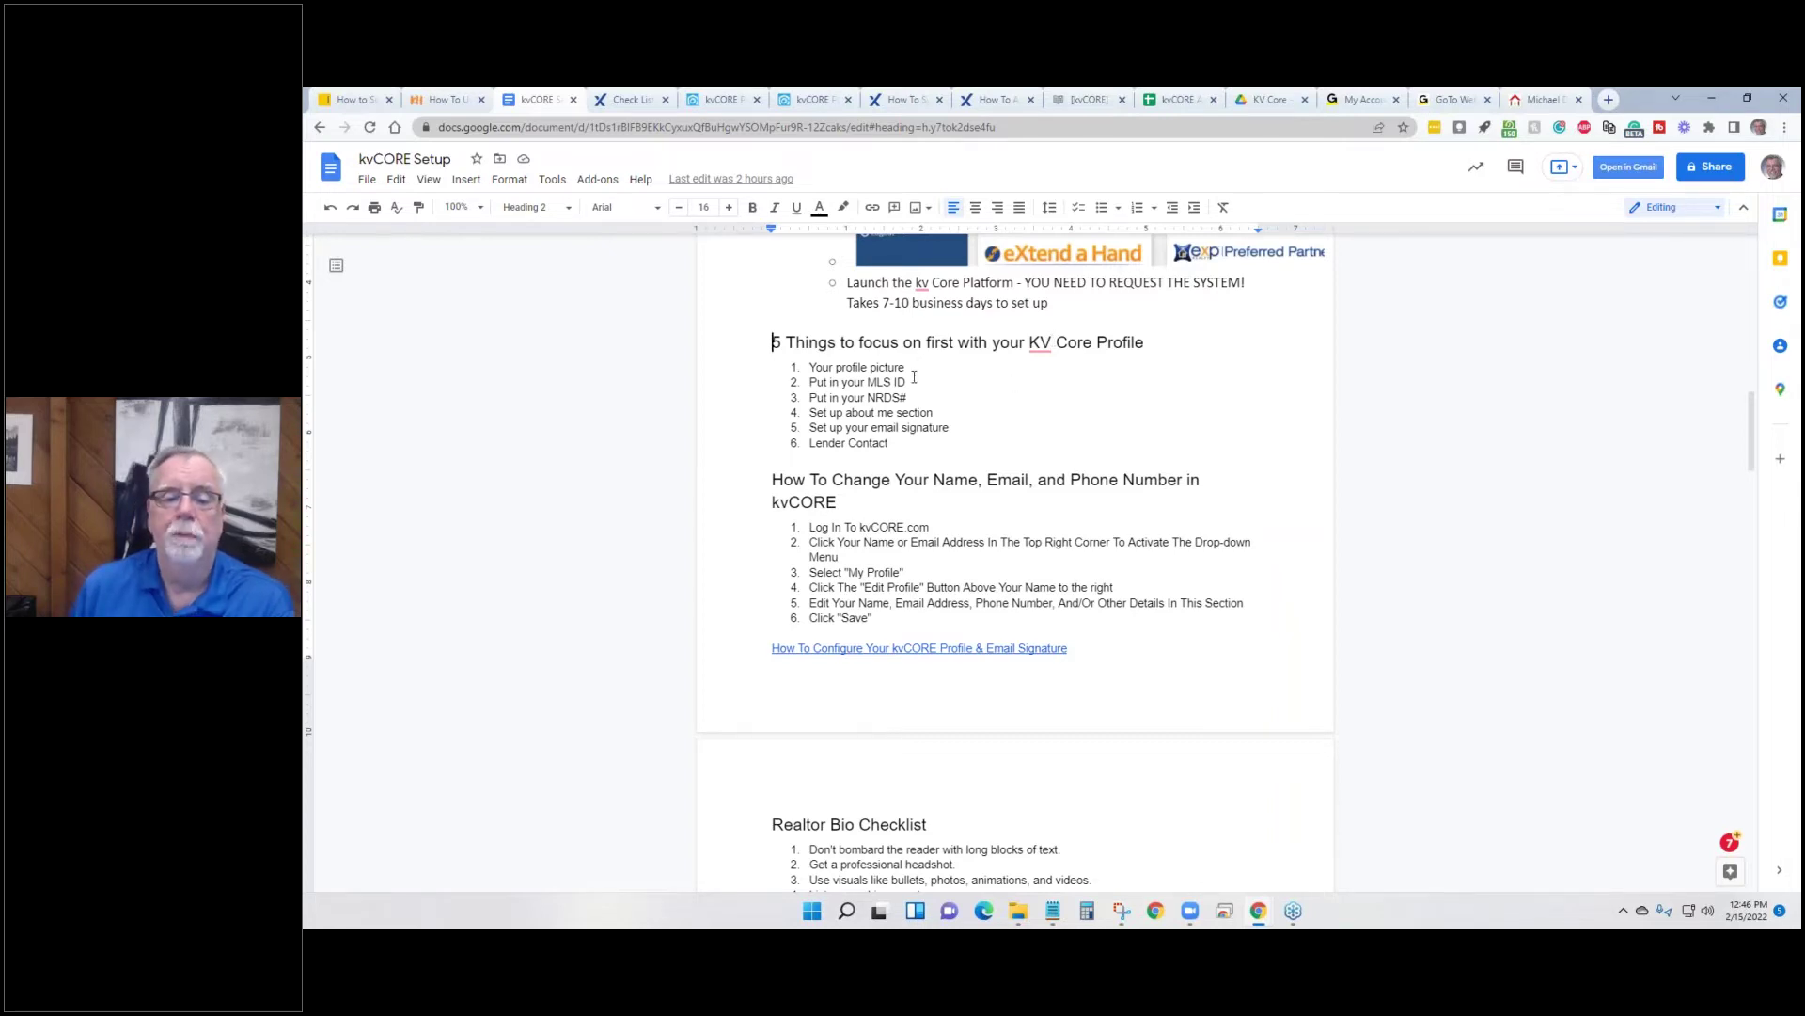
# Delete the "Put in your NRDS#" item from the numbered list of things to focus on first with the KV Core profile.
pyautogui.moveTo(908, 400); pyautogui.dragTo(770, 398)
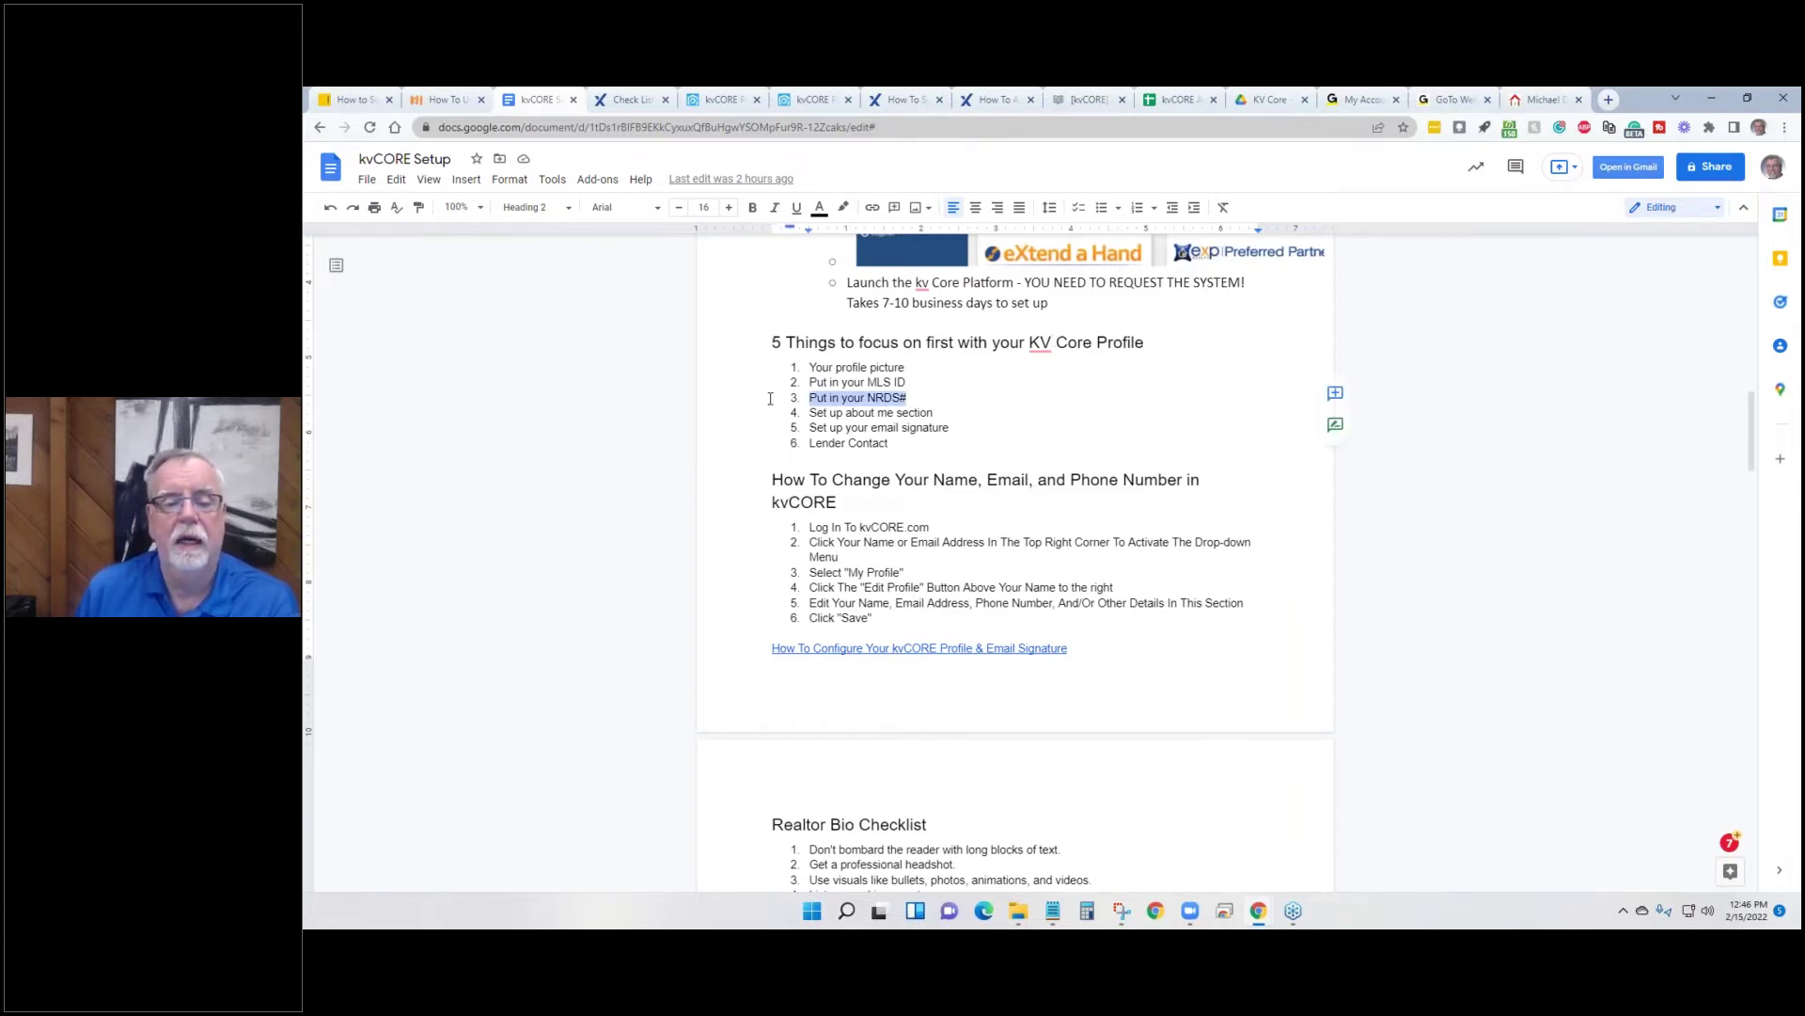
pyautogui.press('BackSpace')
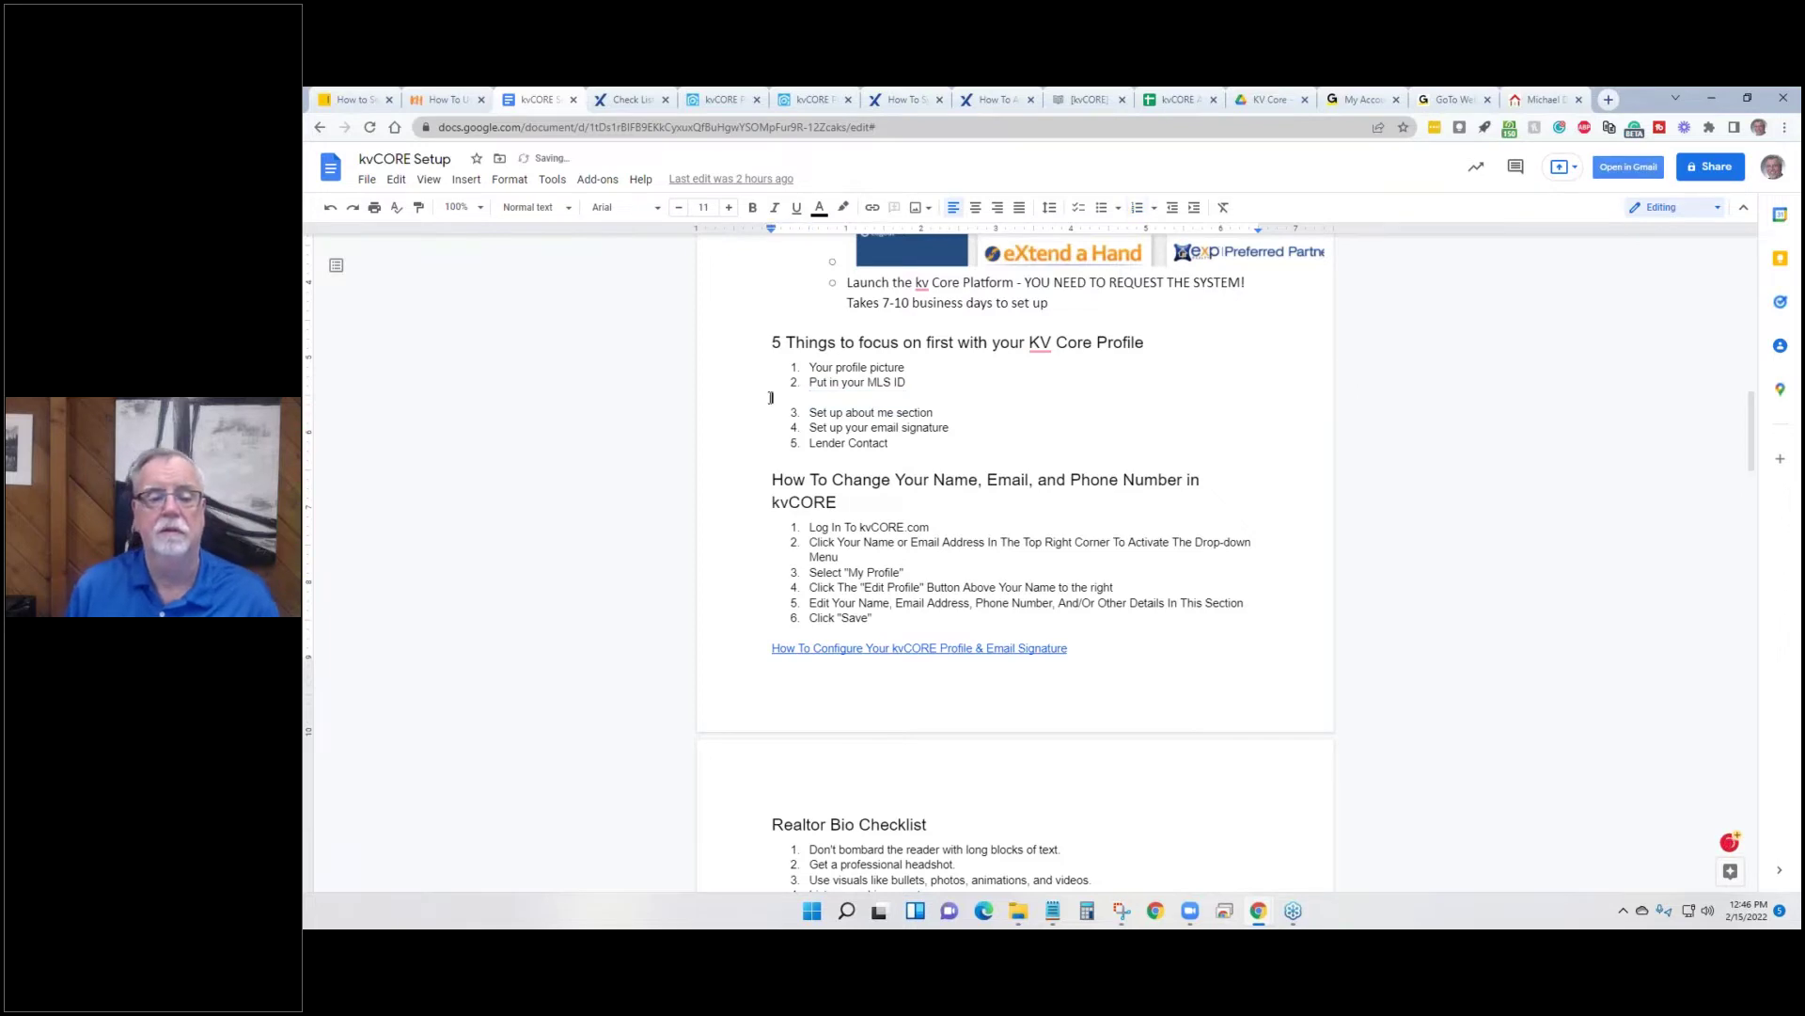
pyautogui.press('BackSpace')
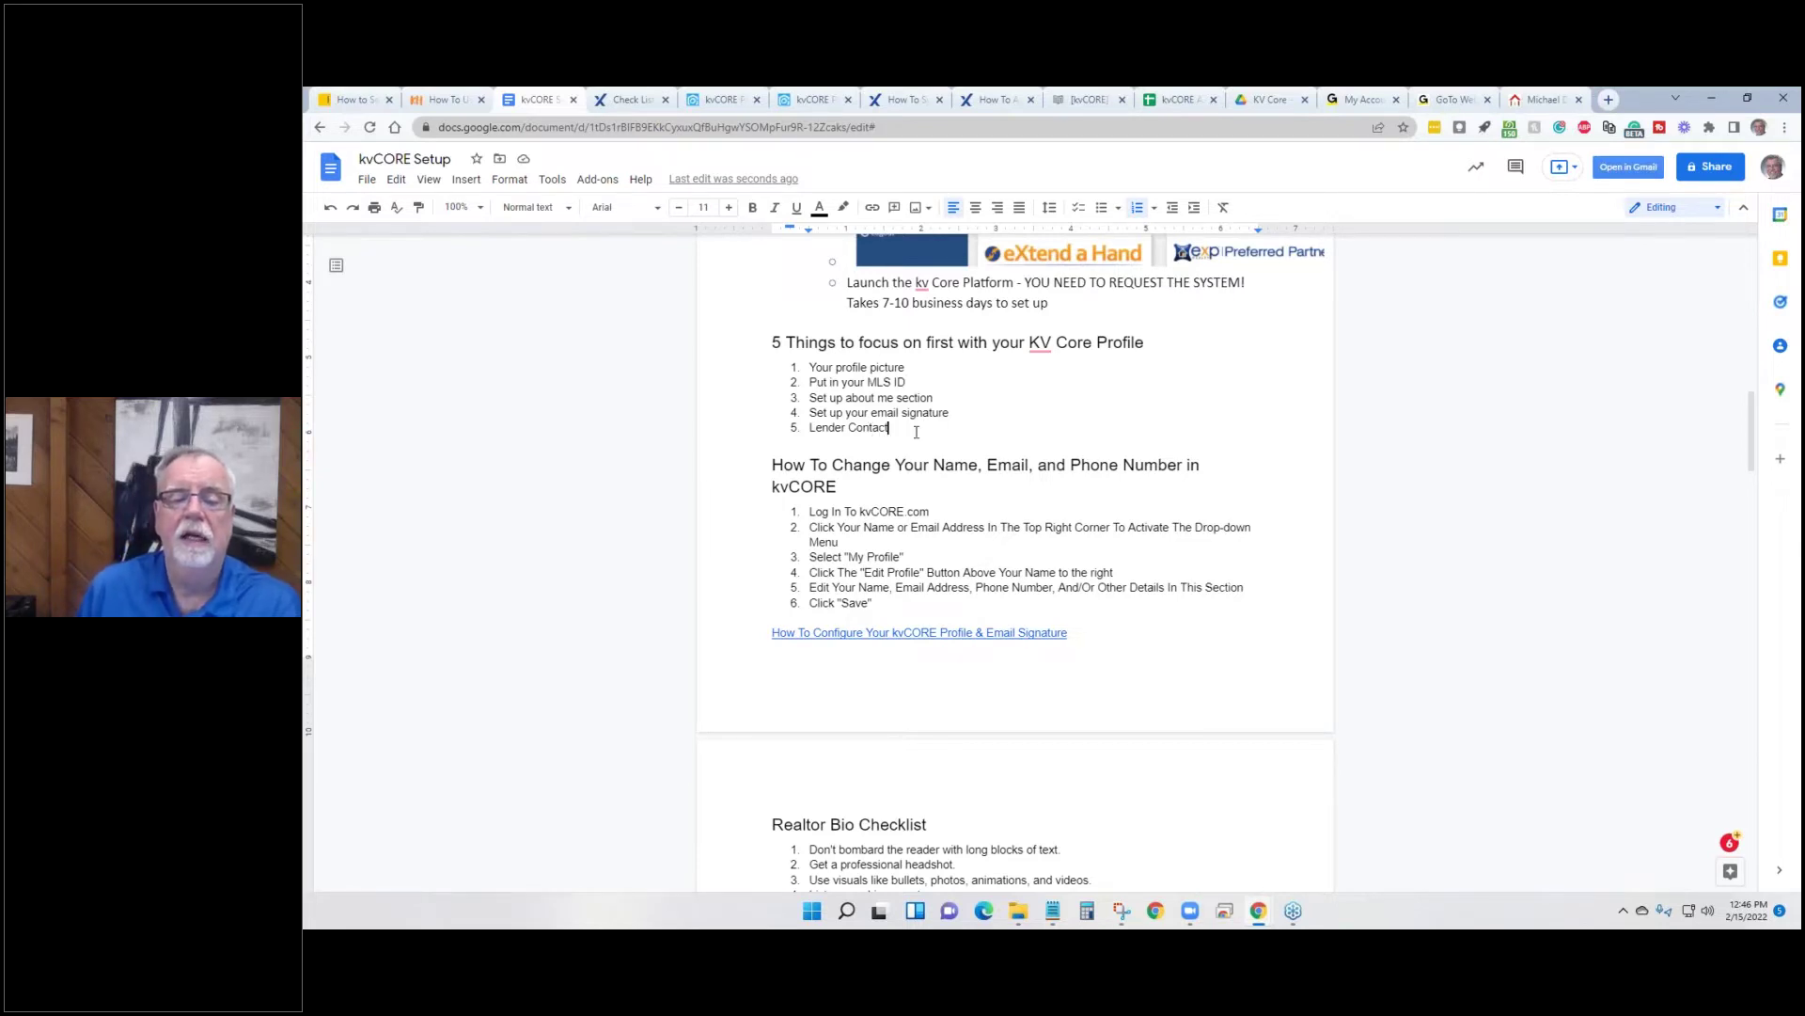
pyautogui.moveTo(915, 432); pyautogui.dragTo(760, 428)
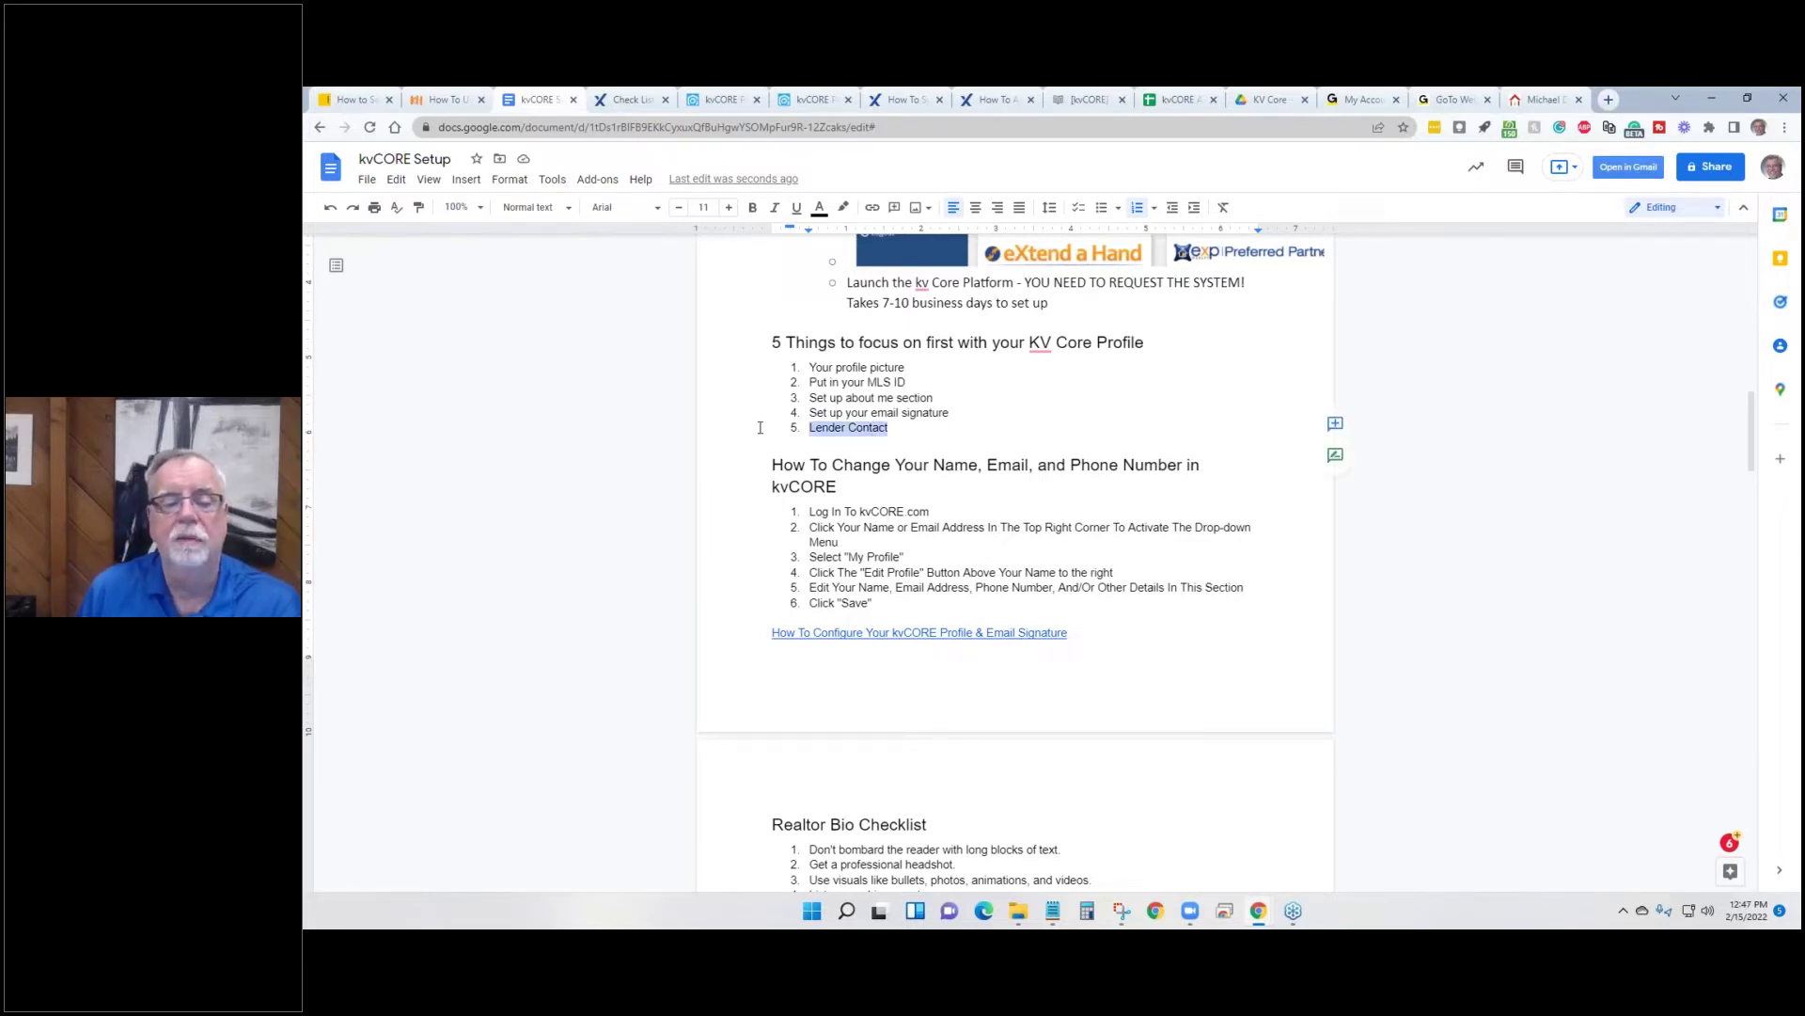
pyautogui.click(930, 465)
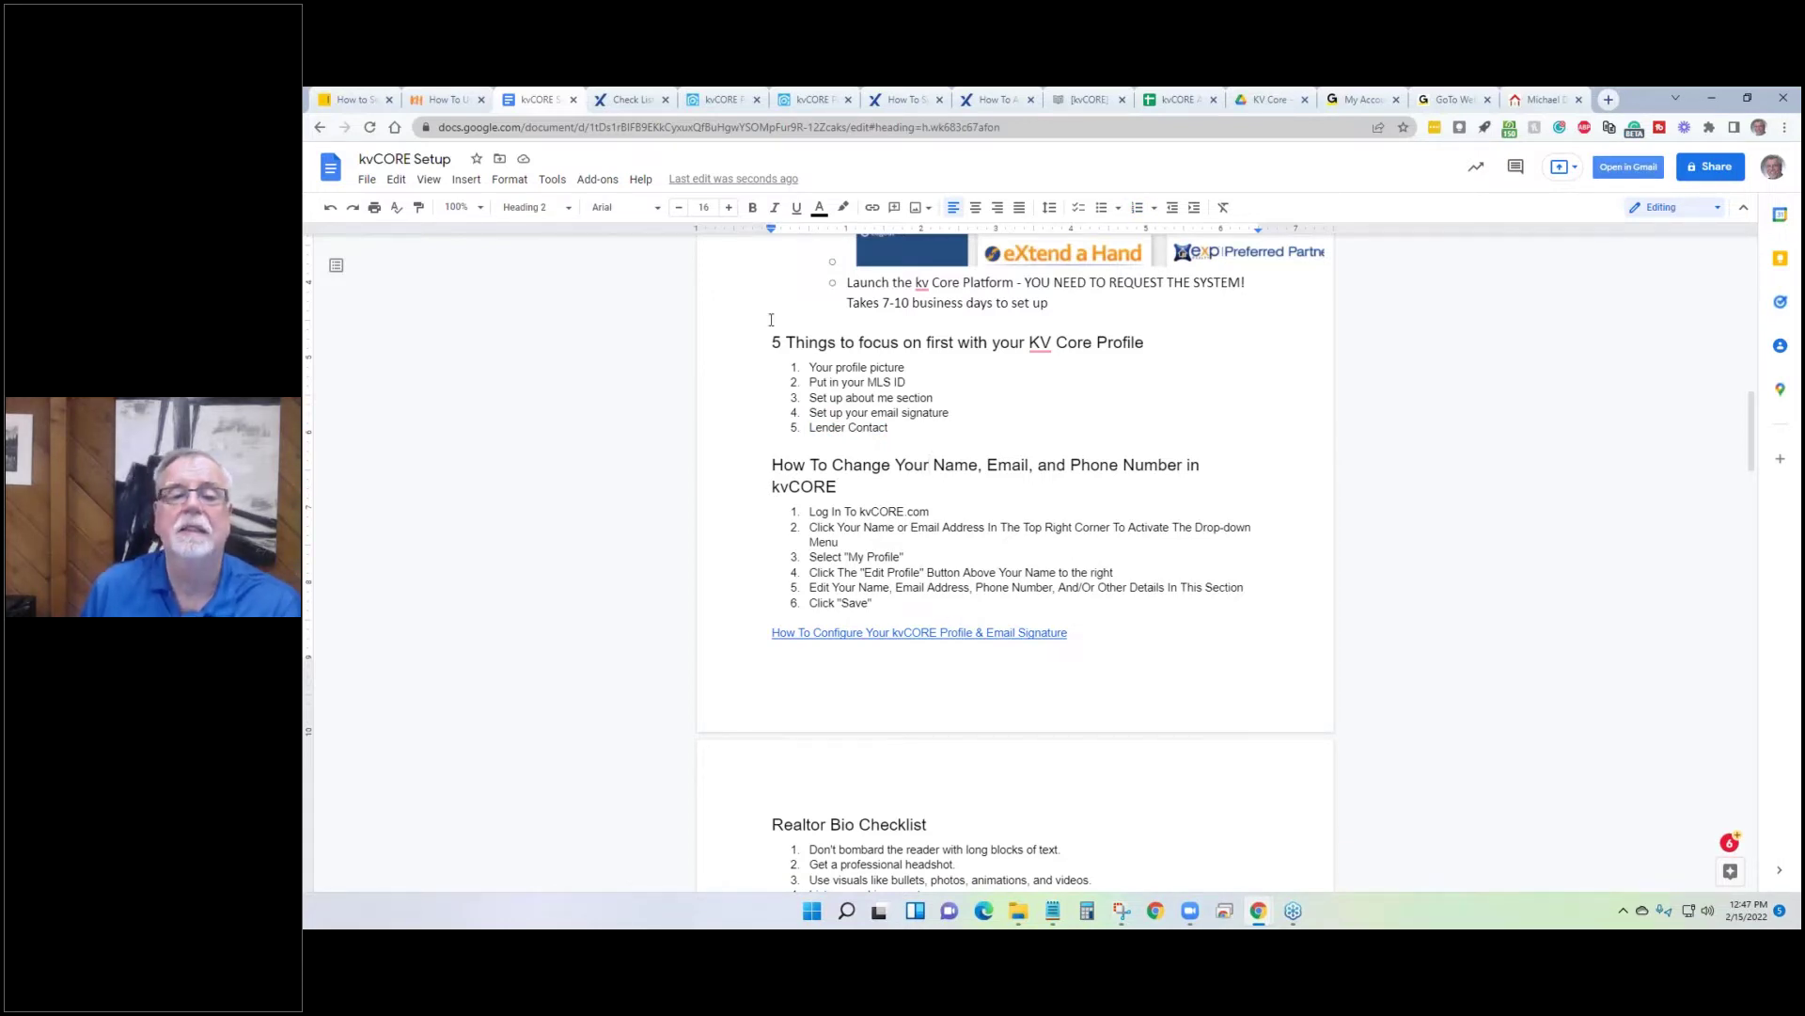
# Switch to kvCORE, open its Dashboard and look through the recent activity cards.
pyautogui.click(723, 100)
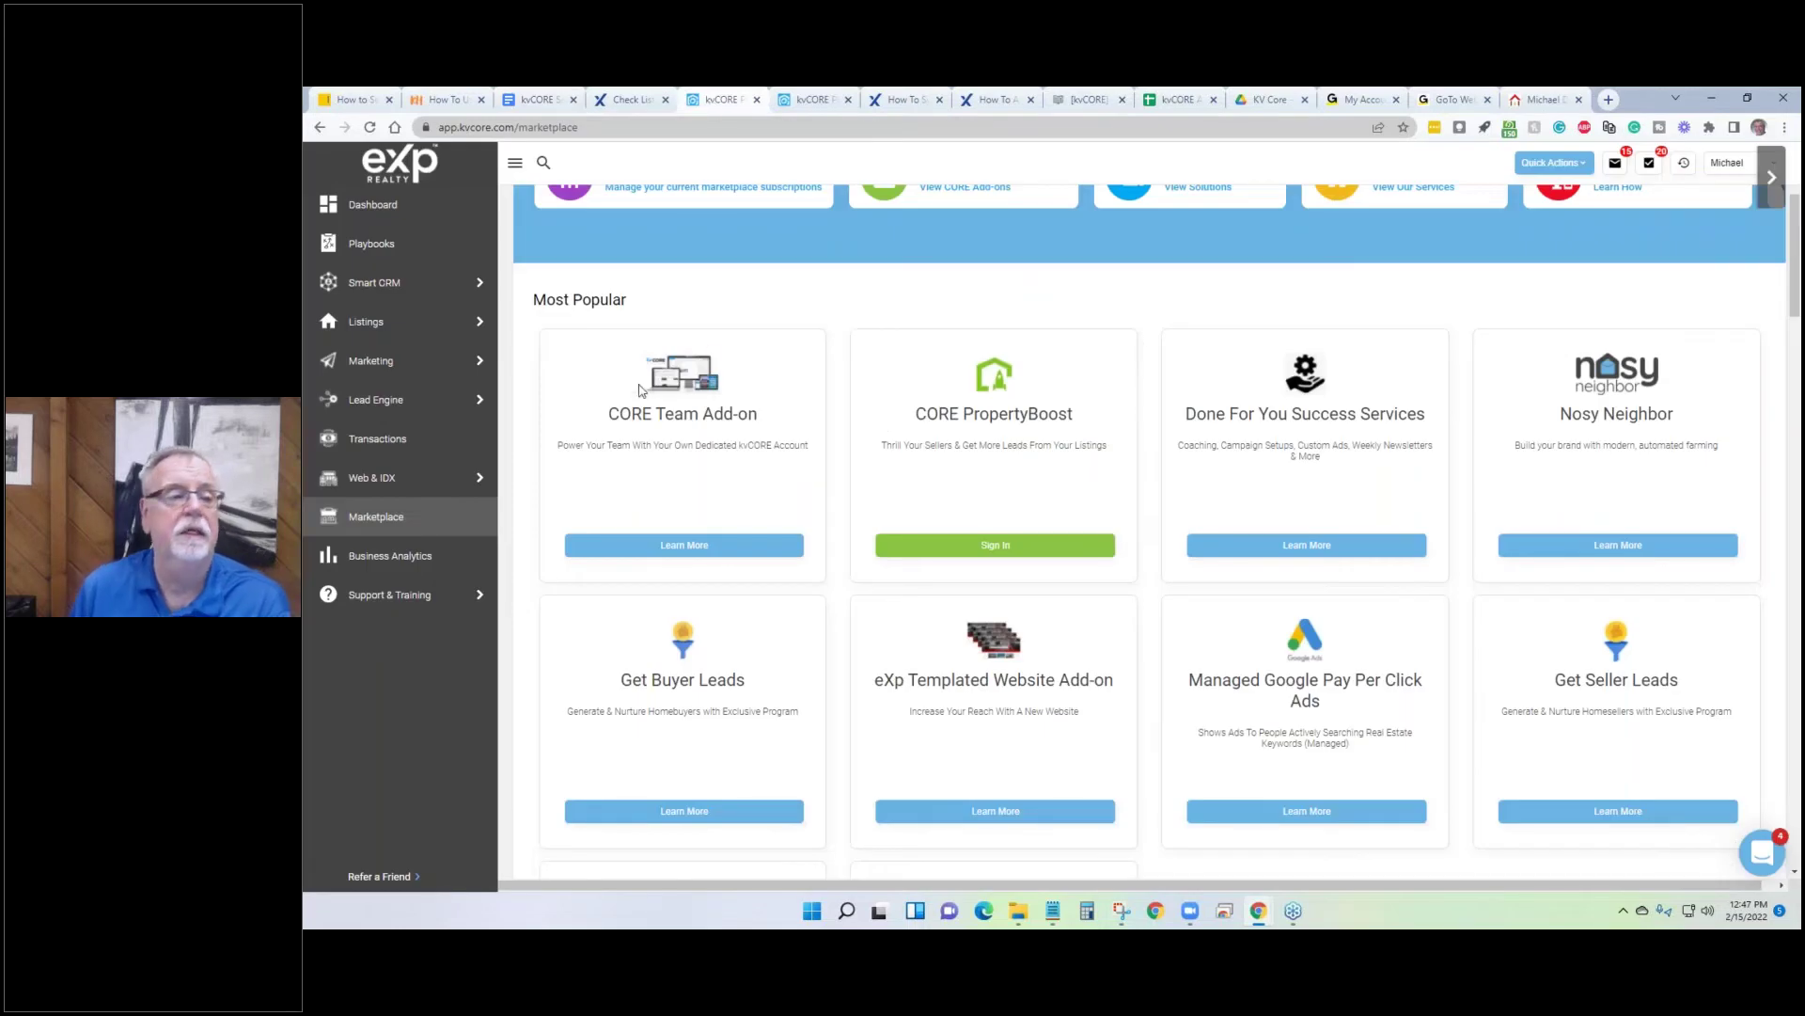
pyautogui.scroll(3, 639, 390)
pyautogui.click(374, 205)
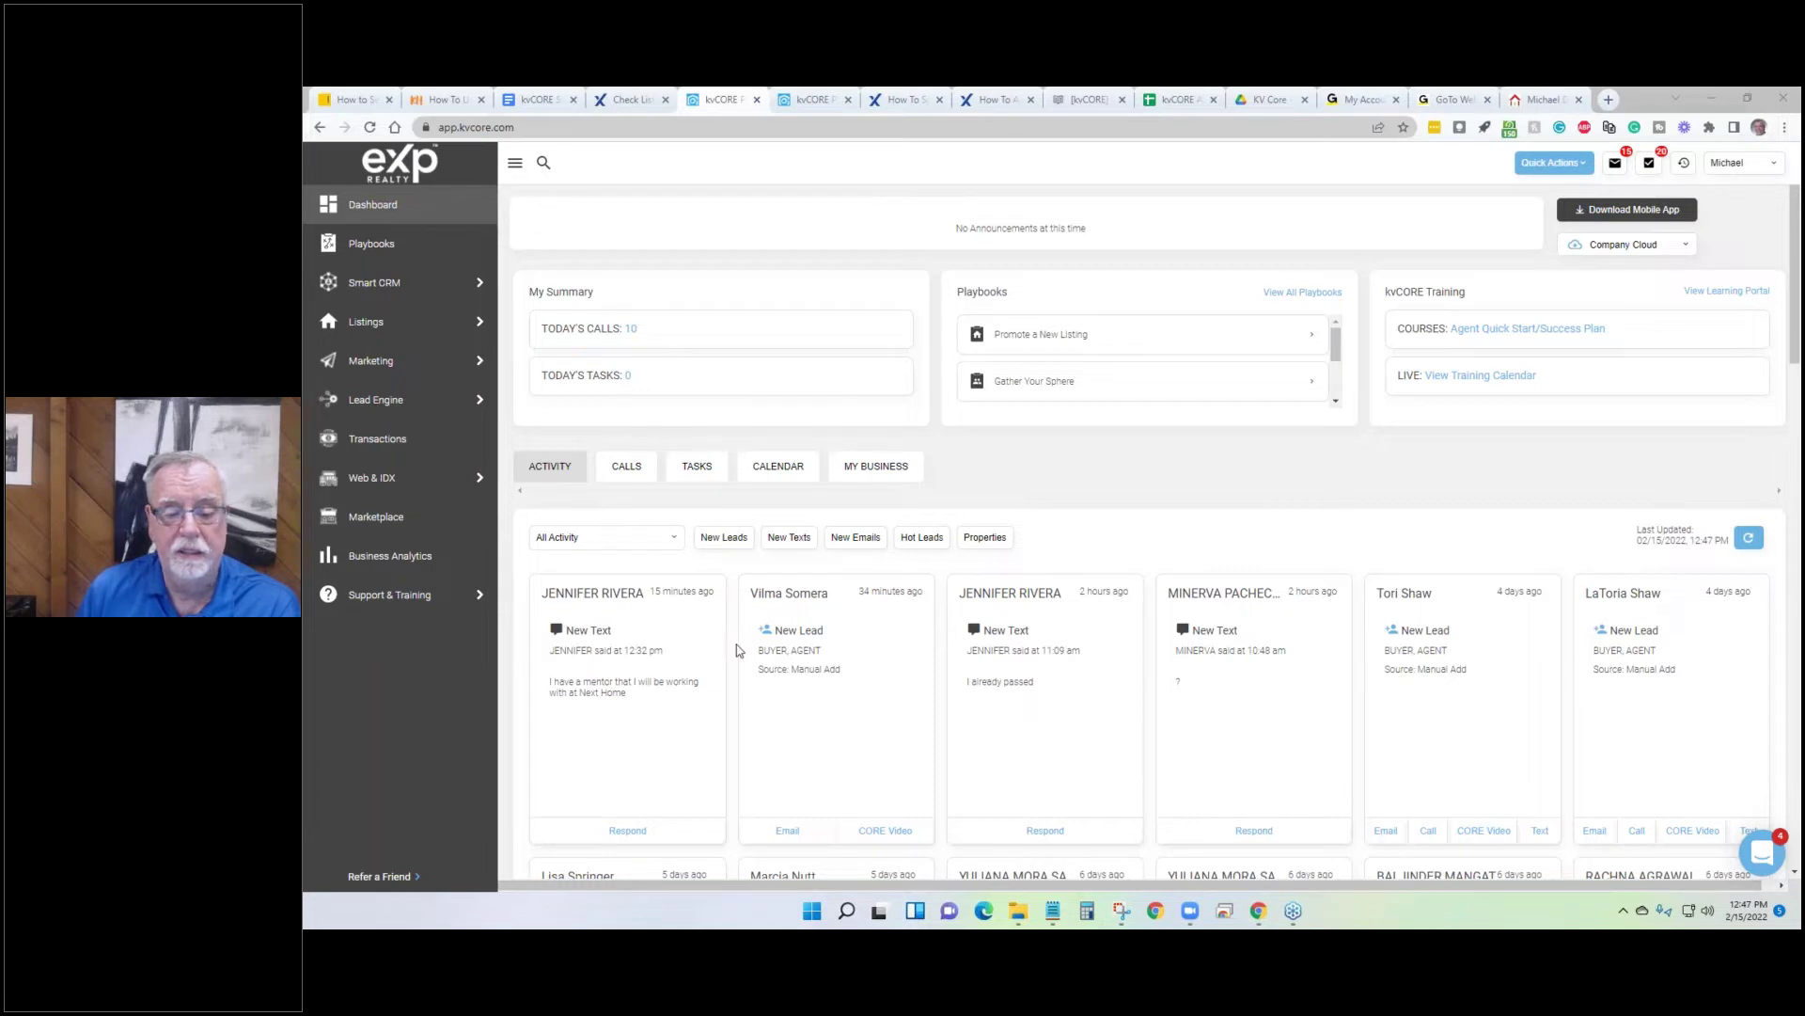
pyautogui.scroll(-9, 1306, 644)
pyautogui.scroll(-9, 1307, 644)
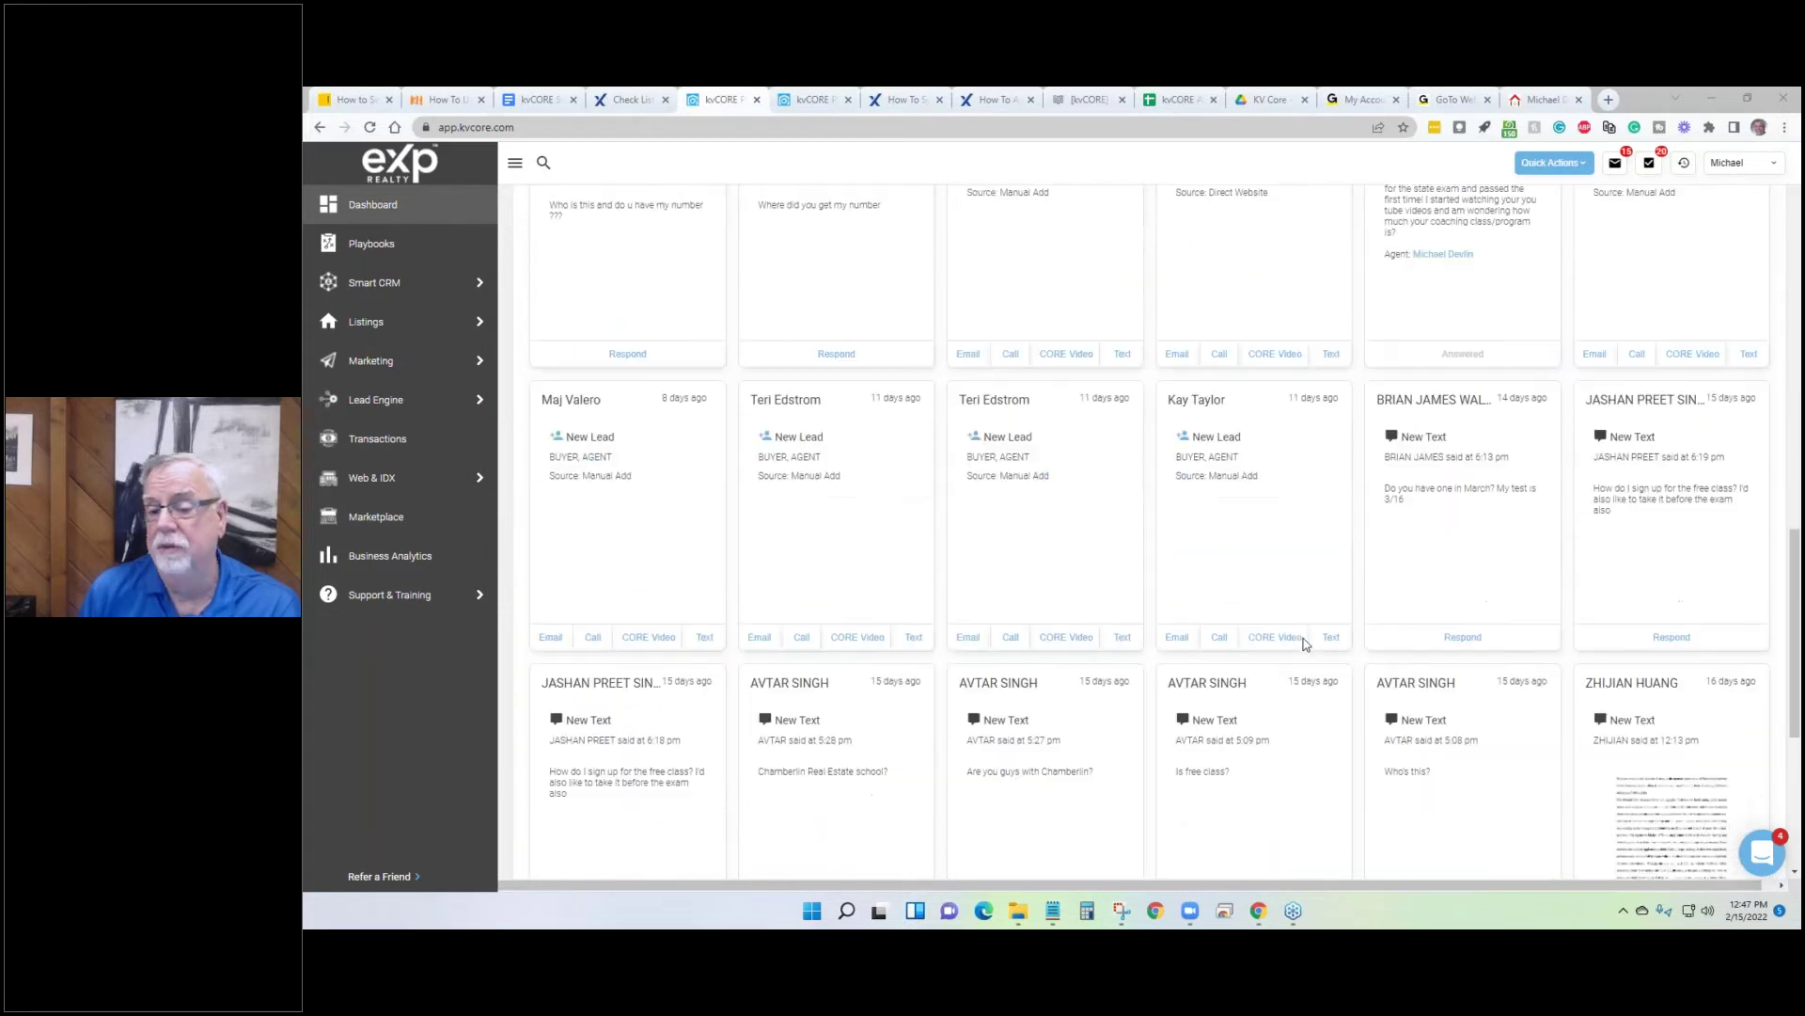
pyautogui.scroll(4, 1306, 644)
pyautogui.scroll(14, 1187, 611)
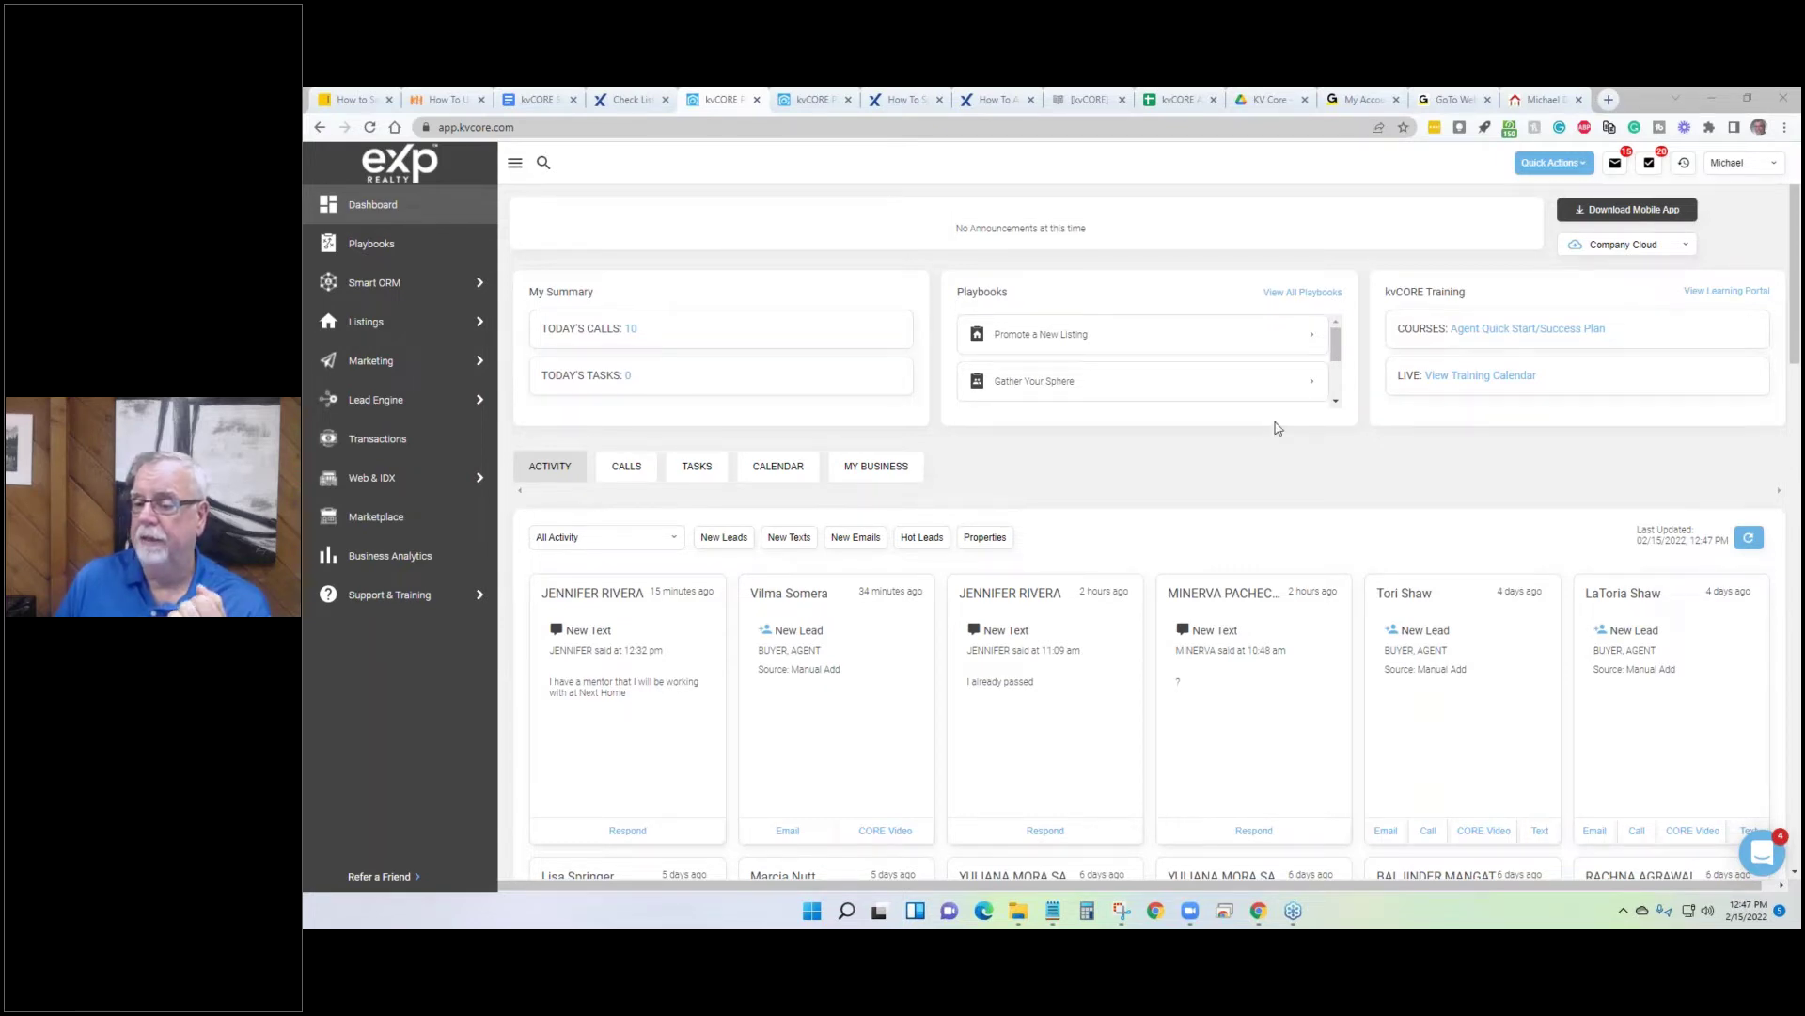
# Open the account's own agent profile for editing.
pyautogui.click(1733, 171)
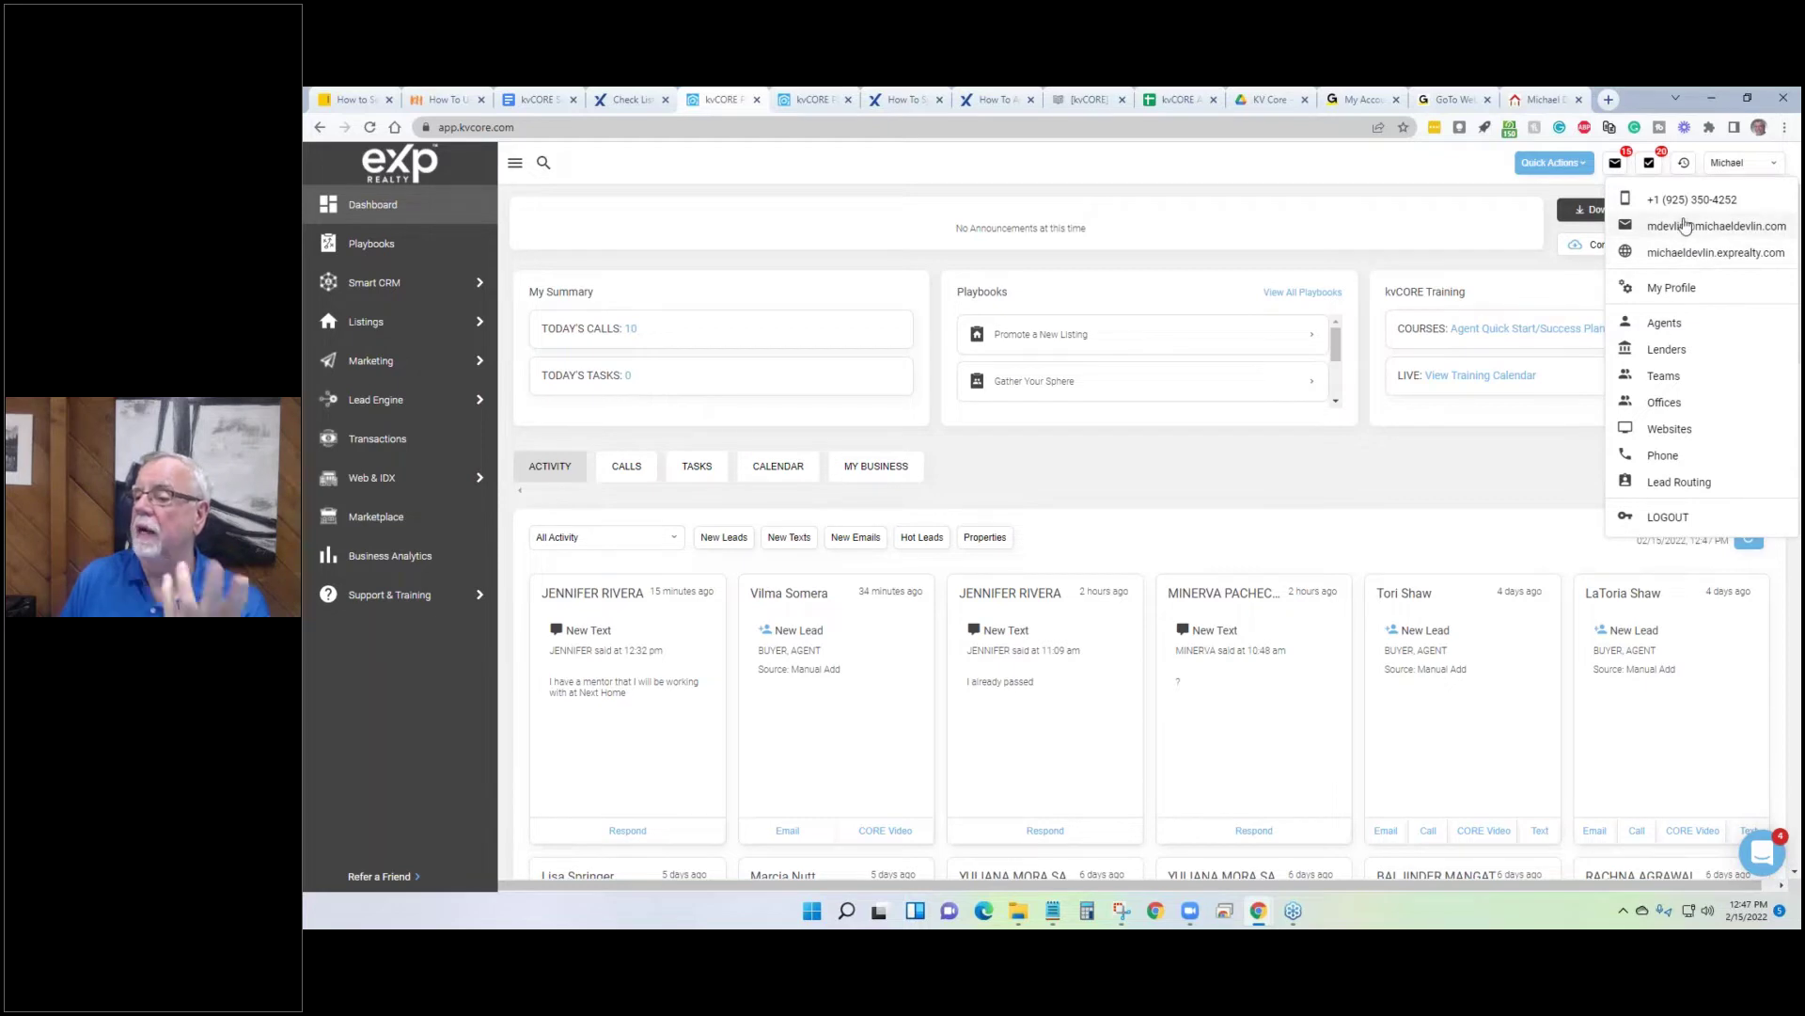
pyautogui.click(1672, 289)
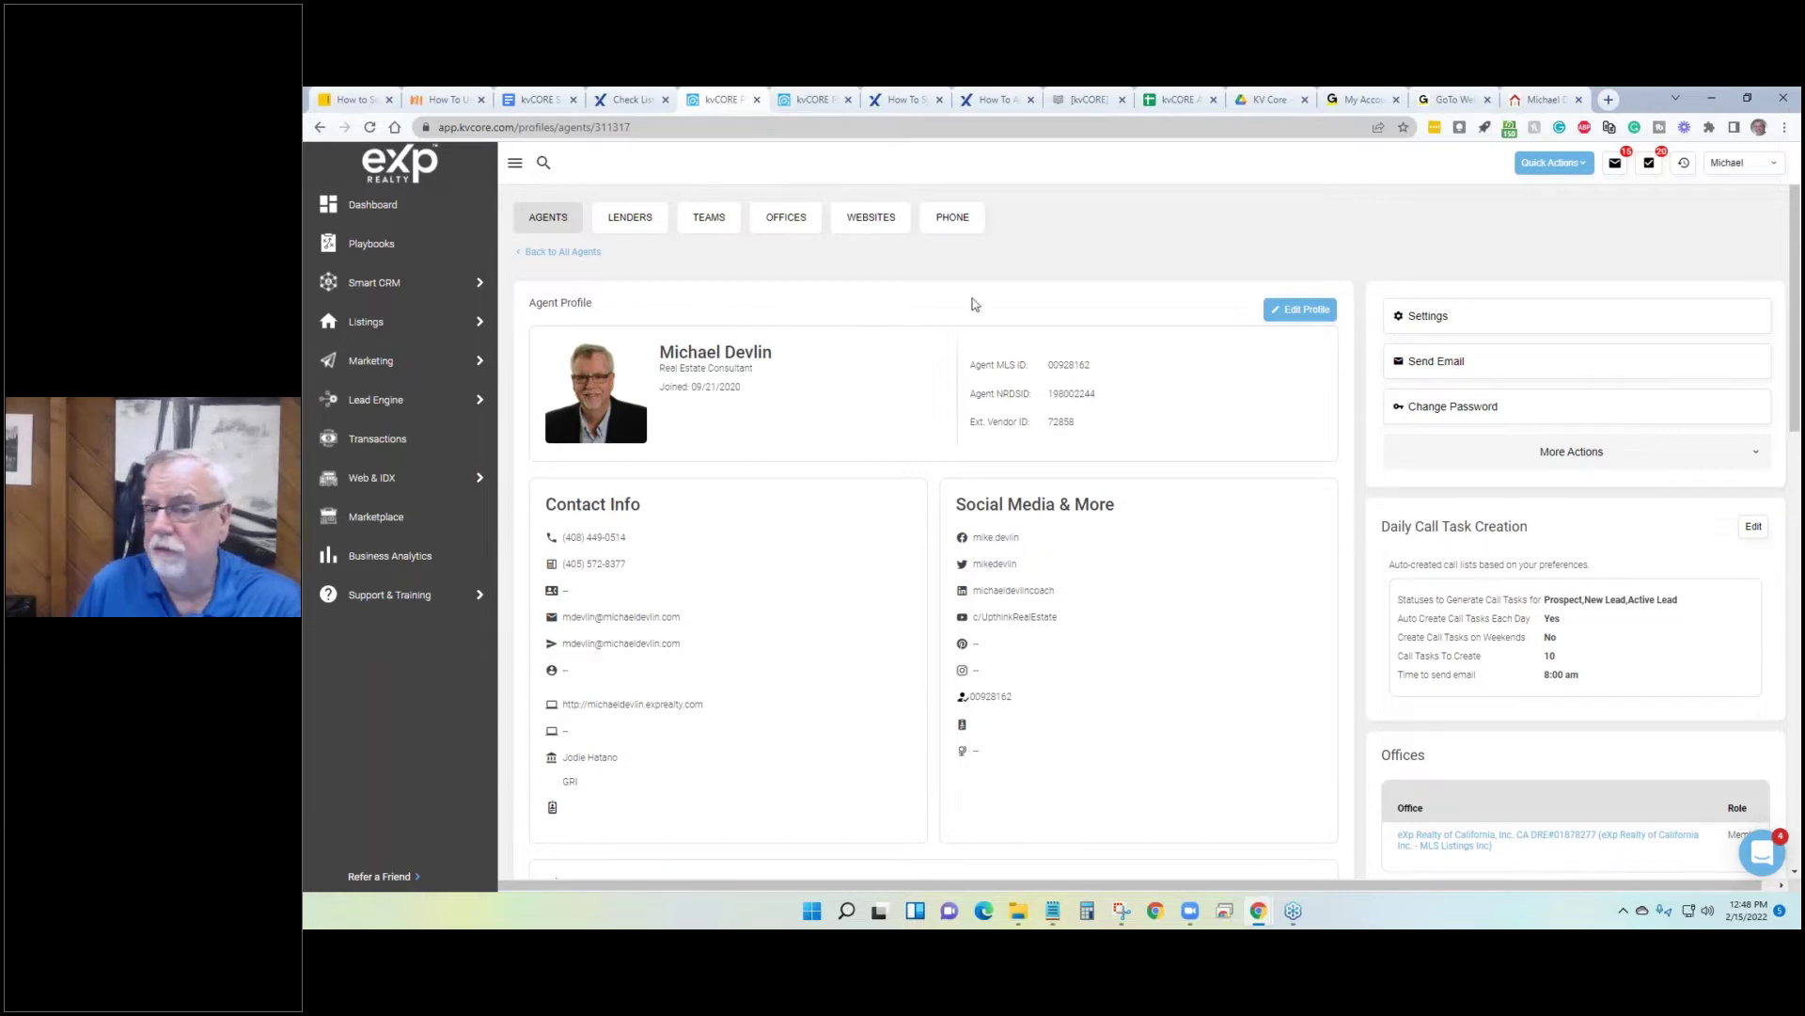
pyautogui.click(1307, 310)
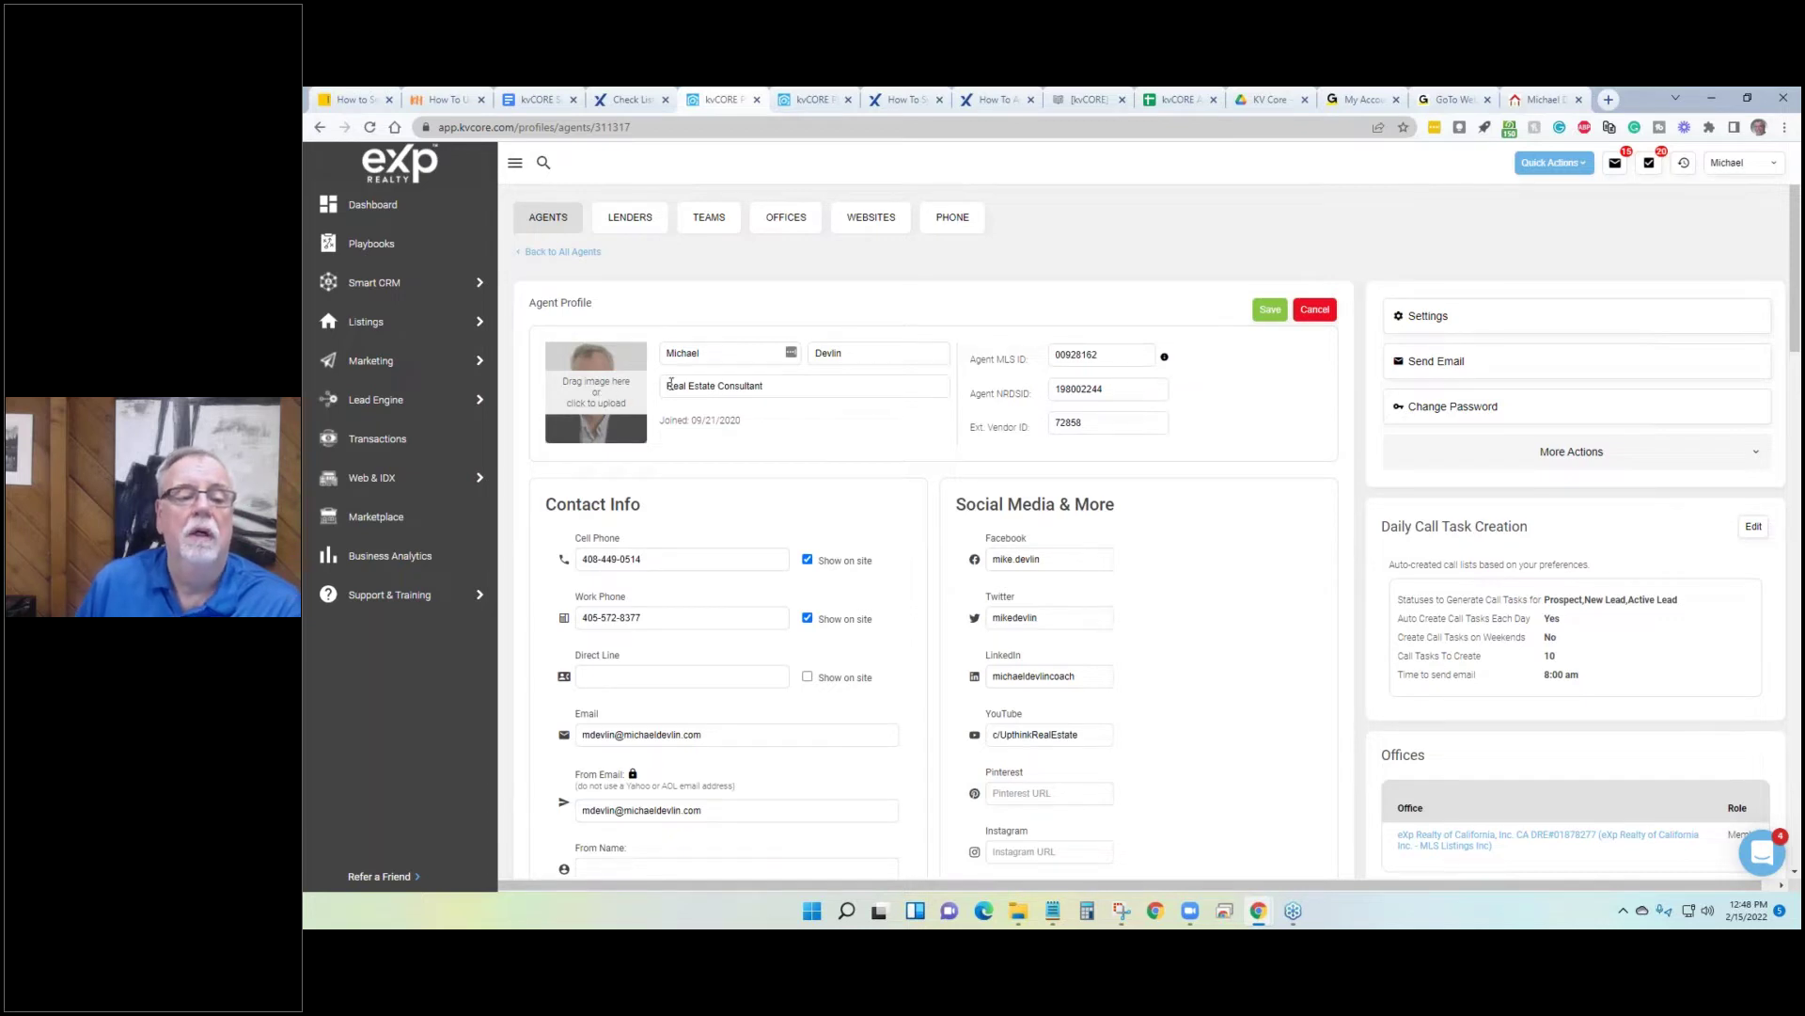
# Add "Realtor |" before the existing job title so the profile title reads "Realtor | Real Estate Consultant".
pyautogui.click(667, 385)
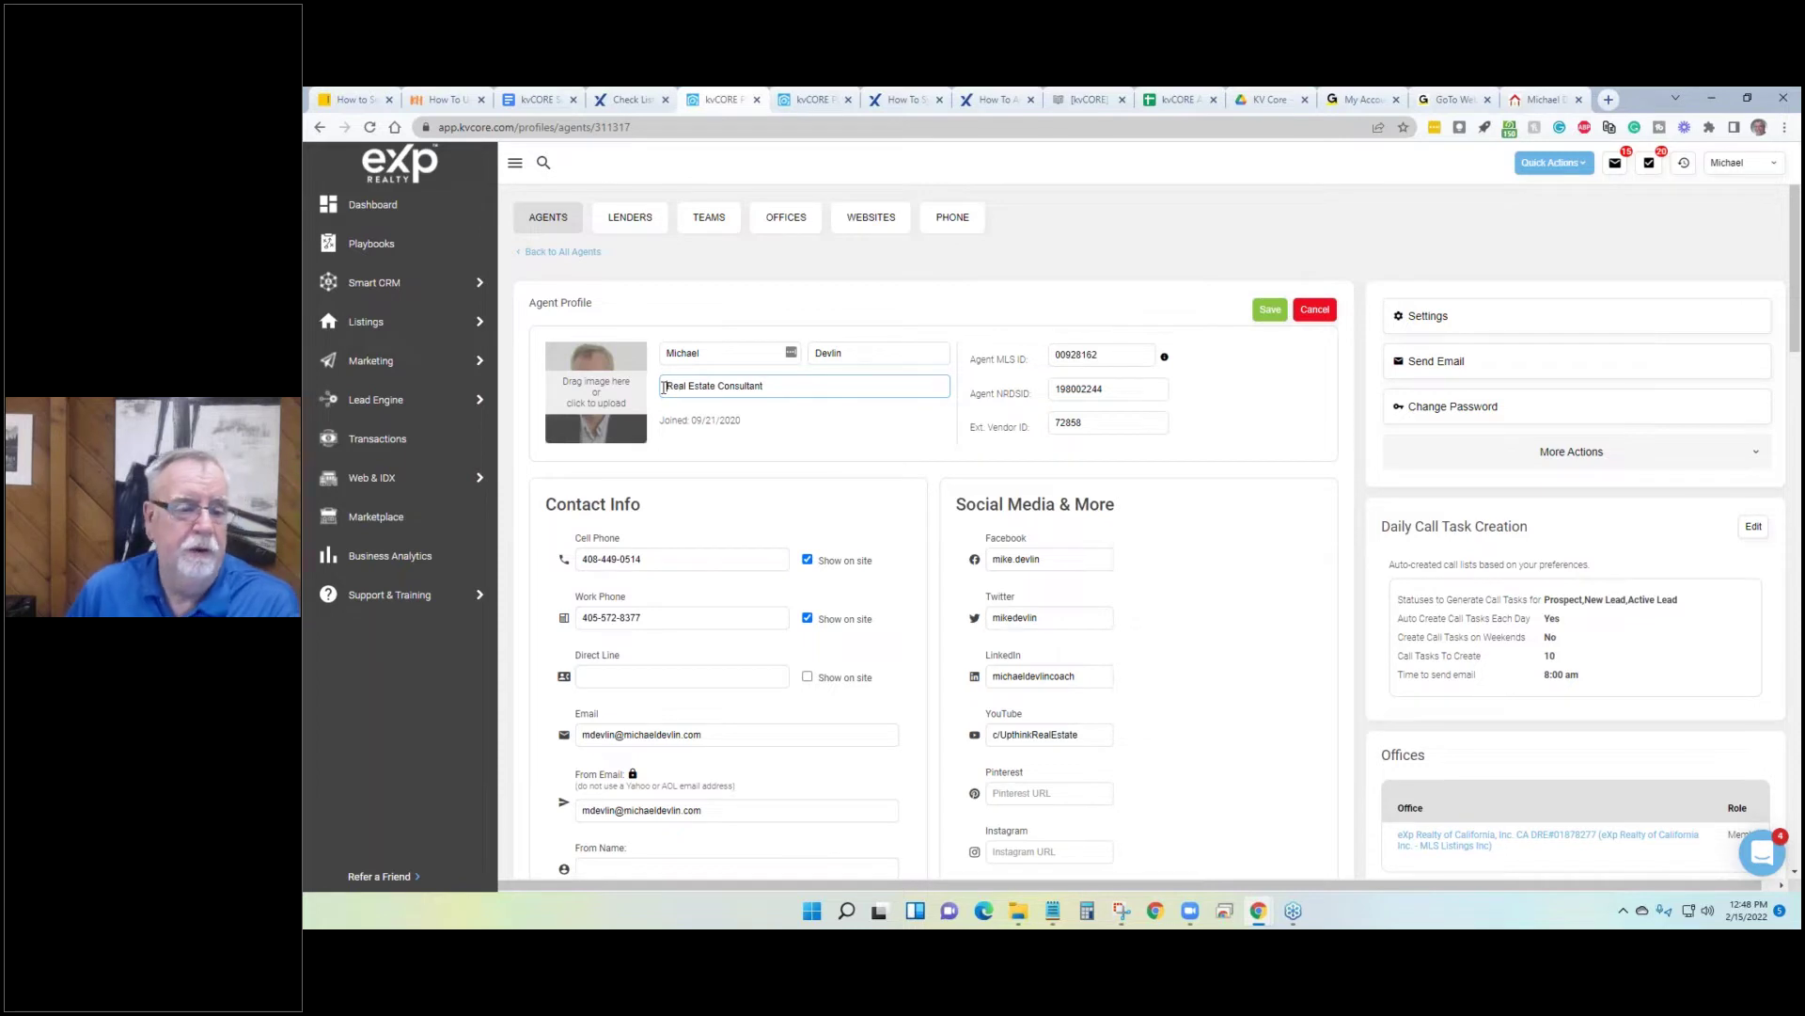
pyautogui.write('R')
pyautogui.write('ealor')
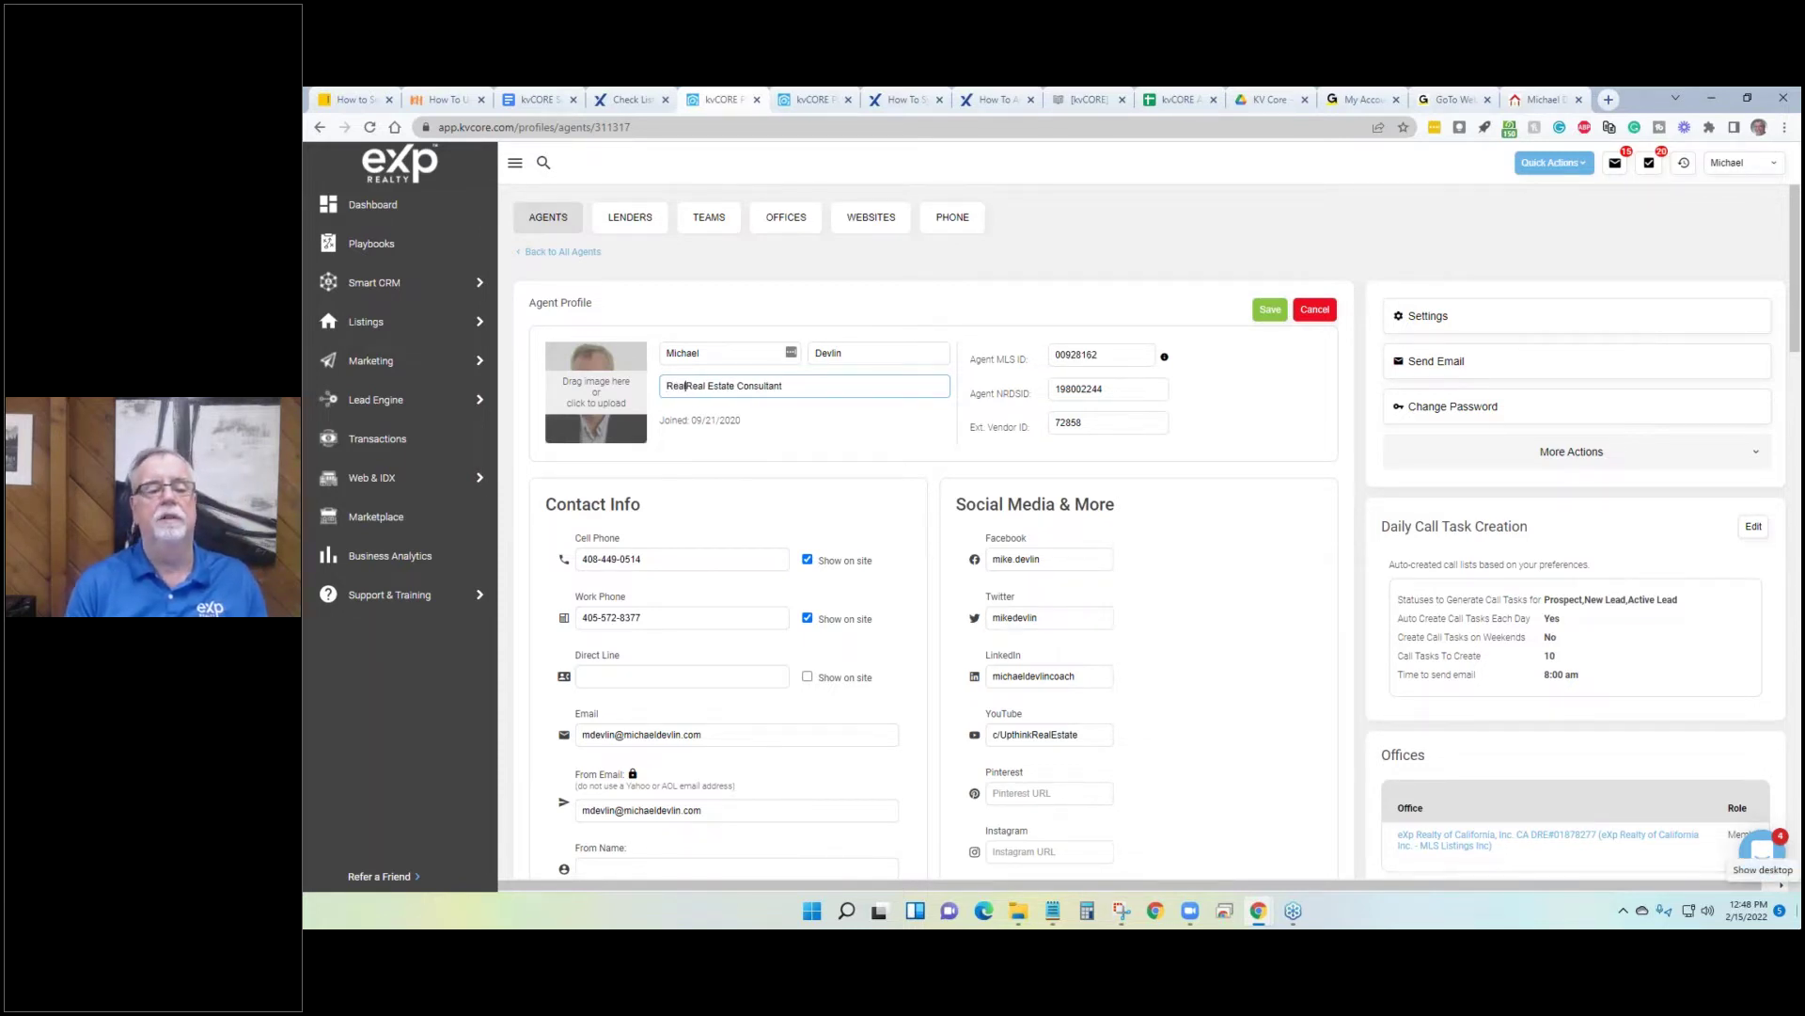
pyautogui.press('BackSpace')
pyautogui.press('BackSpace')
pyautogui.write('tor')
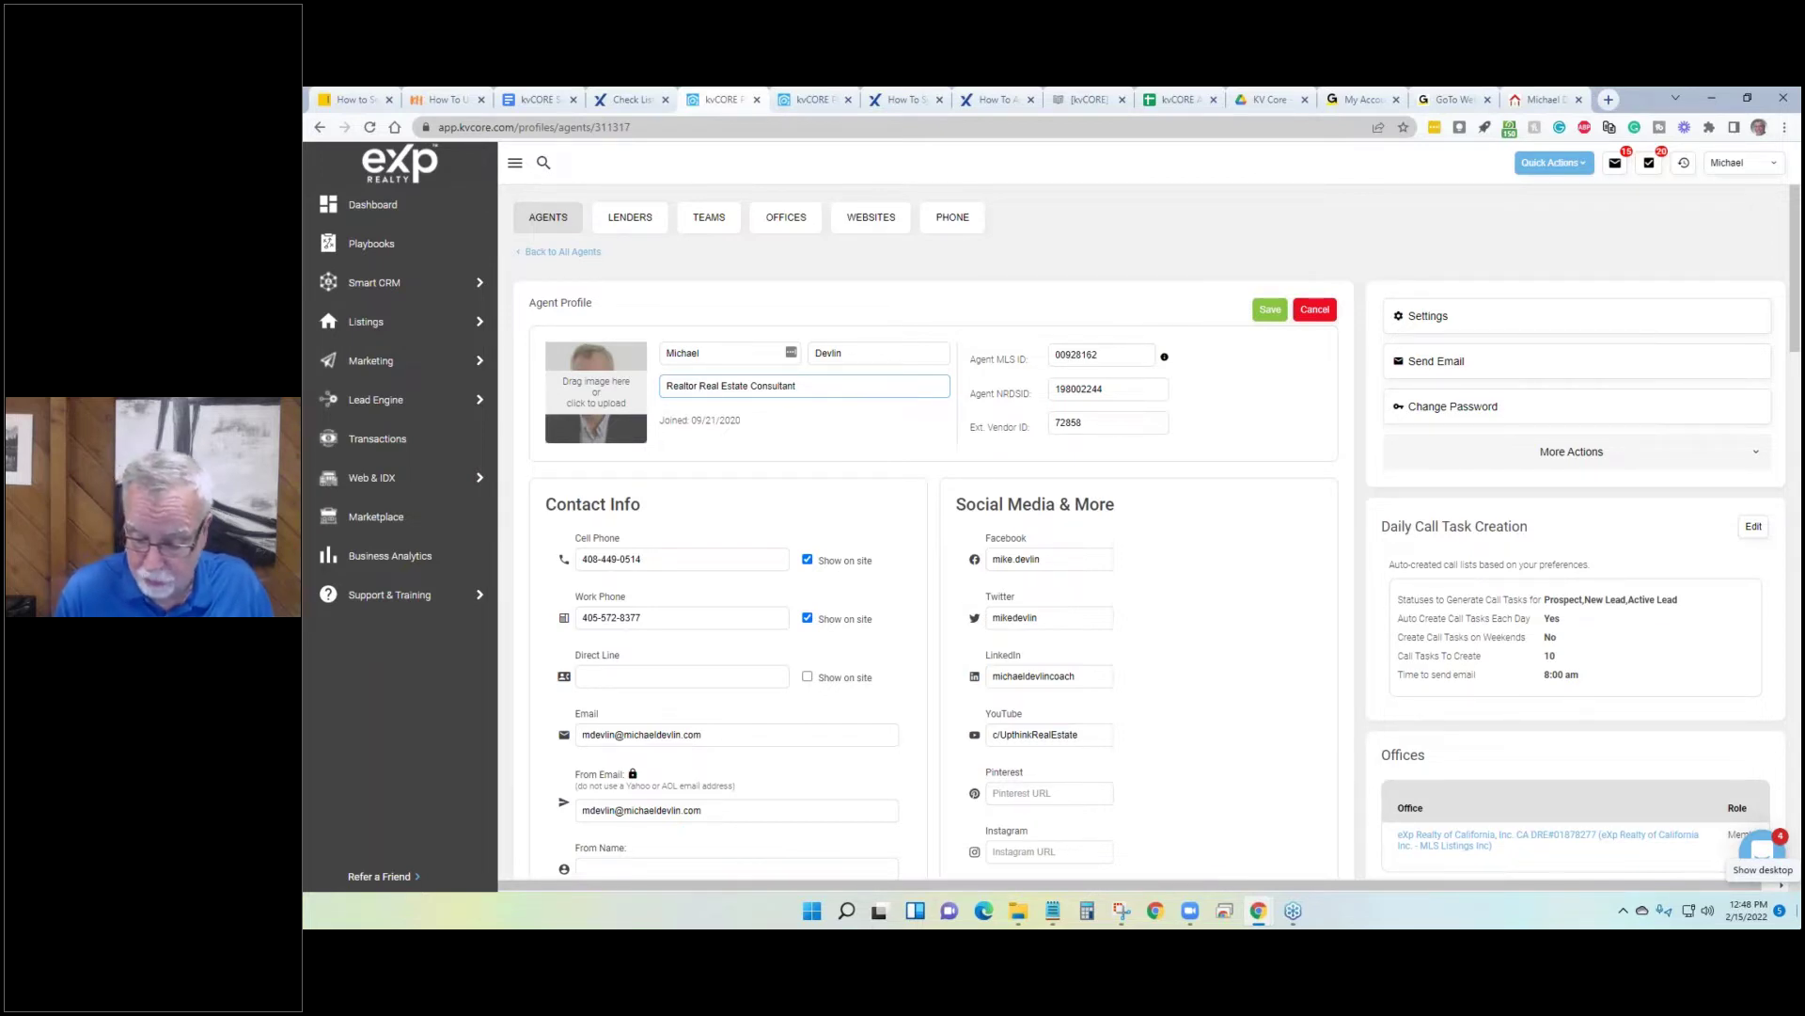
pyautogui.write('|')
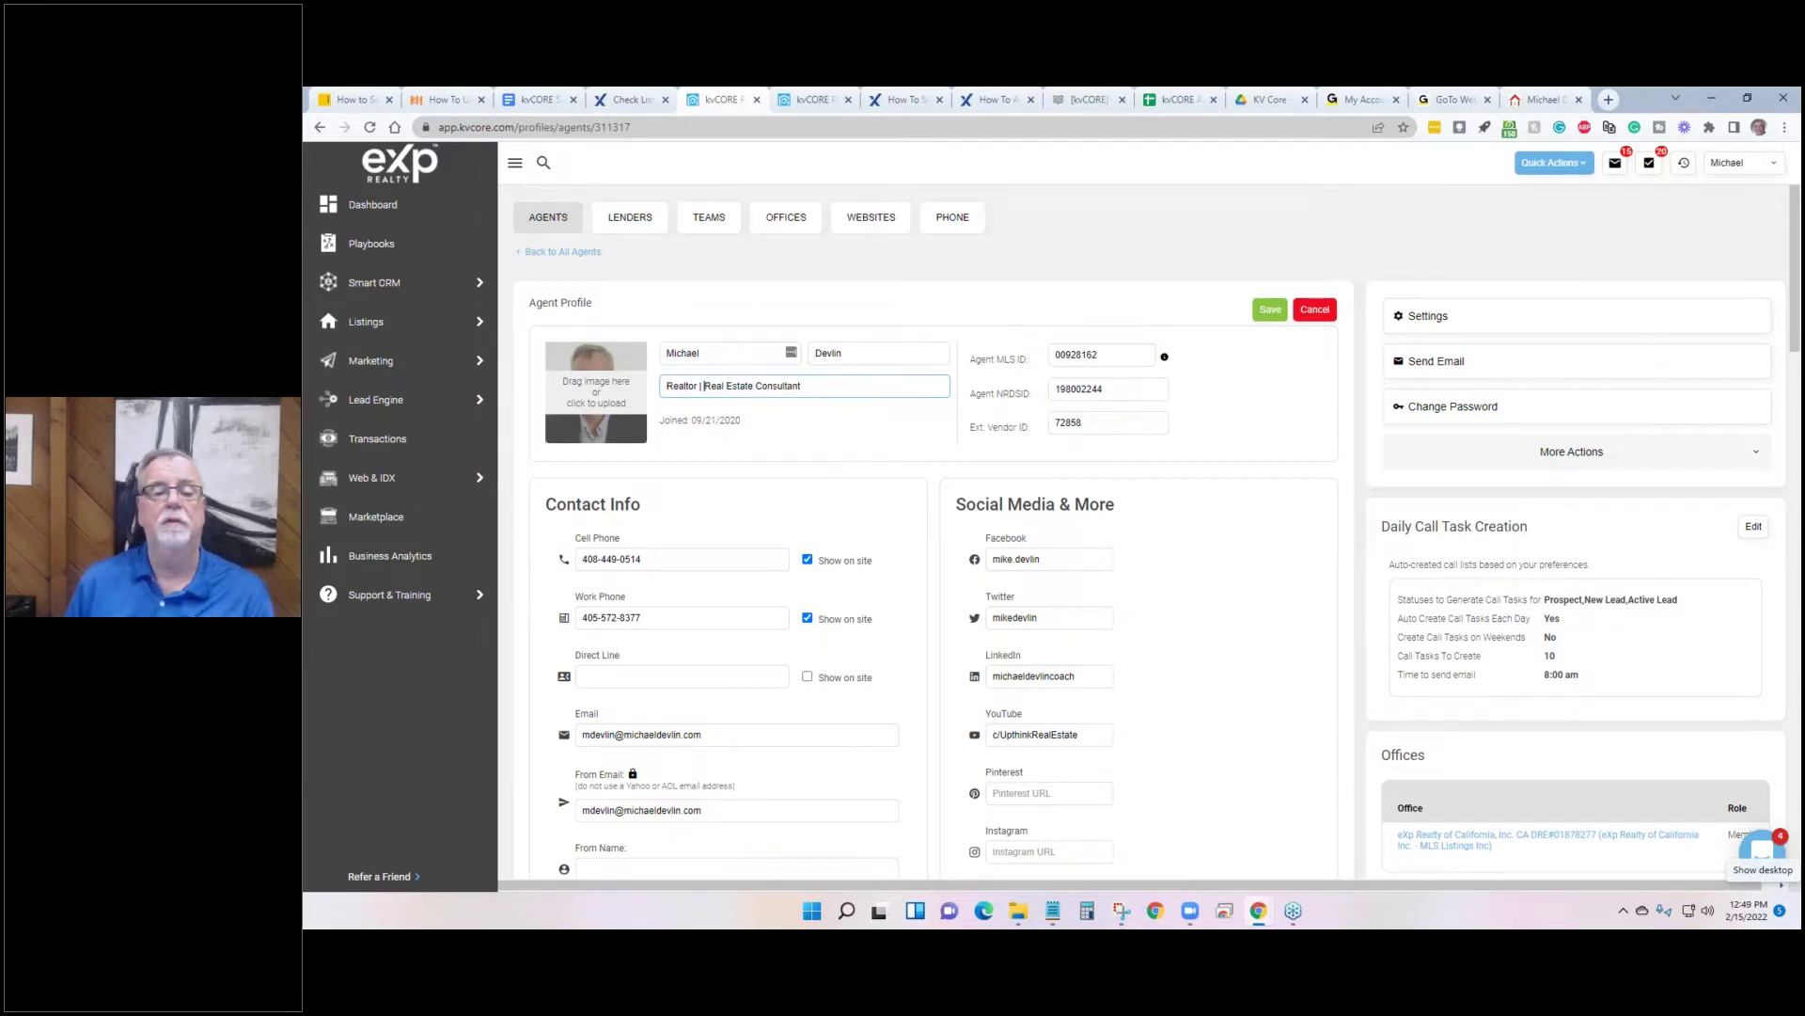
pyautogui.click(782, 423)
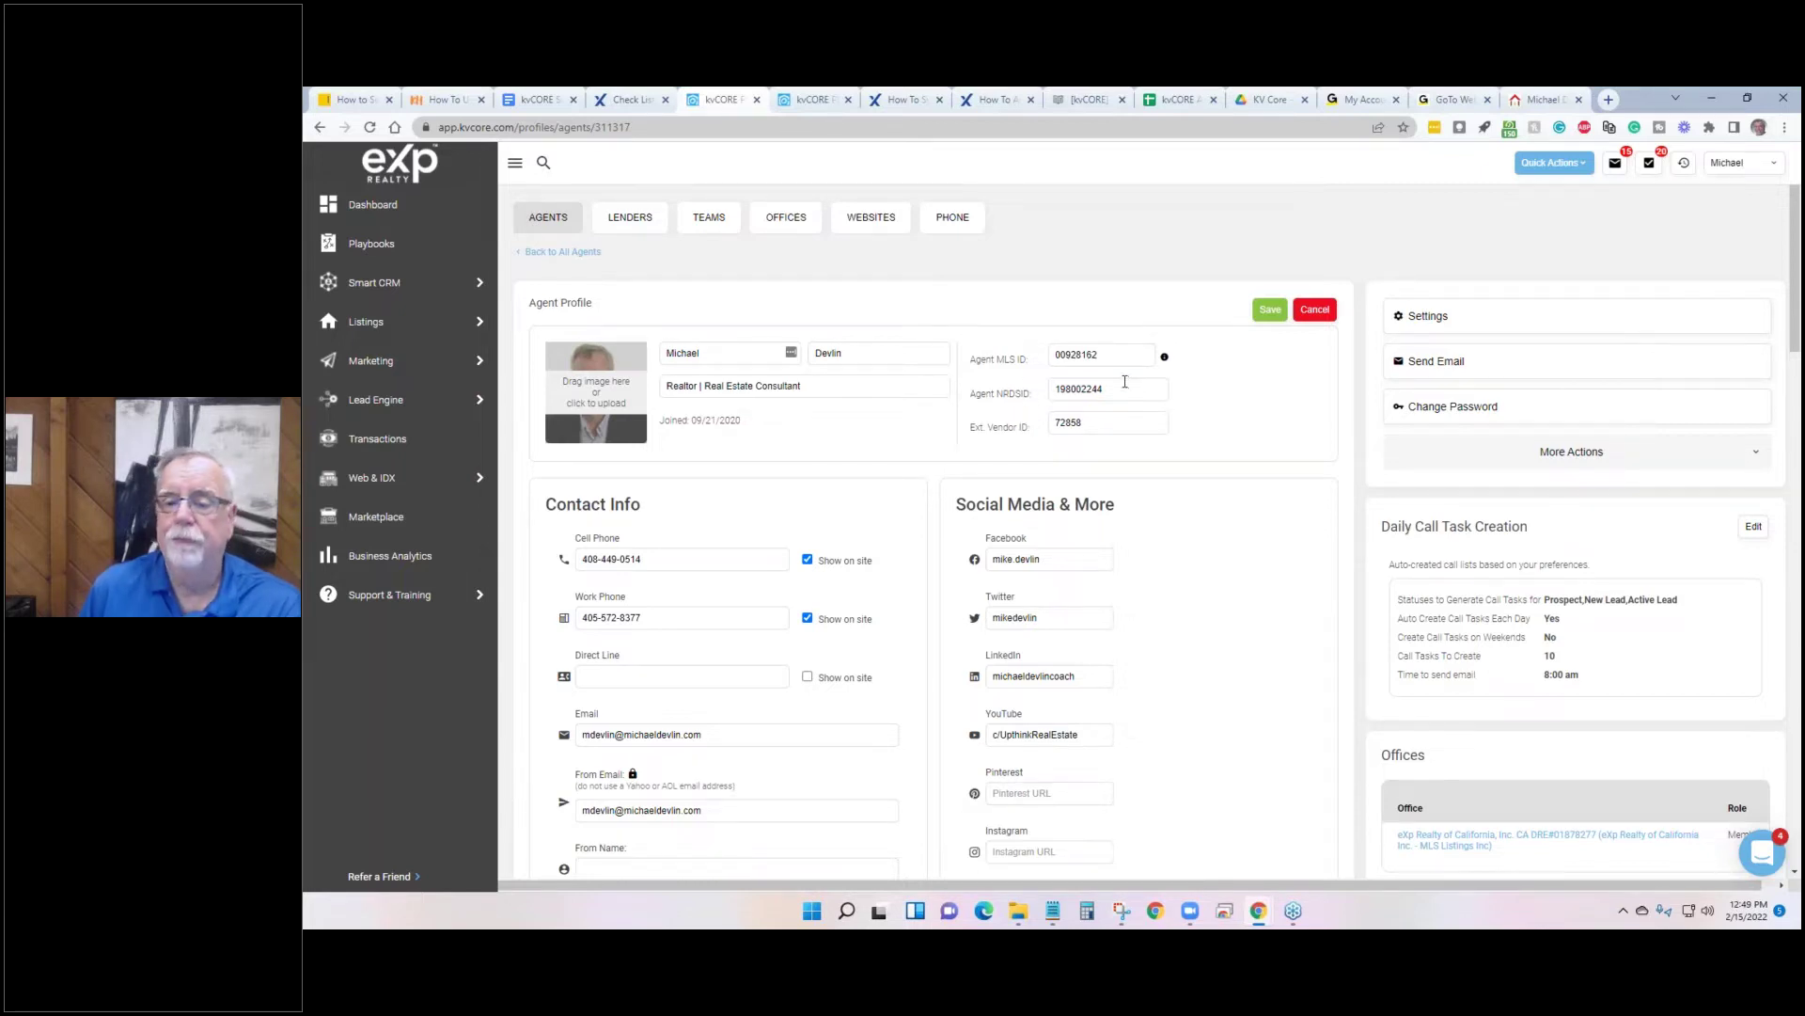
# Review the Agent MLS ID and Agent NRDSID entries in the profile header.
pyautogui.doubleClick(1115, 355)
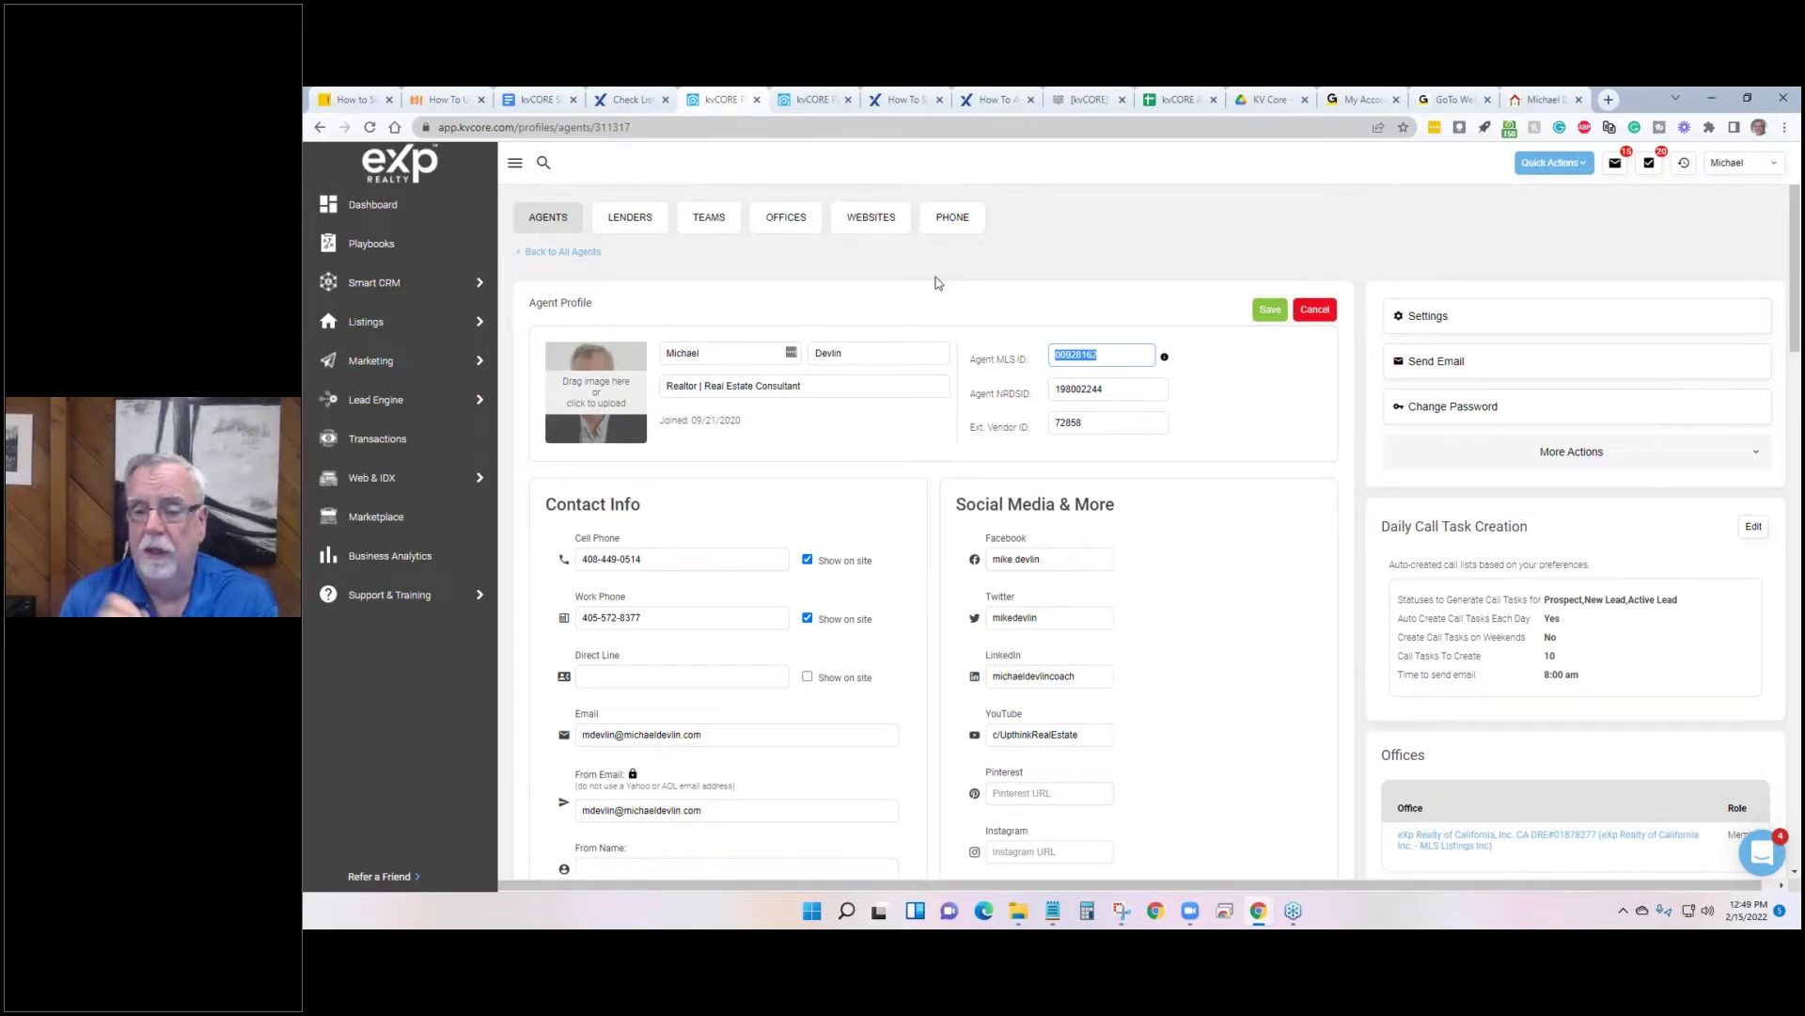
pyautogui.press('Tab')
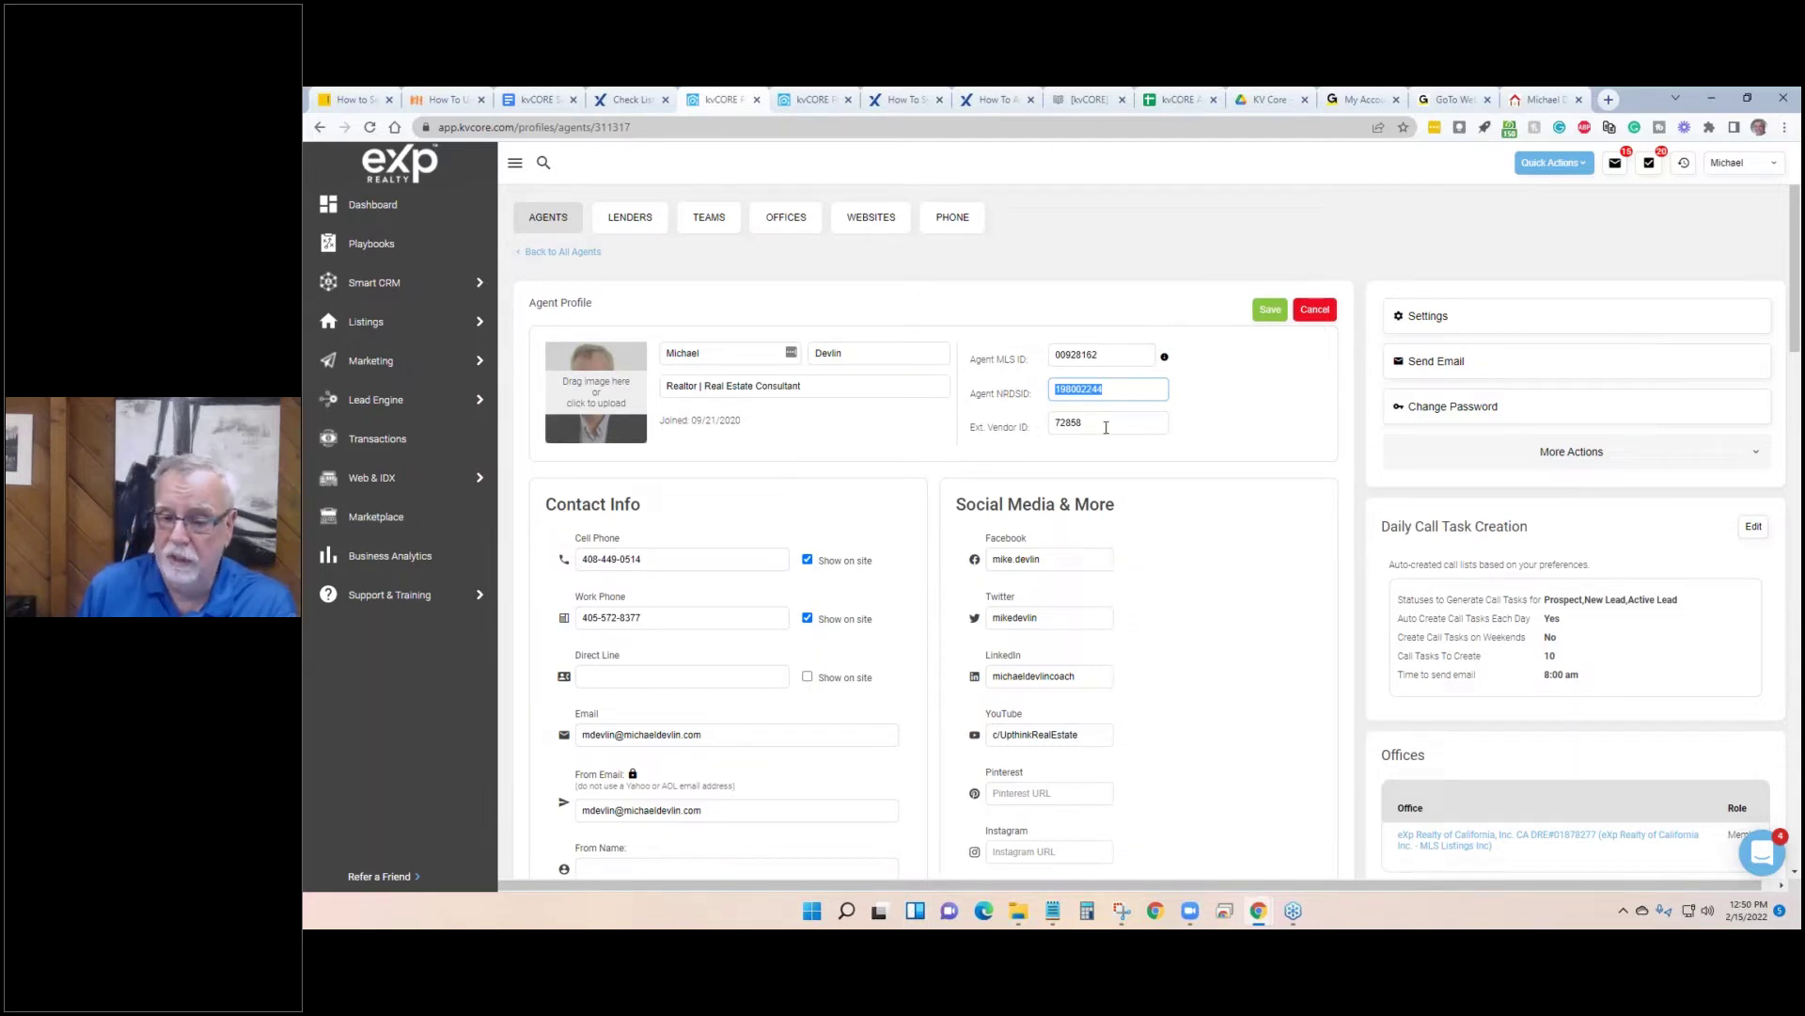
pyautogui.click(1084, 451)
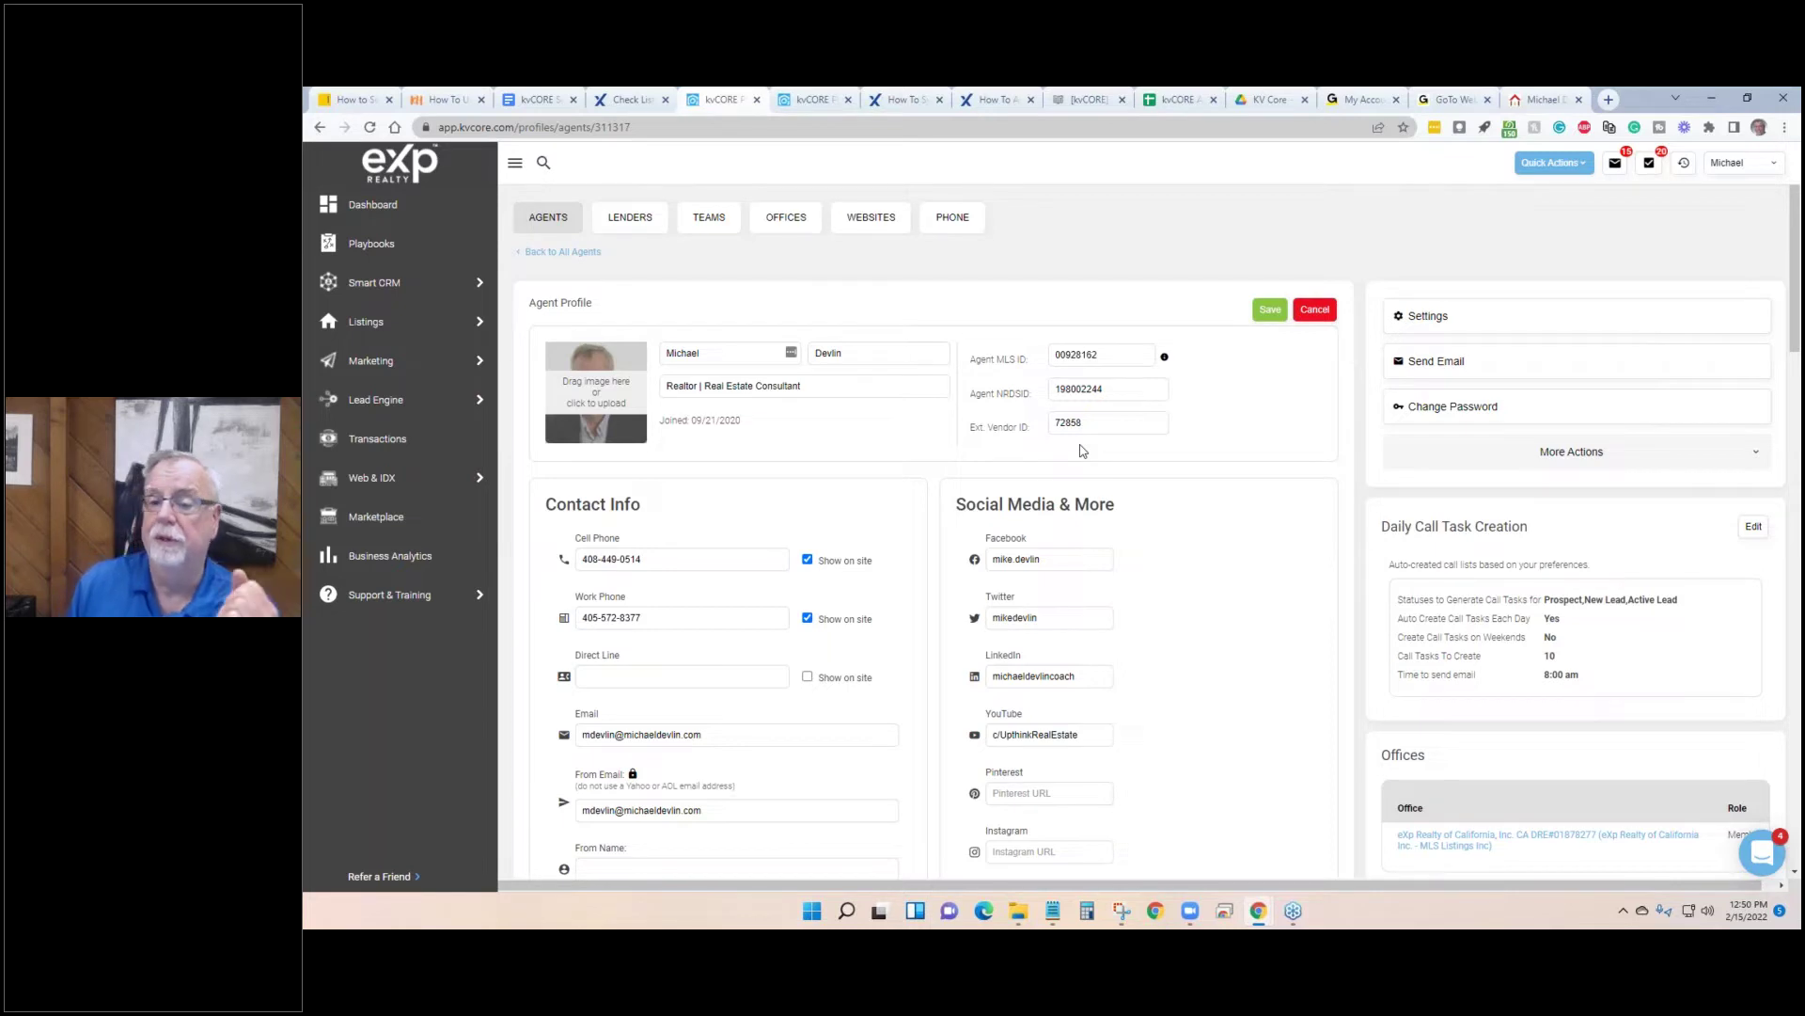
# Stop showing the work phone on the site while keeping the cell phone shown.
pyautogui.scroll(-3, 860, 409)
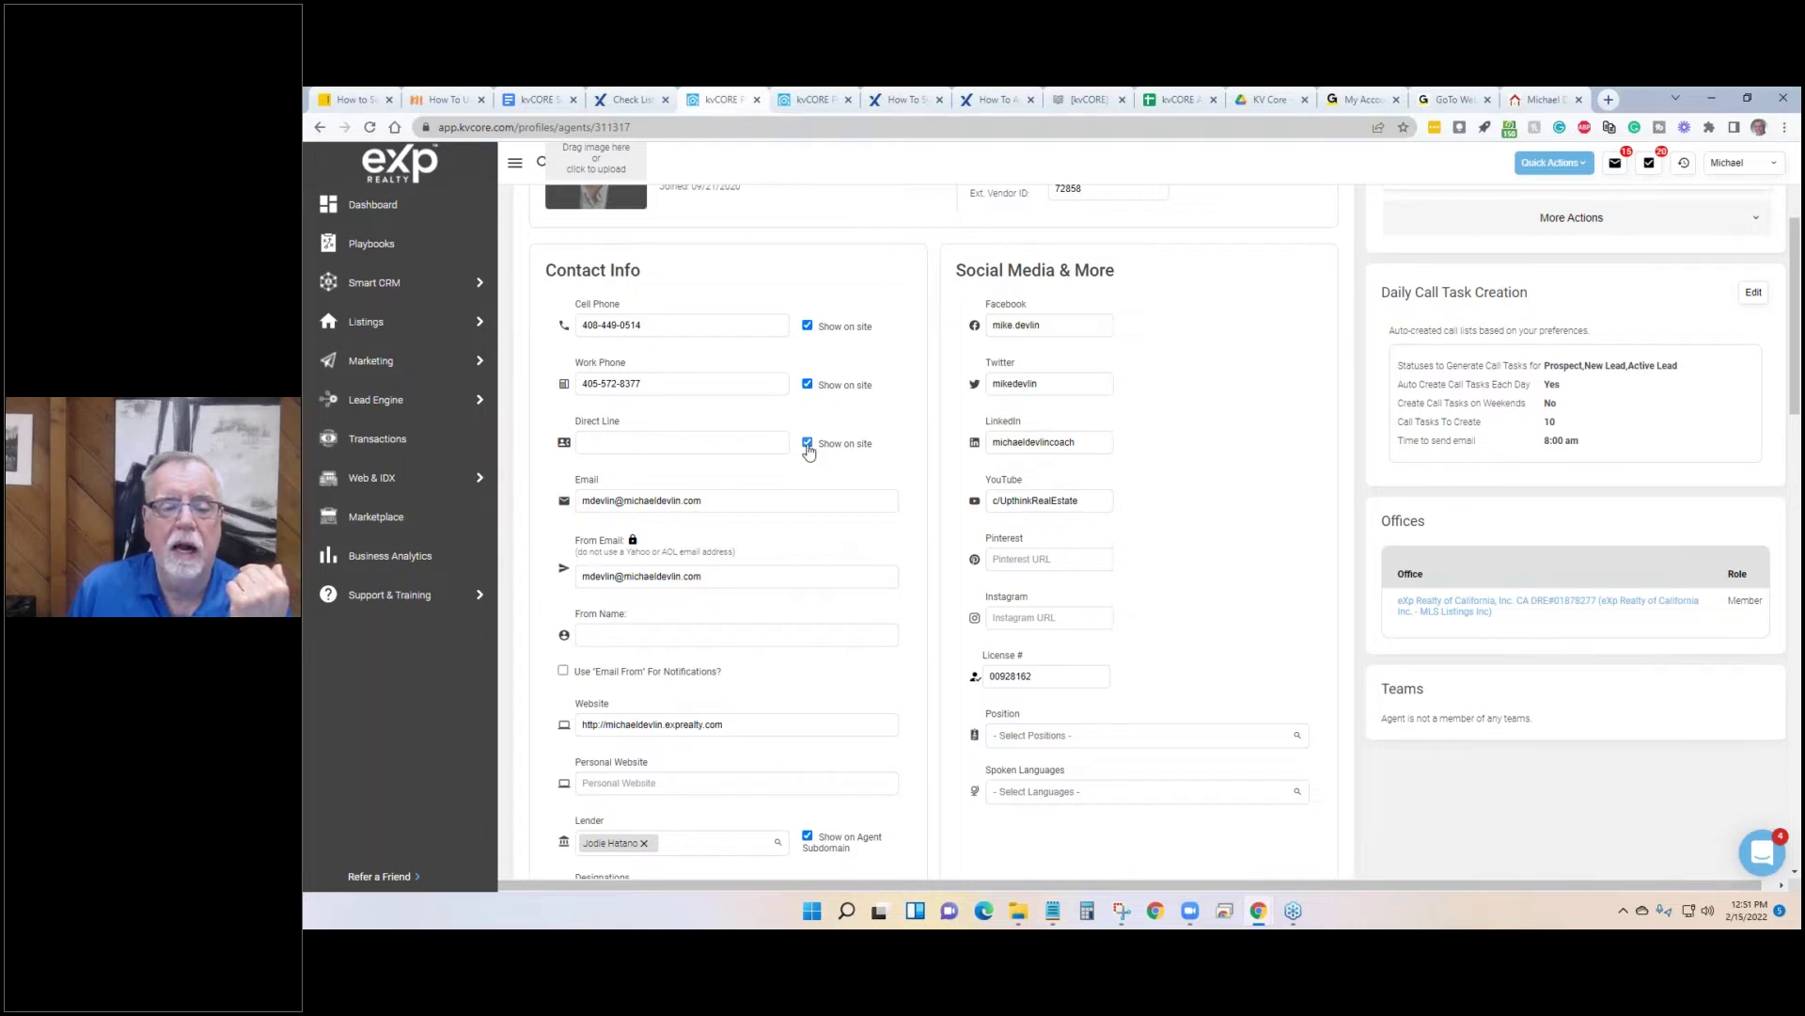
pyautogui.click(808, 385)
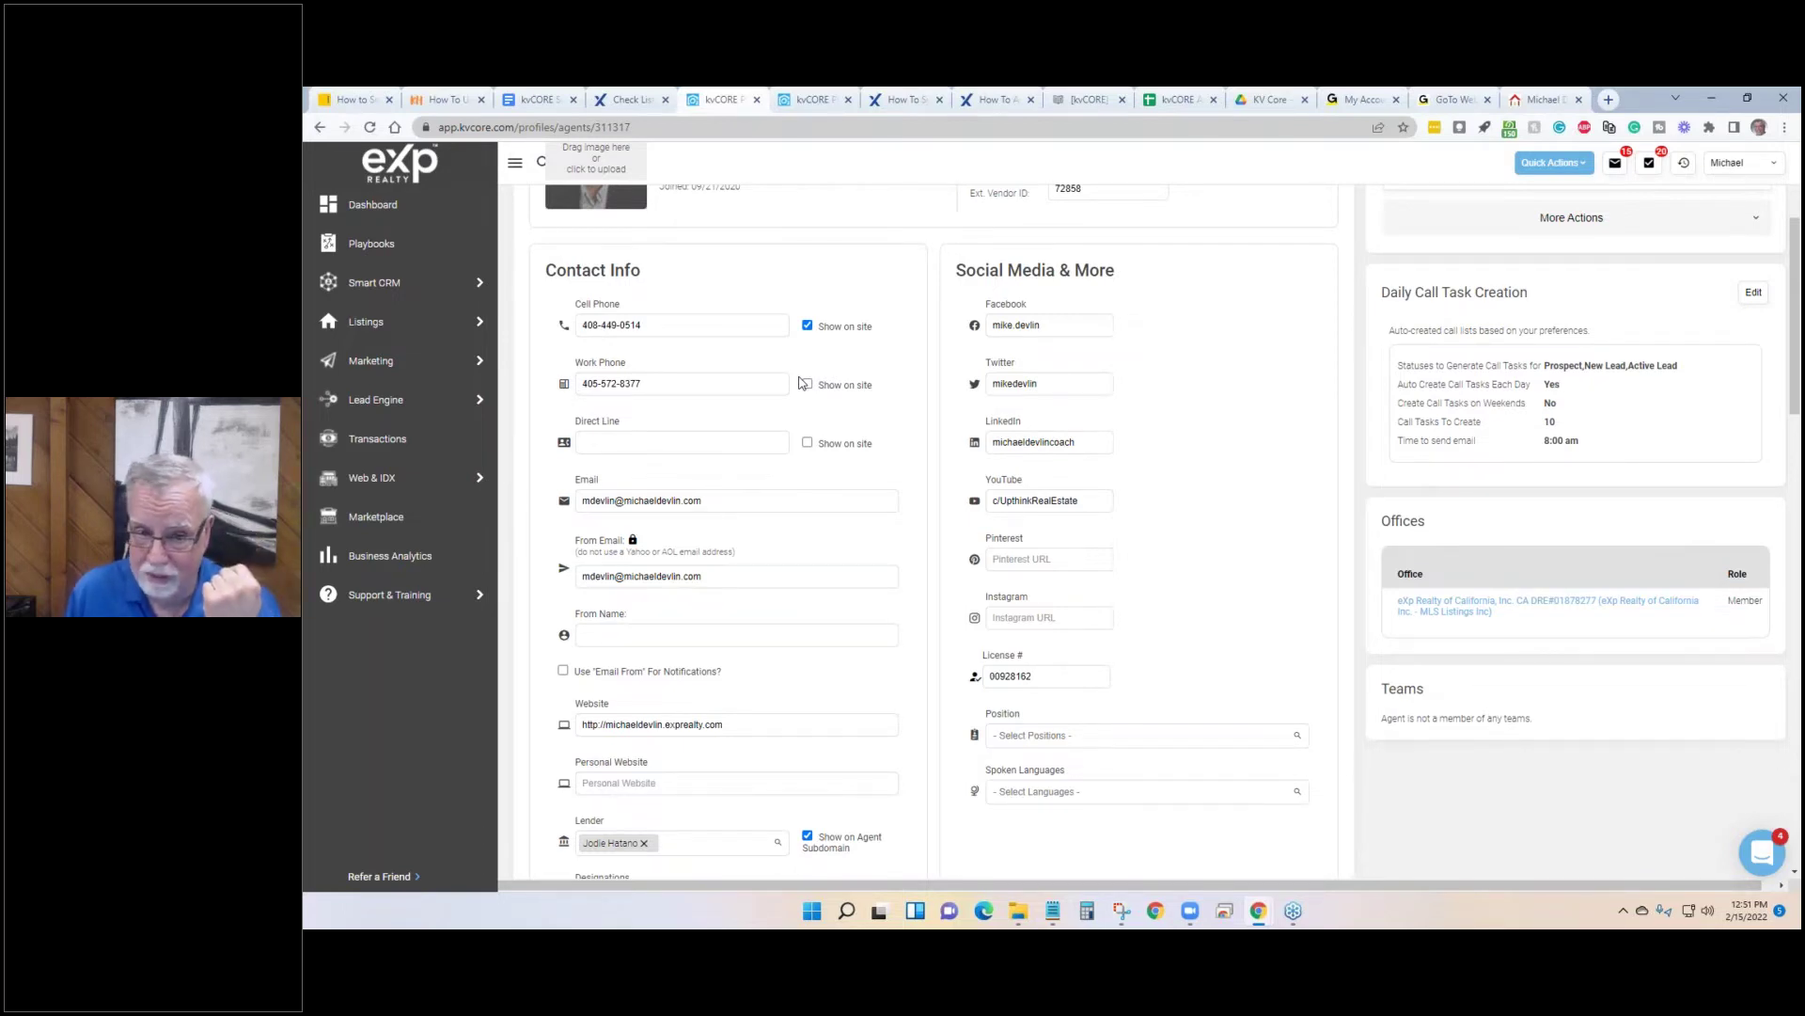
pyautogui.click(807, 385)
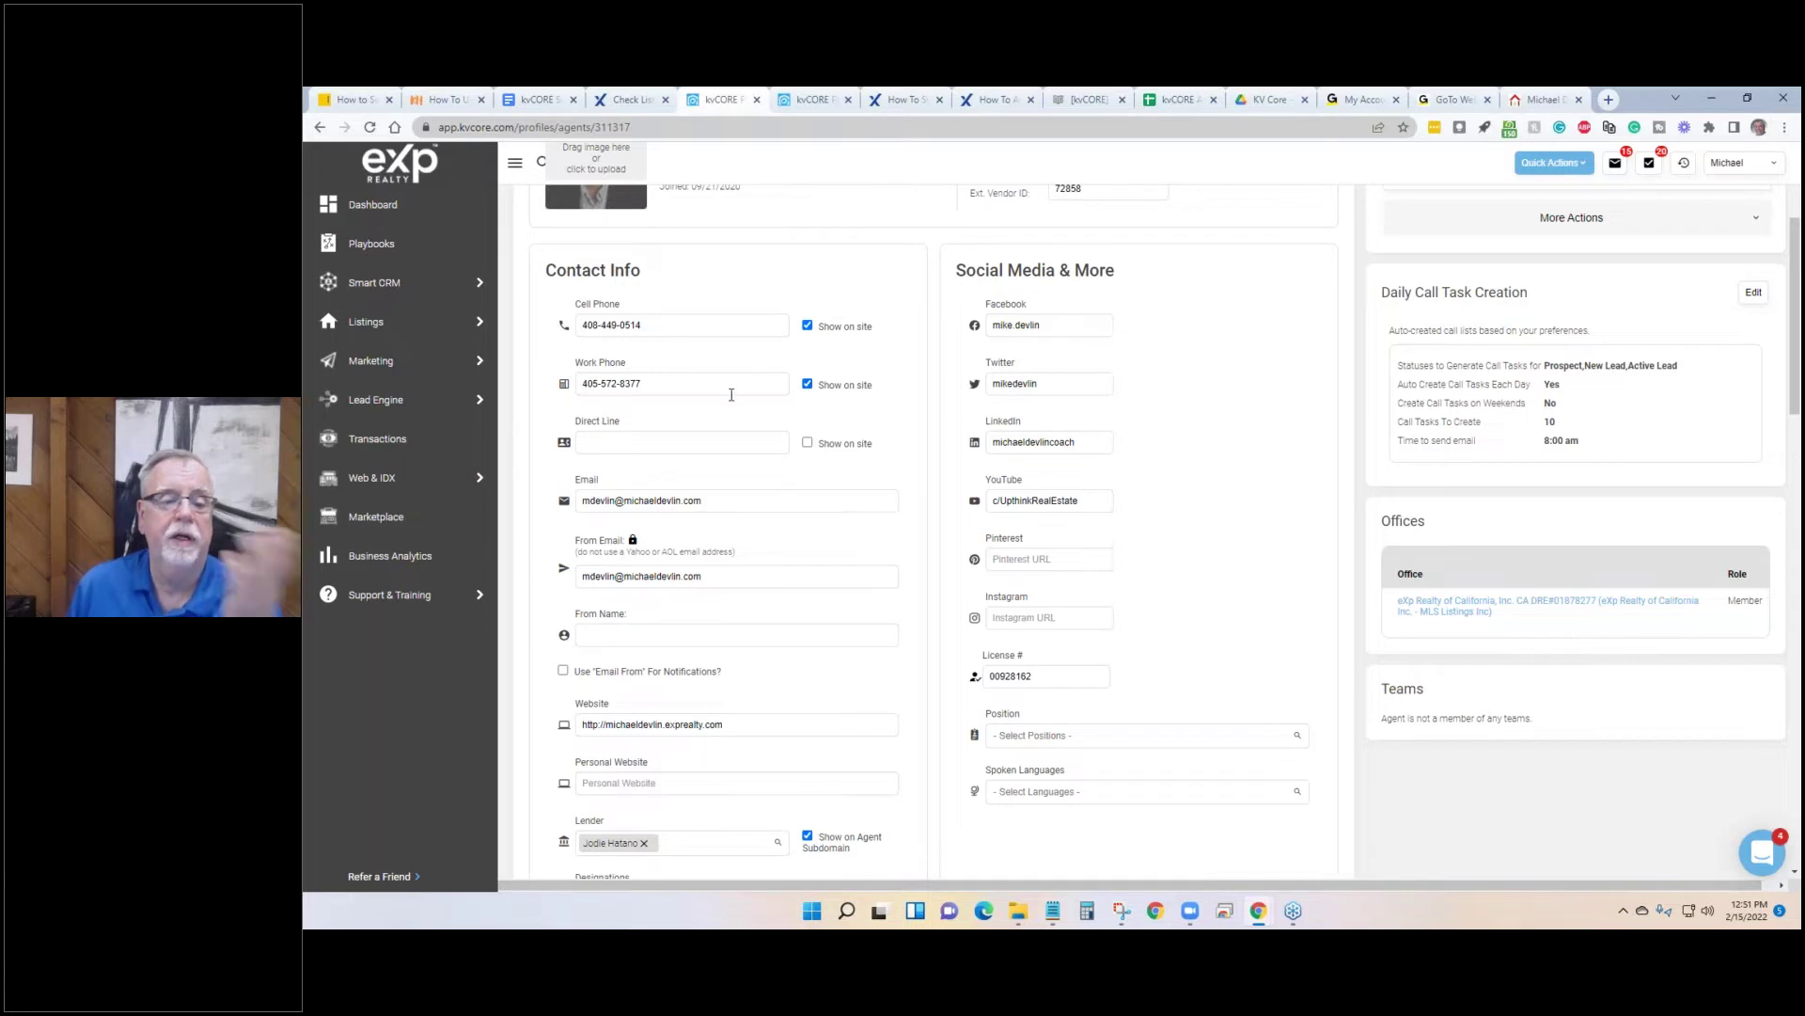
pyautogui.click(806, 384)
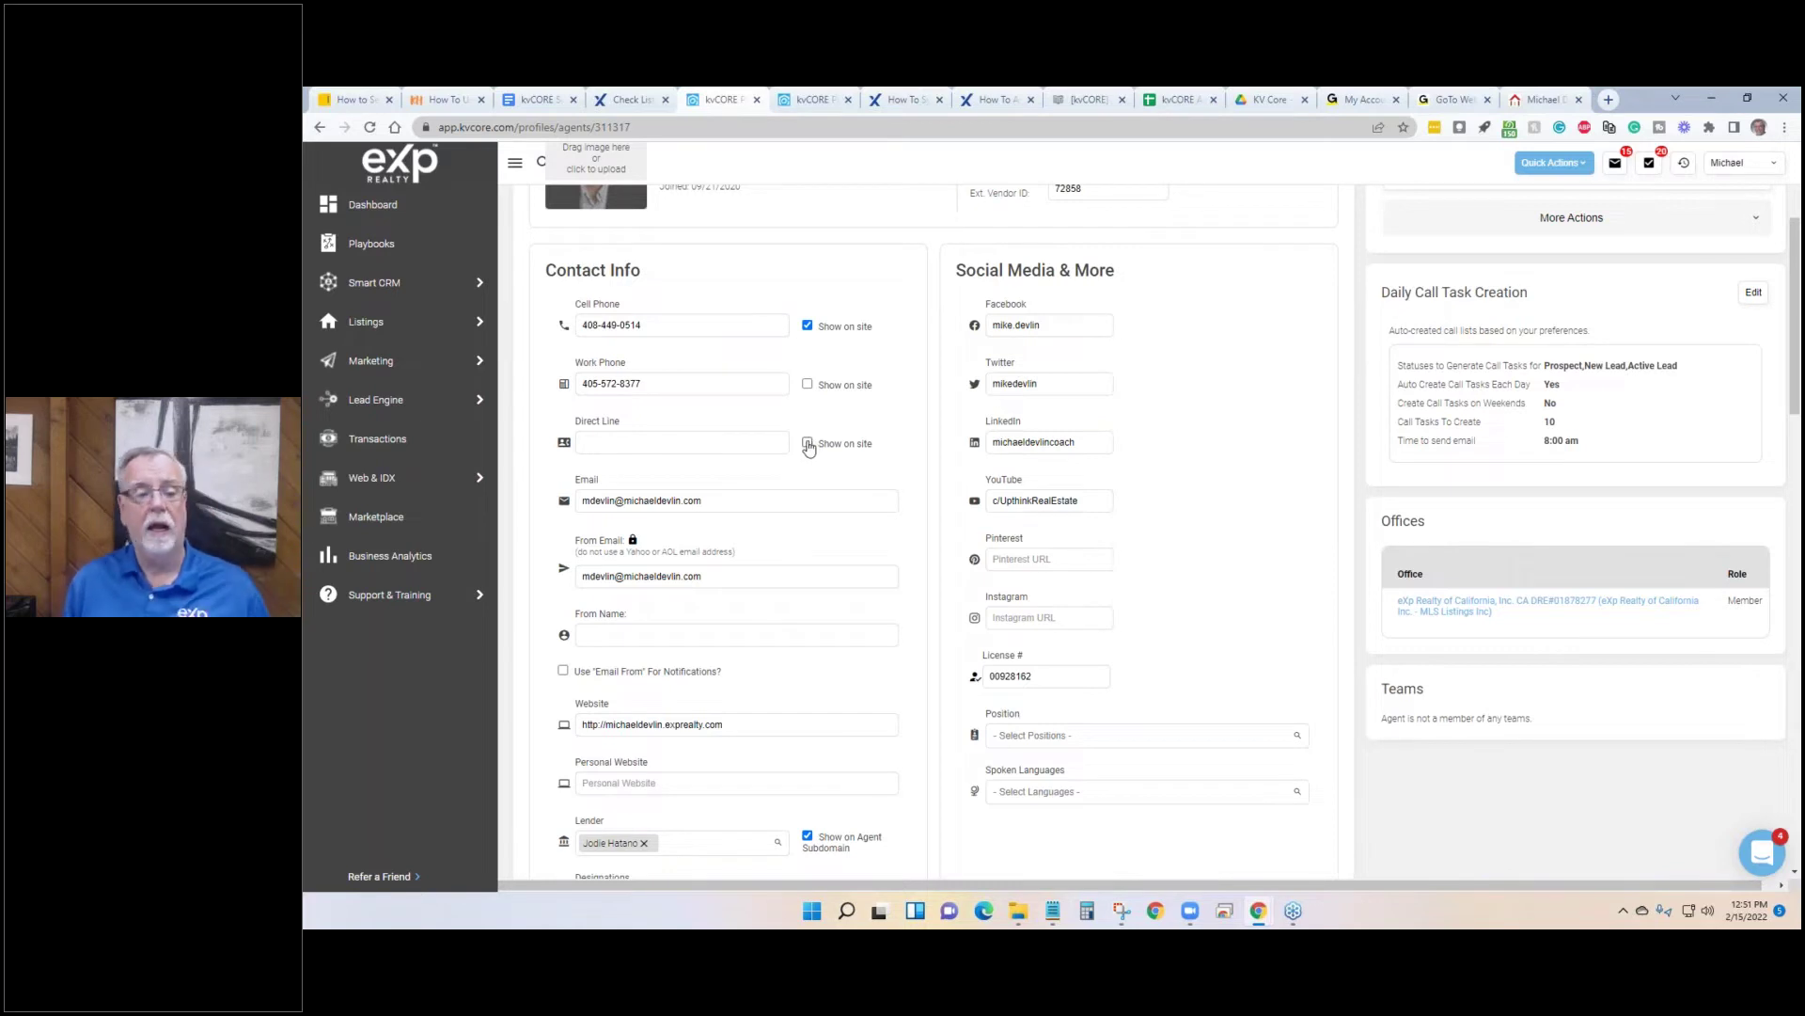
pyautogui.scroll(3, 783, 442)
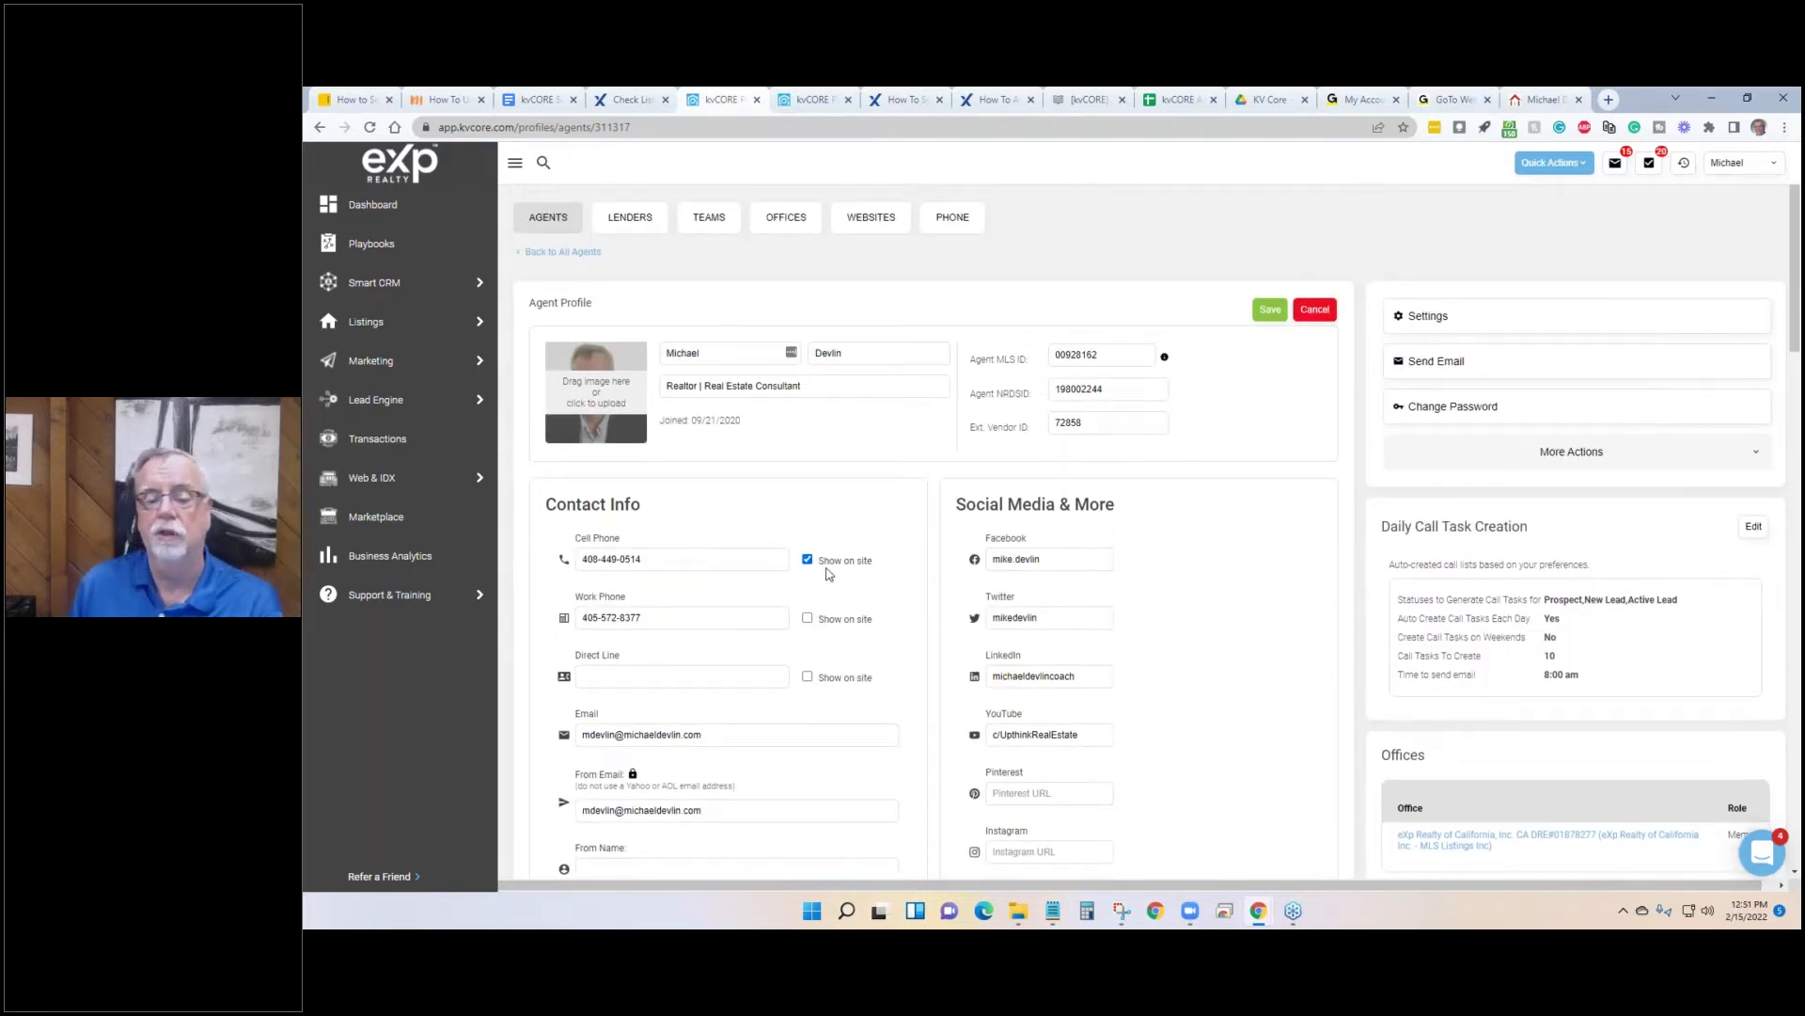
pyautogui.scroll(-1, 827, 569)
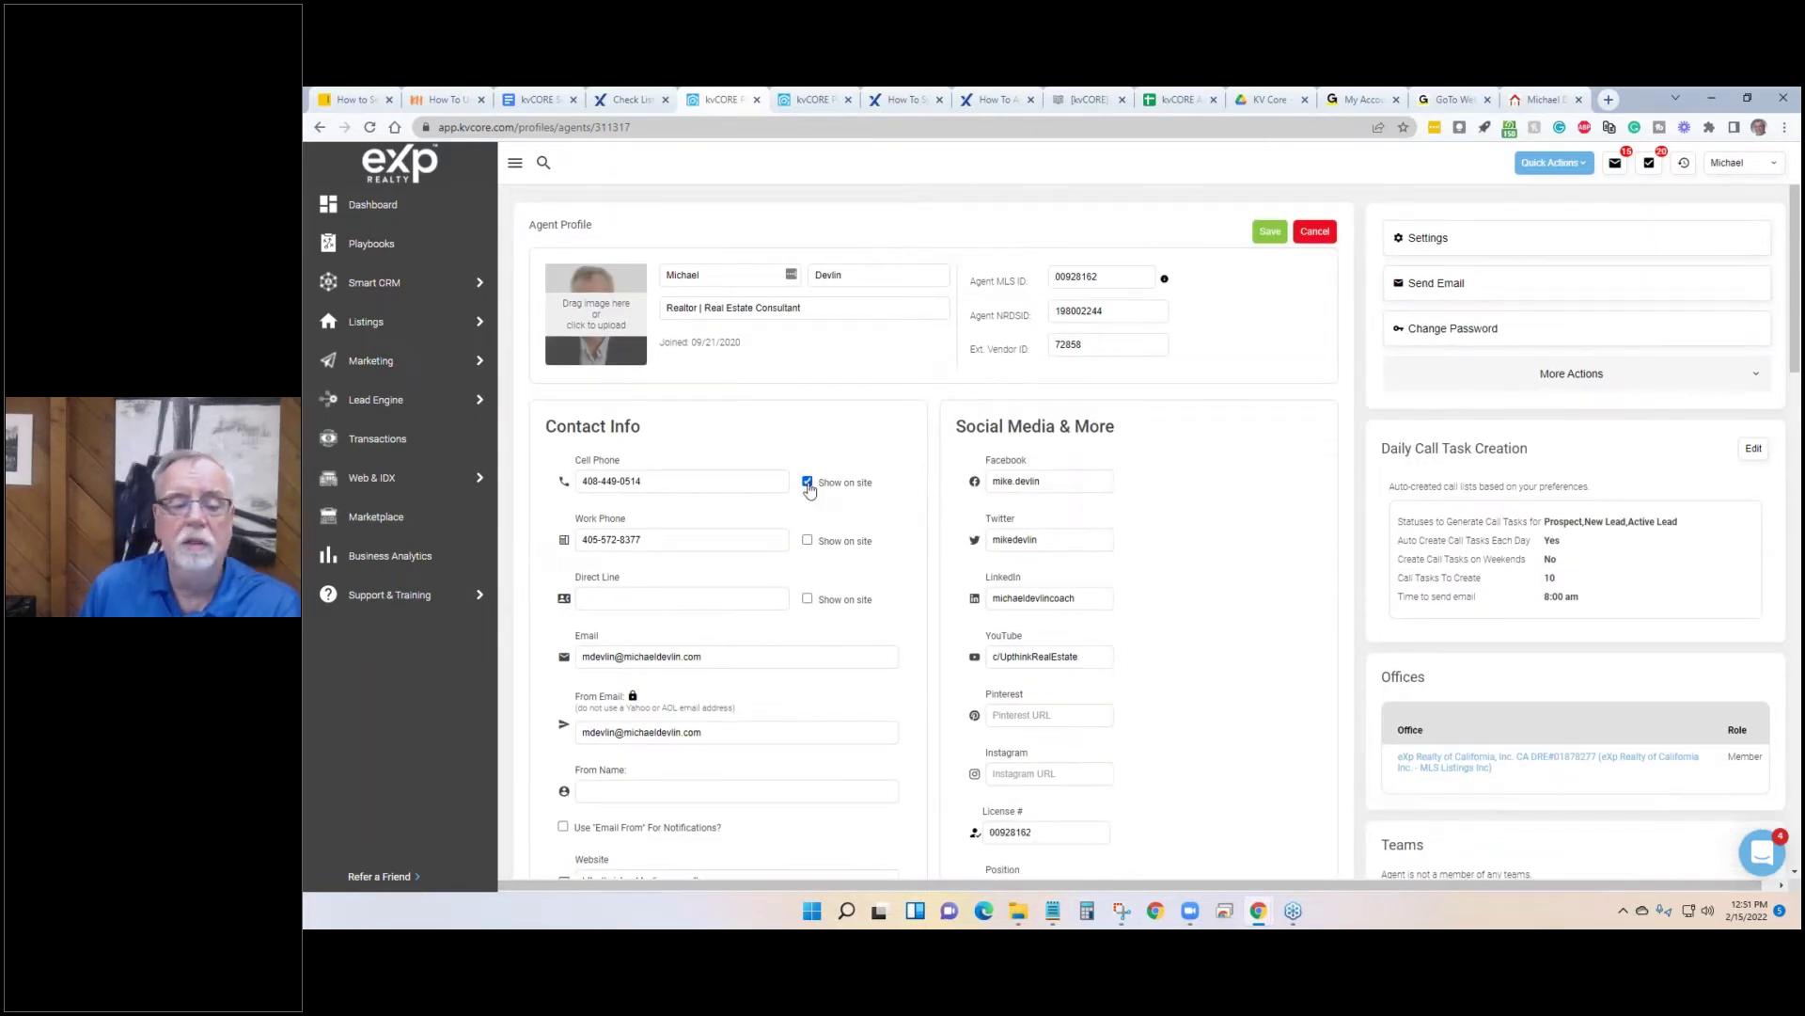
pyautogui.click(808, 484)
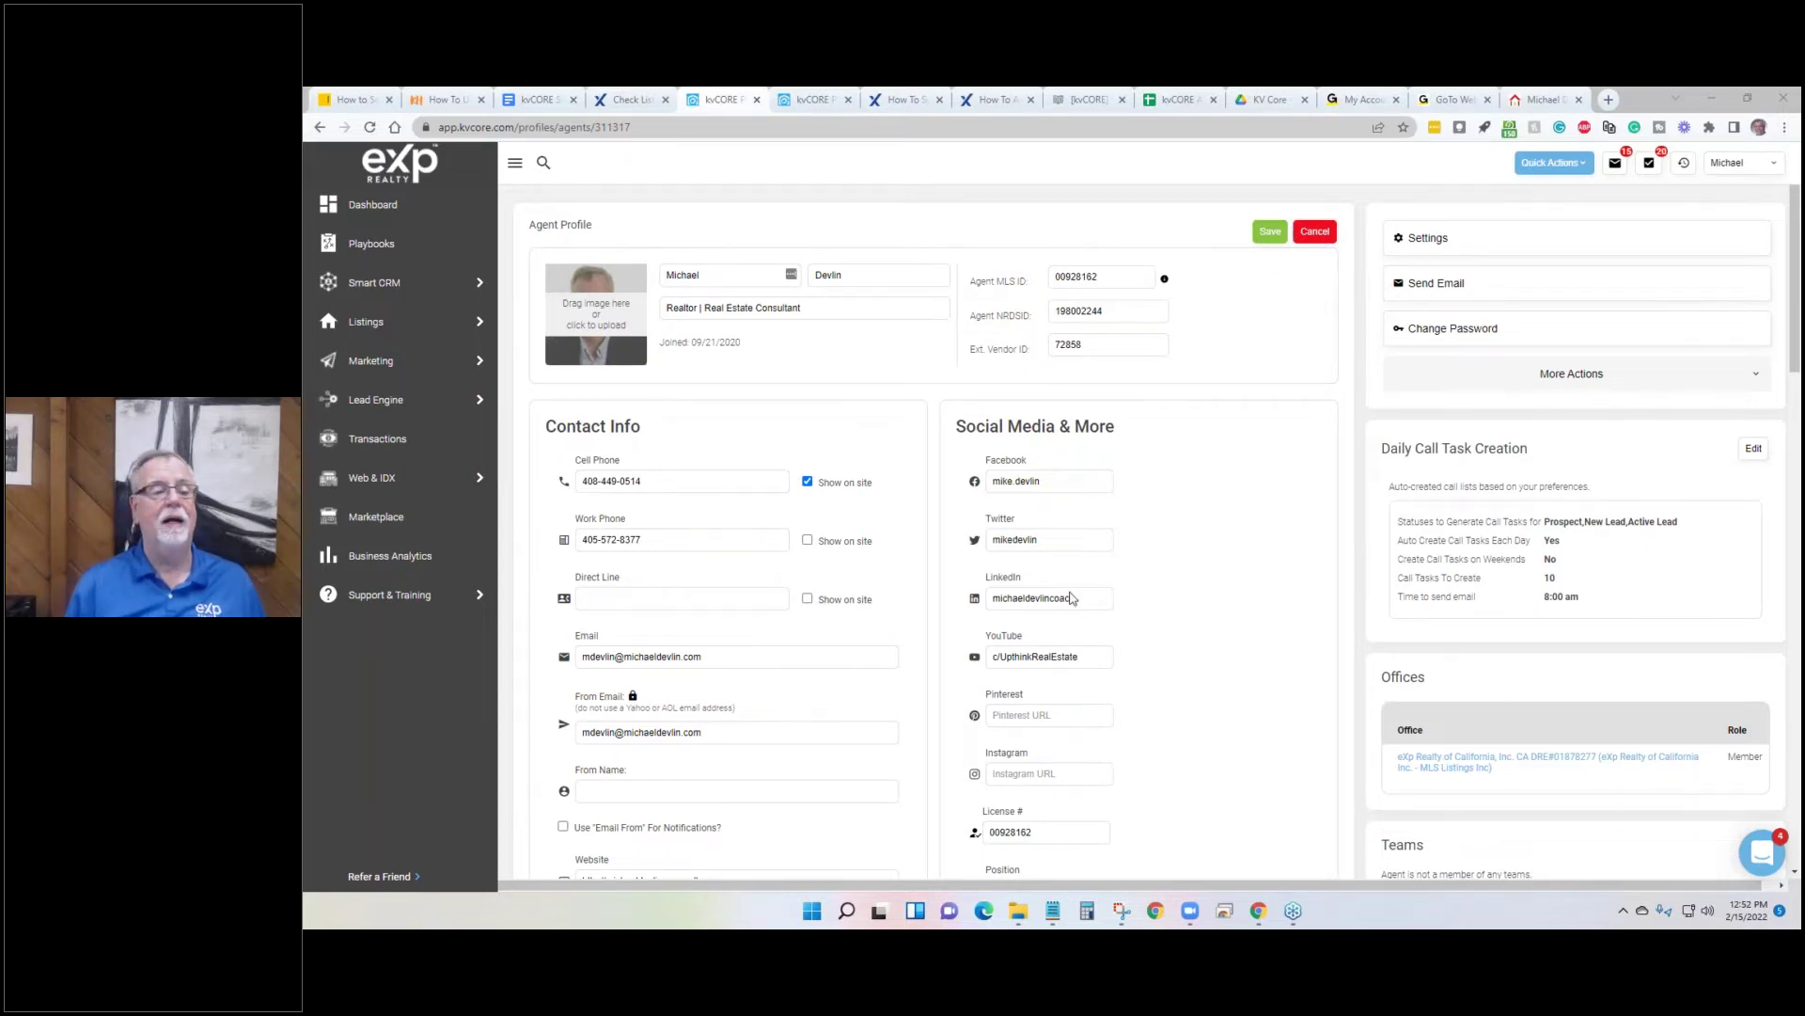
# Review the cell phone, work phone and email entries in the profile's contact information.
pyautogui.moveTo(391, 282)
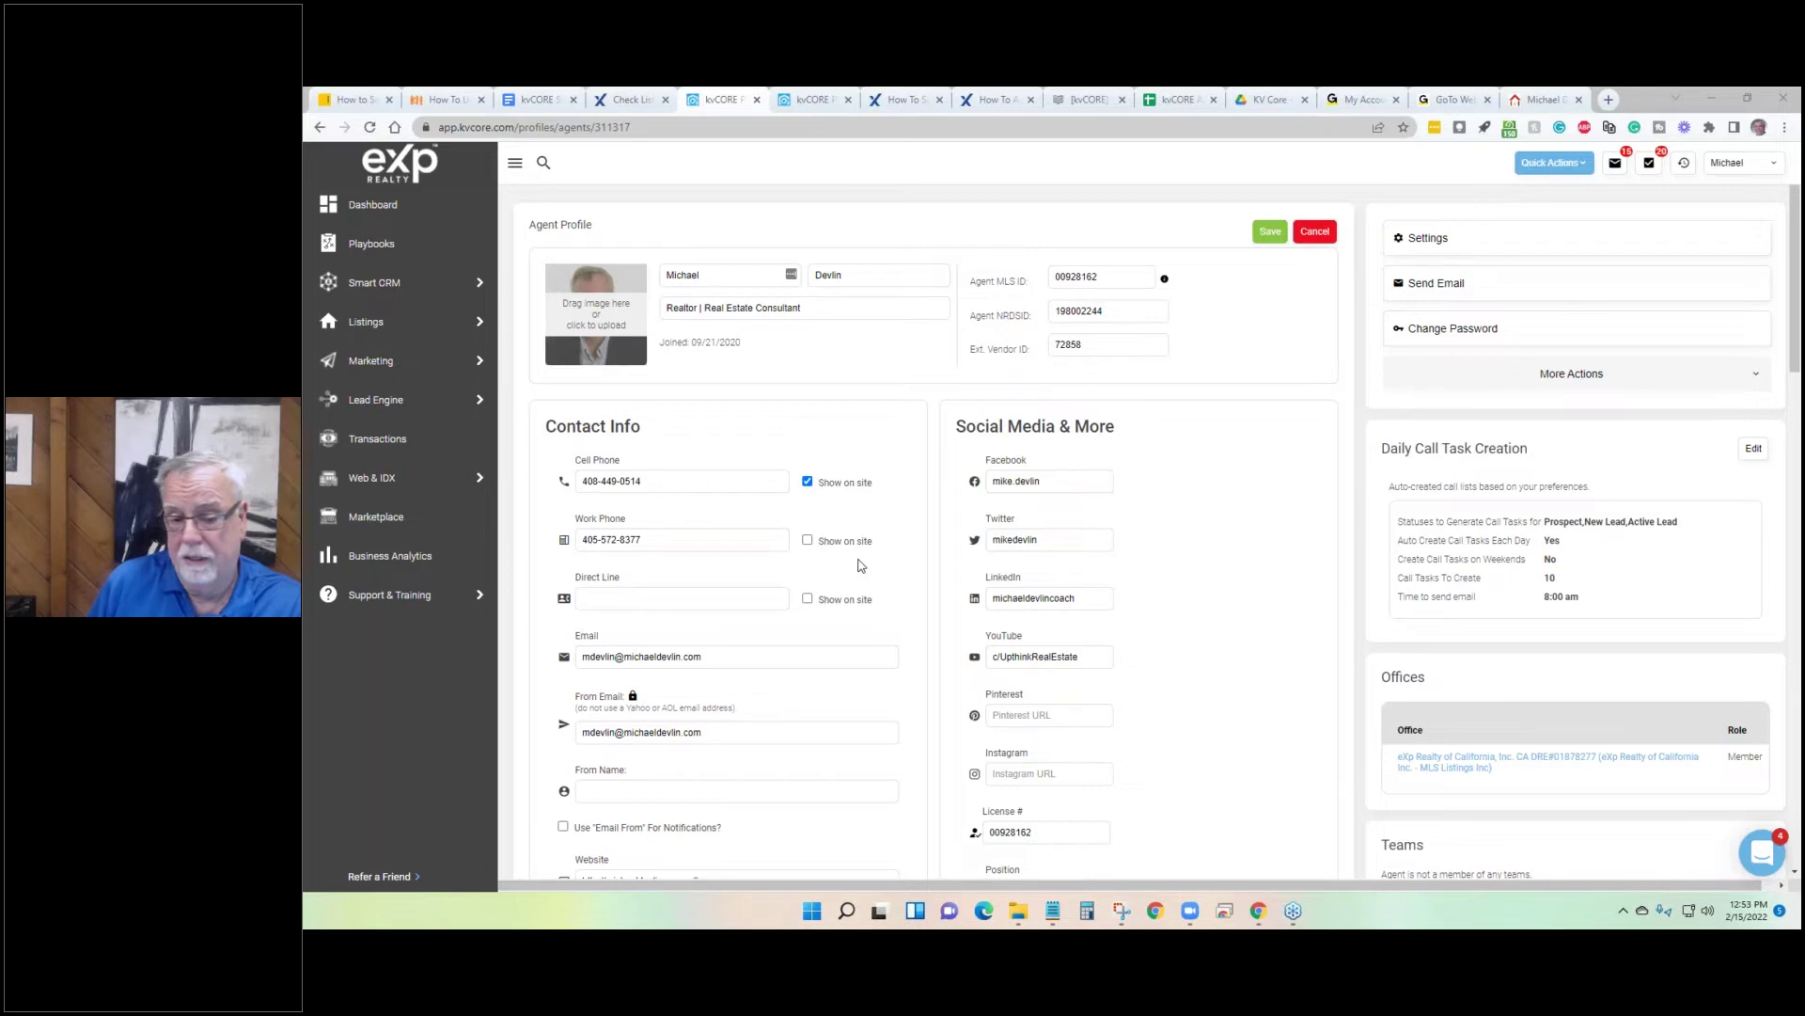
pyautogui.tripleClick(649, 481)
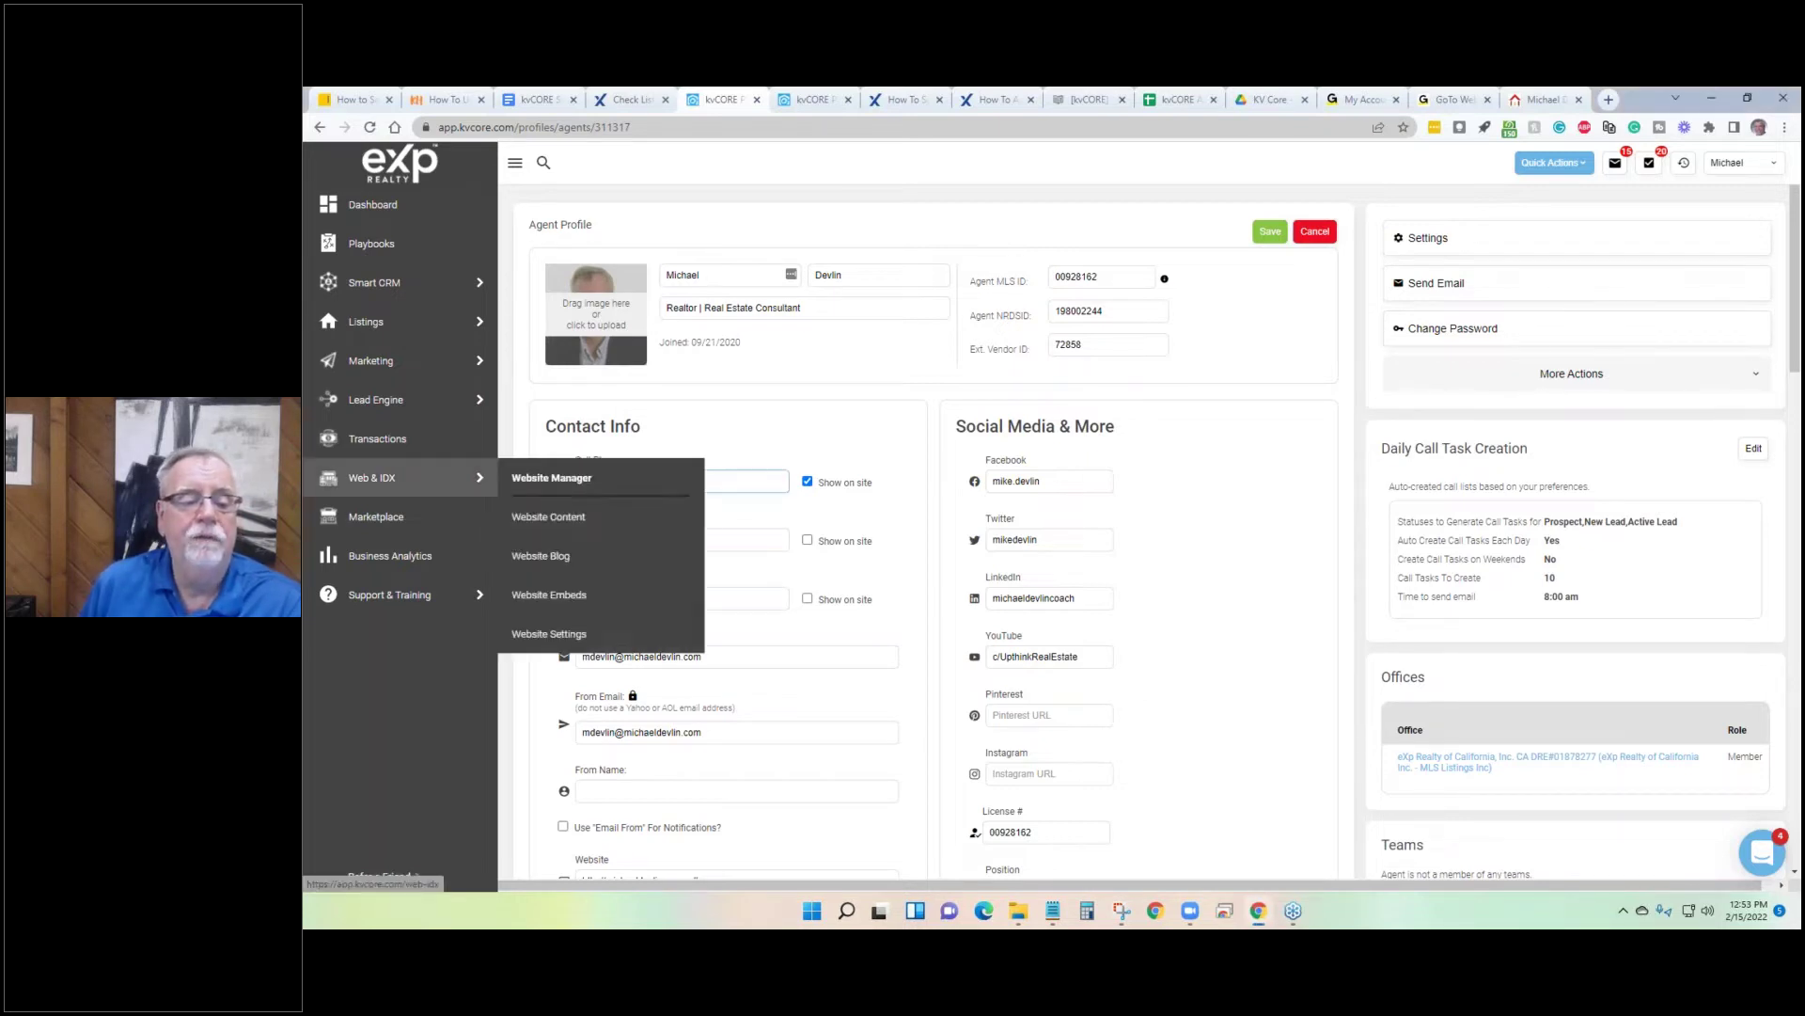
pyautogui.click(711, 447)
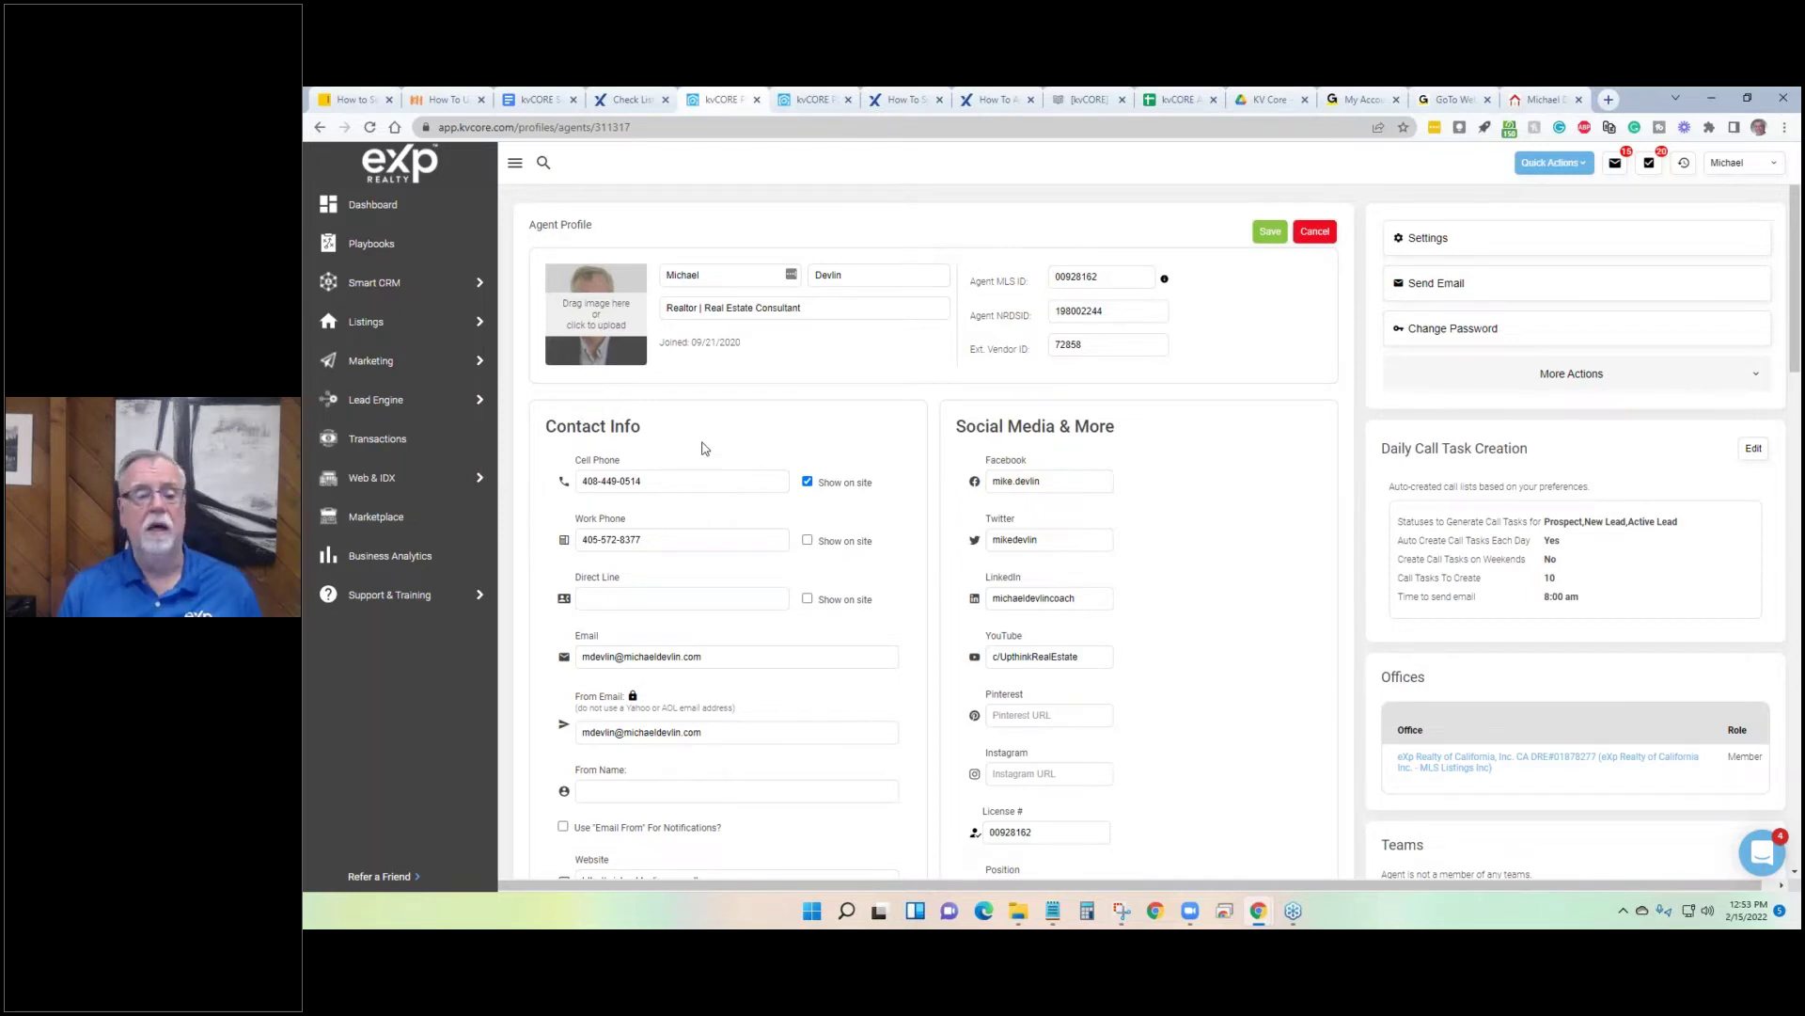
pyautogui.tripleClick(667, 539)
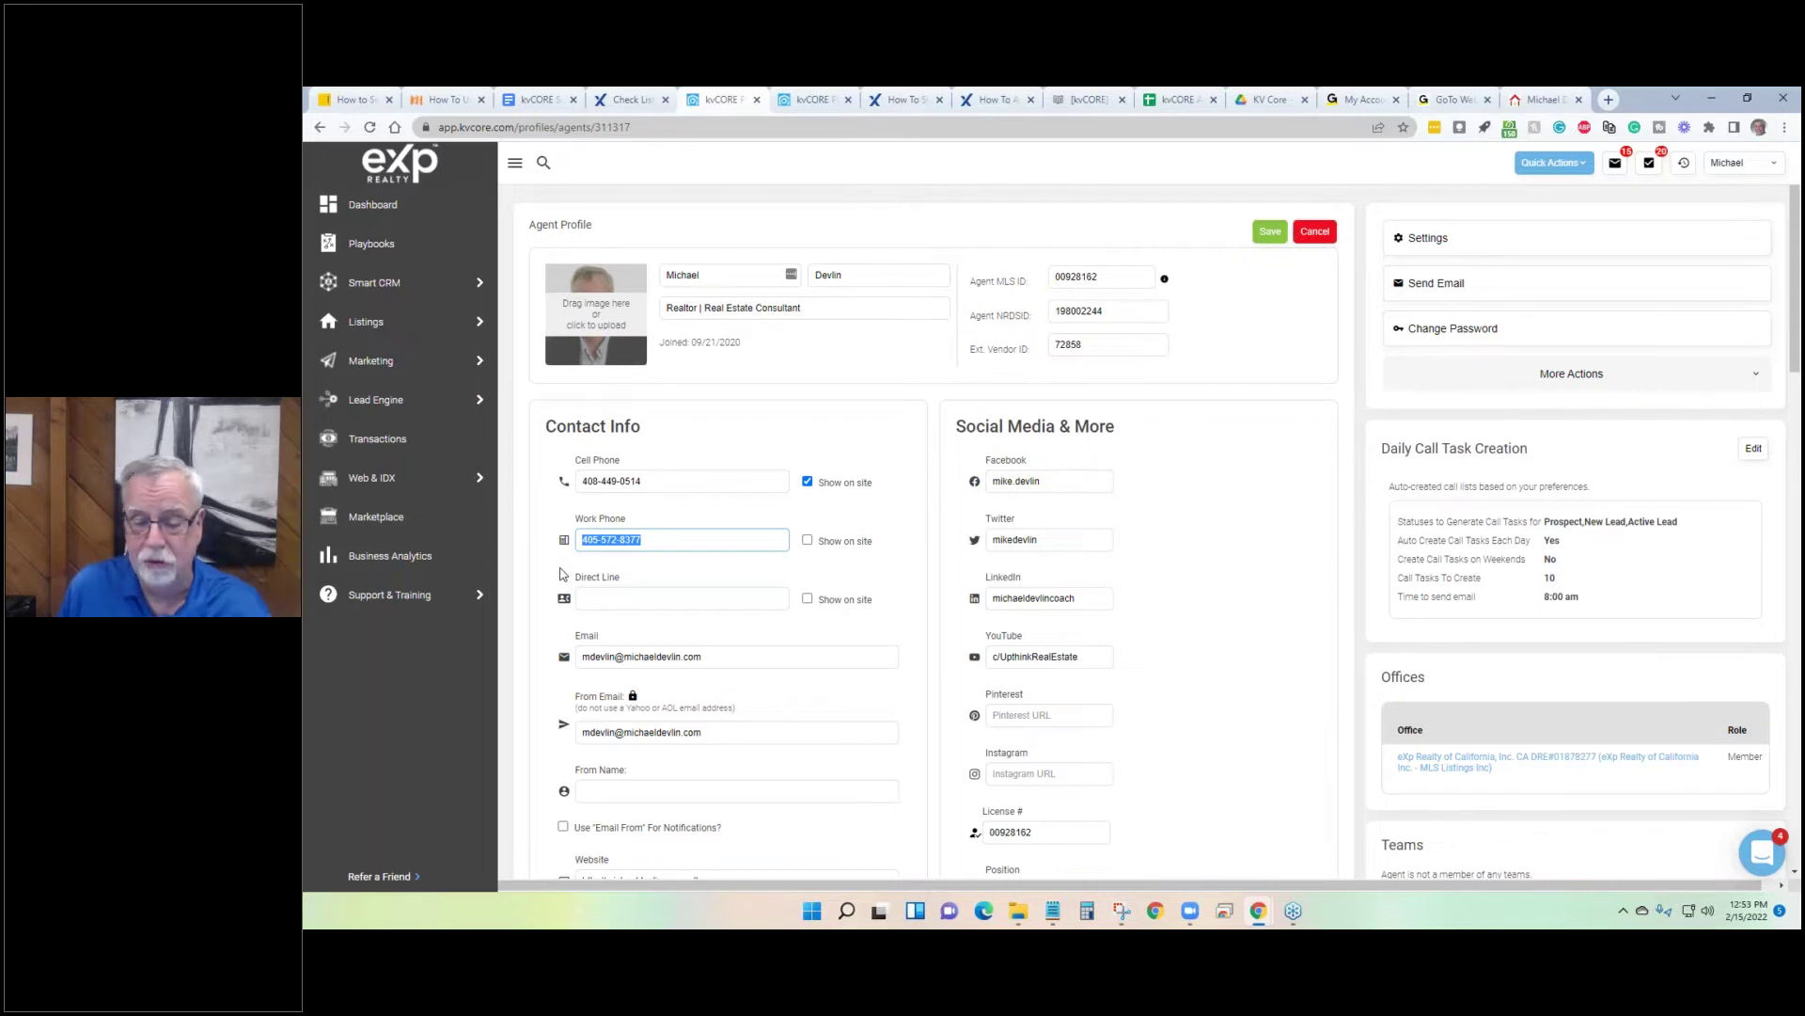
pyautogui.scroll(-2, 701, 536)
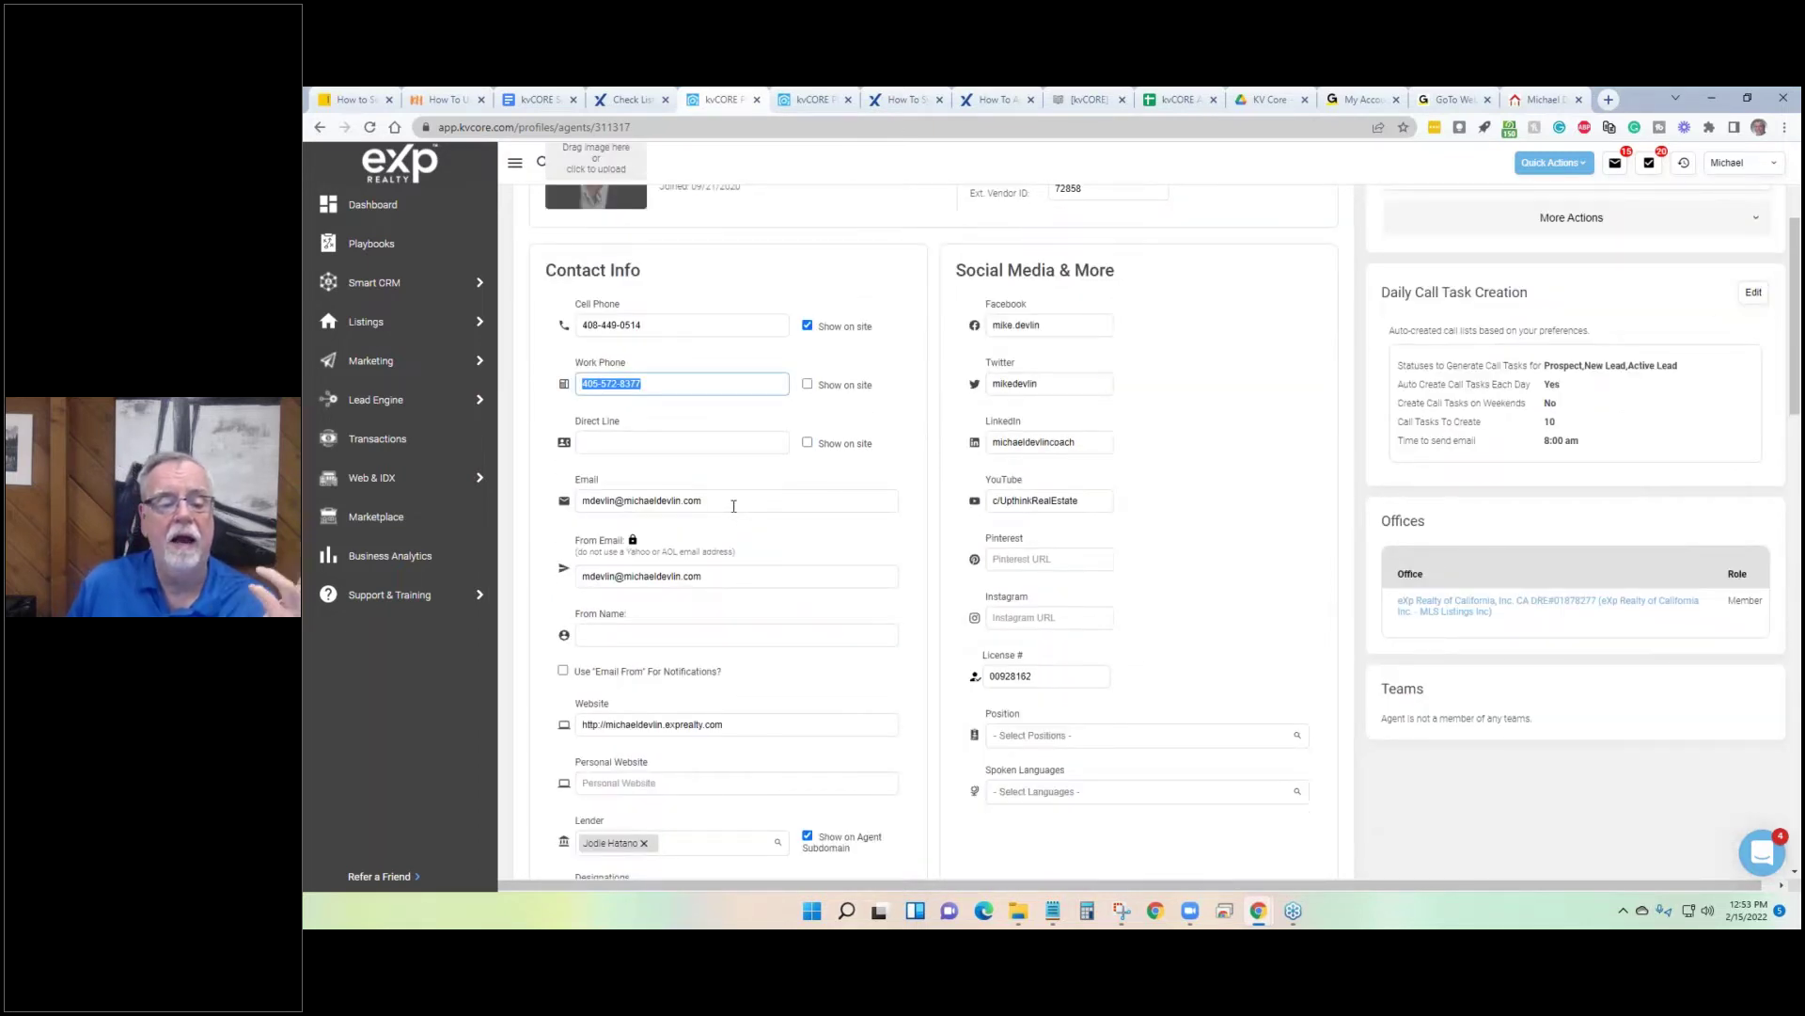
pyautogui.click(711, 502)
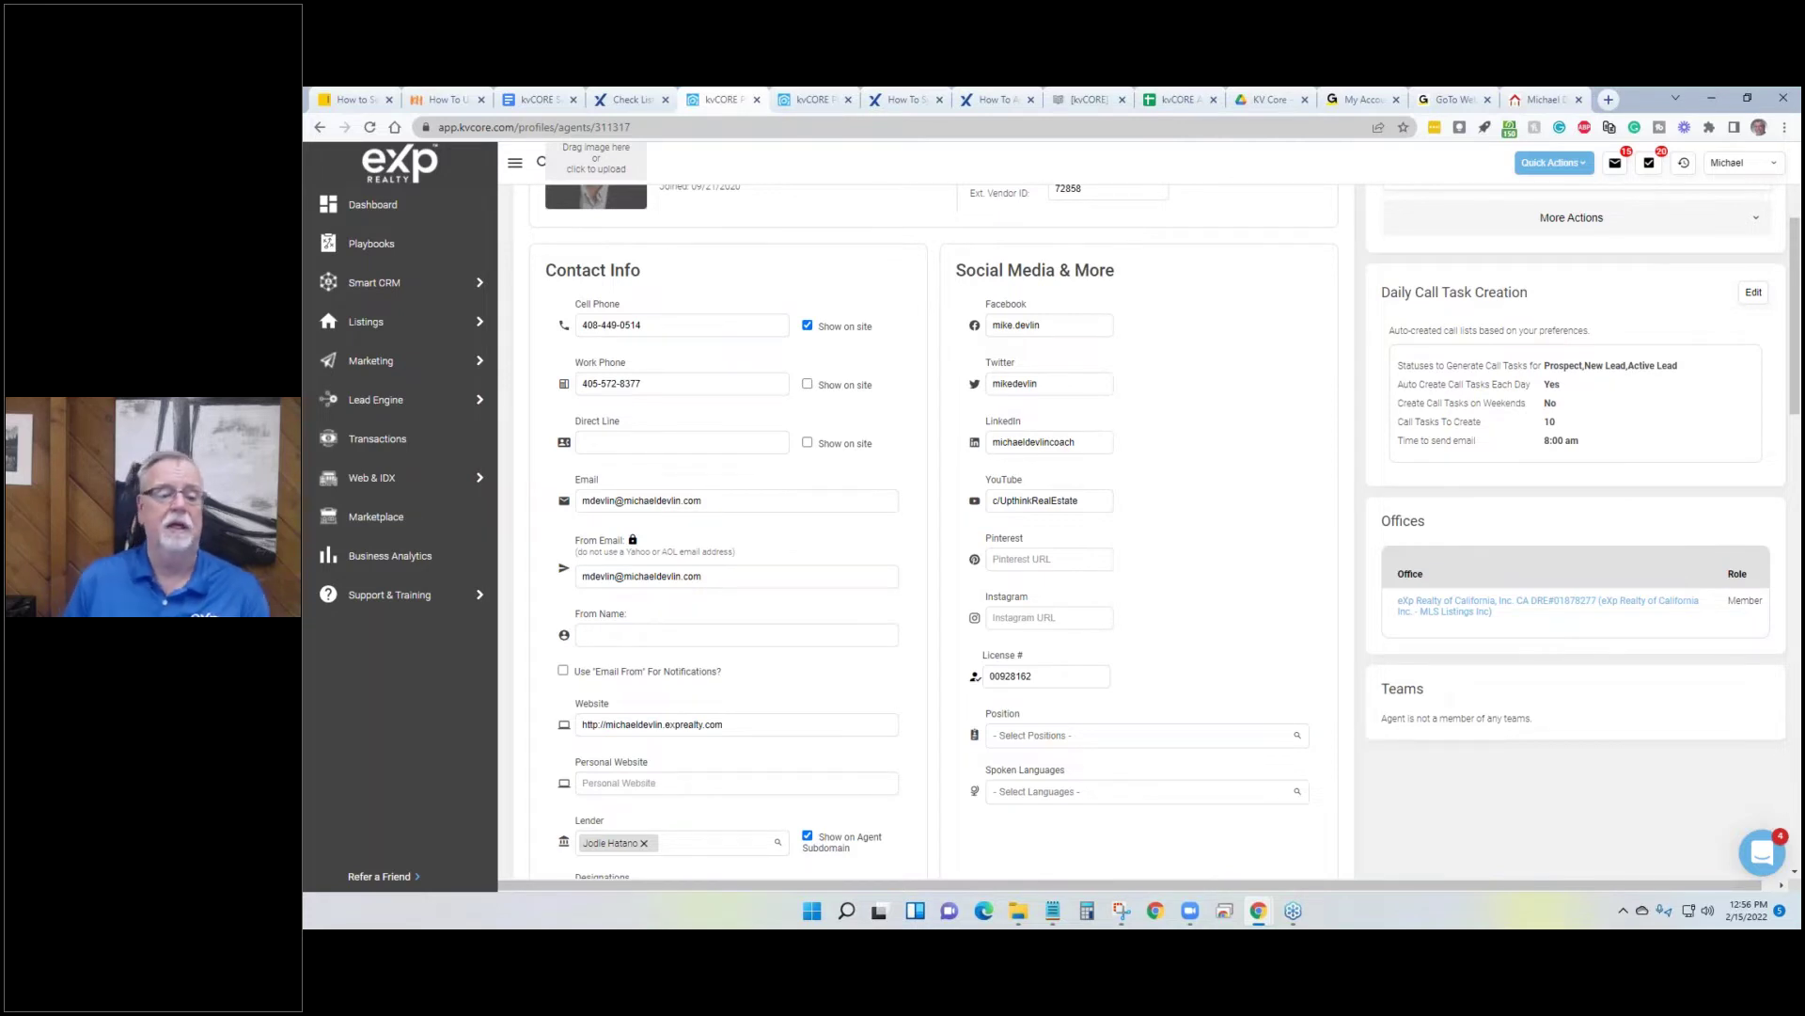
# Enter the agent's group name as the From Name in the profile's contact information.
pyautogui.scroll(-1, 577, 605)
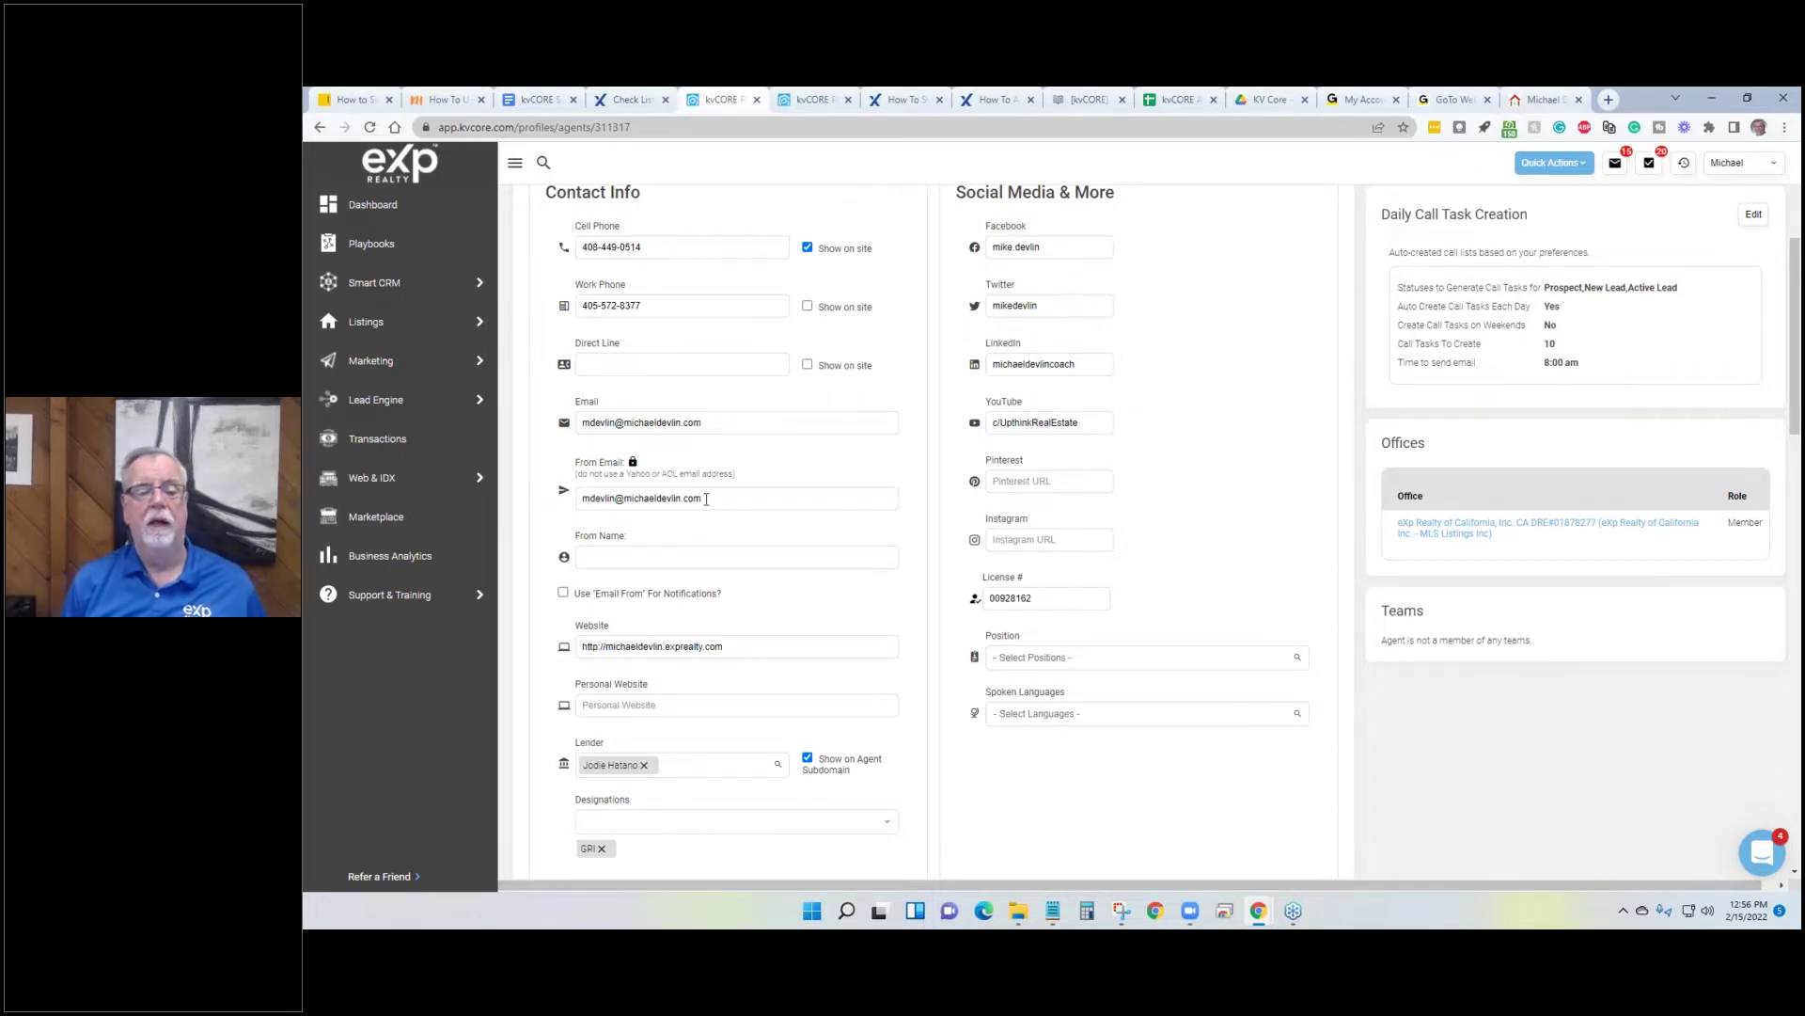
pyautogui.click(603, 560)
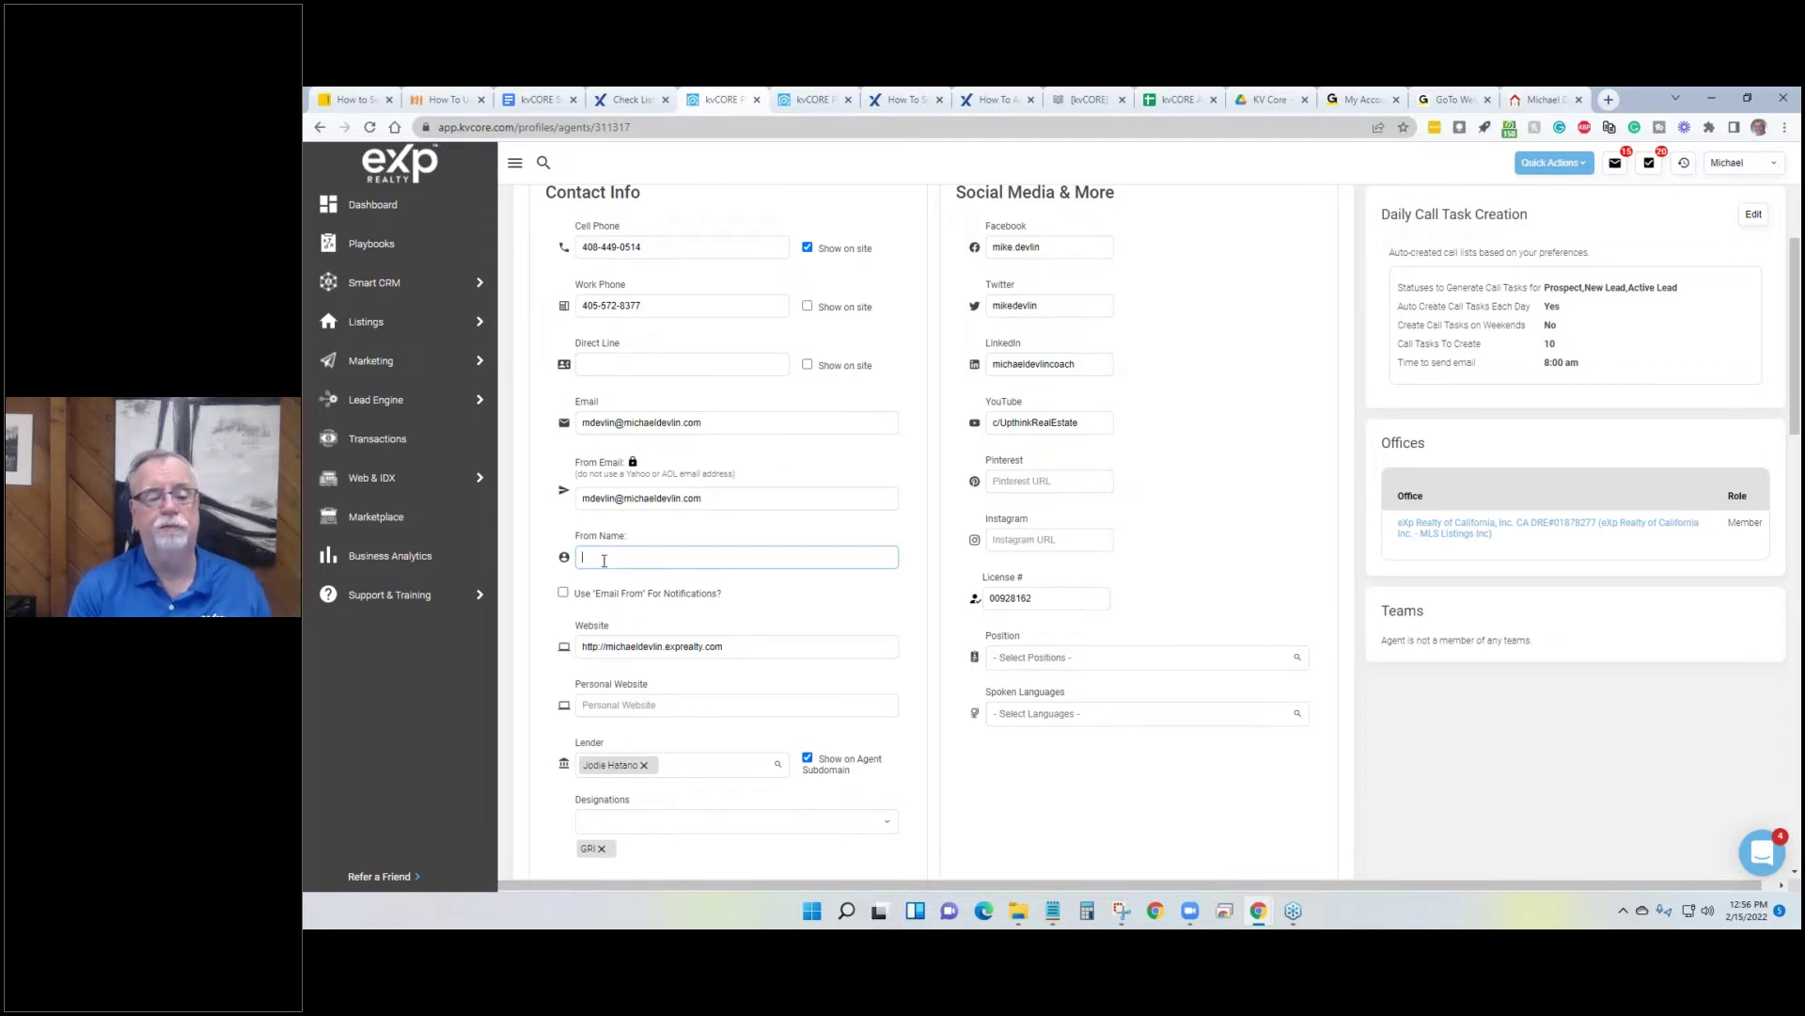
pyautogui.write('Michael Devlin Group')
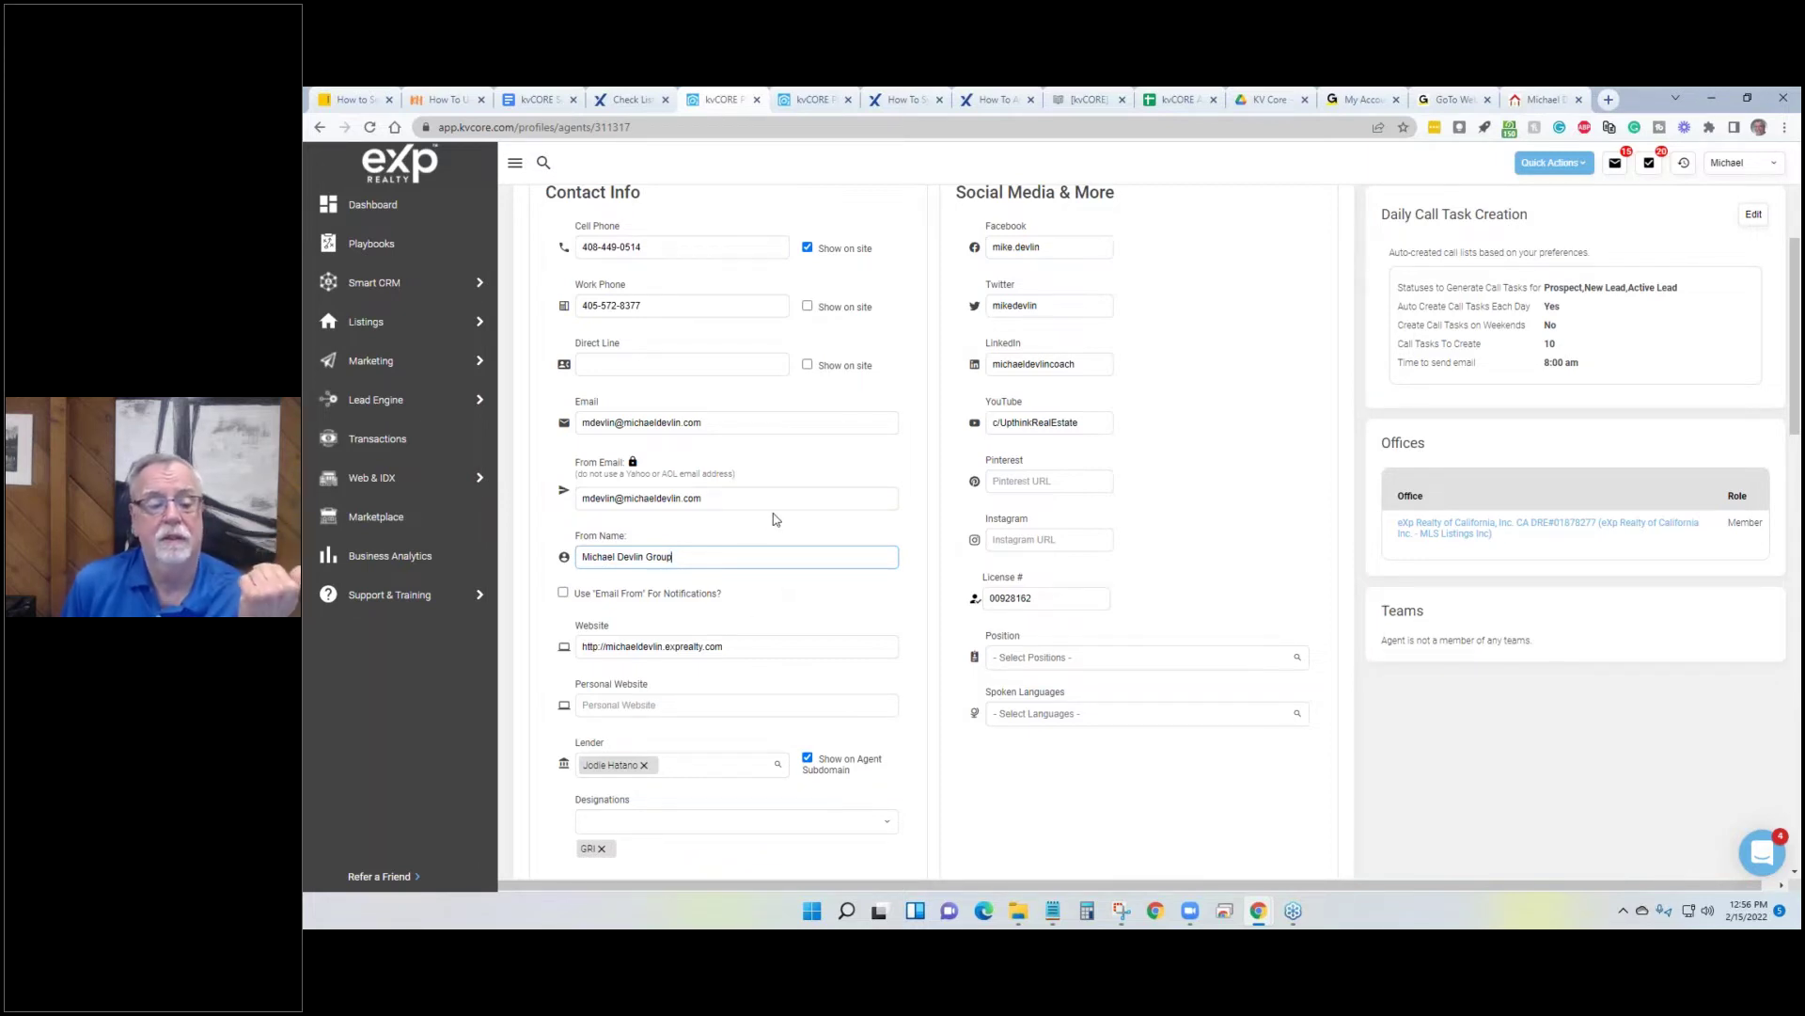
# Review the Website and Personal Website entries in the profile's contact information.
pyautogui.scroll(-2, 776, 519)
pyautogui.moveTo(760, 491); pyautogui.dragTo(562, 495)
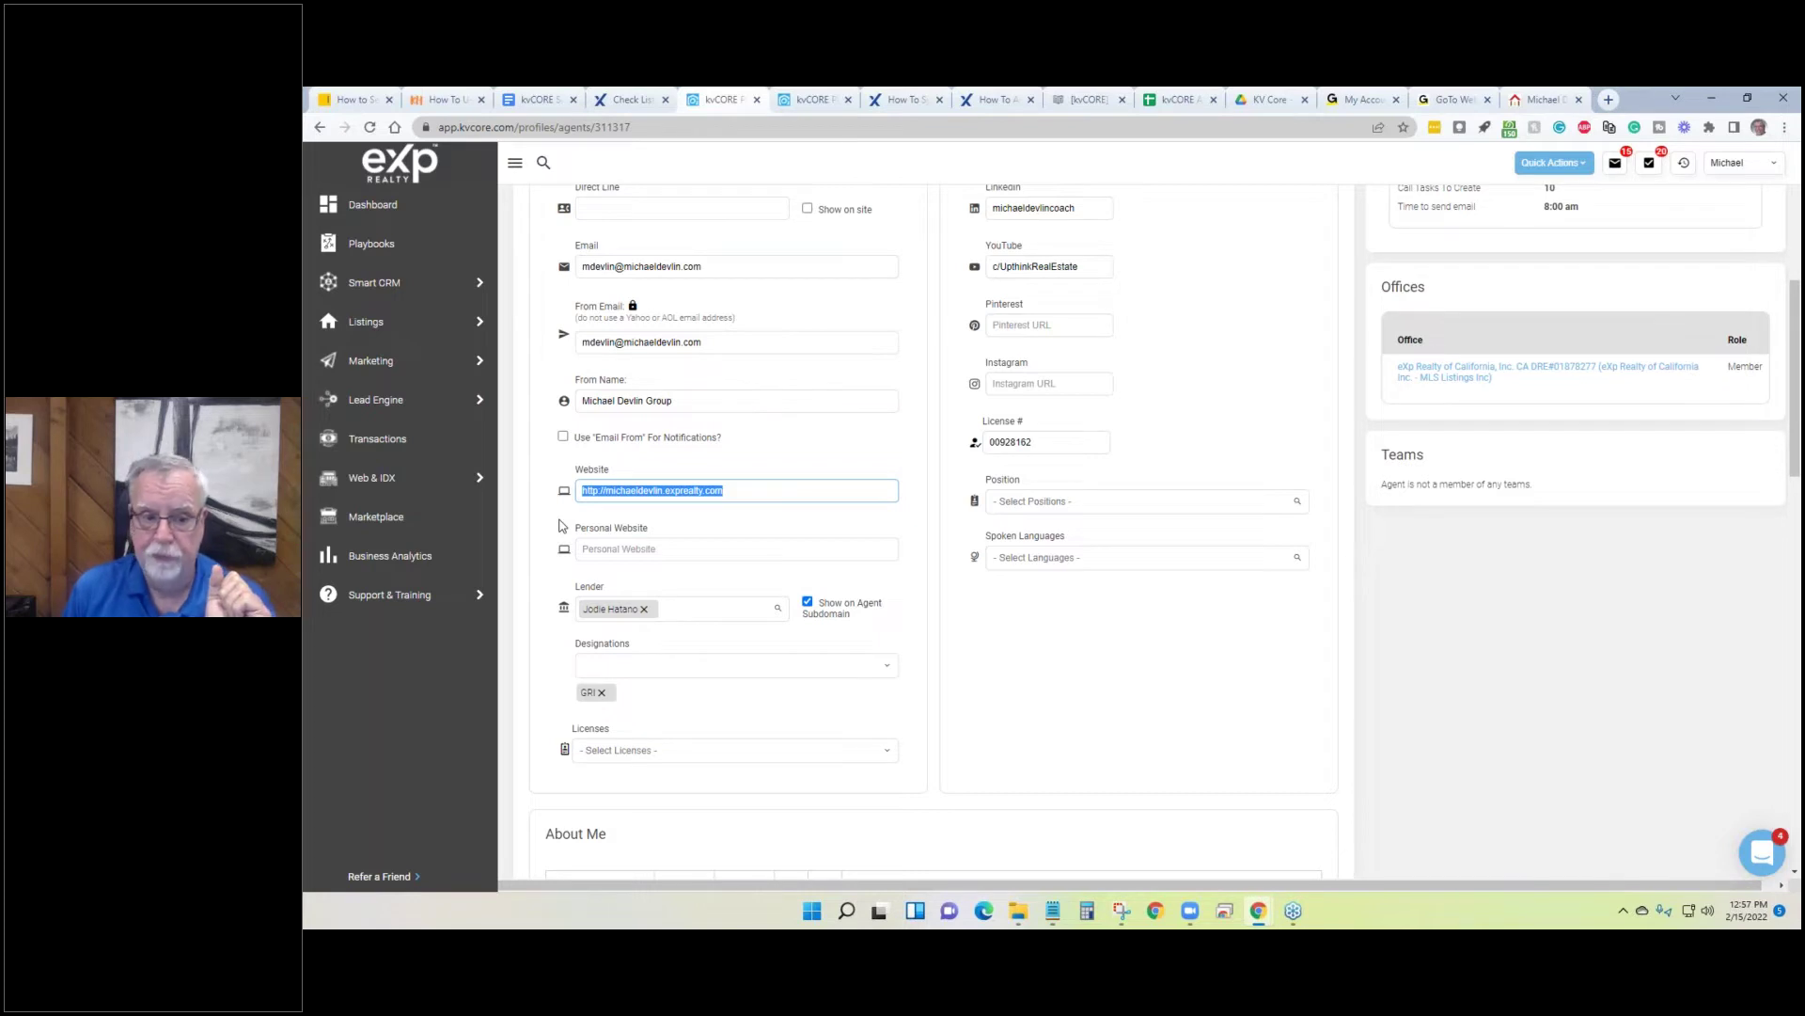
pyautogui.click(560, 525)
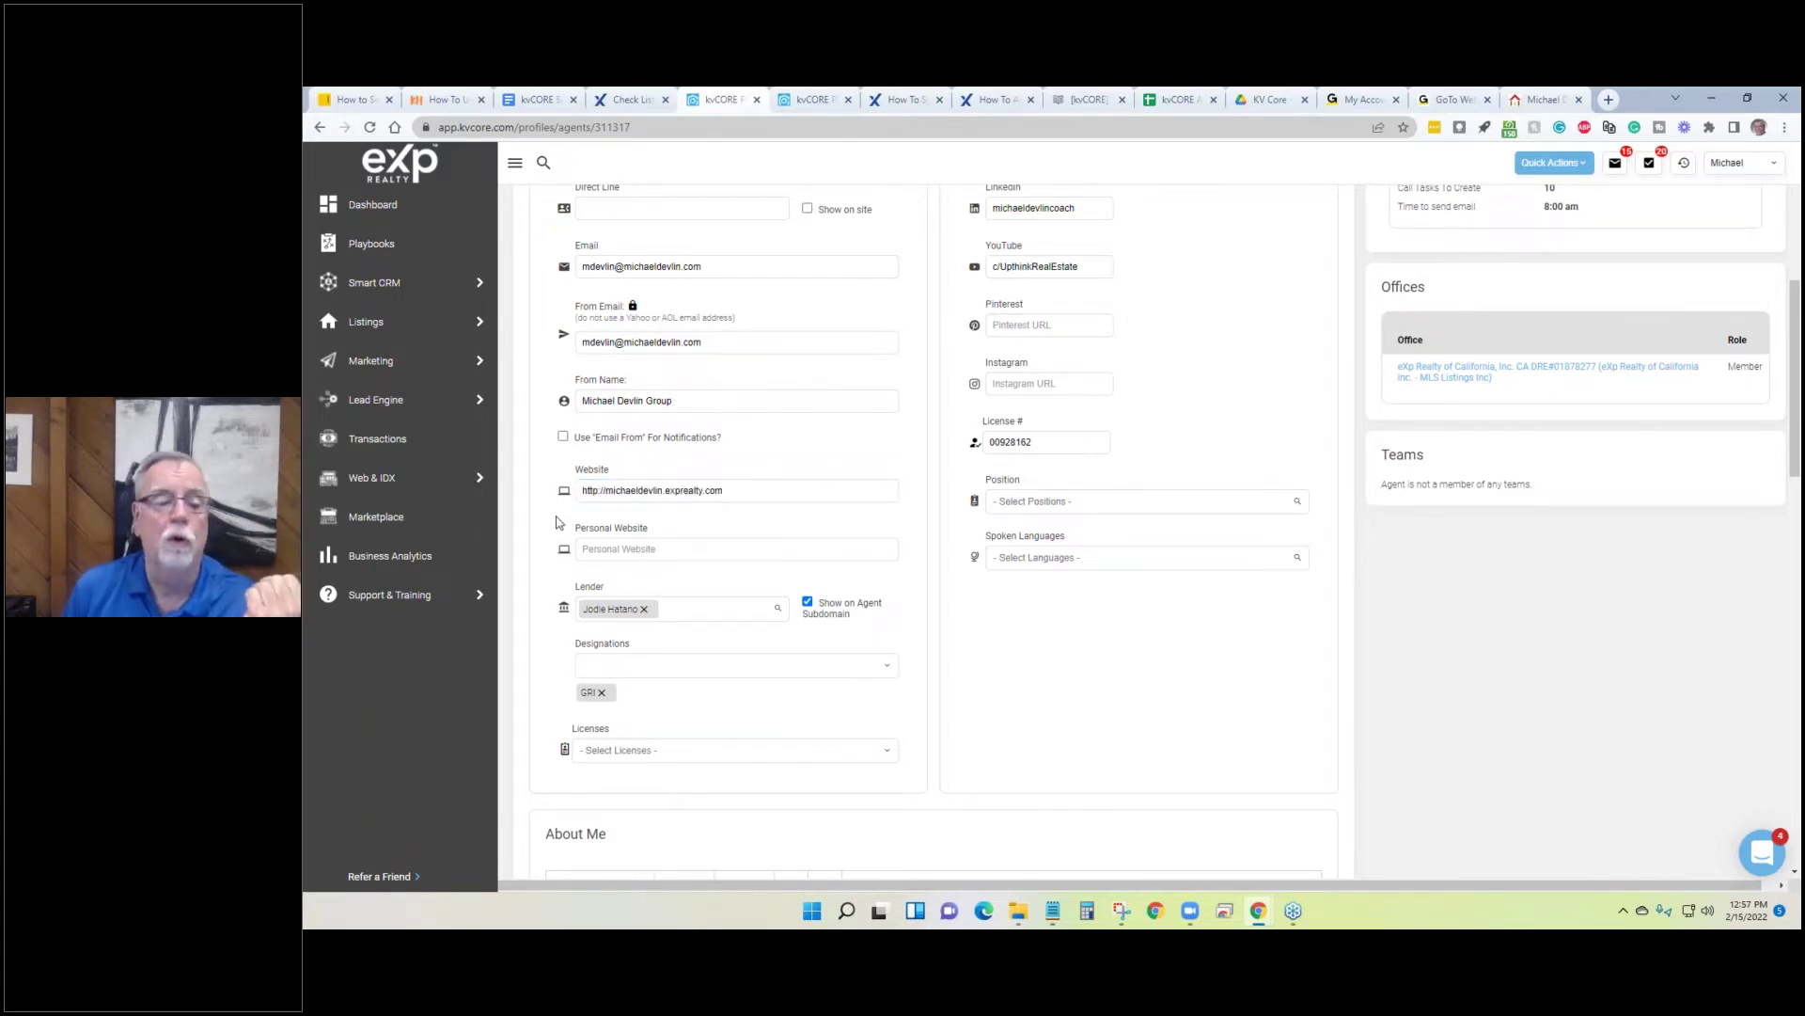
pyautogui.click(604, 553)
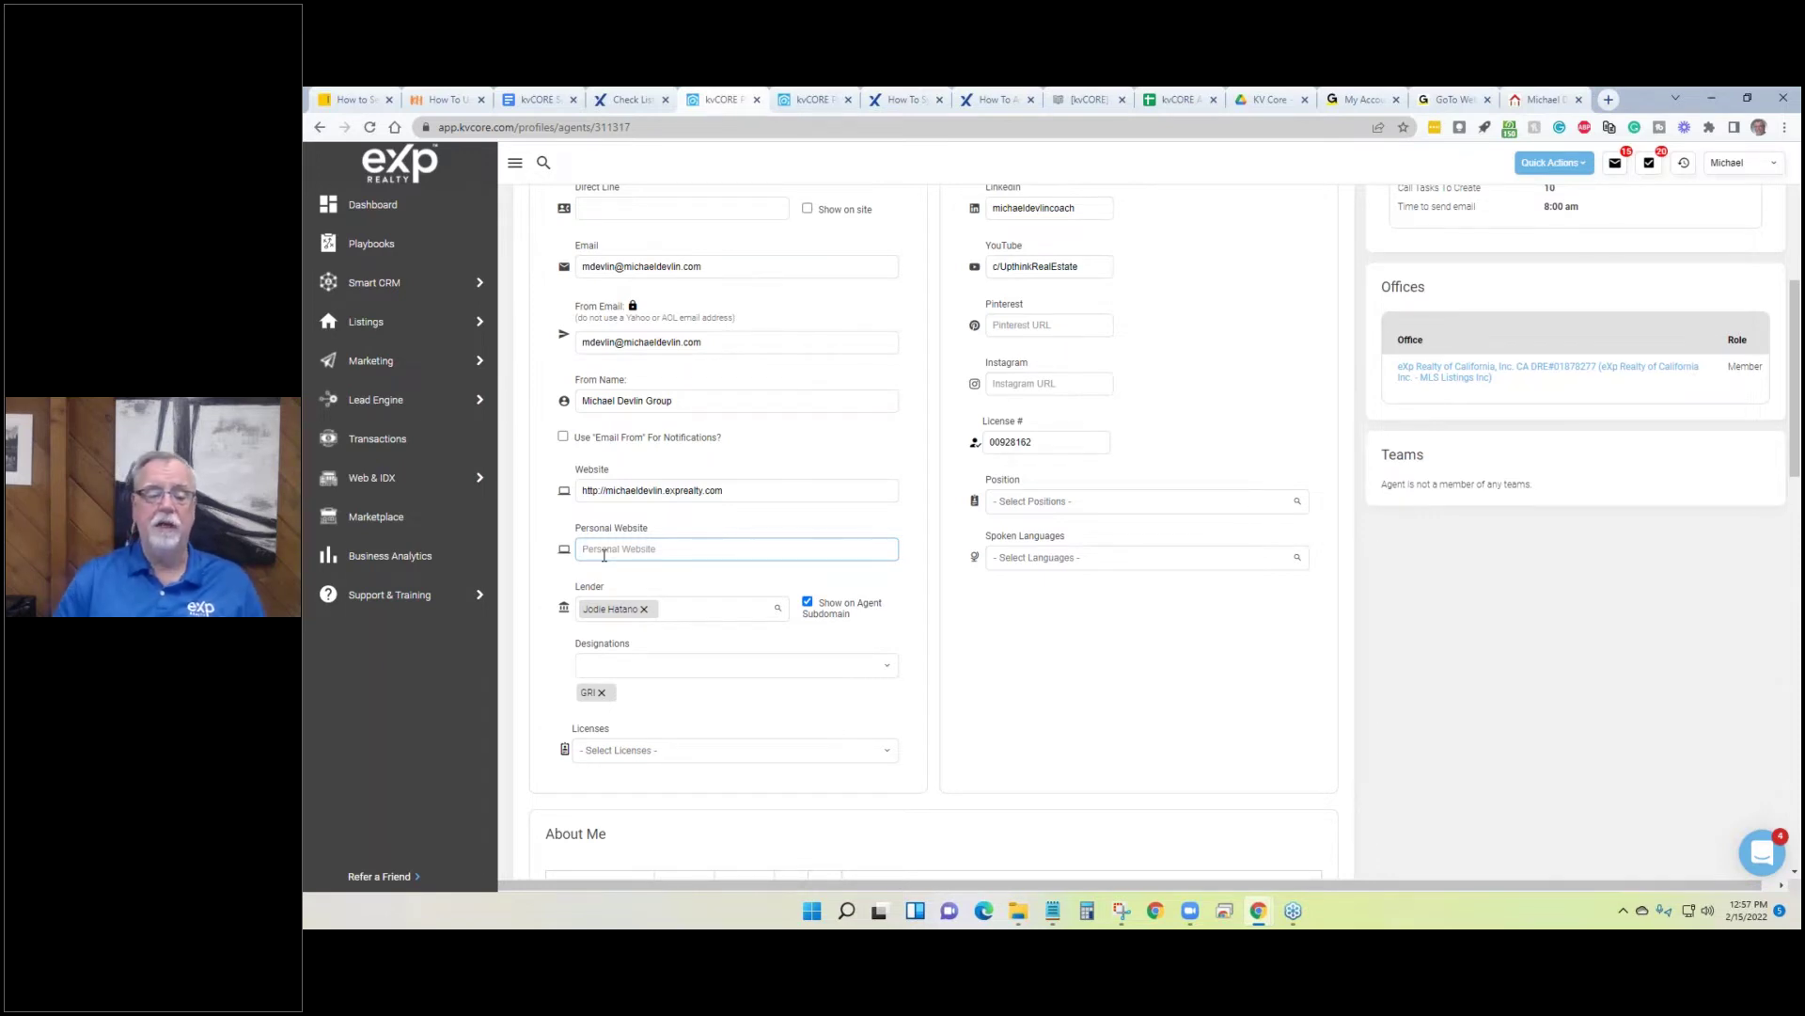
# Check the available choices for Designations and Licenses in the contact information, leaving both as they are.
pyautogui.scroll(-2, 720, 597)
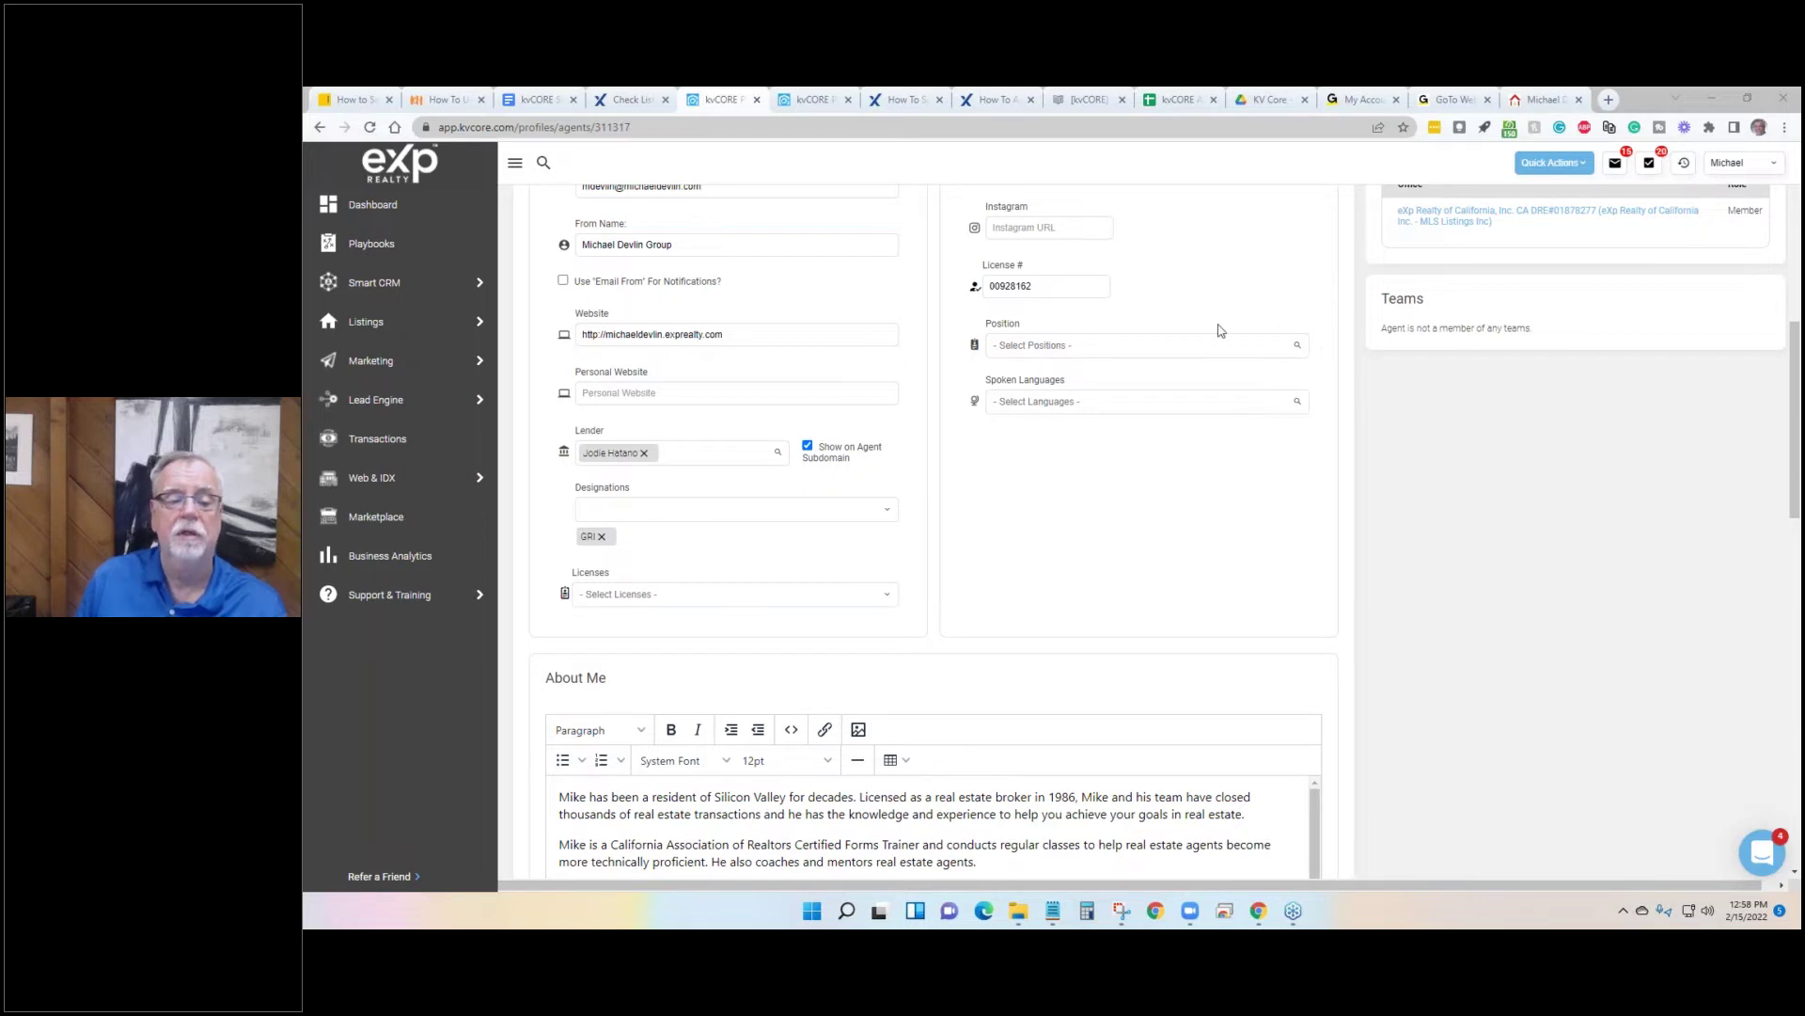
pyautogui.click(810, 508)
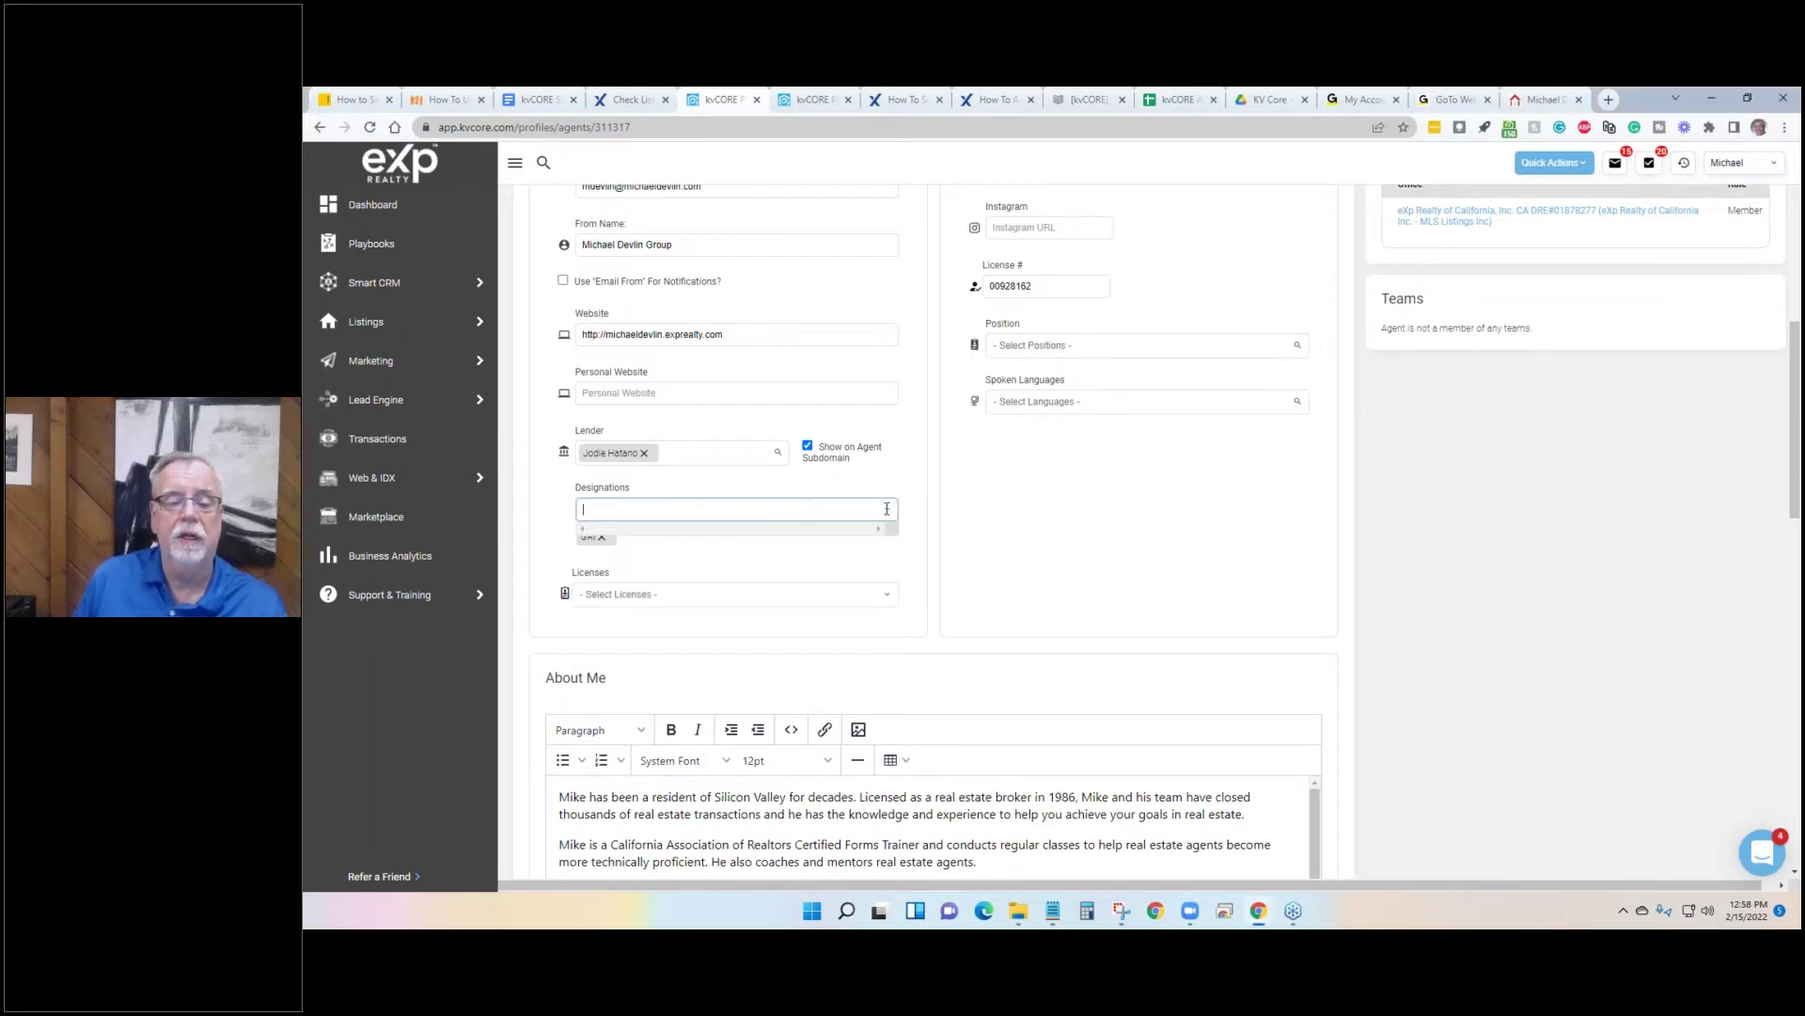
pyautogui.click(664, 573)
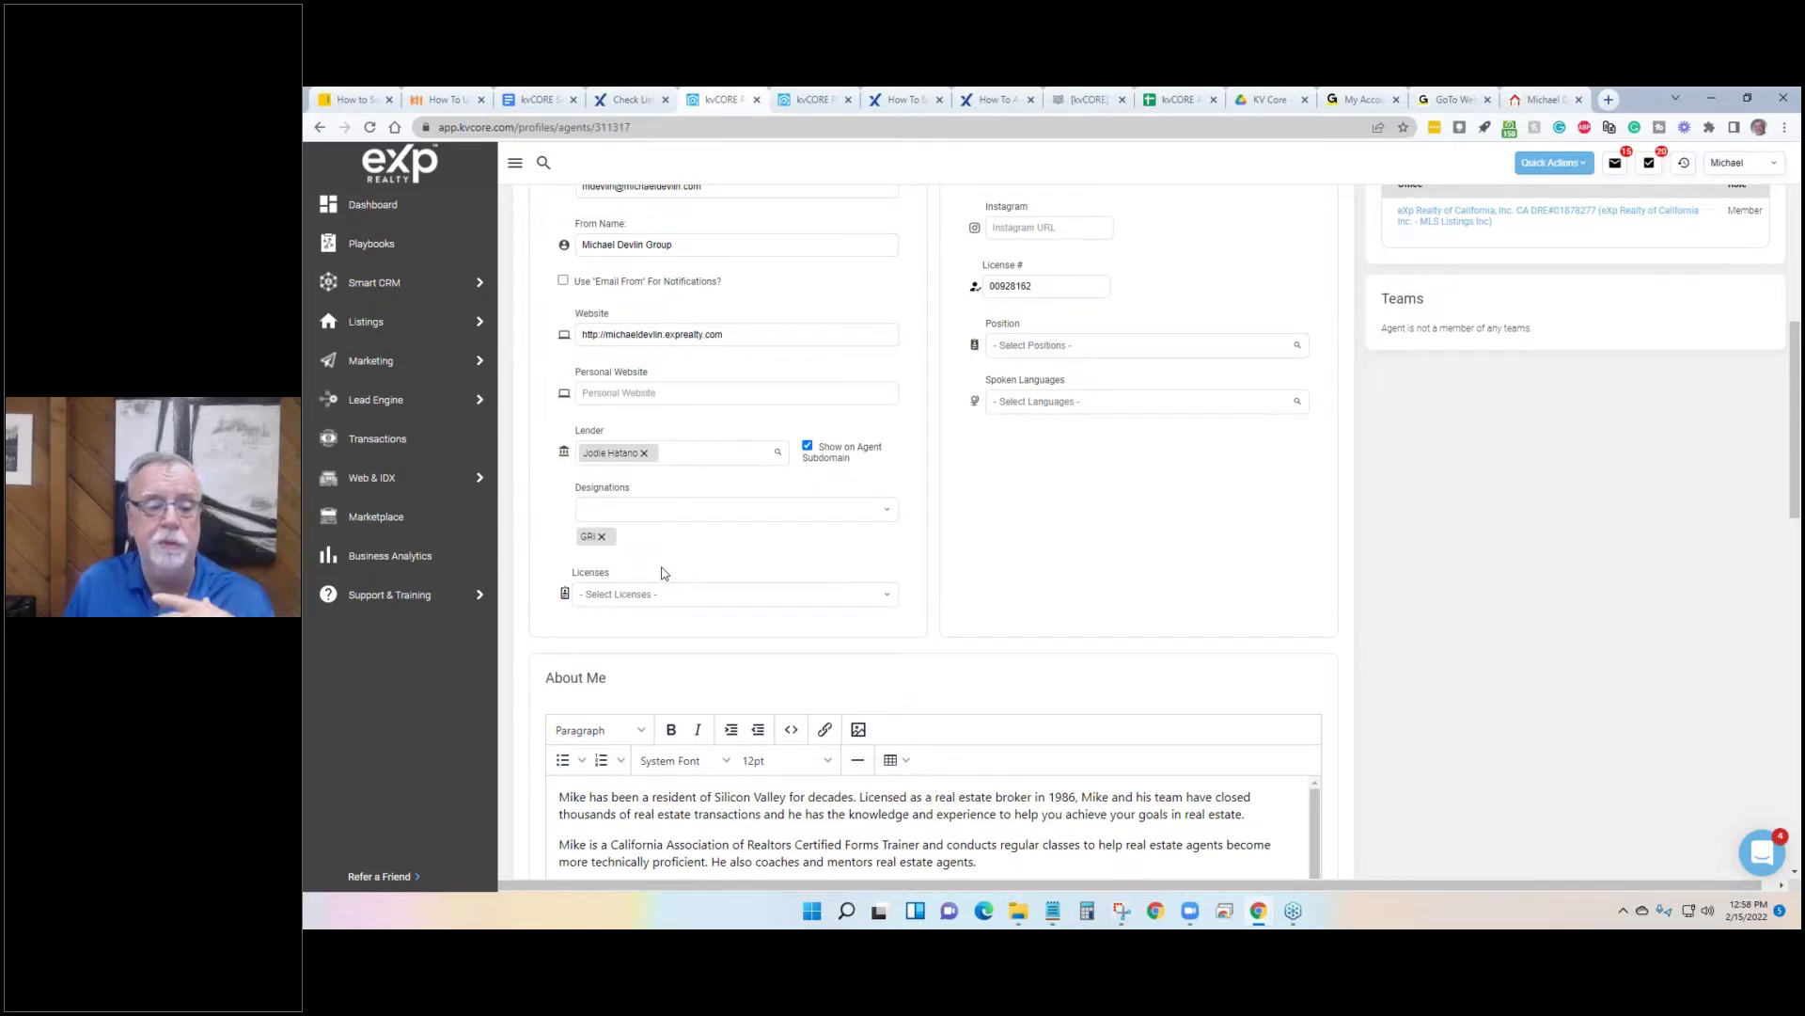
pyautogui.click(644, 596)
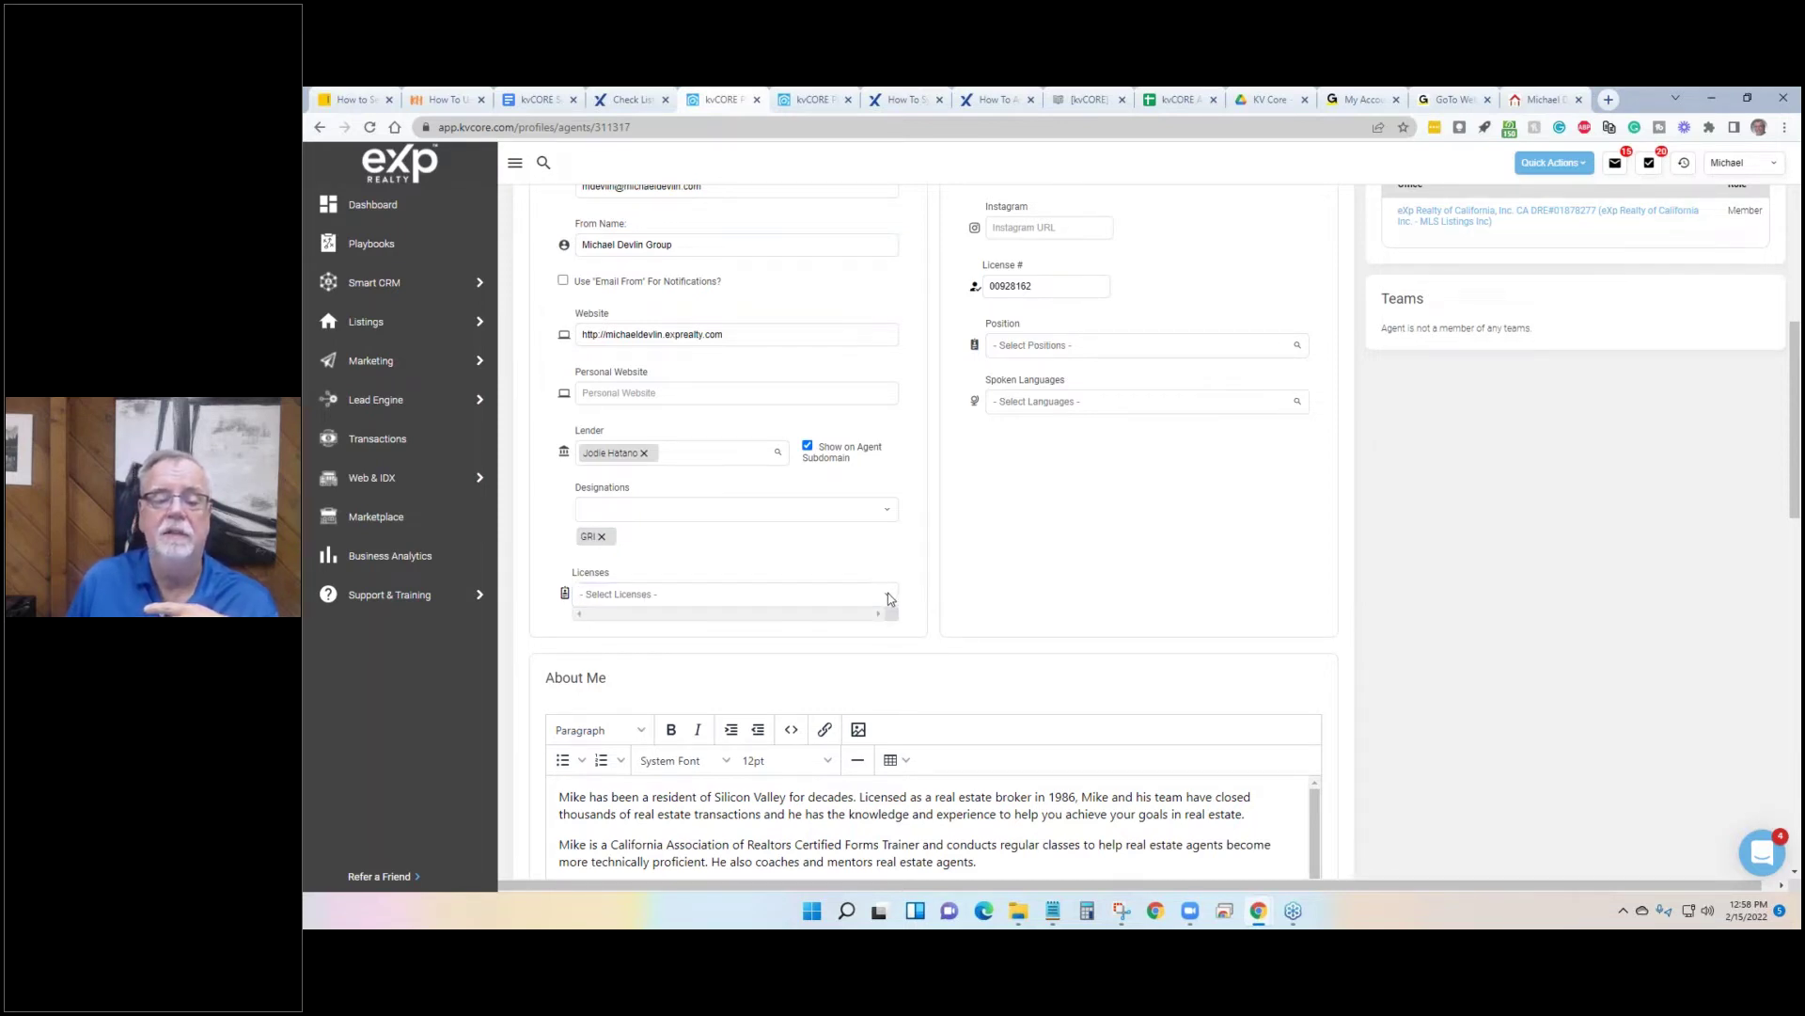
pyautogui.click(655, 564)
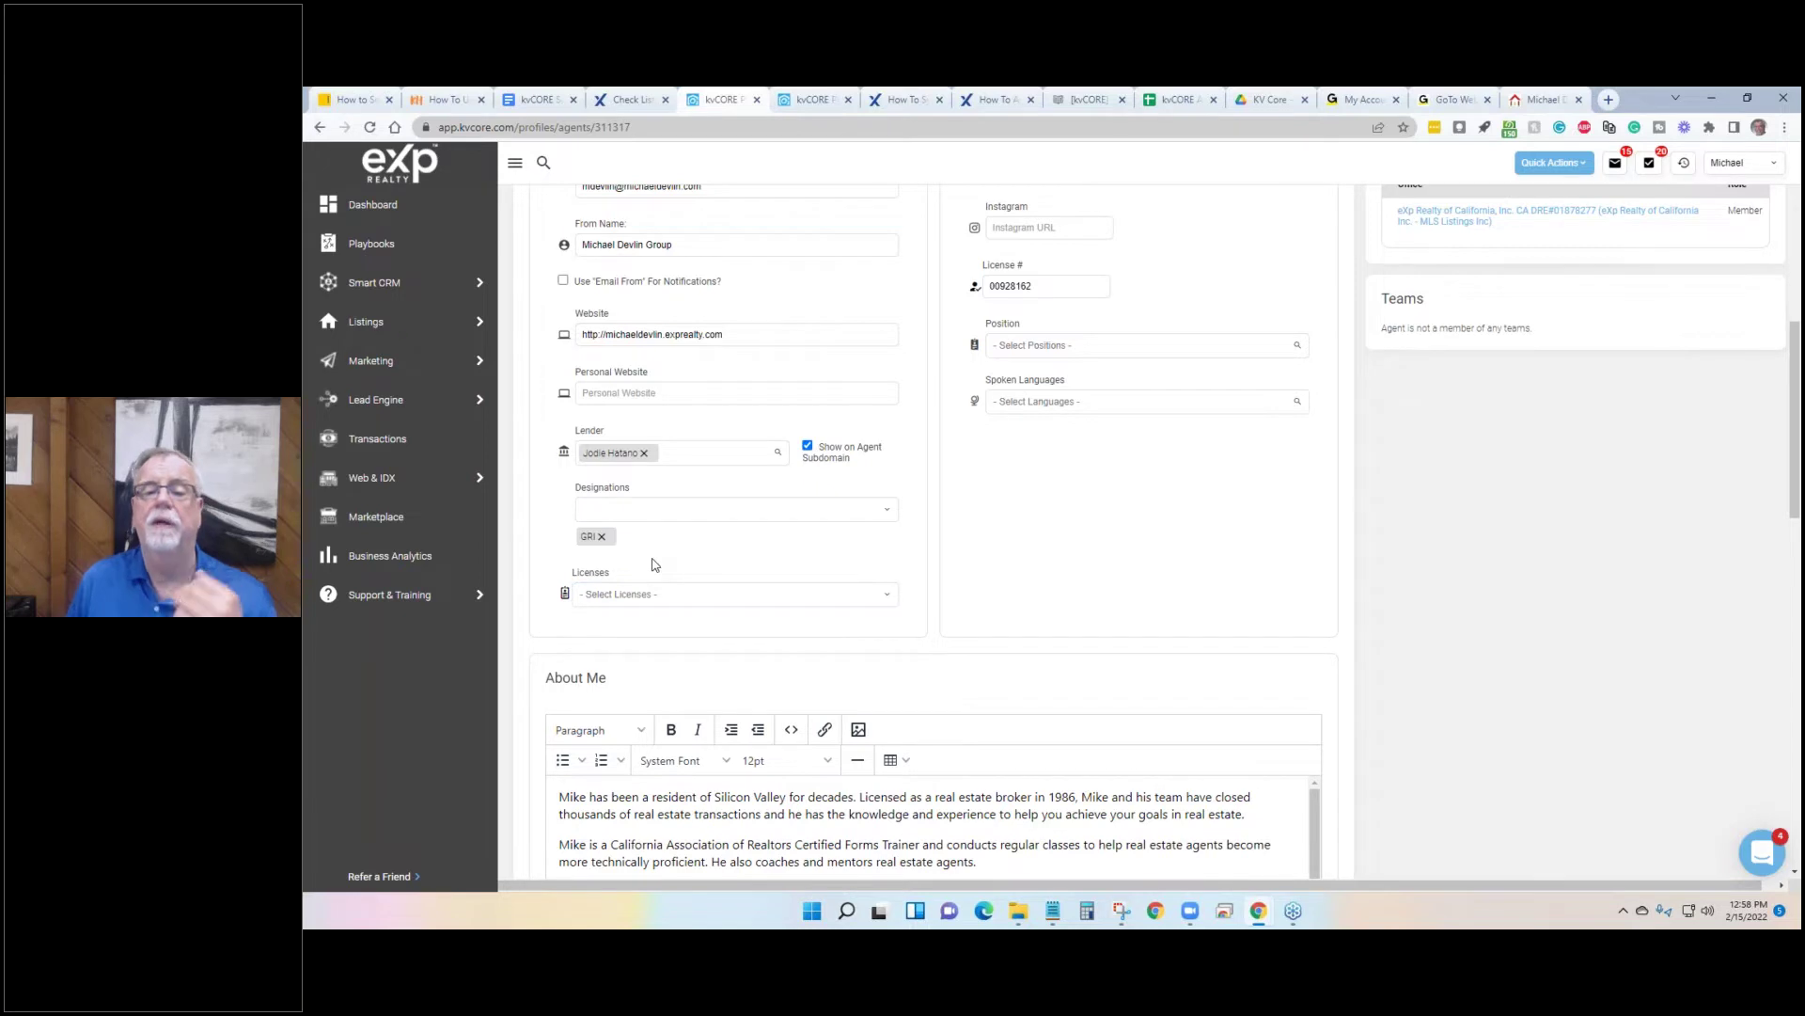
# Review the social media entries from Facebook to Instagram and the License # entry.
pyautogui.scroll(4, 697, 573)
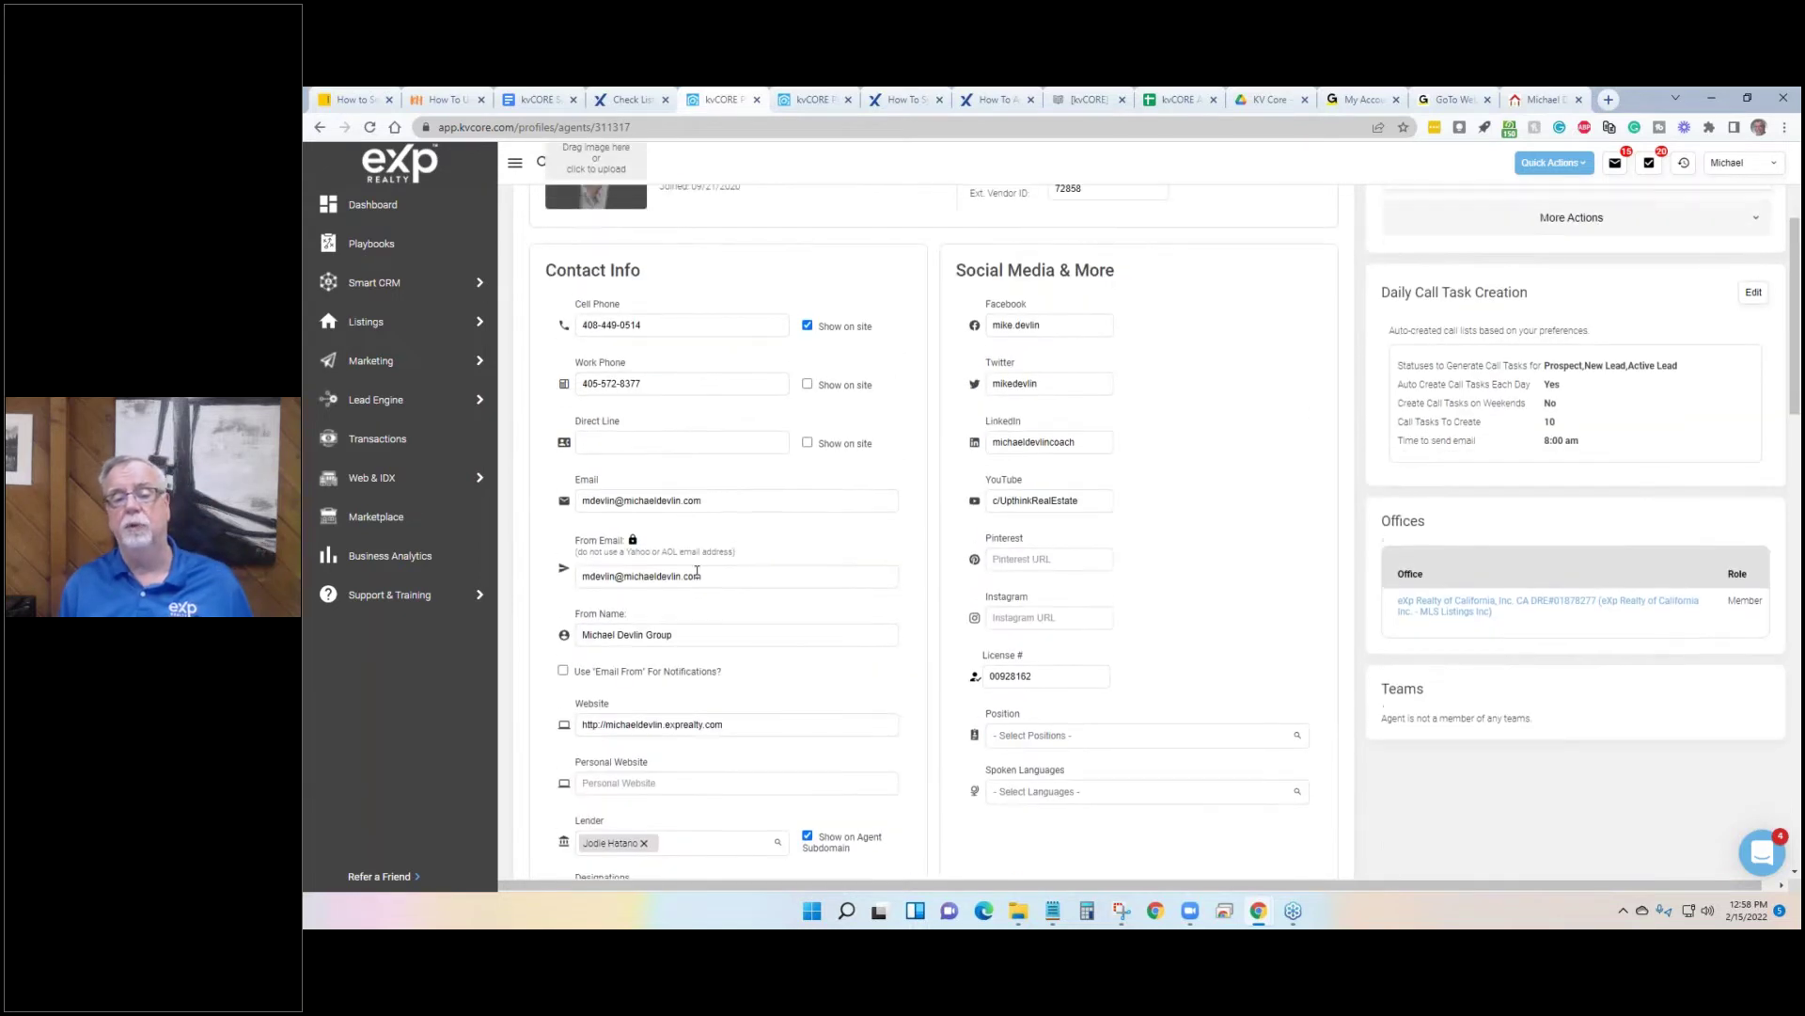
pyautogui.tripleClick(1053, 327)
pyautogui.click(1183, 380)
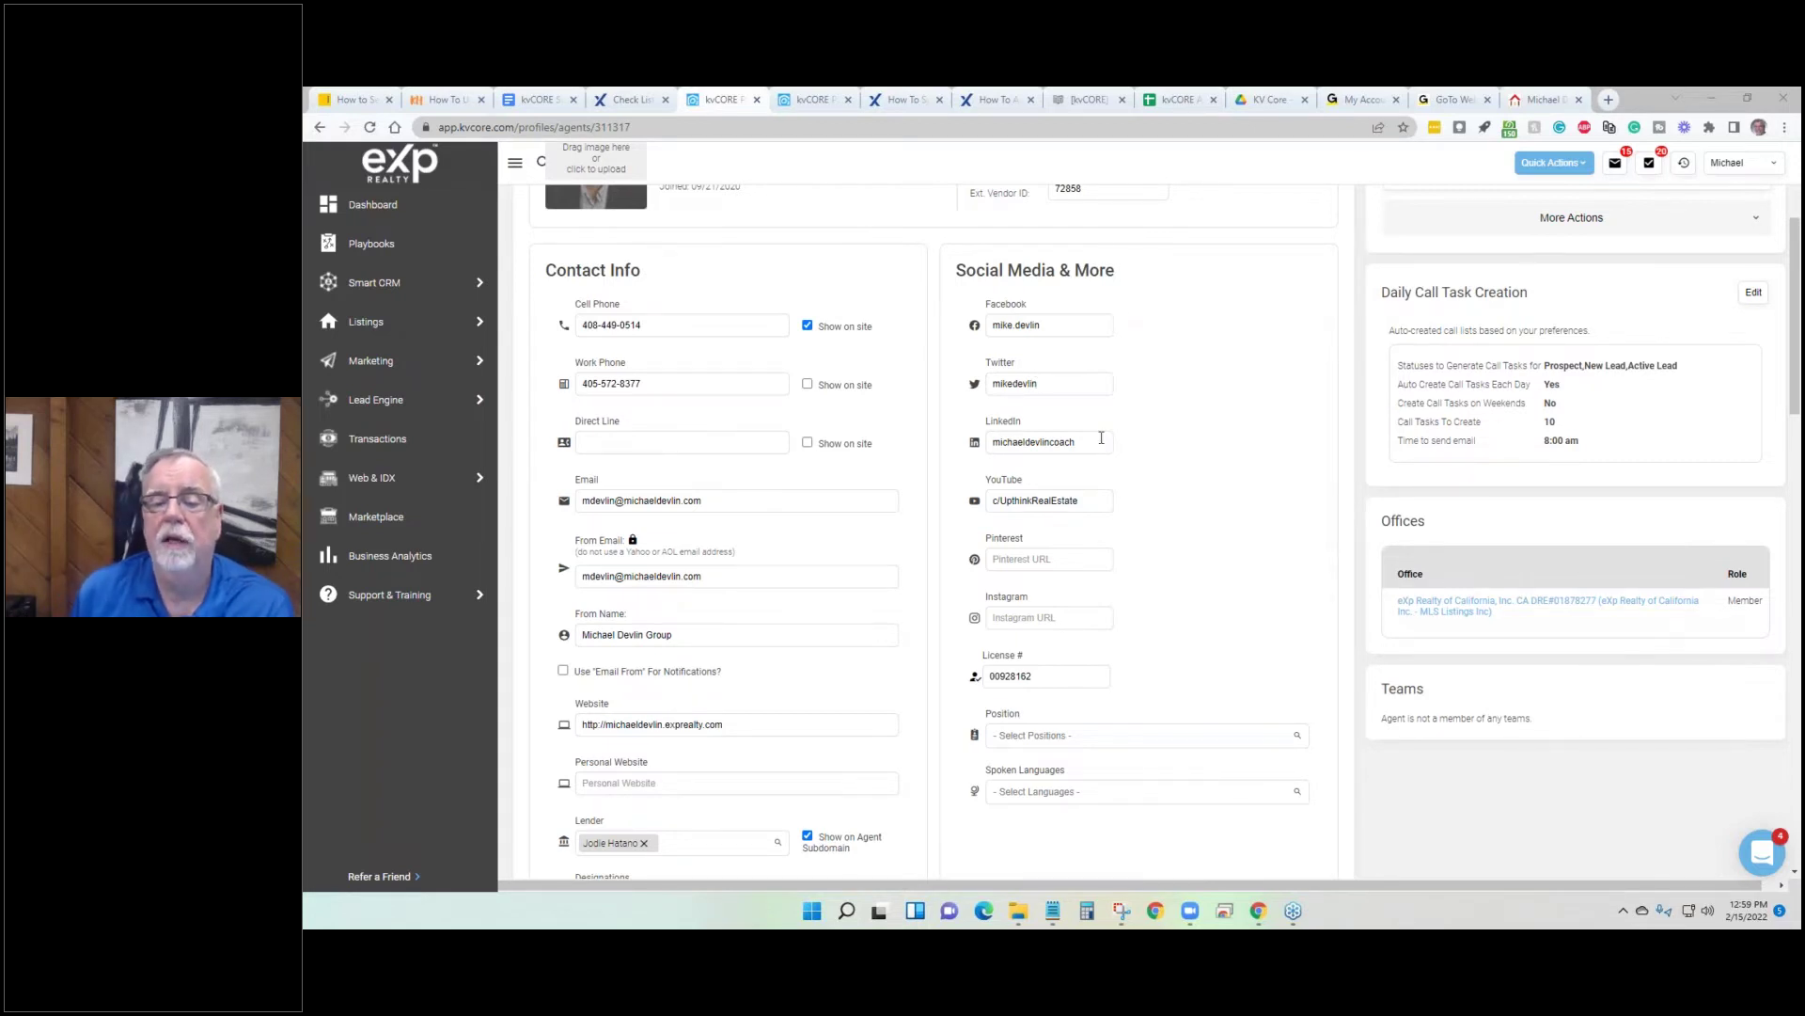
pyautogui.scroll(-1, 1183, 412)
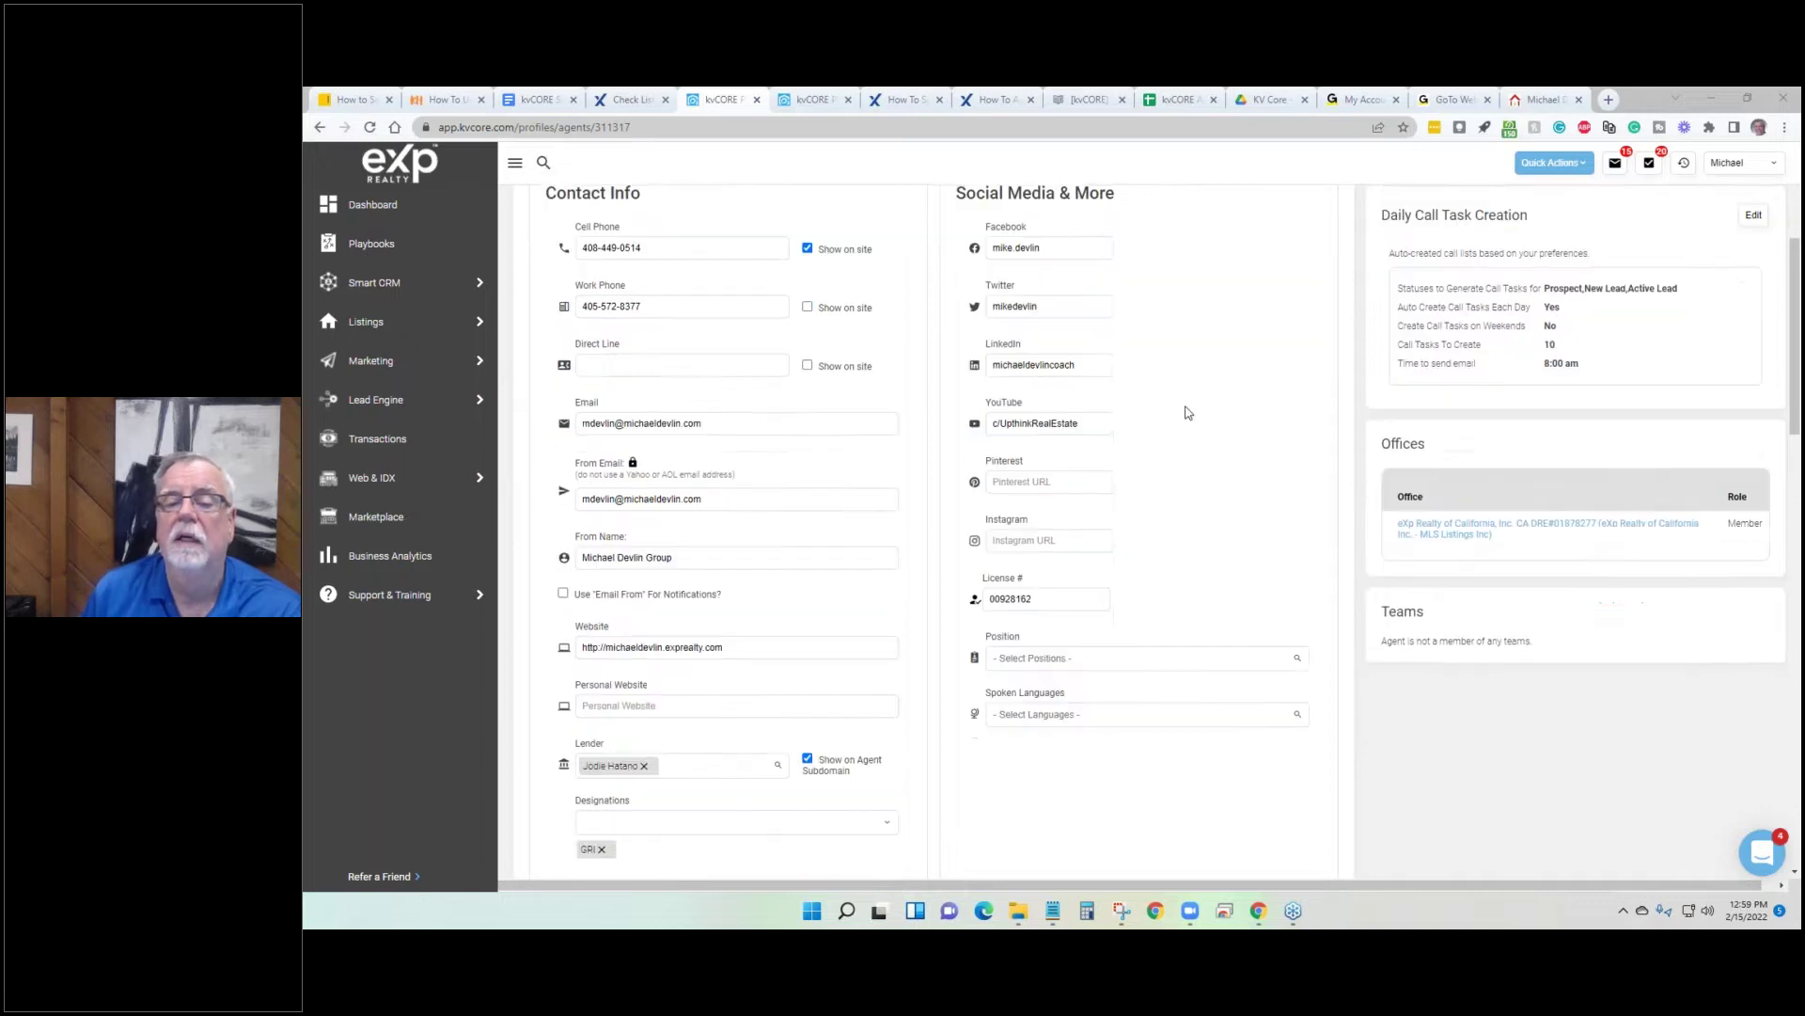
pyautogui.scroll(-1, 1174, 417)
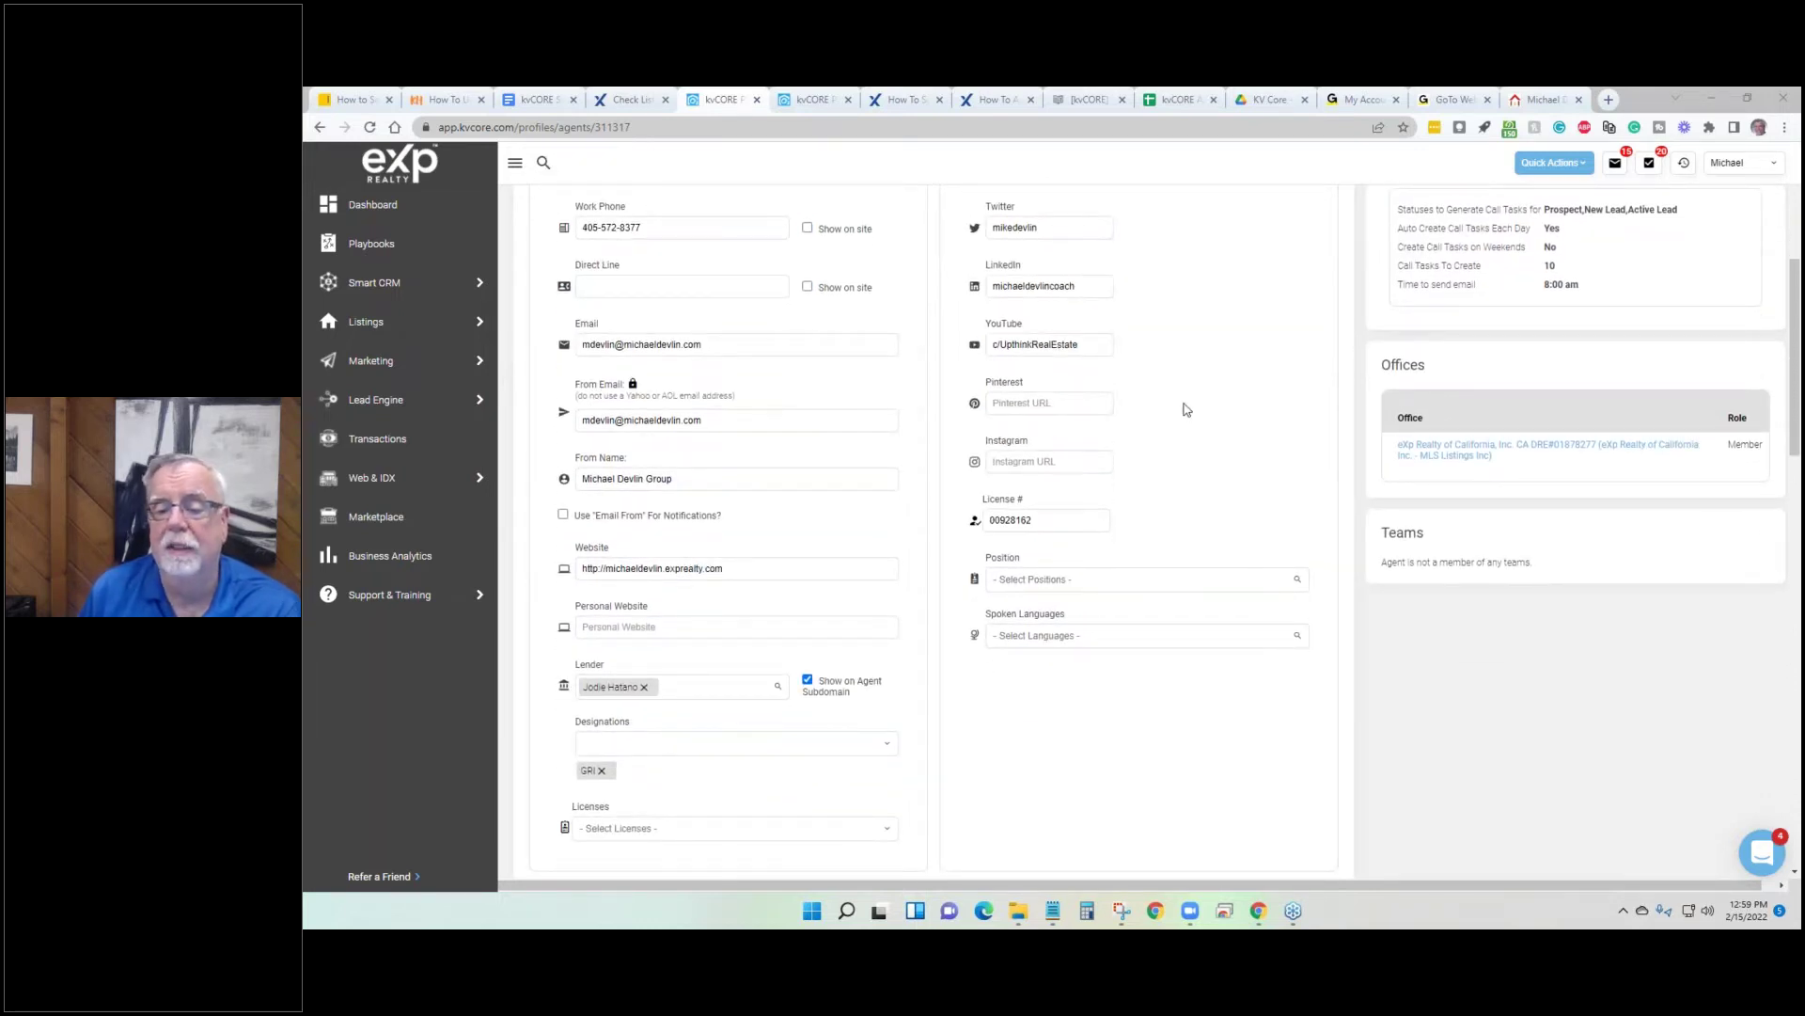
pyautogui.scroll(-1, 1183, 410)
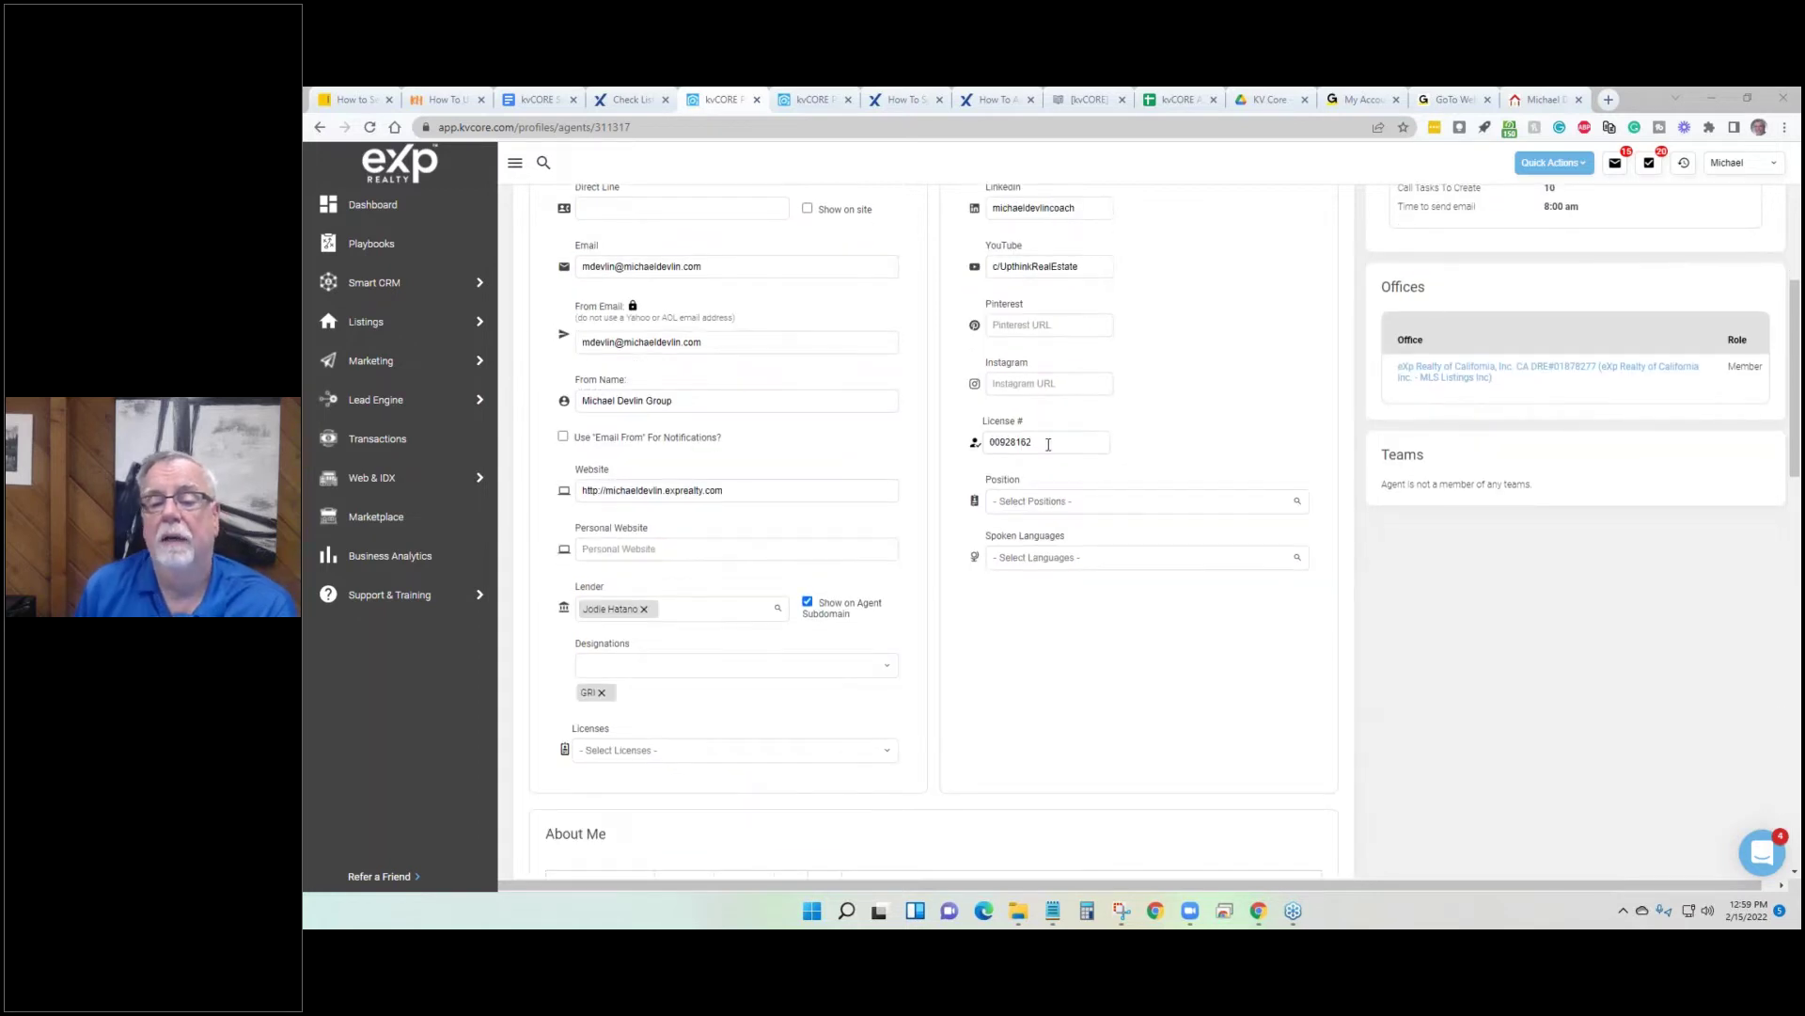
# Browse the Position and Spoken Languages options, closing both lists without selecting anything.
pyautogui.scroll(-2, 1145, 369)
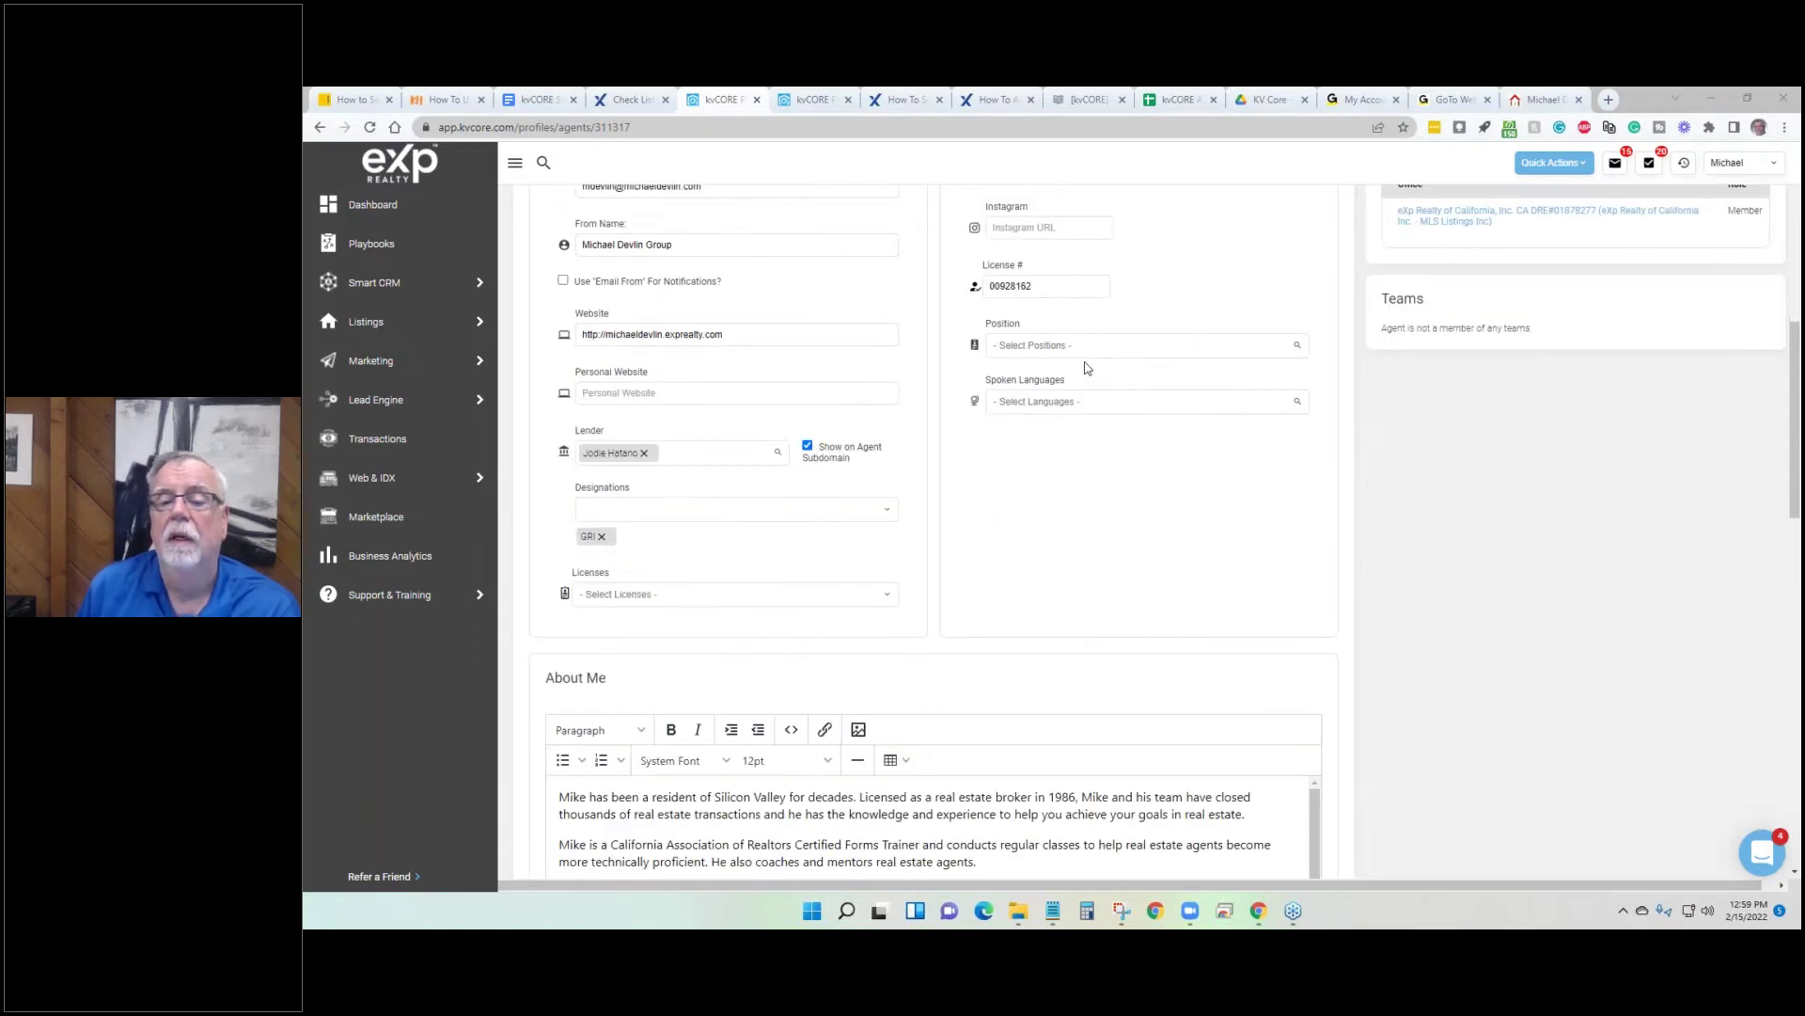
pyautogui.click(1084, 344)
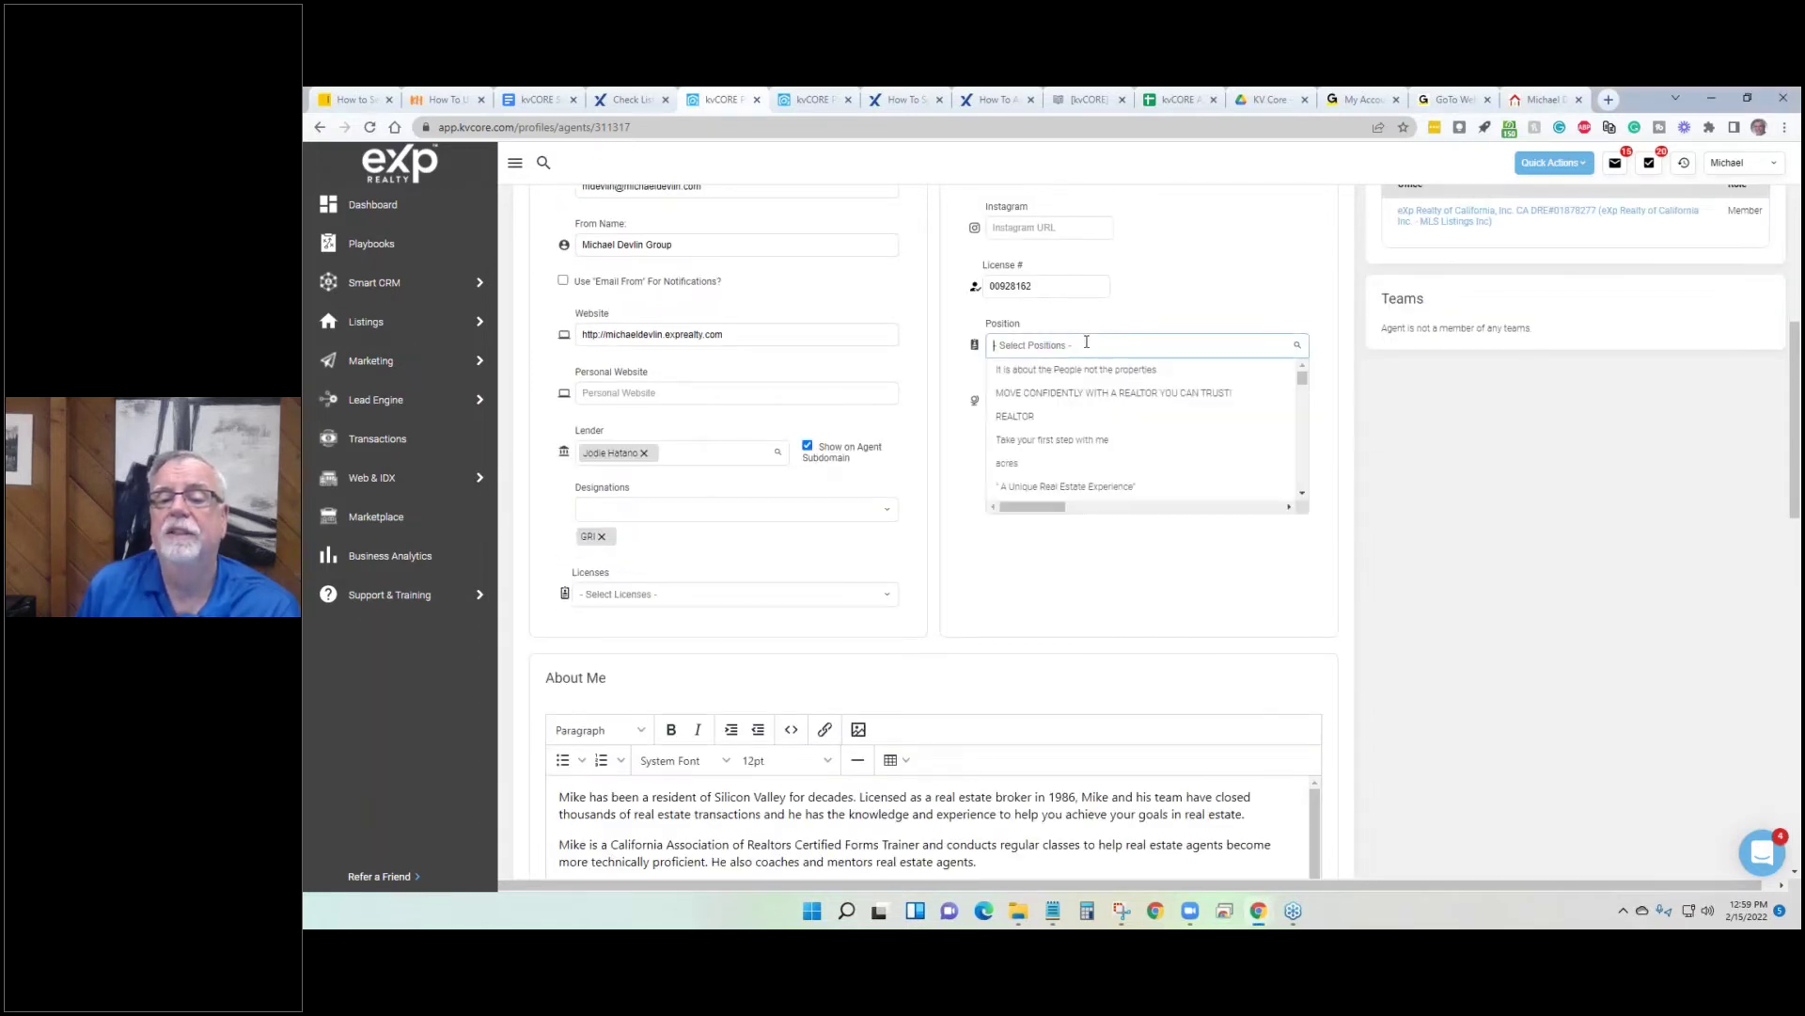
pyautogui.click(1134, 279)
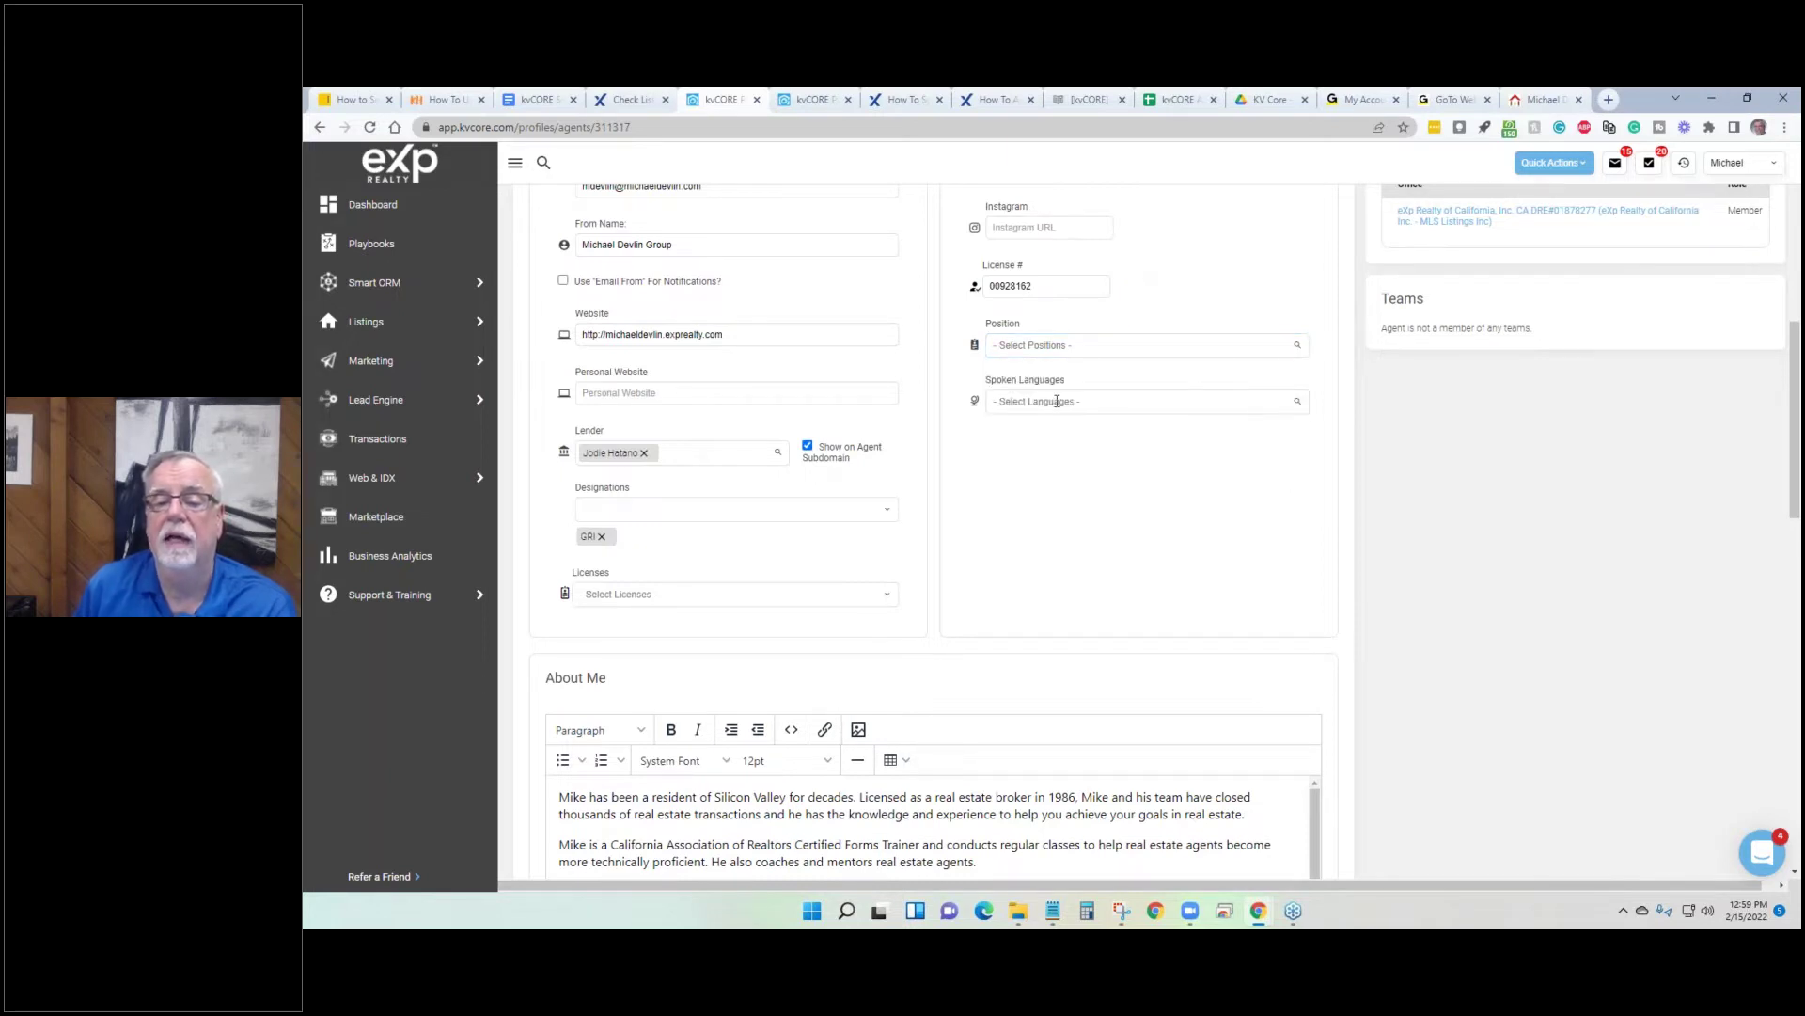
pyautogui.click(1218, 405)
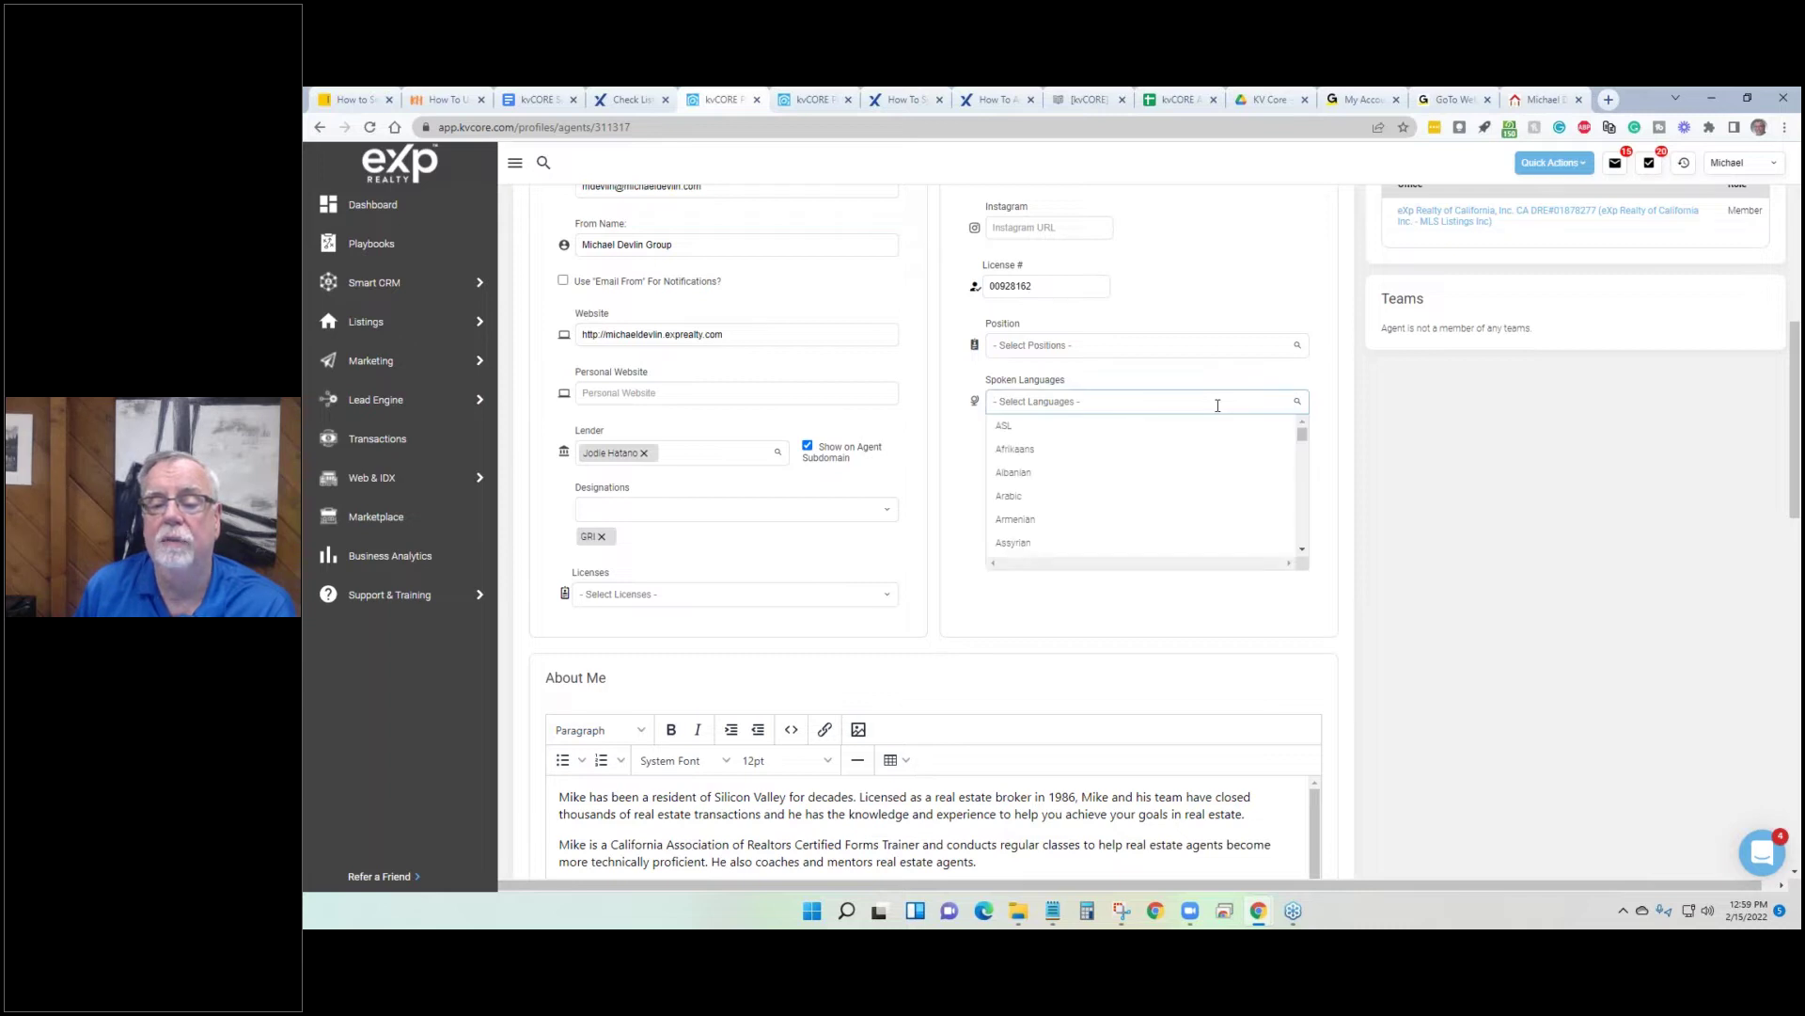
pyautogui.scroll(-6, 1220, 484)
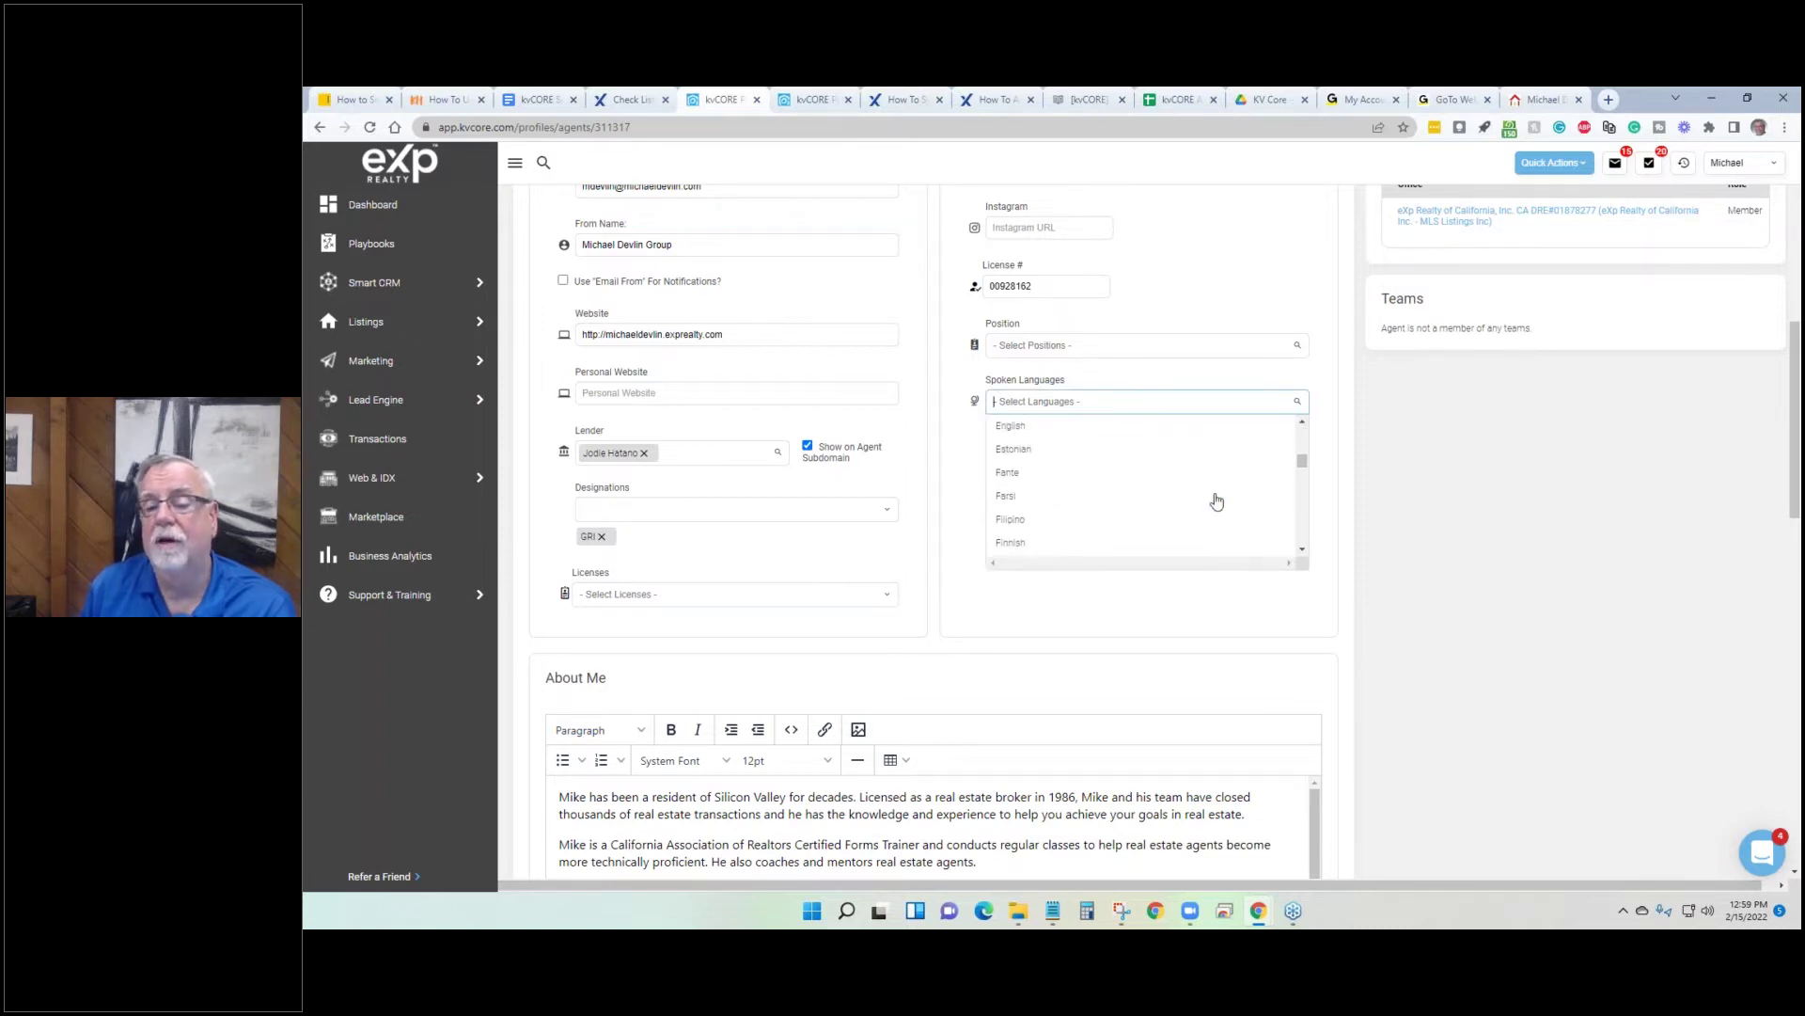
pyautogui.scroll(-8, 1215, 502)
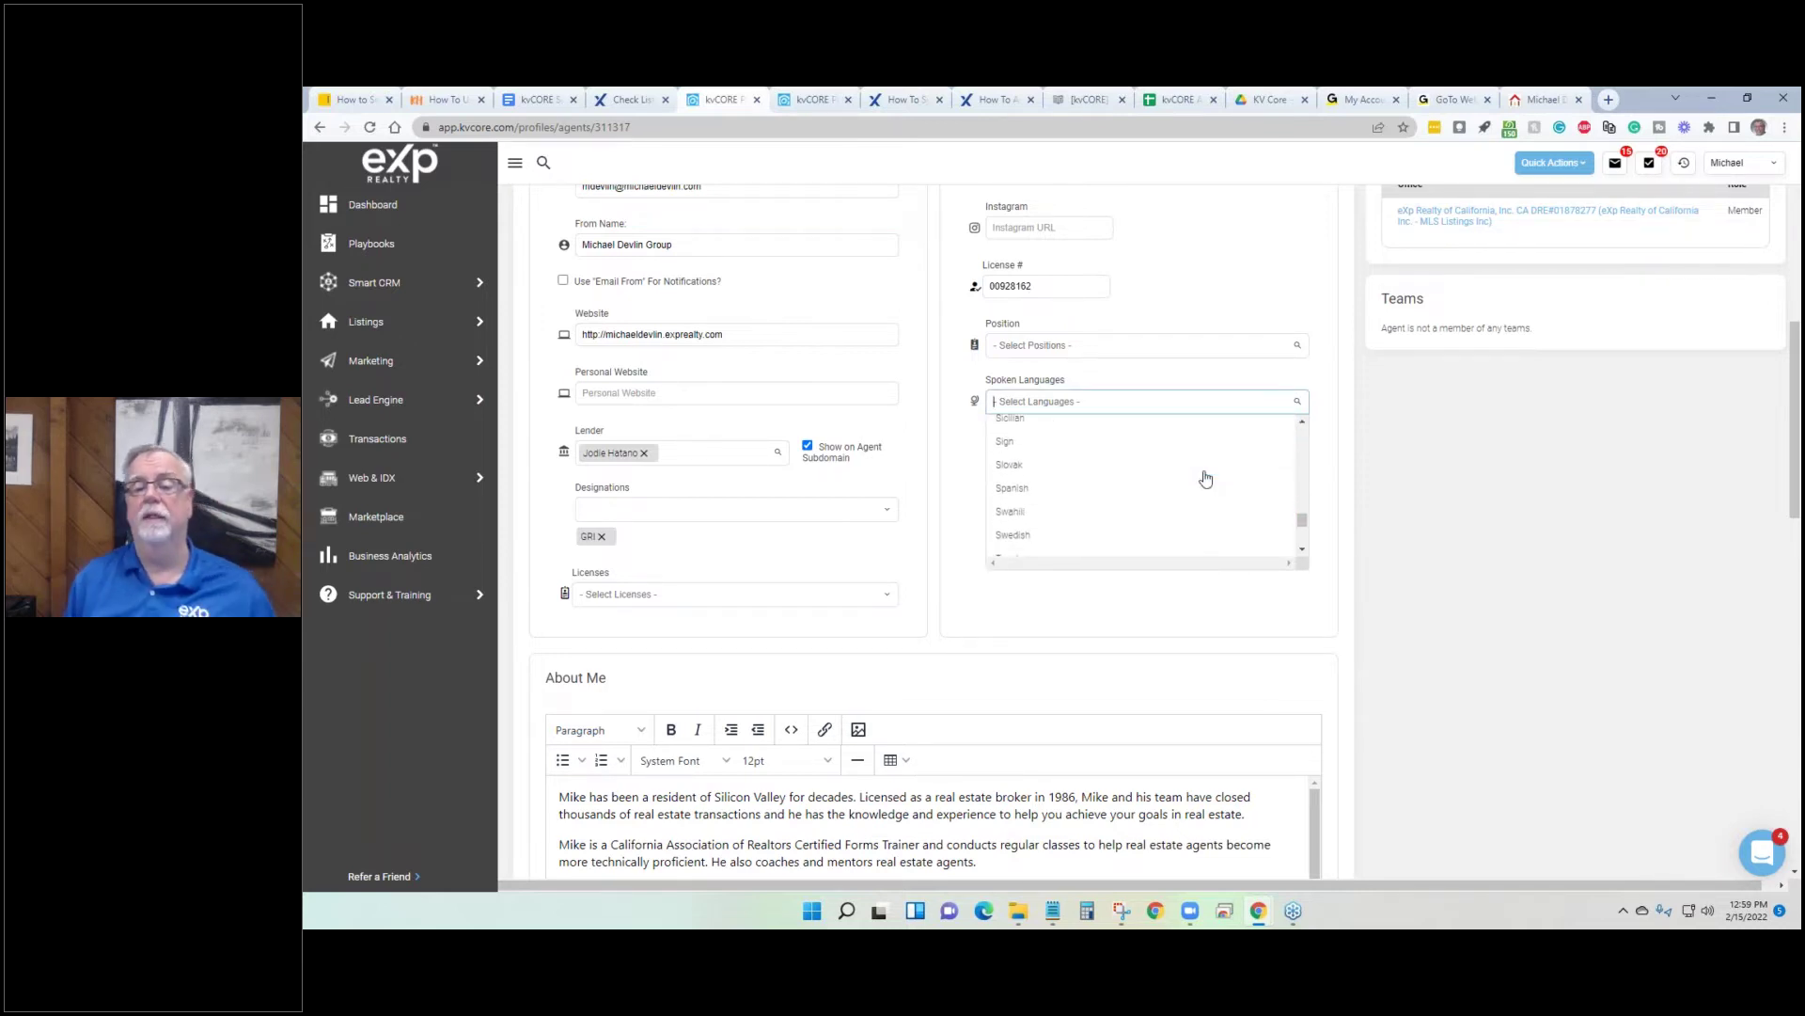
pyautogui.click(1034, 619)
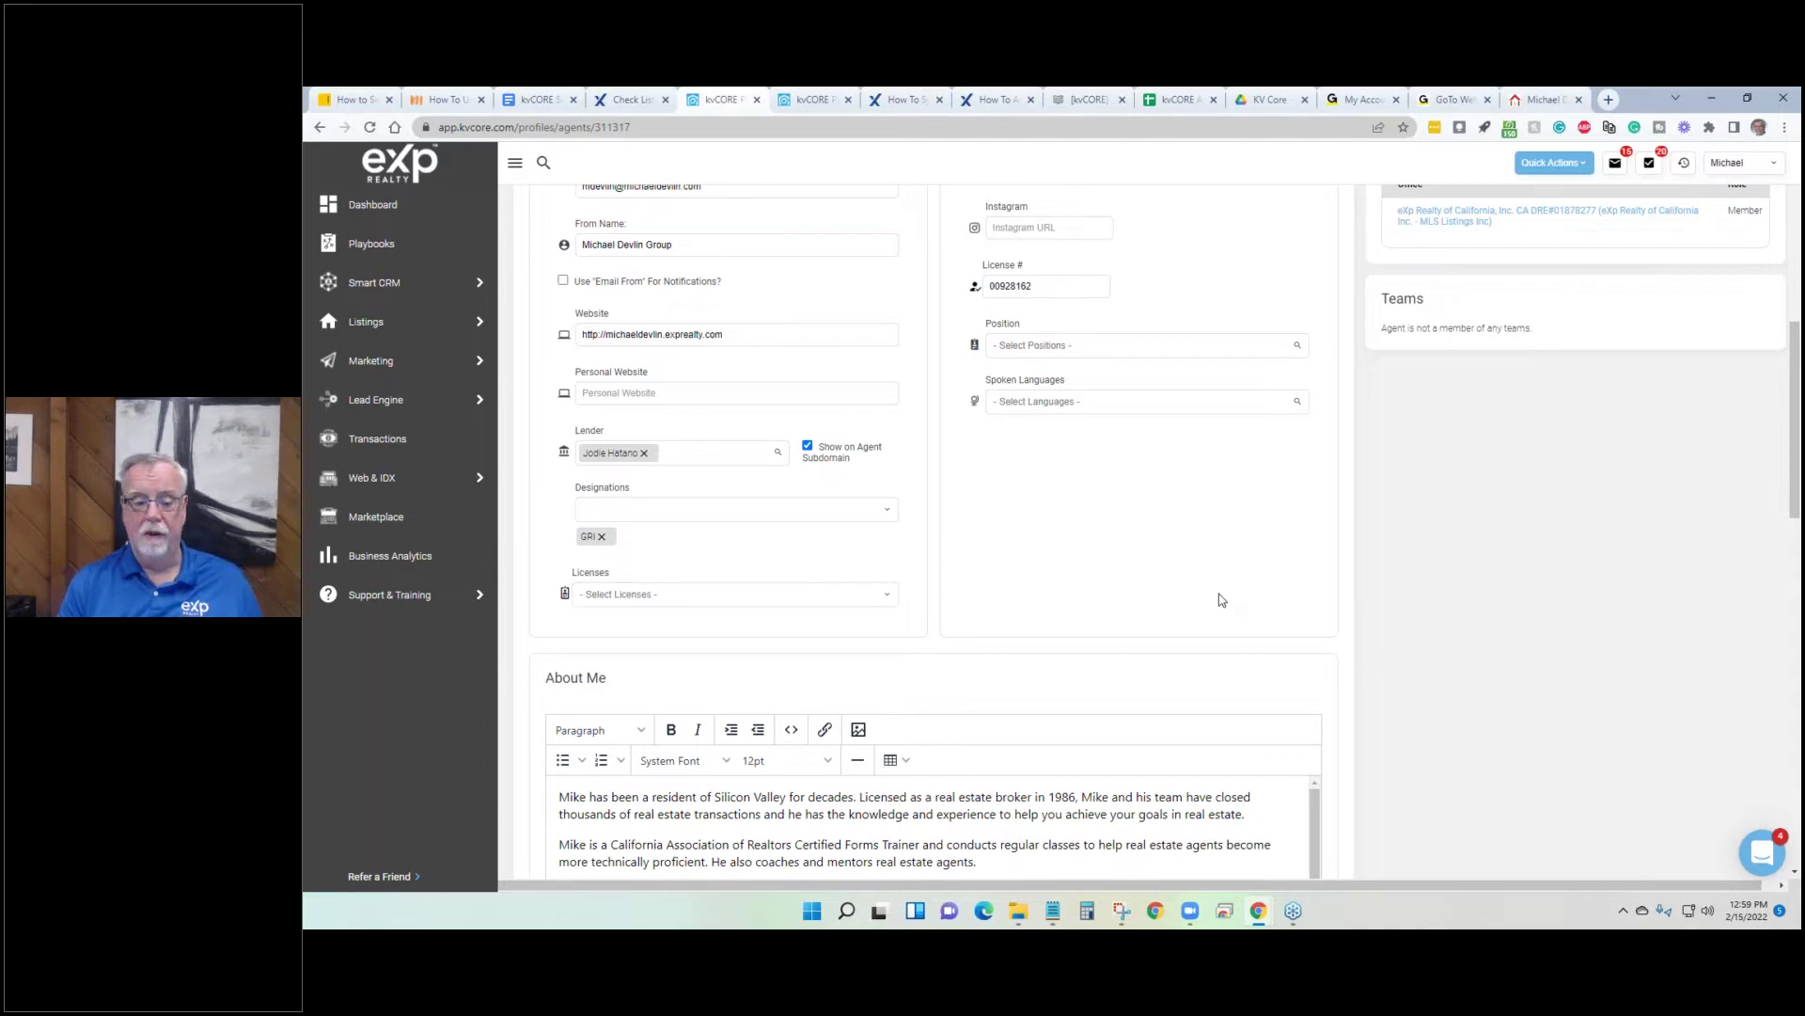
# Examine the biography text and embedded video in the profile's About Me section.
pyautogui.scroll(-1, 1027, 504)
pyautogui.scroll(-2, 1044, 442)
pyautogui.scroll(3, 1059, 374)
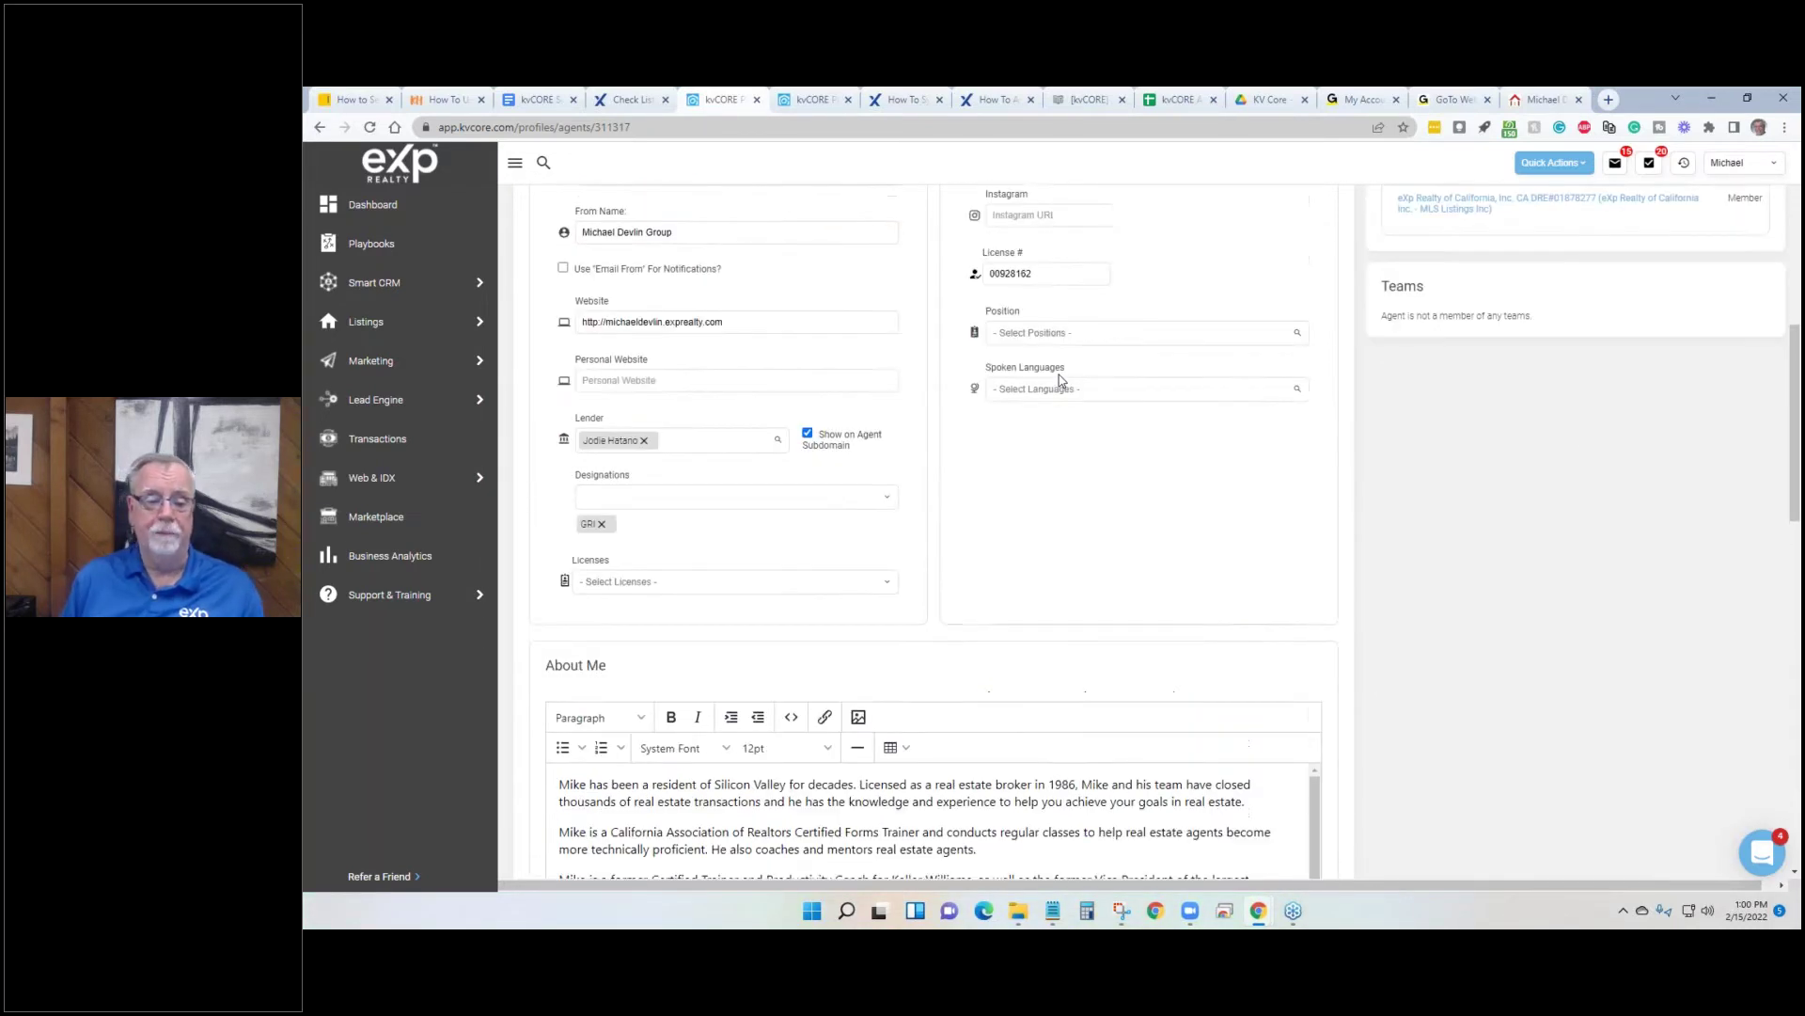
pyautogui.scroll(-3, 1081, 419)
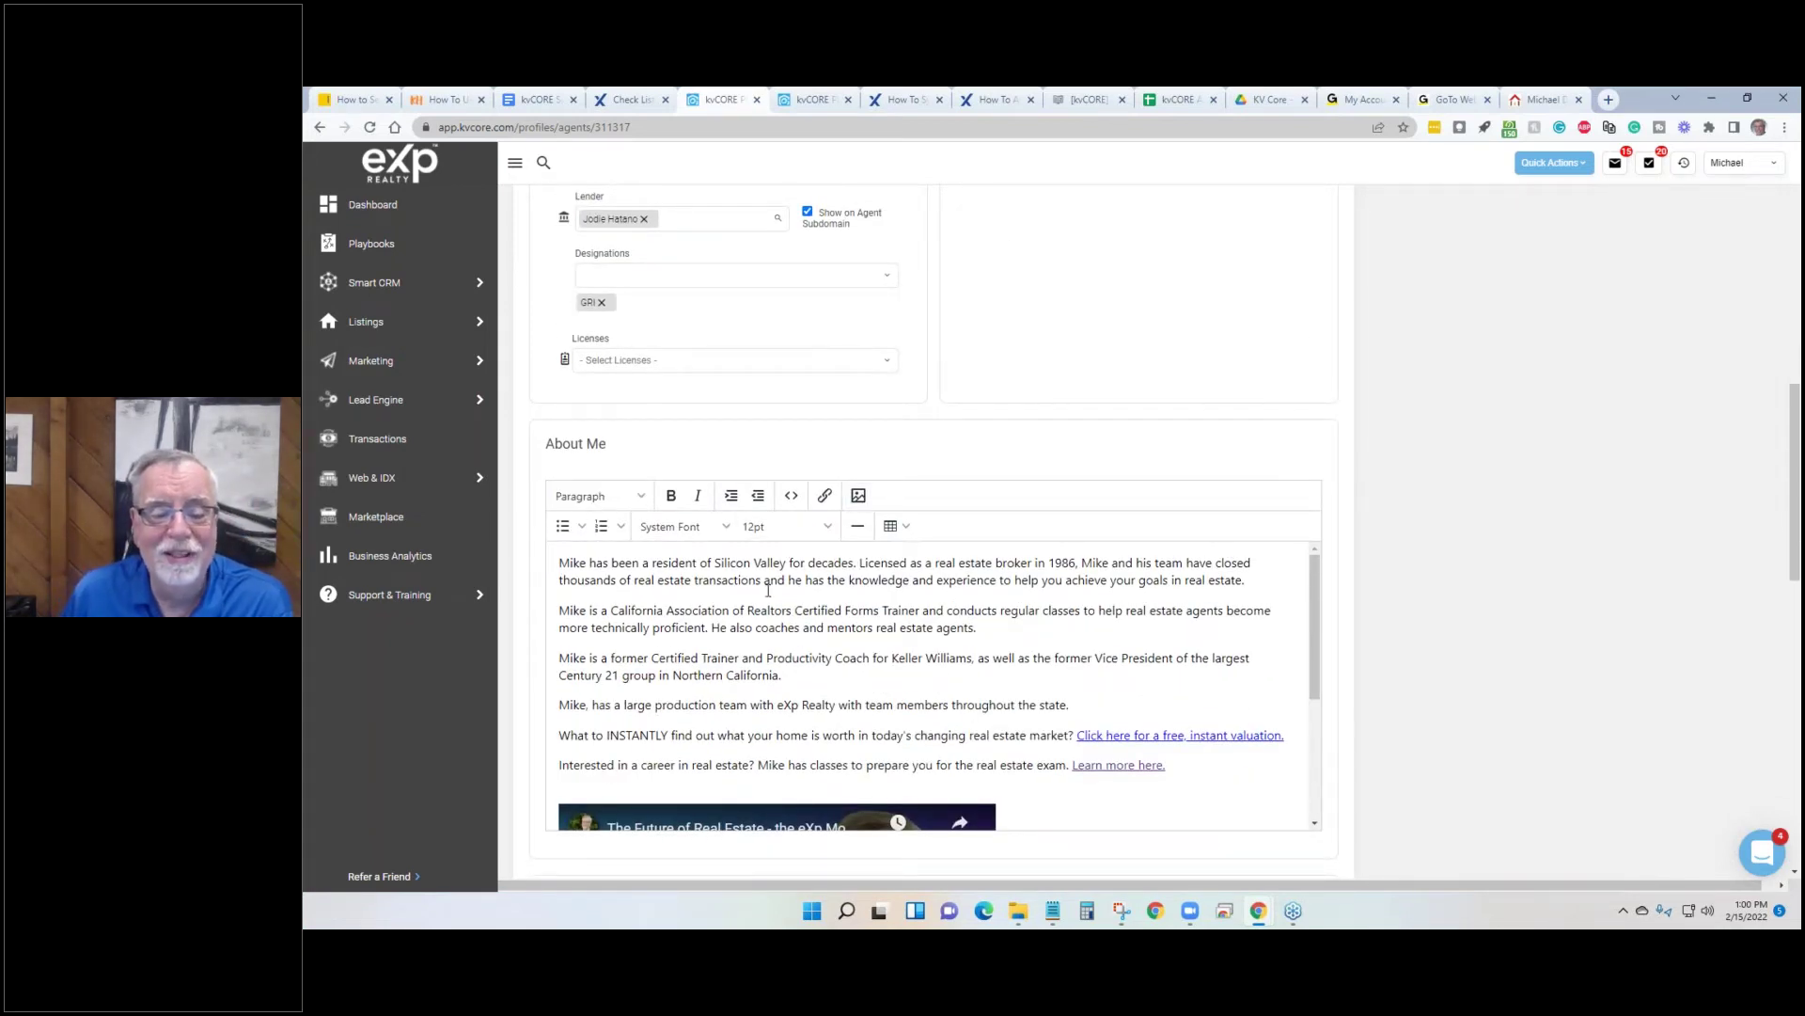
pyautogui.scroll(-3, 675, 560)
pyautogui.scroll(3, 667, 567)
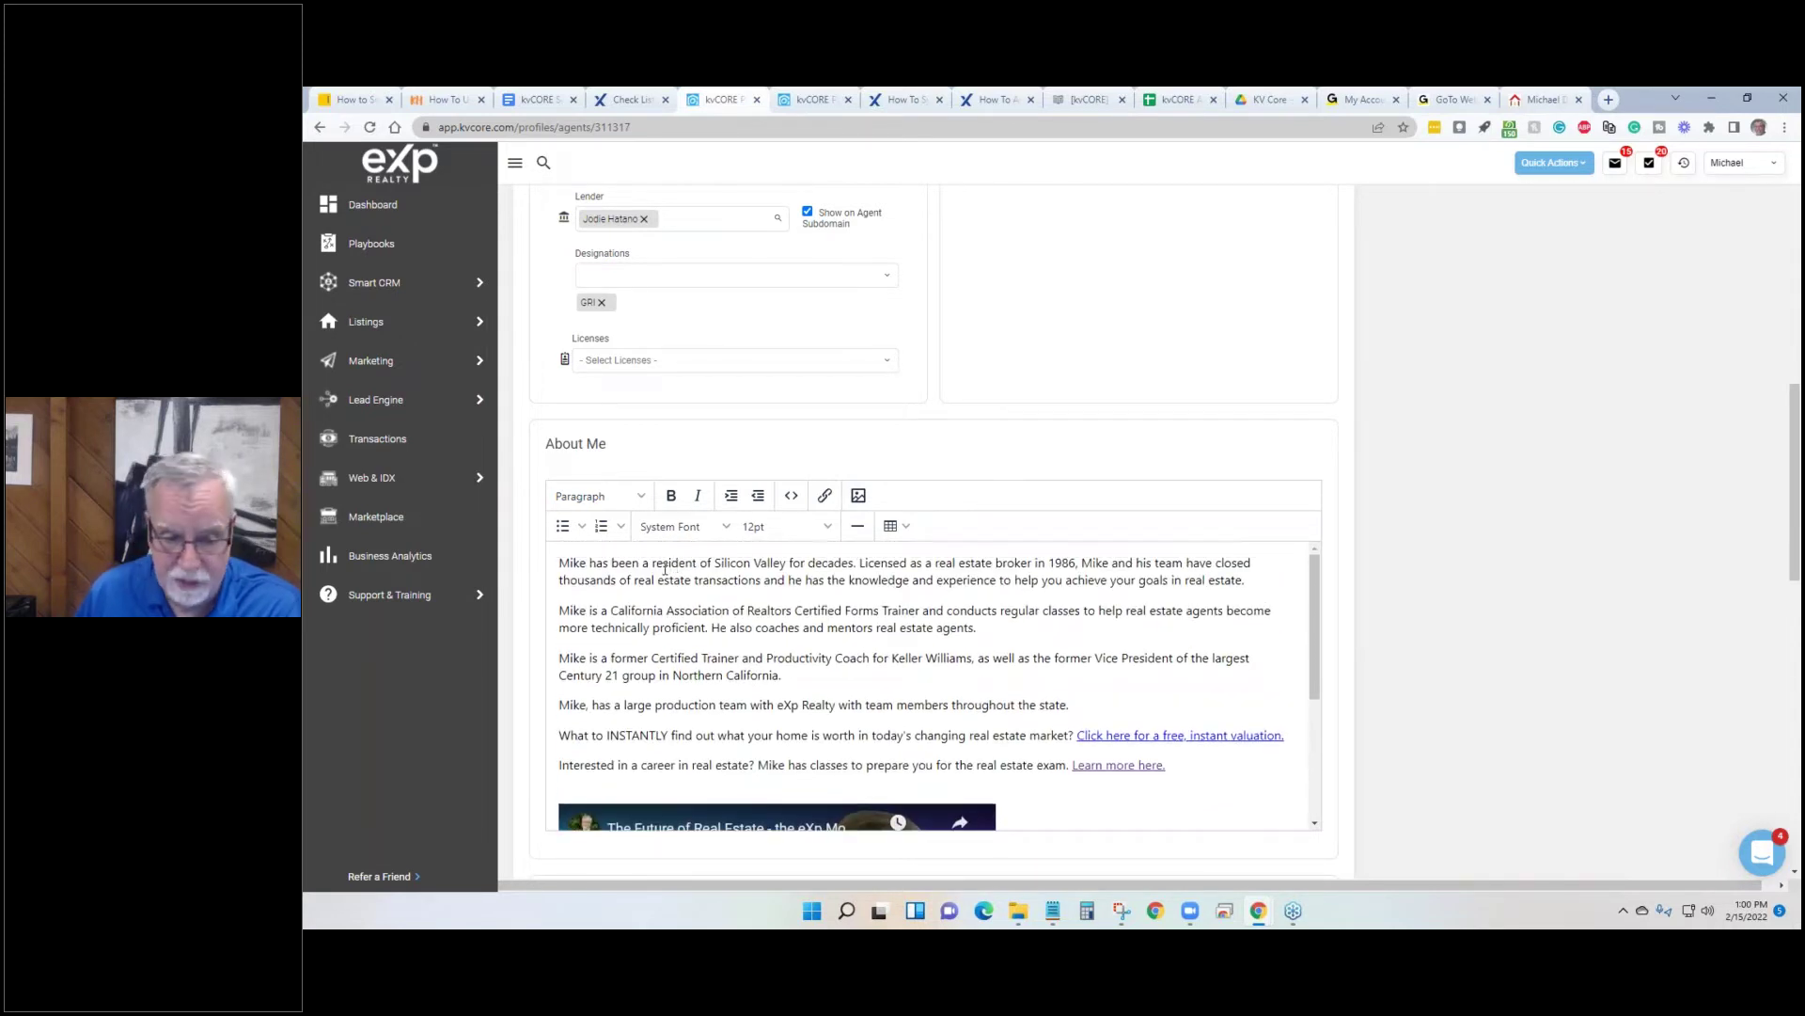
# Switch to the kvCORE Setup document in Google Docs and read the Realtor Bio Checklist and its background questions.
pyautogui.click(533, 100)
pyautogui.scroll(-5, 869, 508)
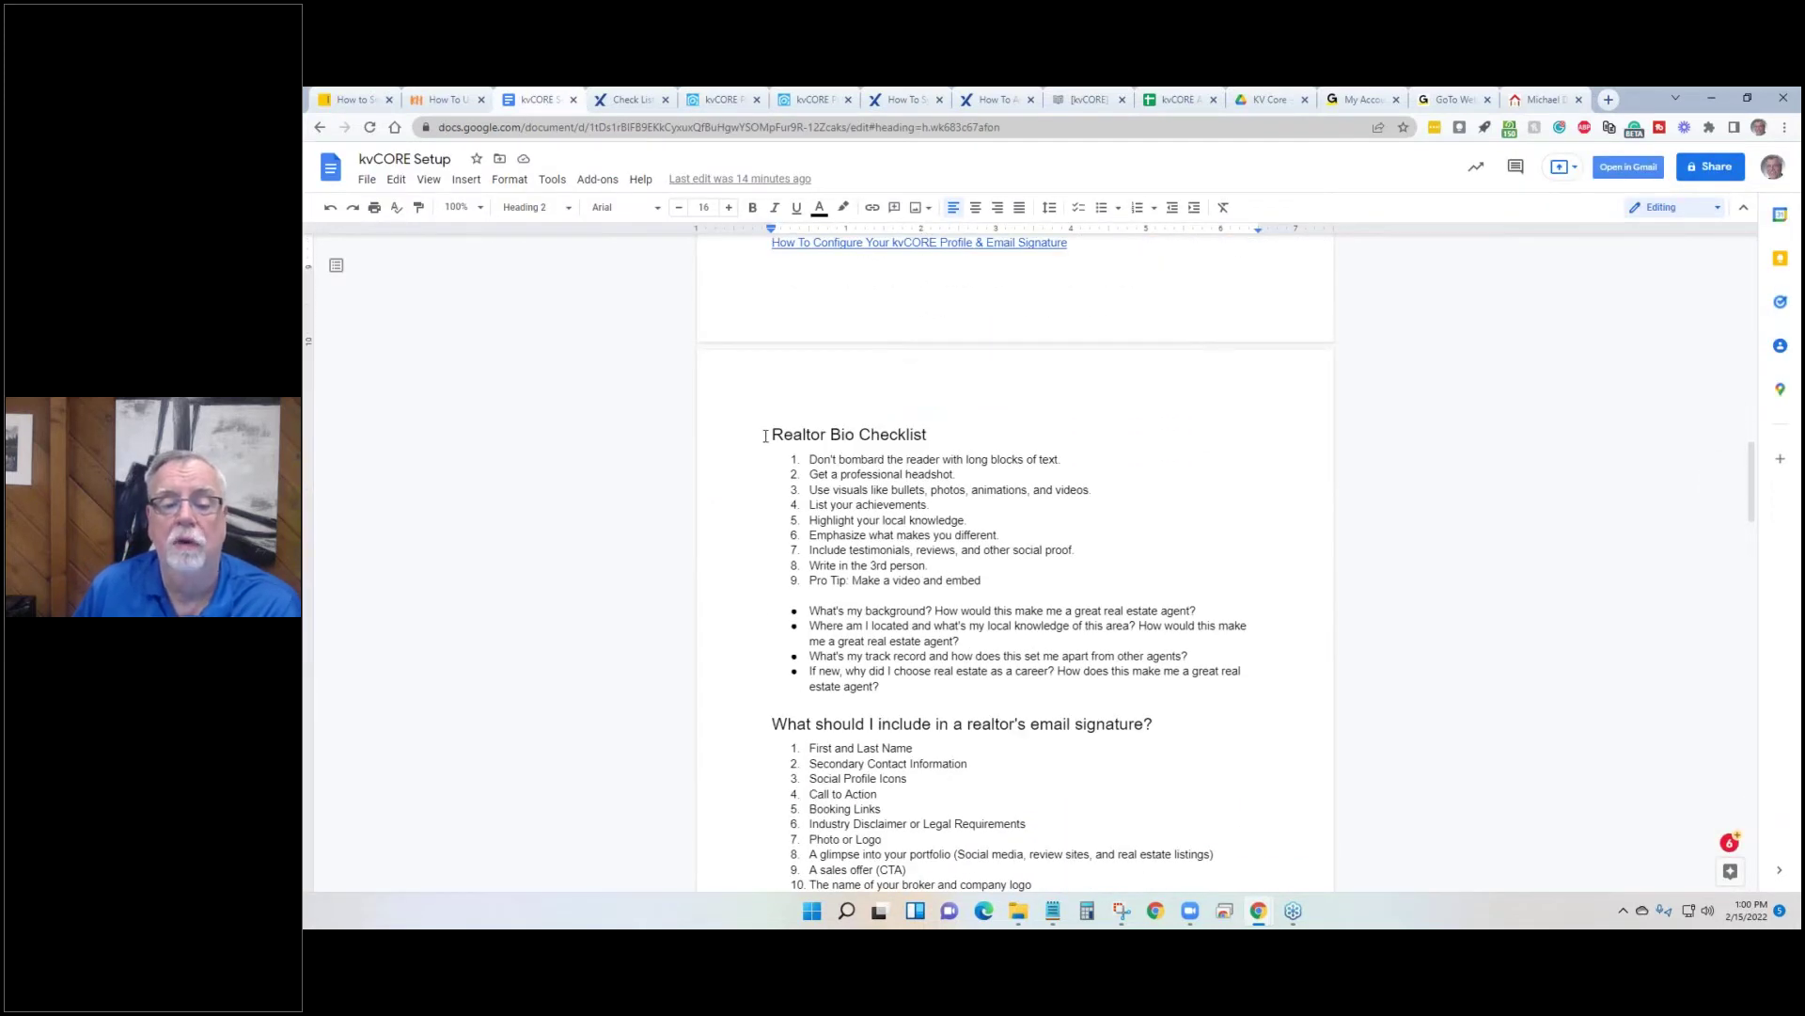
pyautogui.moveTo(765, 436); pyautogui.dragTo(941, 433)
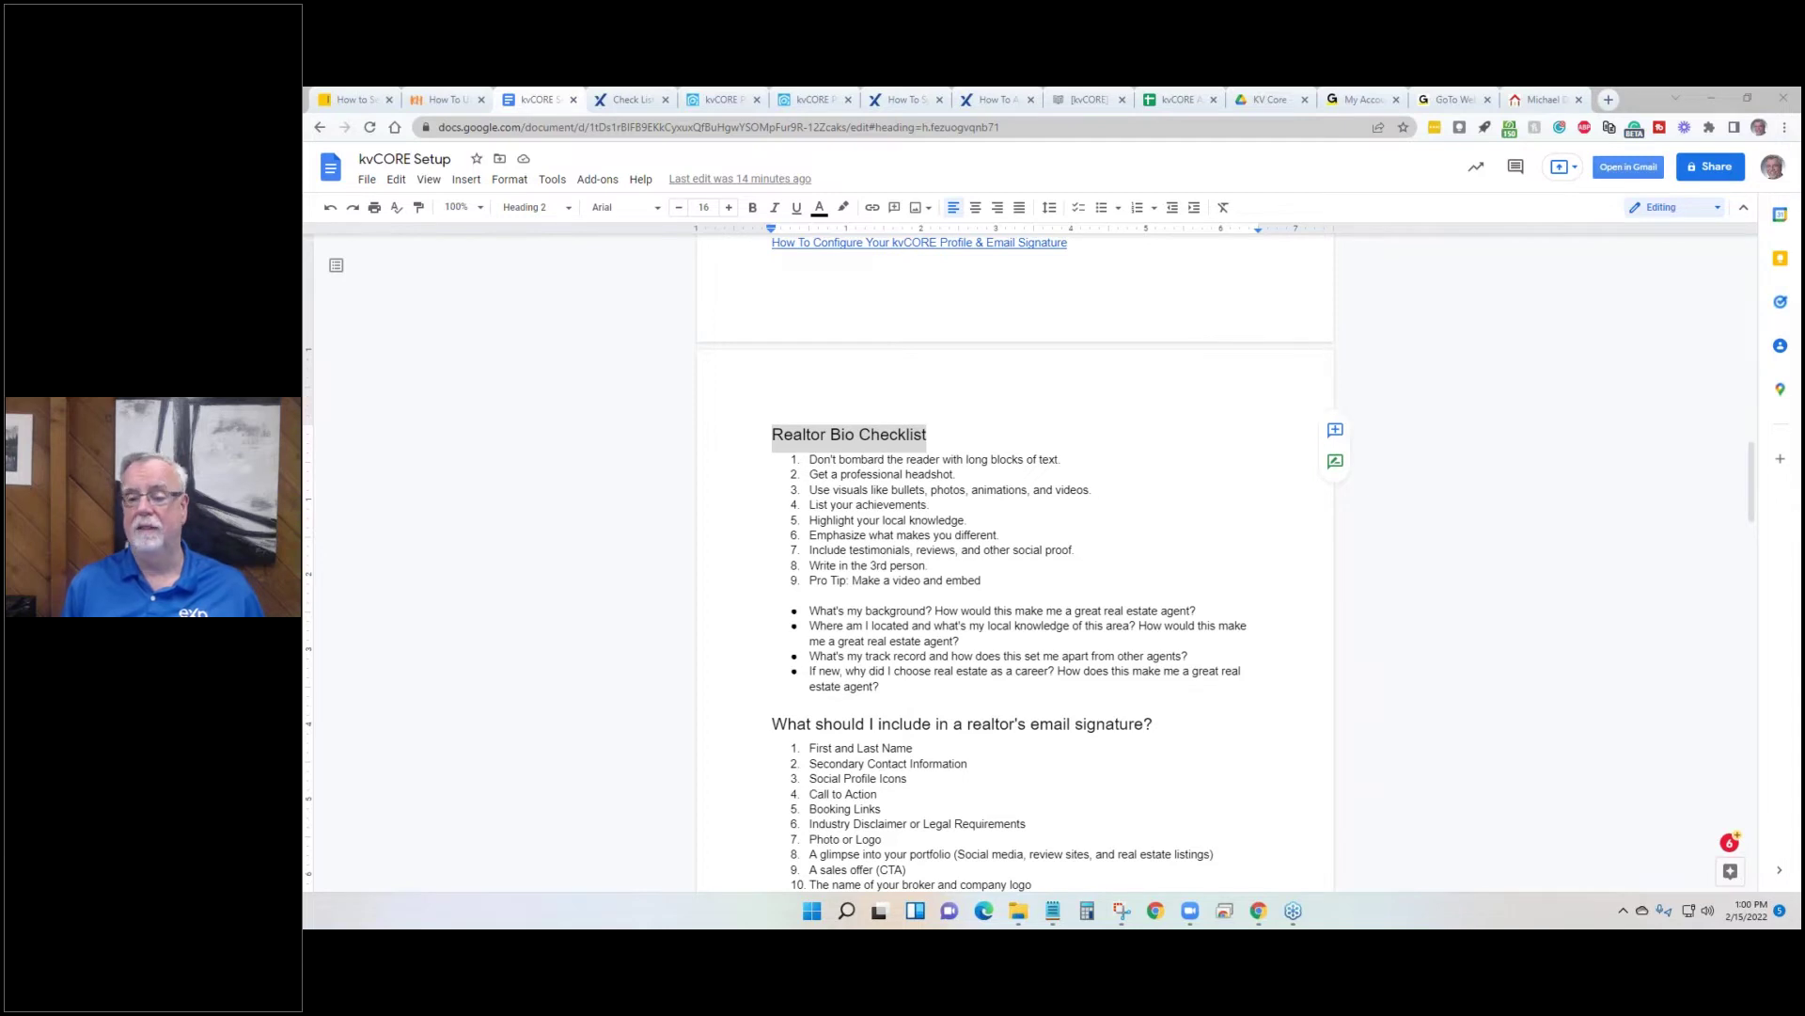
pyautogui.click(982, 432)
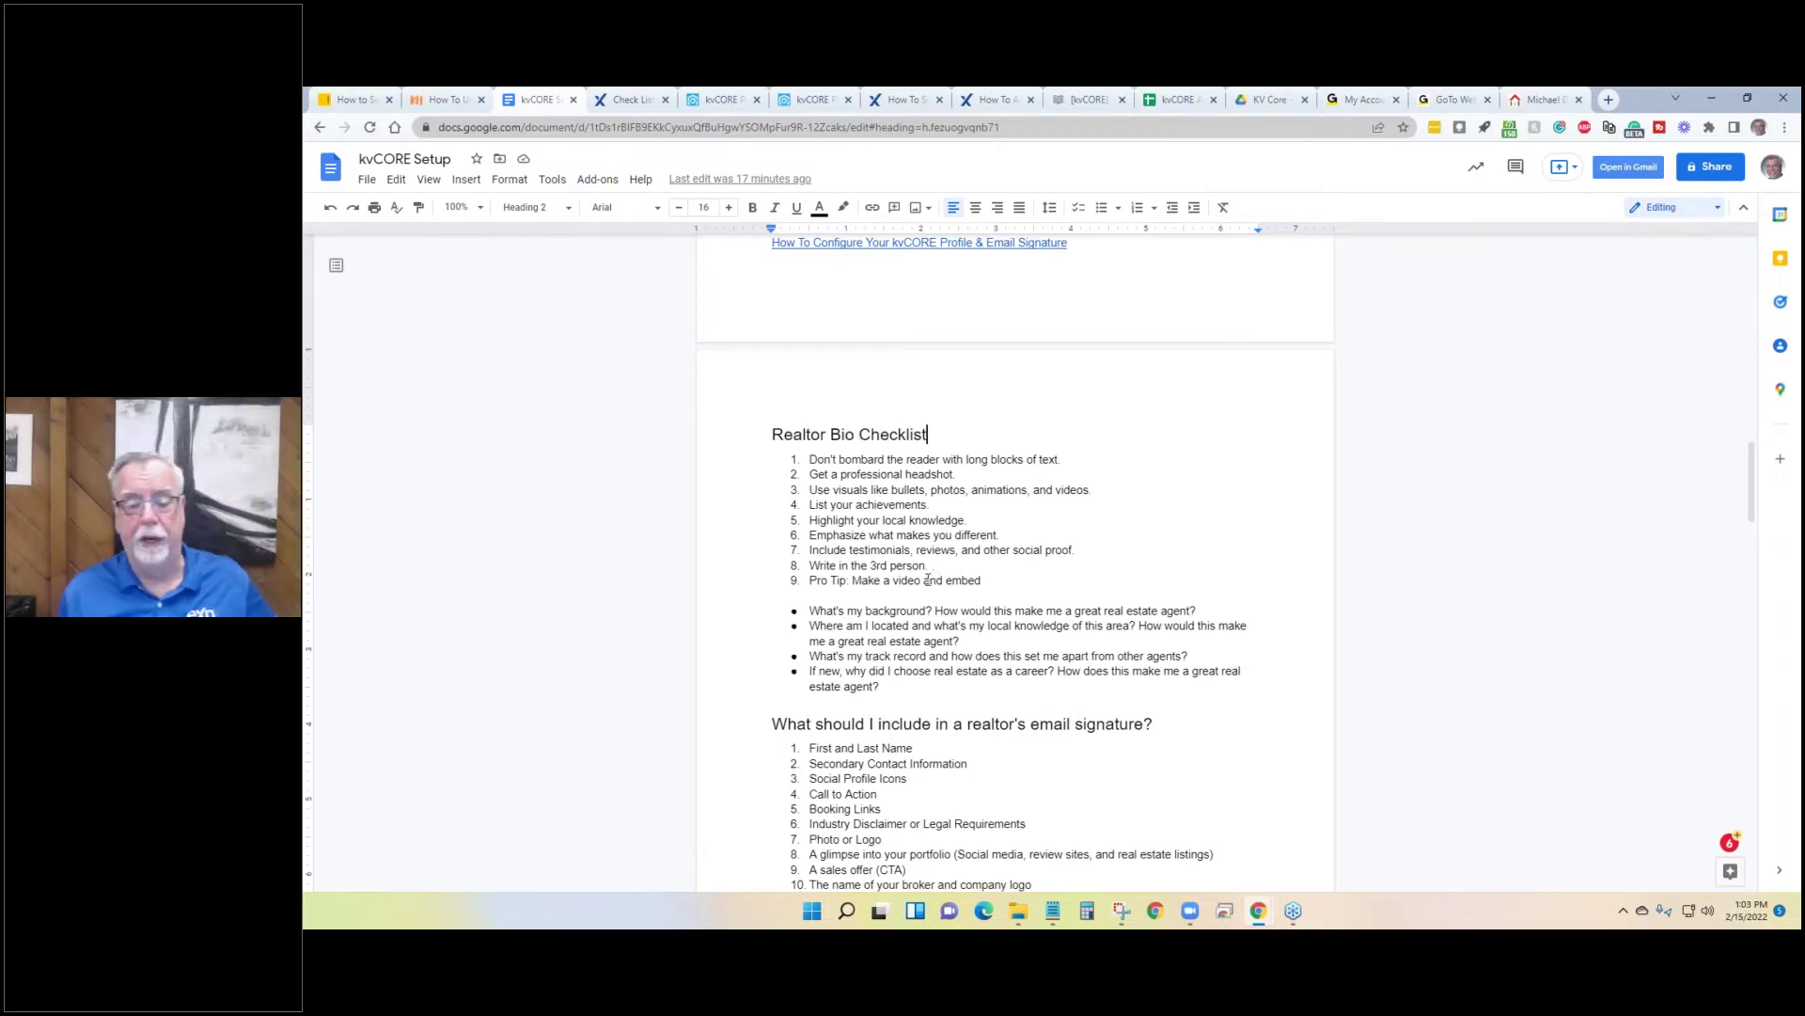
pyautogui.scroll(-1, 931, 573)
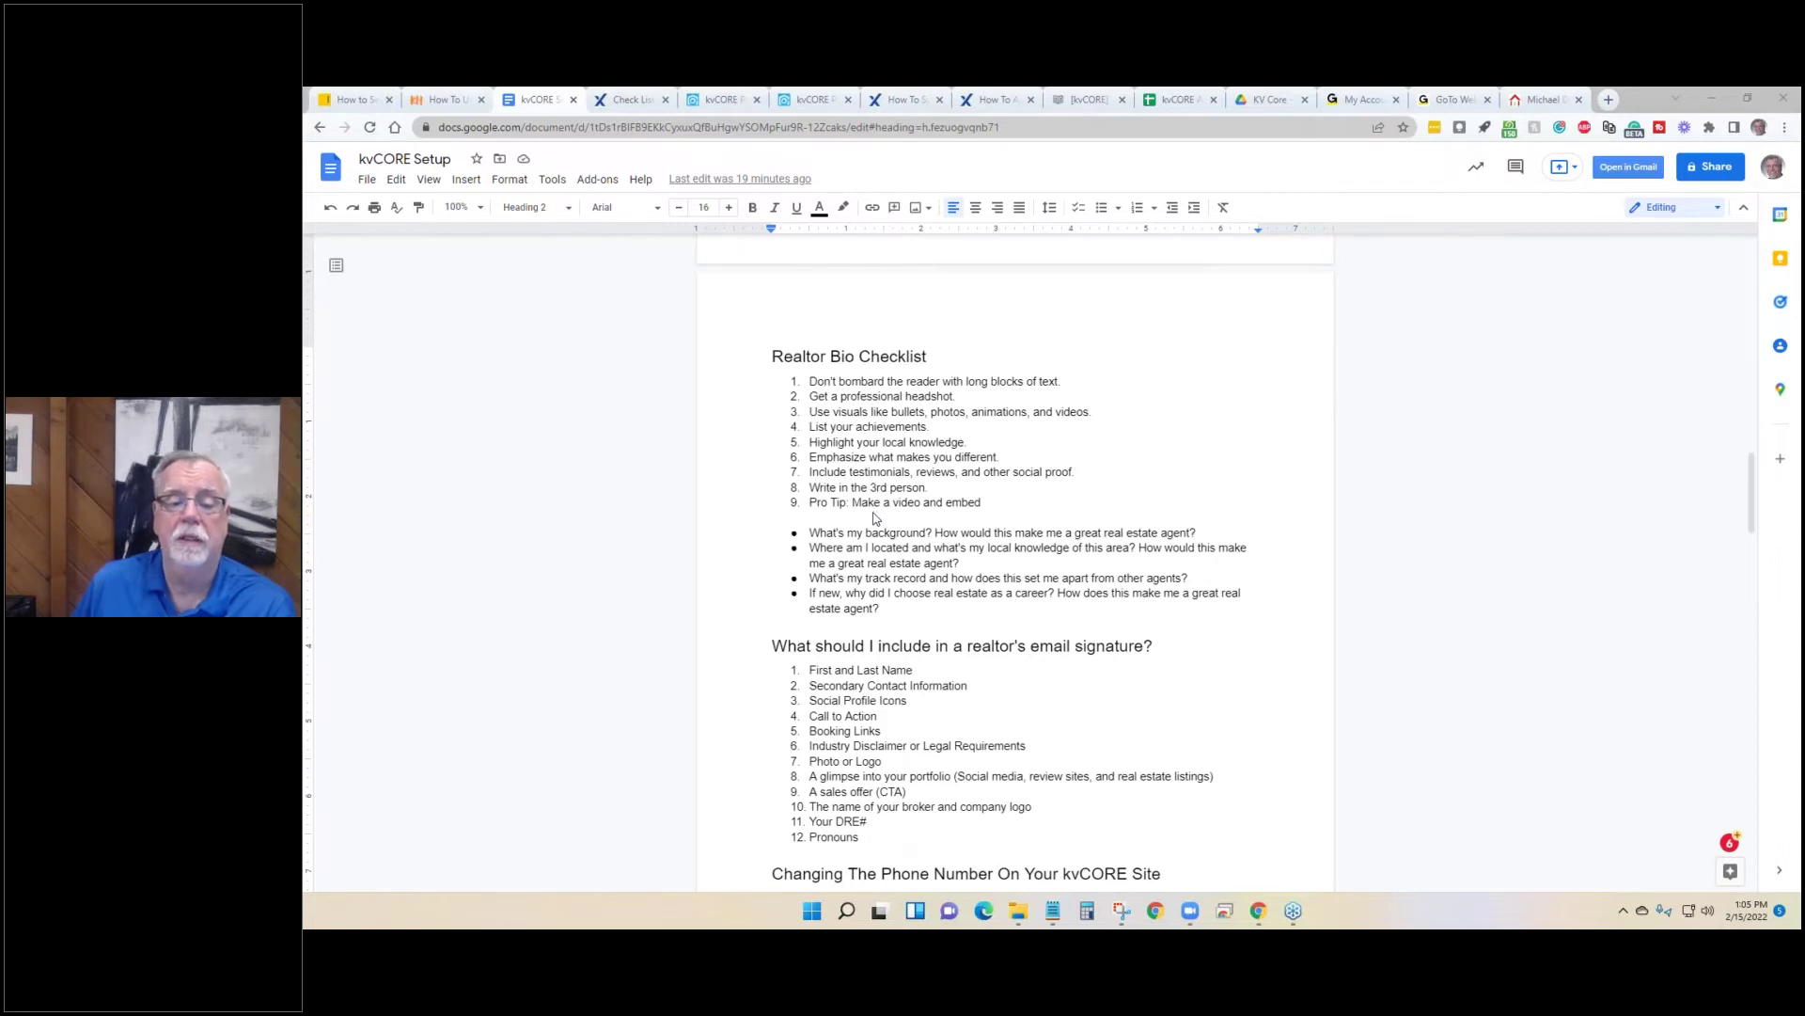
pyautogui.click(1319, 345)
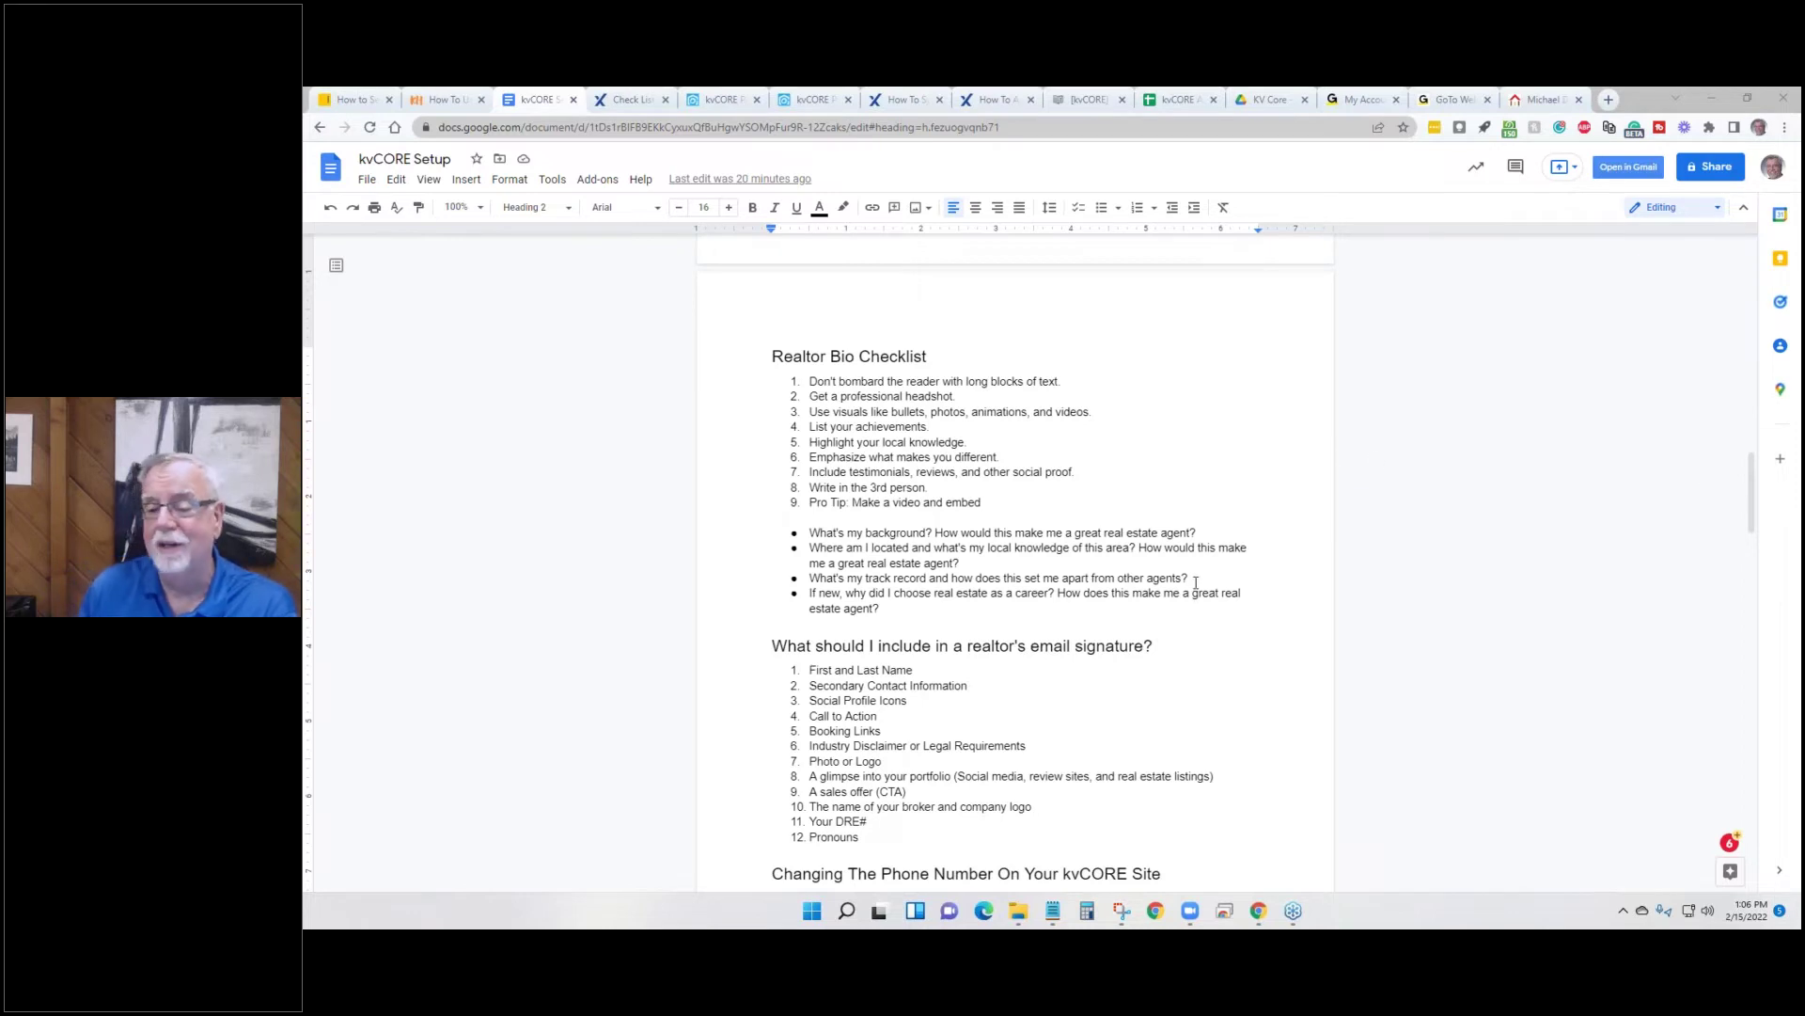
pyautogui.scroll(-1, 1182, 509)
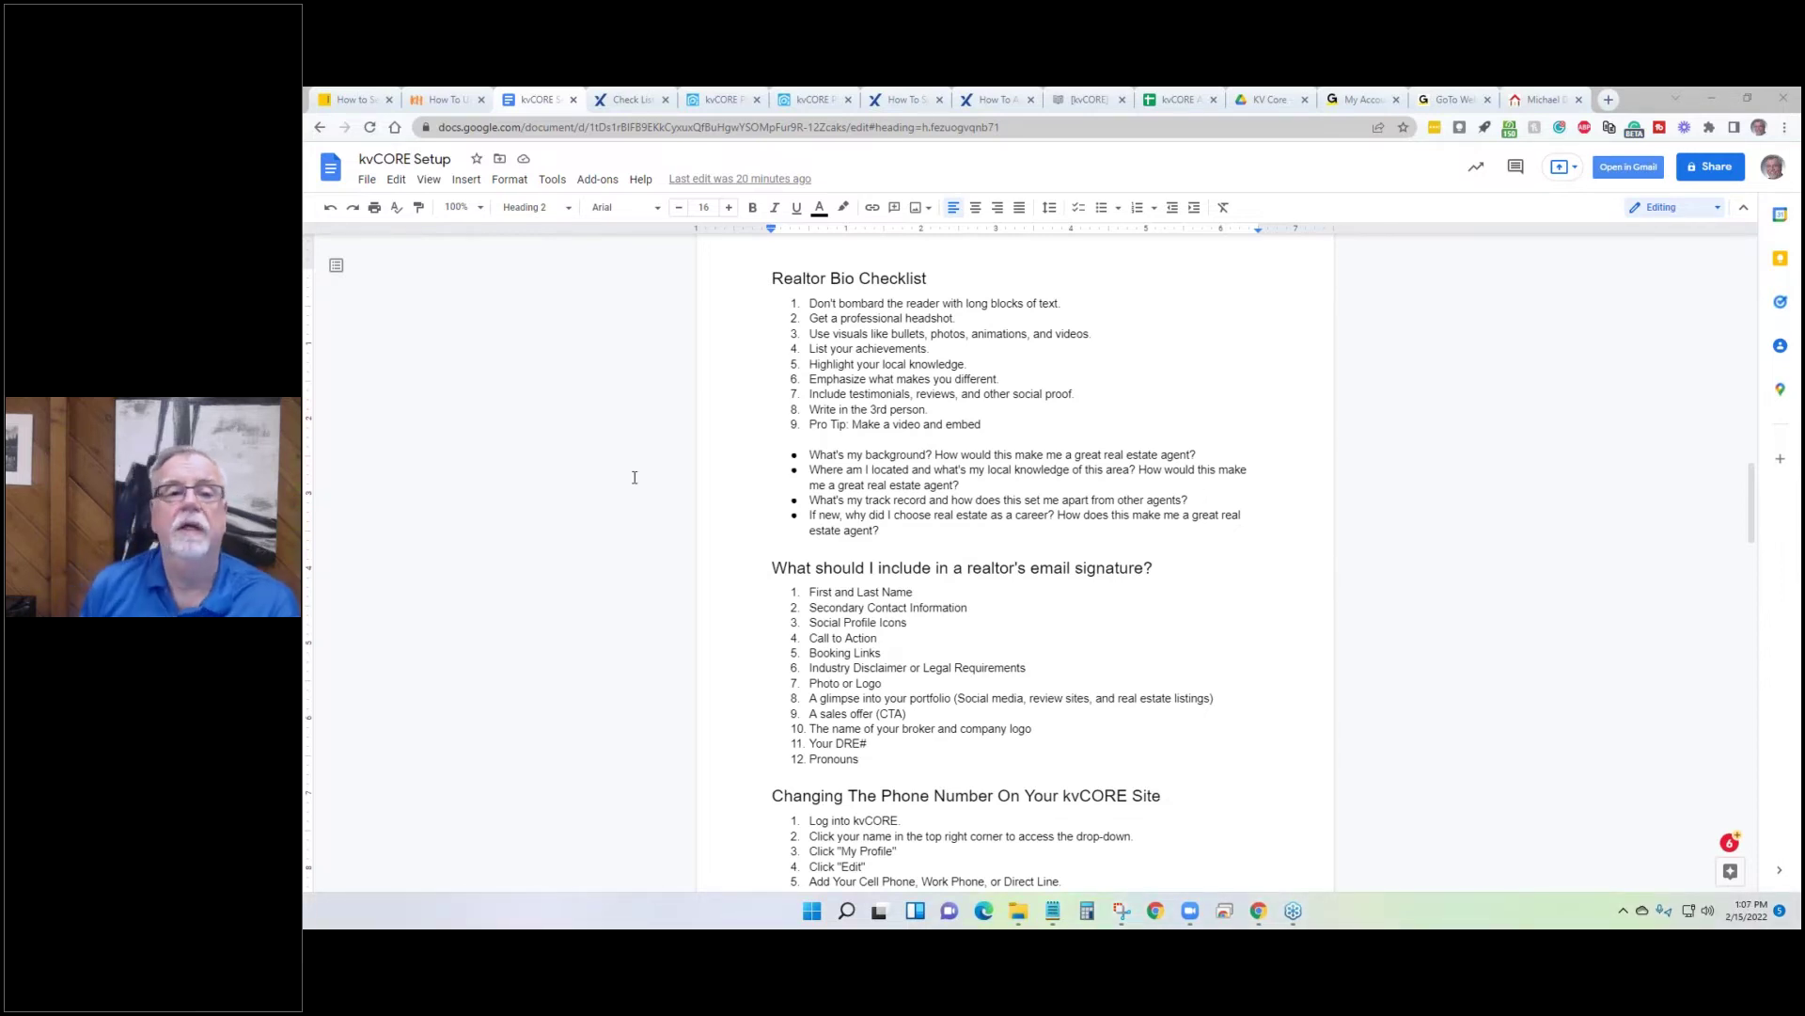
# Switch to the agent's public eXp Realty website and examine the biography and video in its About section.
pyautogui.click(737, 101)
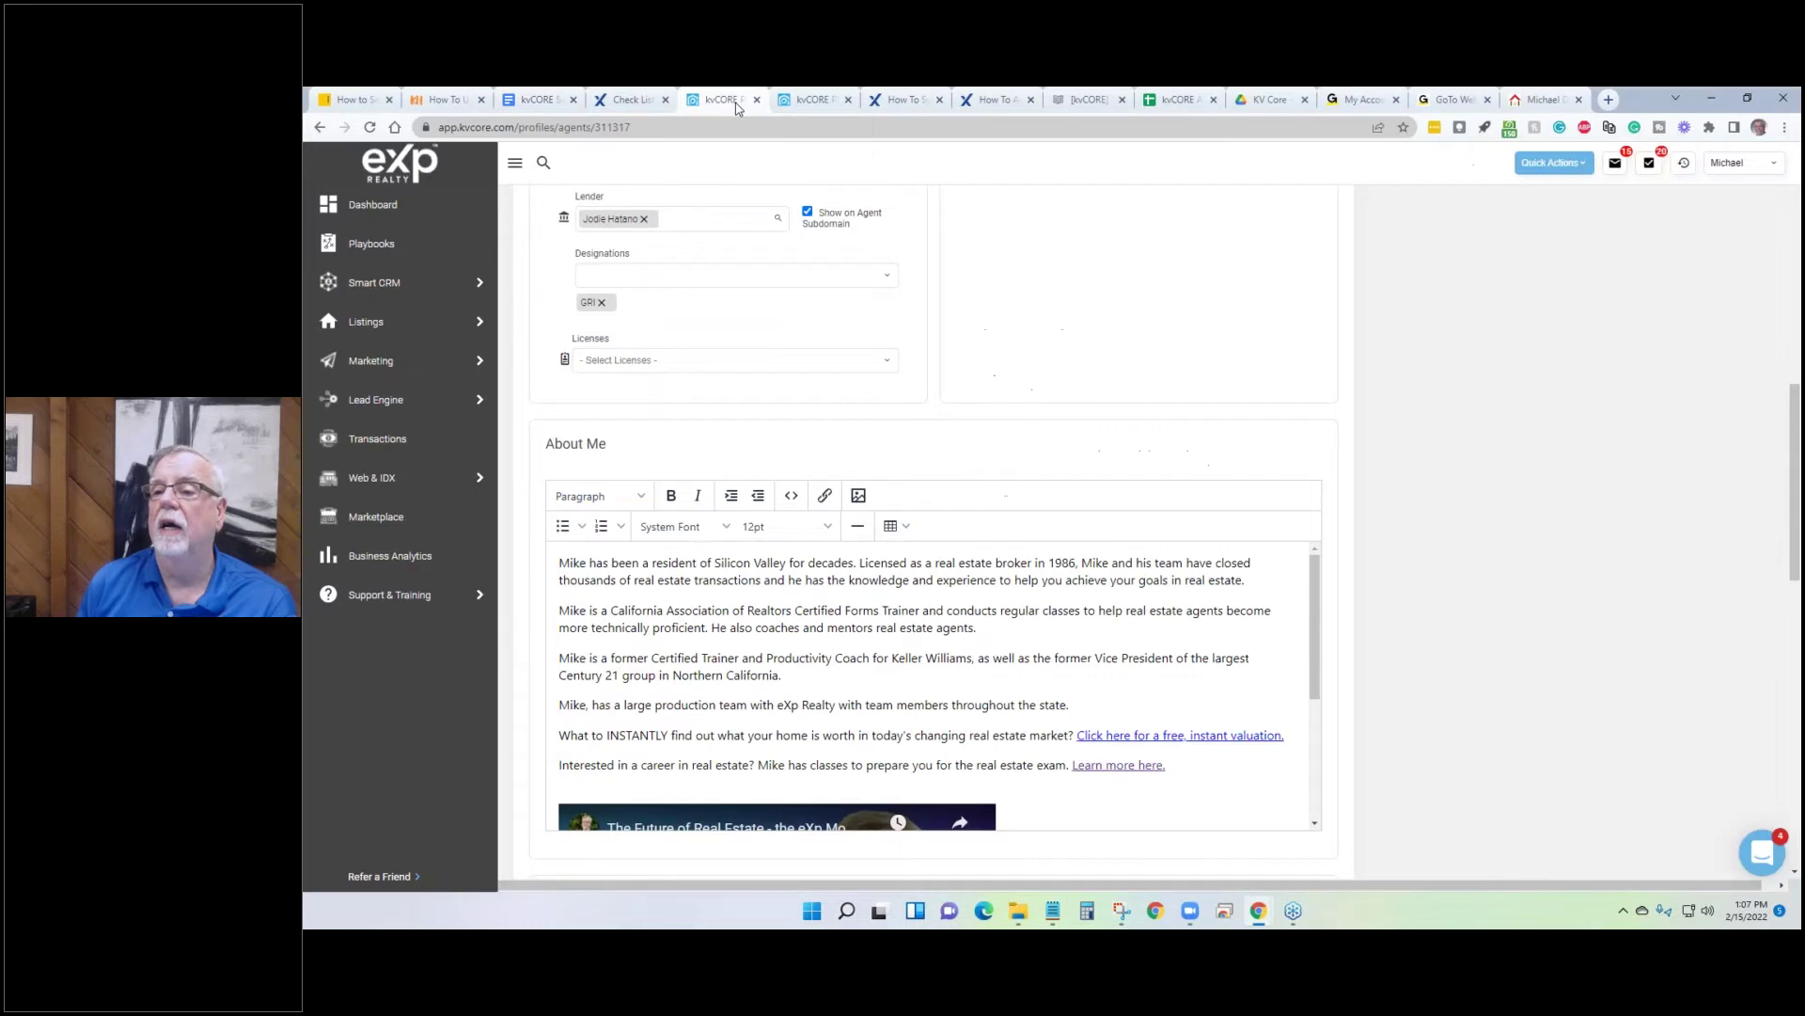
pyautogui.click(1530, 101)
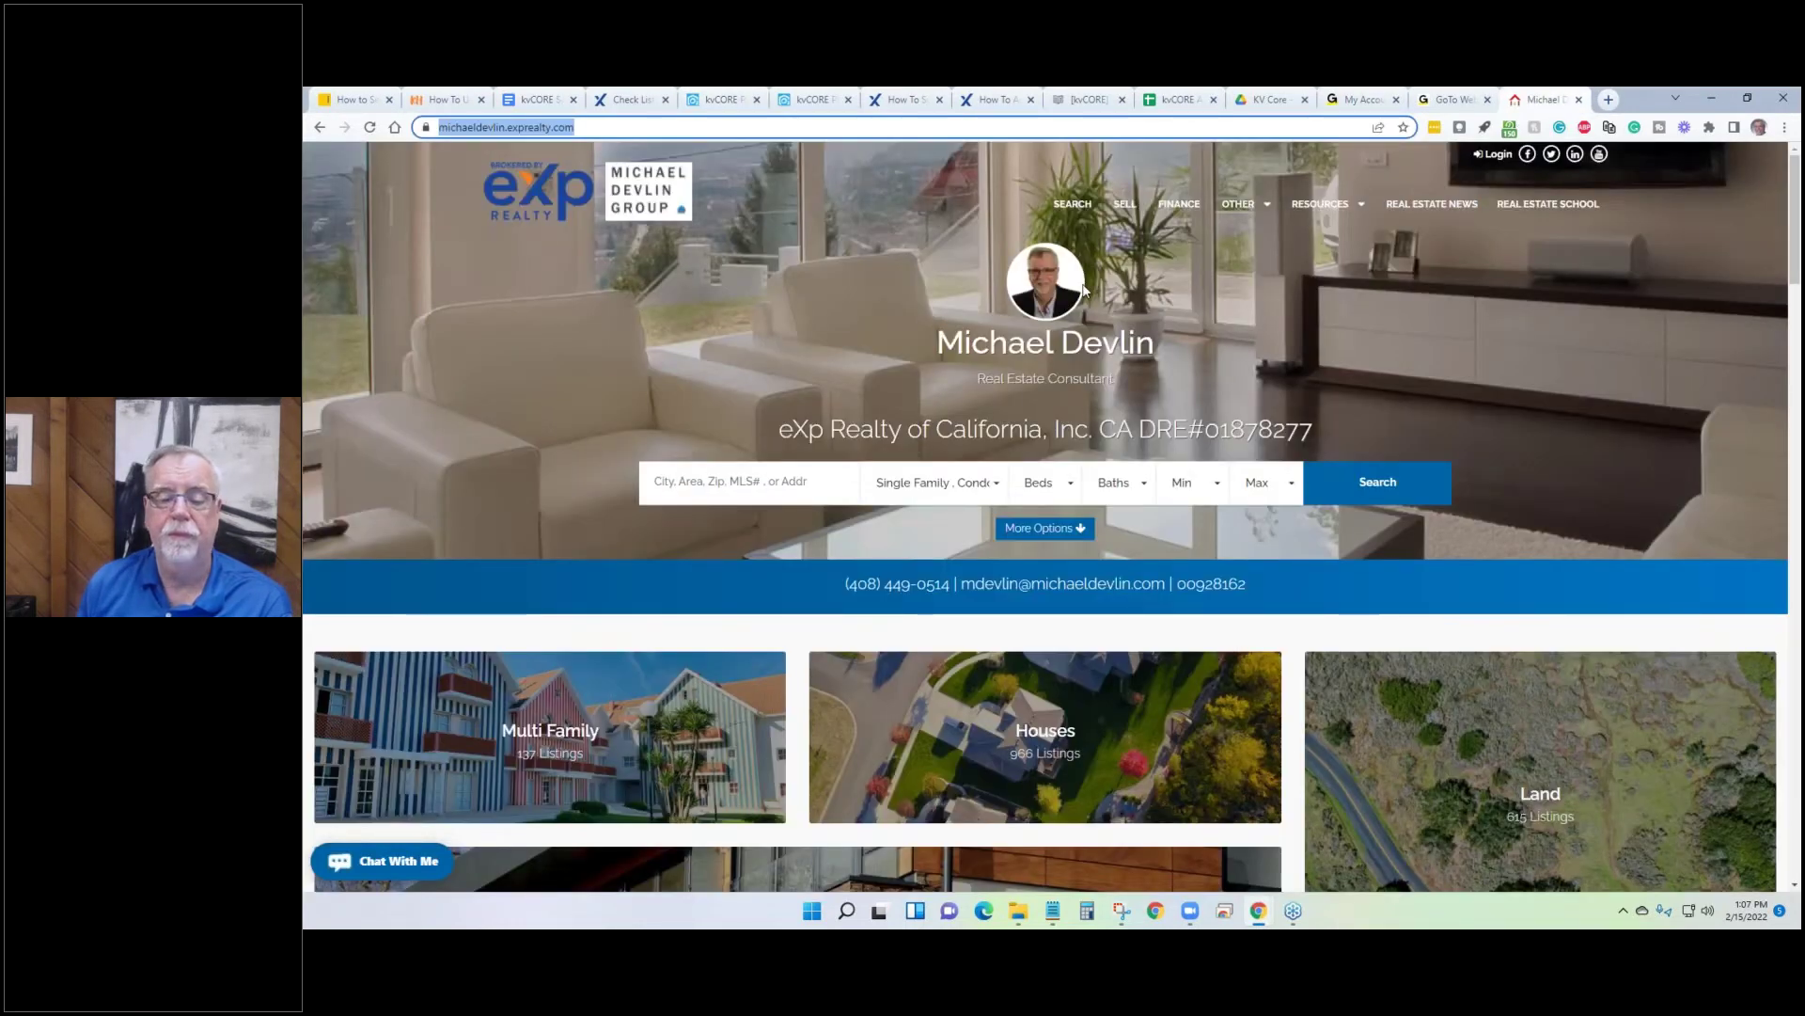
pyautogui.scroll(-15, 841, 357)
pyautogui.scroll(-6, 842, 360)
pyautogui.scroll(2, 841, 362)
pyautogui.scroll(-2, 842, 362)
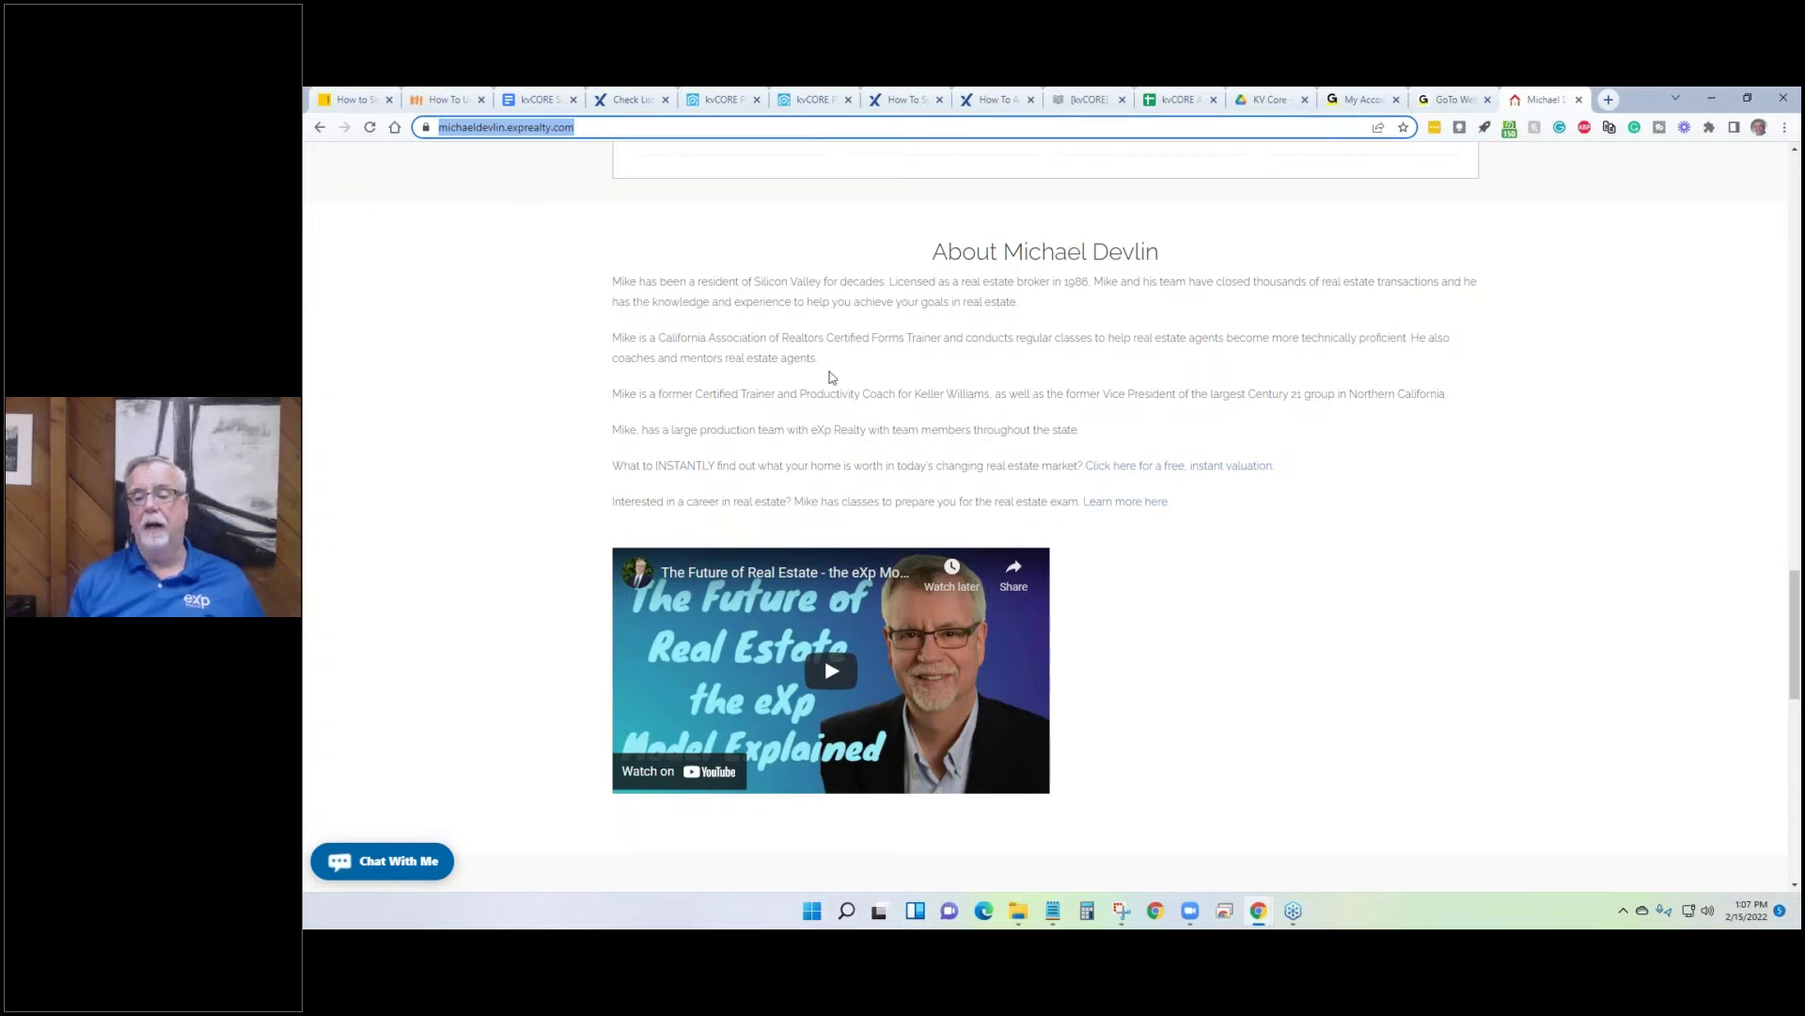
# Switch to the kvCORE agent profile, change "What" to "Want" before "to INSTANTLY find out" in the About Me text, and save the profile.
pyautogui.click(614, 469)
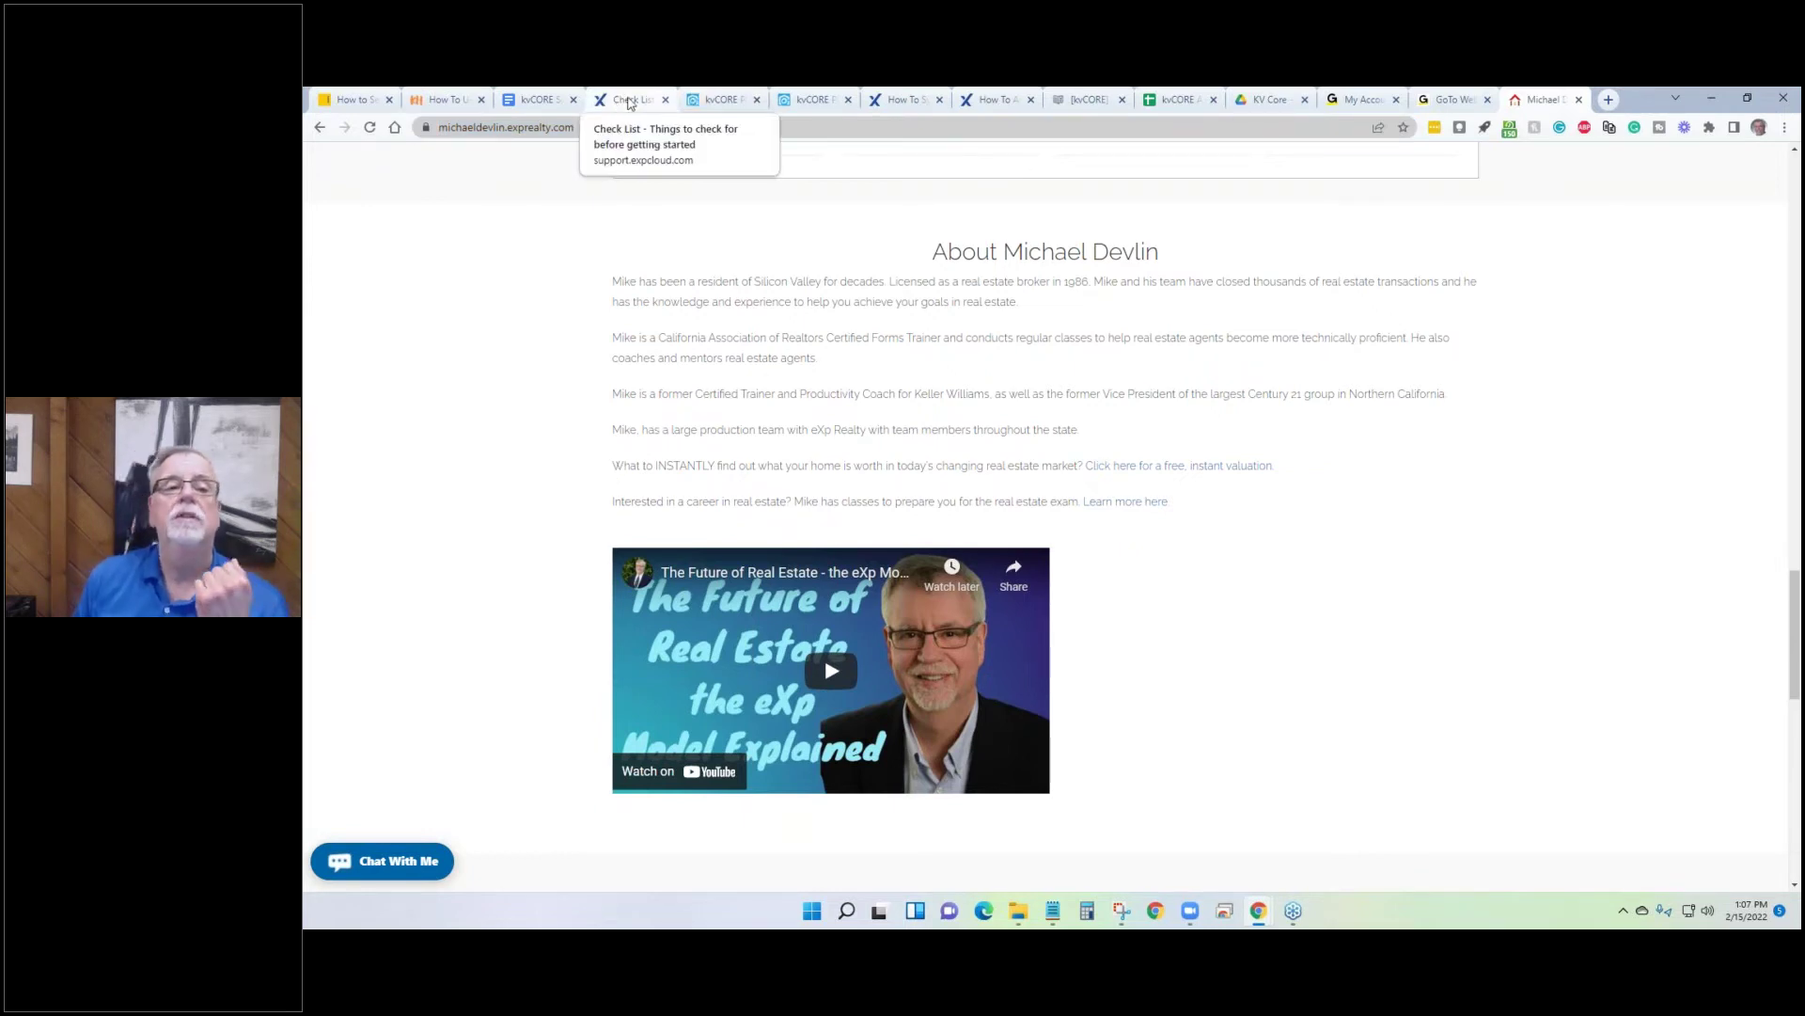
pyautogui.click(706, 100)
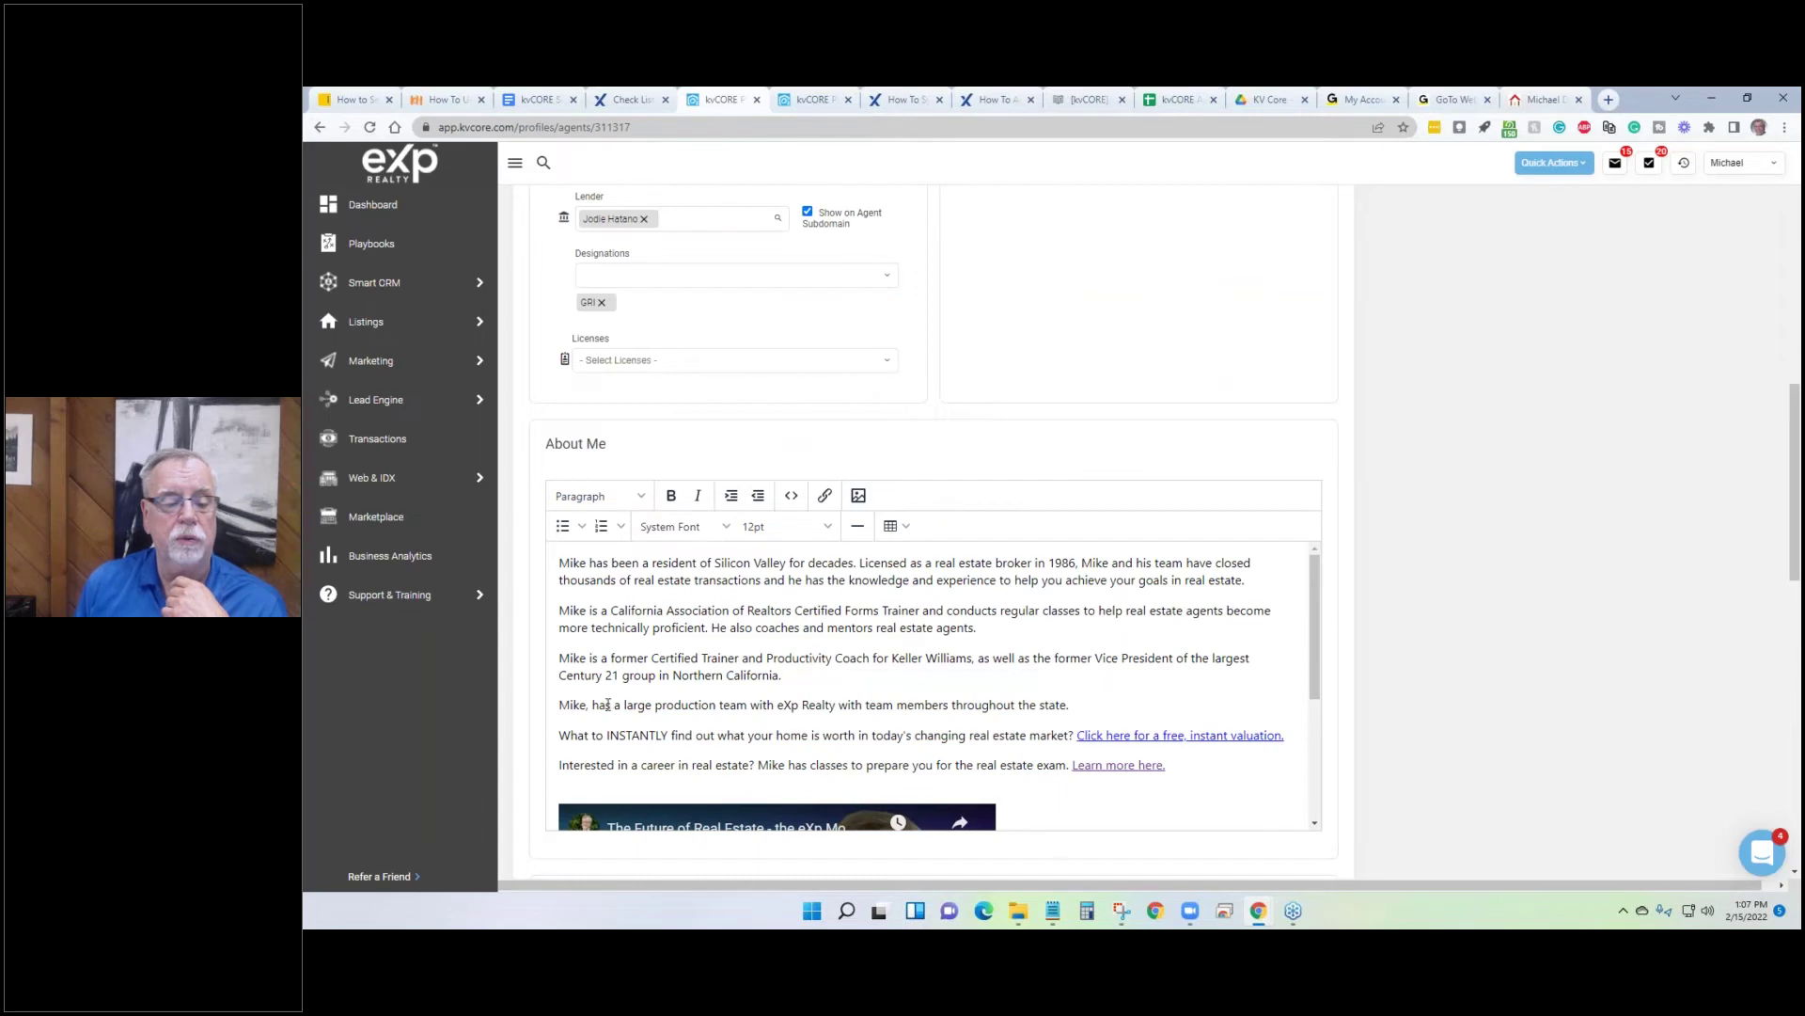
pyautogui.moveTo(587, 734); pyautogui.dragTo(572, 743)
pyautogui.write('ant')
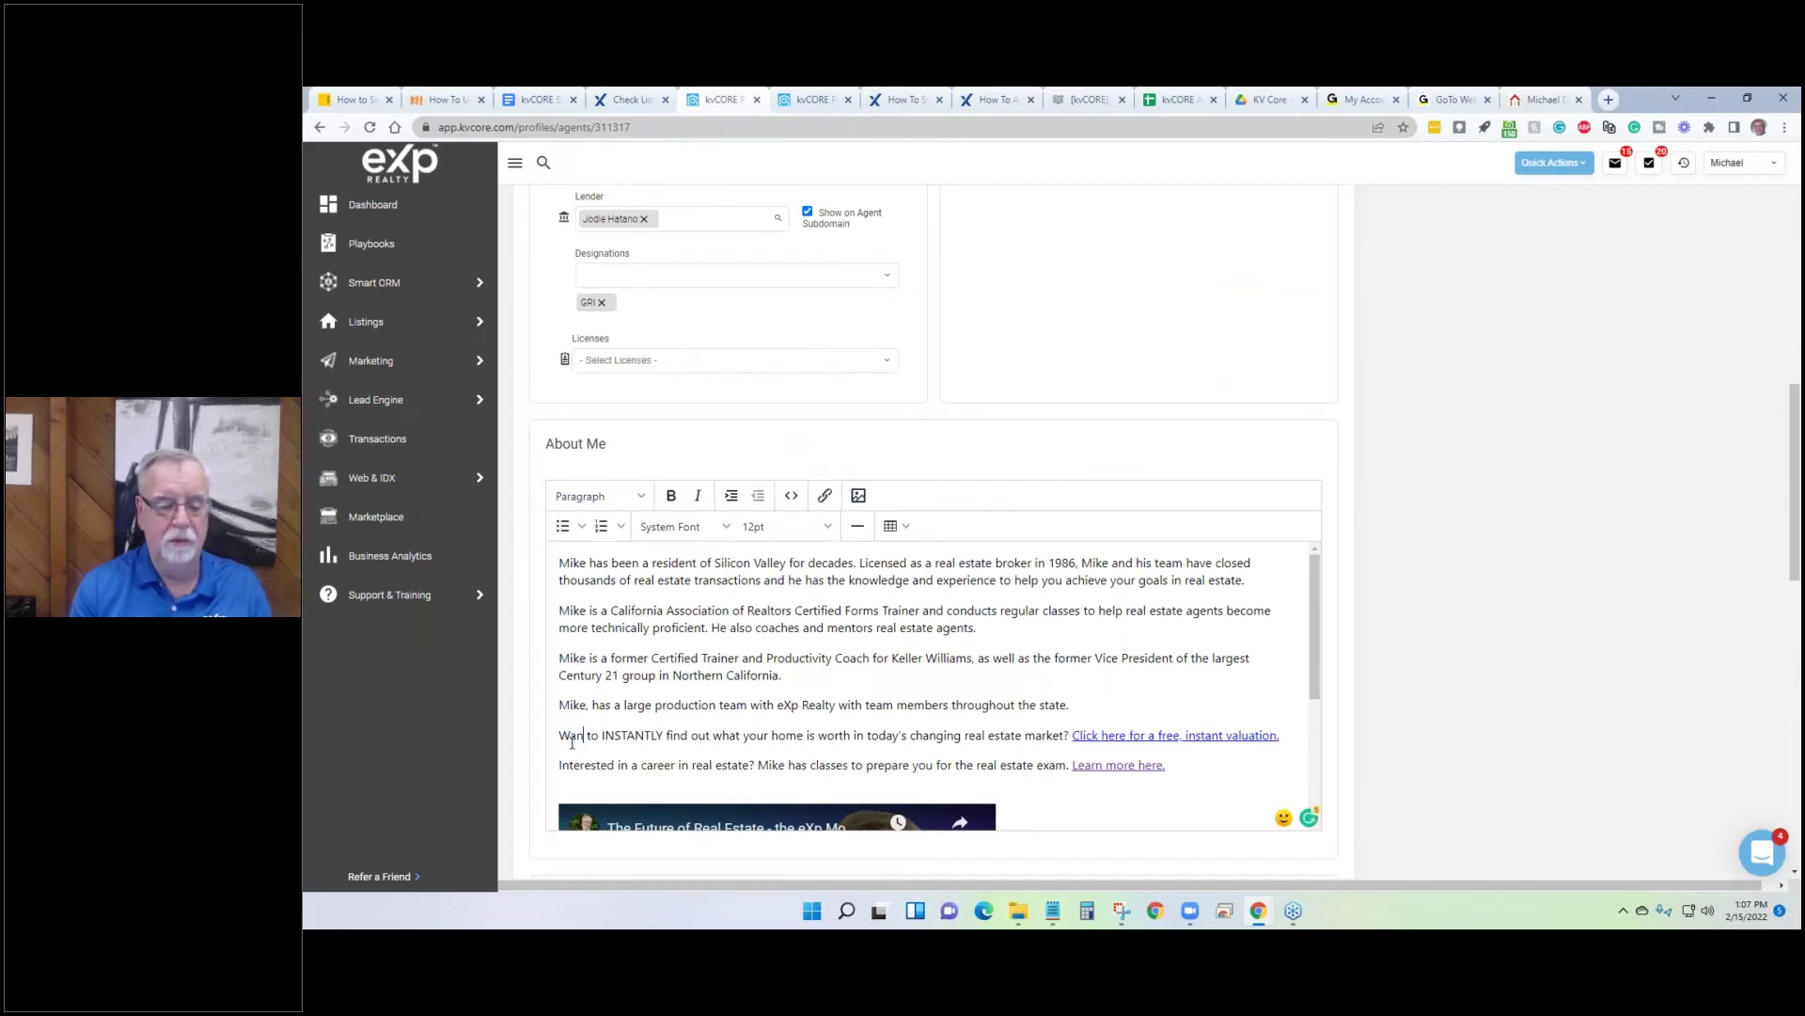
pyautogui.moveTo(590, 743)
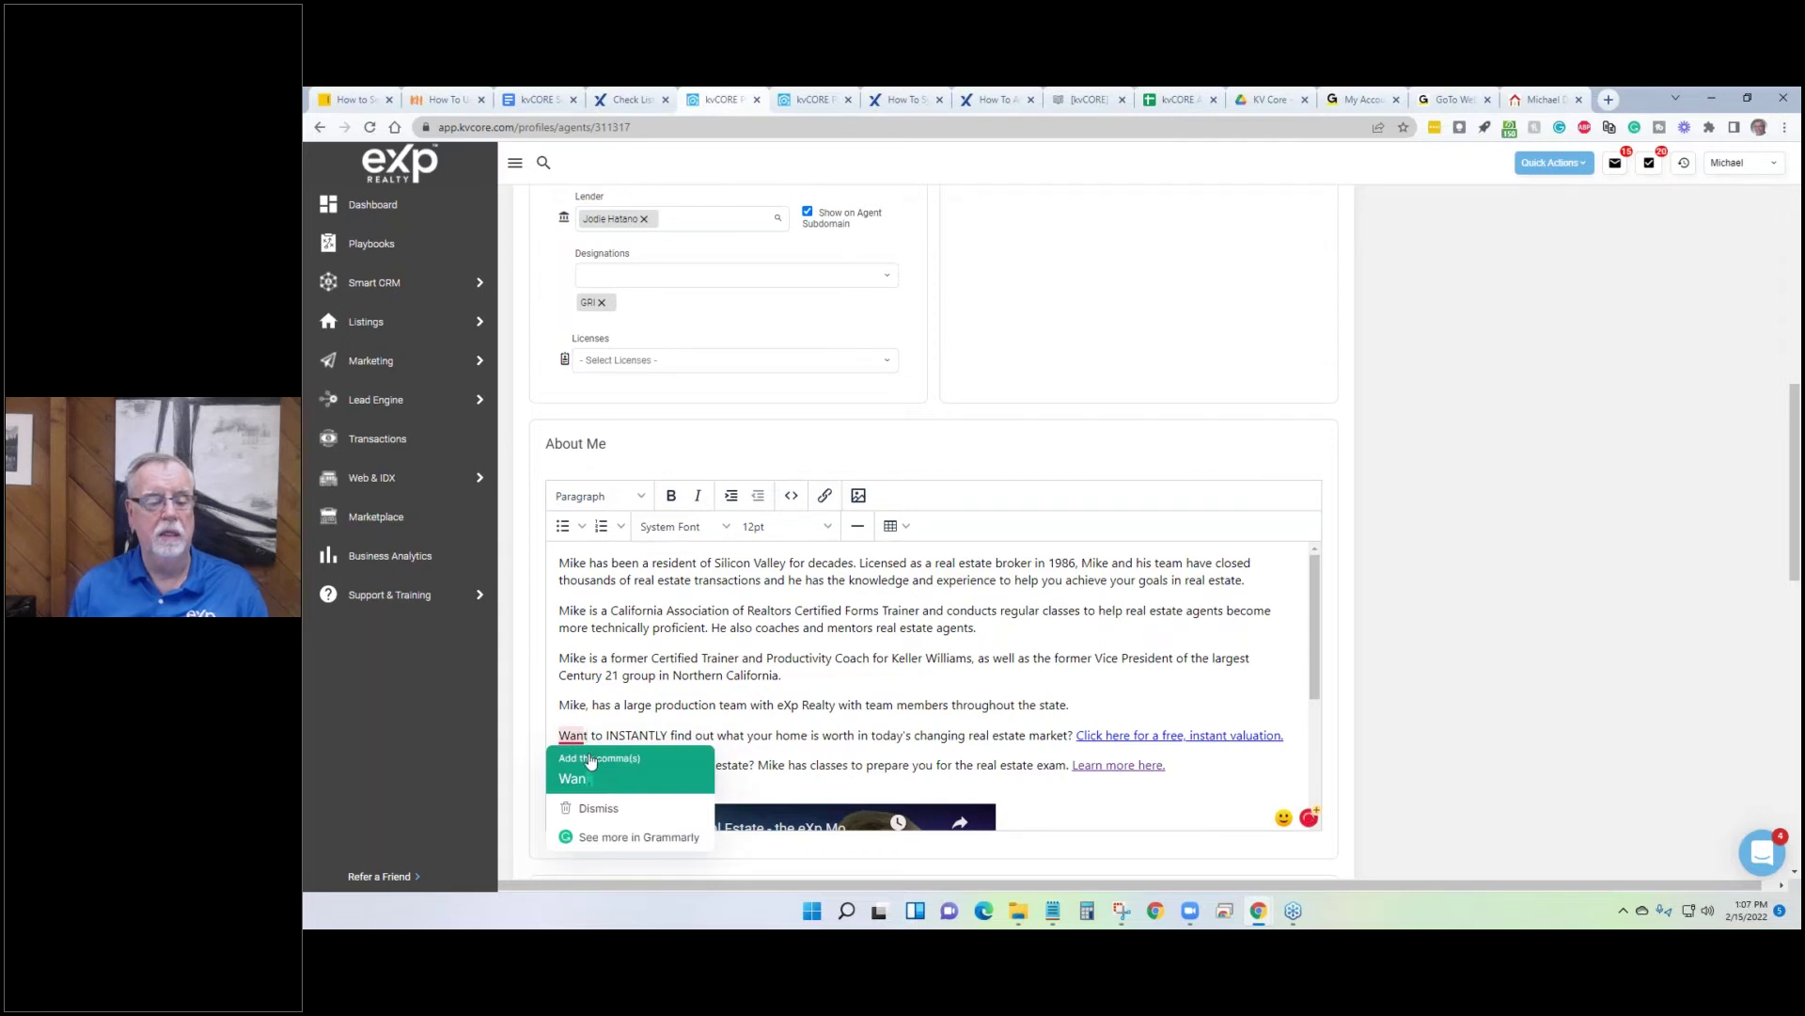
pyautogui.click(597, 713)
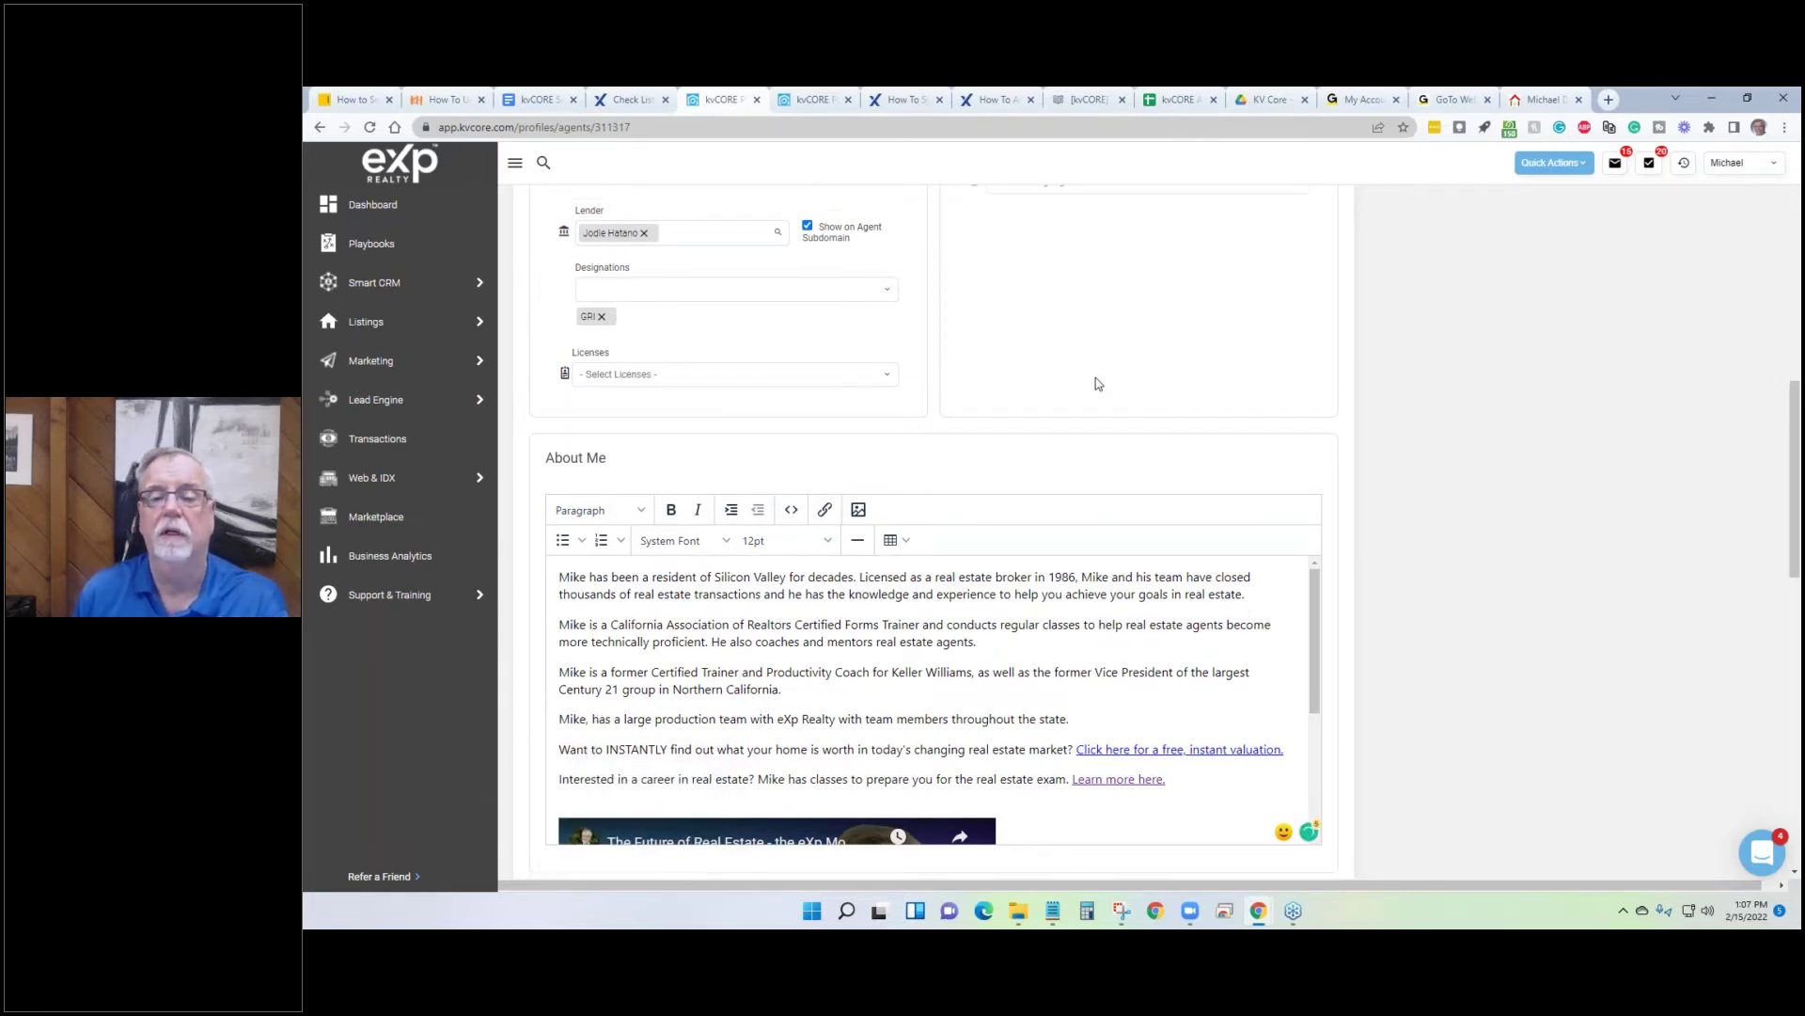
pyautogui.scroll(15, 1136, 325)
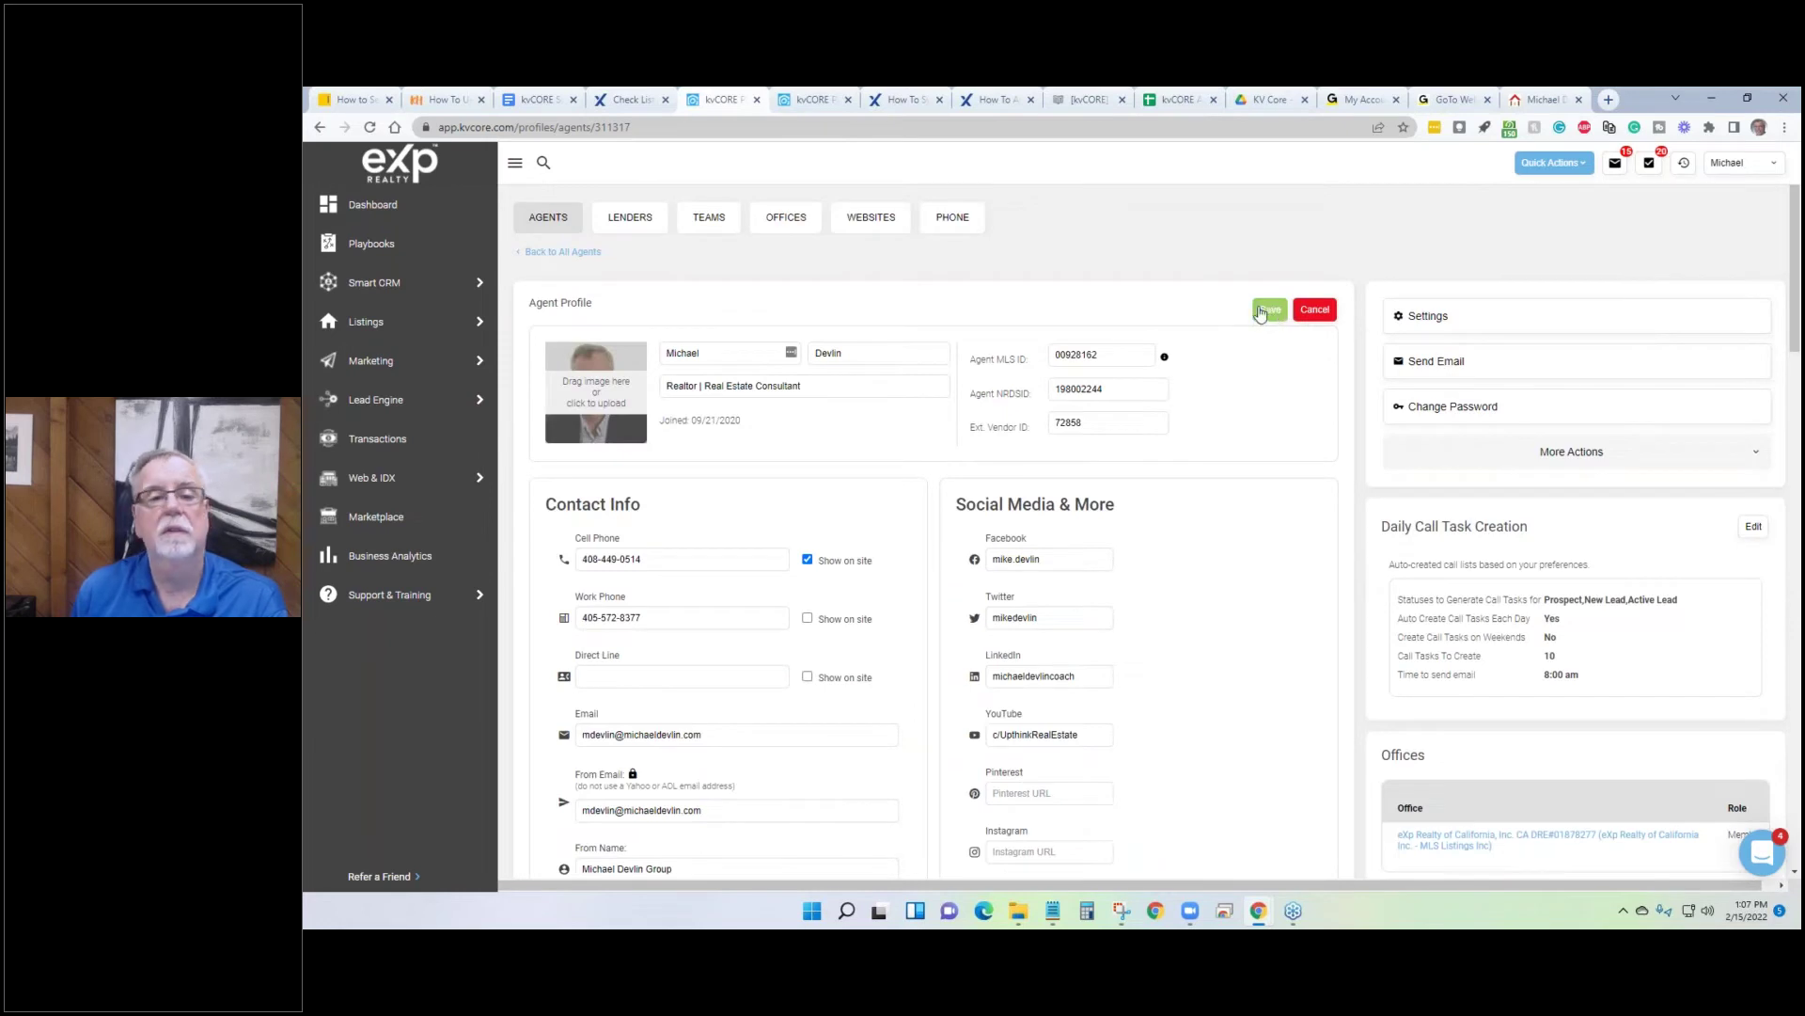
pyautogui.click(1270, 309)
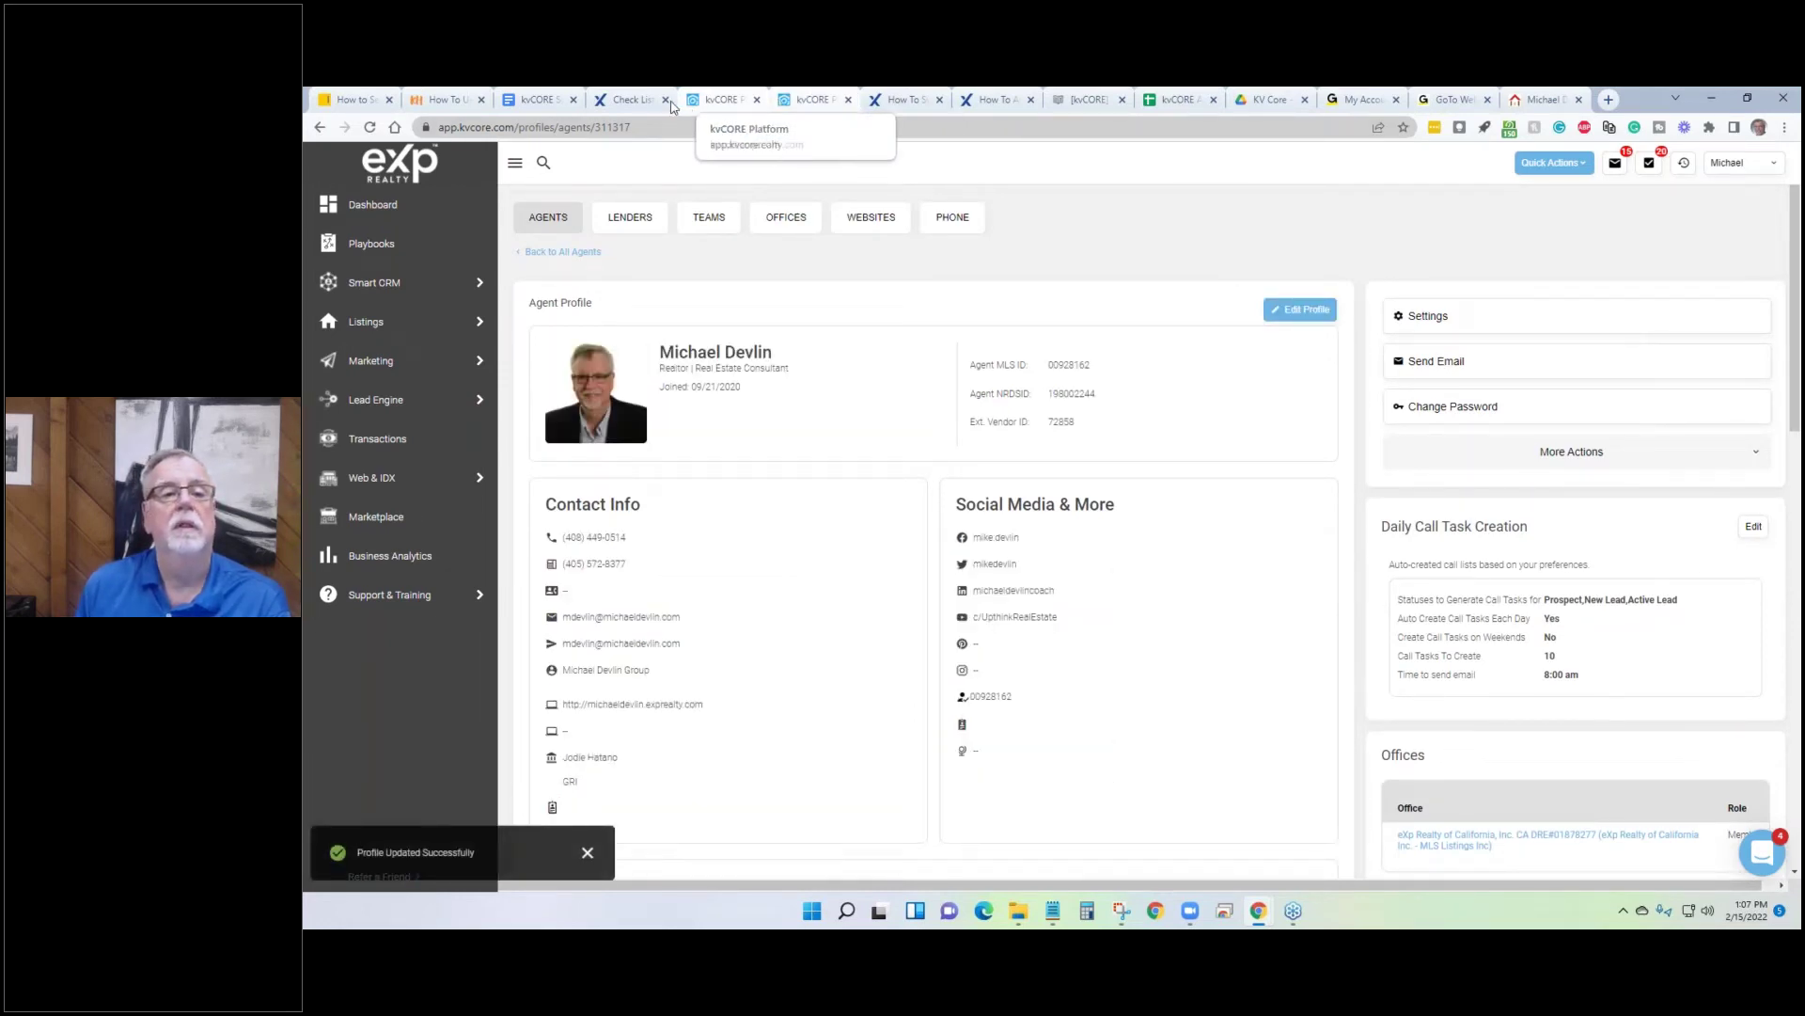
# Switch to the public eXp Realty website, reload it, and check the "INSTANTLY find out" line in its About section.
pyautogui.click(1529, 97)
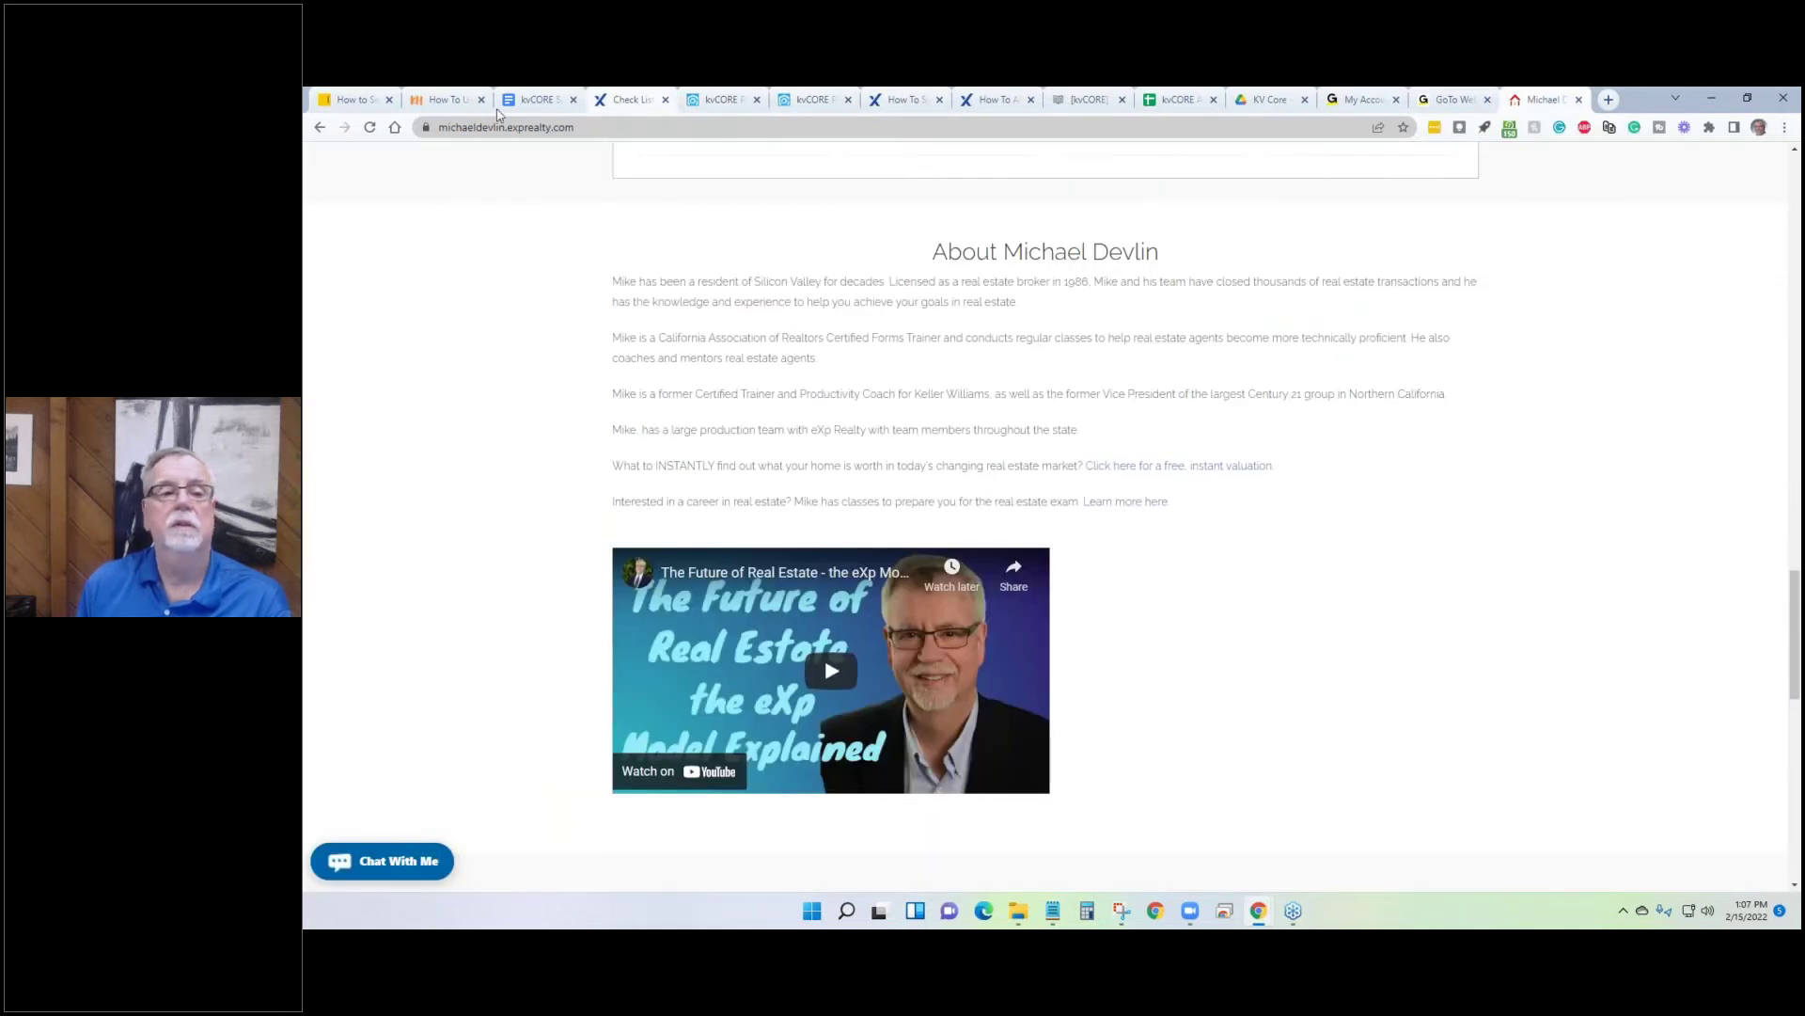
pyautogui.click(372, 130)
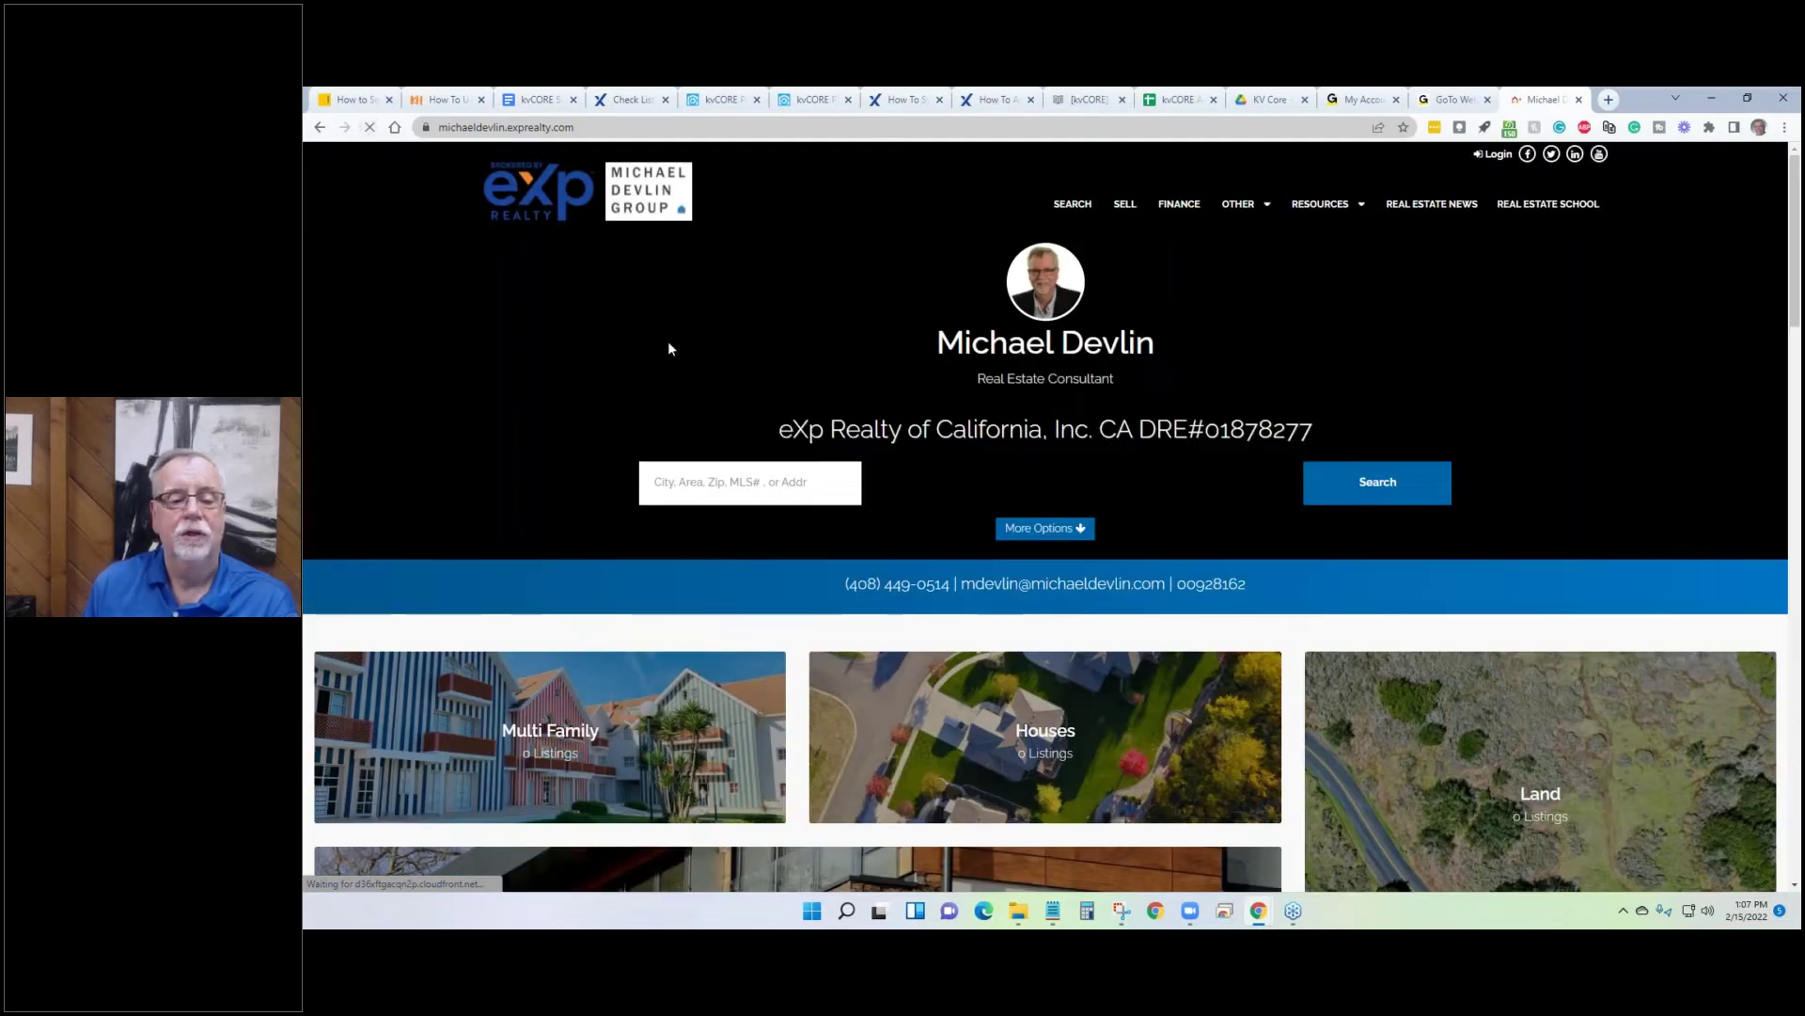
pyautogui.scroll(-2, 667, 343)
pyautogui.scroll(-15, 808, 545)
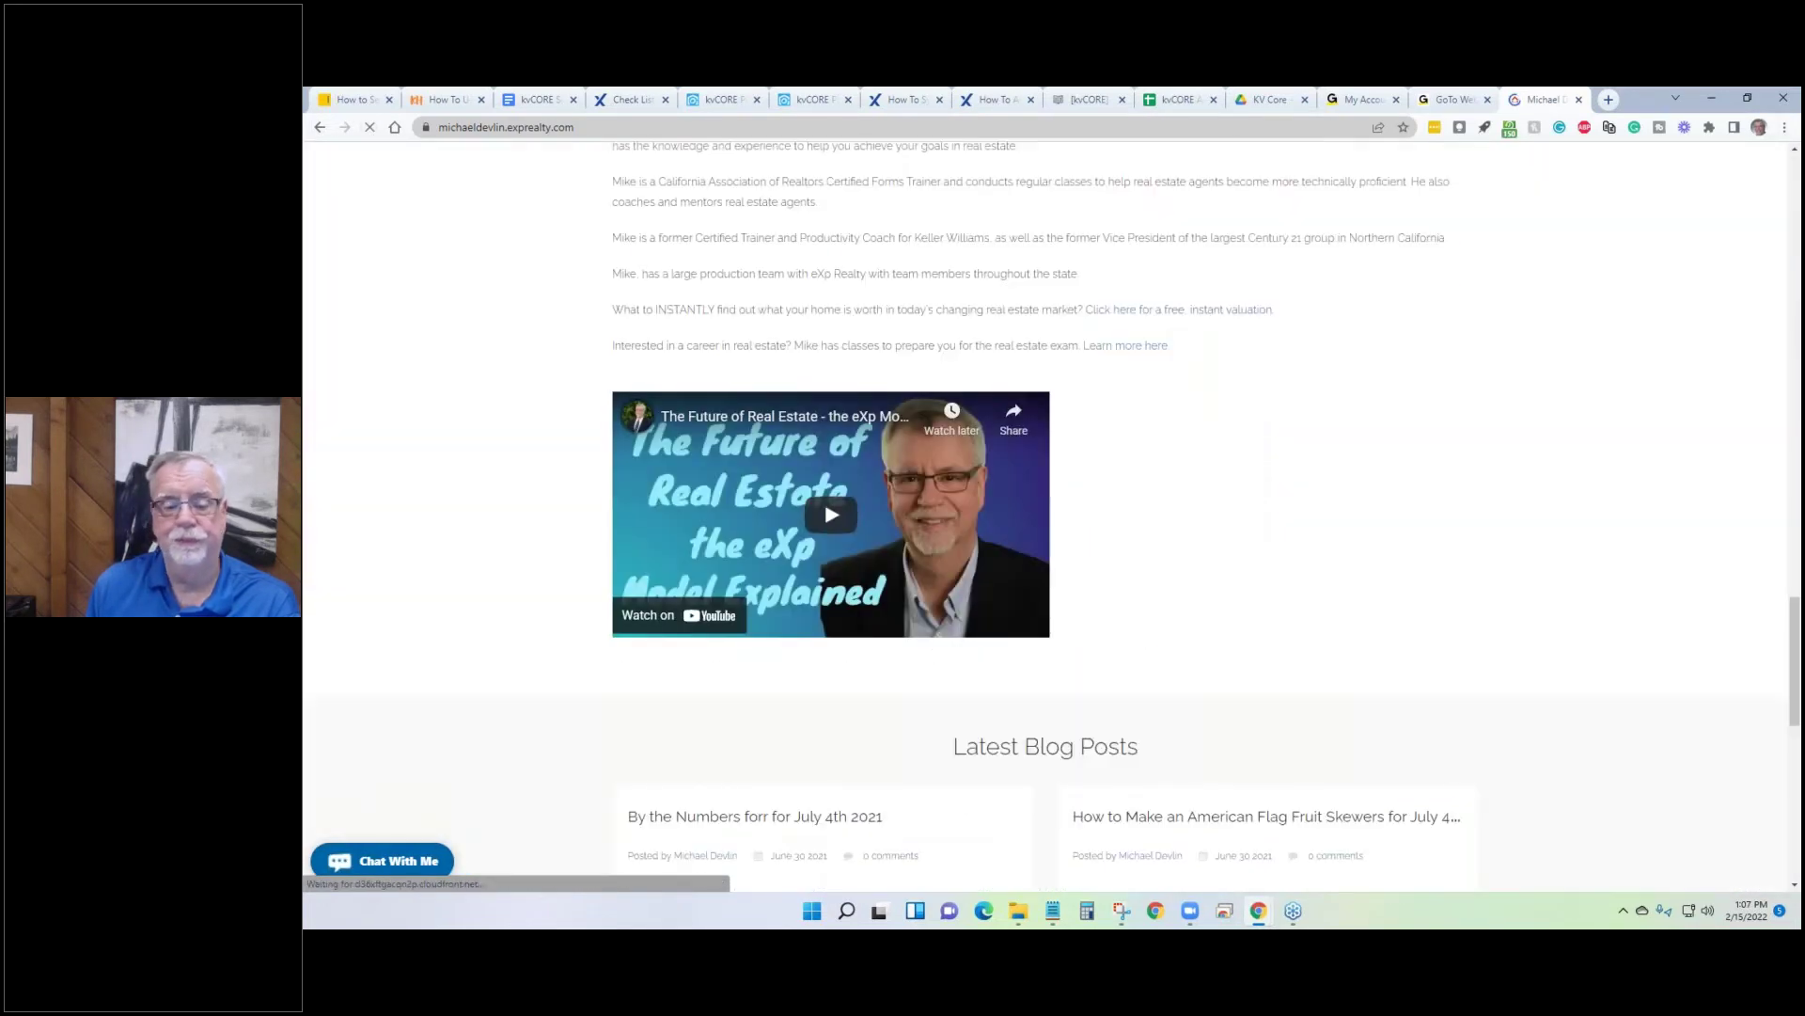
pyautogui.scroll(3, 814, 548)
pyautogui.moveTo(652, 544); pyautogui.dragTo(640, 547)
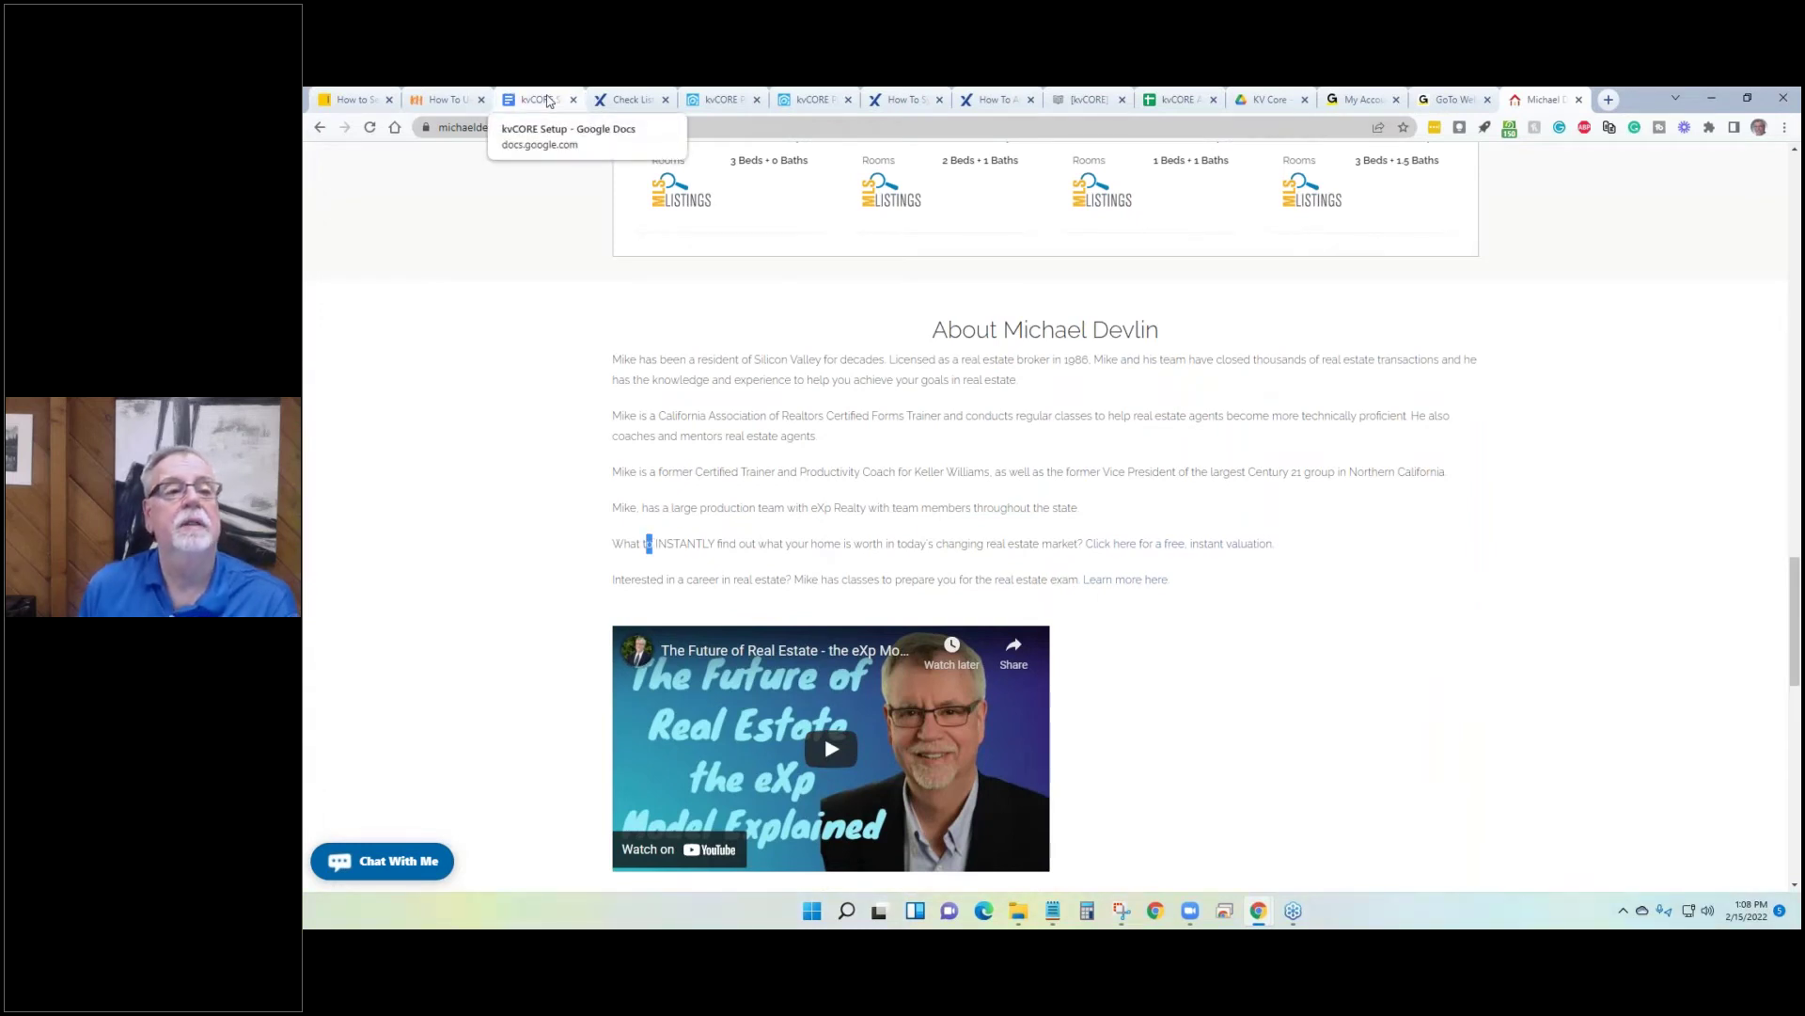
# Check the saved About Me text in the kvCORE profile against the public website, reloading the site once more.
pyautogui.click(720, 100)
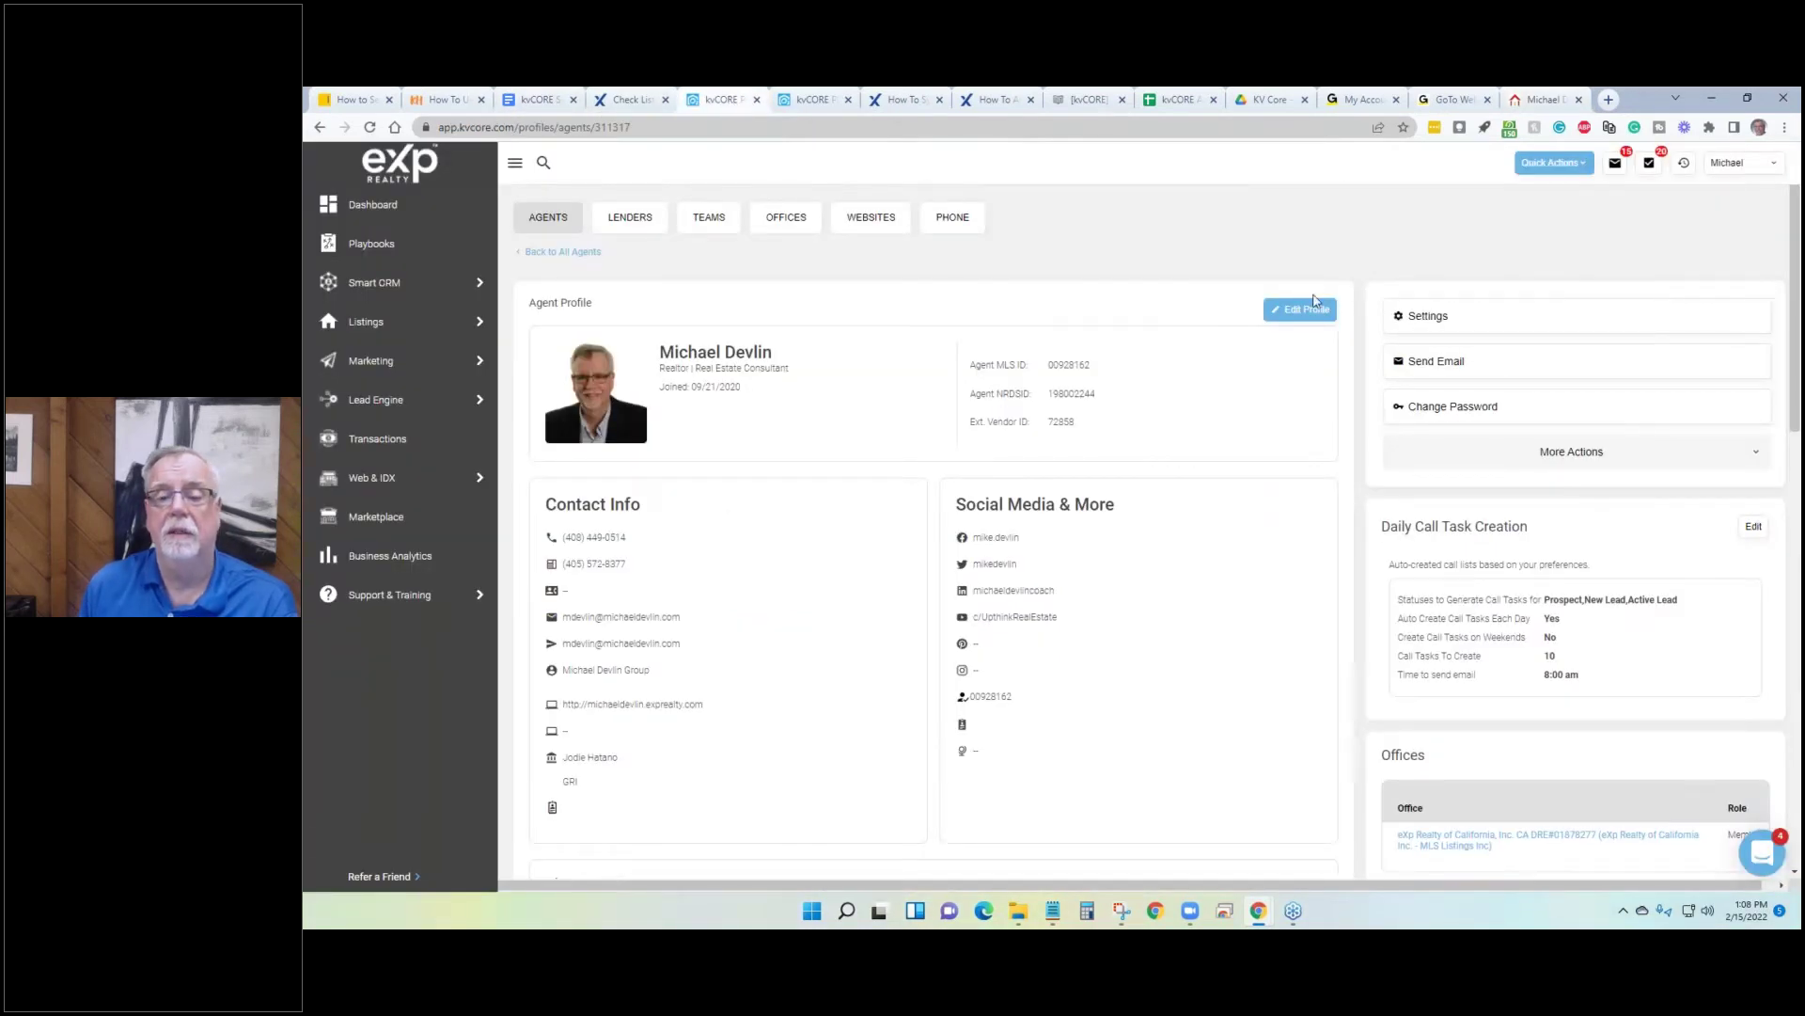
pyautogui.scroll(-7, 1065, 462)
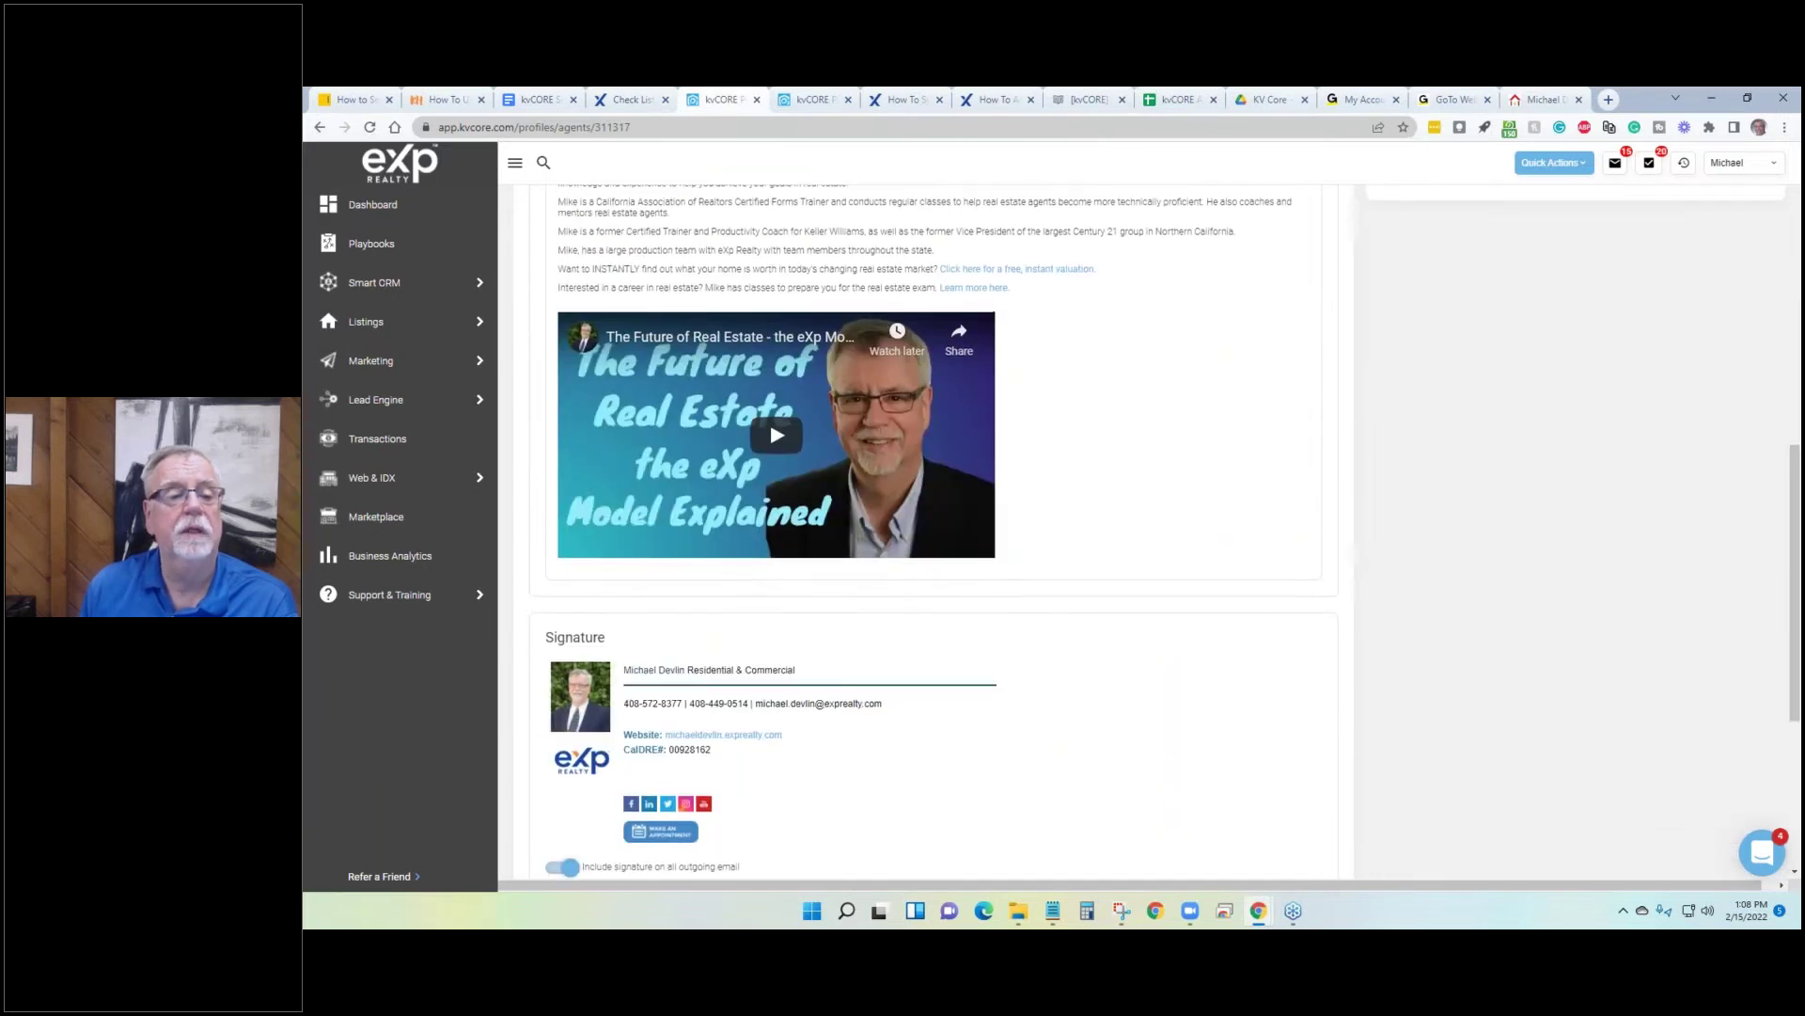
pyautogui.click(1533, 101)
pyautogui.click(371, 128)
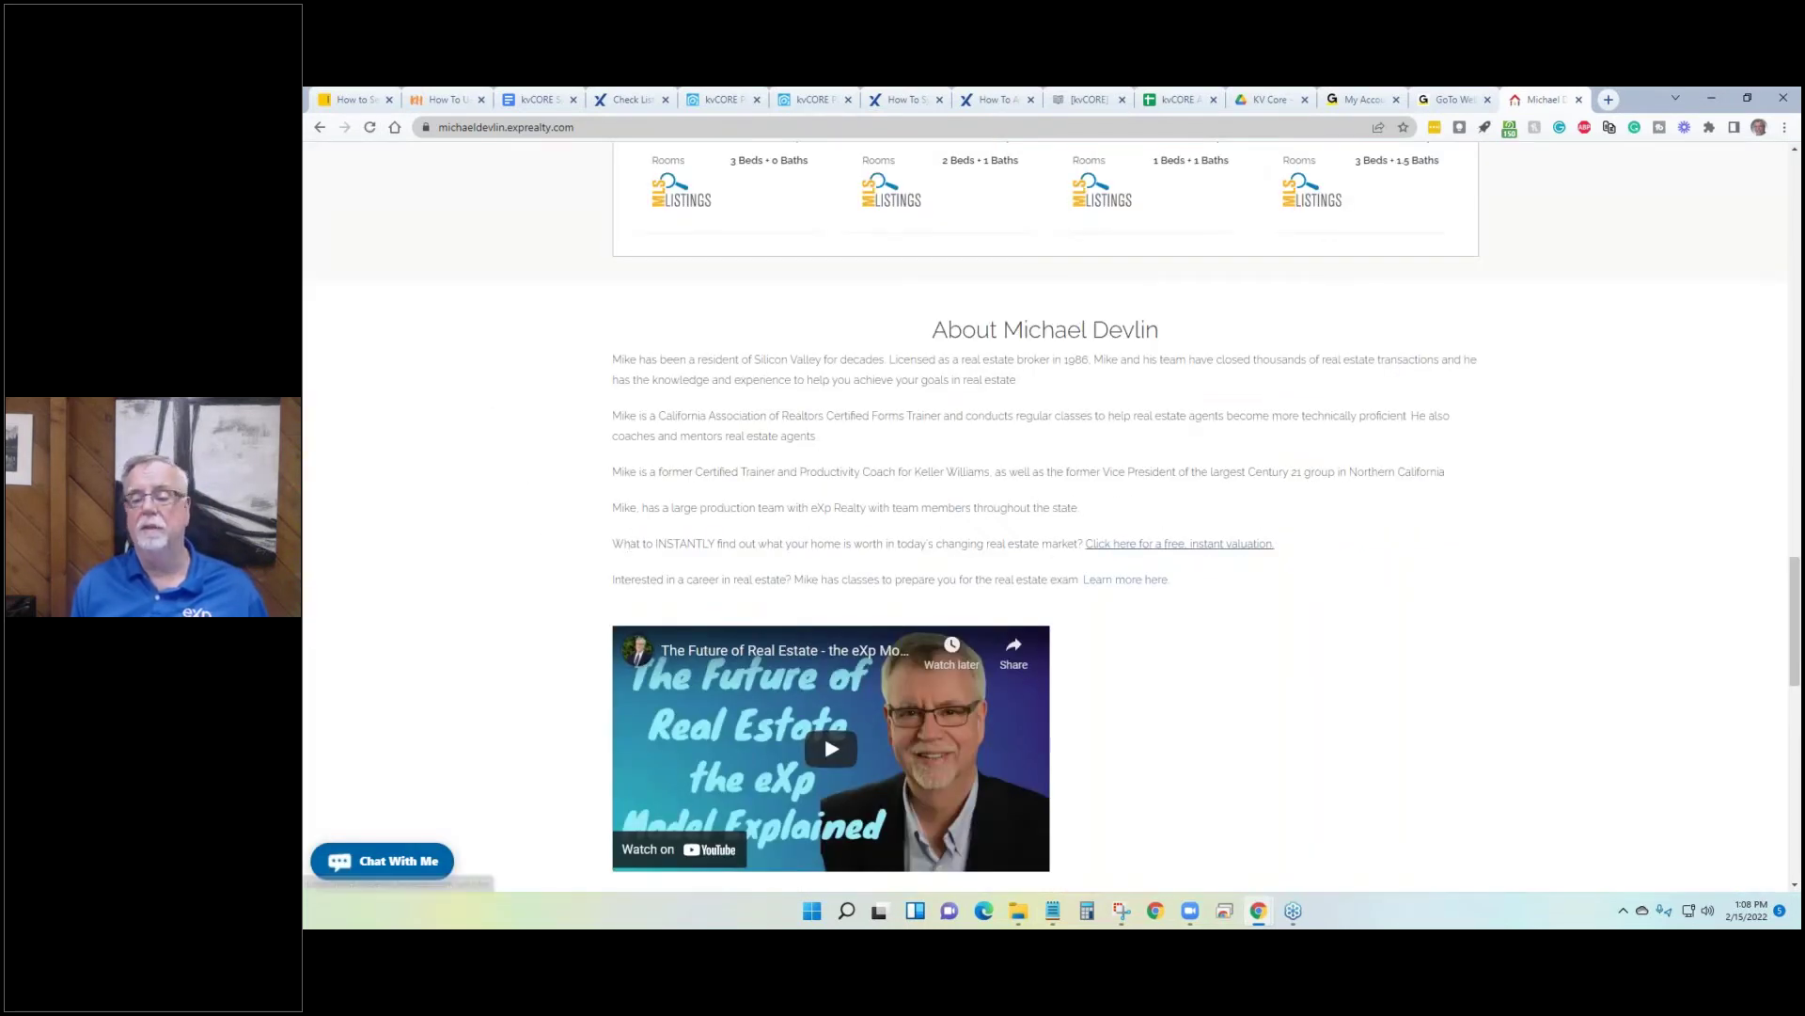
# Follow the biography's "Click here for a free, instant valuation" link to view its page, and return to the About section.
pyautogui.click(1173, 545)
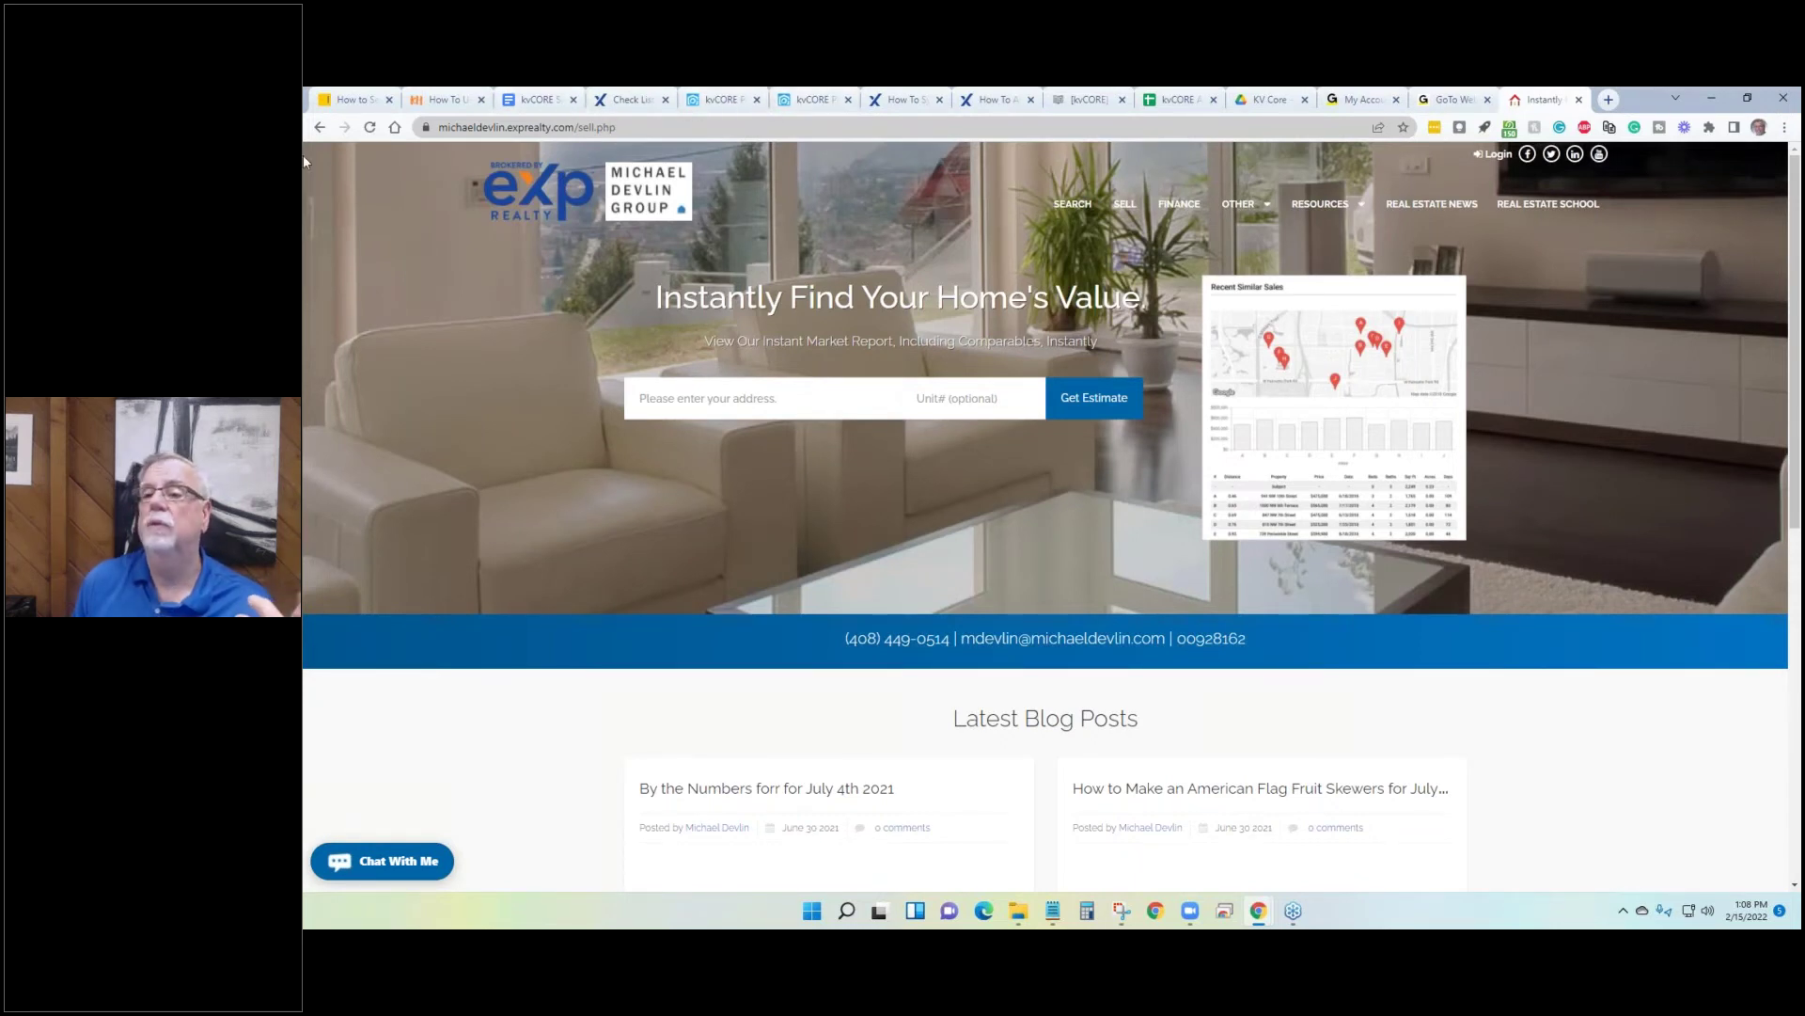
pyautogui.click(321, 128)
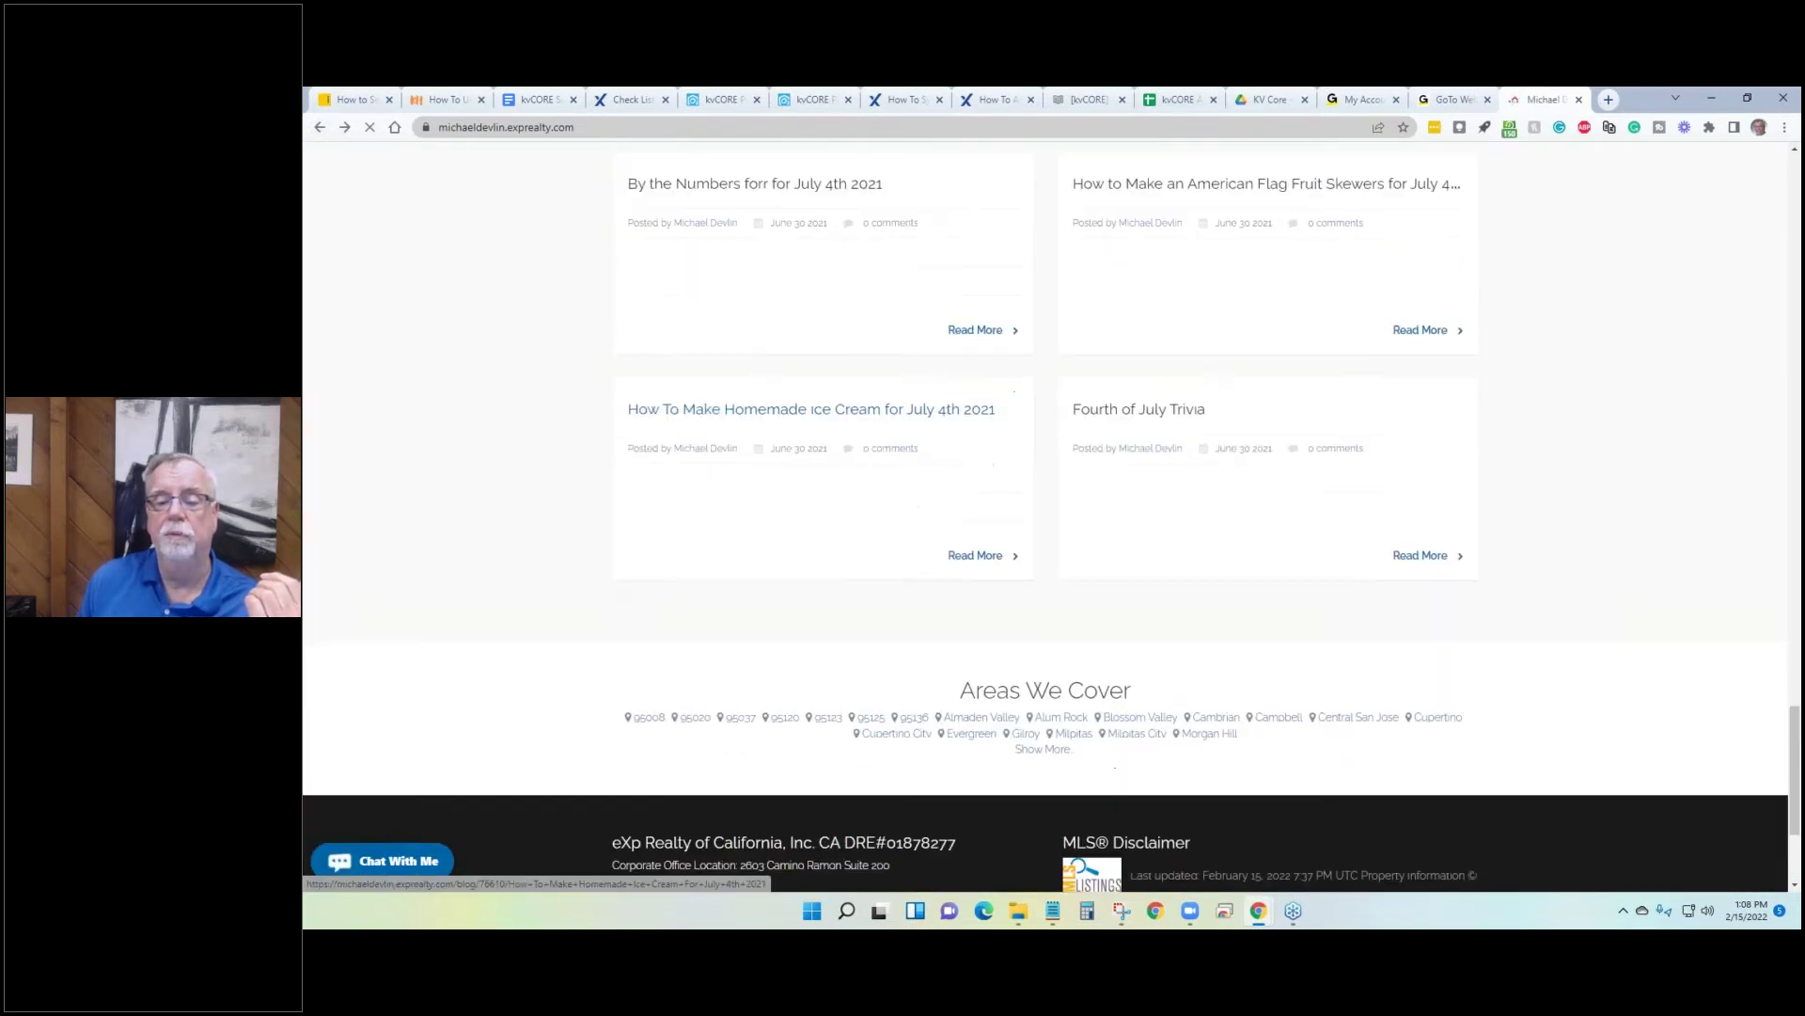
pyautogui.scroll(5, 970, 480)
pyautogui.scroll(5, 970, 480)
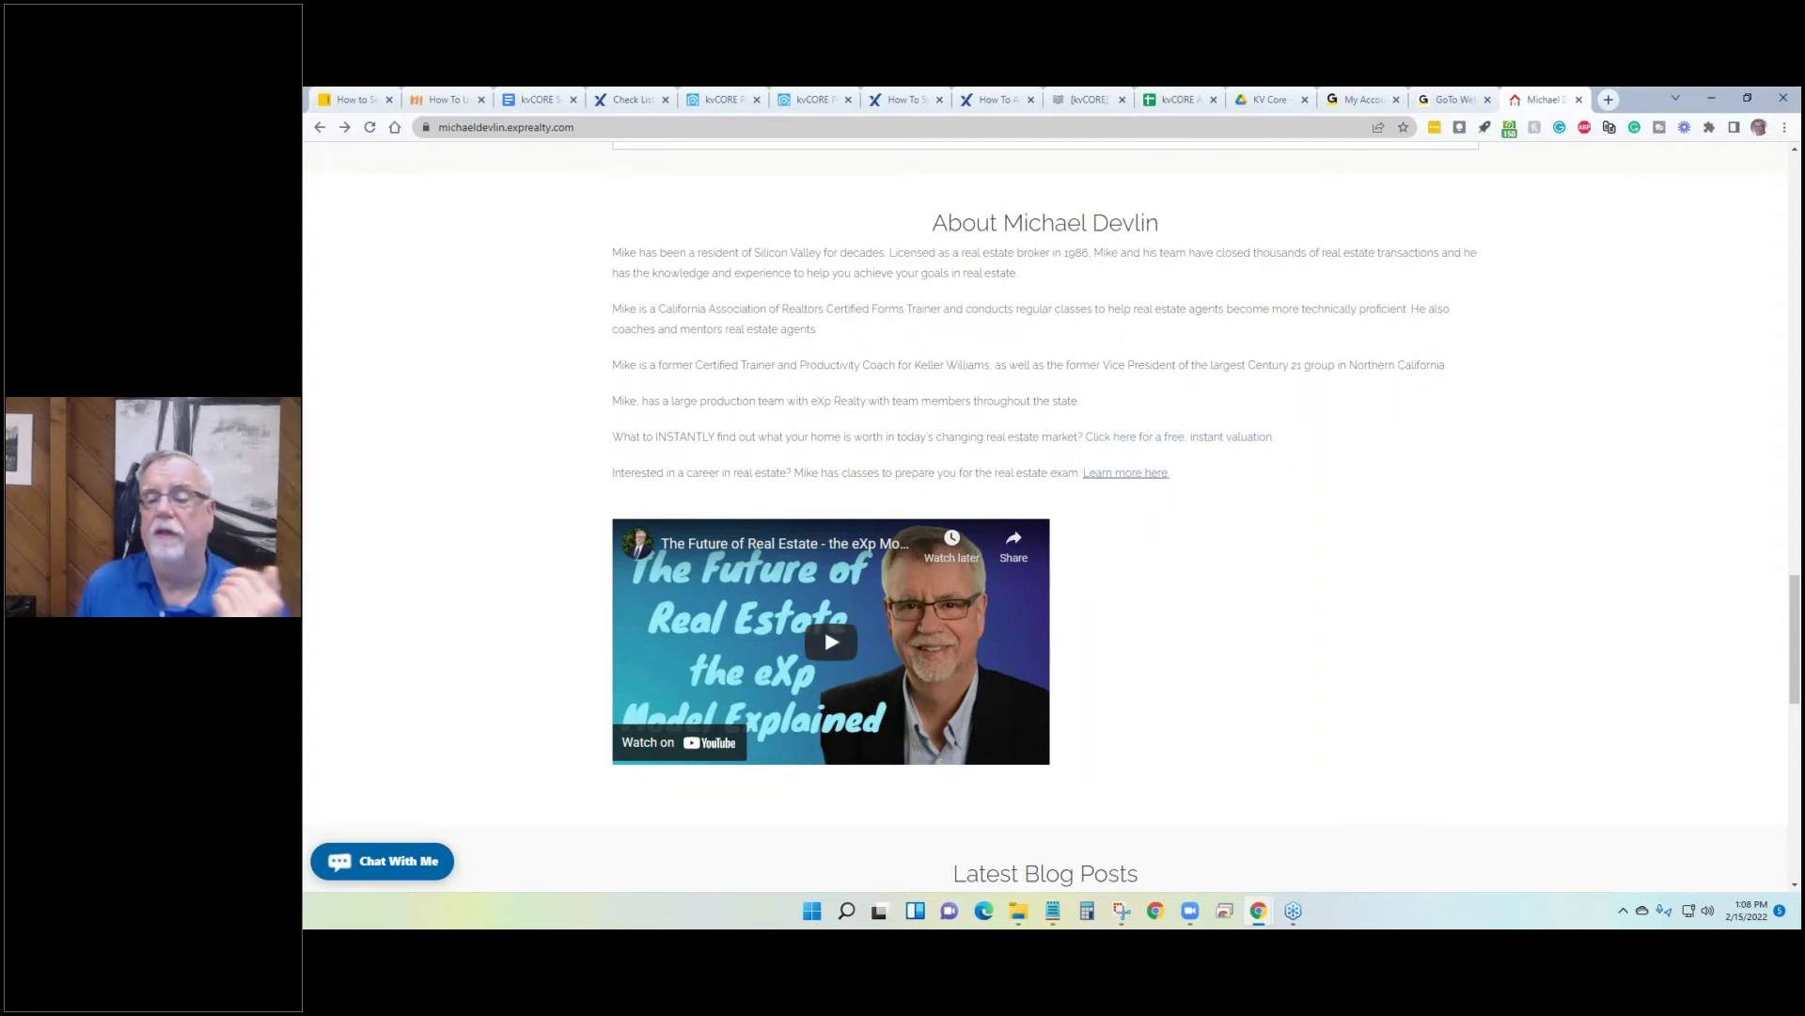
pyautogui.scroll(3, 827, 611)
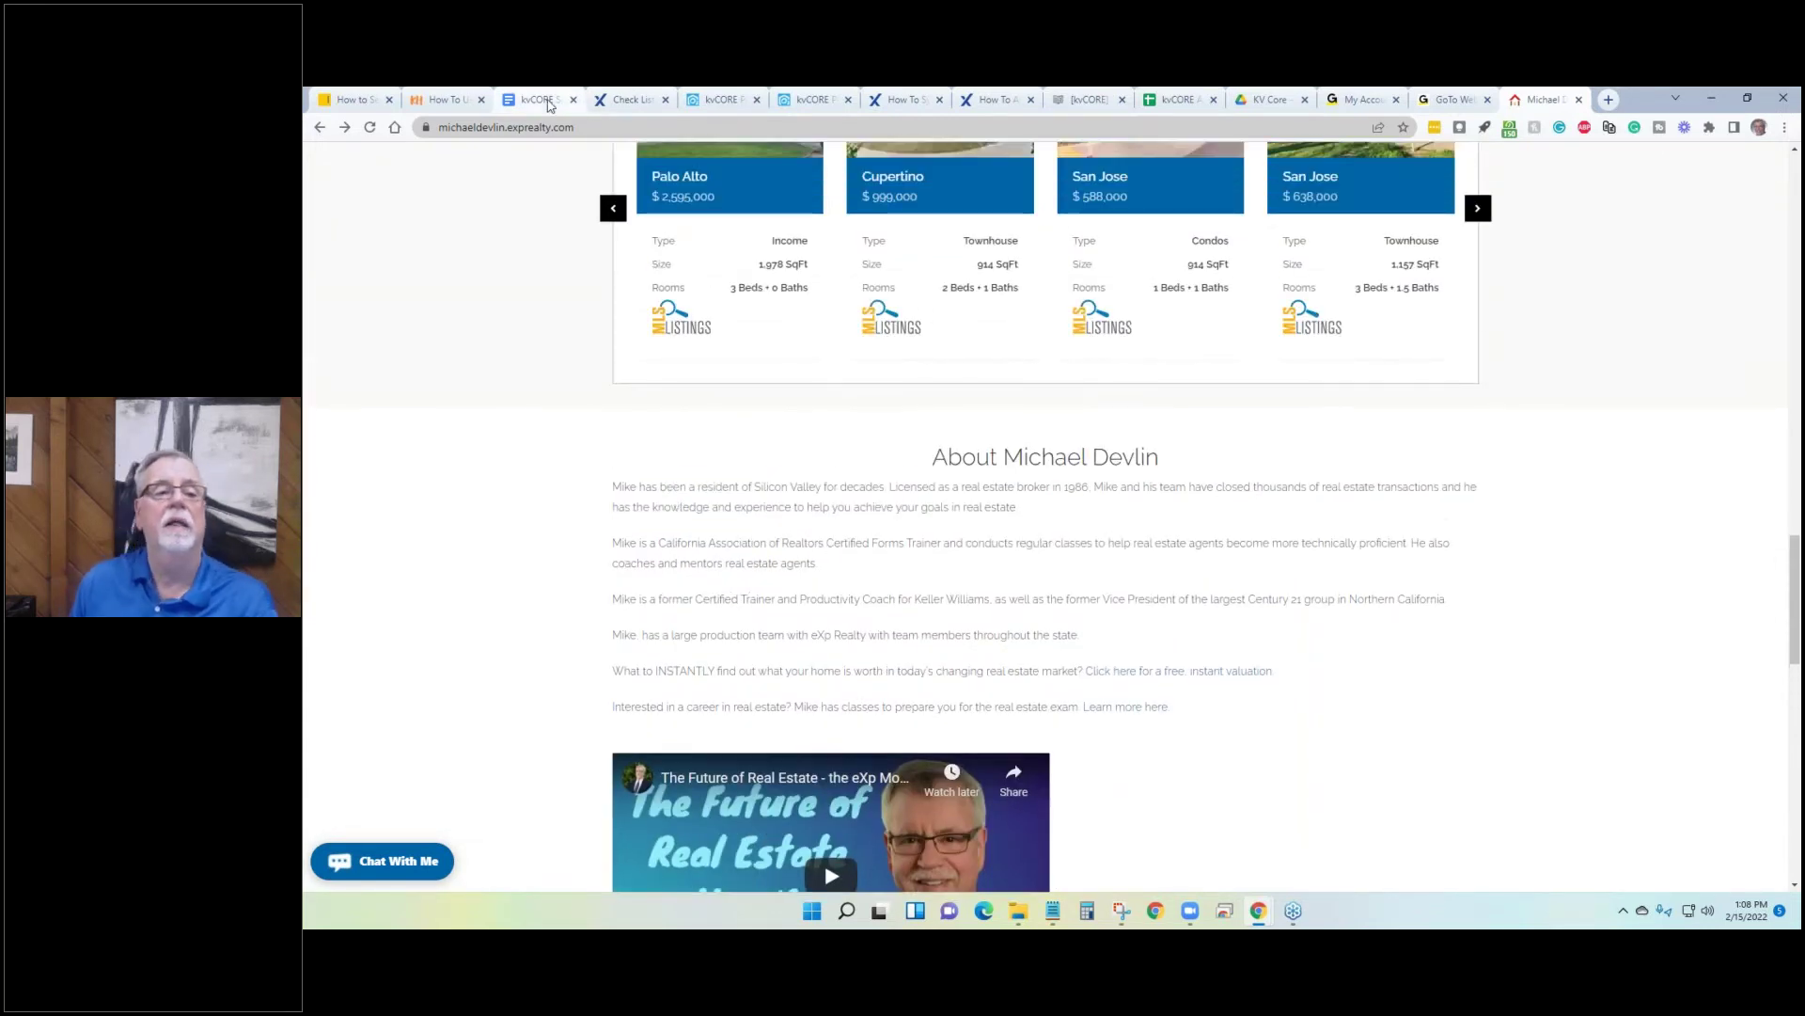
# Switch to the kvCORE profile and review its About Me, Signature and information-only sections such as Credentials and Education.
pyautogui.click(704, 106)
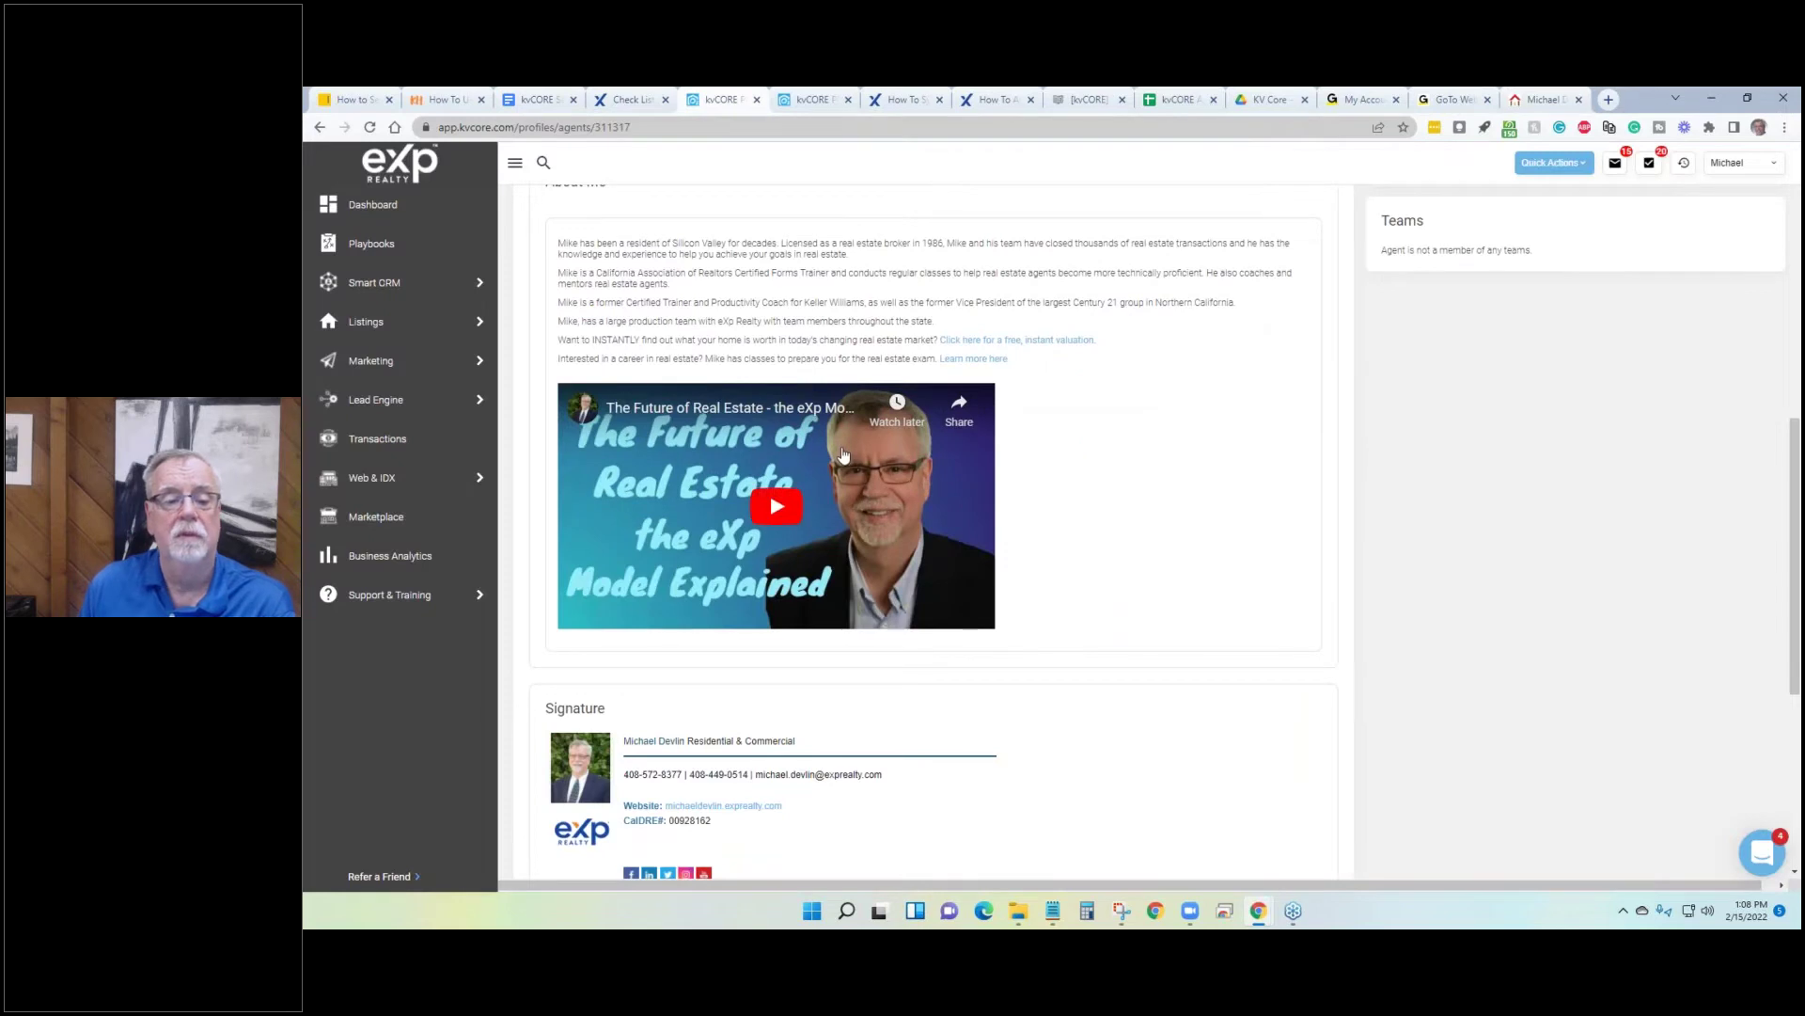
pyautogui.scroll(3, 838, 455)
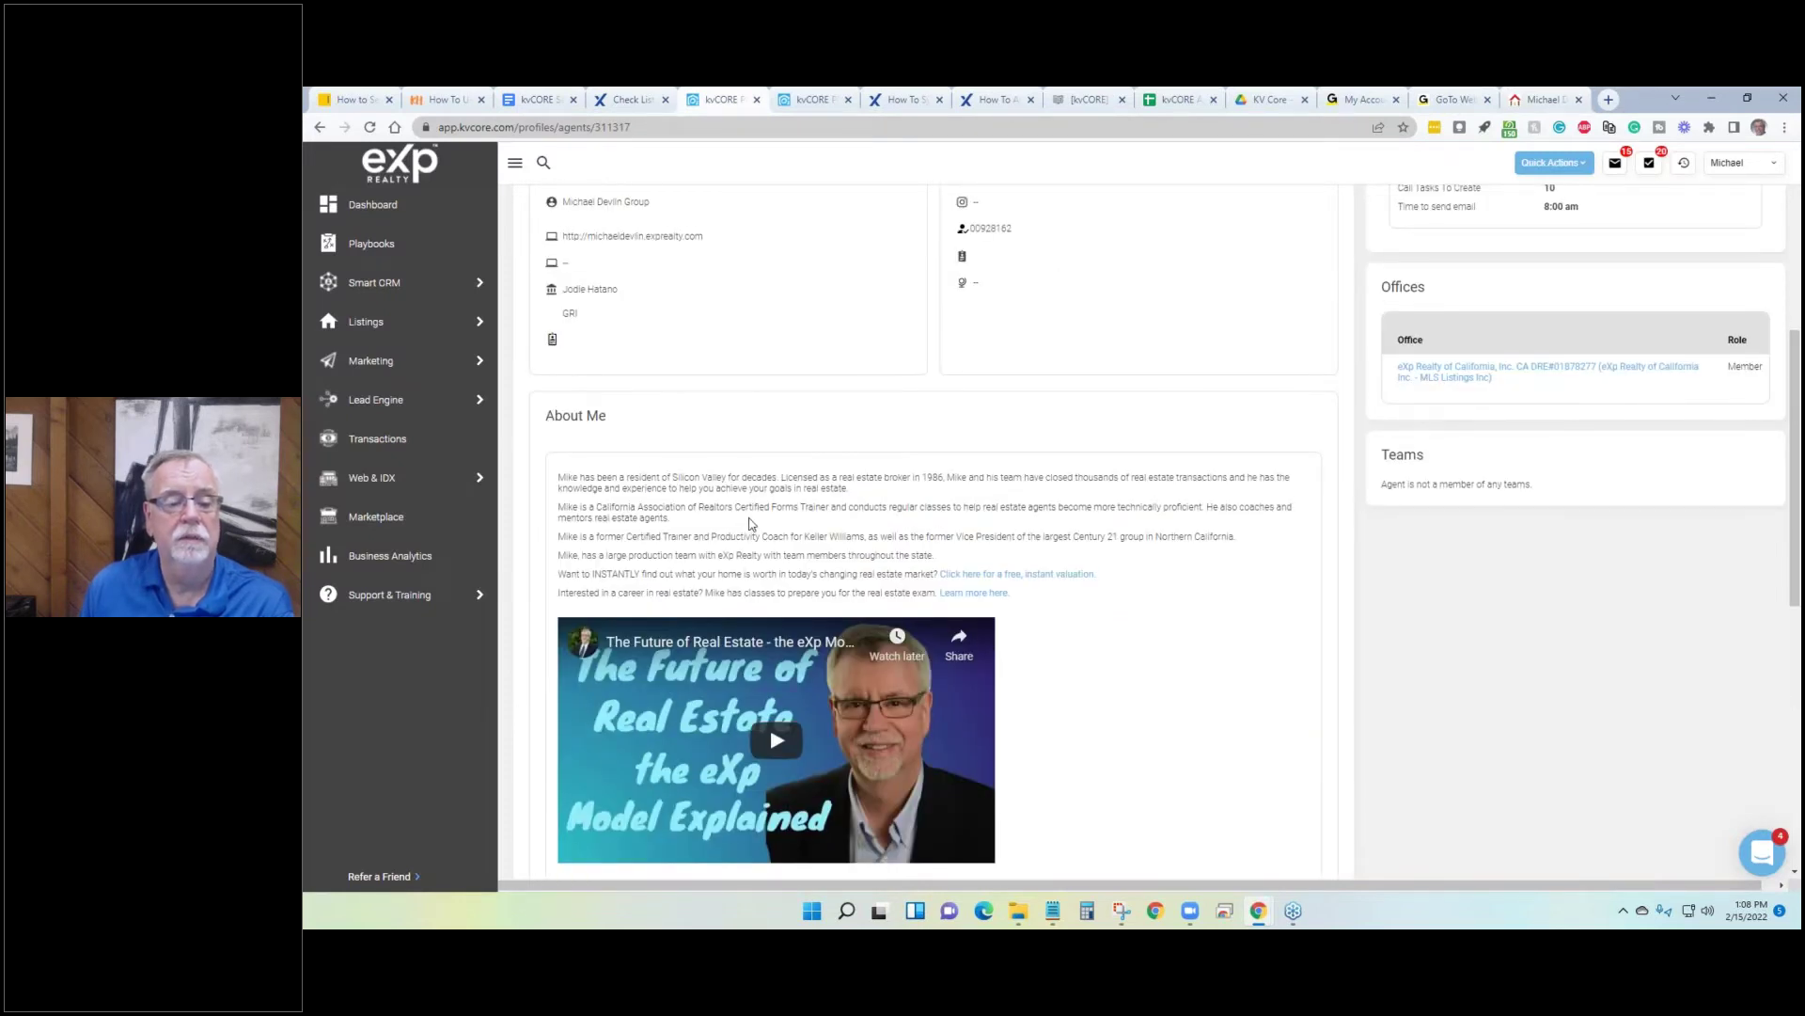
pyautogui.scroll(-7, 1088, 471)
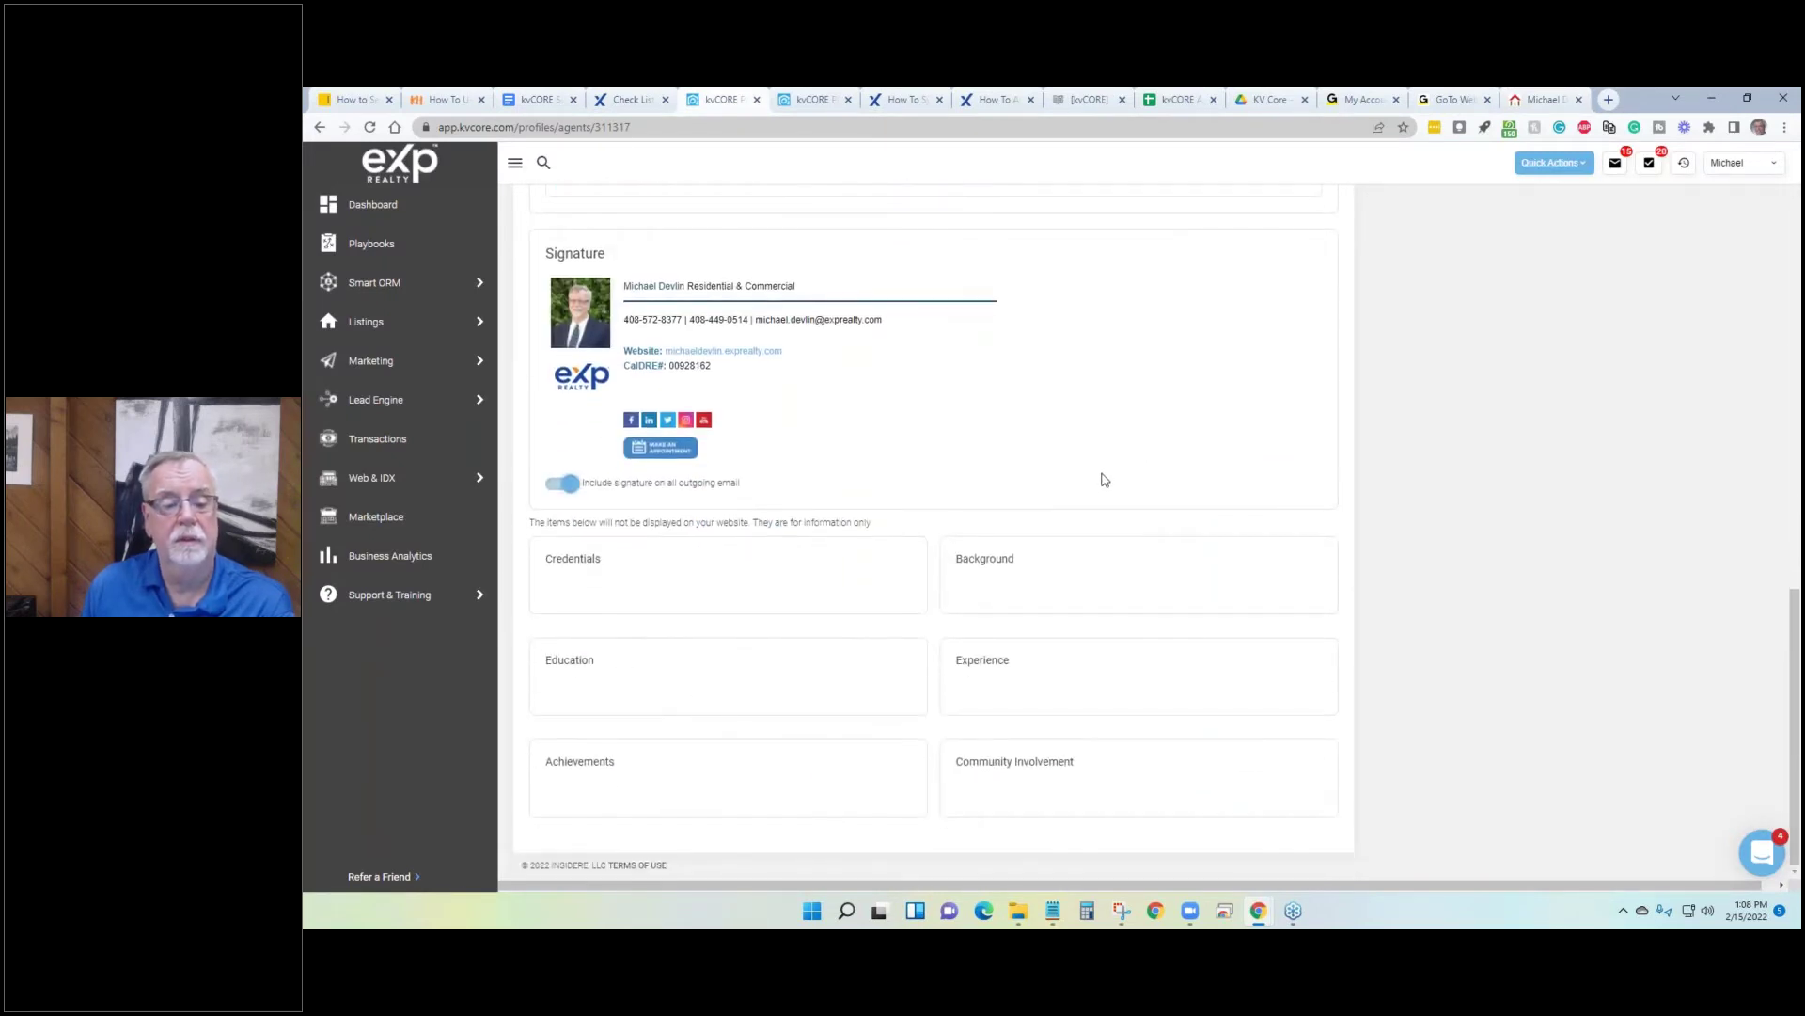
pyautogui.scroll(6, 1099, 472)
pyautogui.scroll(-1, 1094, 470)
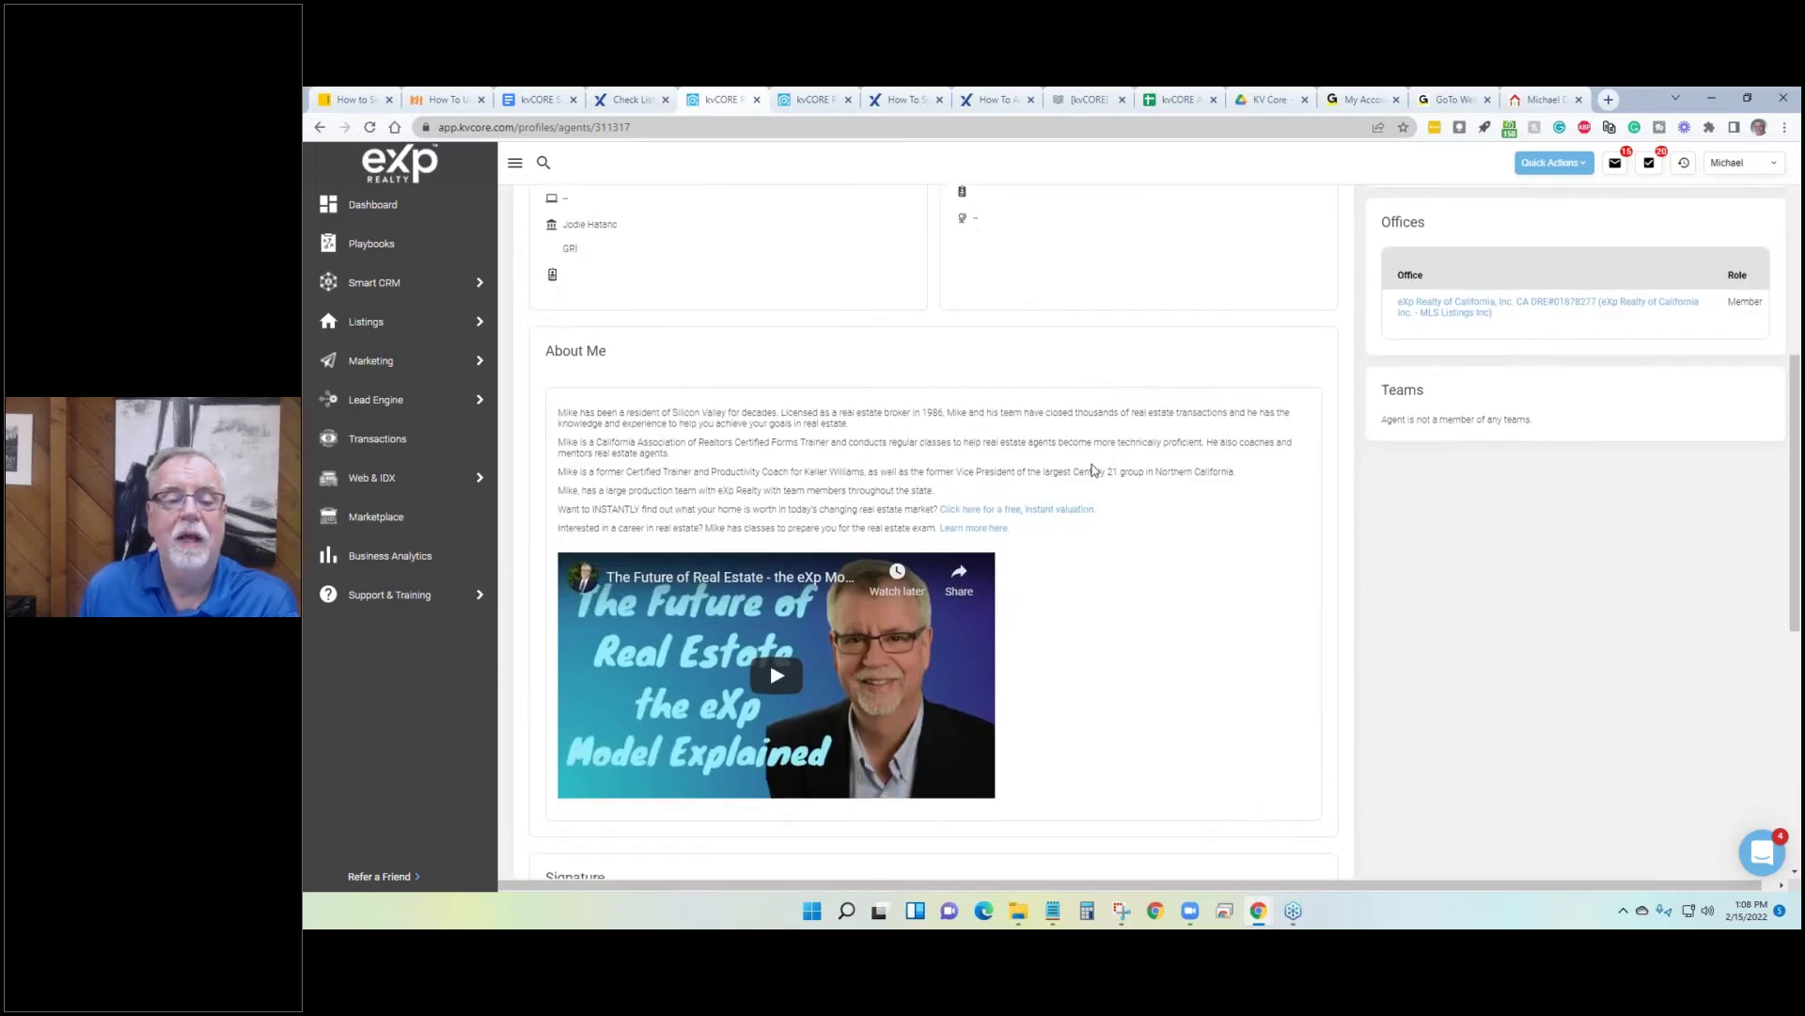
pyautogui.scroll(8, 832, 425)
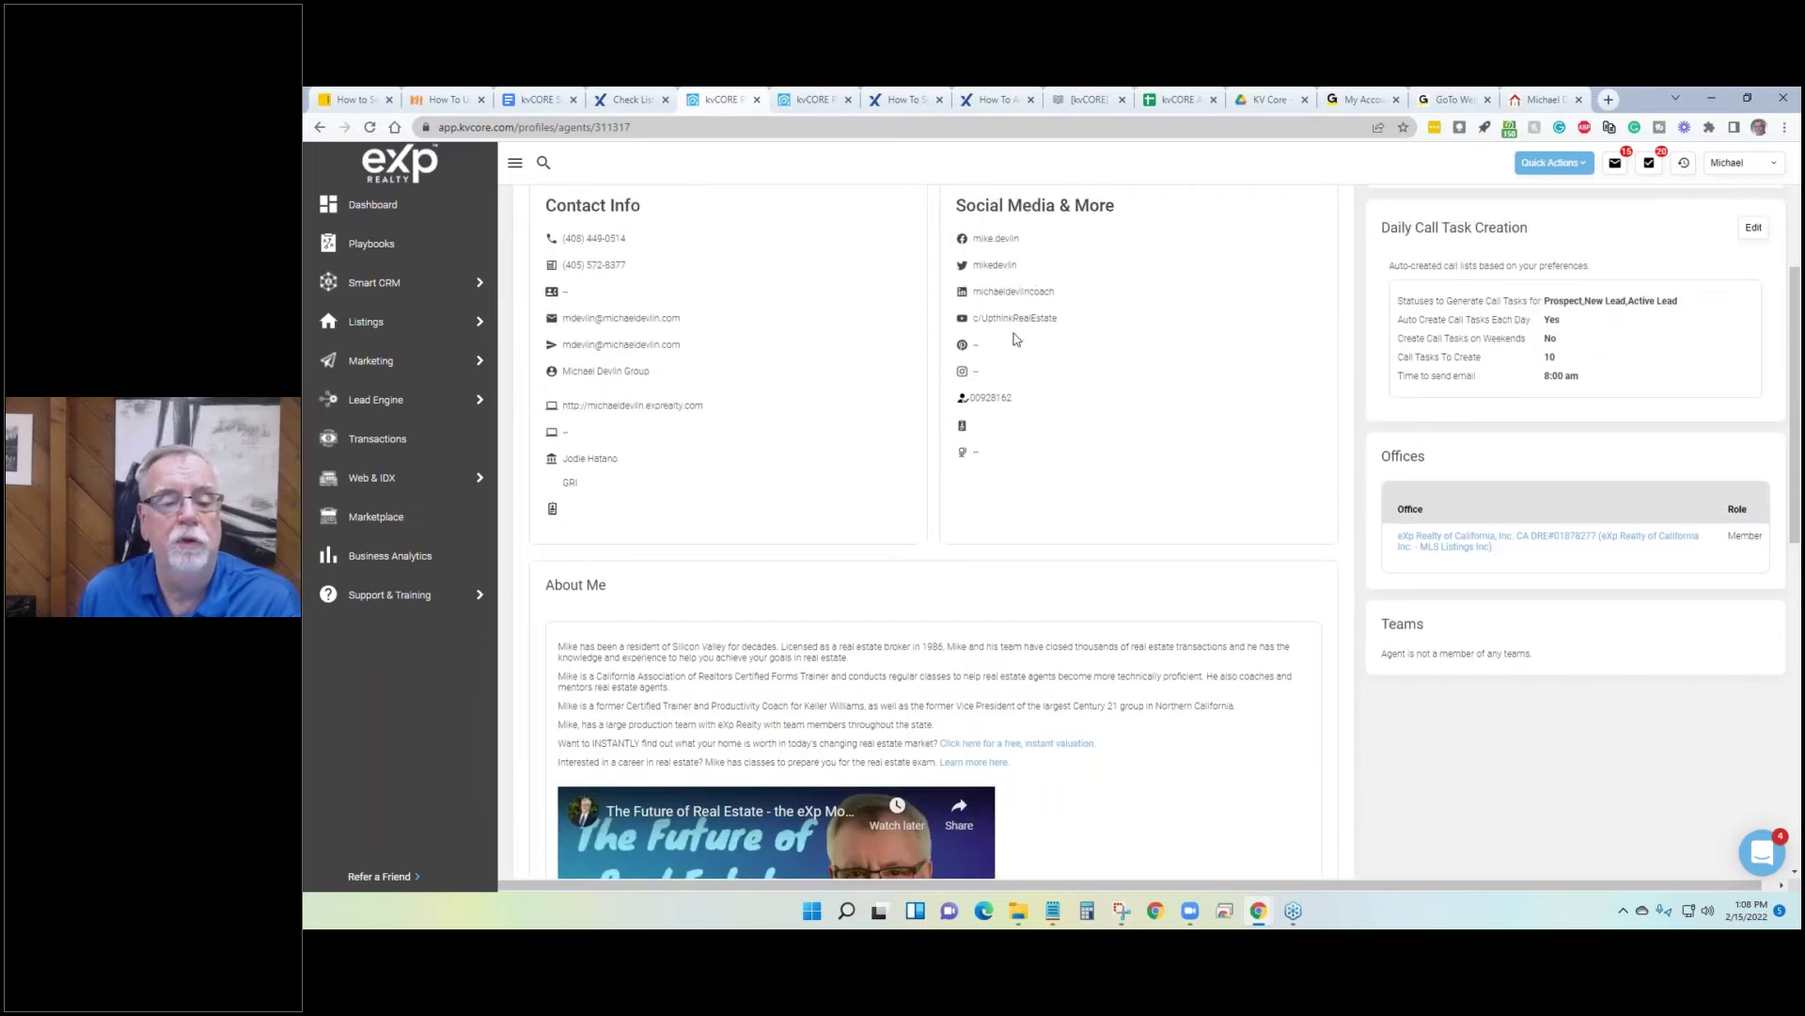
# Open the agent profile for editing and examine the About Me biography's source code and embedded video, leaving the code unedited.
pyautogui.click(1287, 321)
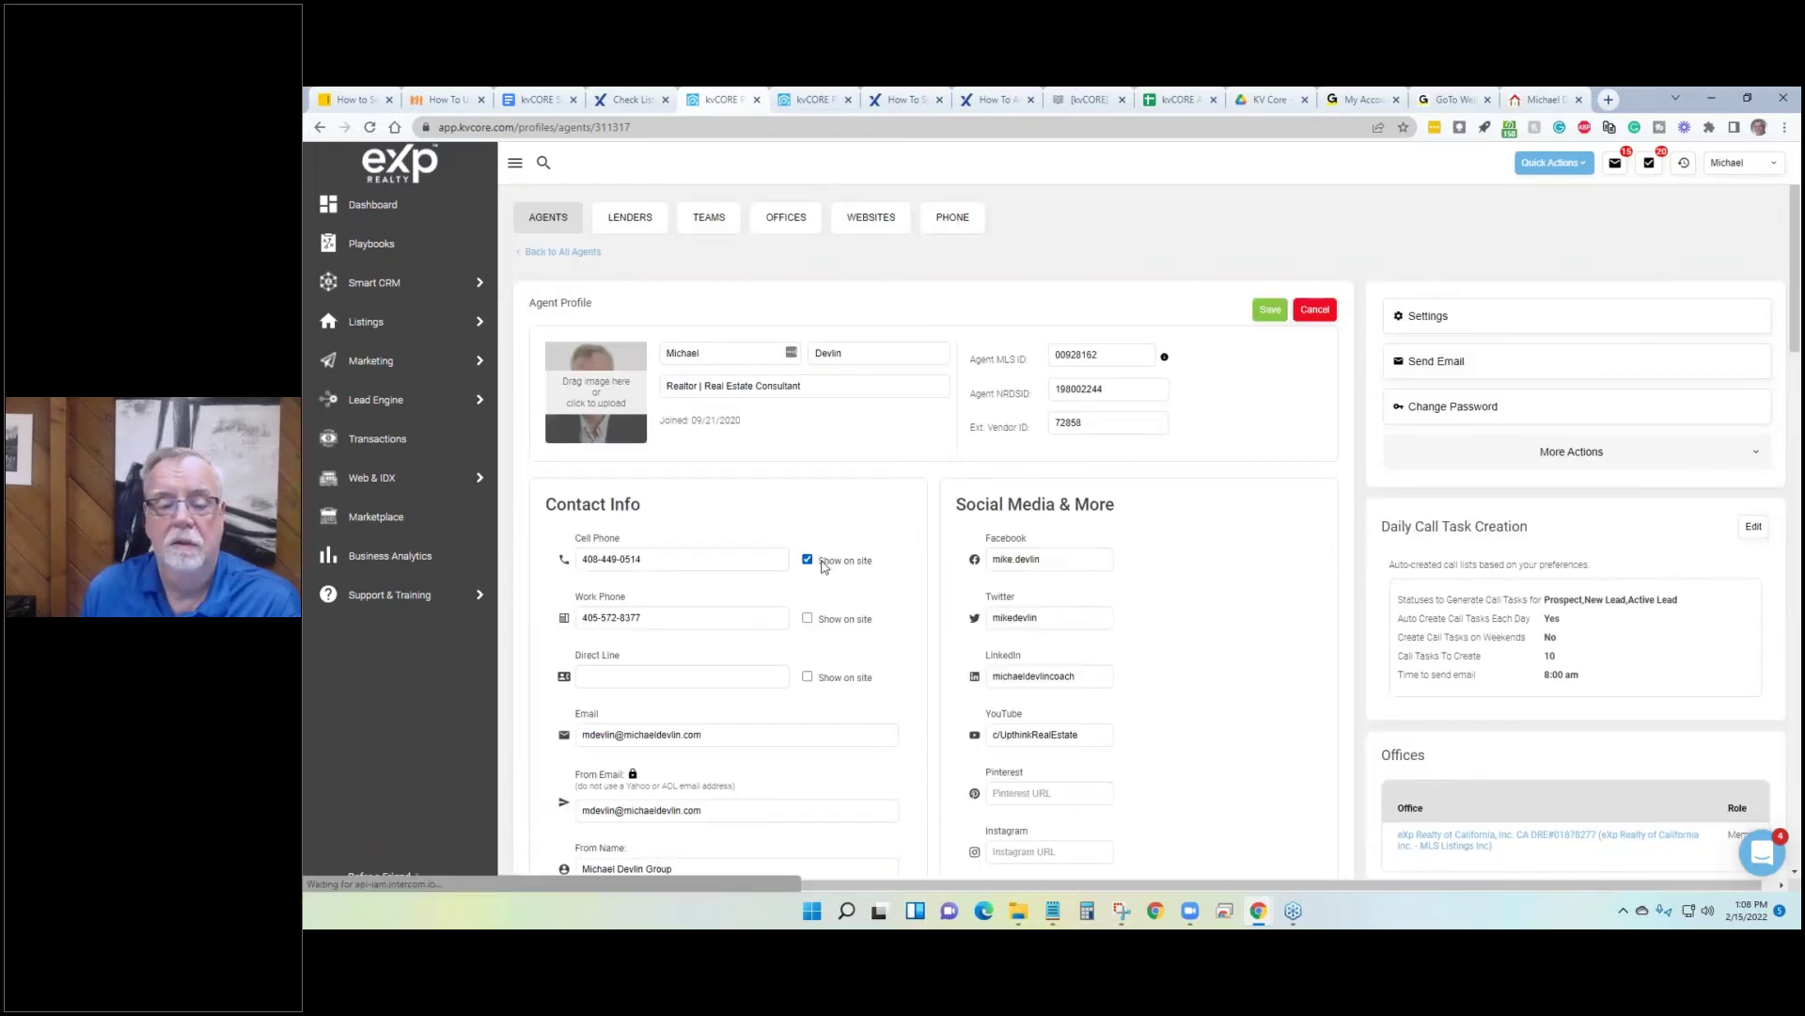
pyautogui.scroll(-12, 820, 564)
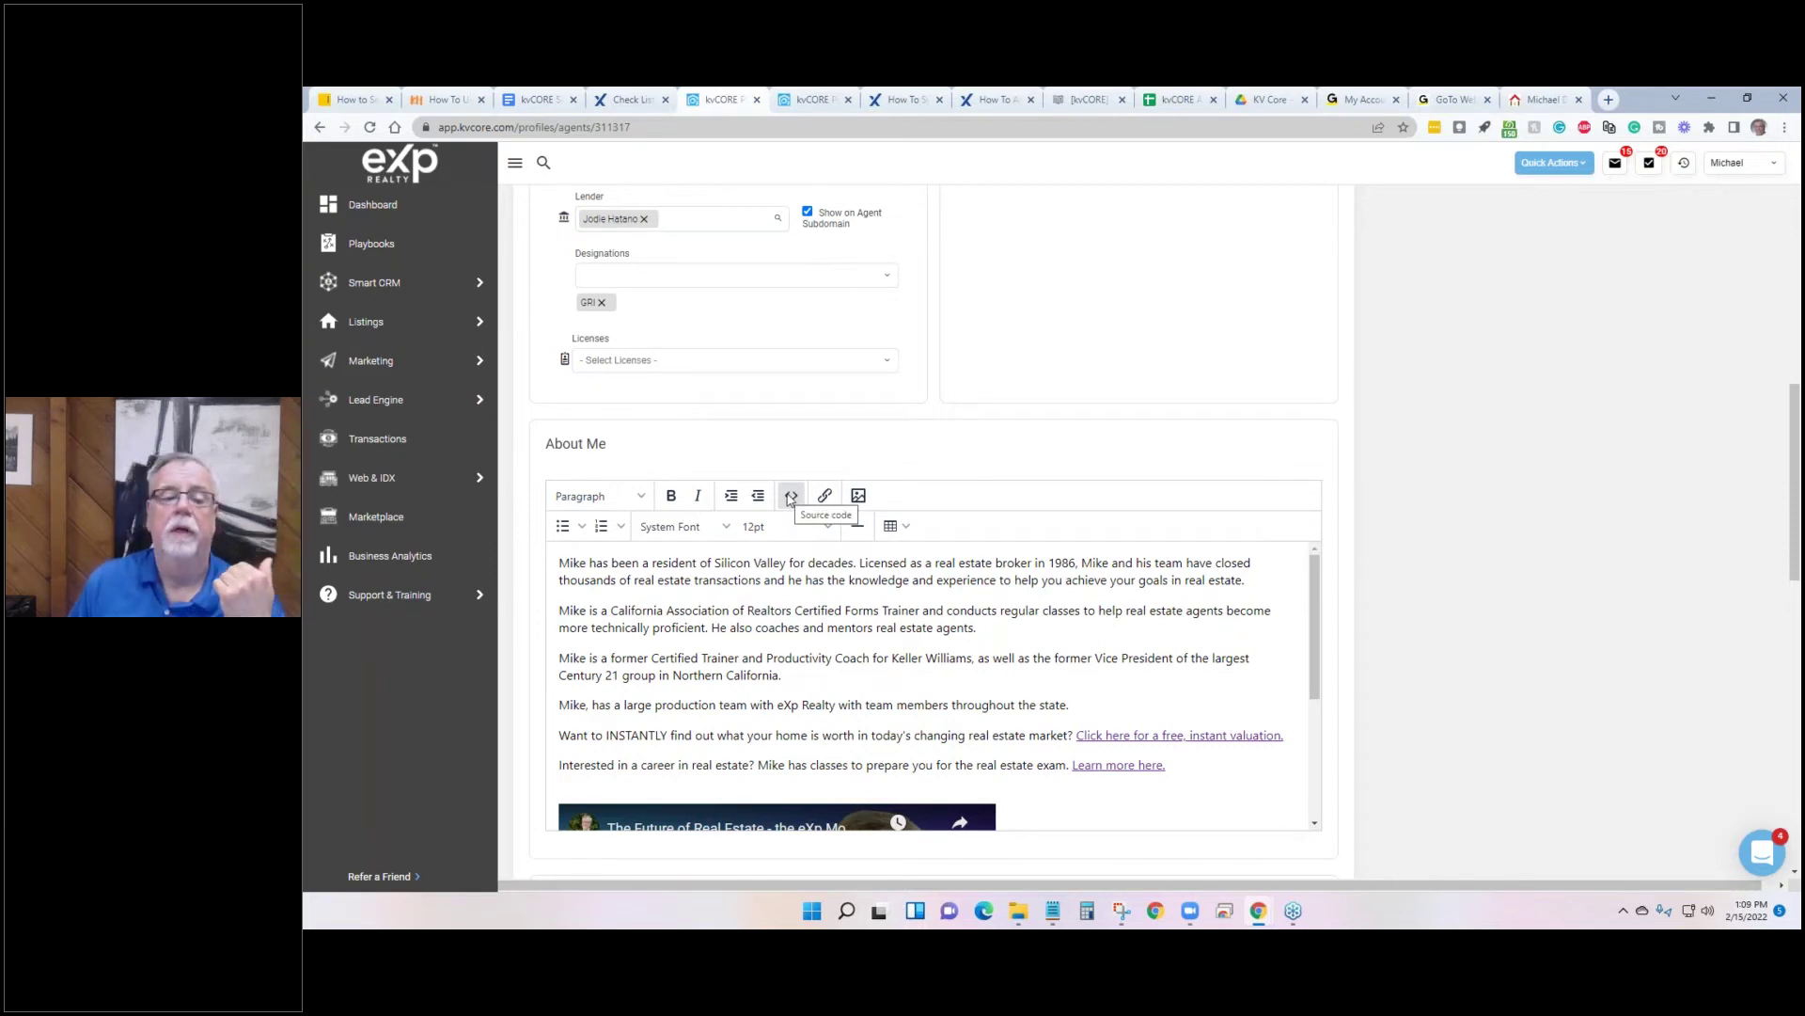
pyautogui.click(791, 496)
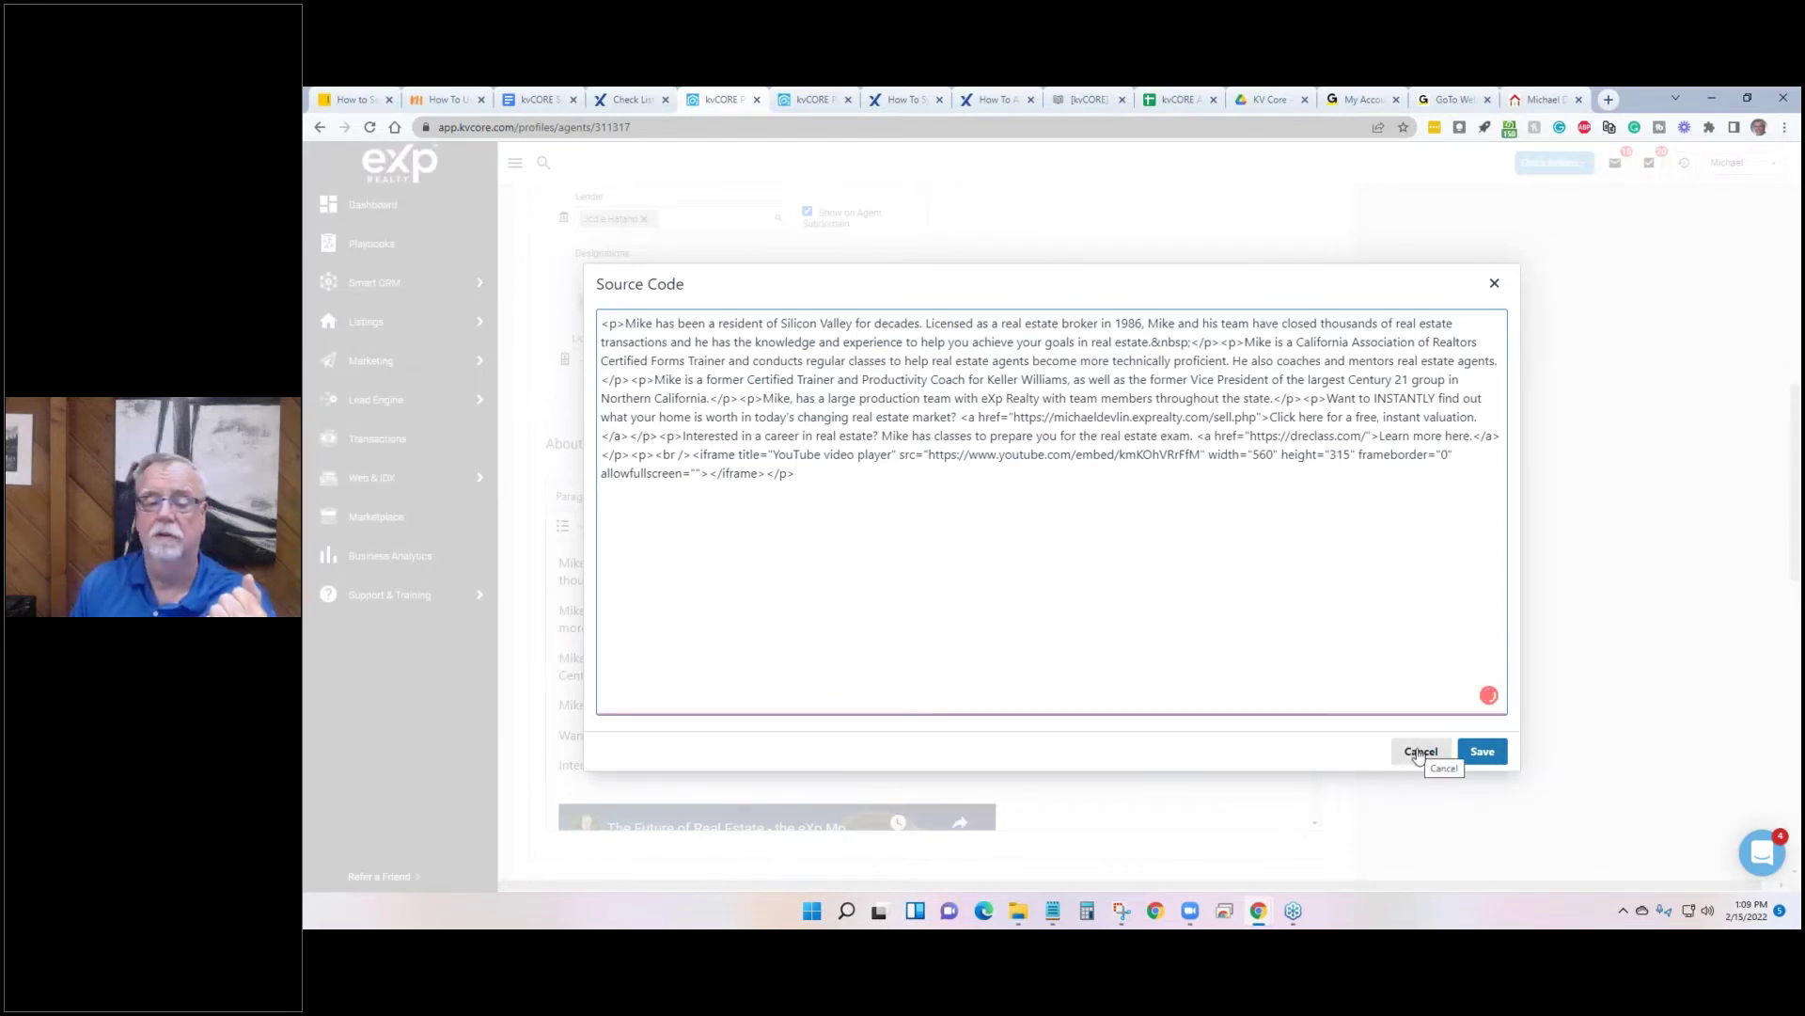
pyautogui.click(1419, 752)
pyautogui.scroll(-5, 798, 613)
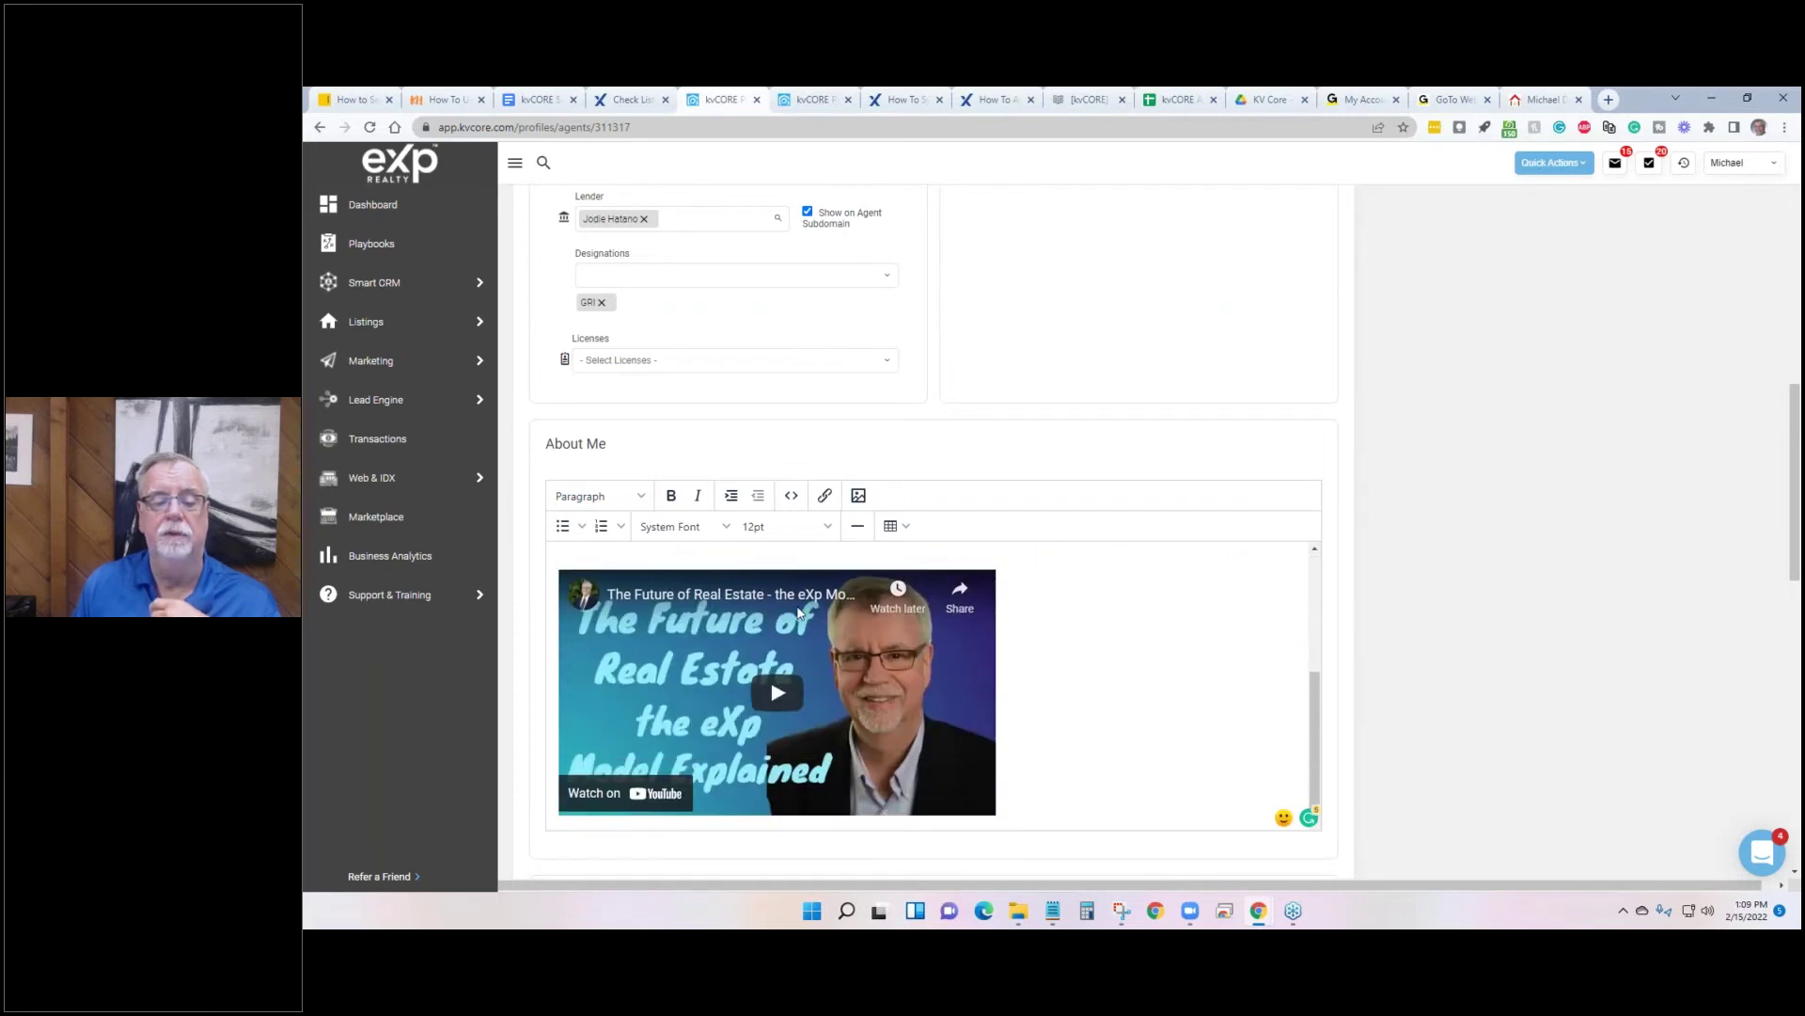
pyautogui.scroll(5, 798, 613)
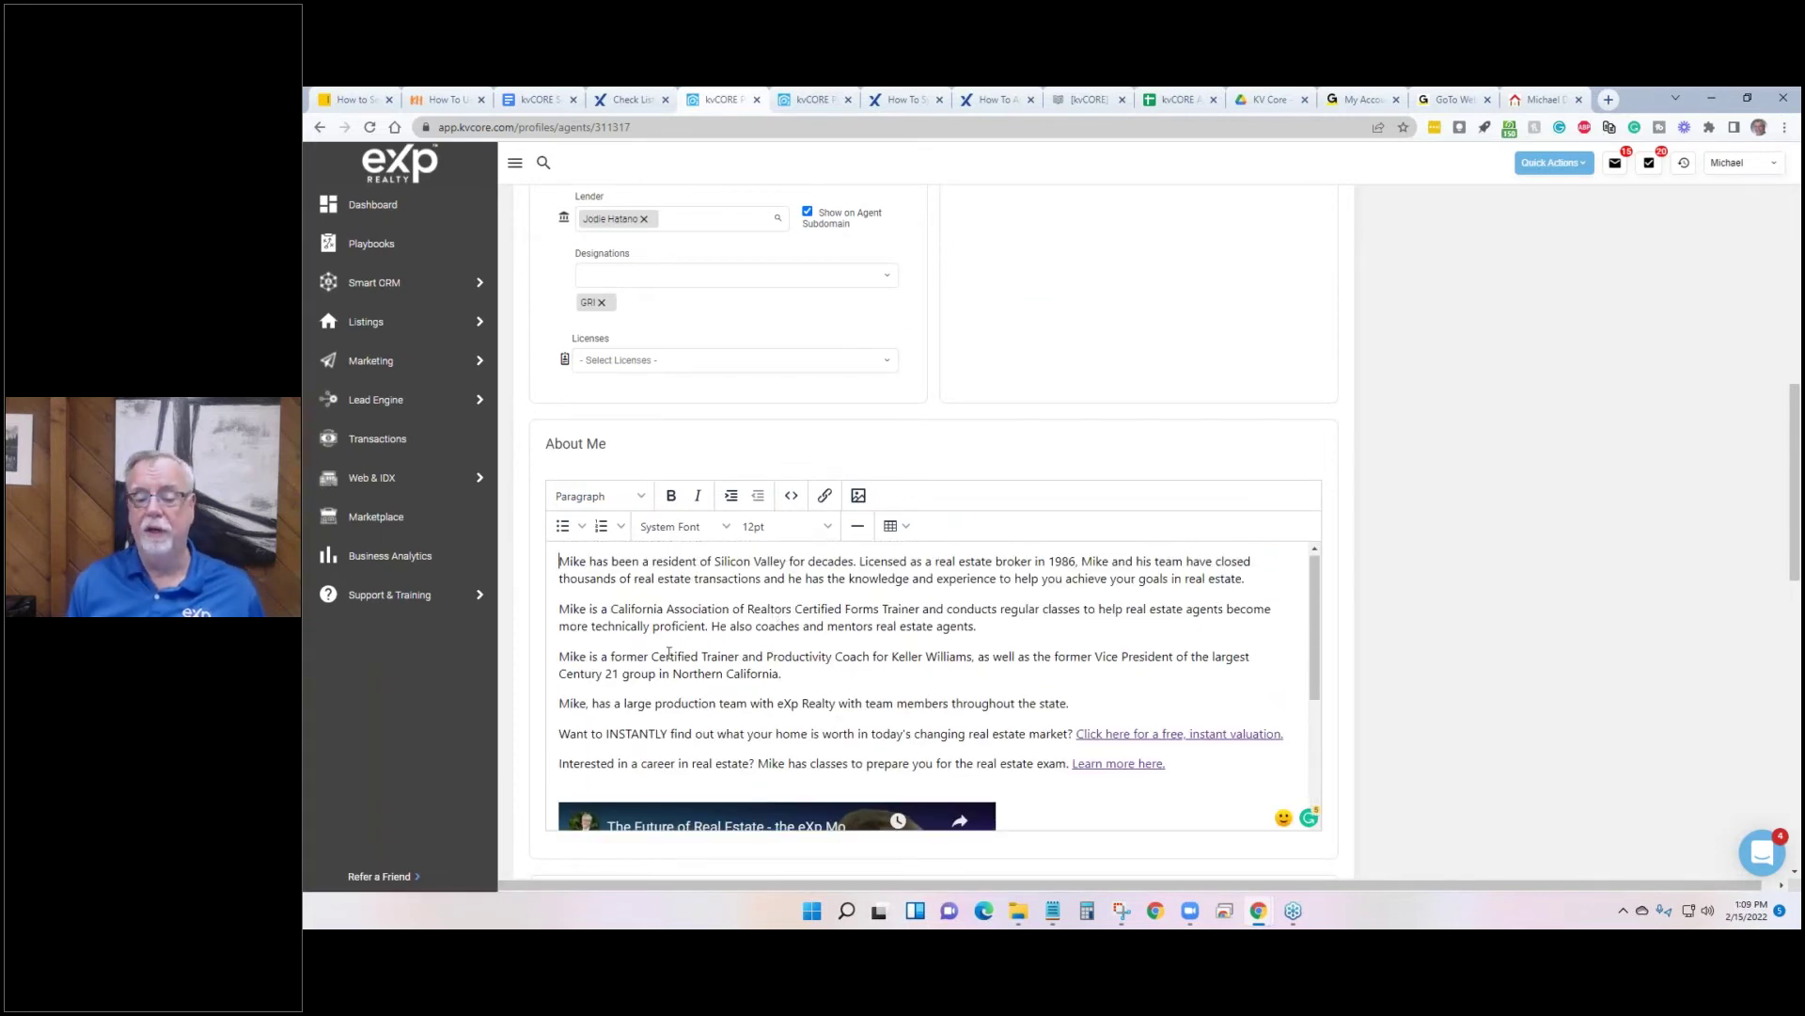
pyautogui.scroll(-3, 668, 652)
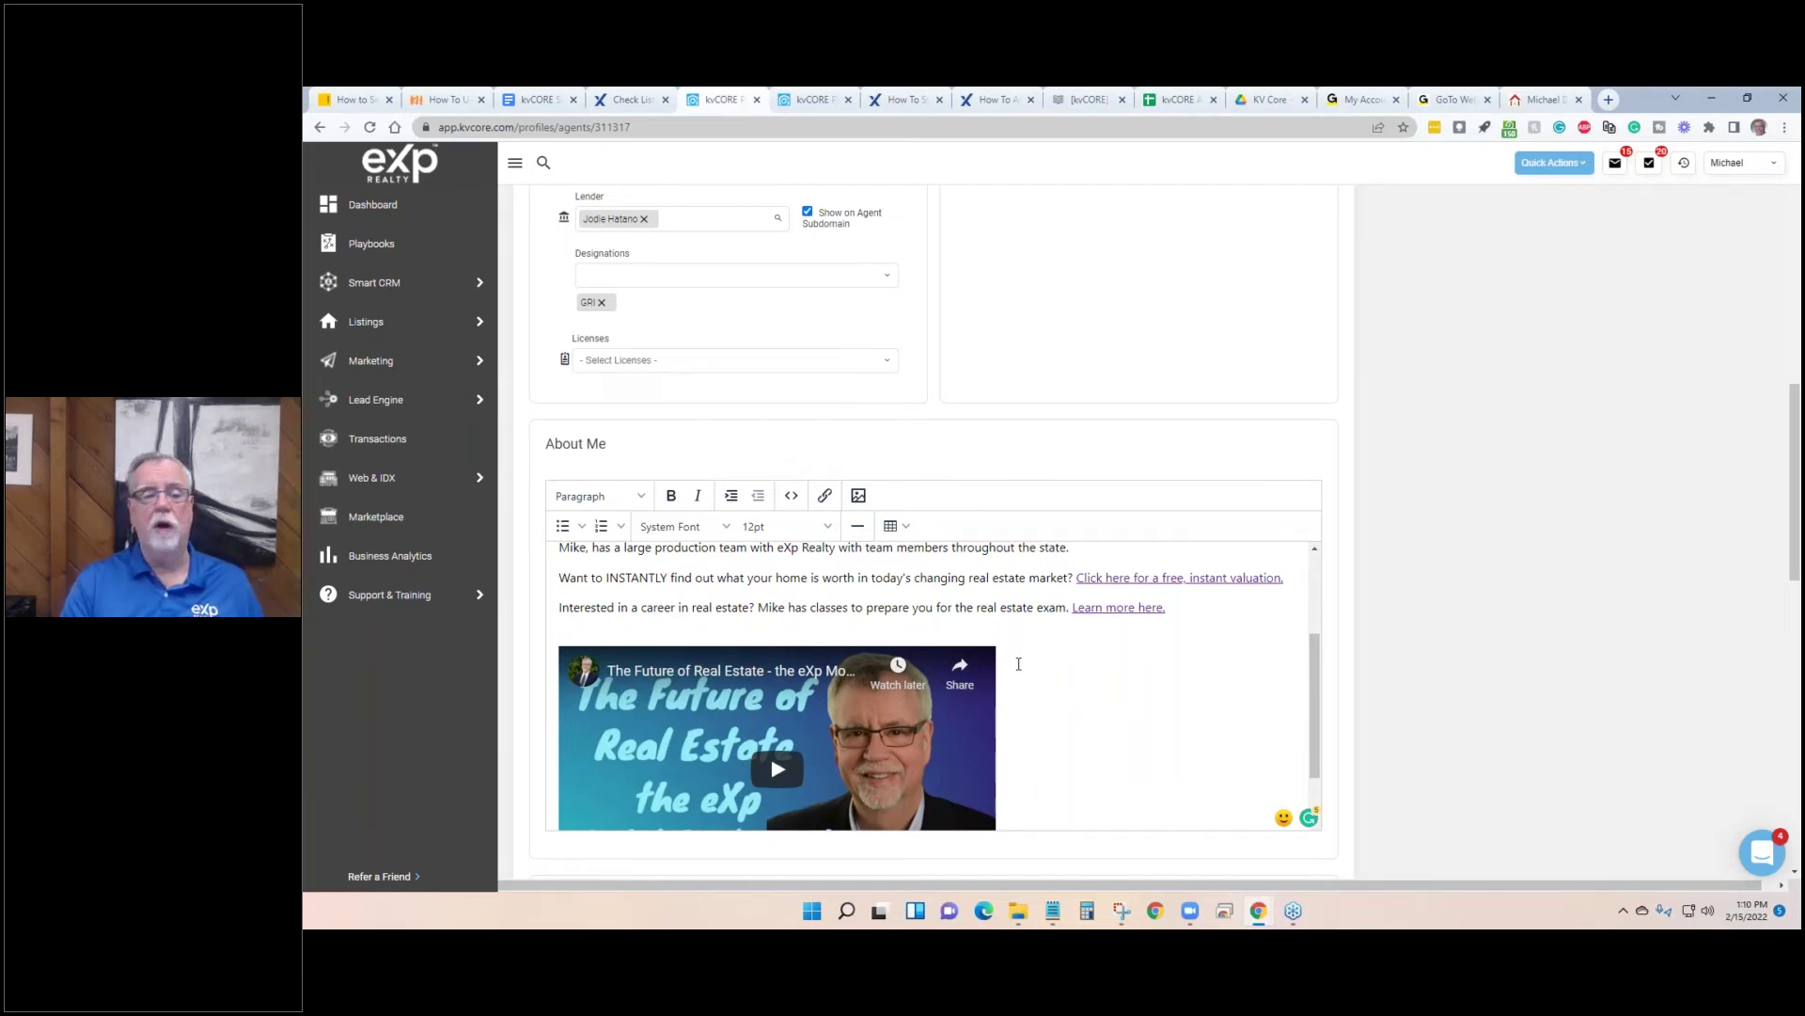
# Examine the public website's listings, home page header and navigation, and return to the embedded video in the kvCORE About Me editor.
pyautogui.click(1547, 98)
pyautogui.scroll(8, 1098, 535)
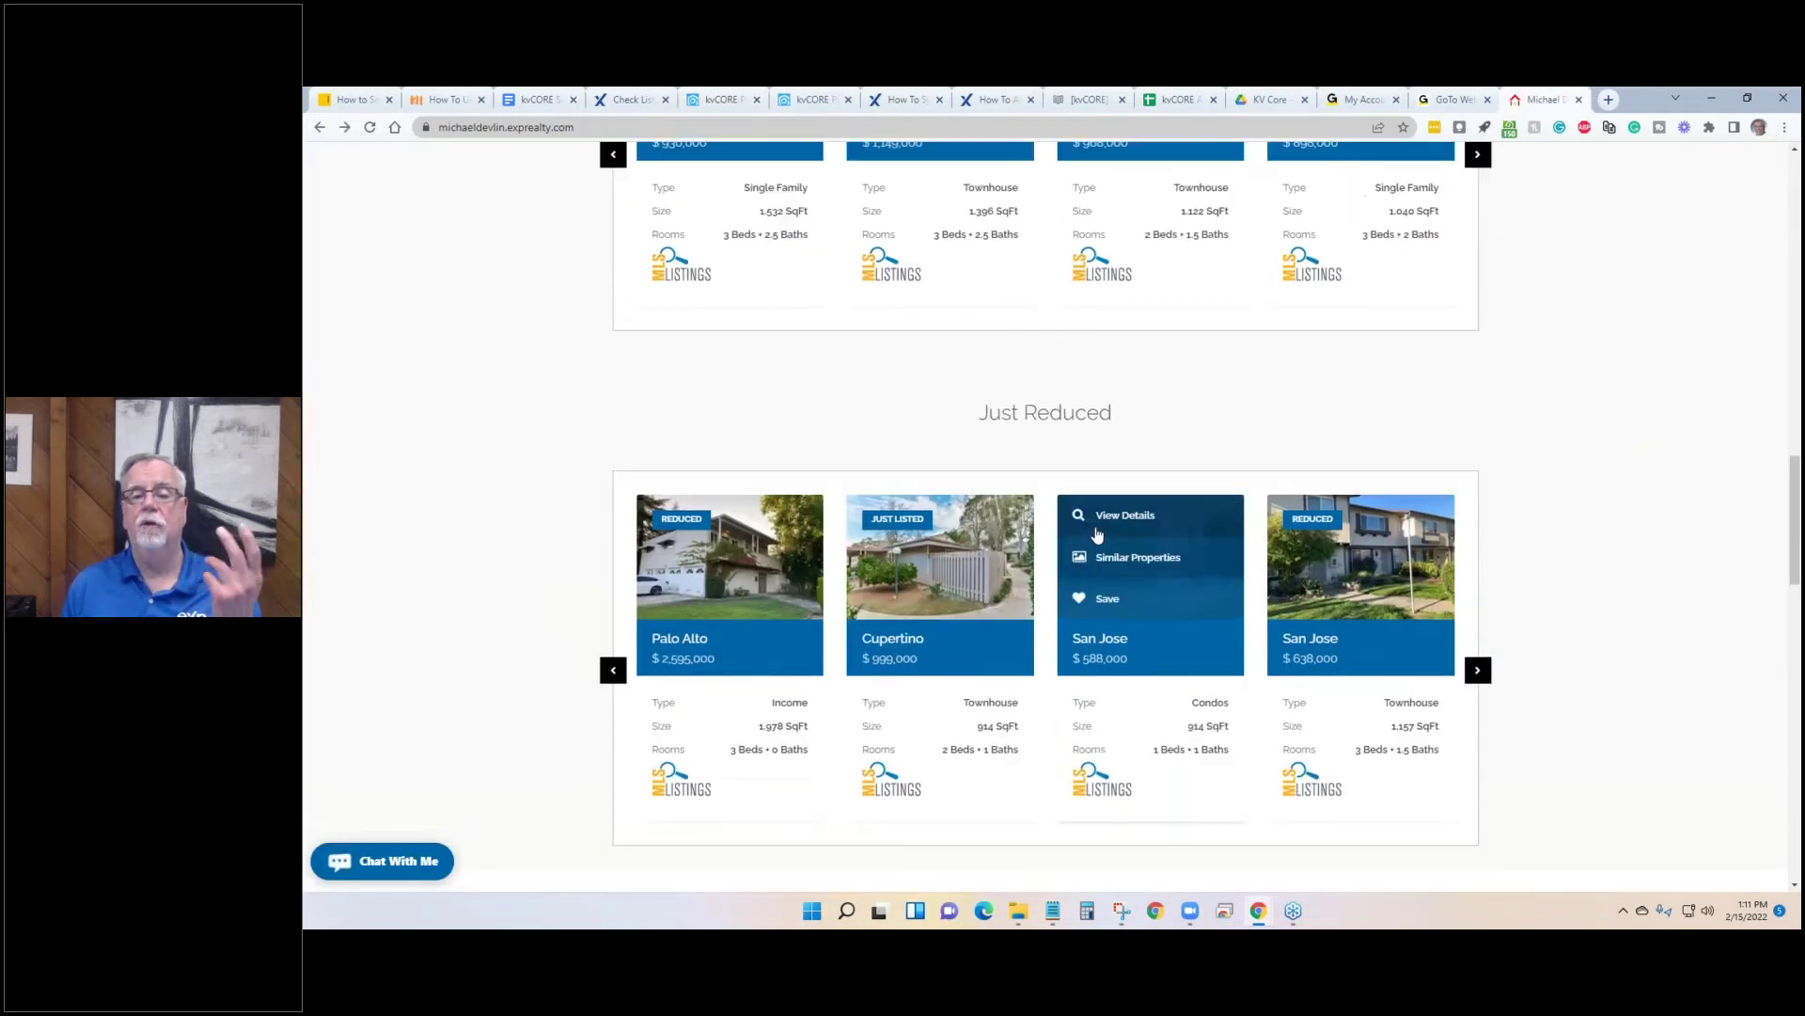
pyautogui.scroll(10, 1088, 531)
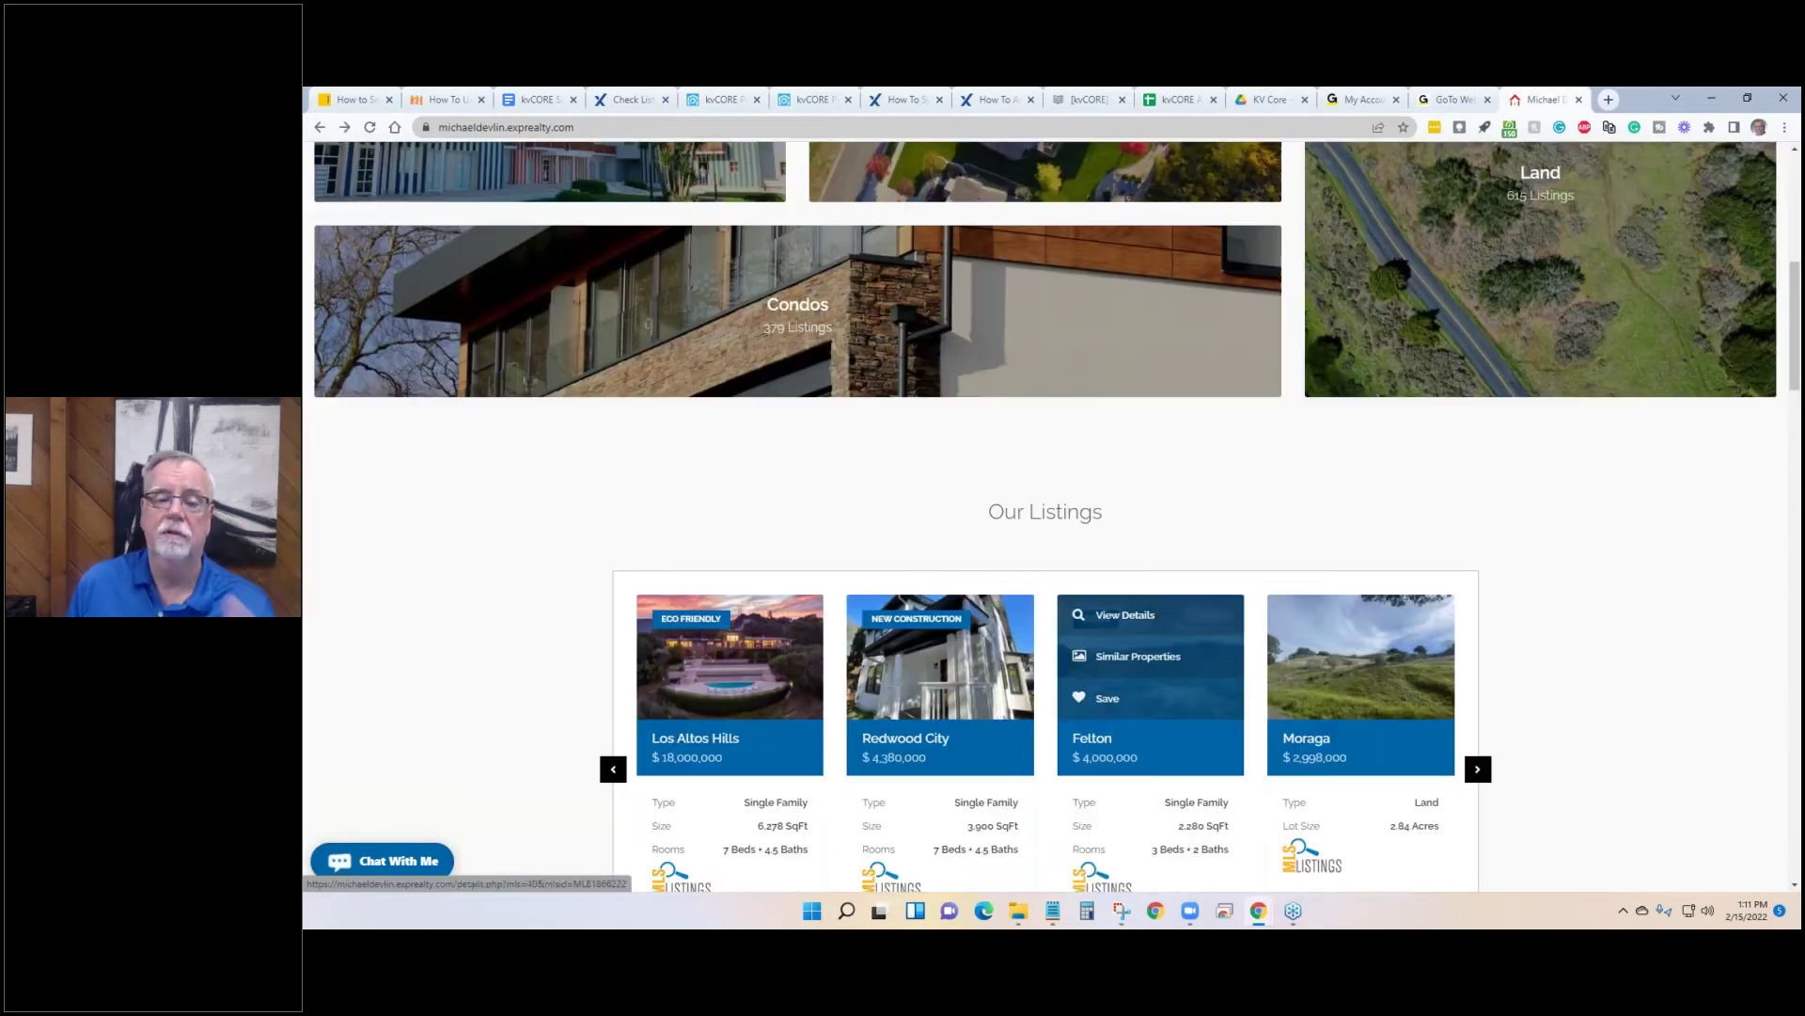
pyautogui.scroll(4, 1056, 516)
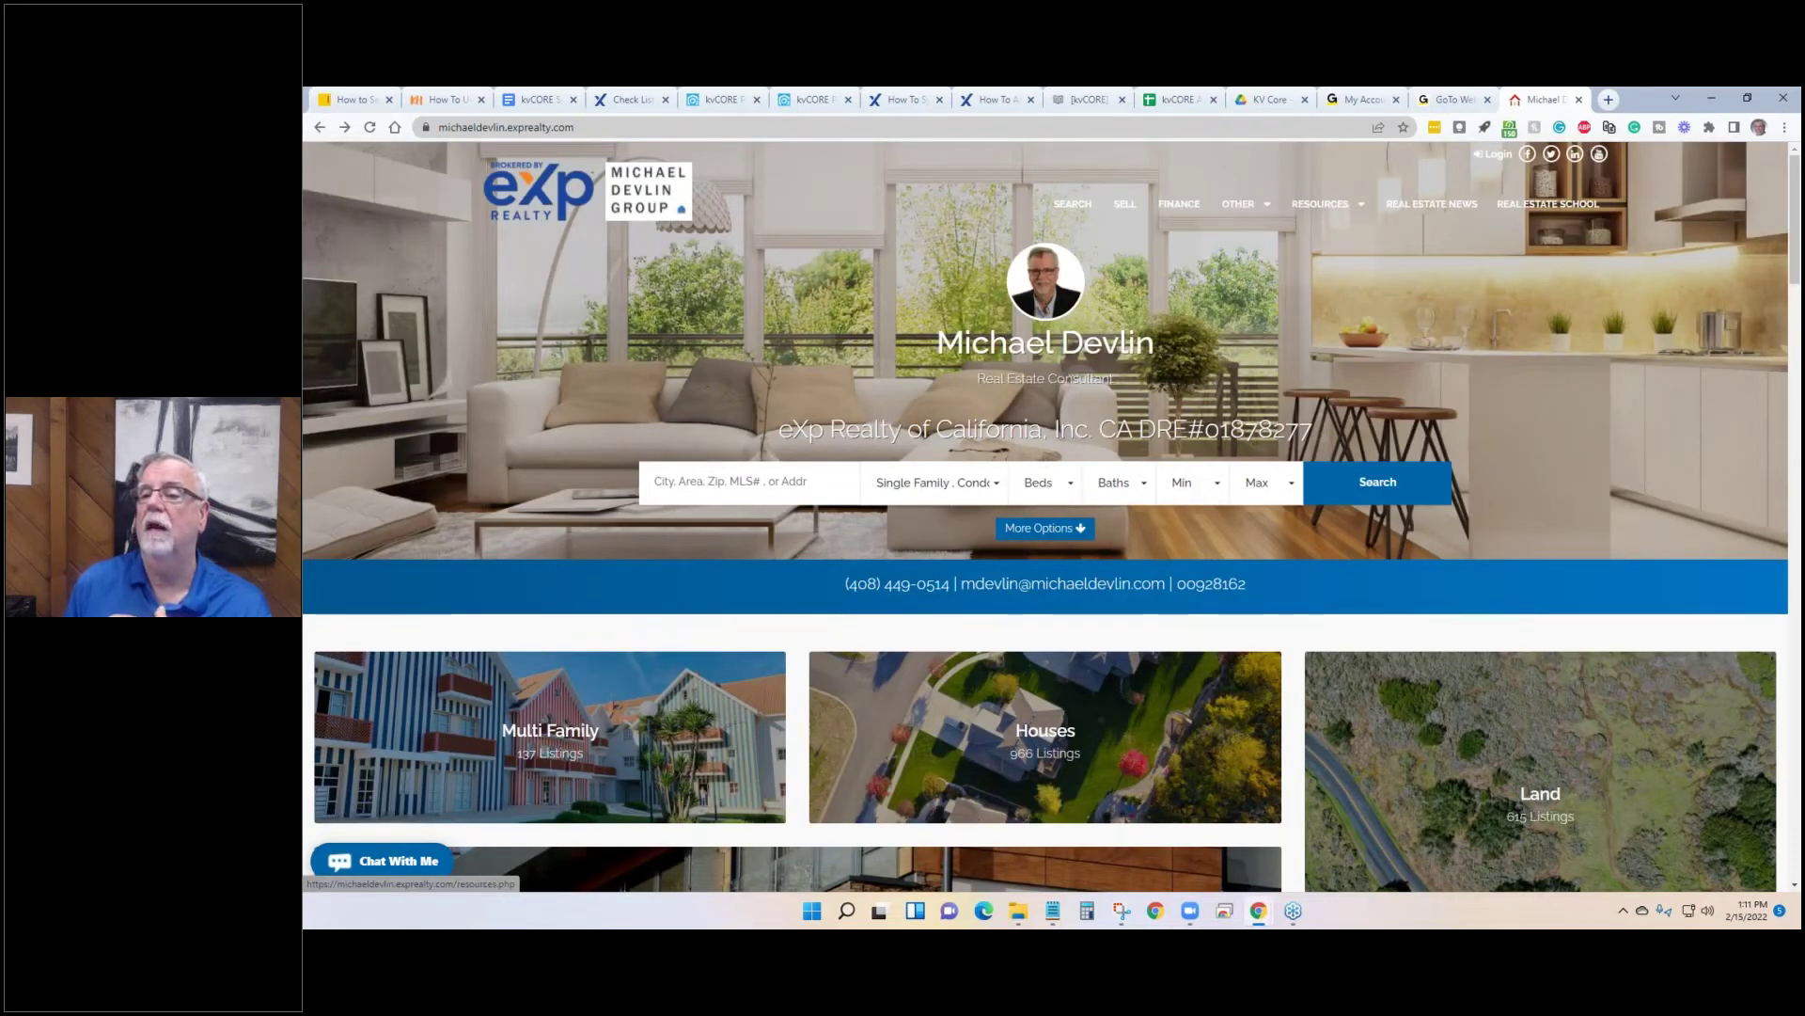
pyautogui.moveTo(1311, 209)
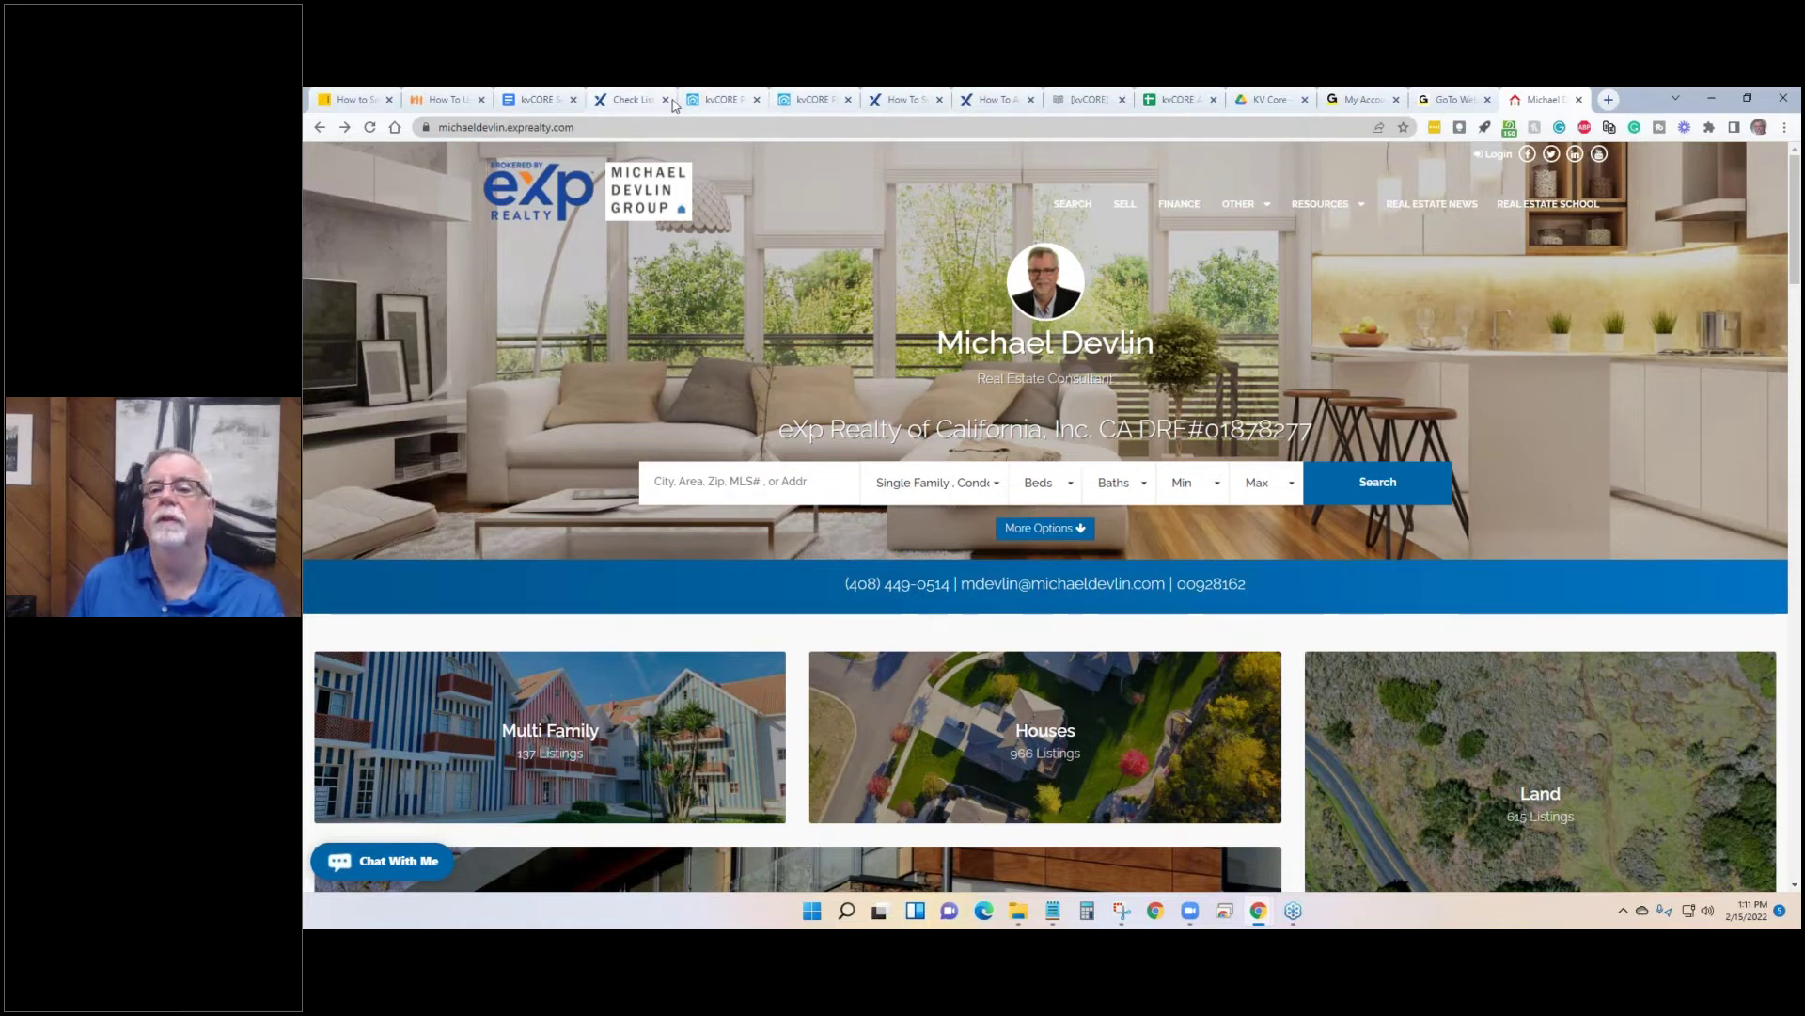
pyautogui.click(719, 99)
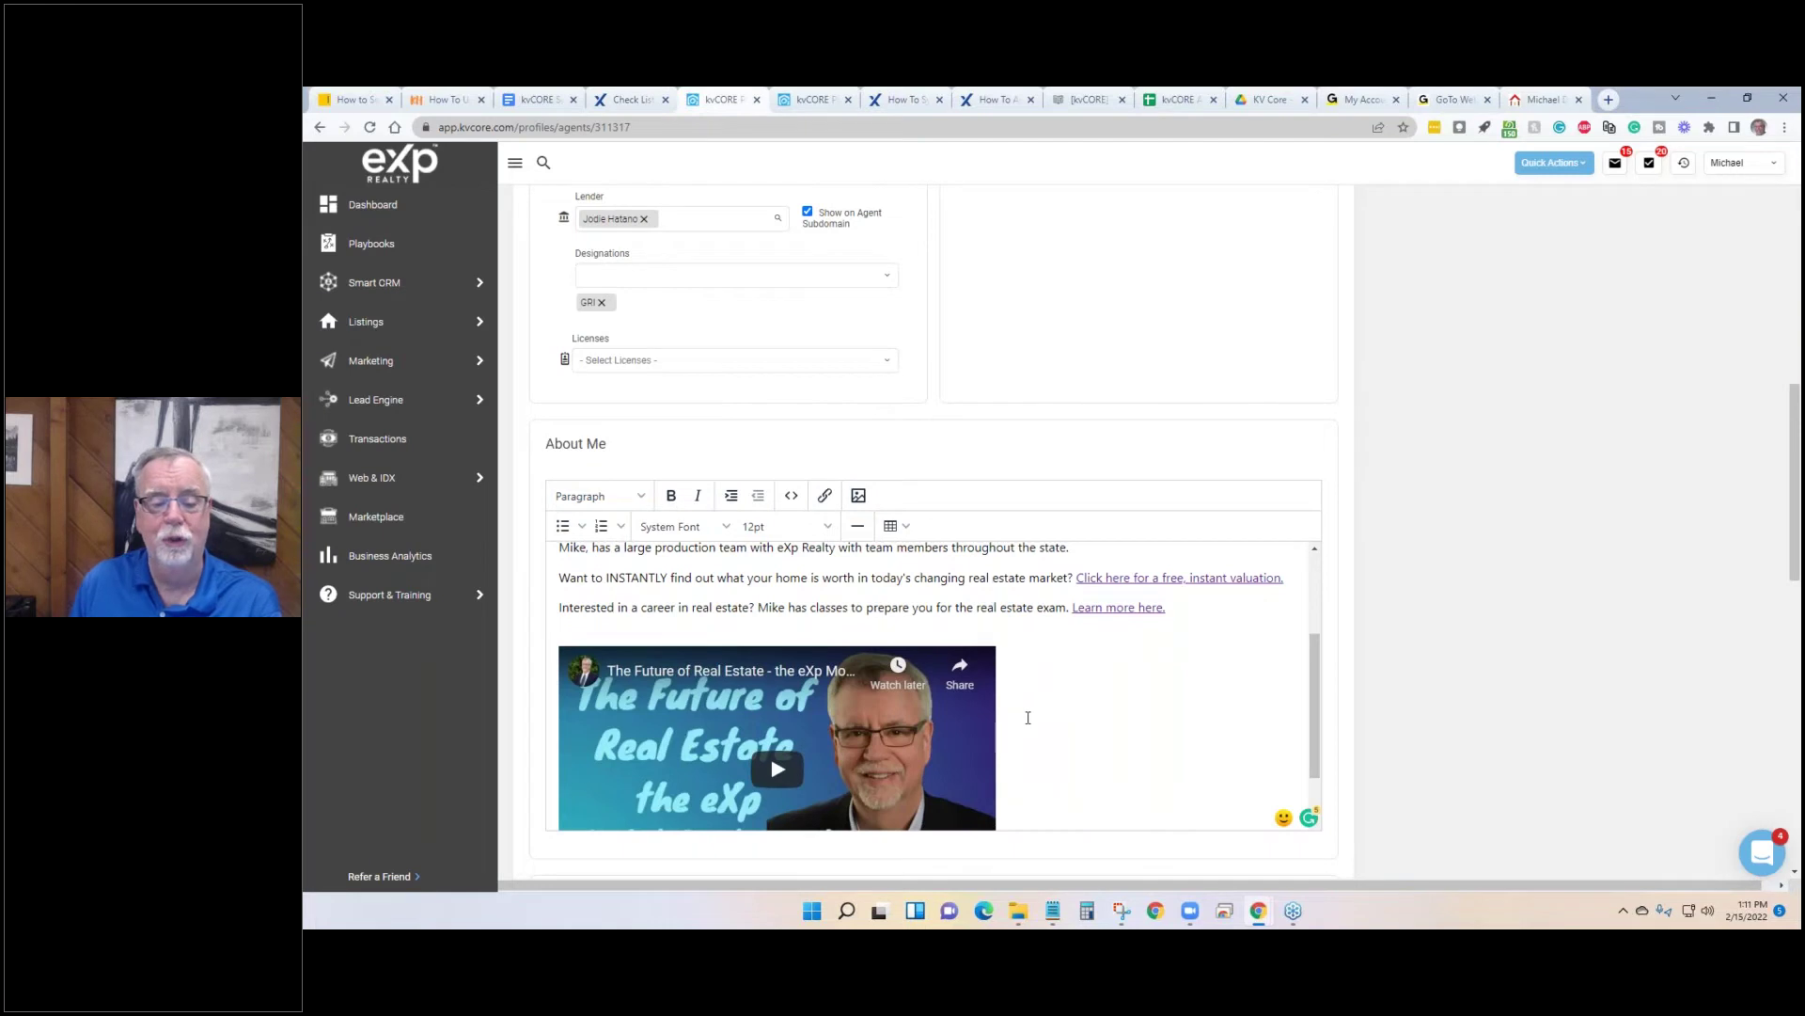
pyautogui.scroll(-2, 1028, 721)
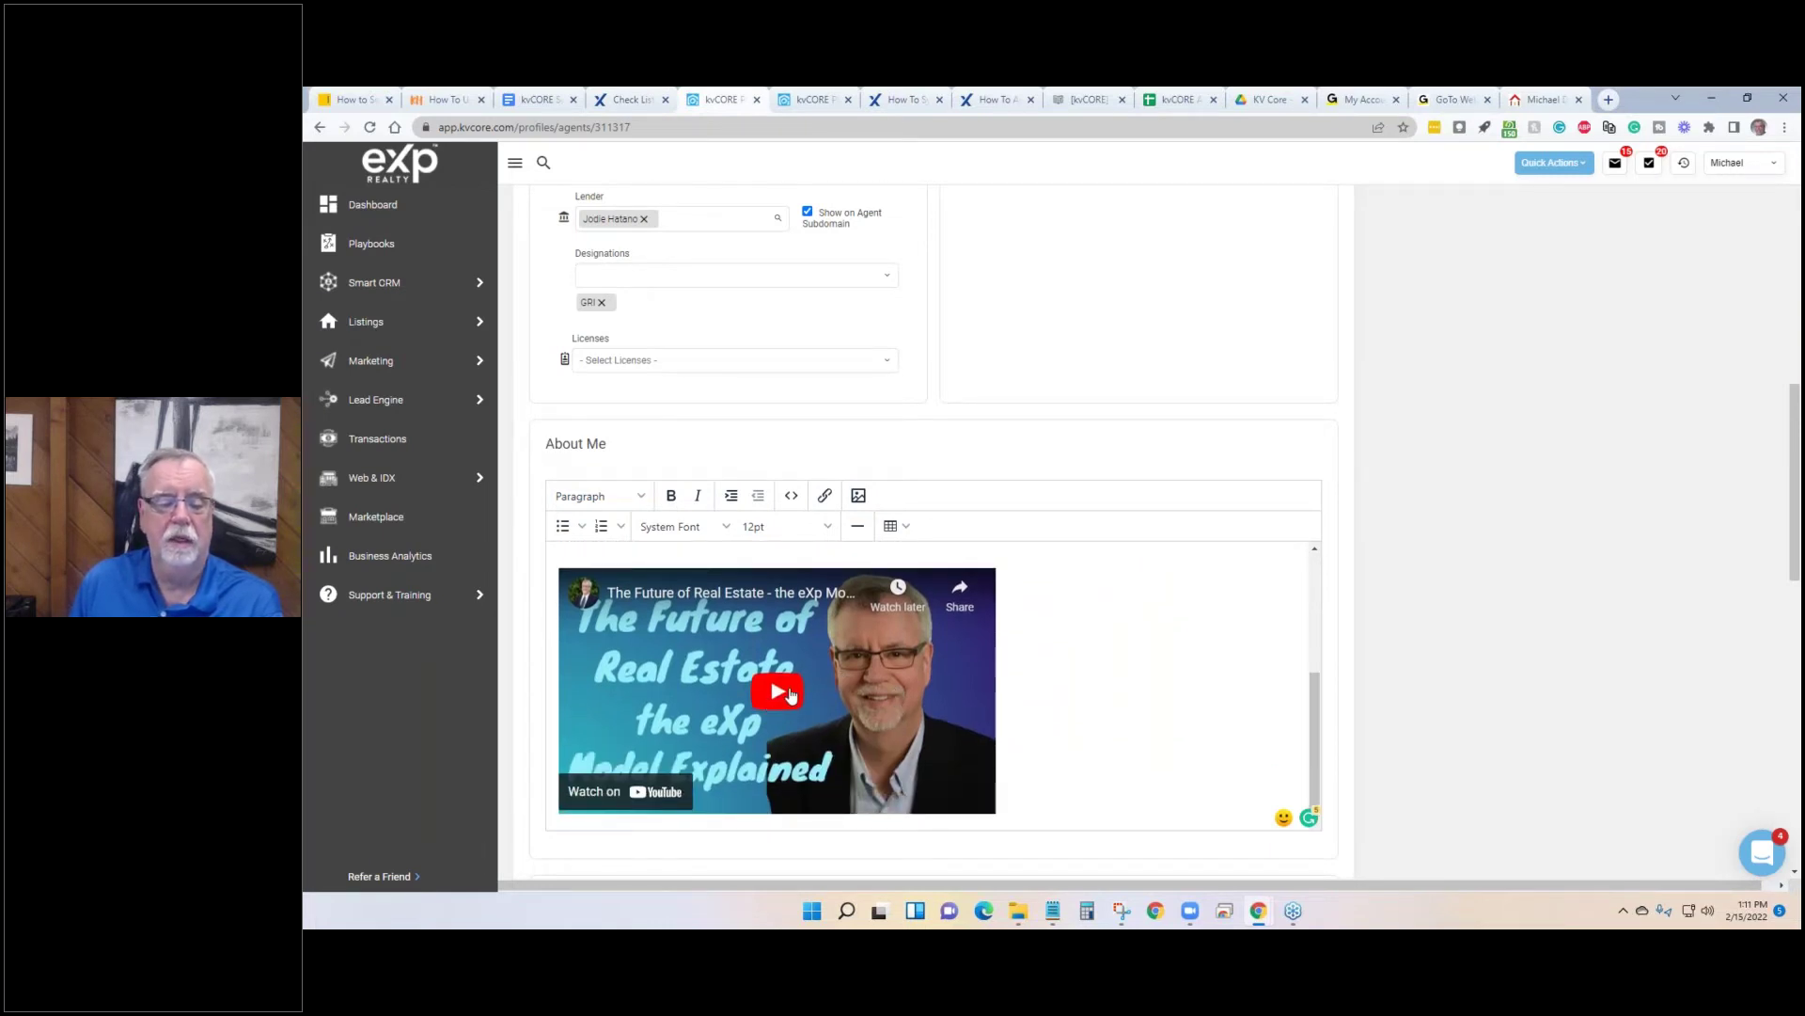
# Play and pause the About Me section's embedded video, open it on YouTube, pause playback there and view the video's details.
pyautogui.click(791, 694)
pyautogui.scroll(-2, 645, 600)
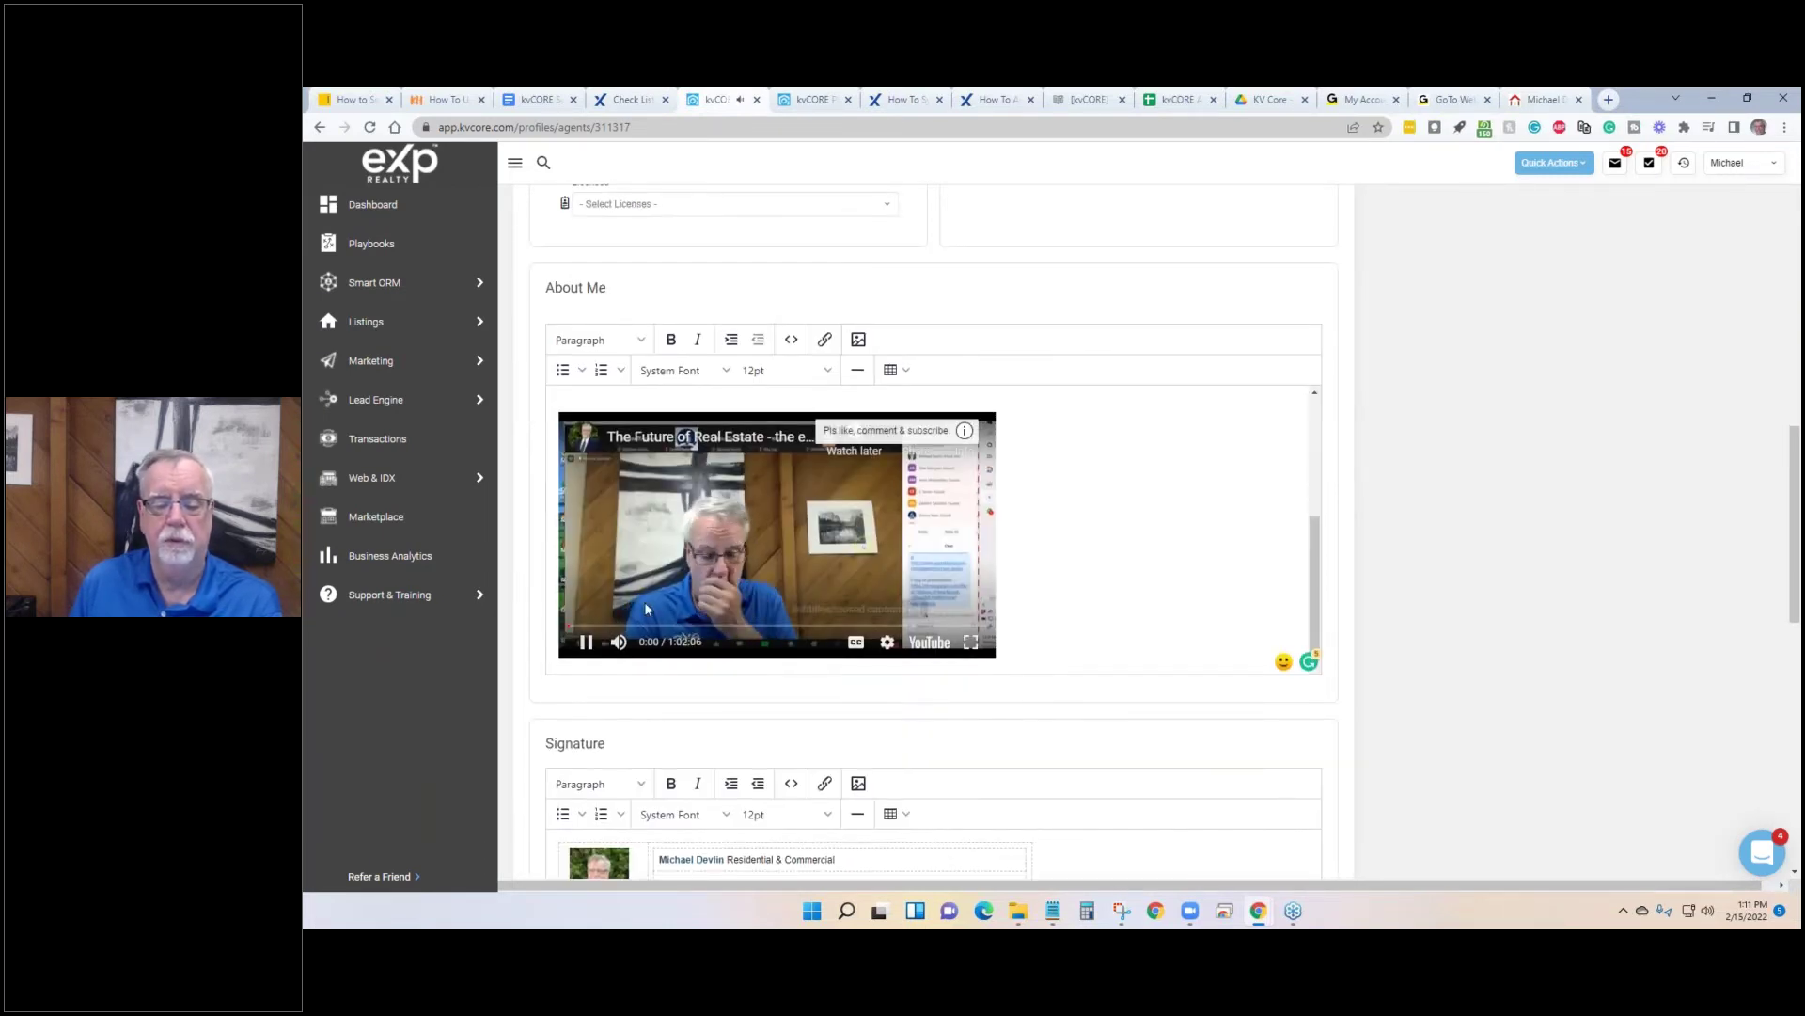
pyautogui.click(586, 643)
pyautogui.click(929, 643)
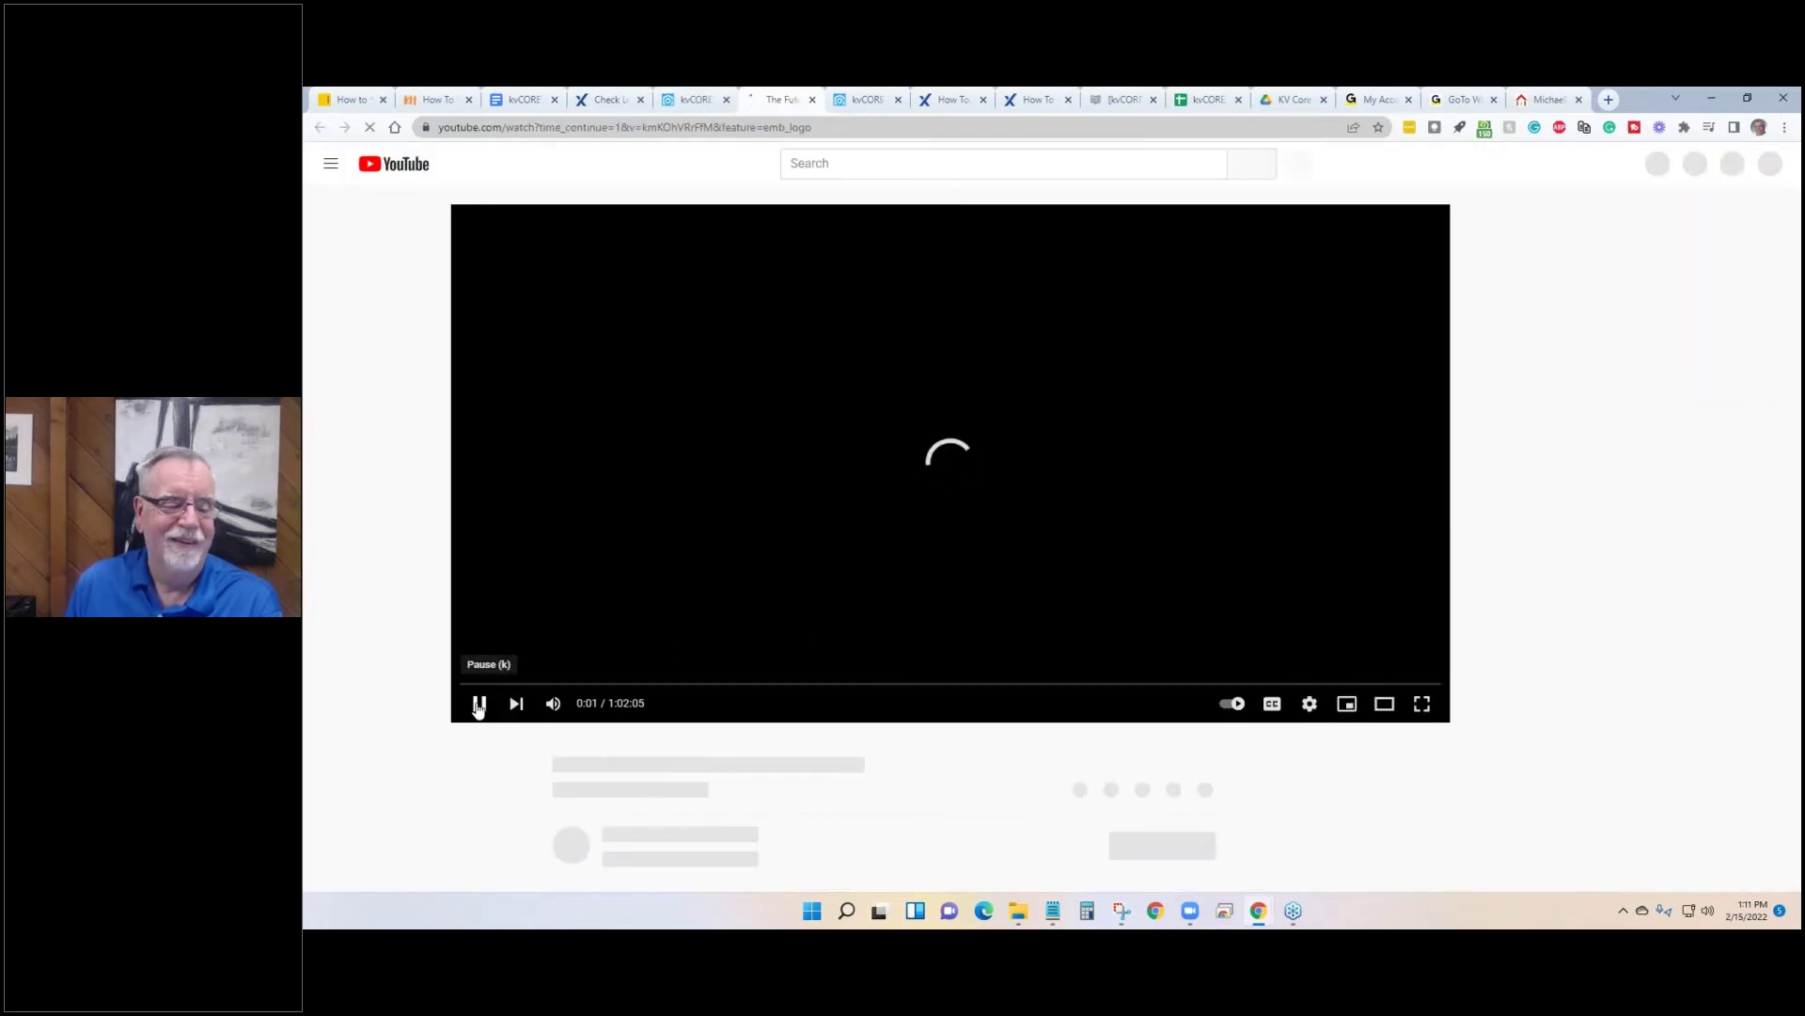
pyautogui.click(478, 703)
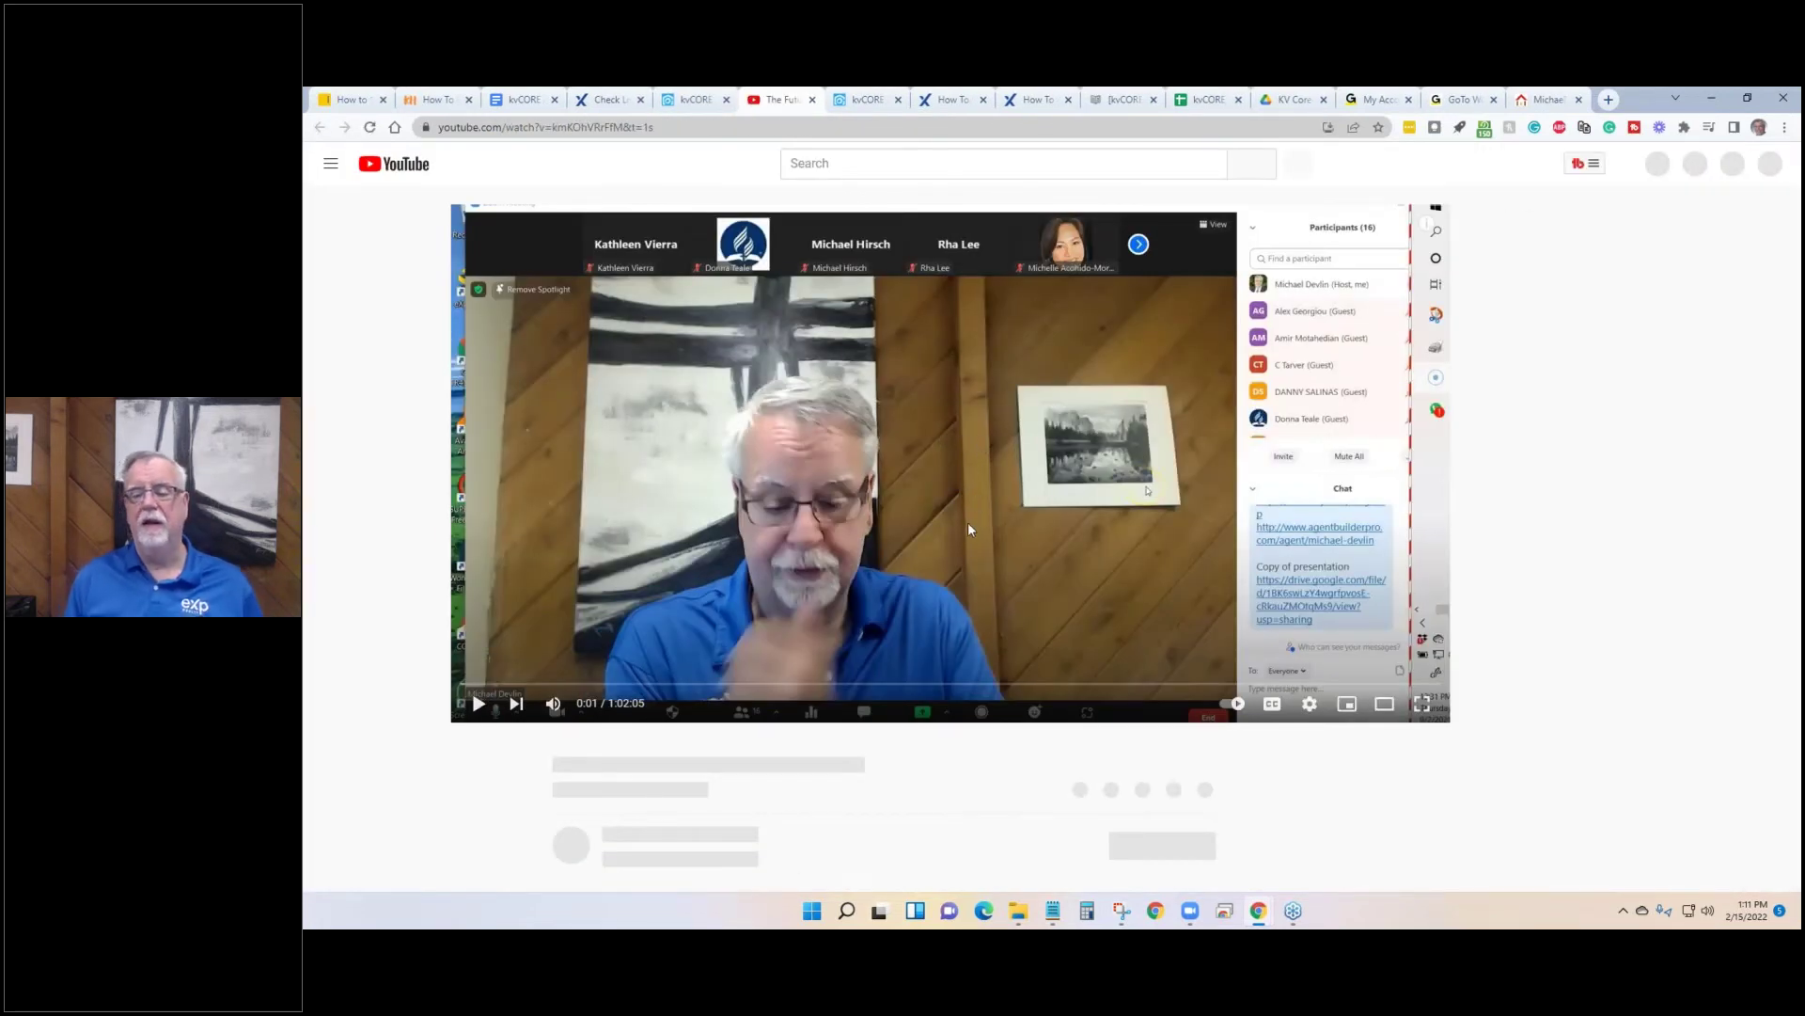
pyautogui.click(971, 529)
pyautogui.scroll(-3, 971, 529)
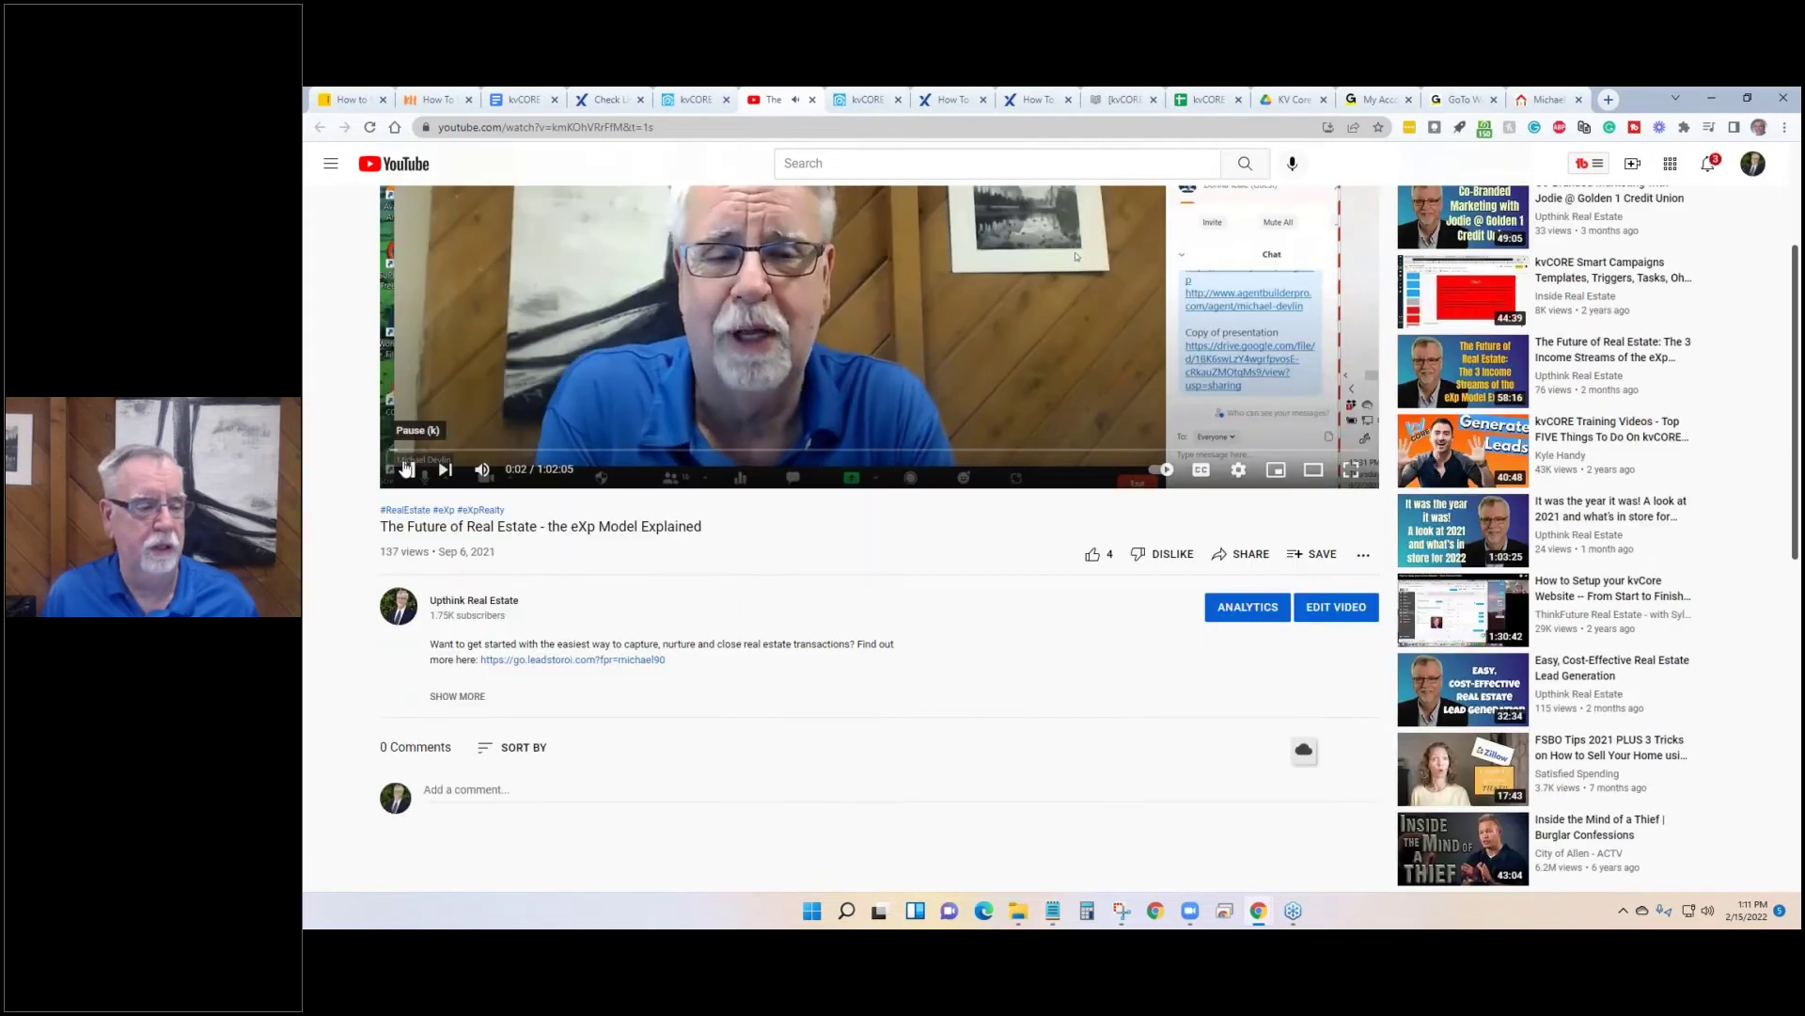
pyautogui.scroll(-2, 694, 378)
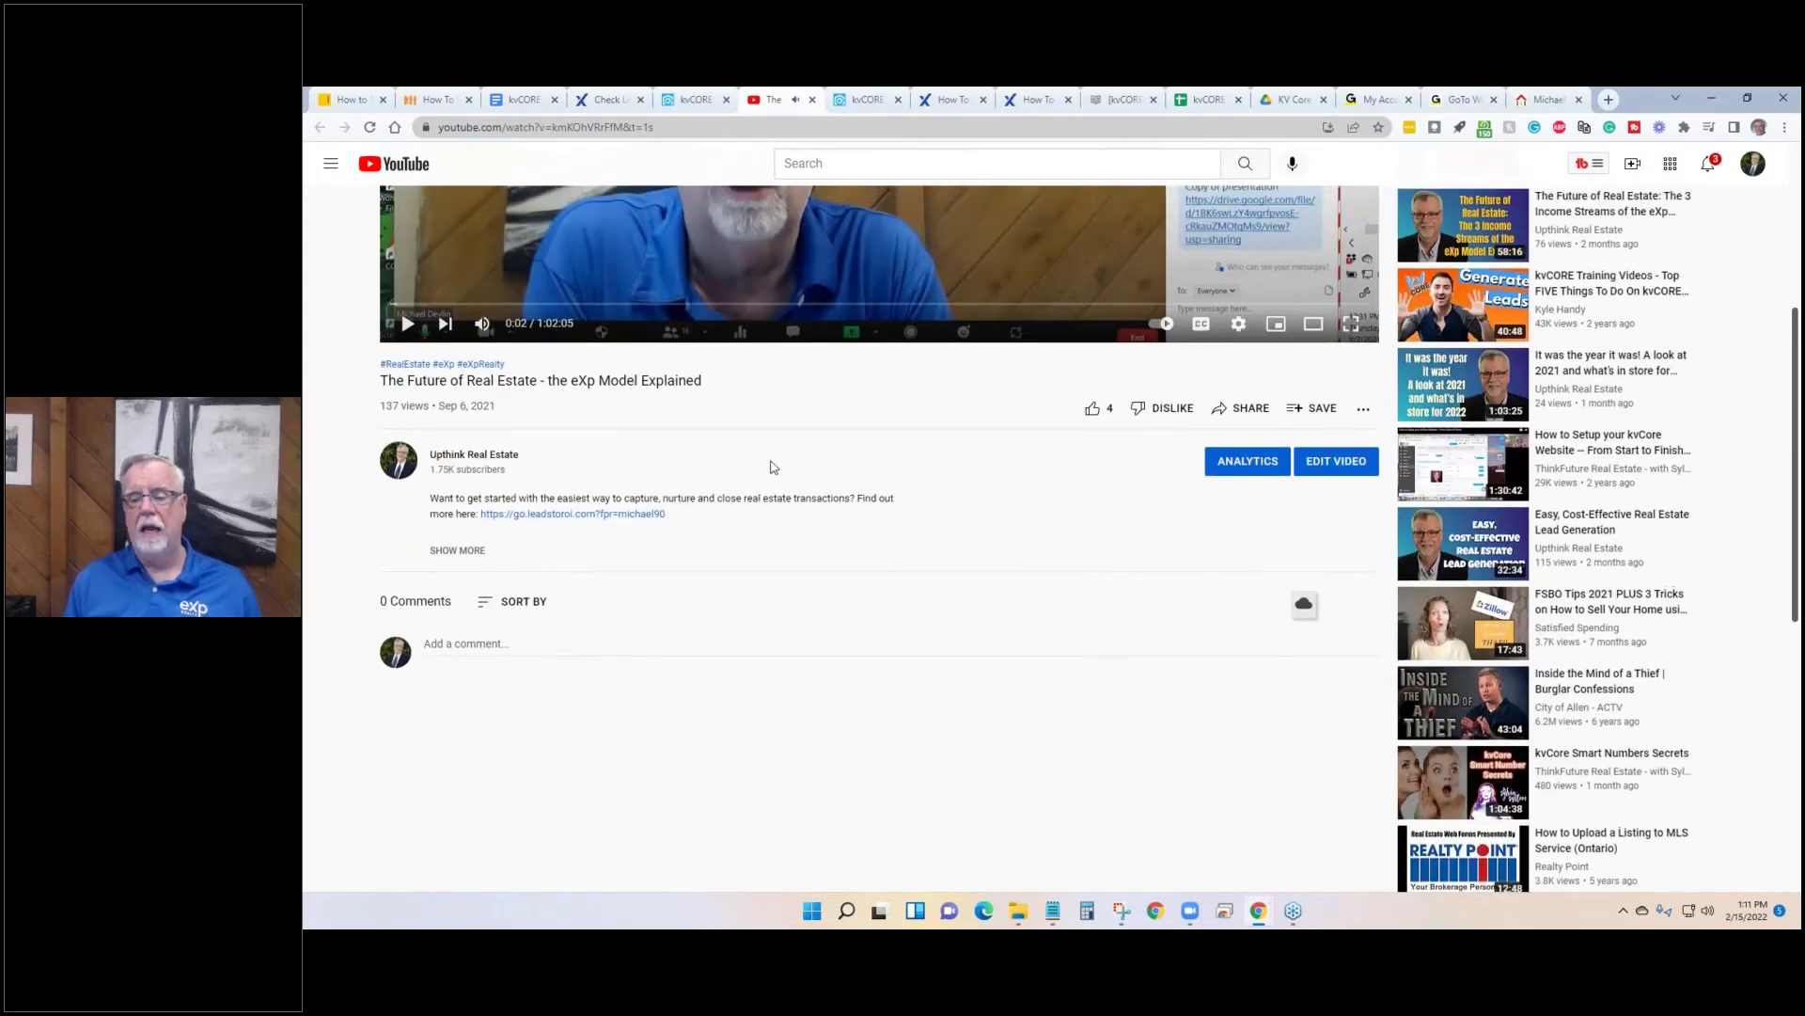
# Display the YouTube video's embed code through its sharing options, select the whole iframe code, and close the embed window.
pyautogui.scroll(1, 940, 508)
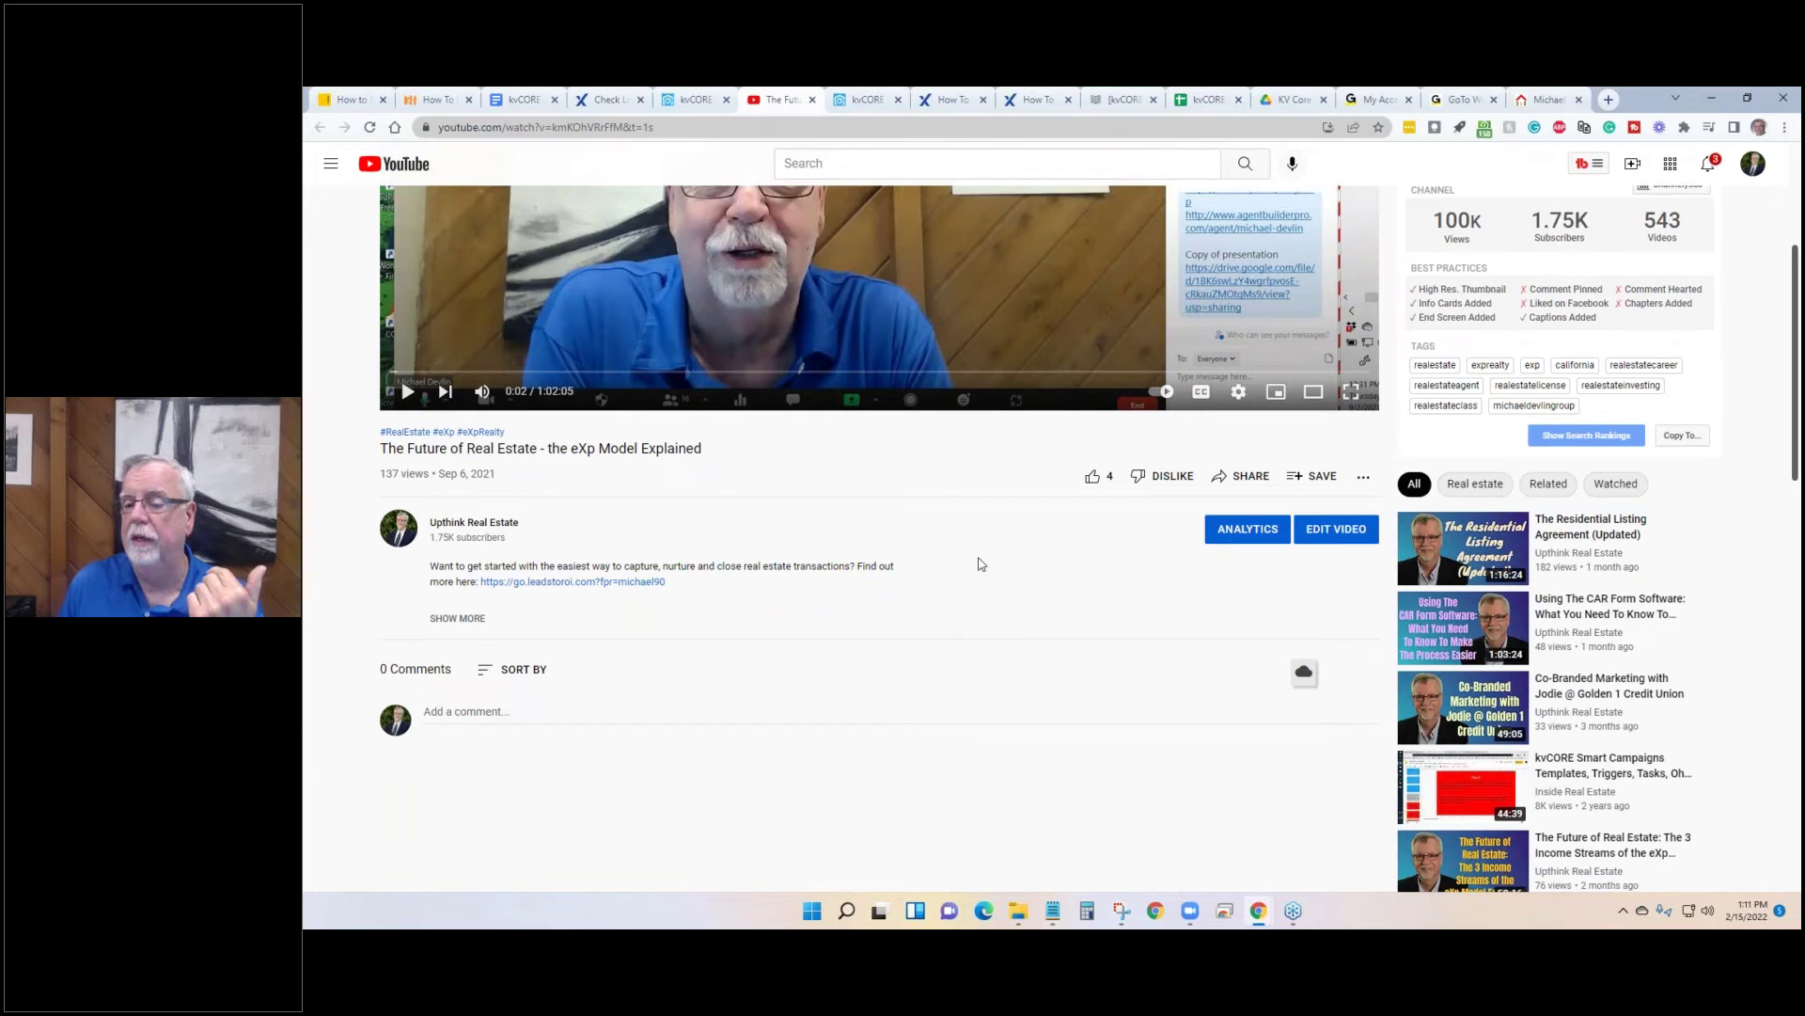
pyautogui.click(1237, 482)
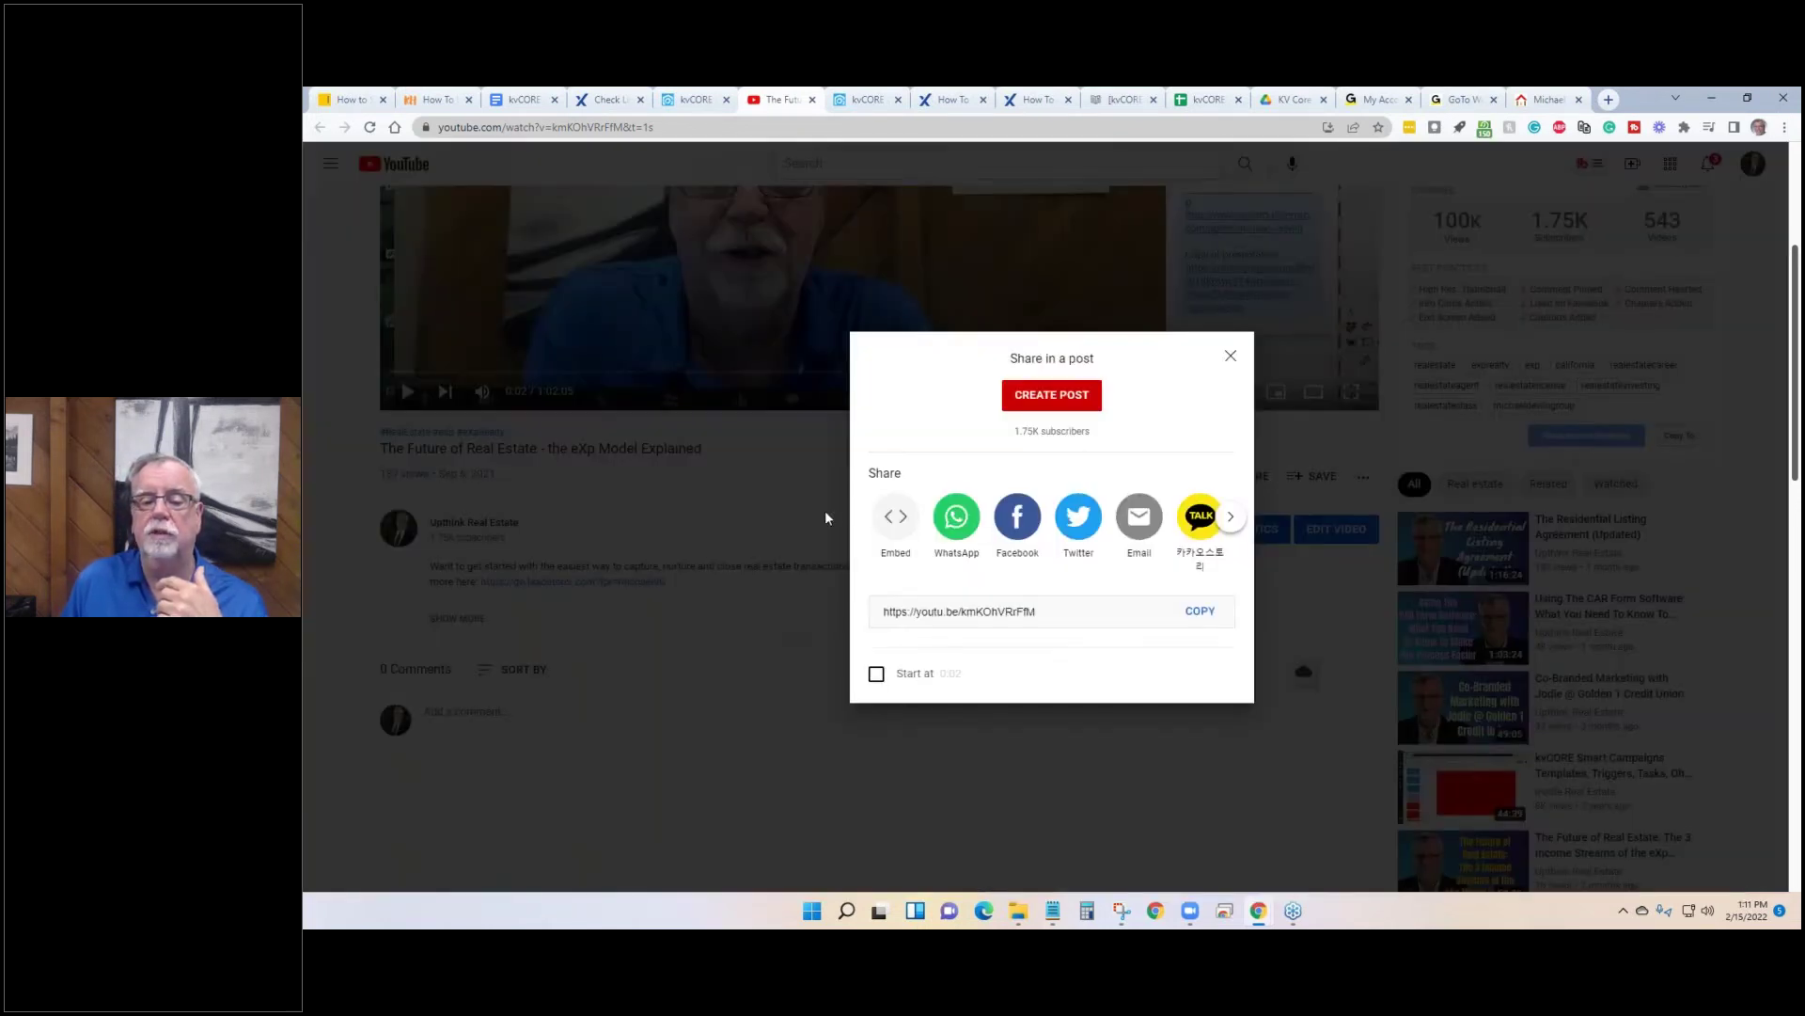
pyautogui.click(899, 524)
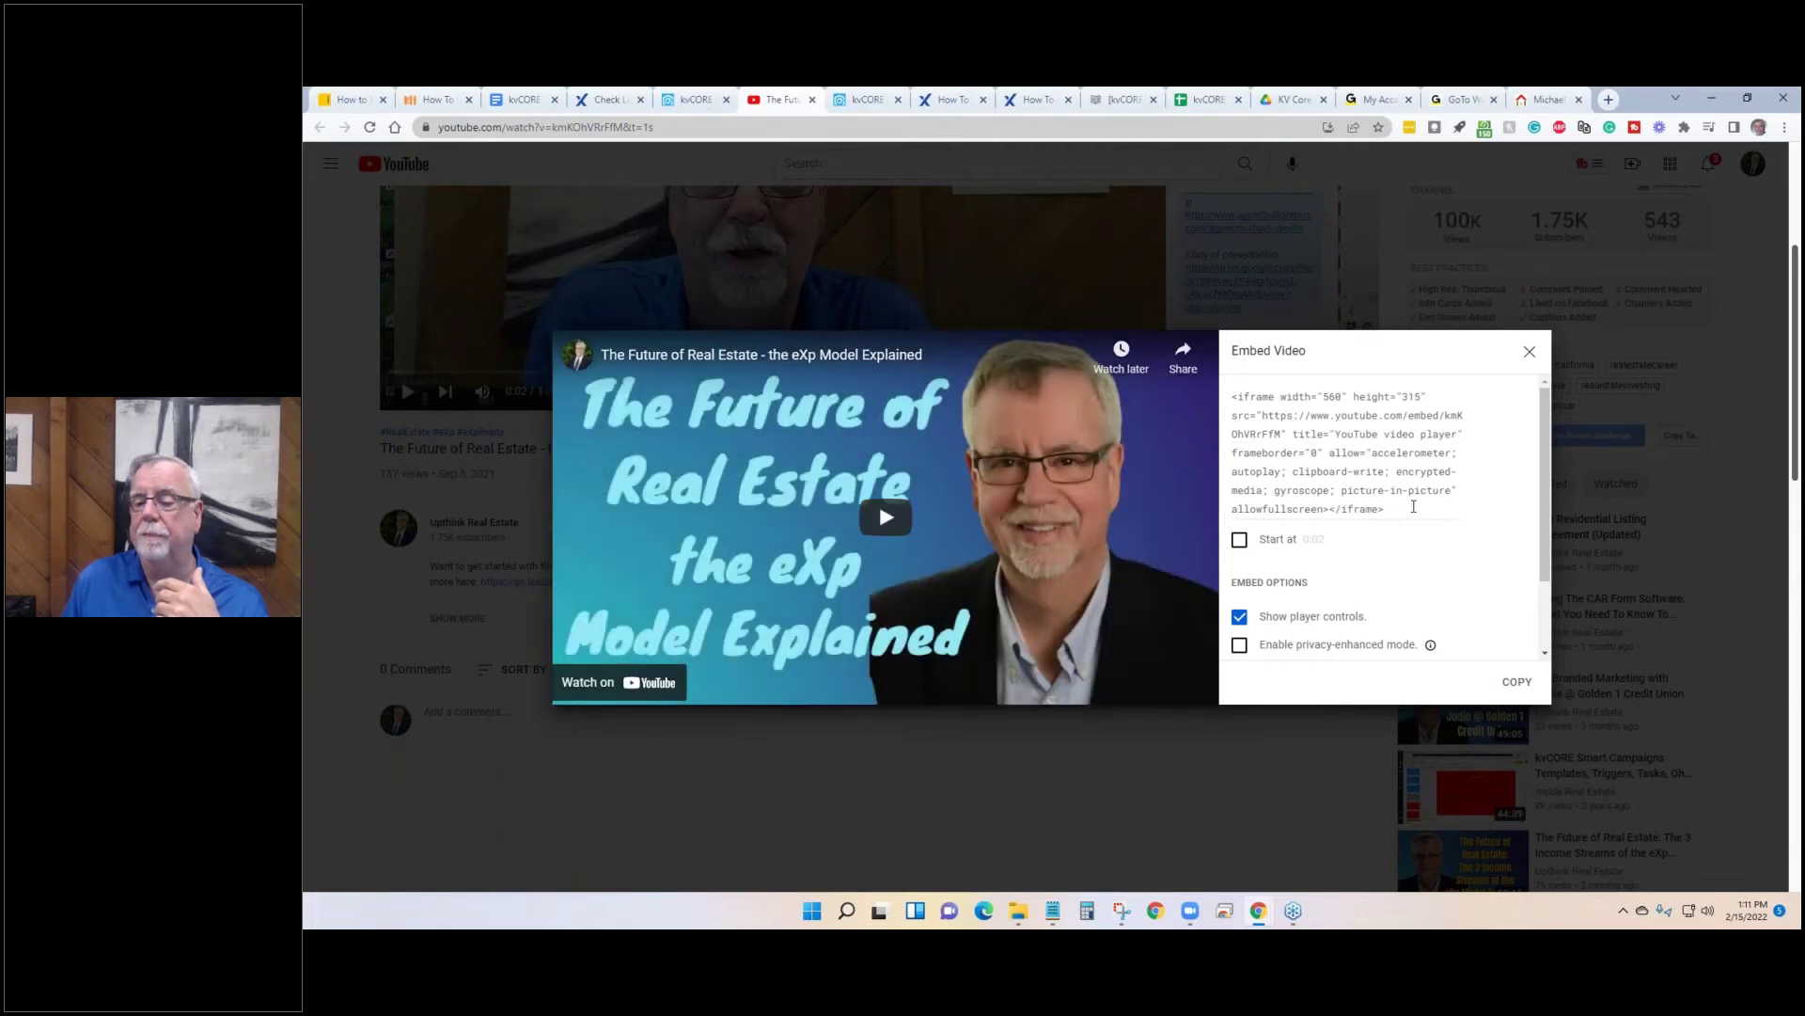
pyautogui.moveTo(1429, 509); pyautogui.dragTo(1232, 395)
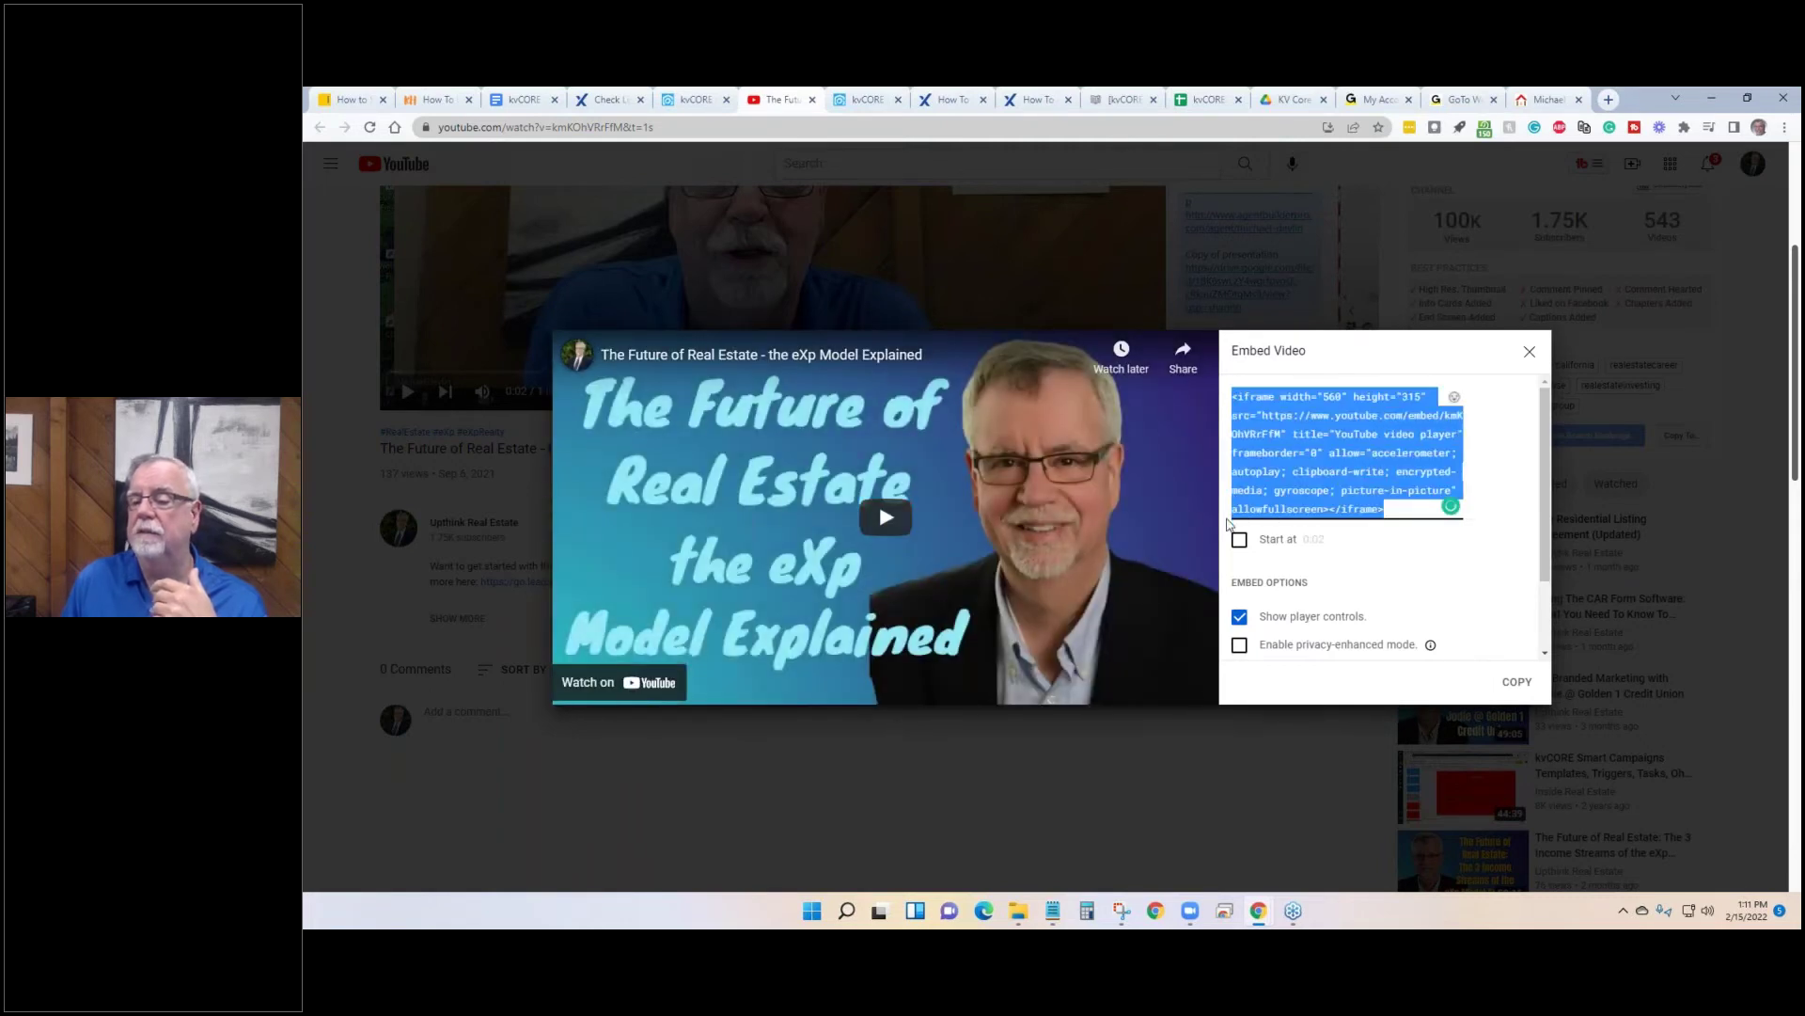
pyautogui.click(1529, 351)
pyautogui.scroll(3, 824, 149)
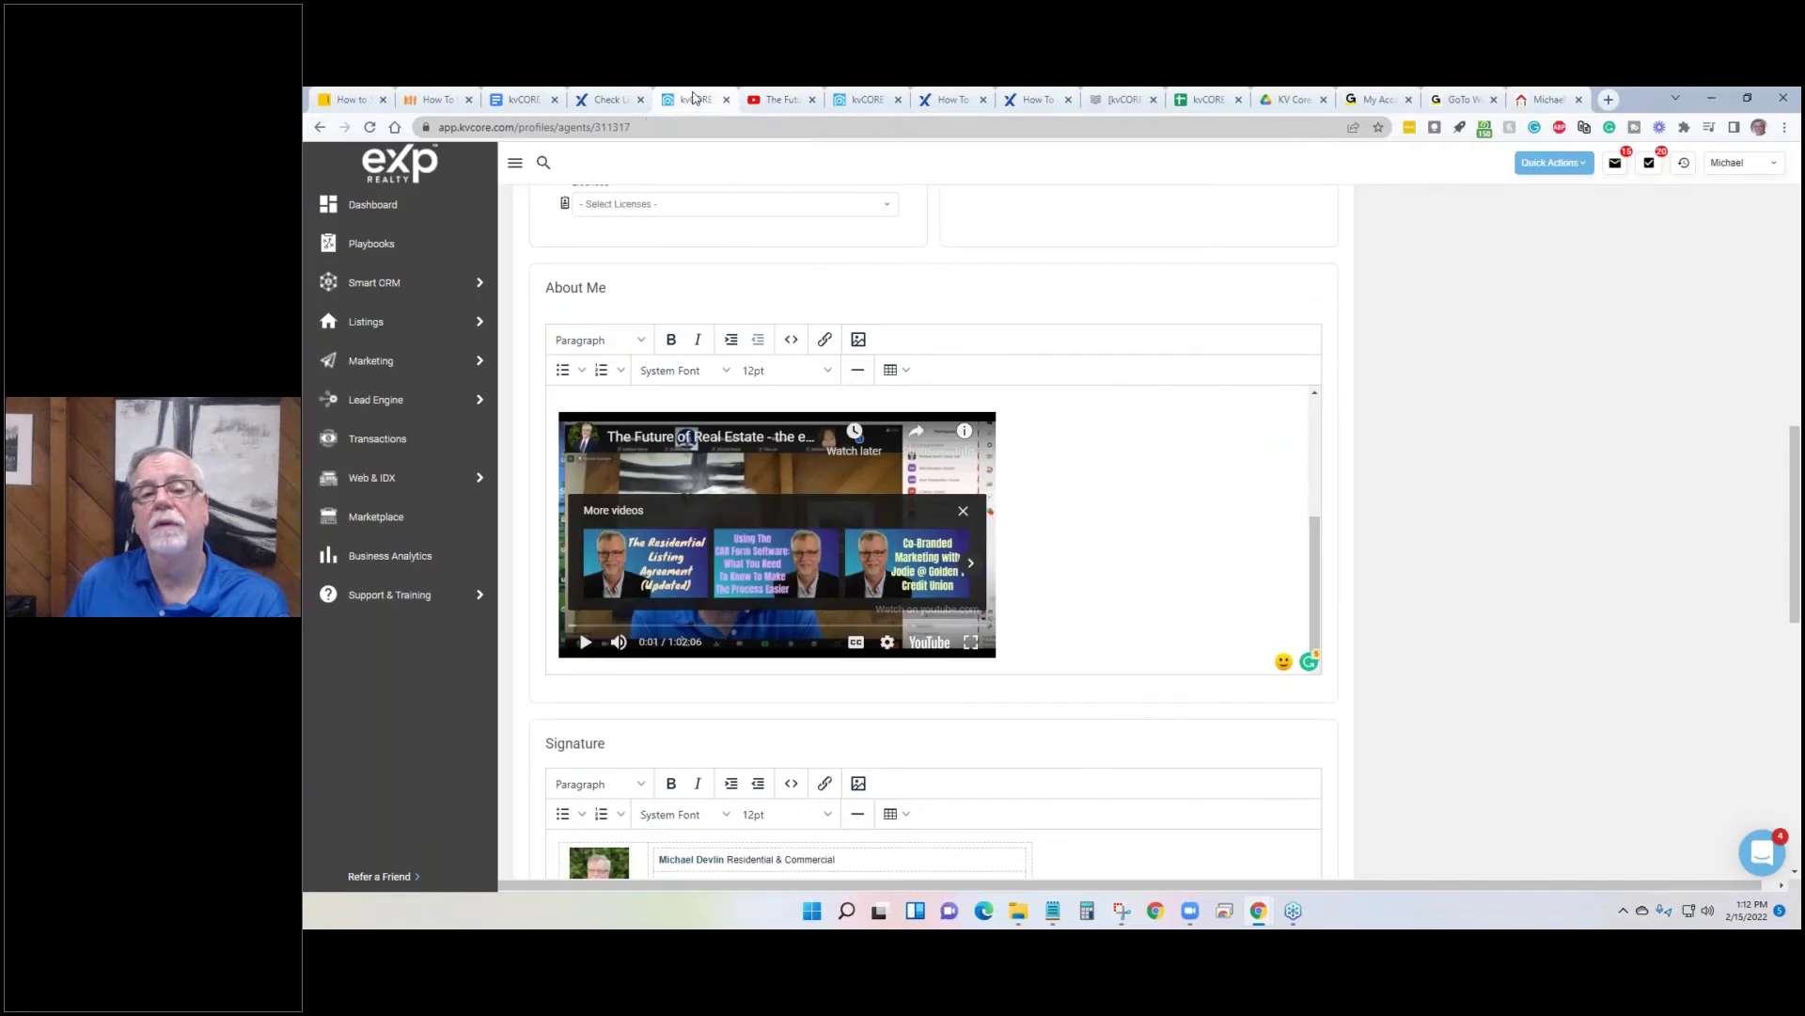
# Return to the kvCORE agent profile and review the About Me biography, its embedded video and the email Signature section.
pyautogui.click(696, 100)
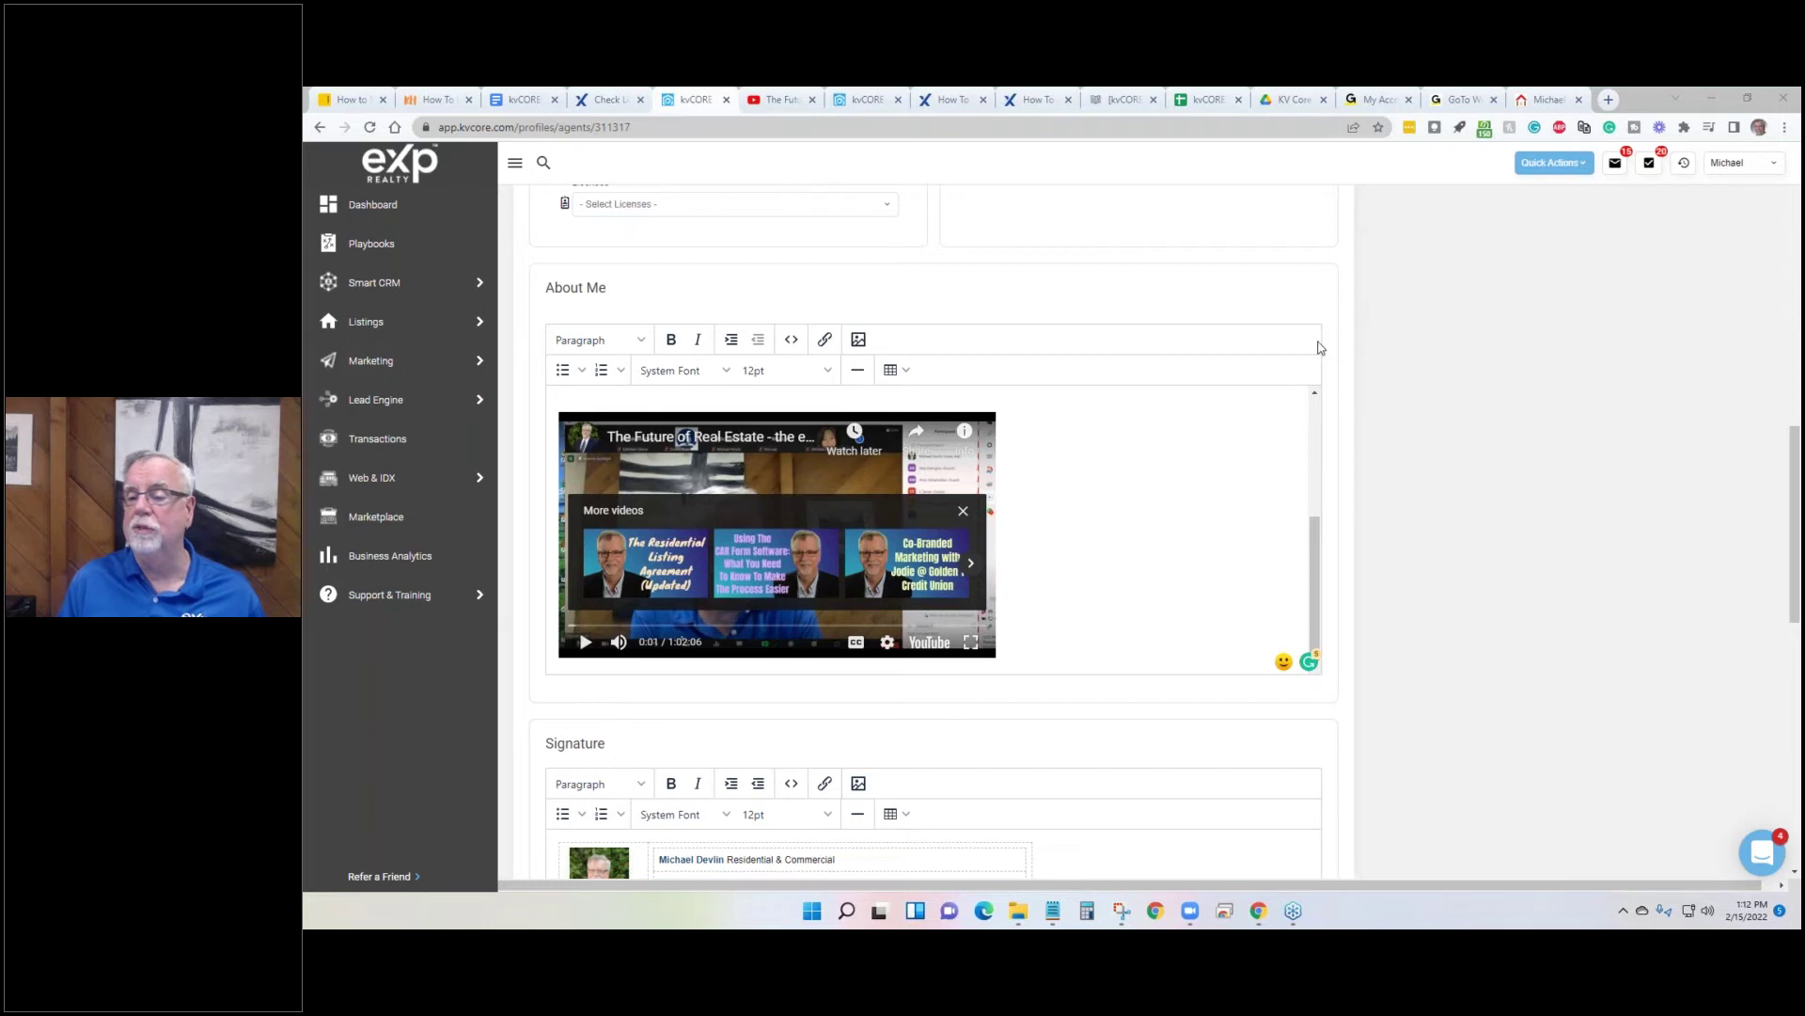
pyautogui.scroll(2, 1117, 569)
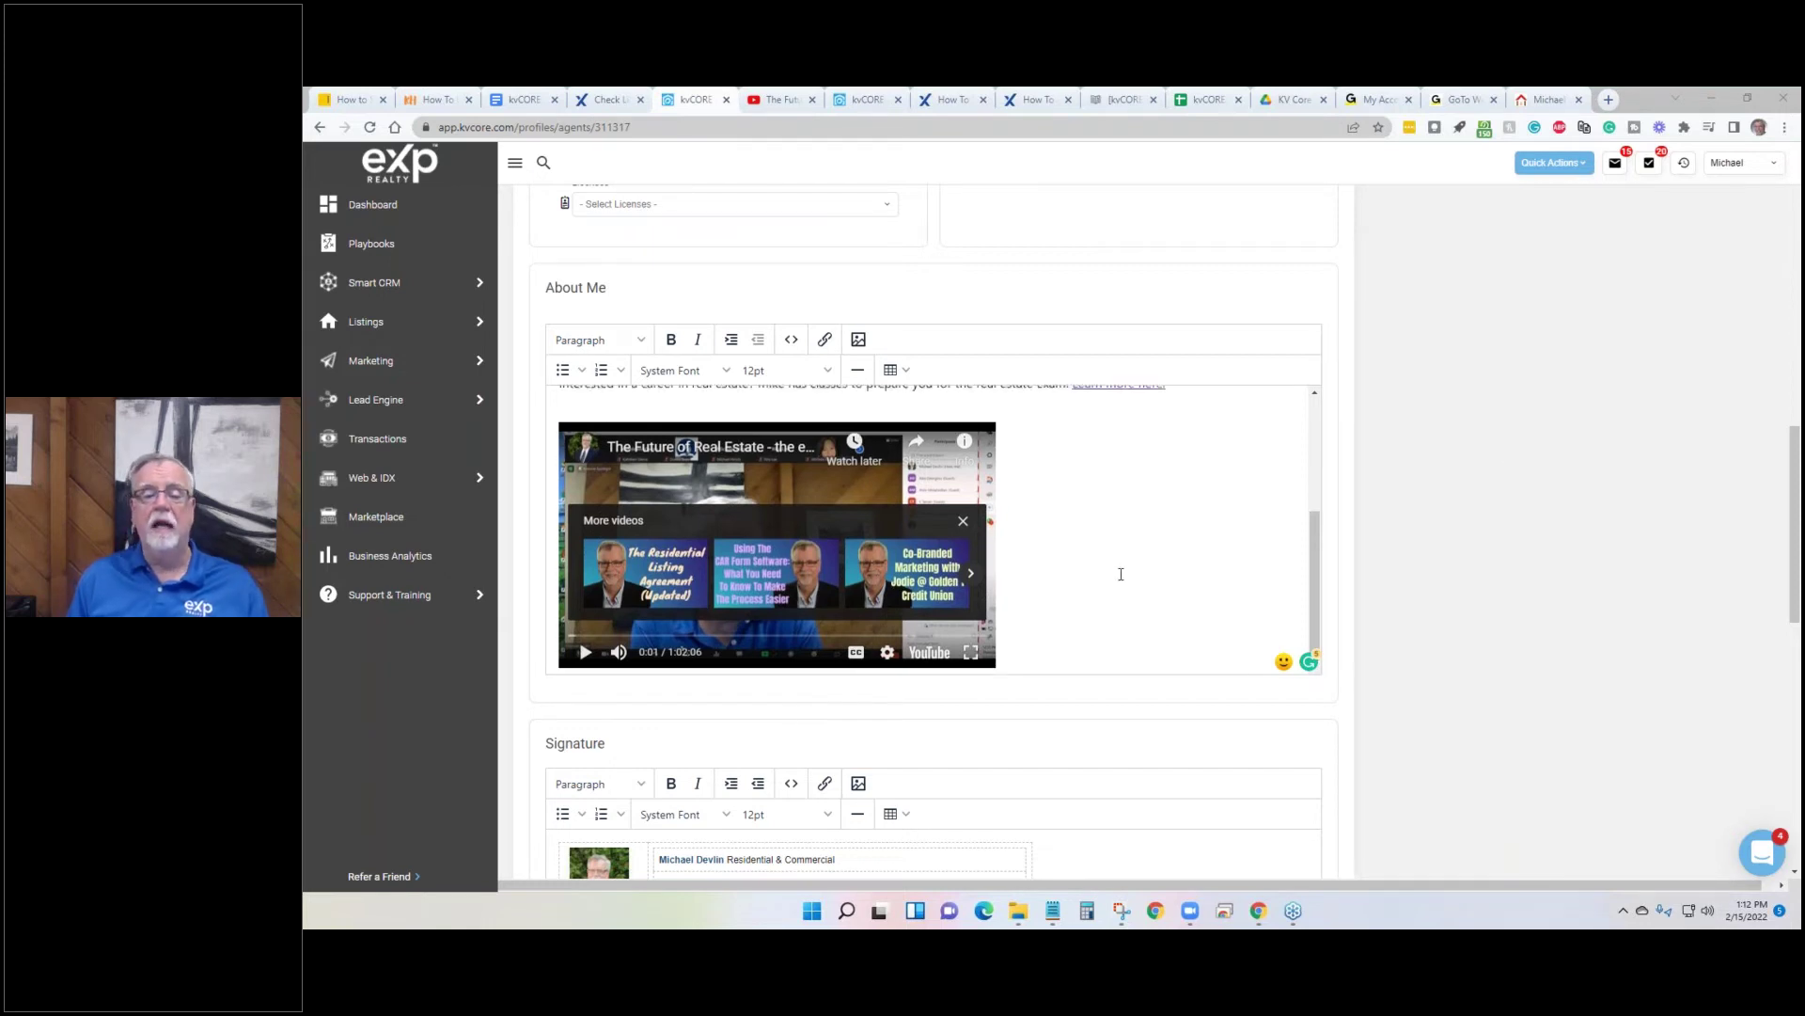
pyautogui.scroll(1, 1115, 561)
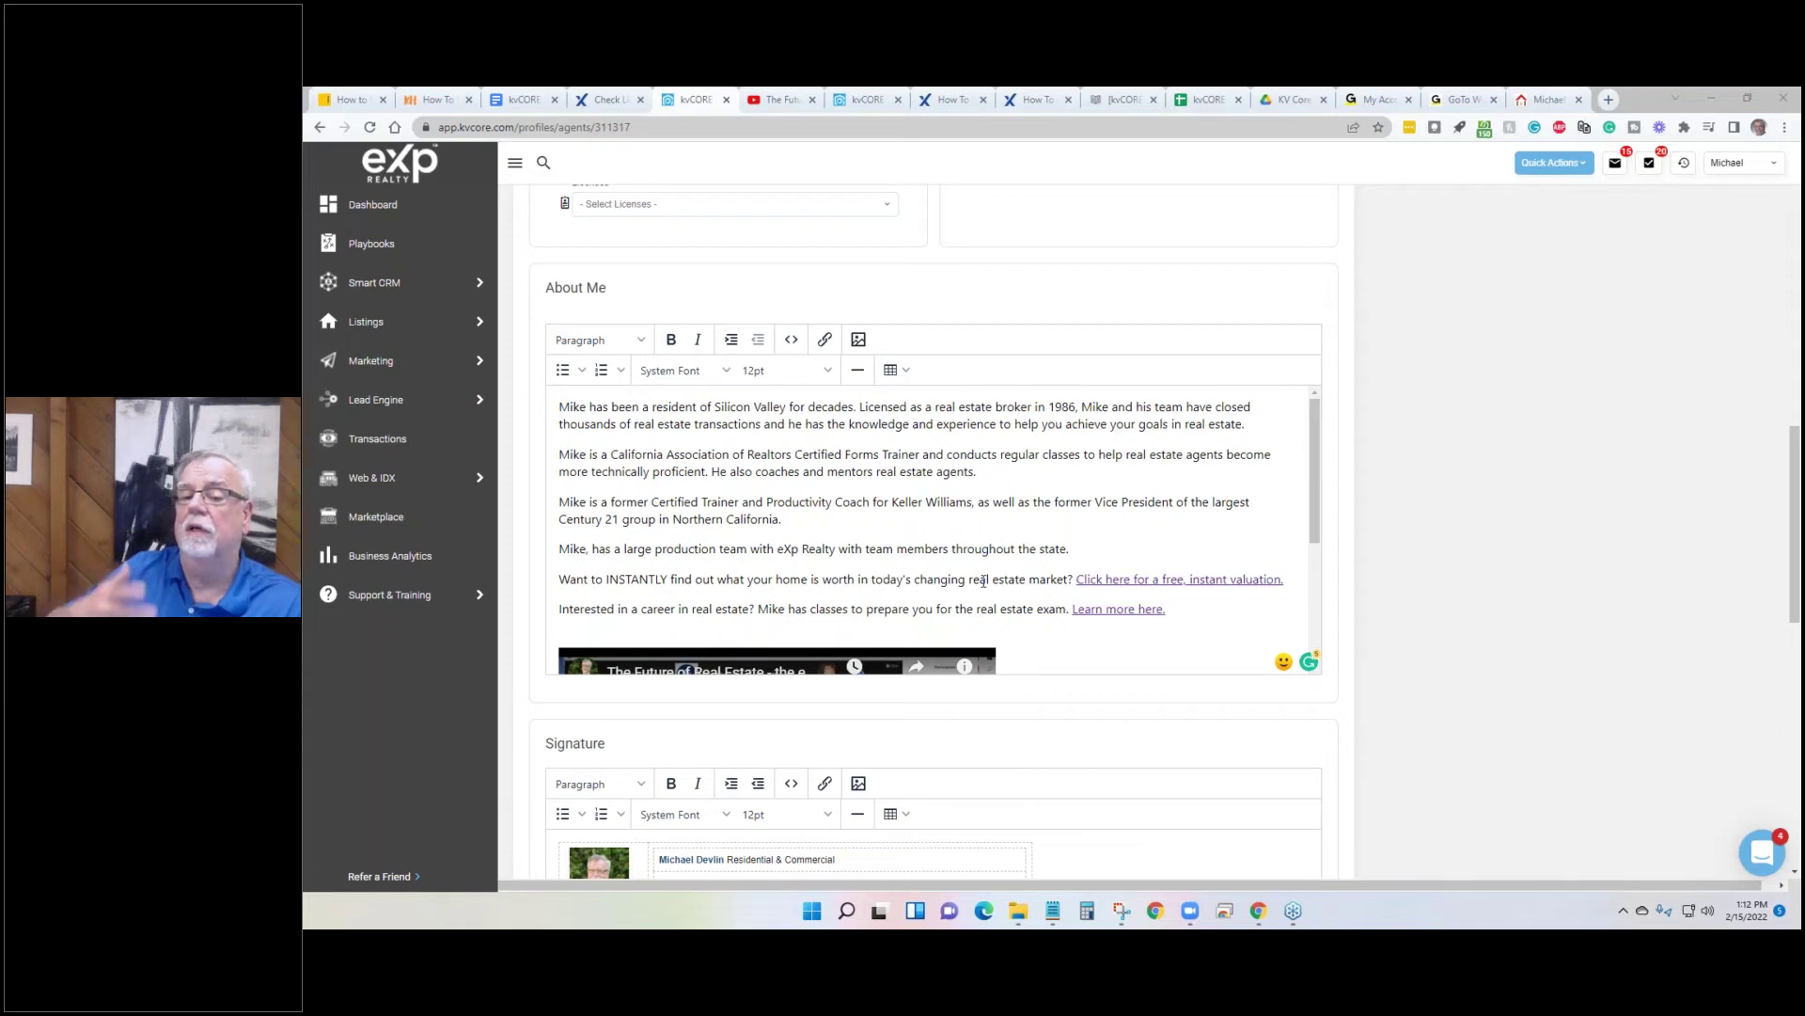
pyautogui.scroll(-3, 983, 580)
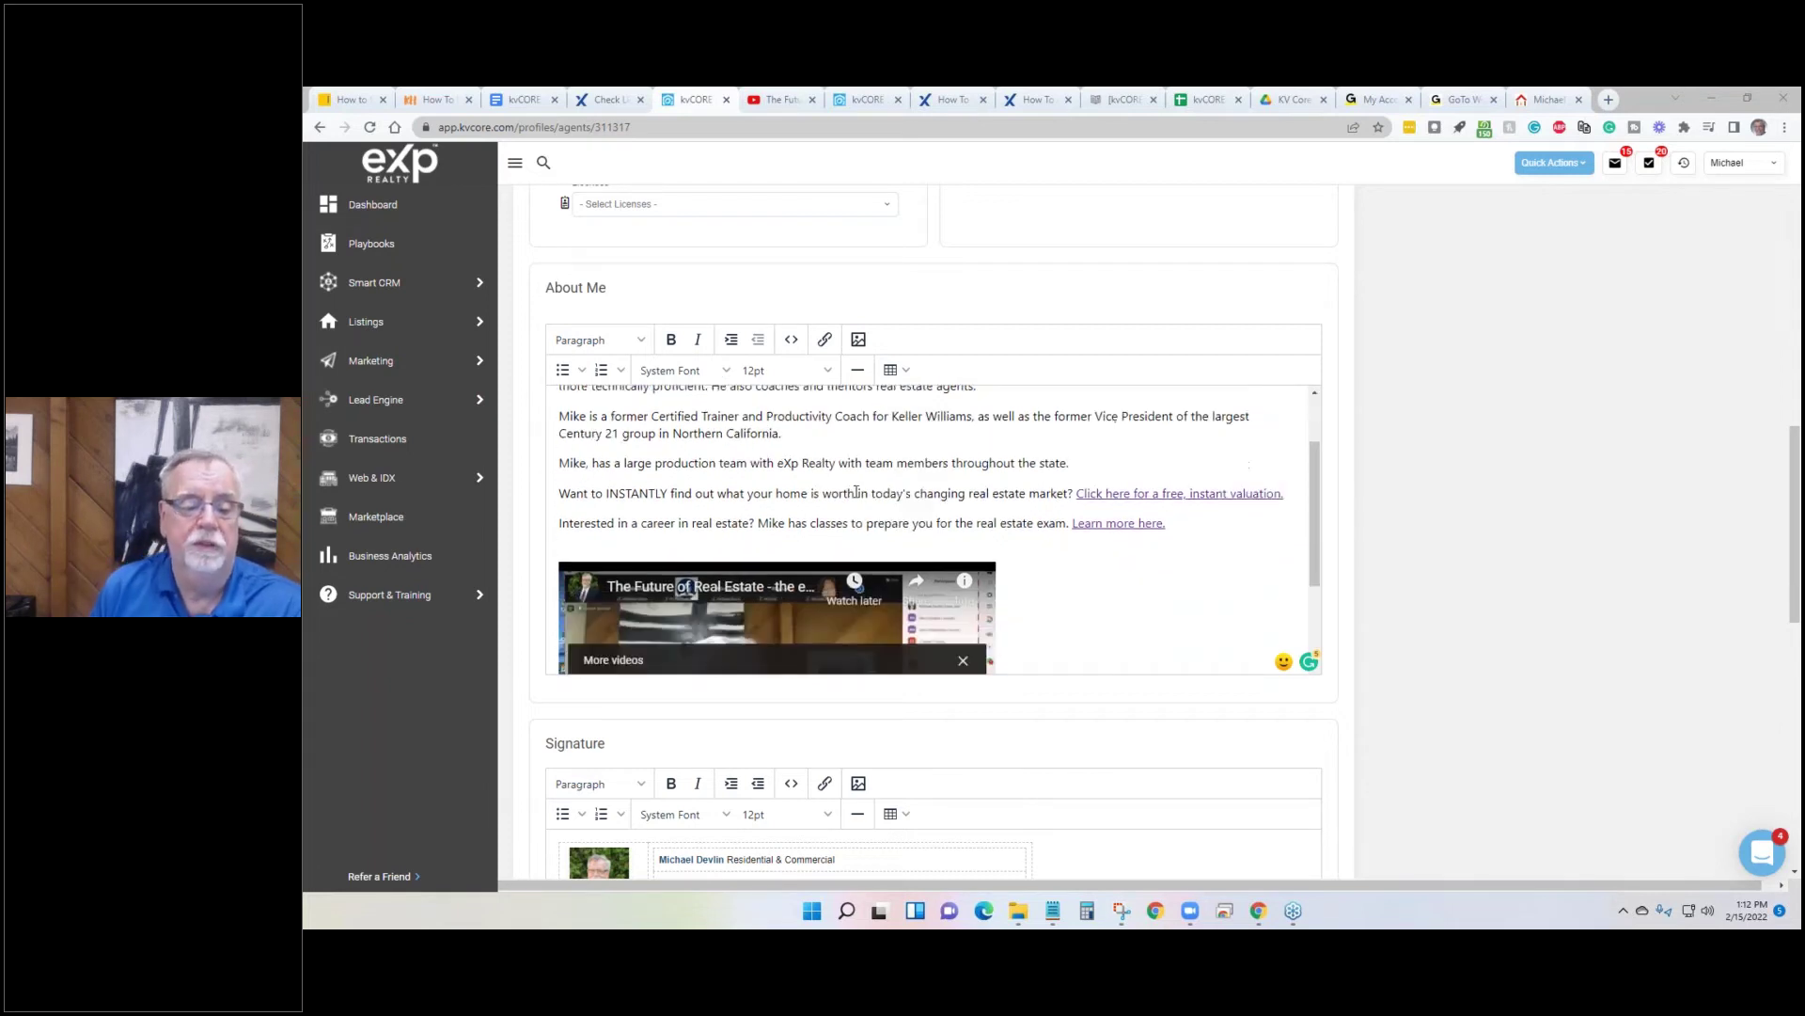
pyautogui.scroll(-3, 871, 493)
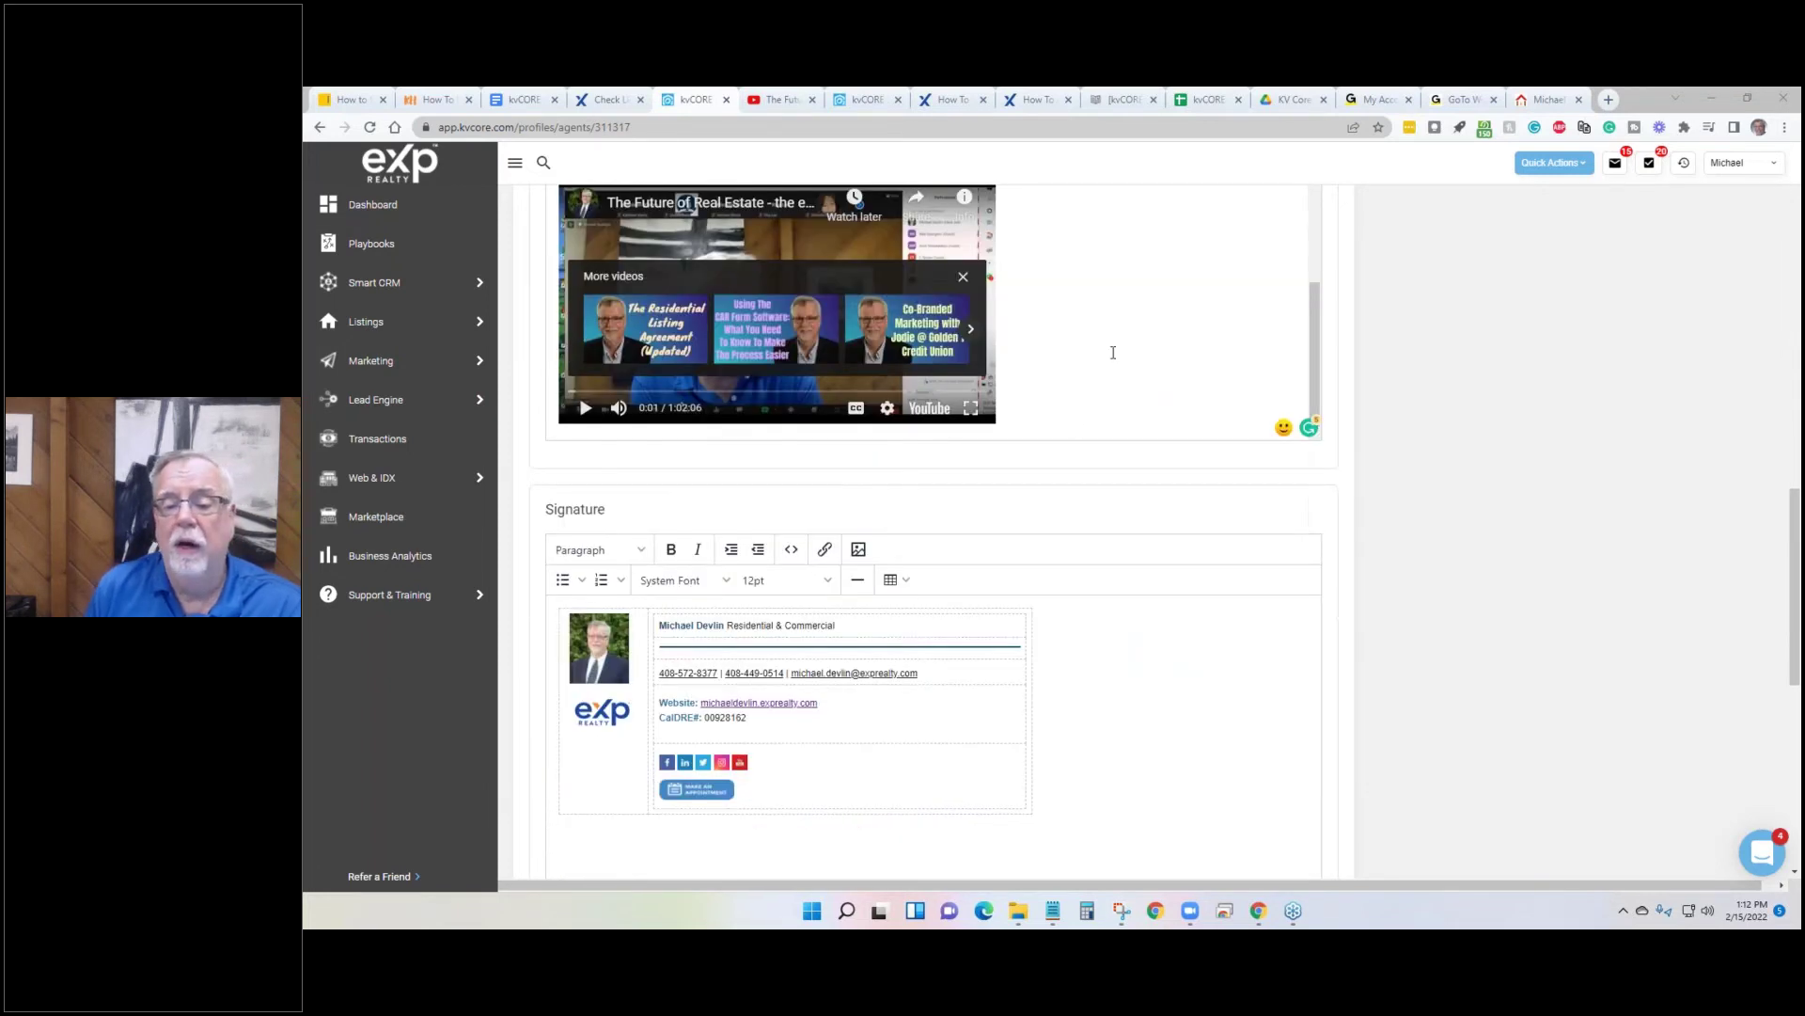
pyautogui.scroll(2, 1117, 352)
pyautogui.scroll(1, 1117, 353)
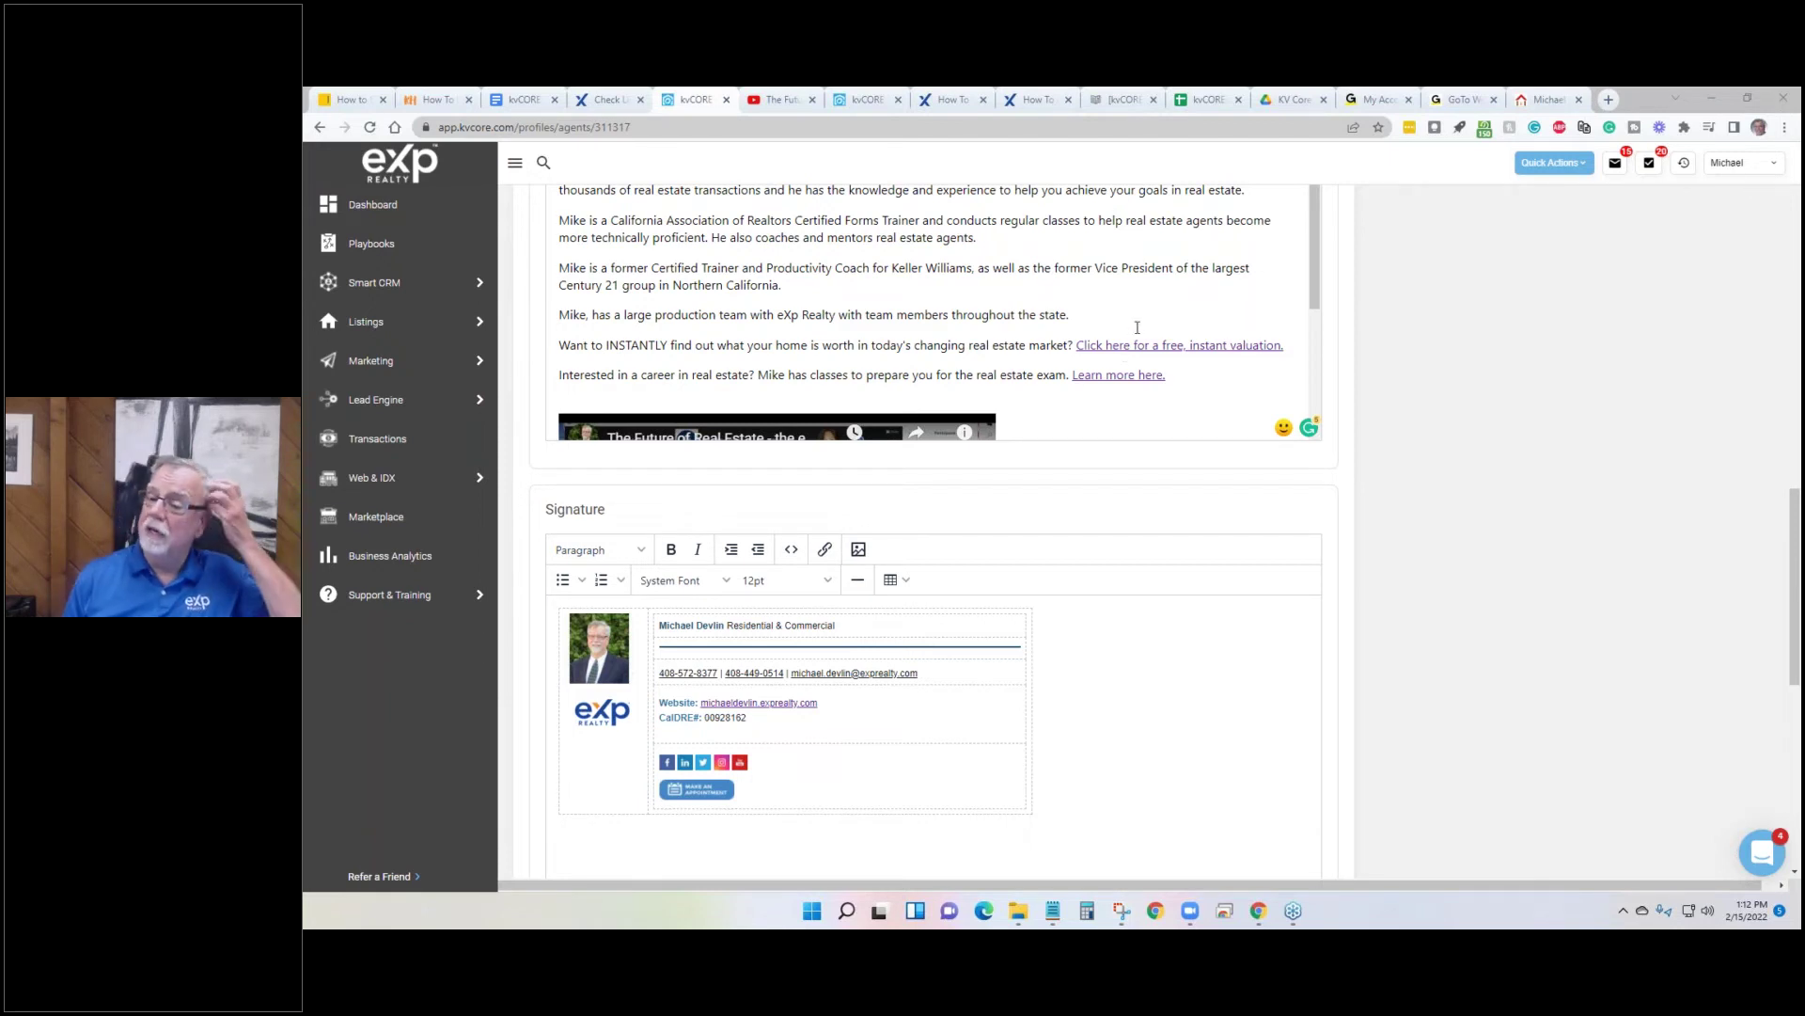
pyautogui.scroll(-2, 1035, 414)
pyautogui.scroll(-3, 1003, 479)
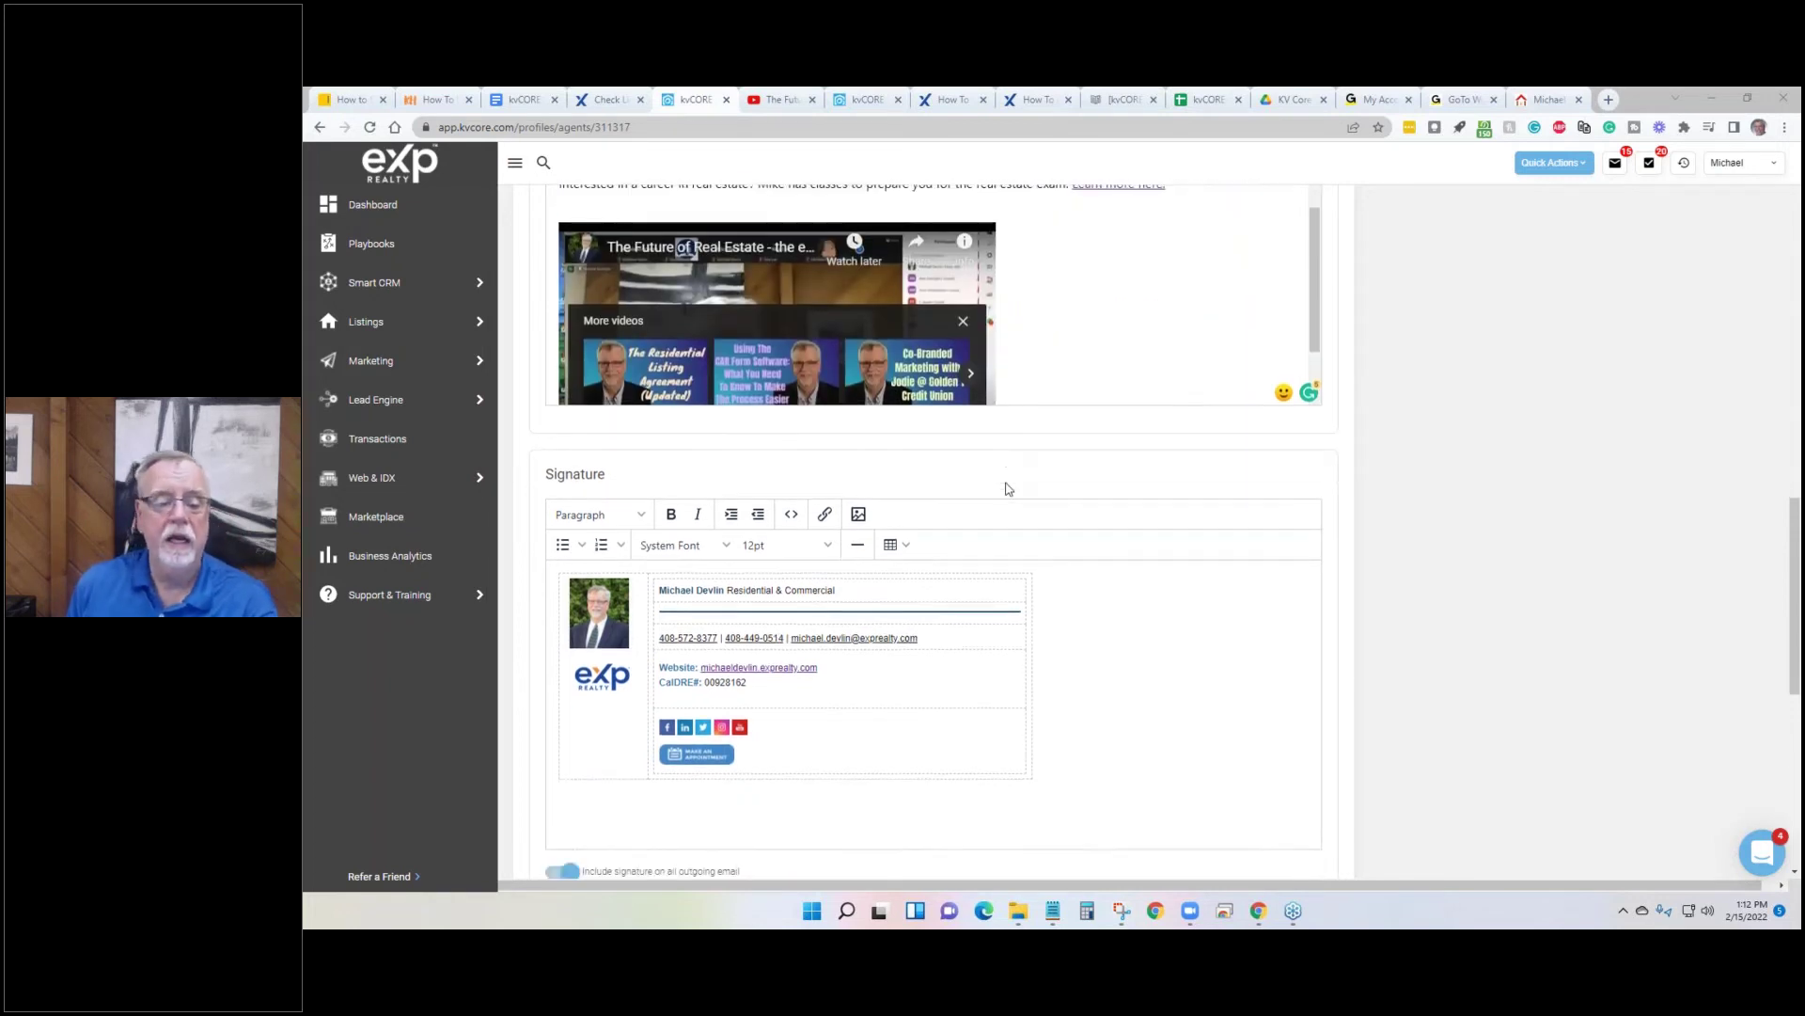
pyautogui.scroll(-1, 1133, 526)
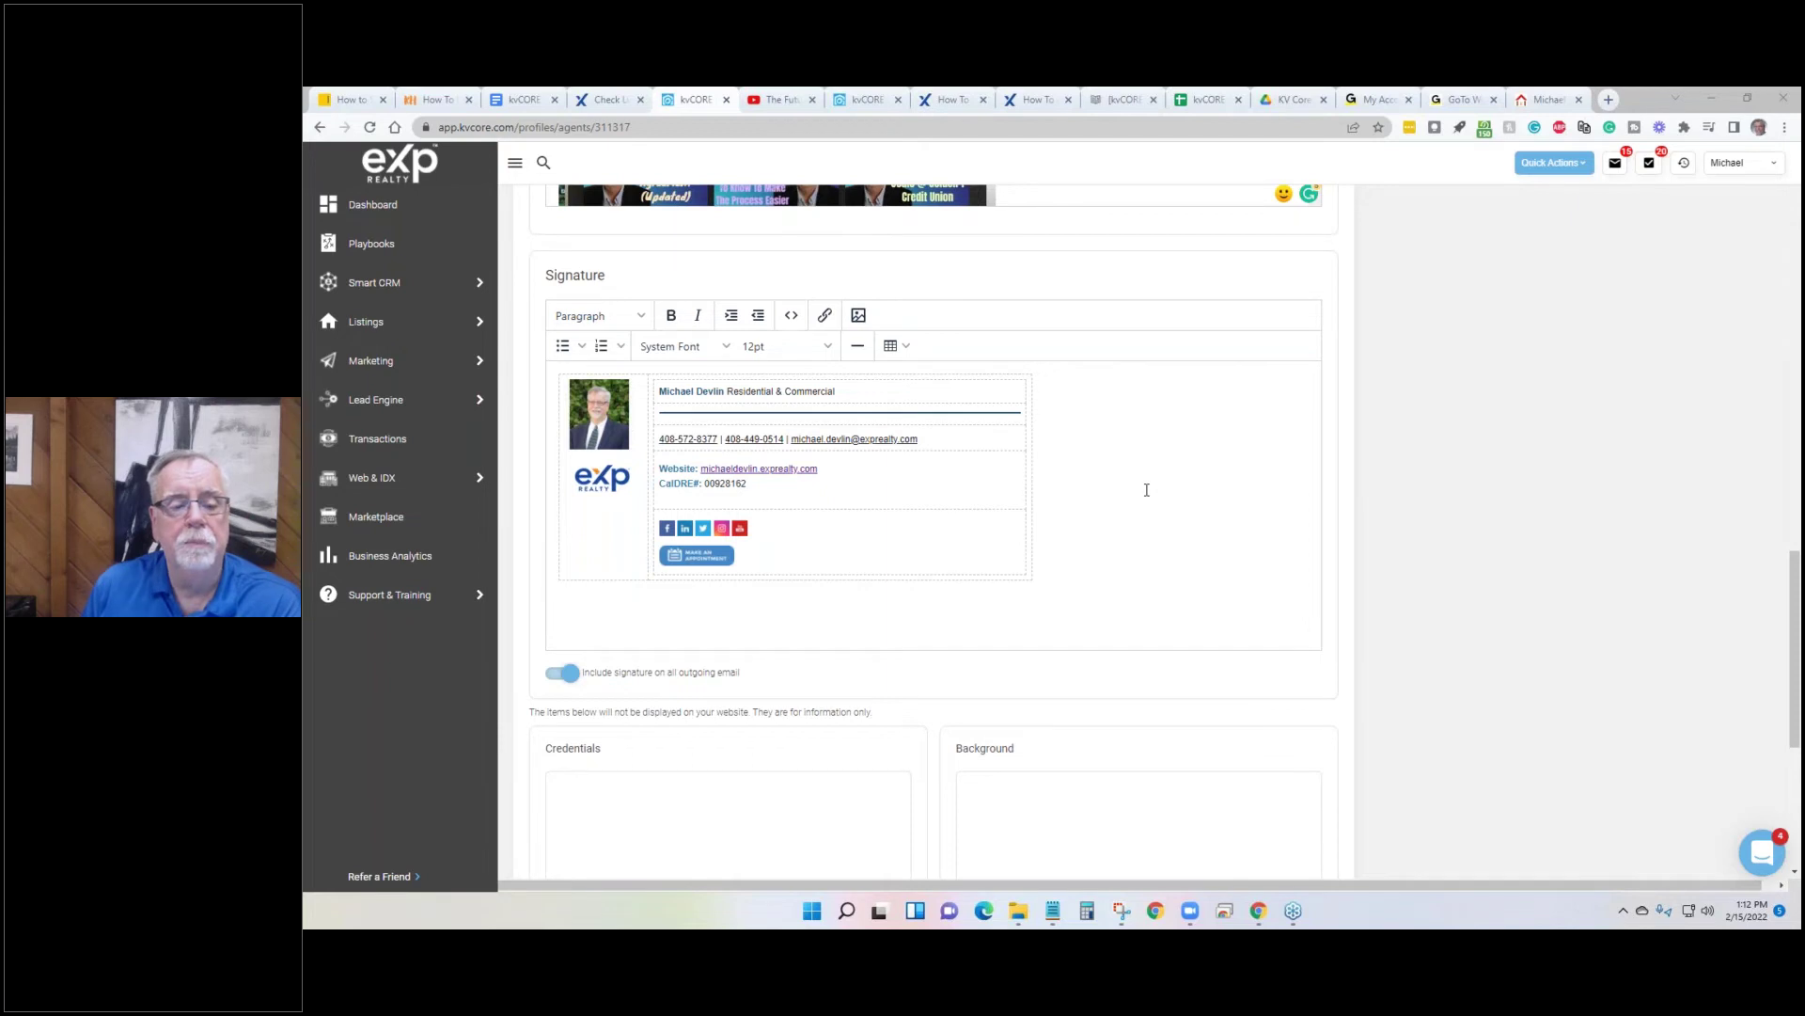
# Open the eXp Enterprise site in a new browser tab and sign in to the eXp Realty account with the account password.
pyautogui.click(1610, 99)
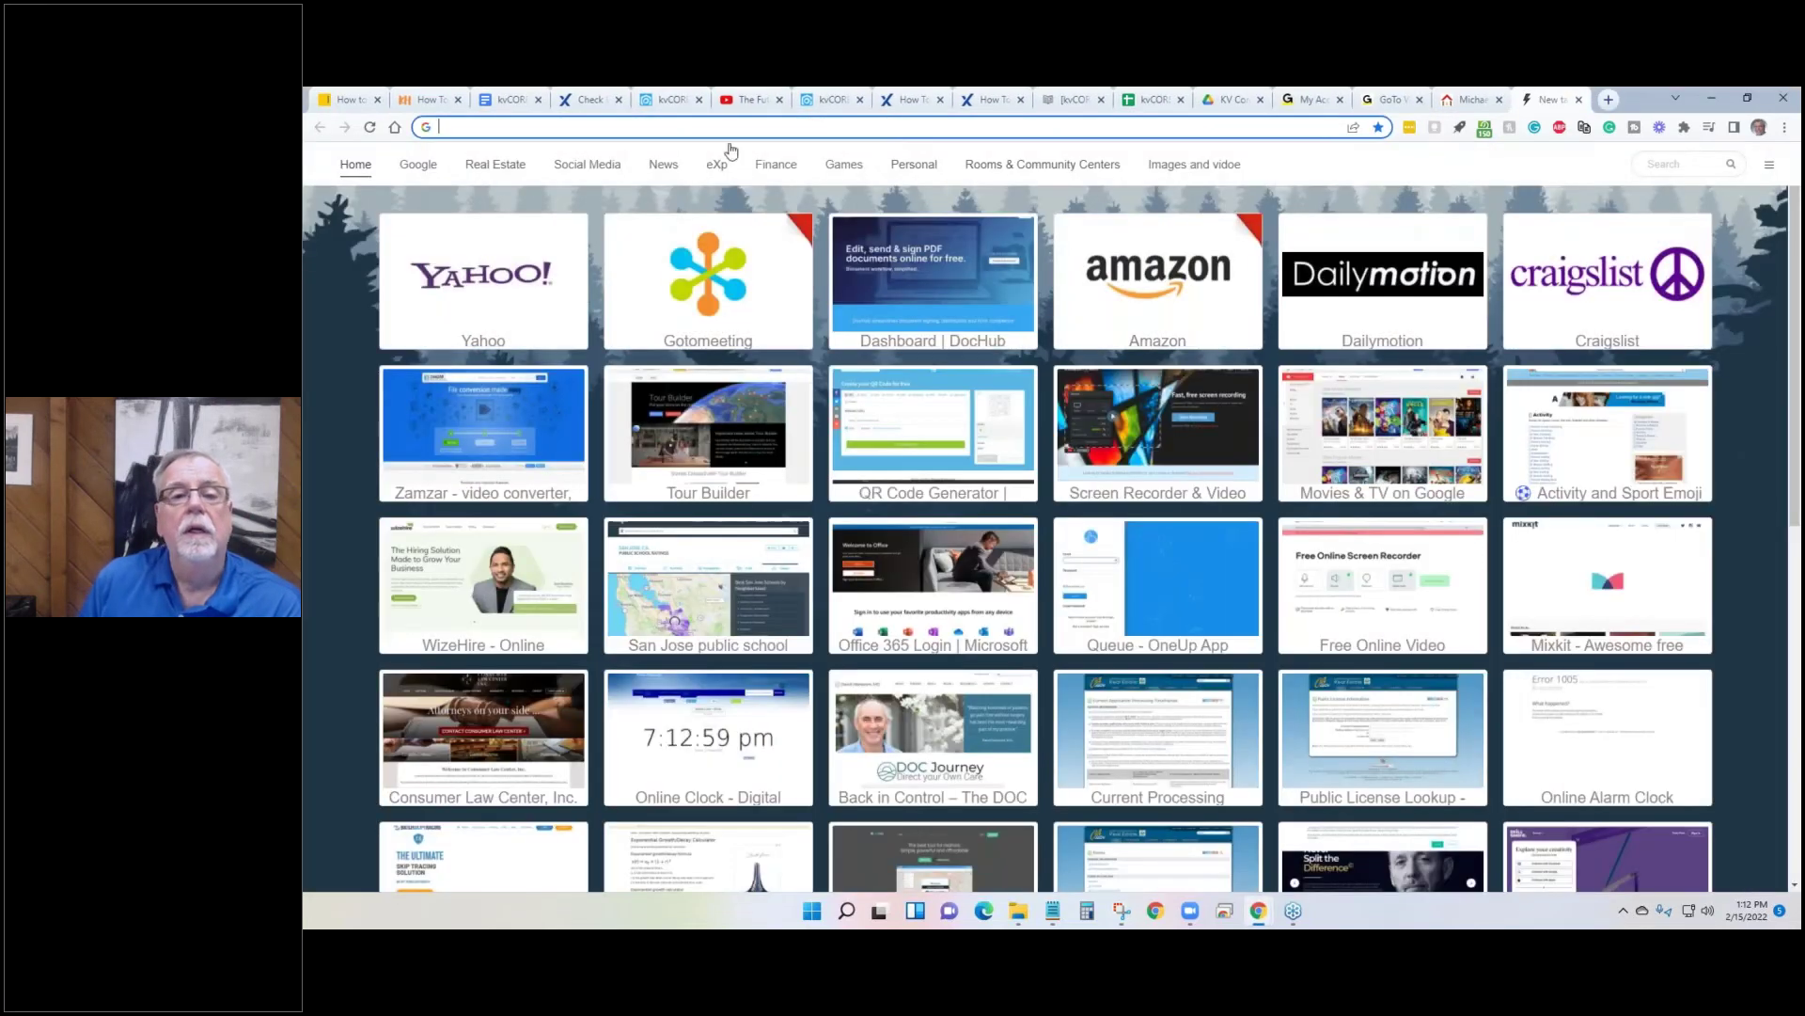
pyautogui.click(718, 165)
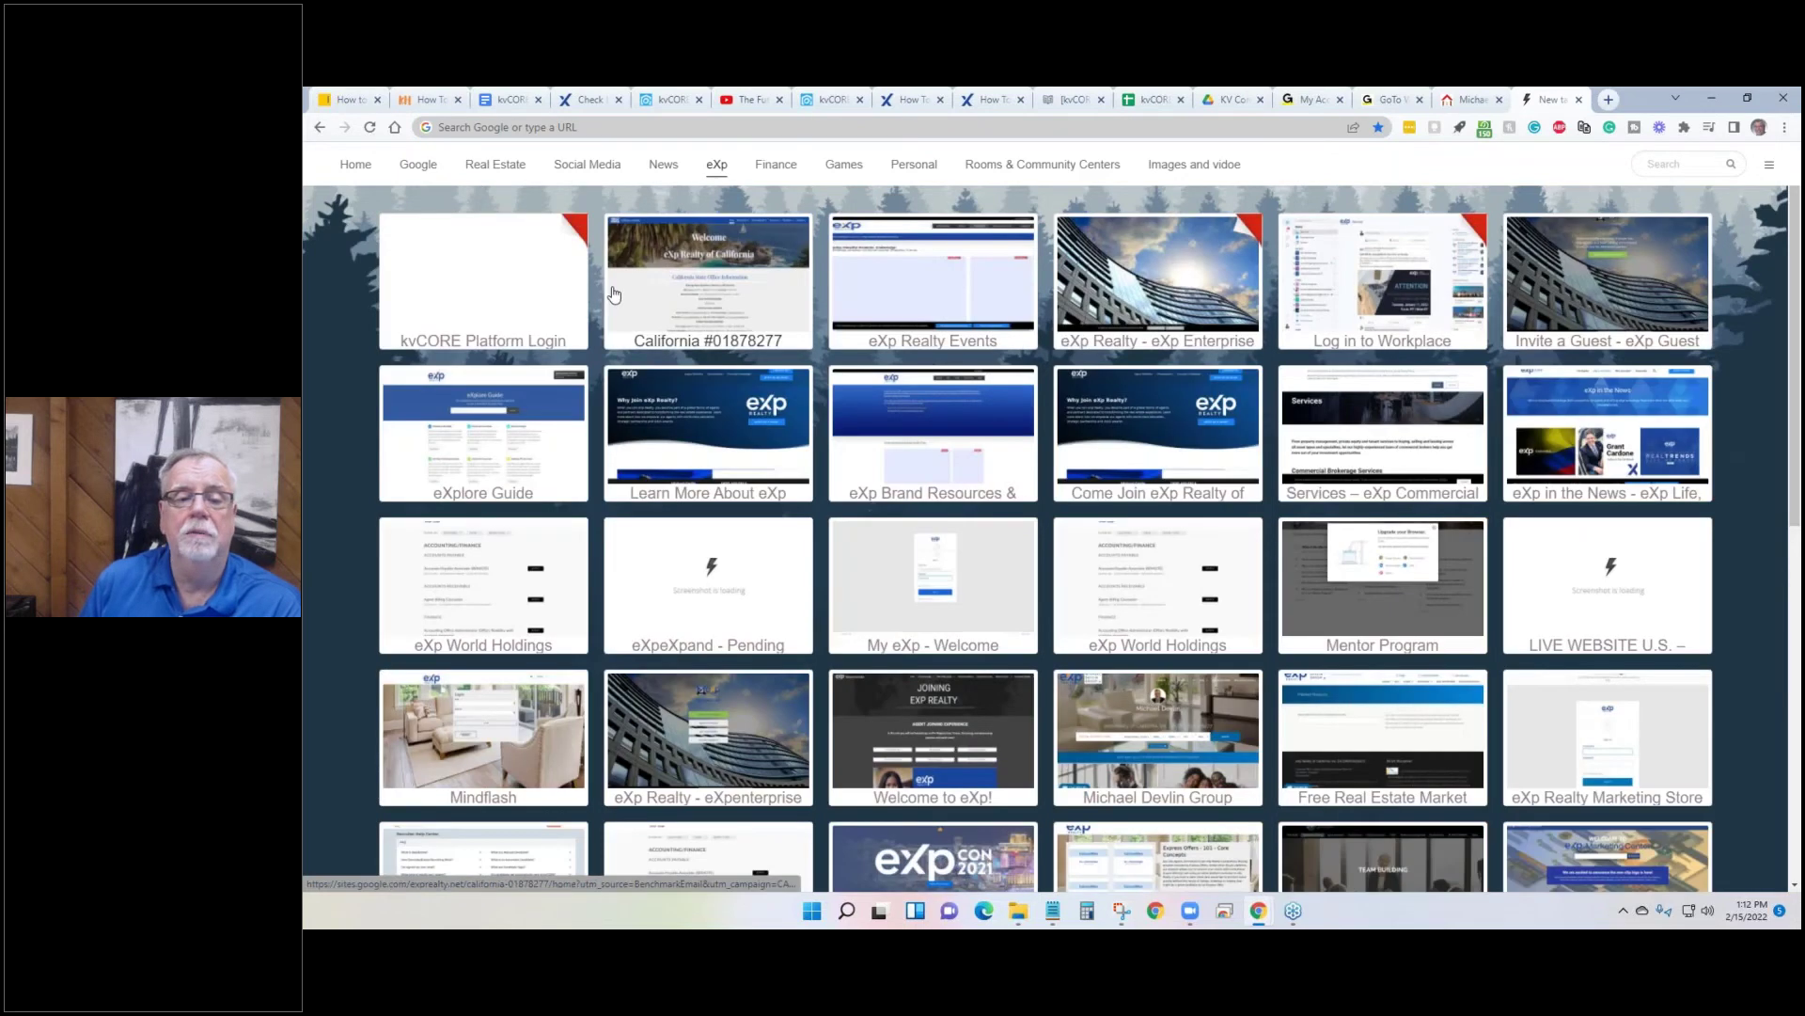
pyautogui.click(1170, 284)
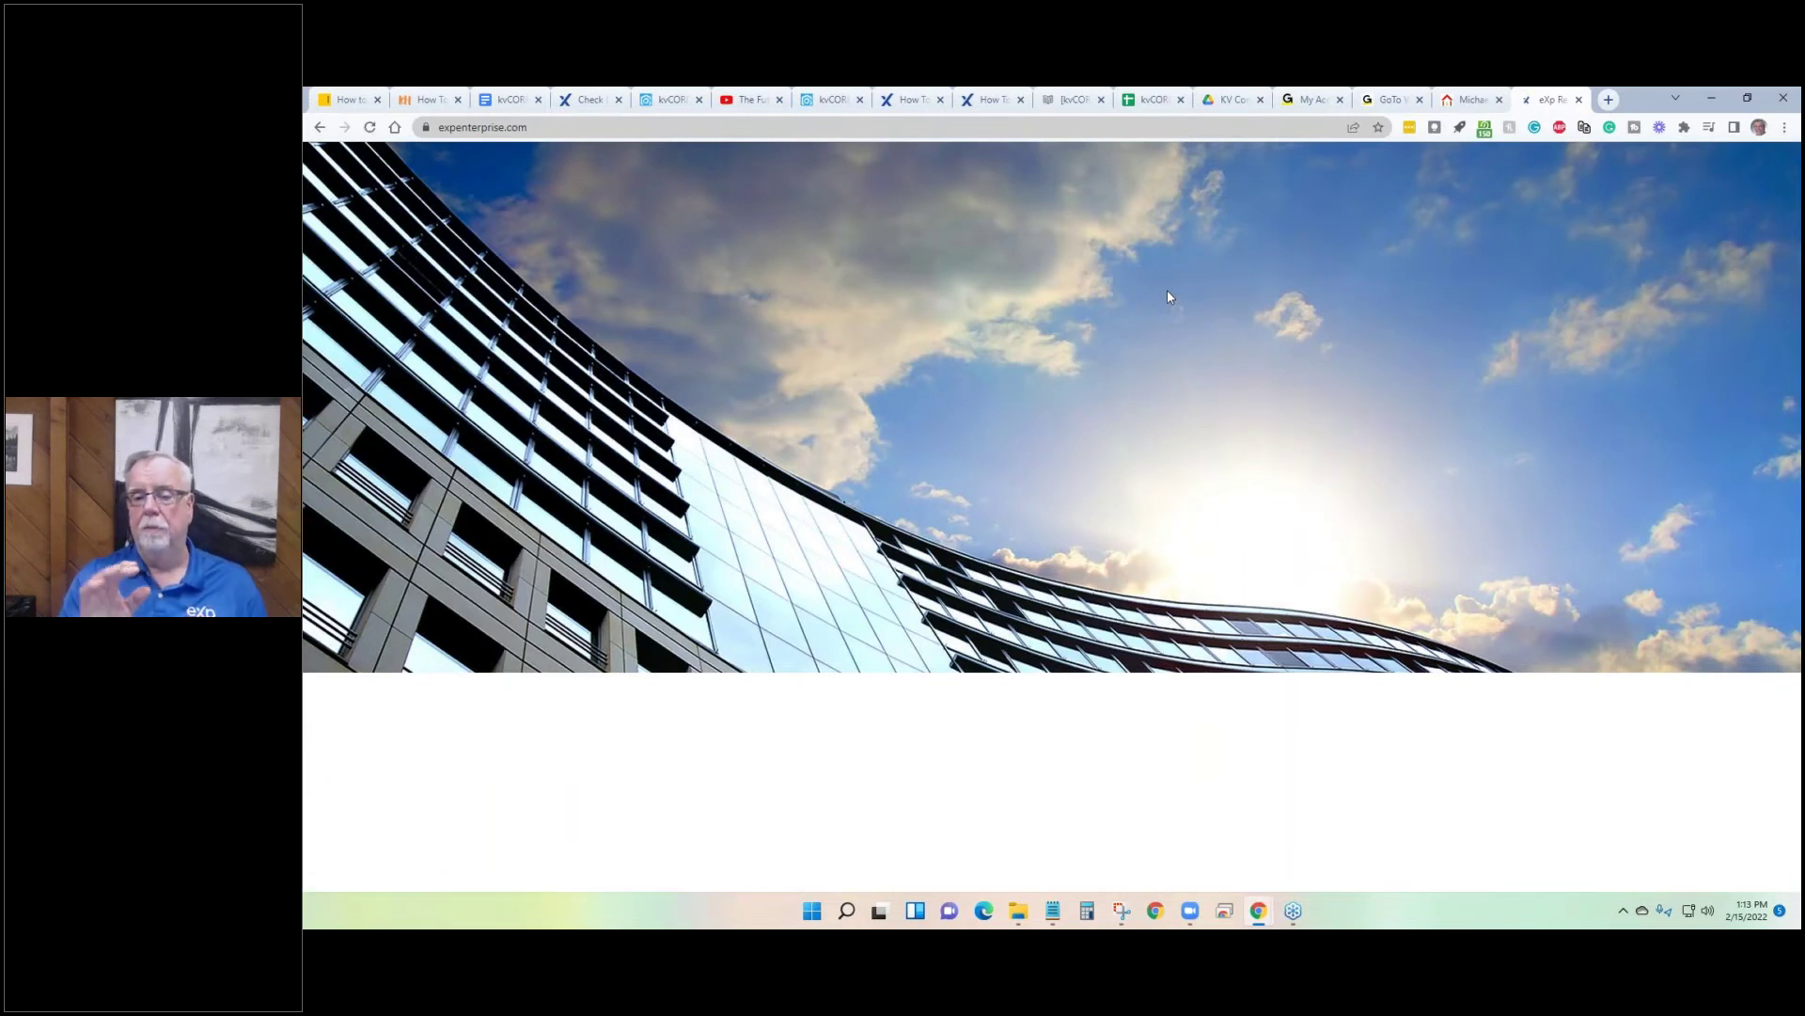
pyautogui.click(995, 331)
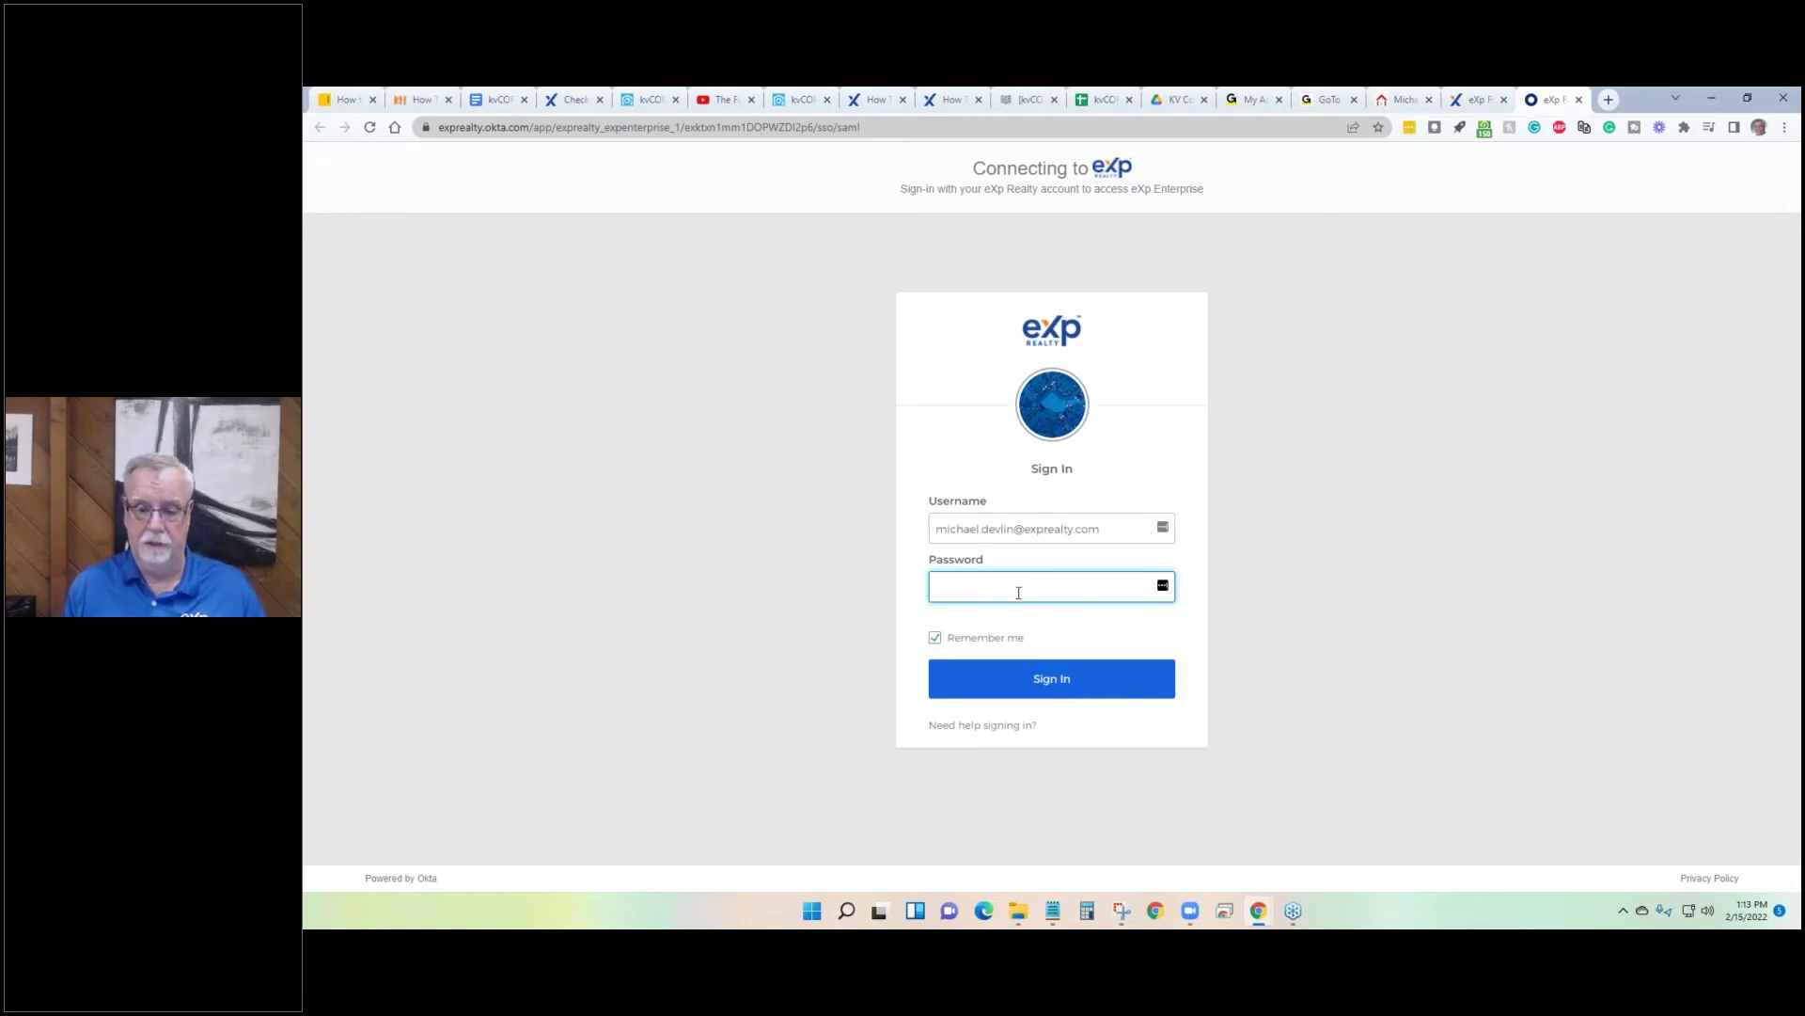
pyautogui.write('•••••••••')
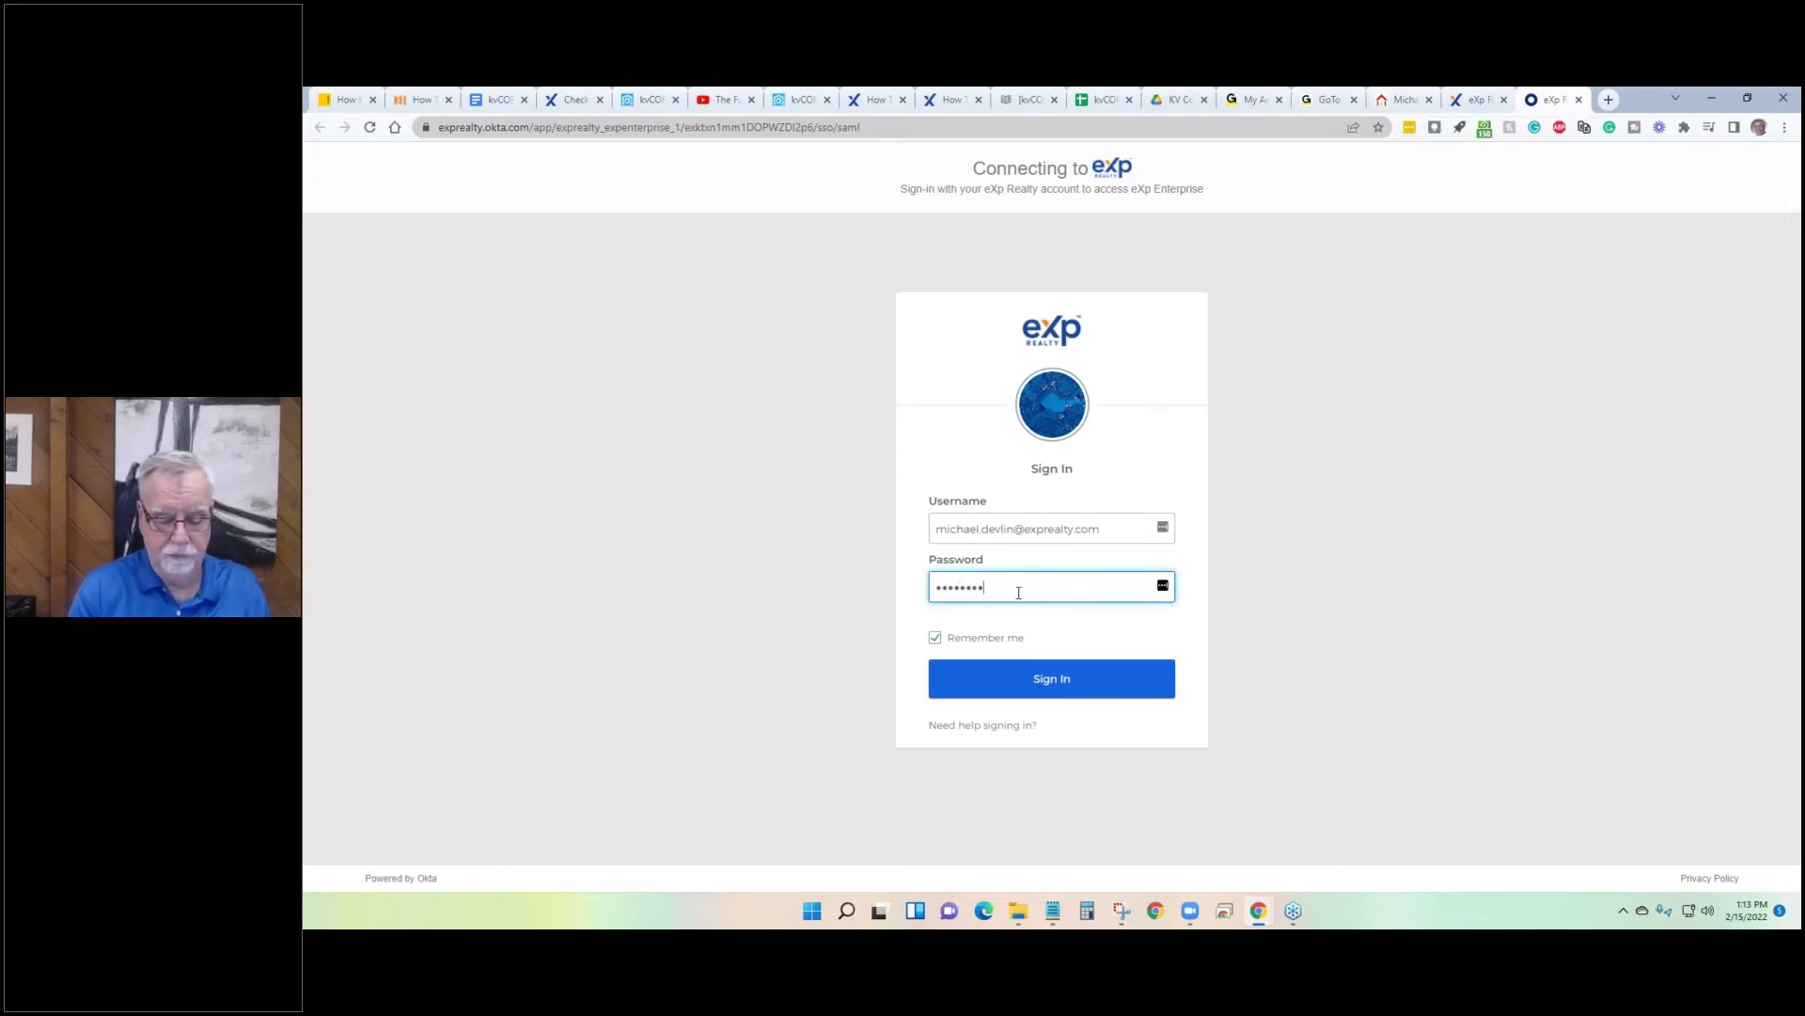
pyautogui.write('••')
pyautogui.press('Return')
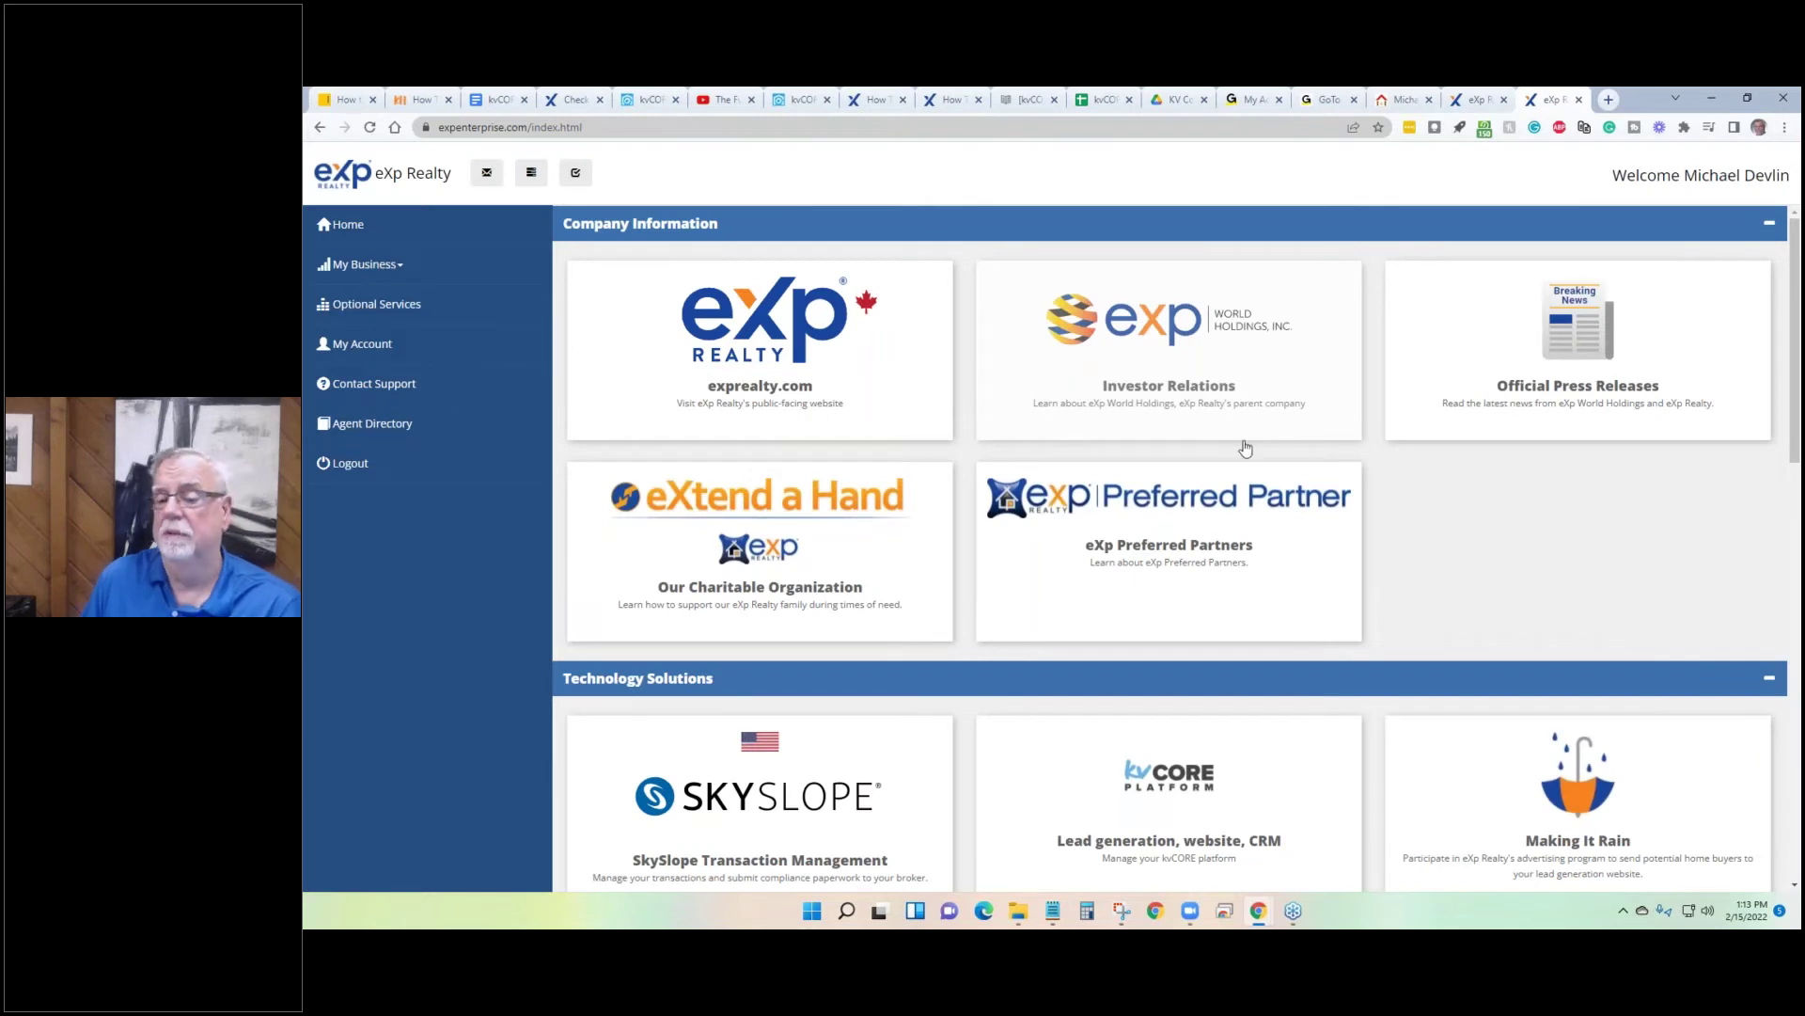
# Open the eXp Marketing Center from the Marketing and Branding section and browse its Business Cards and Signature Templates designs.
pyautogui.scroll(-12, 1248, 437)
pyautogui.scroll(-1, 1213, 486)
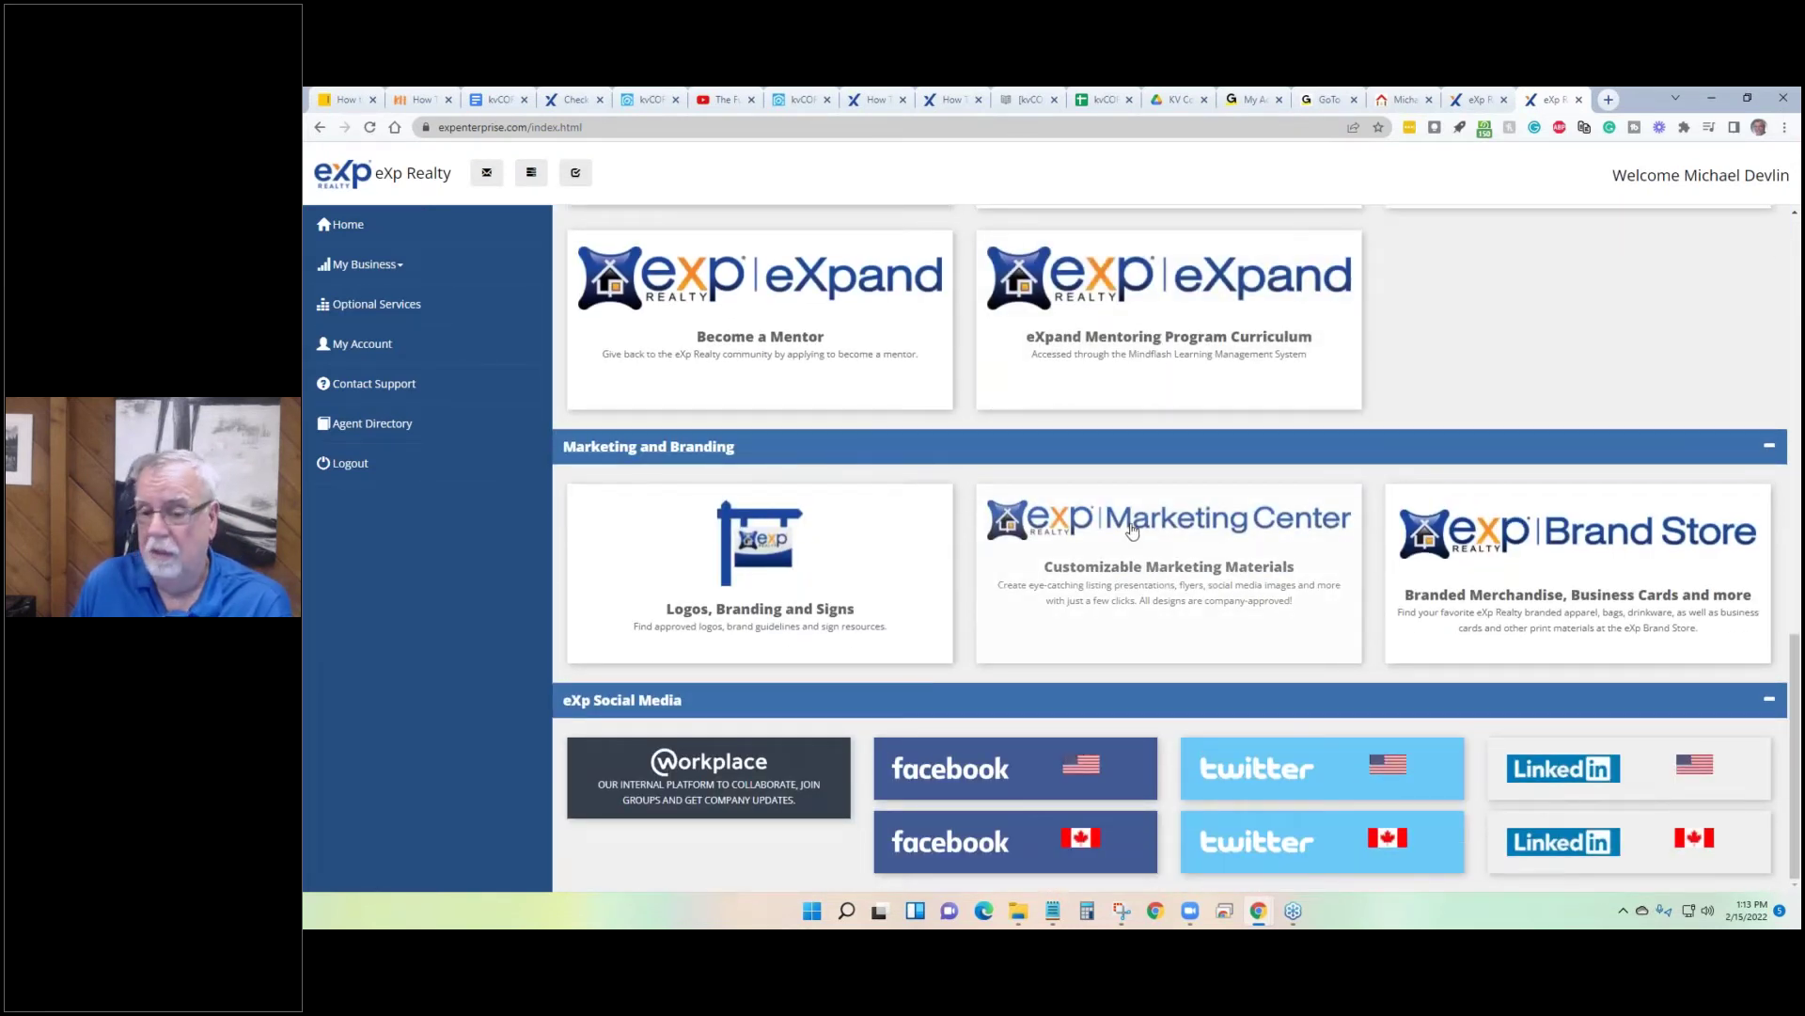
pyautogui.click(1132, 529)
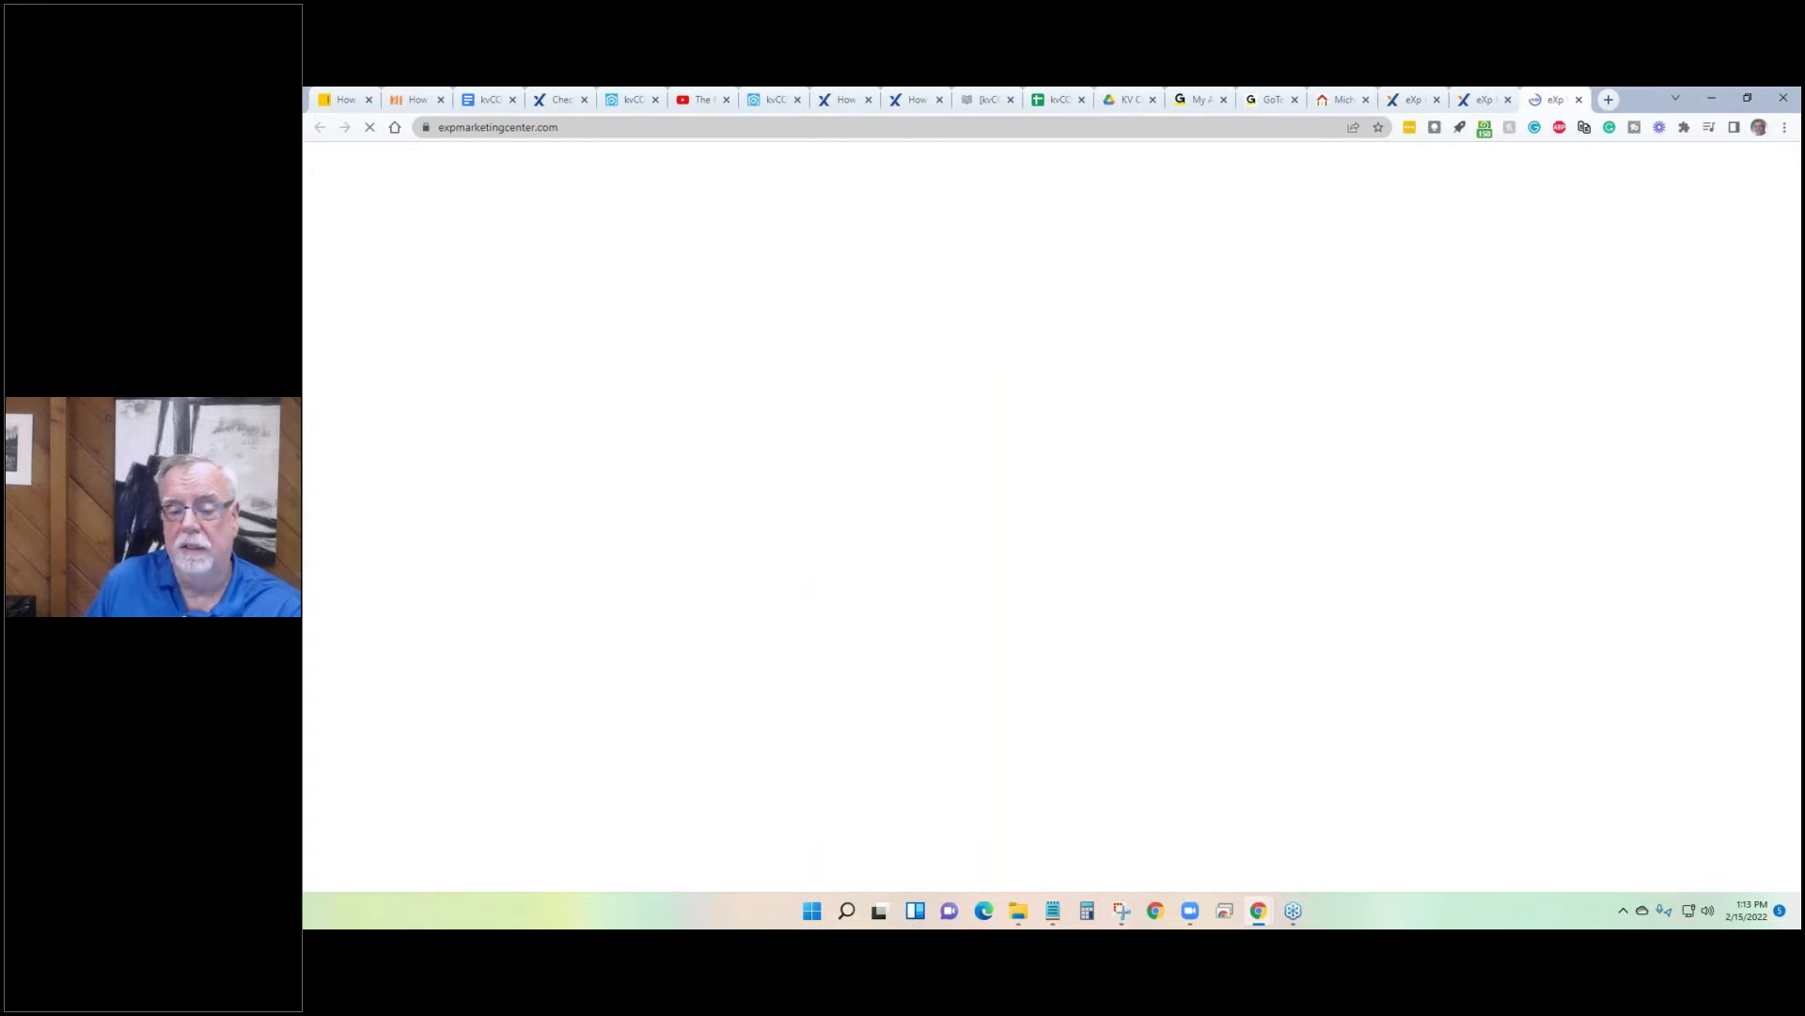
pyautogui.scroll(-3, 663, 557)
pyautogui.scroll(-13, 663, 557)
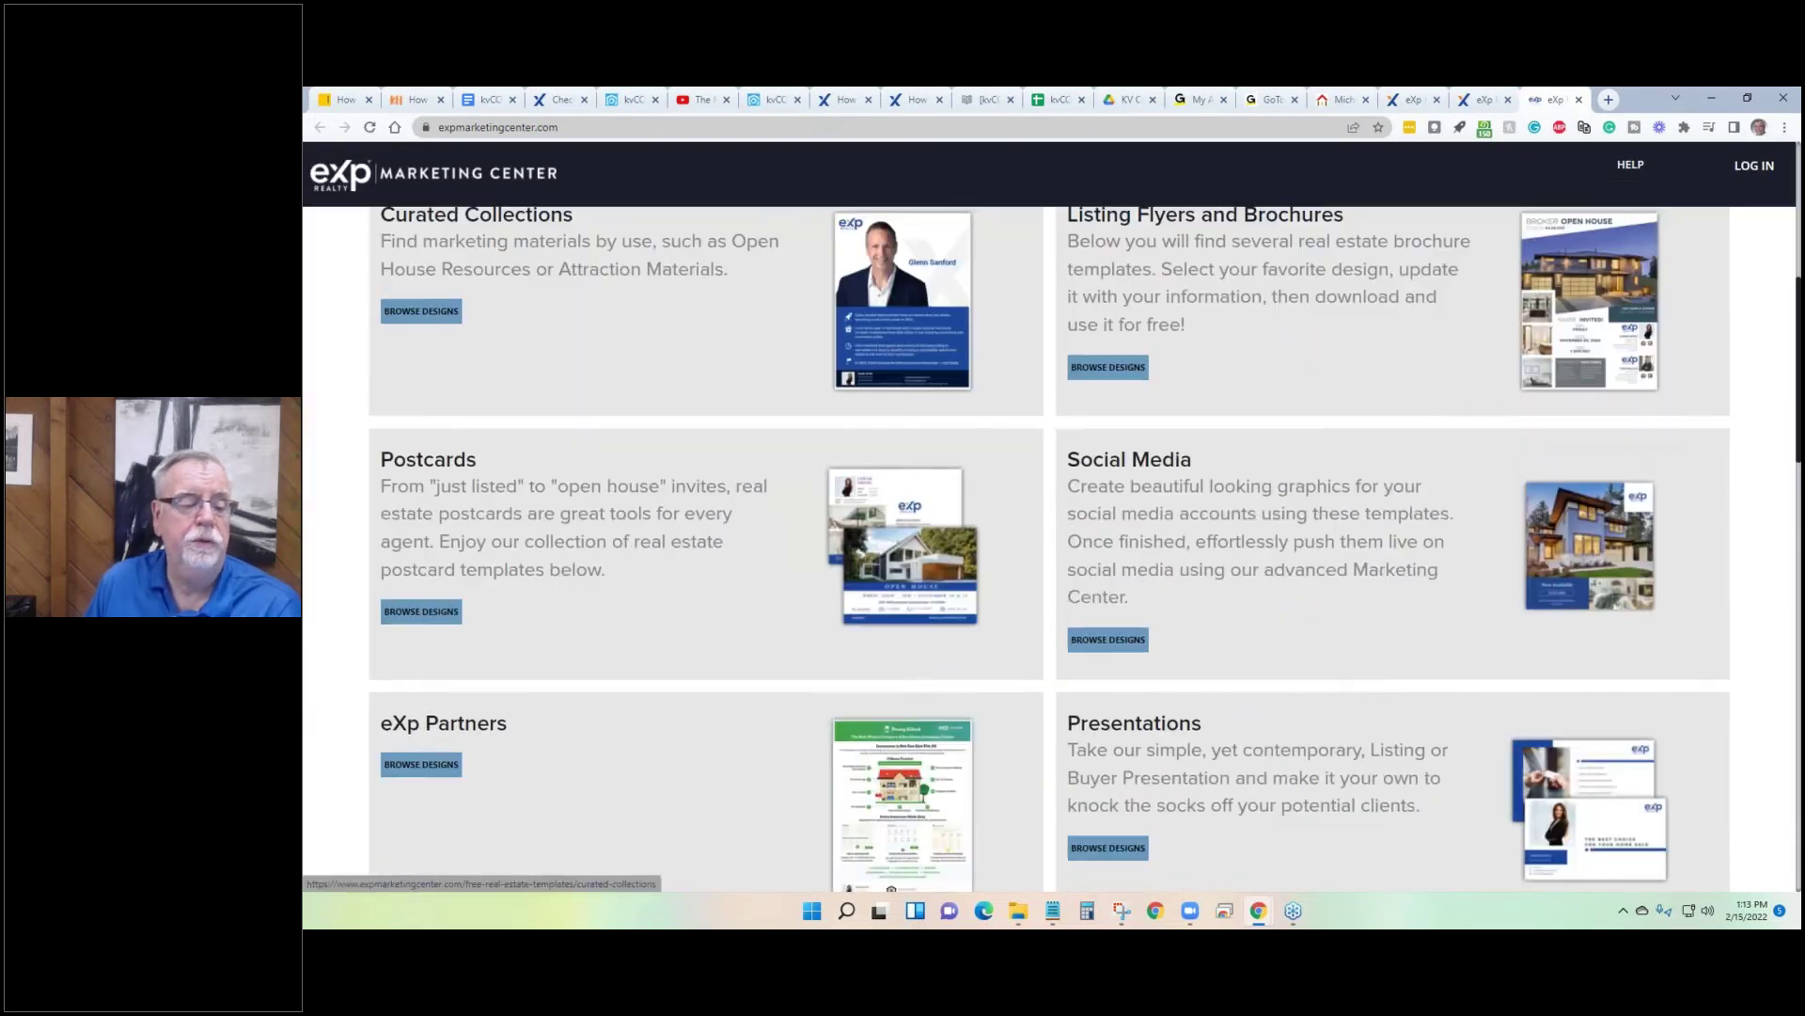
pyautogui.scroll(-3, 667, 564)
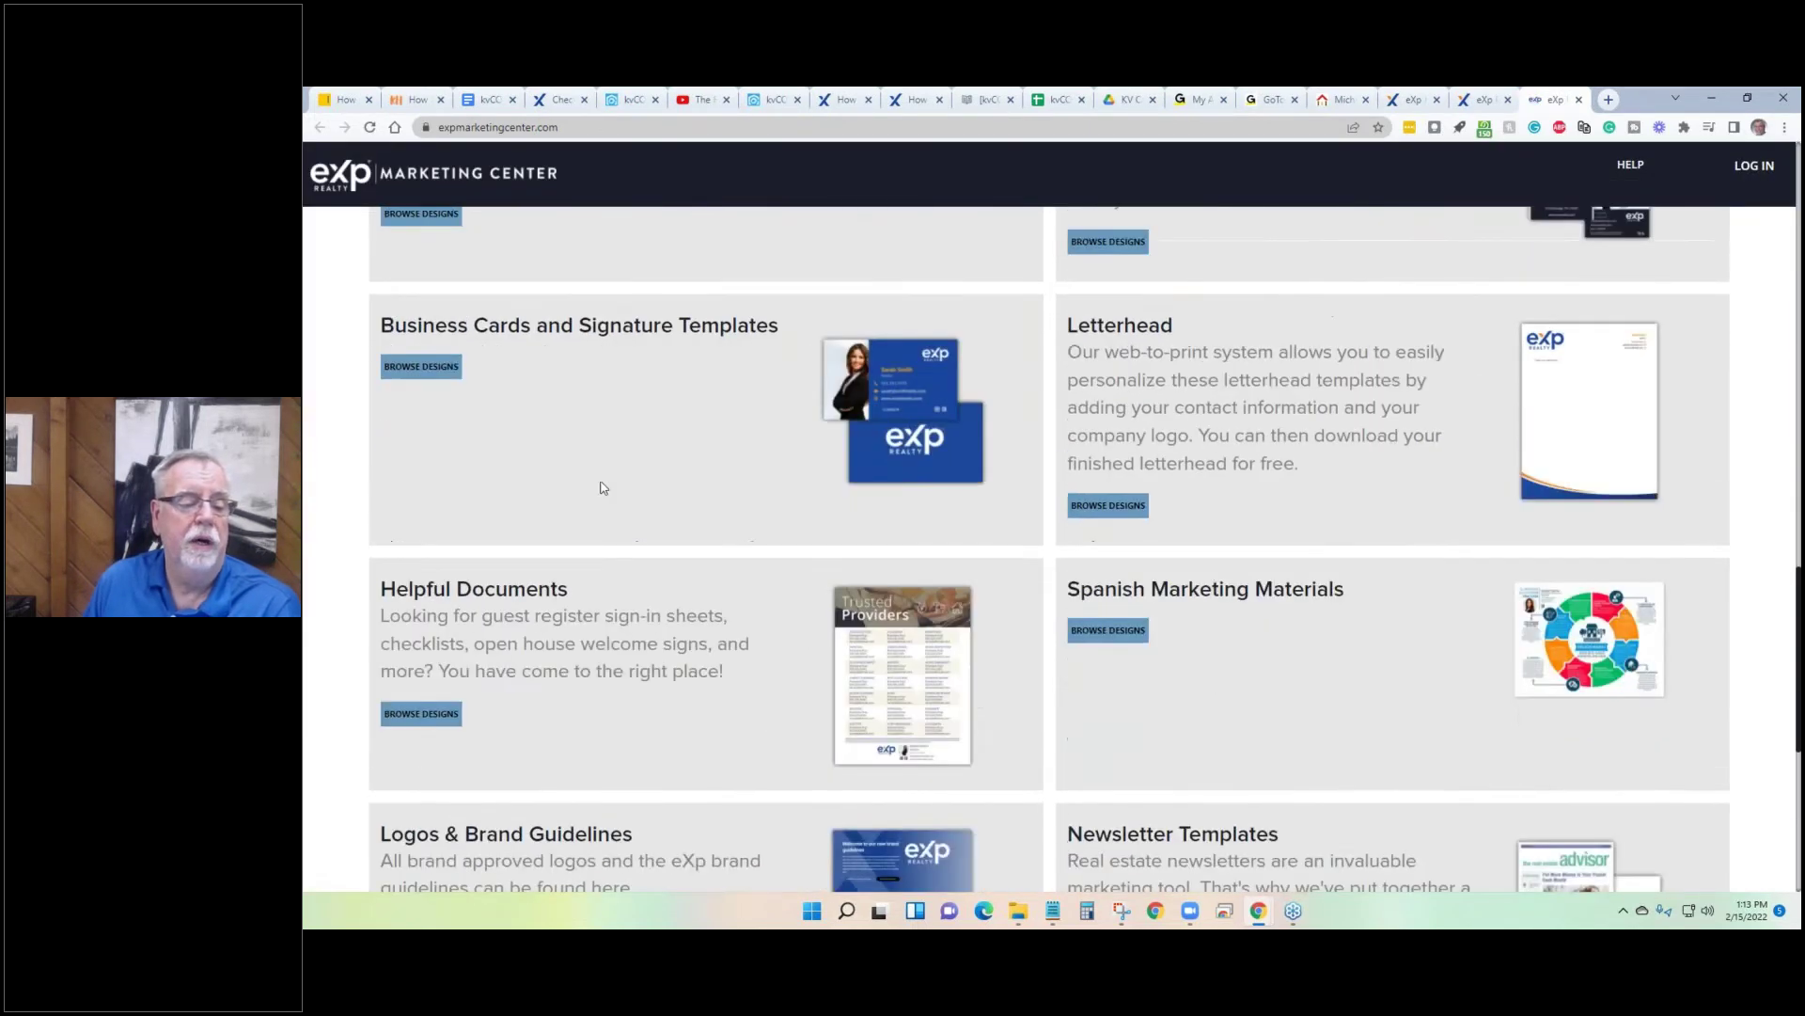
pyautogui.click(430, 372)
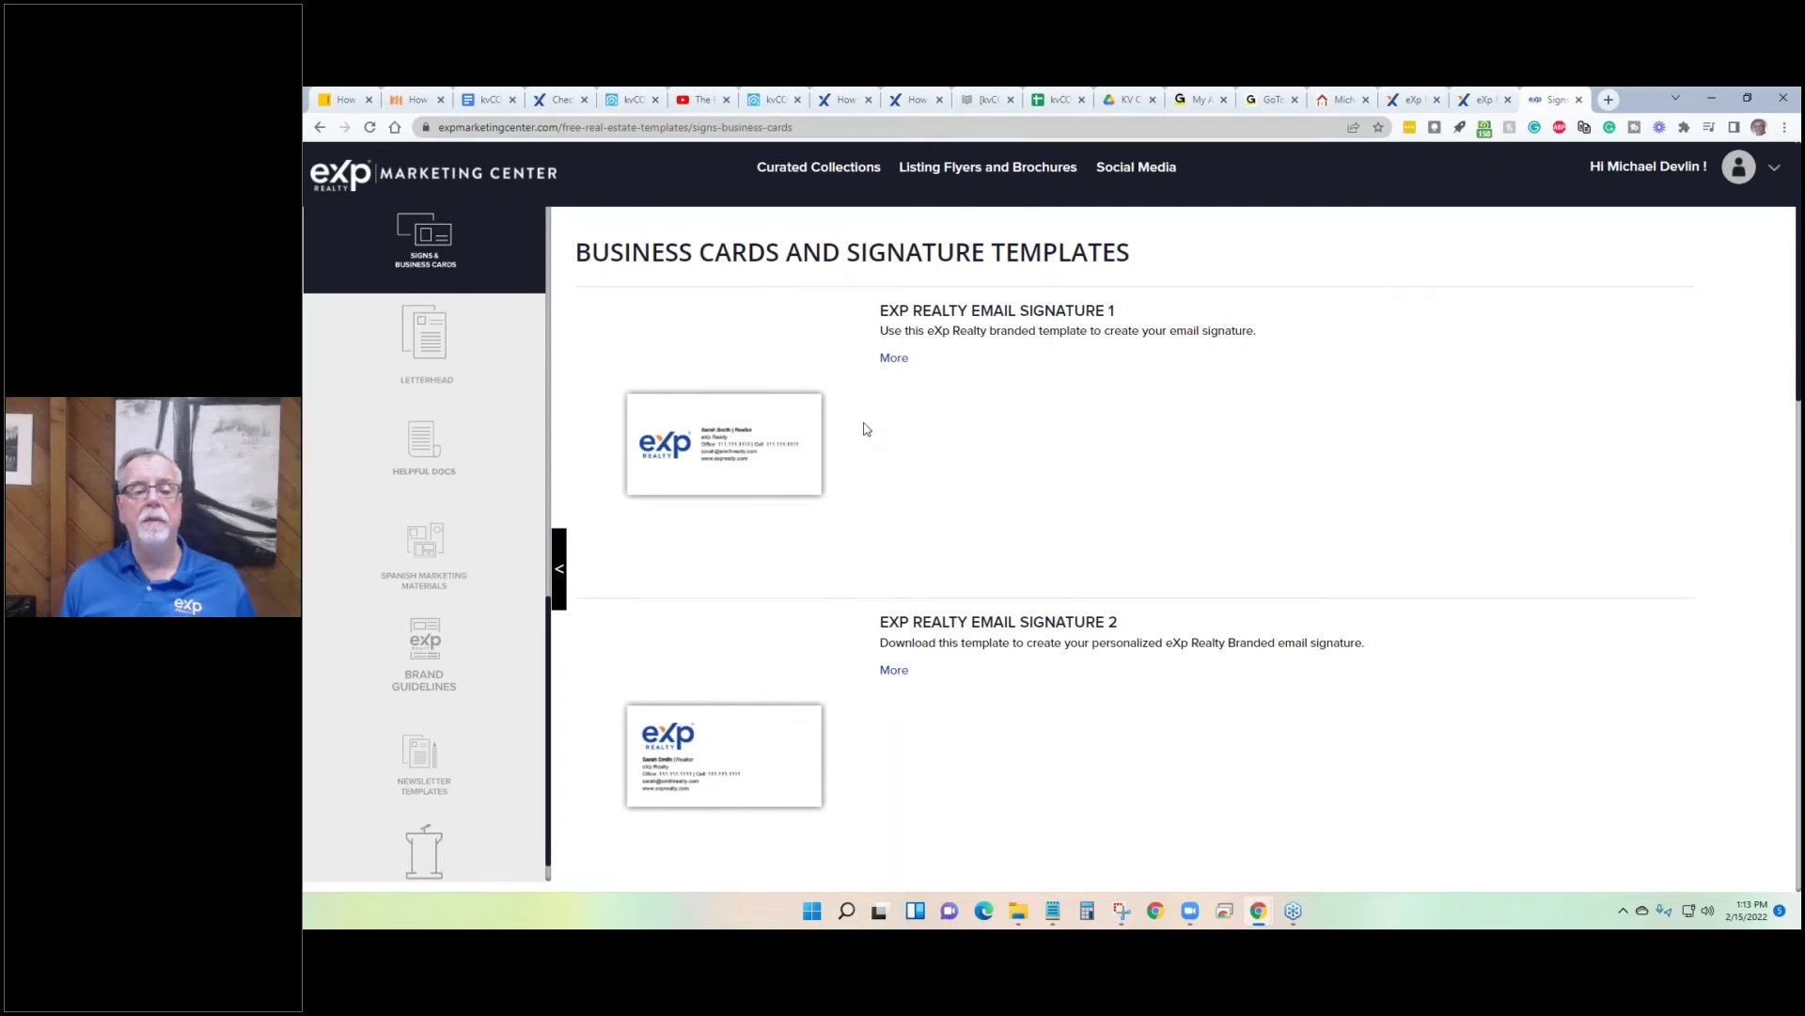
# Look through the signature and business card templates, open eXp Realty Email Signature 1 in the editor, and return to the kvCORE Signature section.
pyautogui.scroll(-5, 1020, 516)
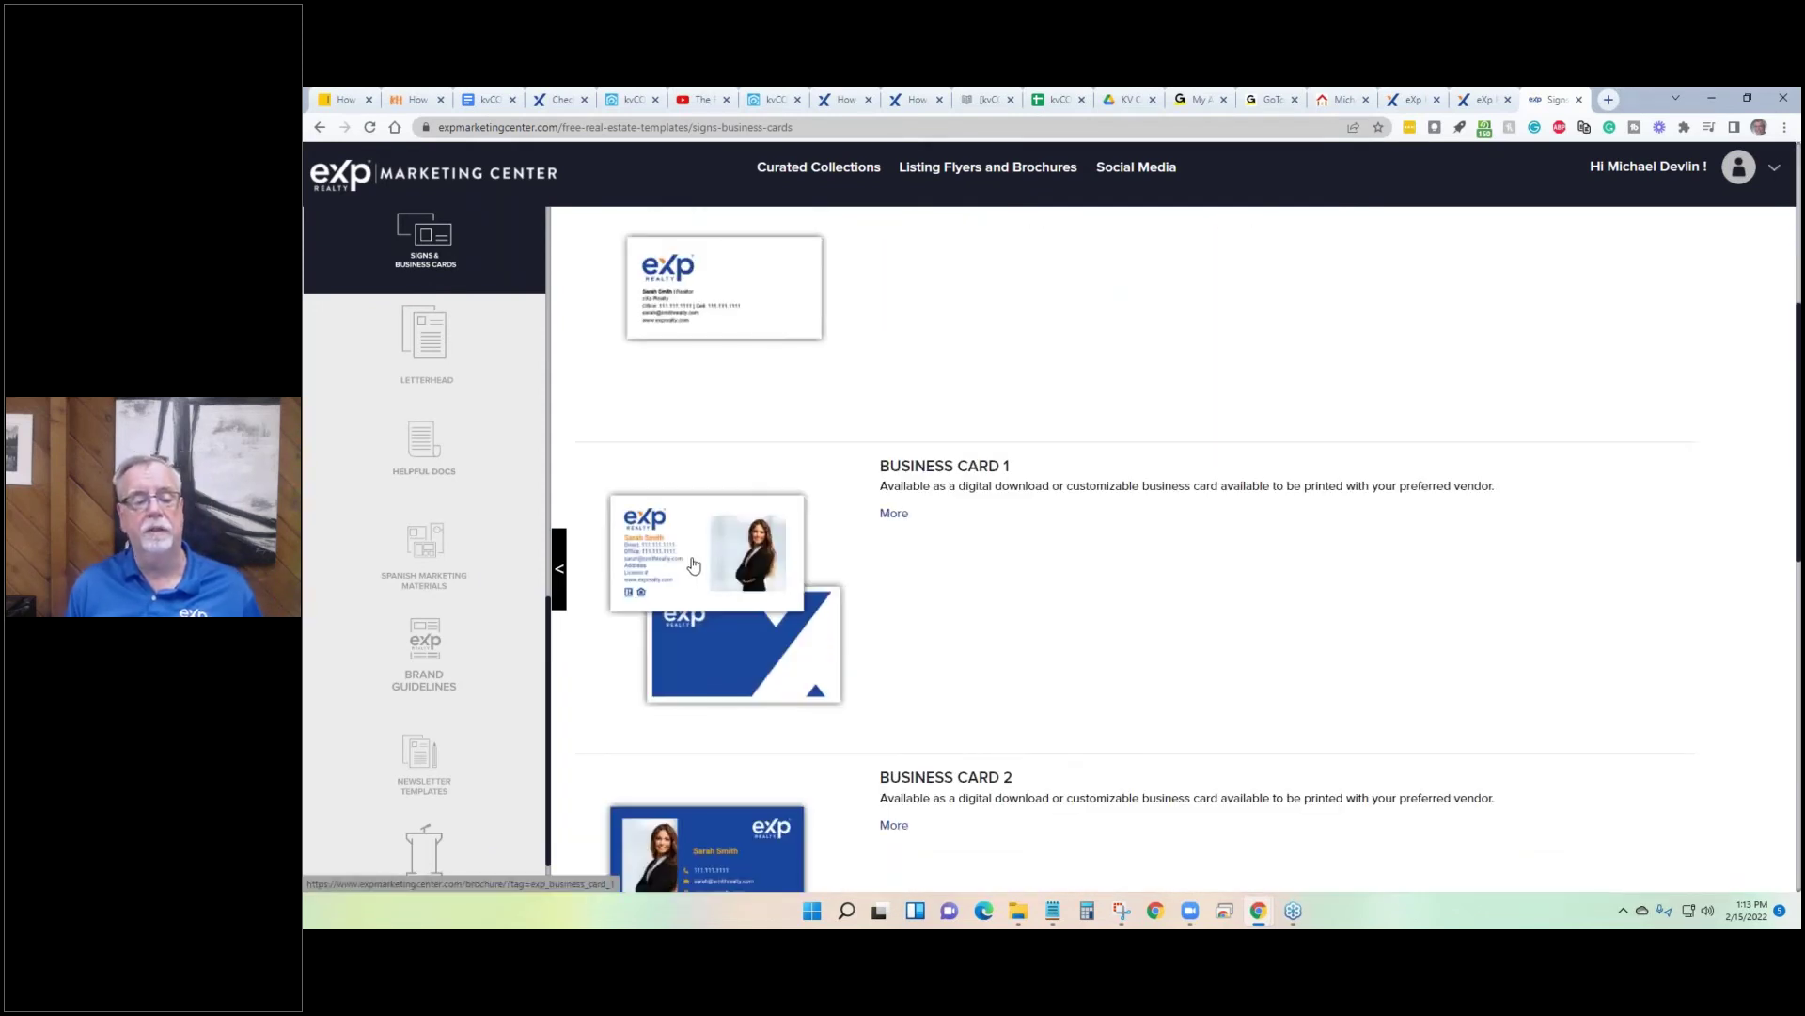
pyautogui.scroll(-12, 893, 534)
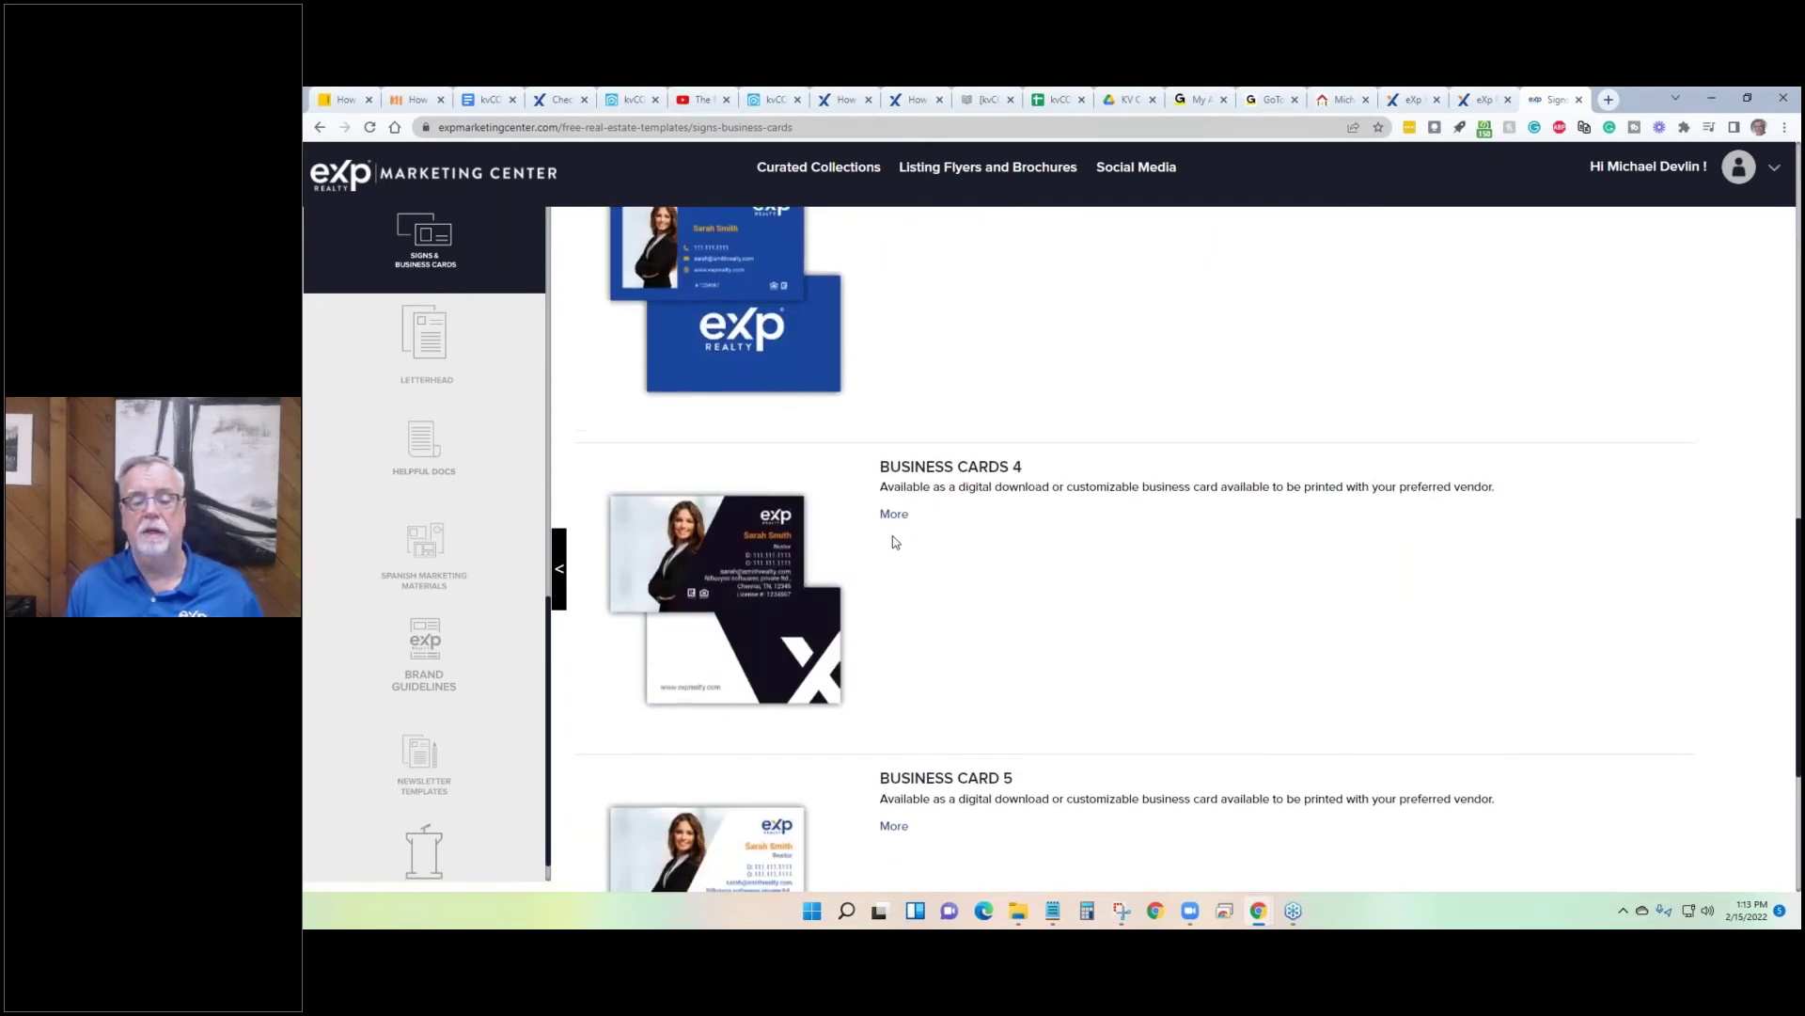
pyautogui.scroll(15, 879, 512)
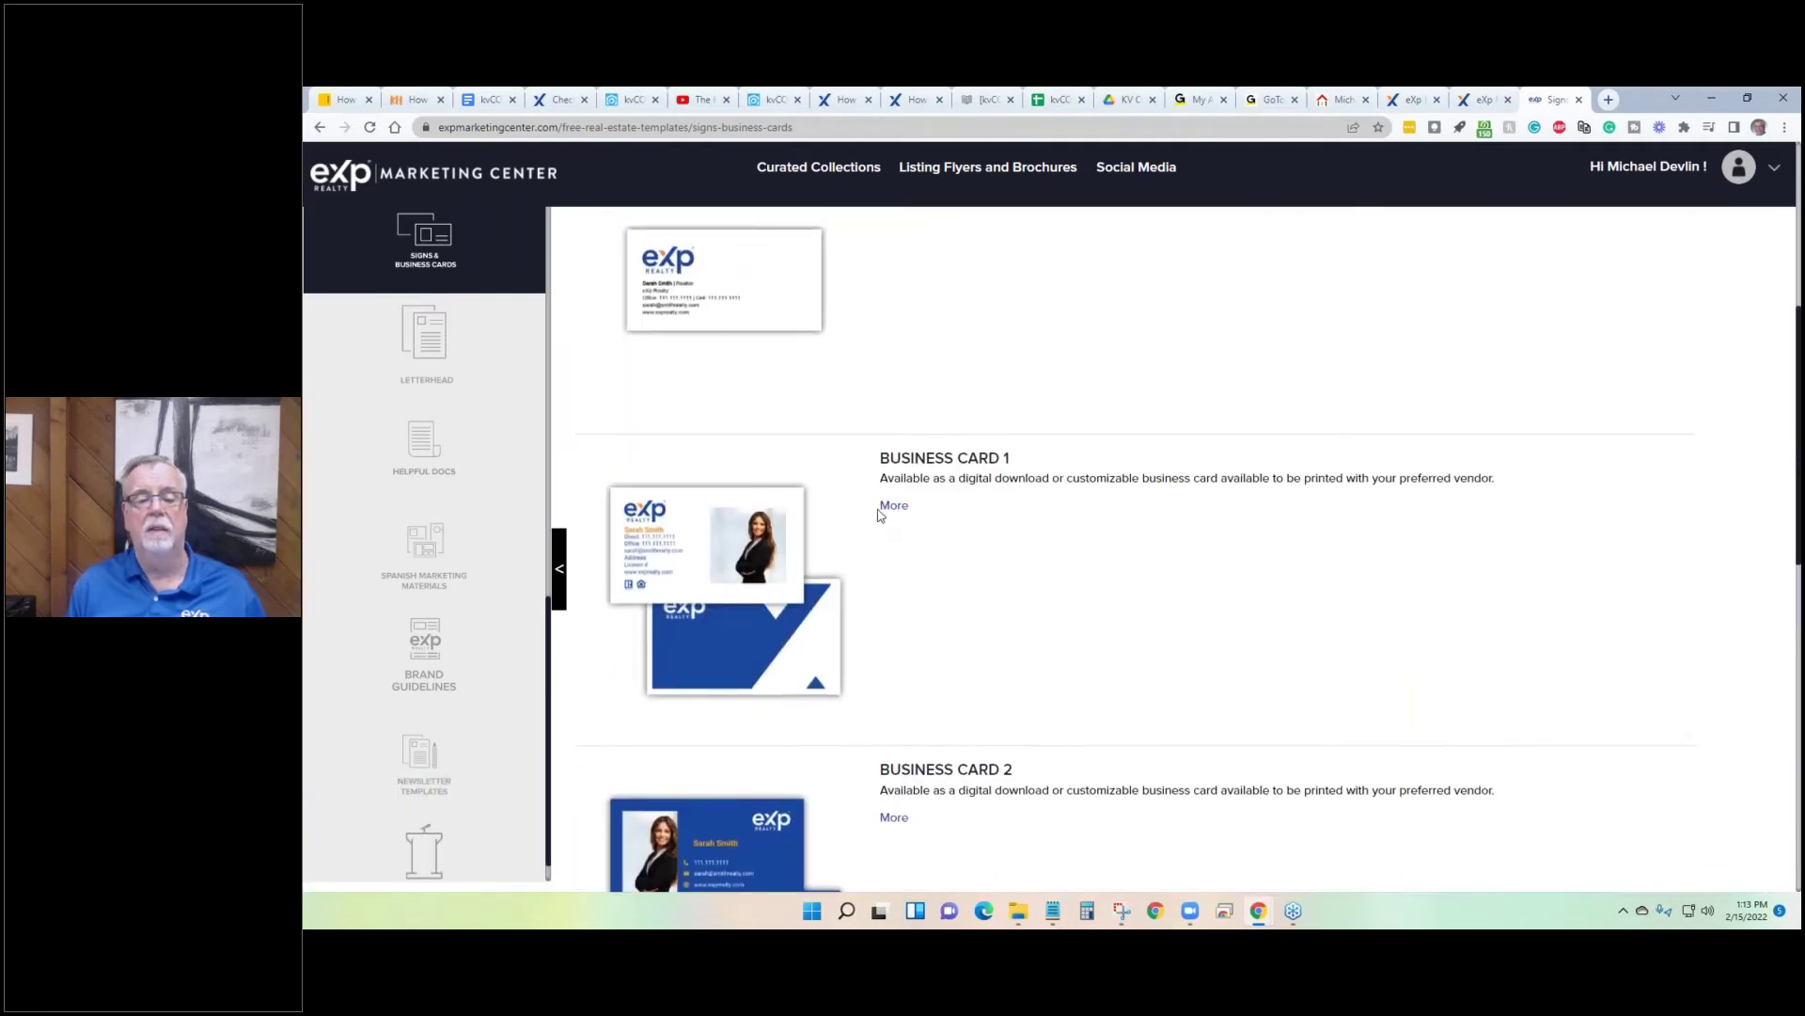
pyautogui.scroll(1, 866, 509)
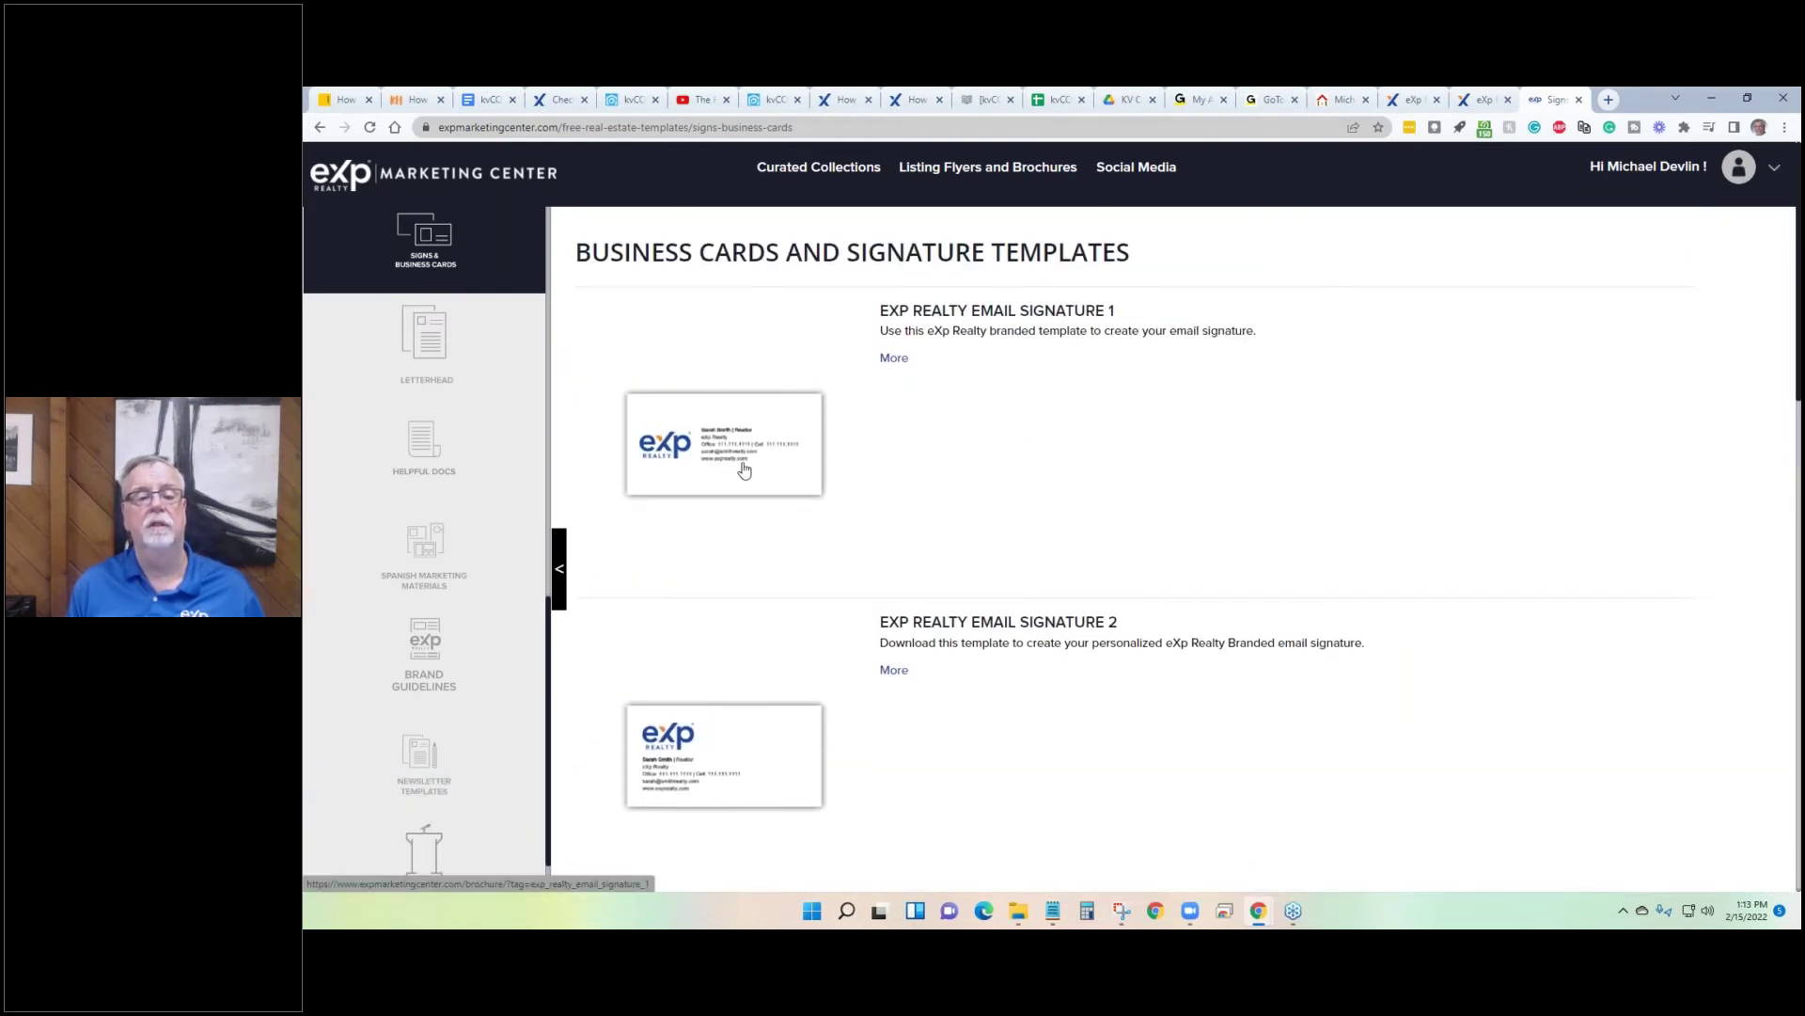
pyautogui.click(743, 470)
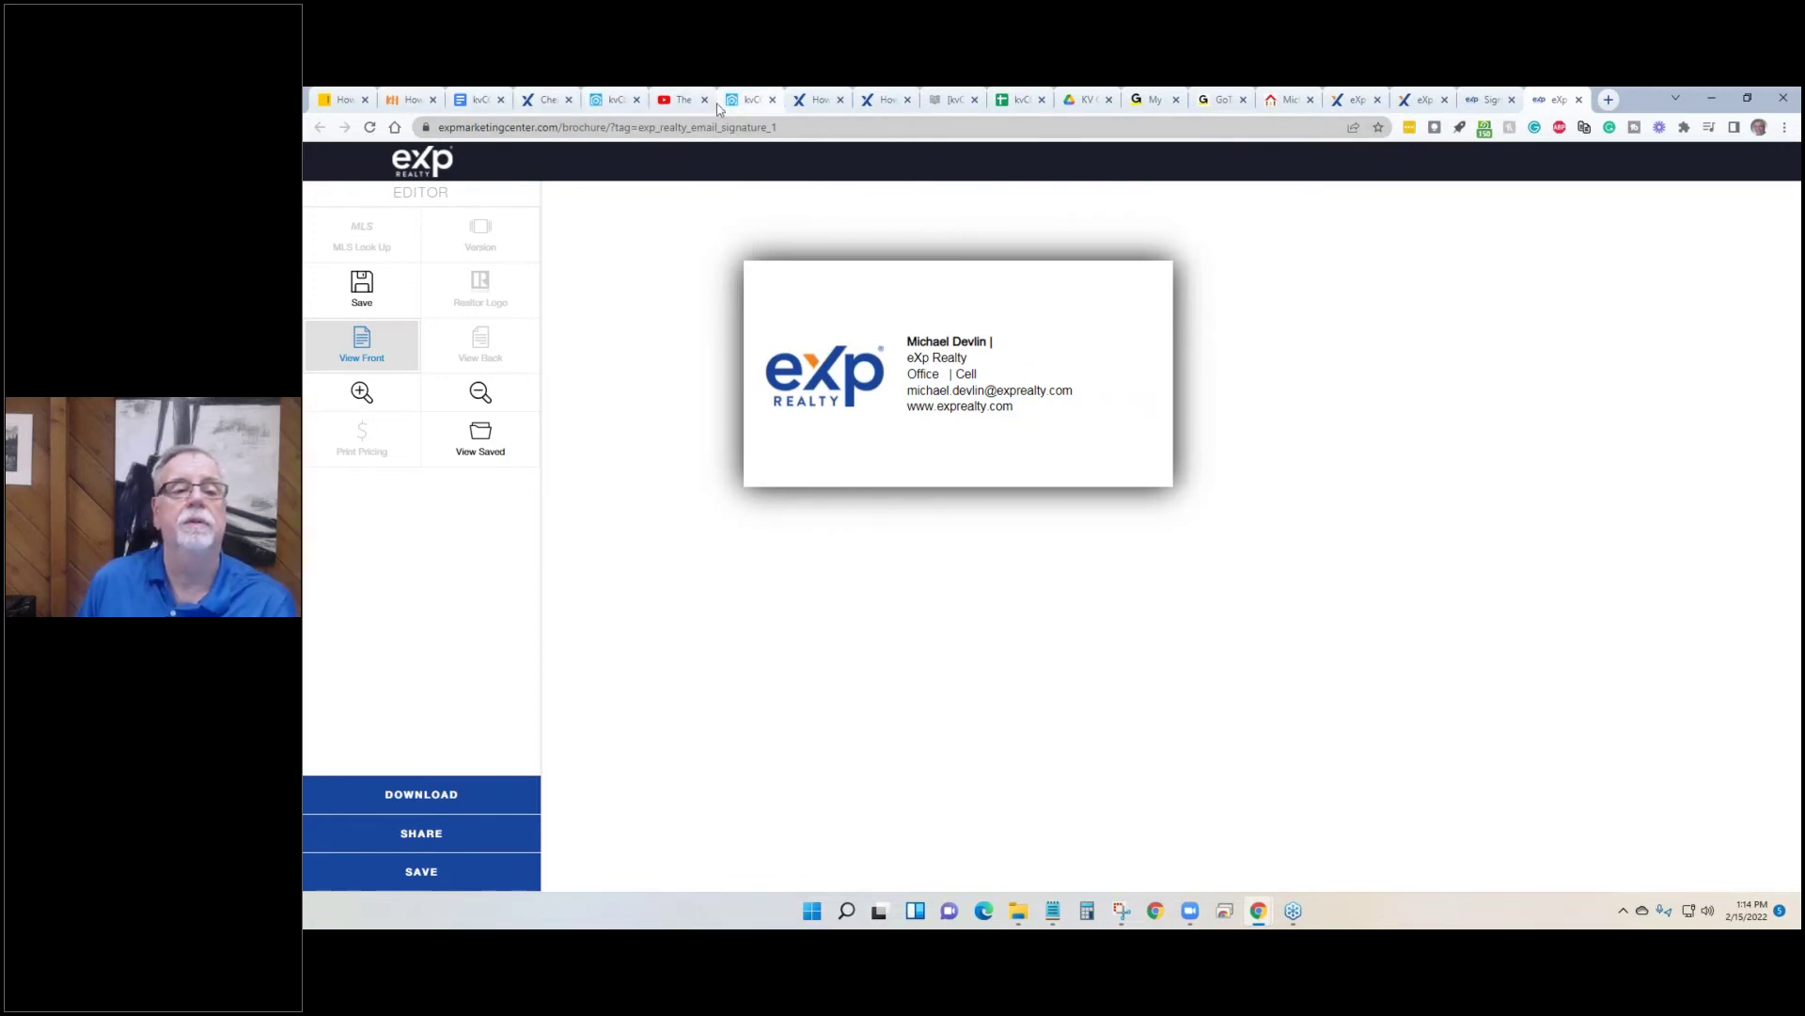
pyautogui.click(620, 104)
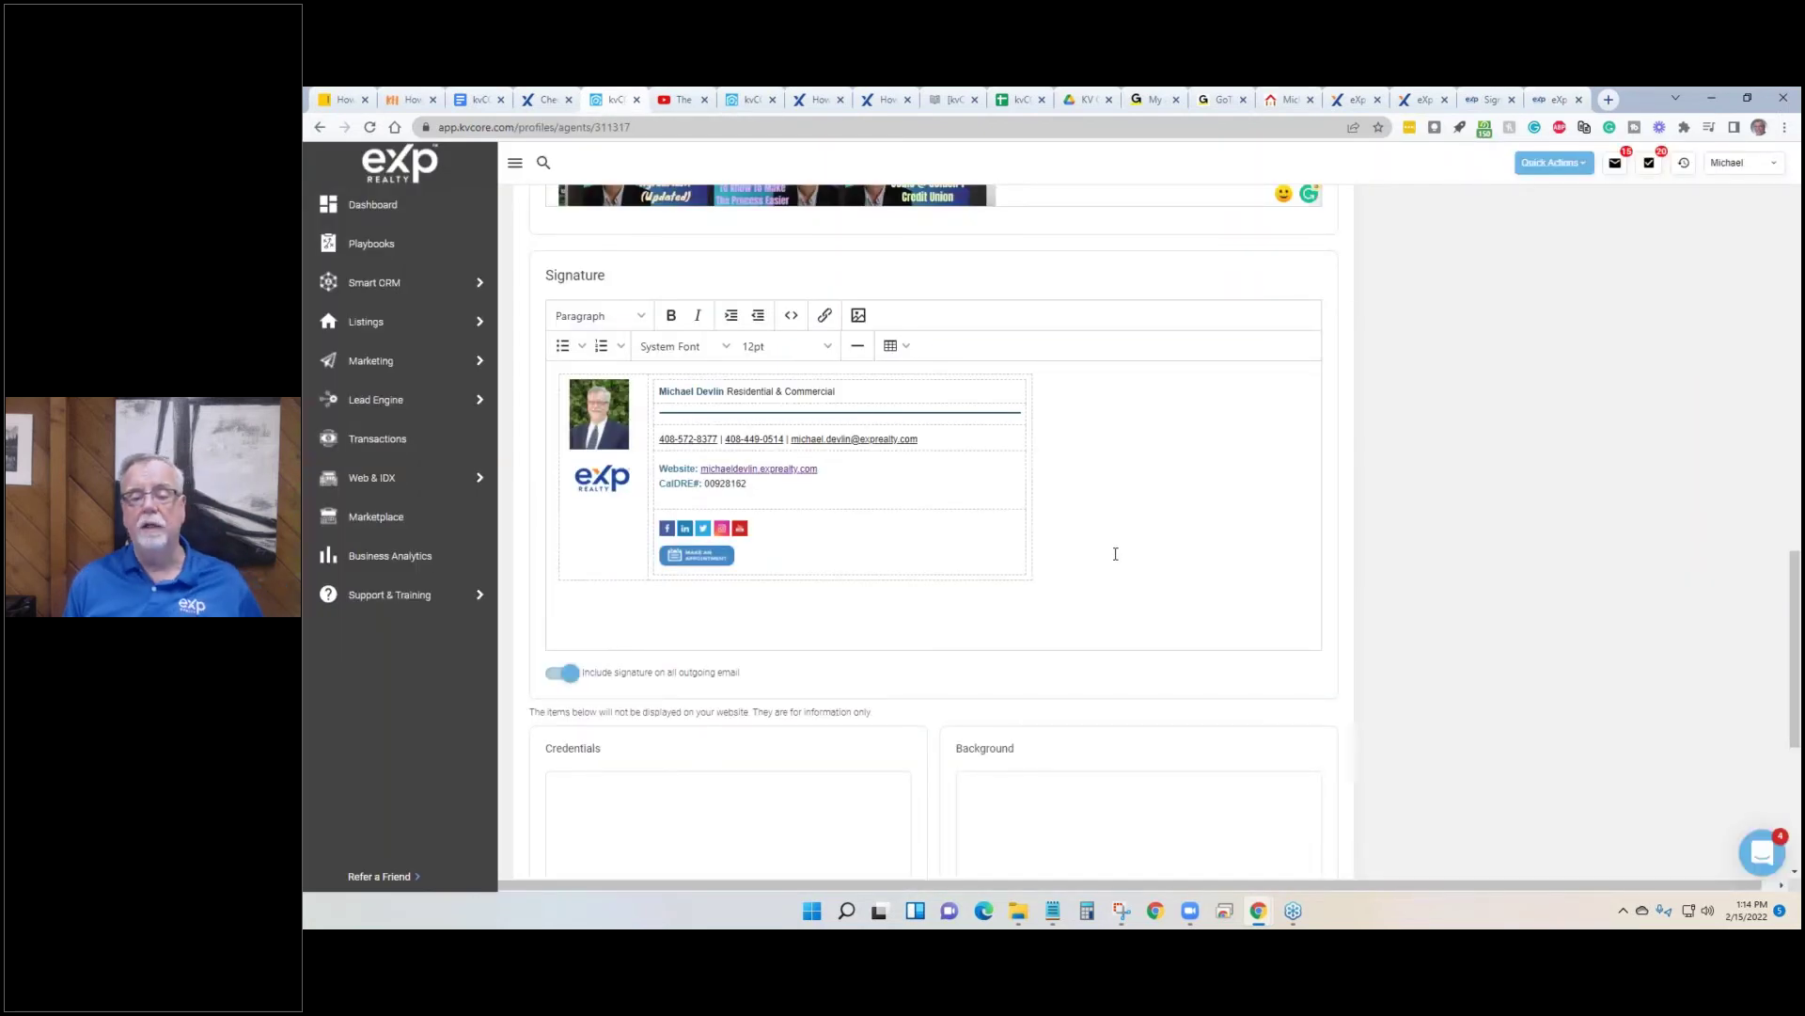
pyautogui.scroll(2, 1114, 554)
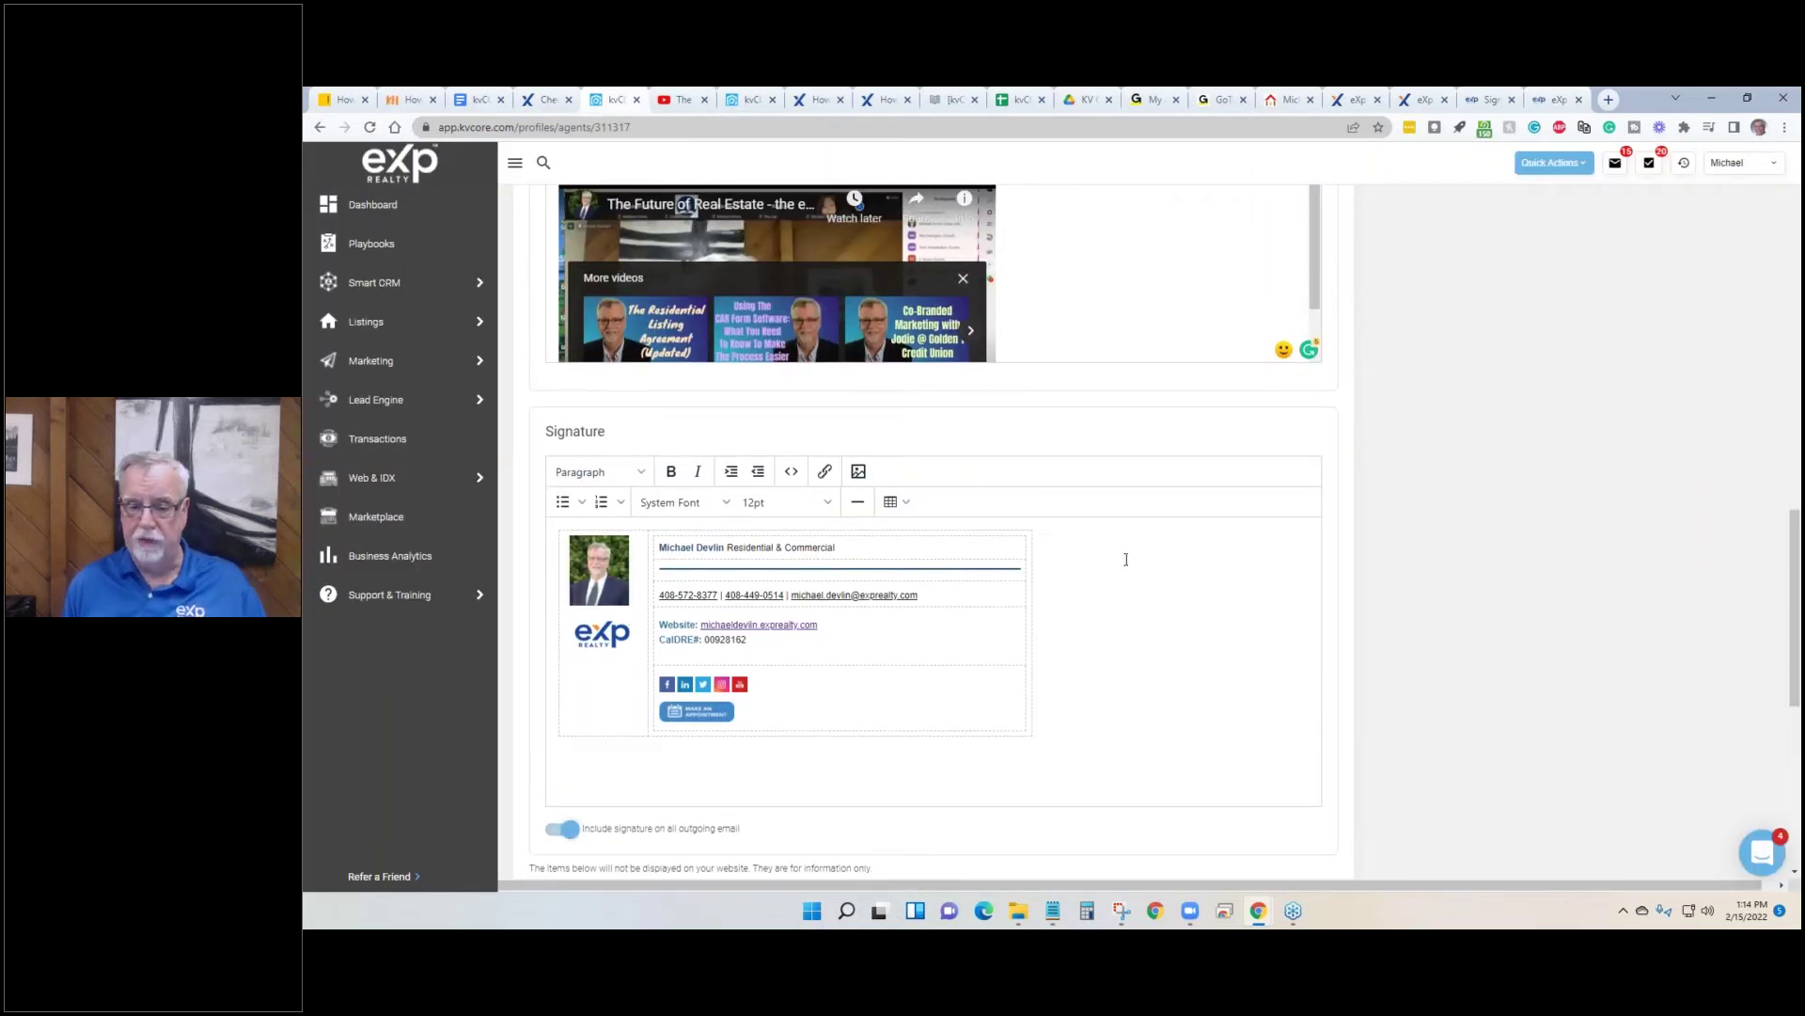
pyautogui.scroll(-2, 1129, 565)
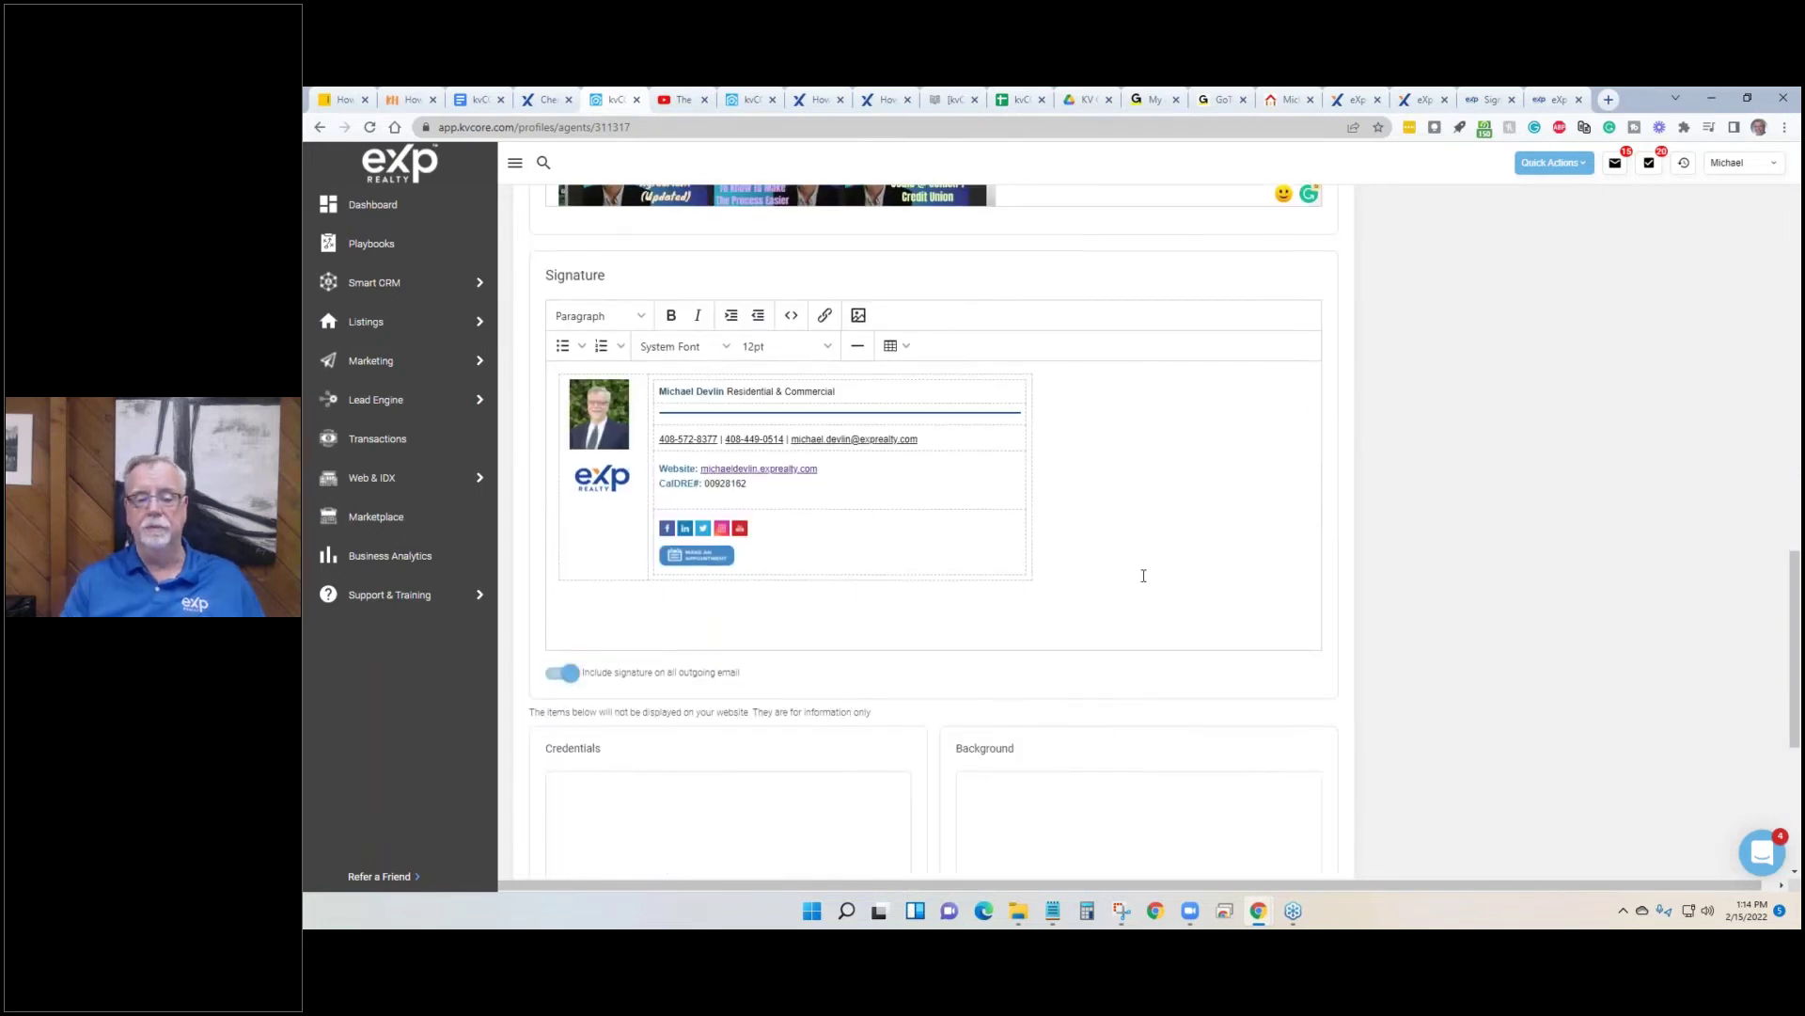
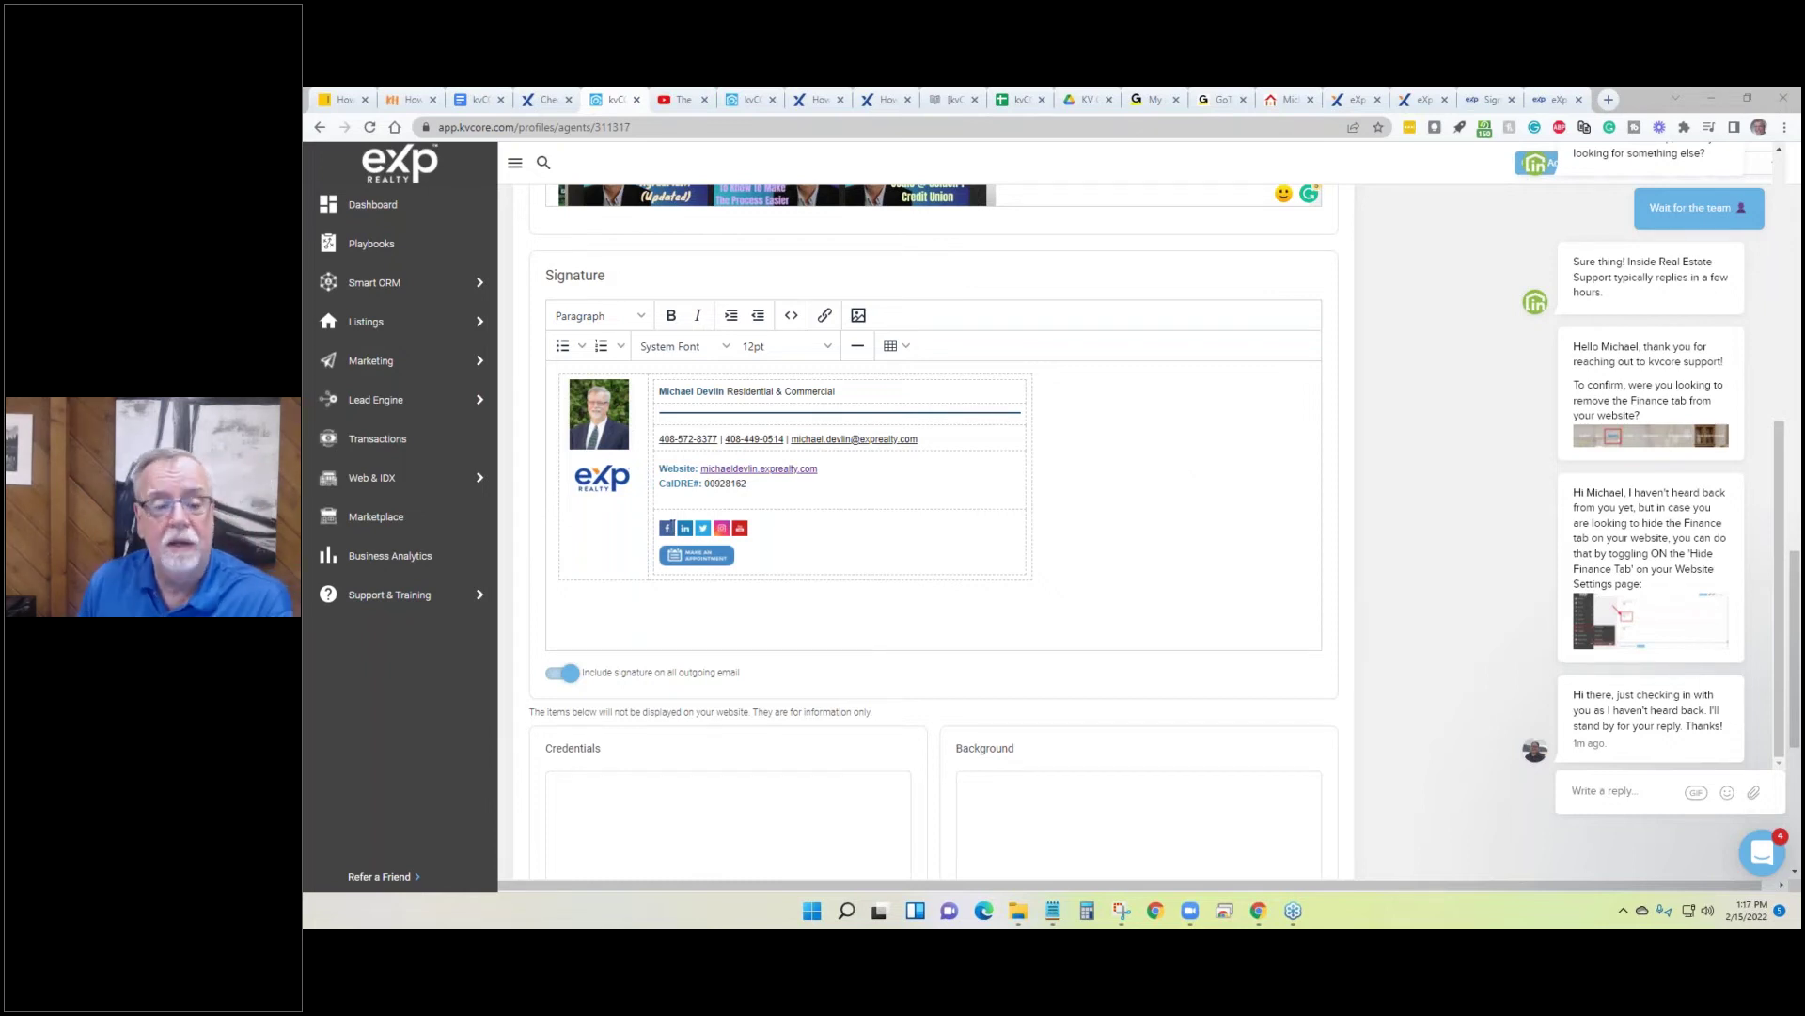
pyautogui.scroll(2, 931, 489)
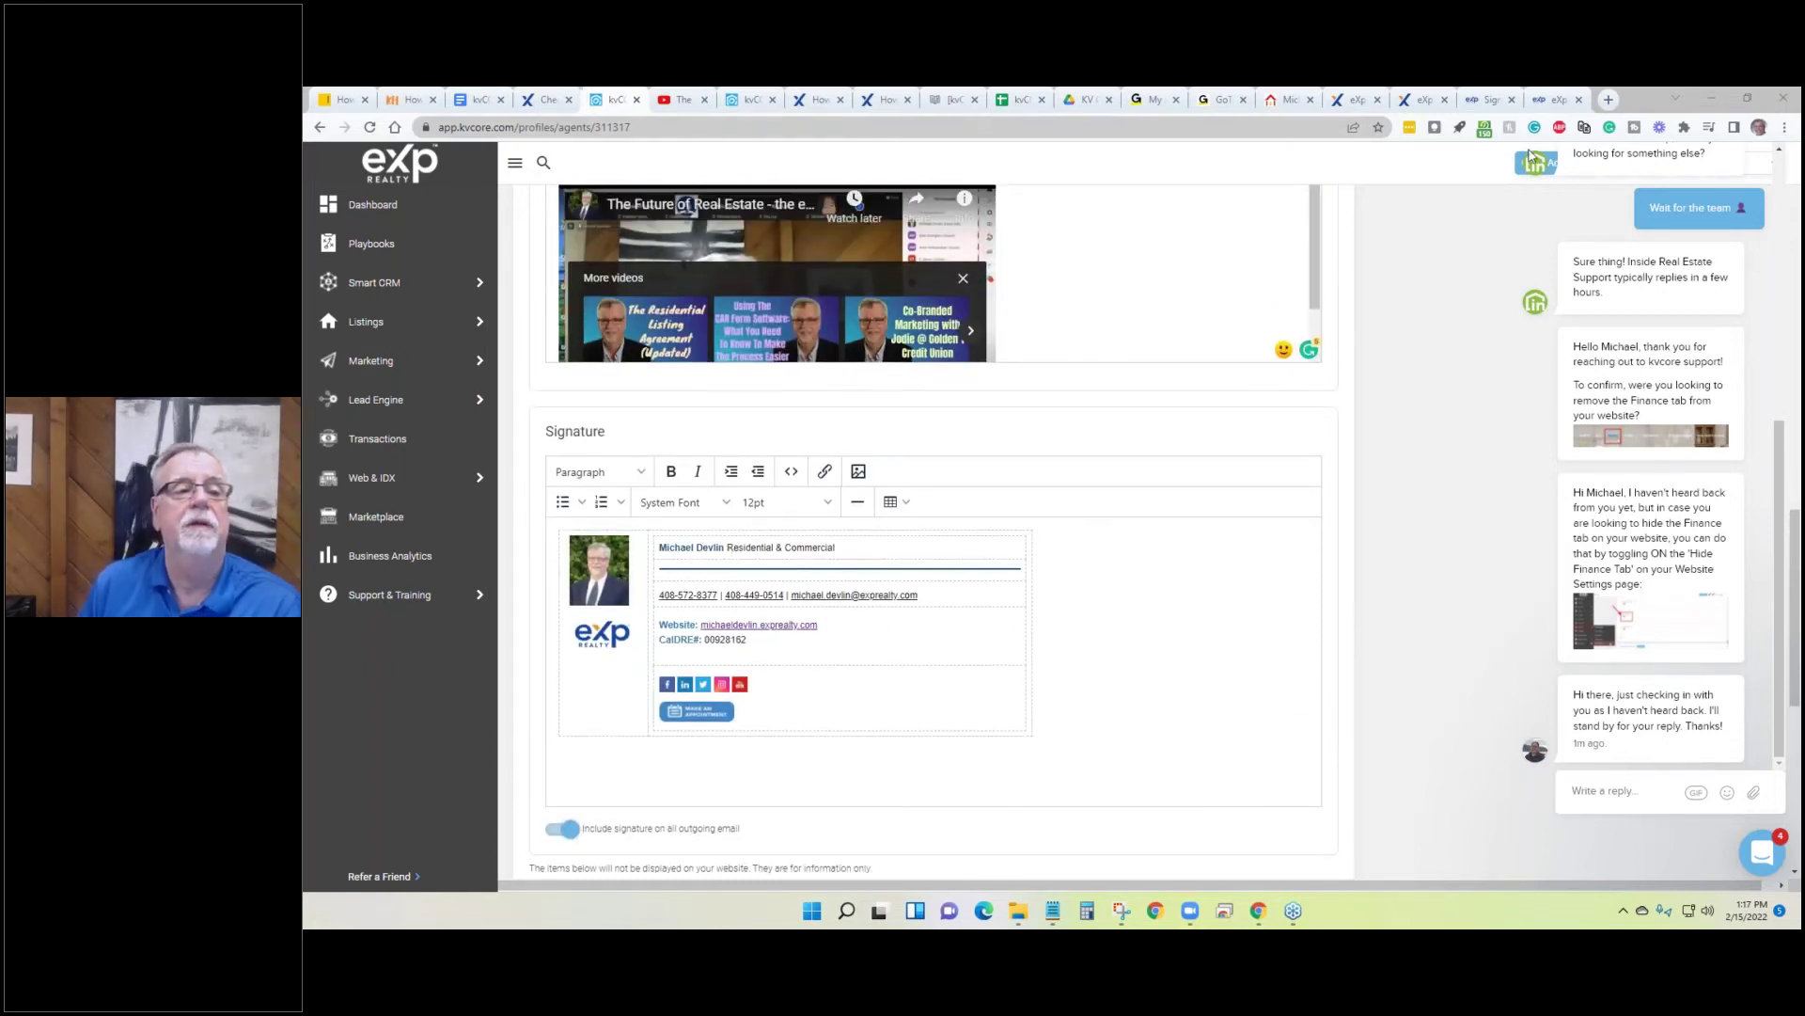
# Create a blank Google Docs document in a new browser tab and insert a table with two columns and one row.
pyautogui.click(1610, 101)
pyautogui.click(418, 167)
pyautogui.click(709, 425)
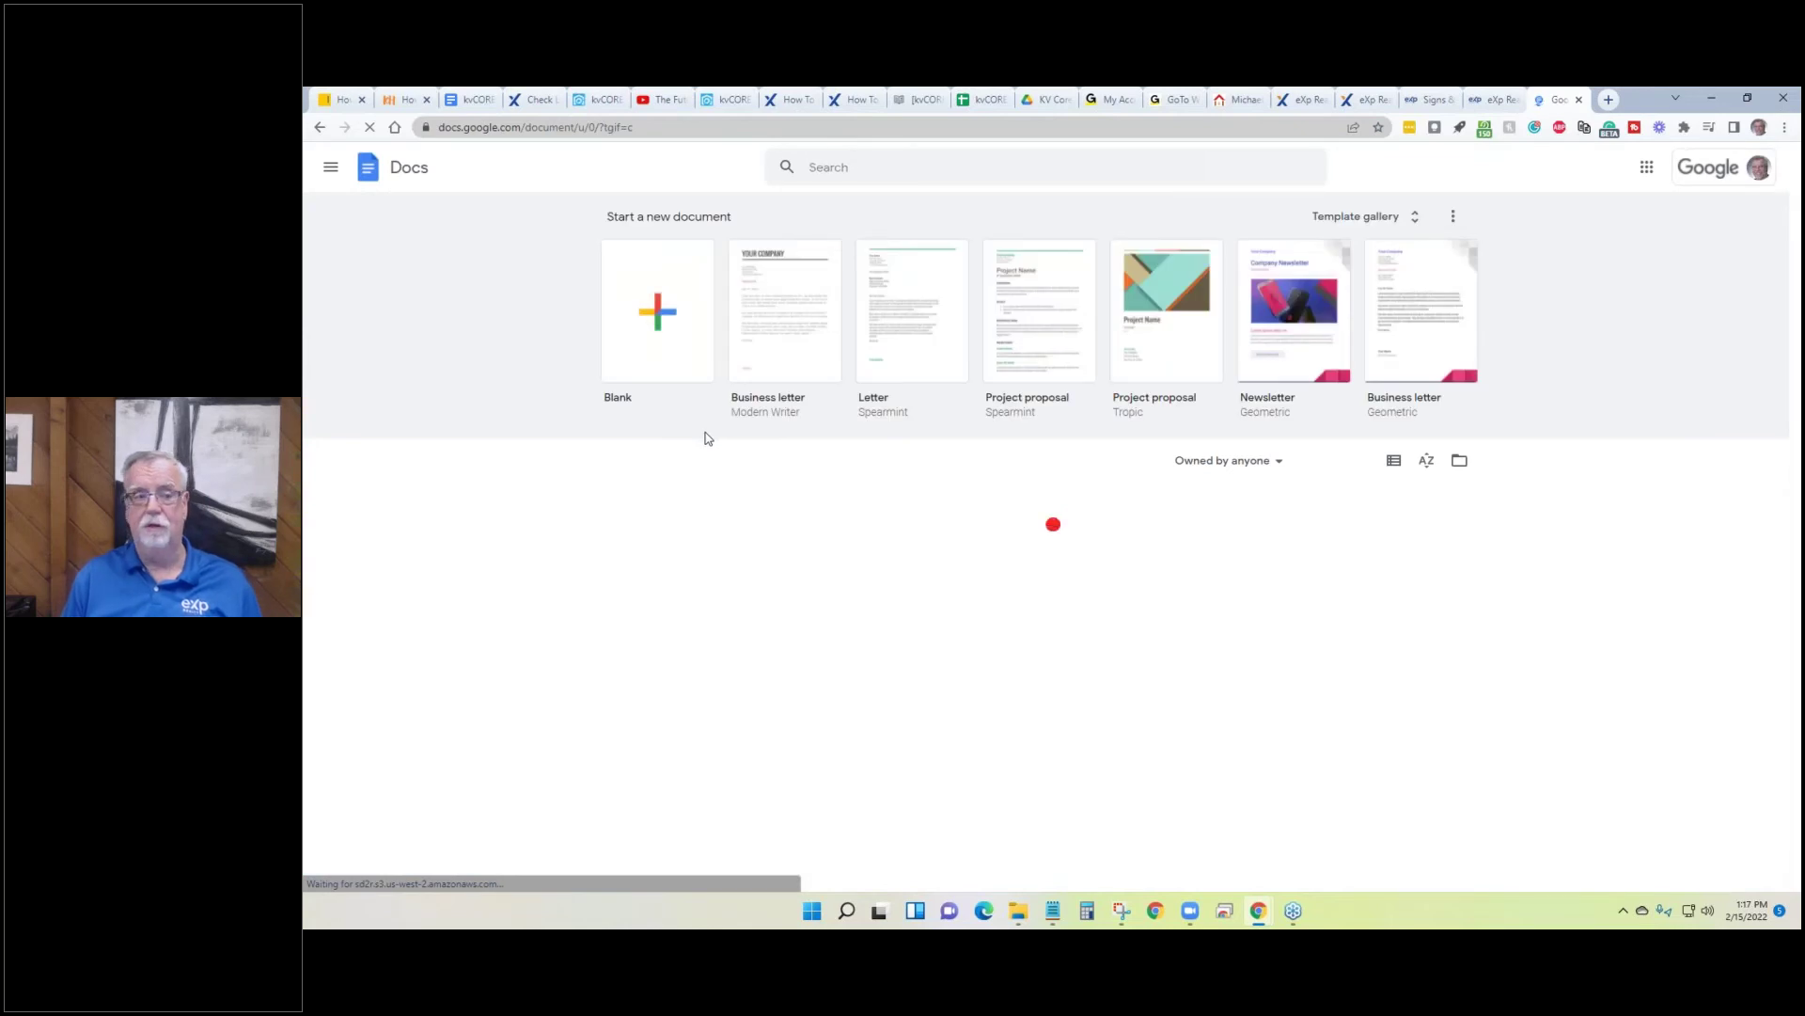
pyautogui.click(674, 337)
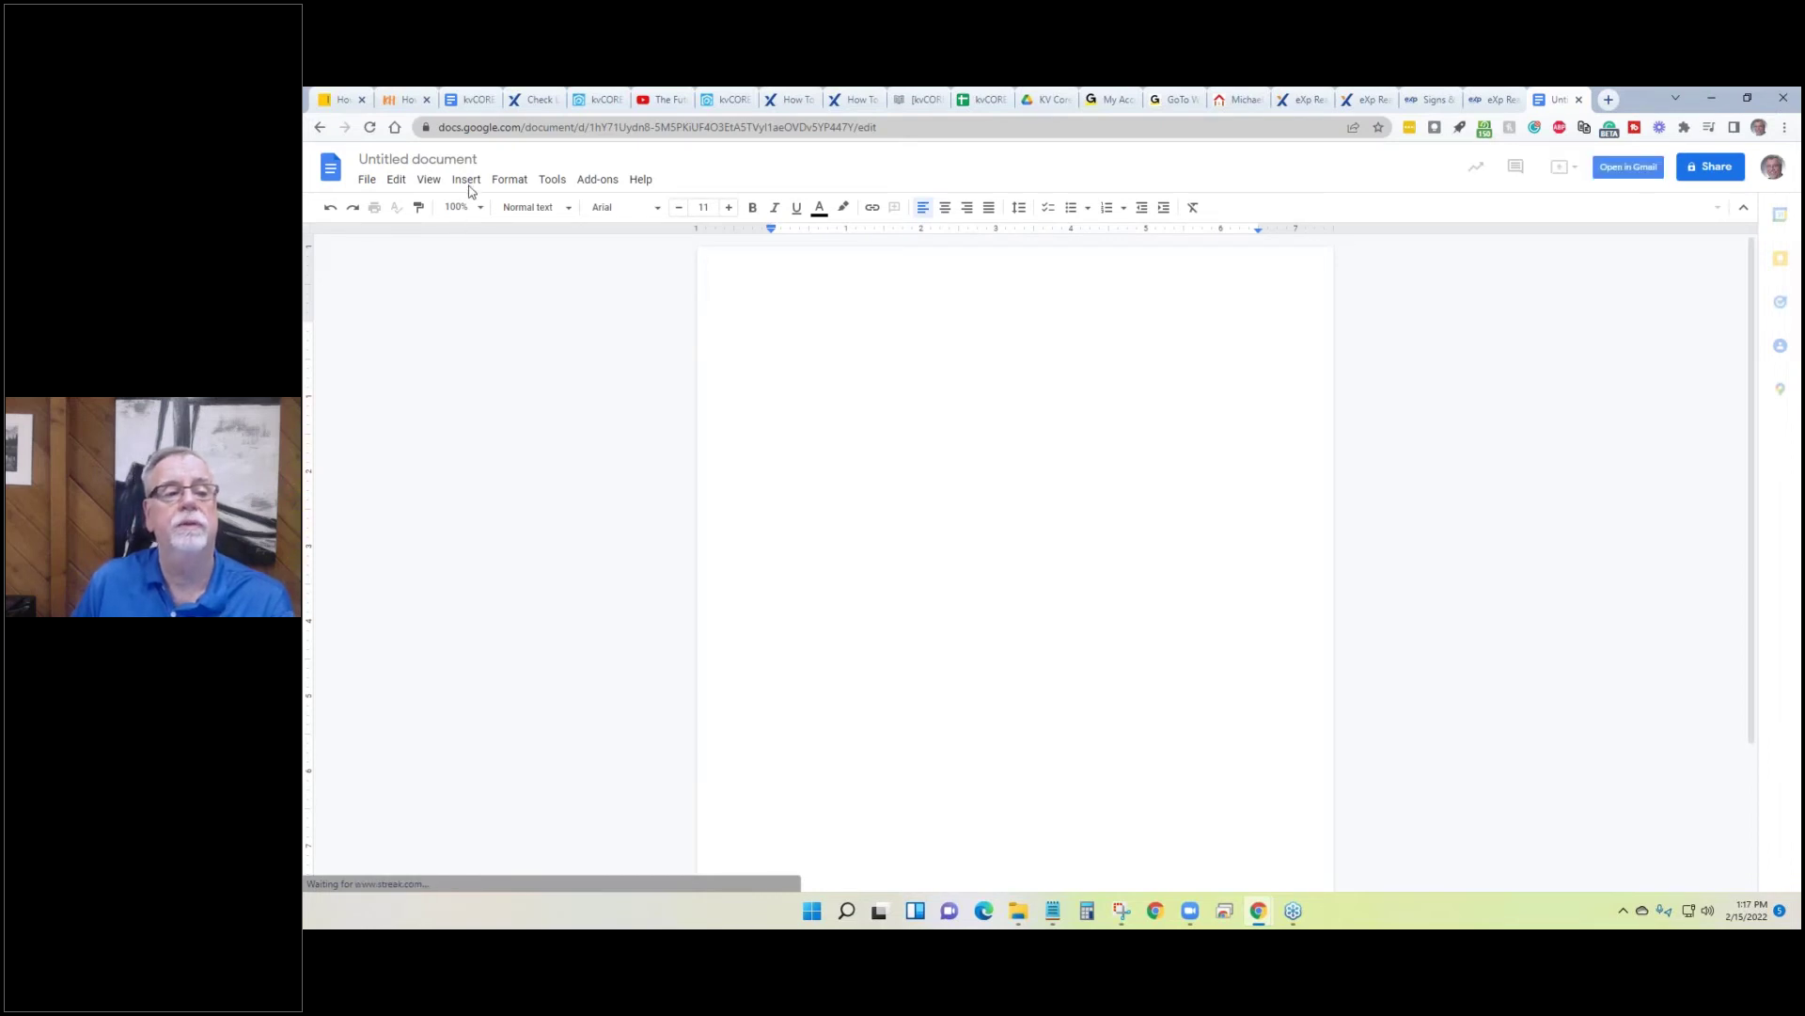
pyautogui.click(467, 179)
pyautogui.moveTo(484, 242)
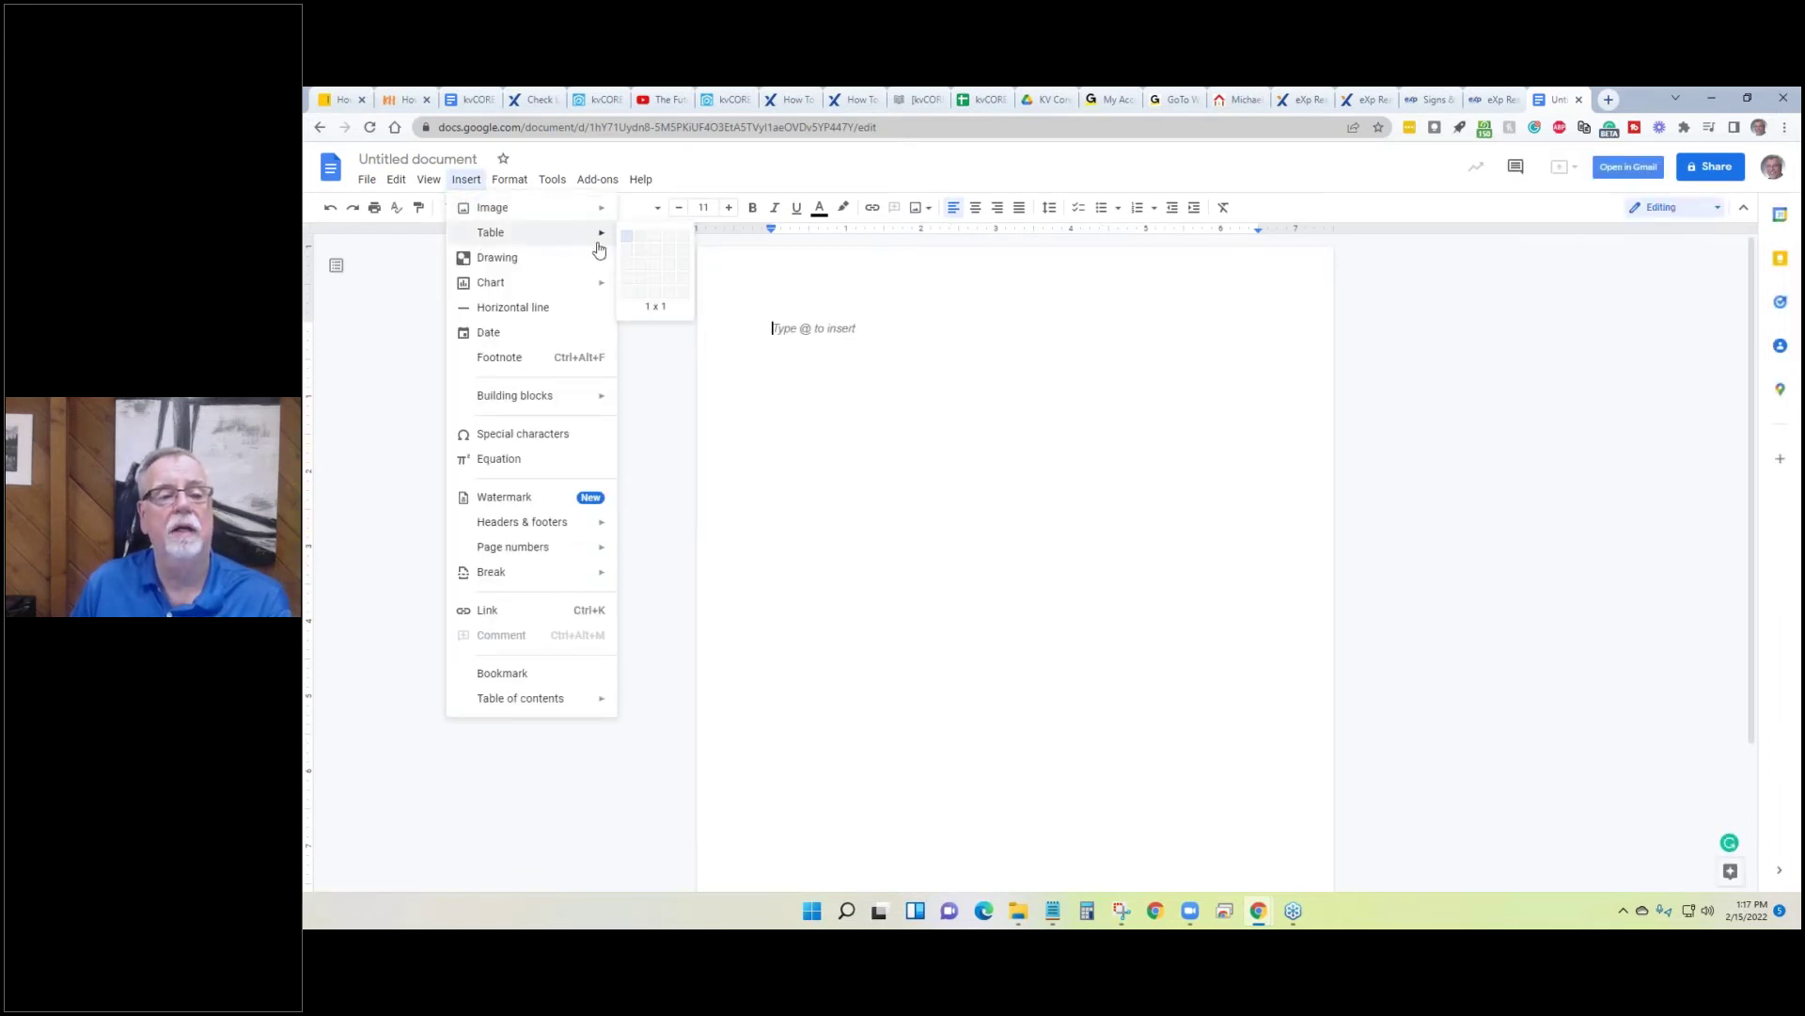
pyautogui.click(640, 242)
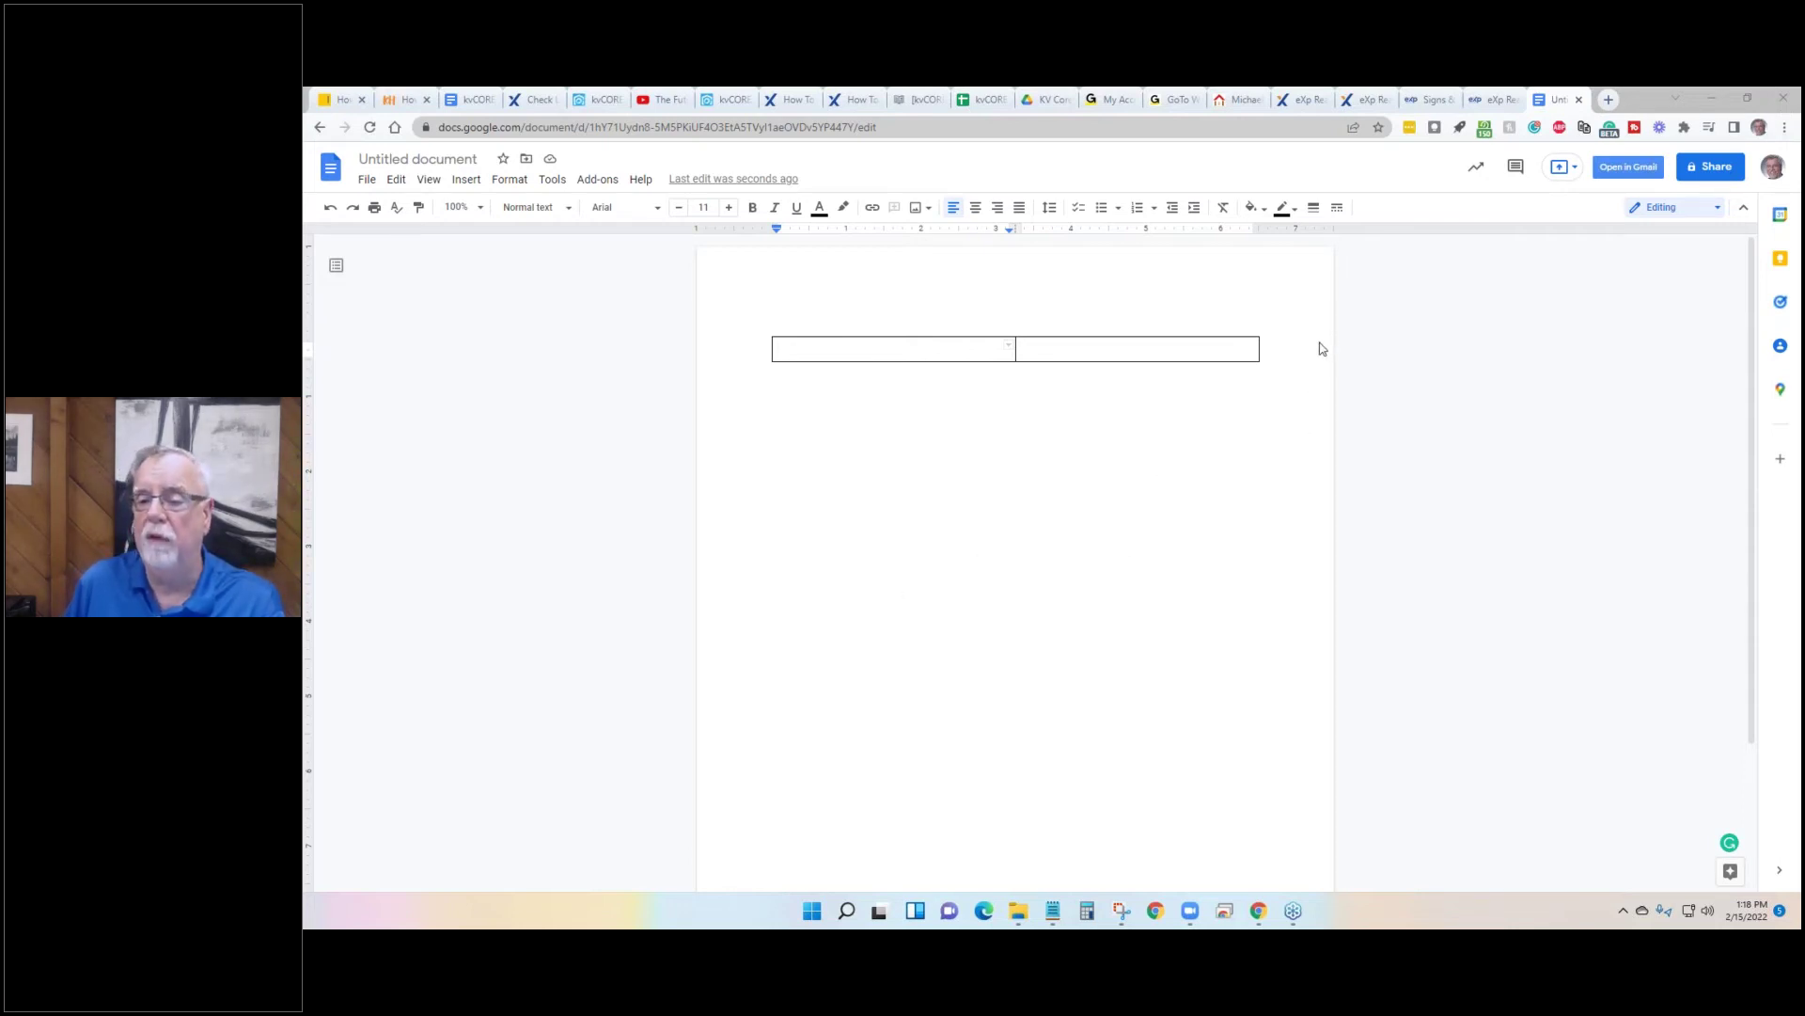
# Return to the kvCORE profile and send the support chat the reply "I'm ok. Thanks".
pyautogui.click(602, 100)
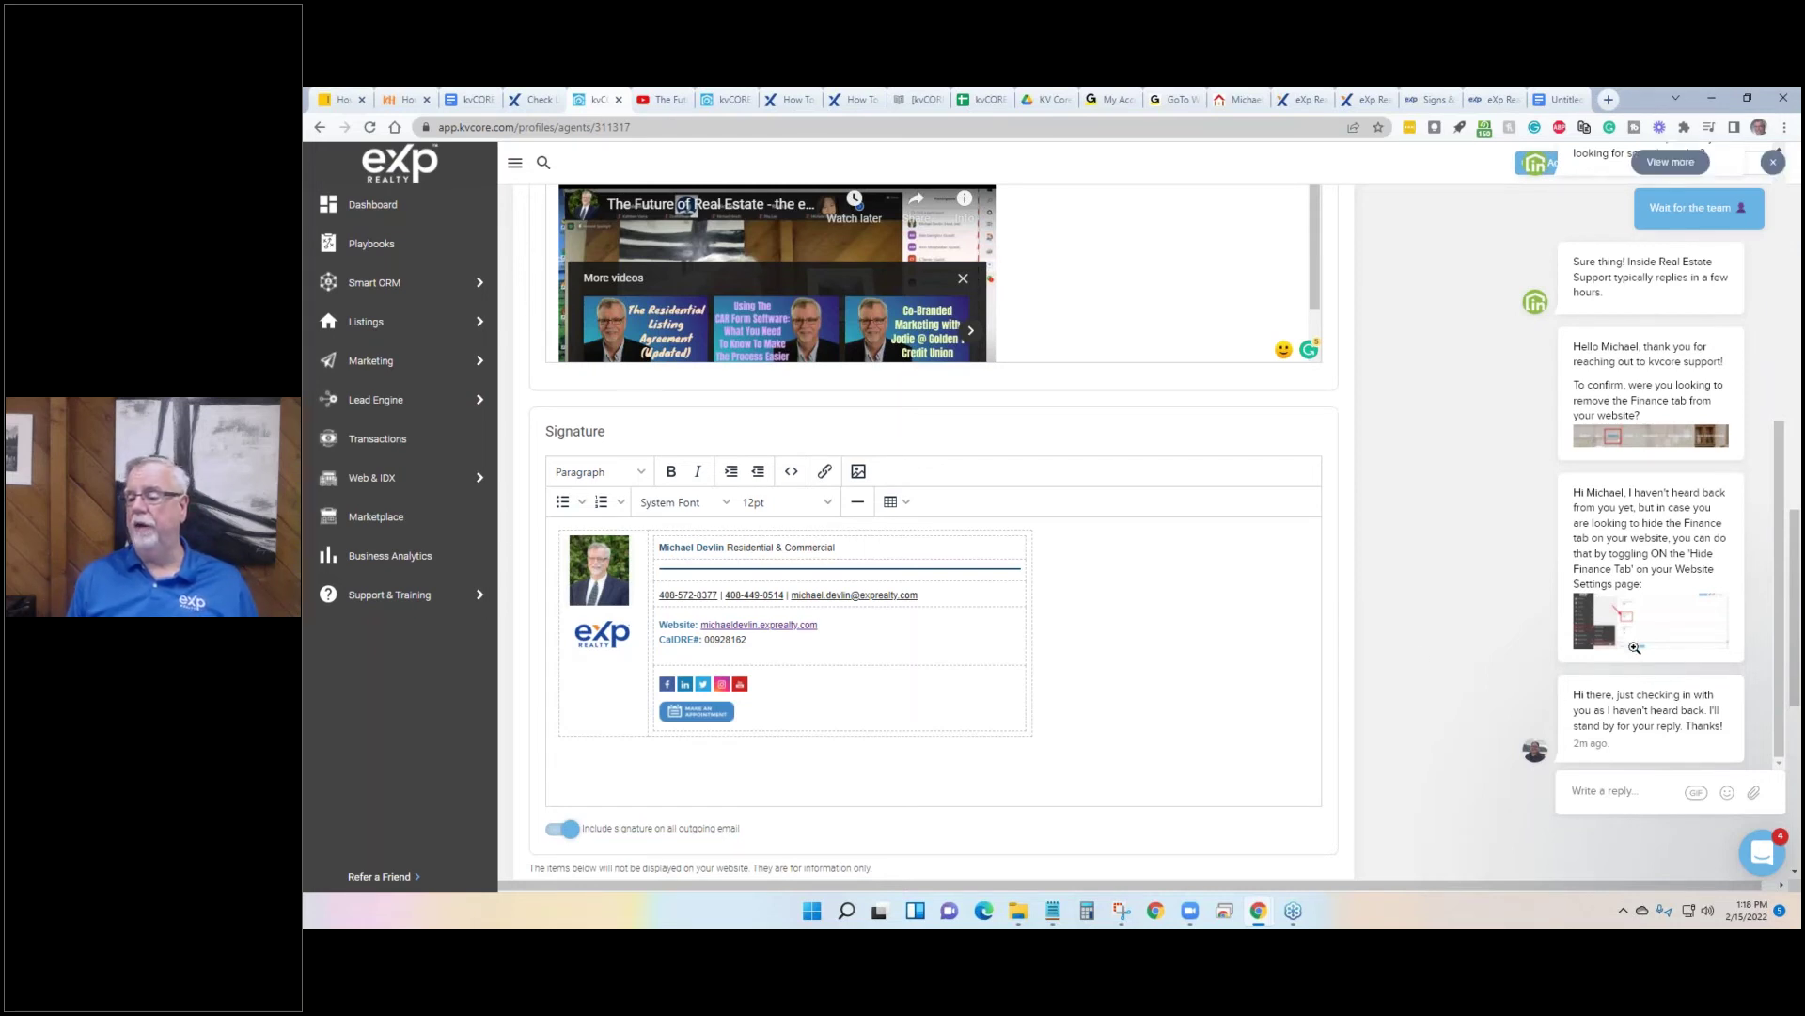
pyautogui.click(1592, 798)
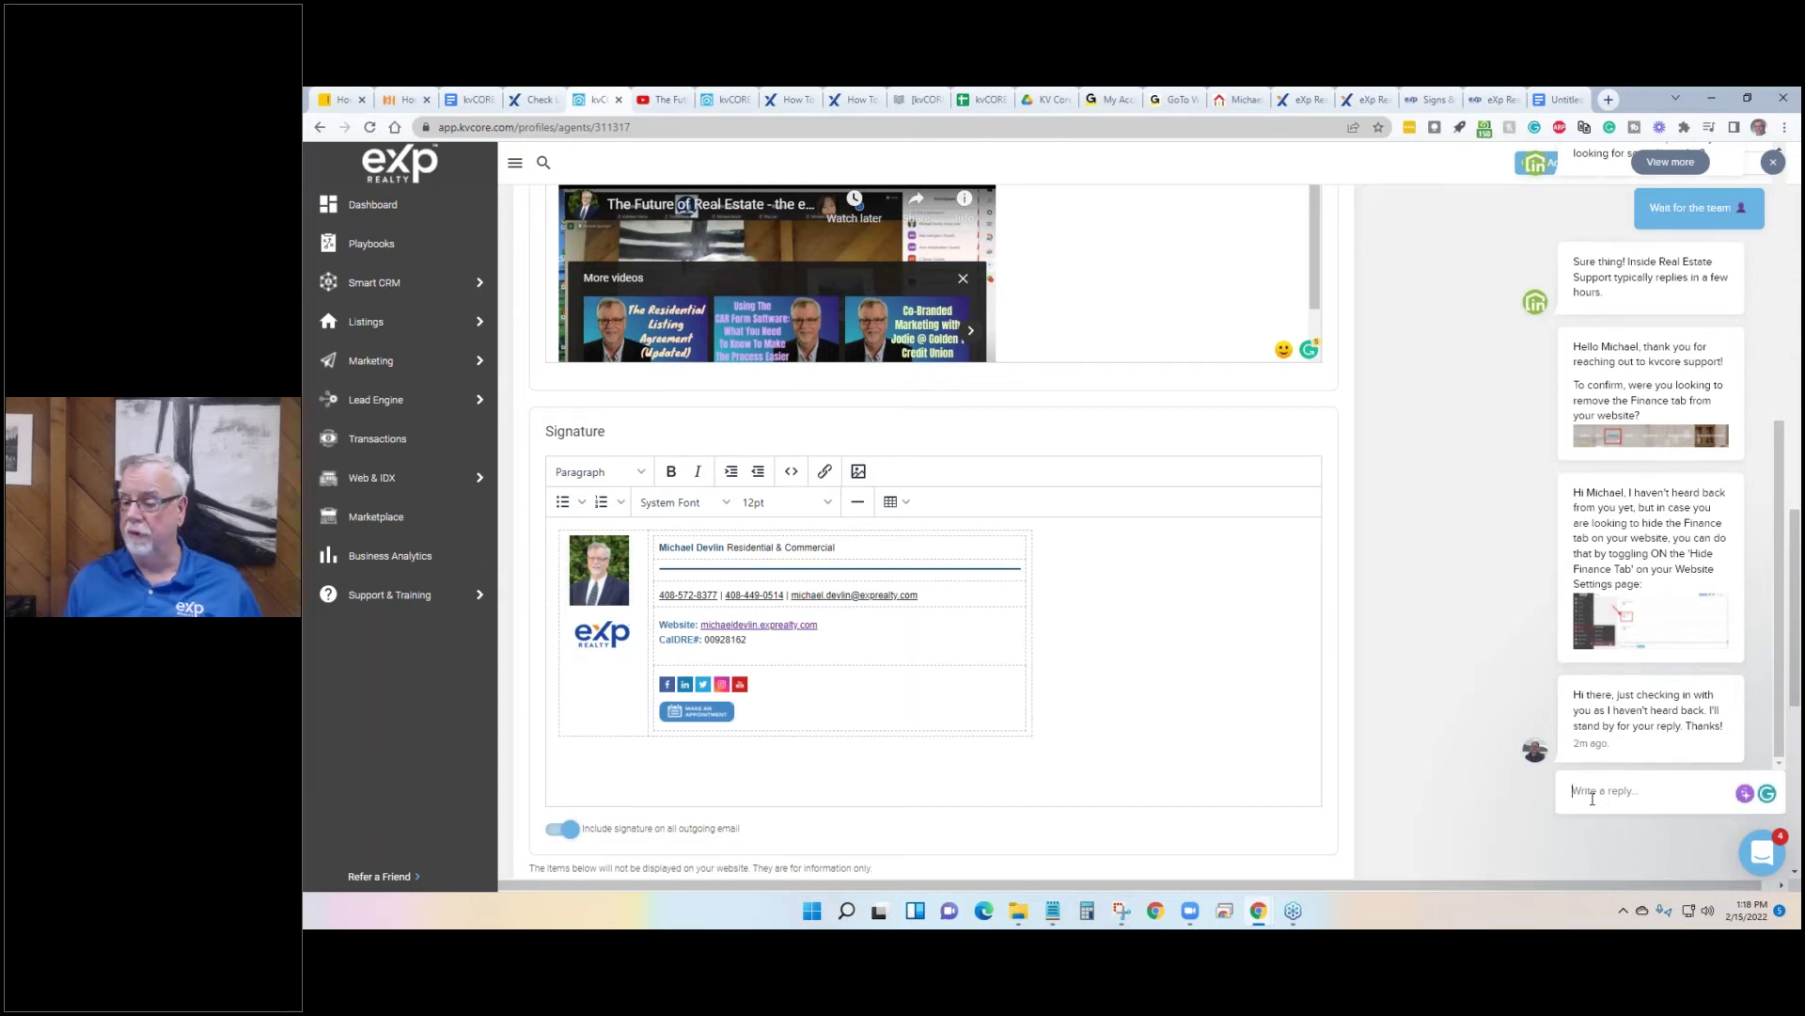
pyautogui.write('I')
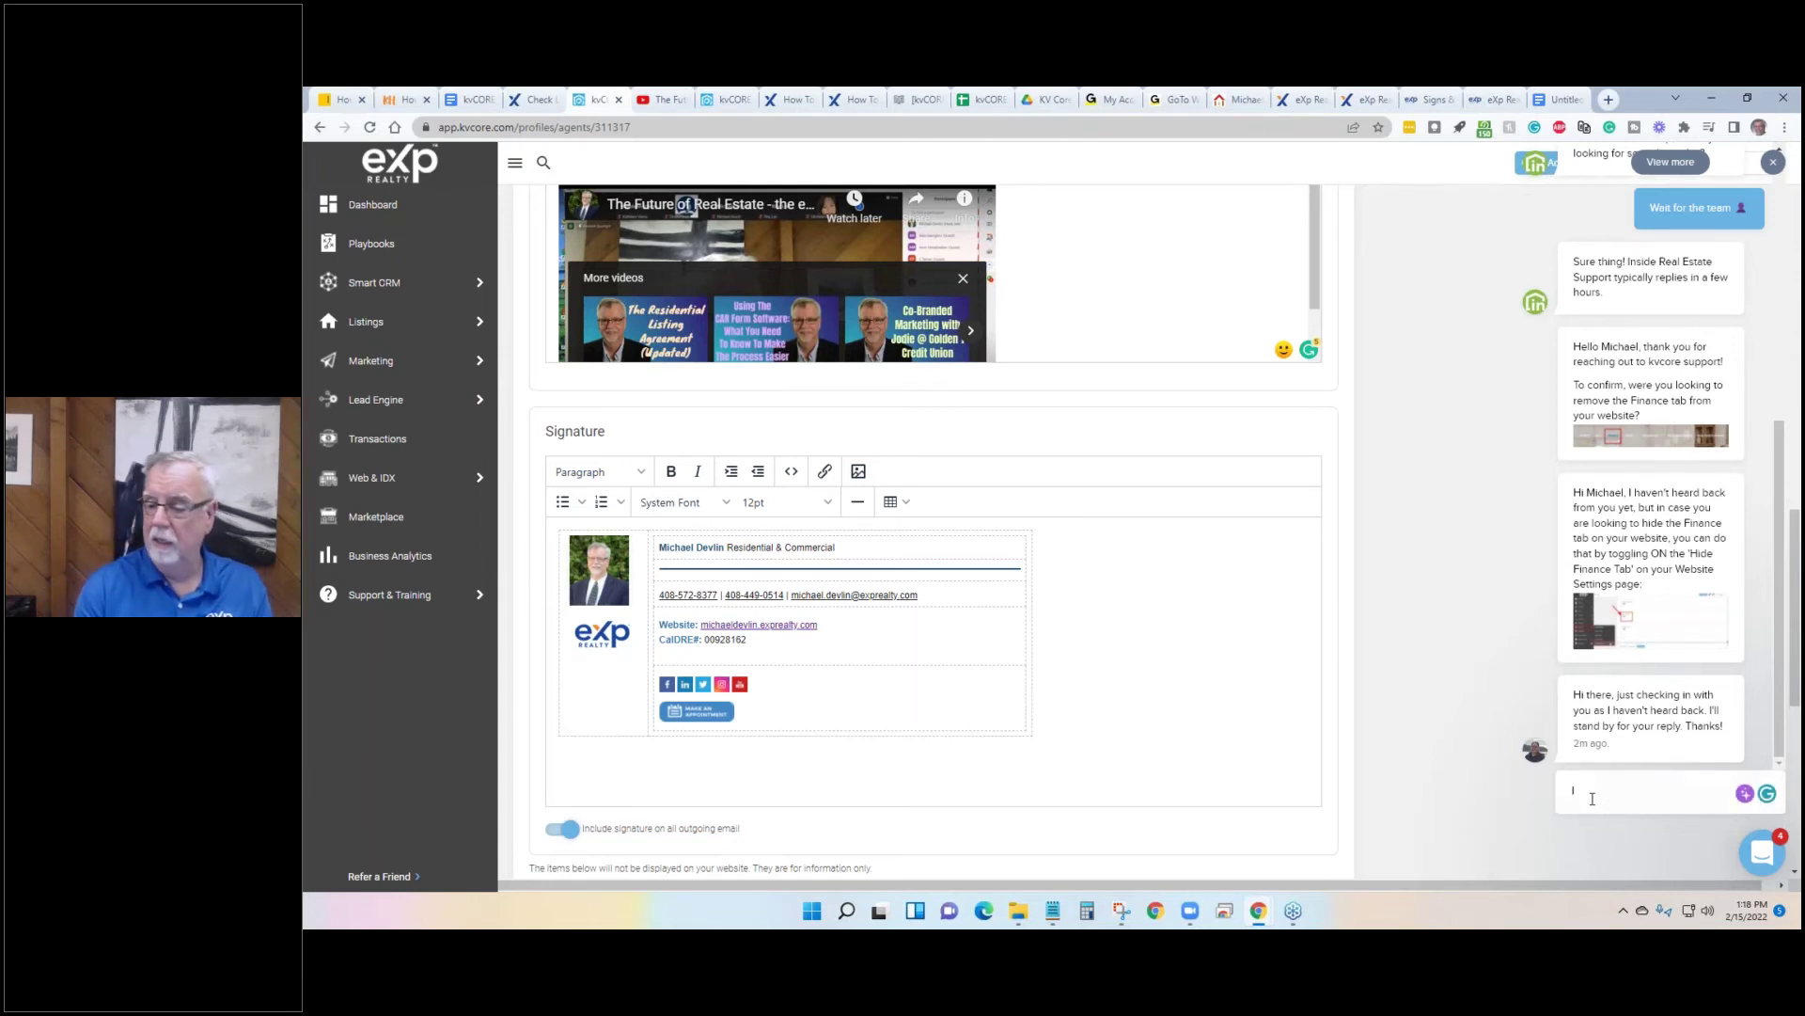
pyautogui.write("'m ok. Thanks")
pyautogui.press('Return')
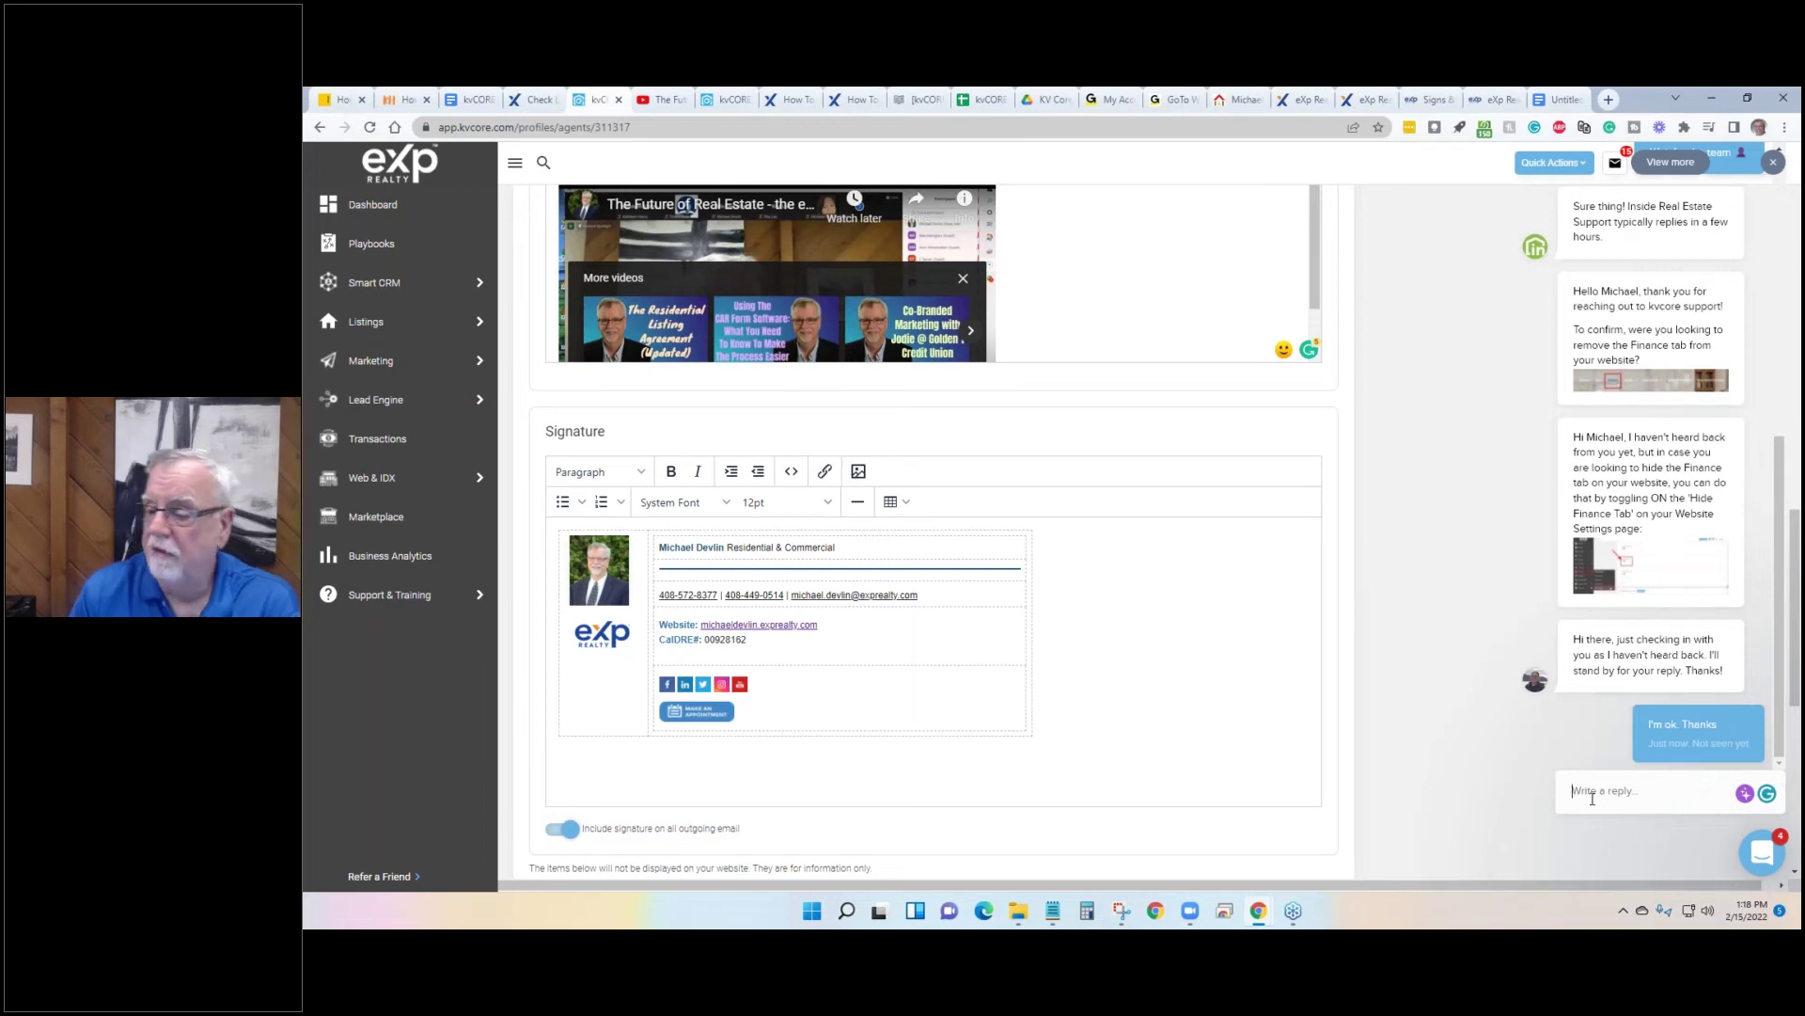
# Leave the support conversation for the messenger's home screen and close the messenger.
pyautogui.click(1761, 856)
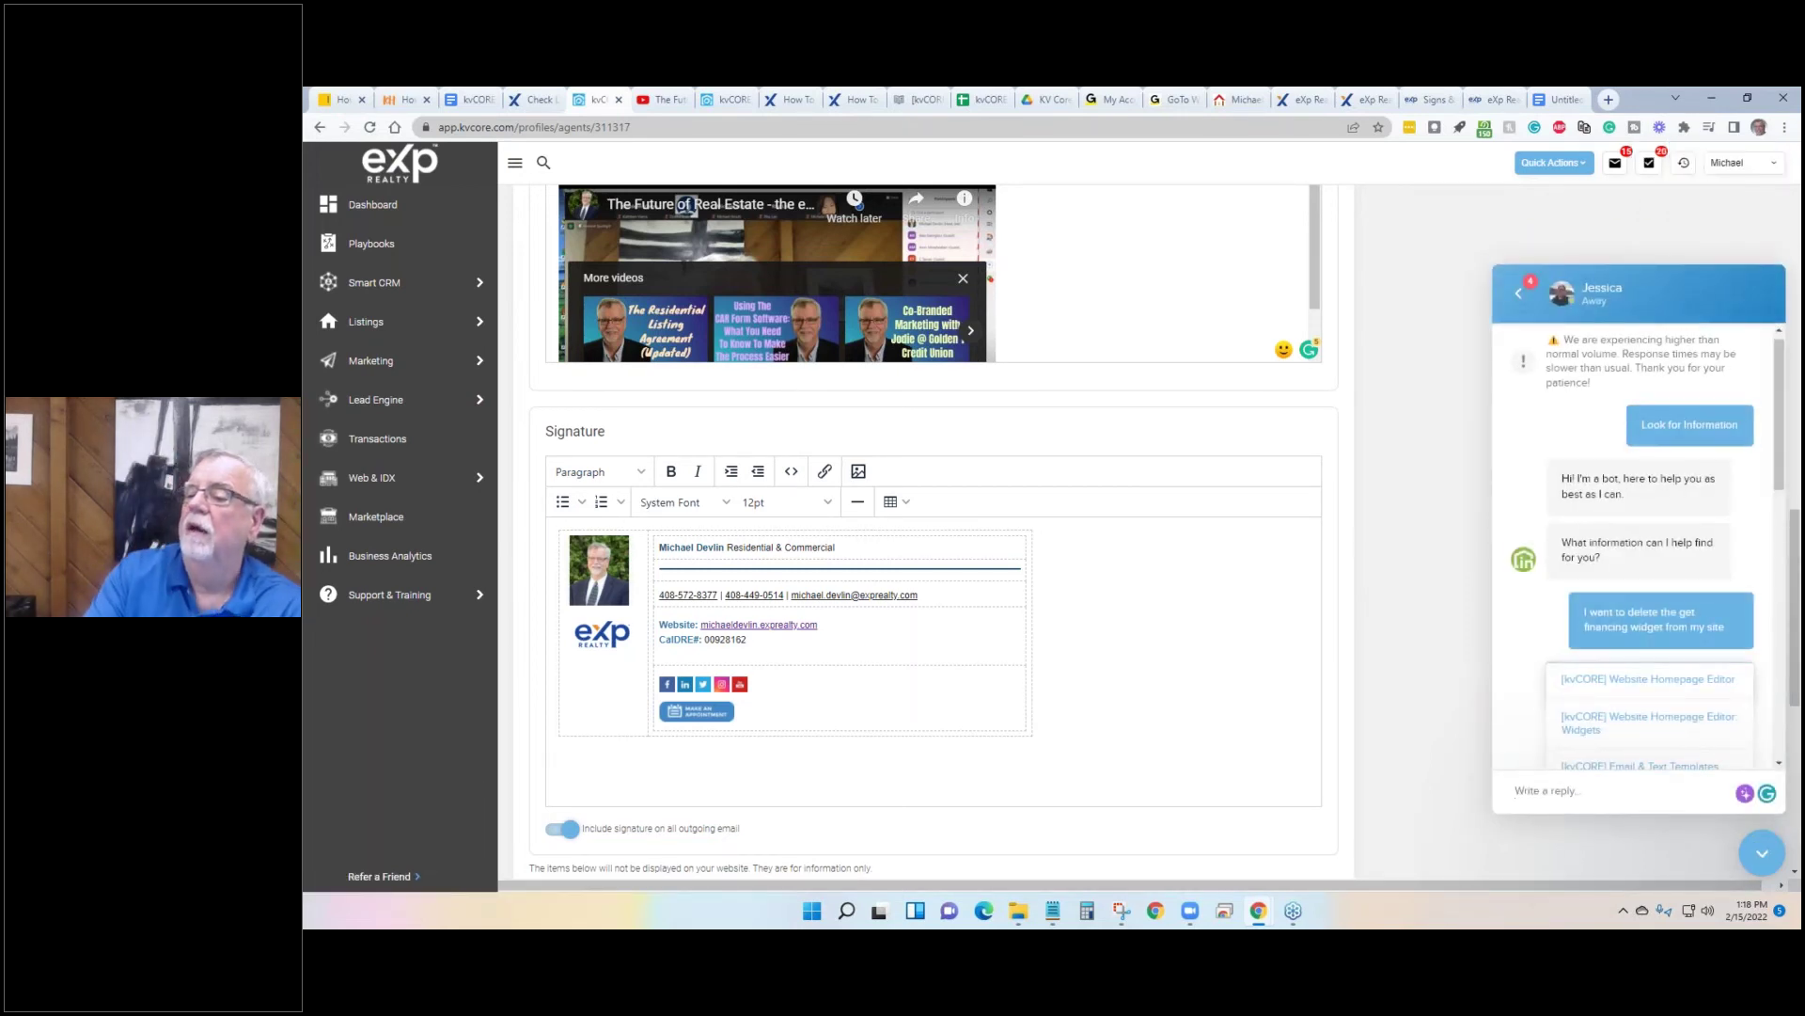
pyautogui.click(1519, 292)
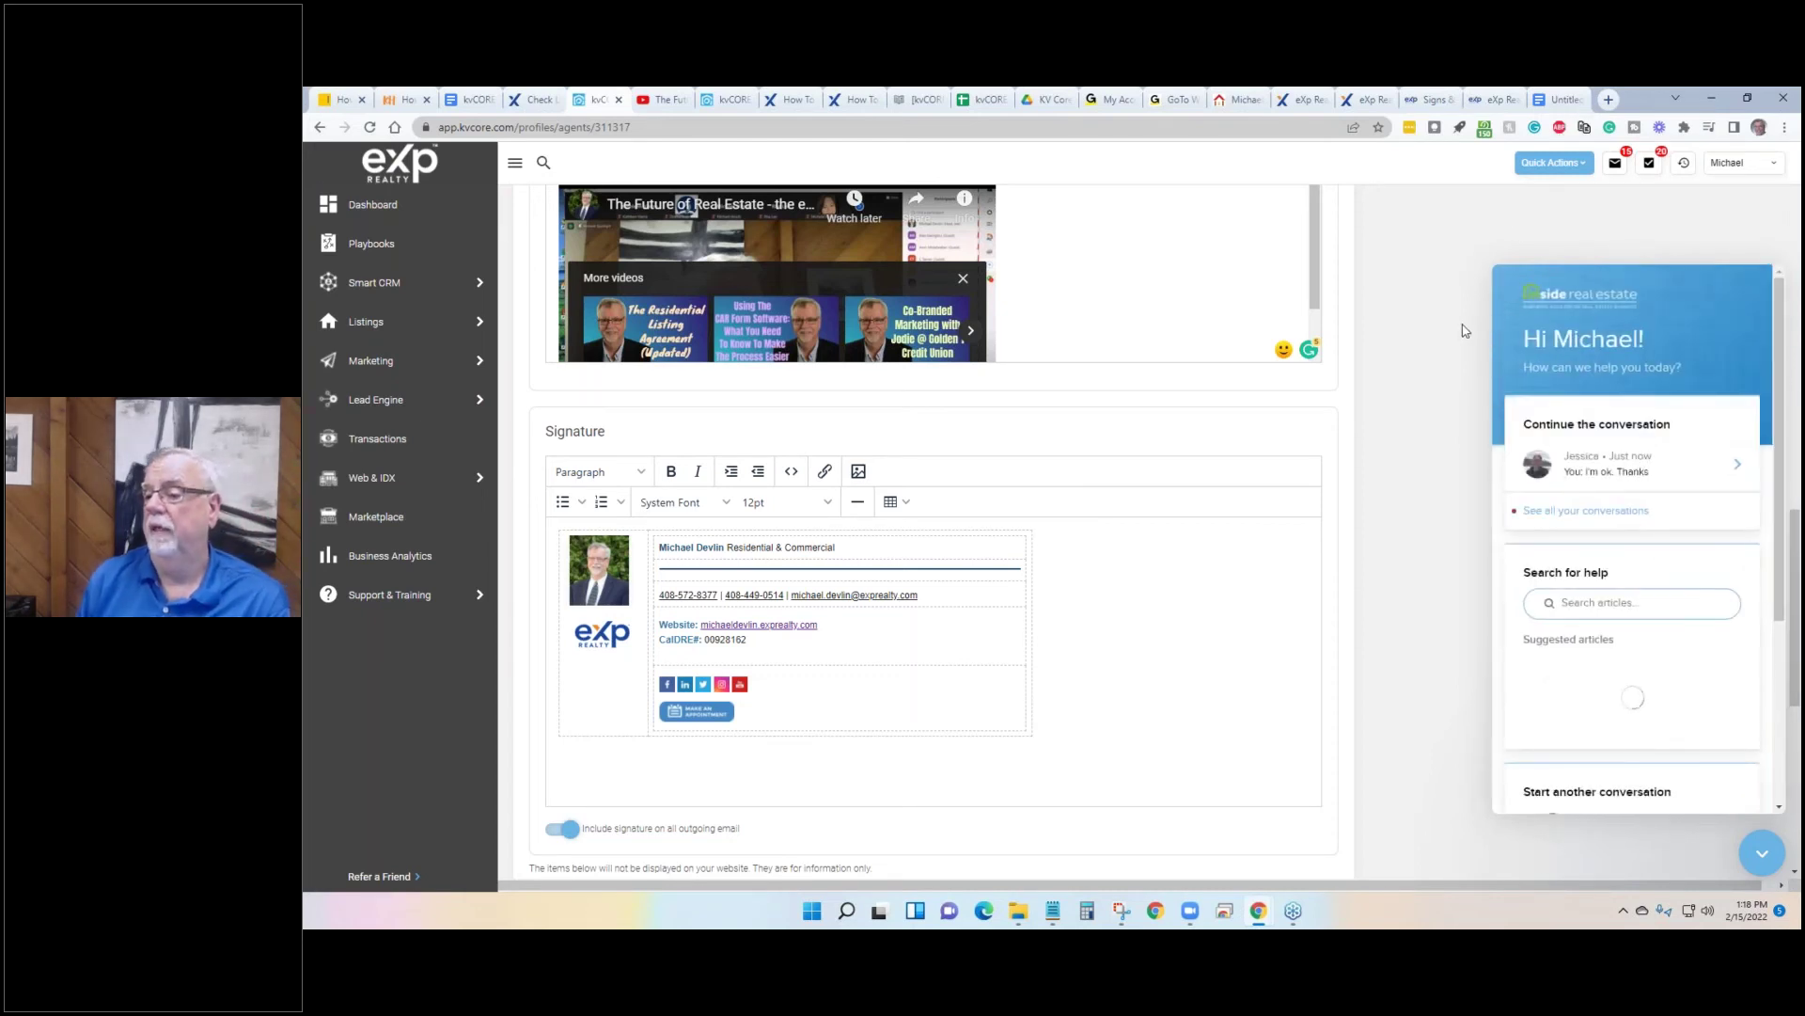
pyautogui.scroll(-4, 1464, 524)
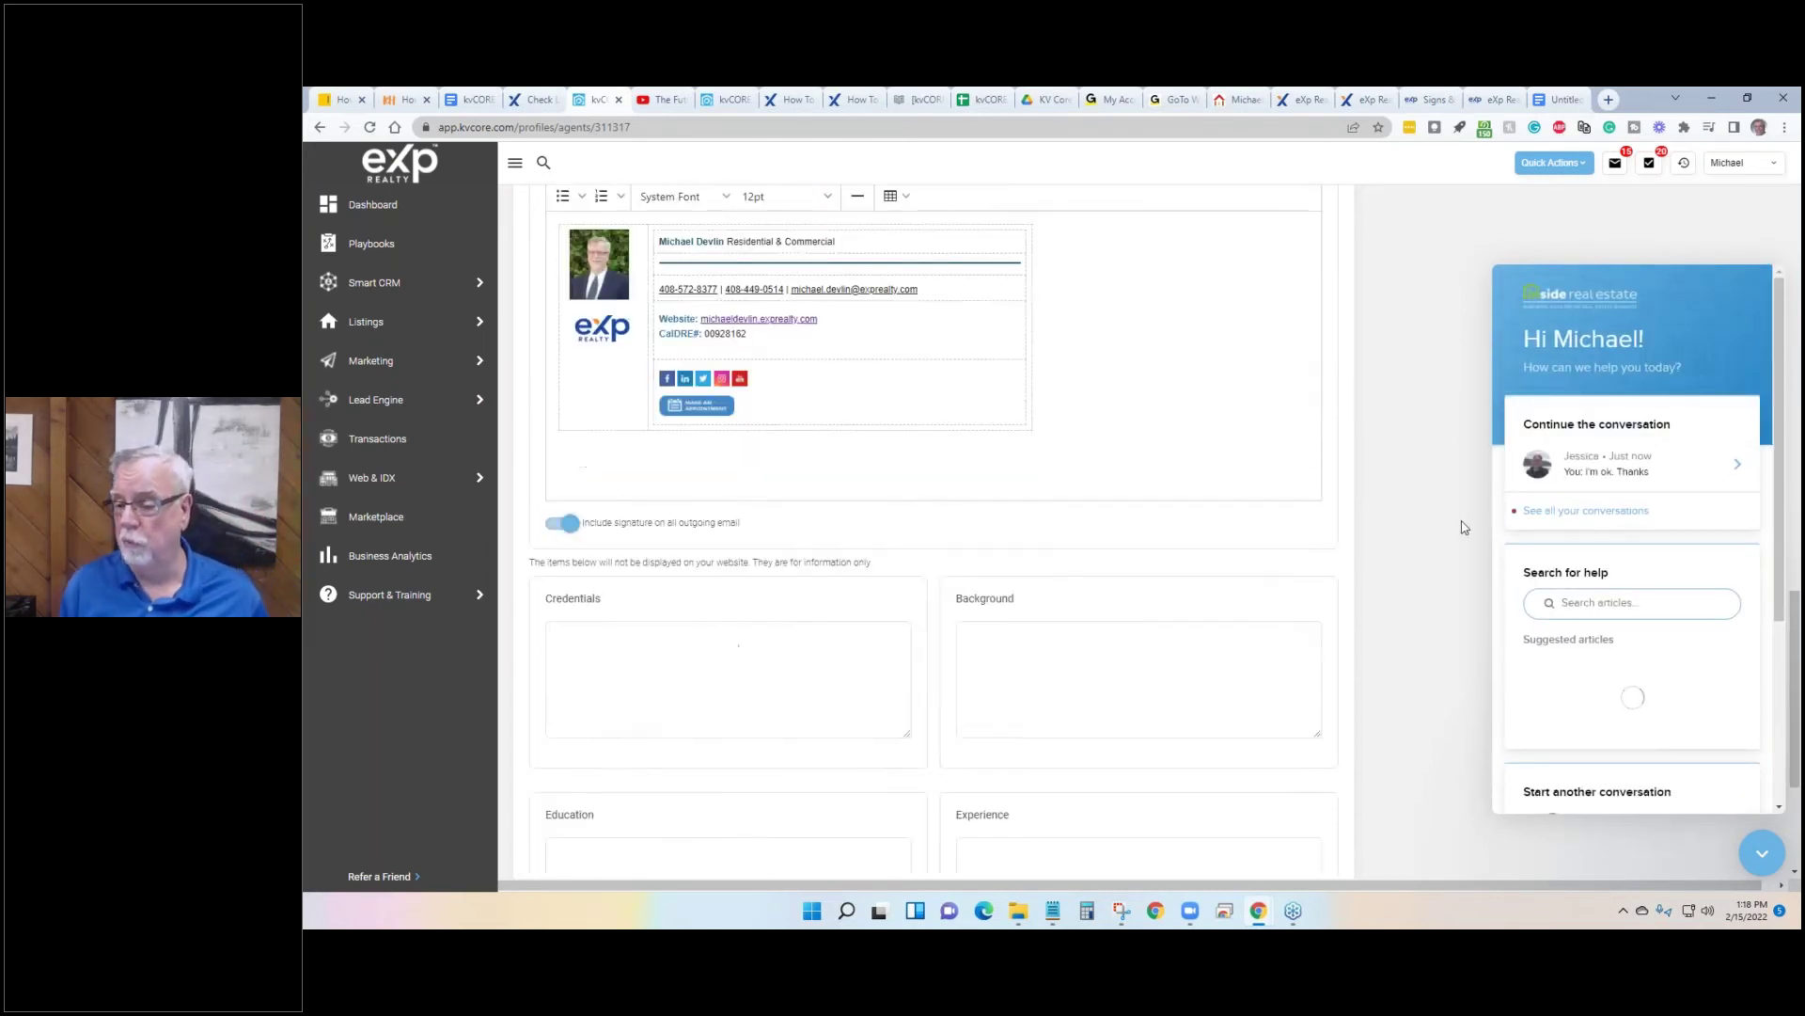
pyautogui.scroll(4, 1390, 436)
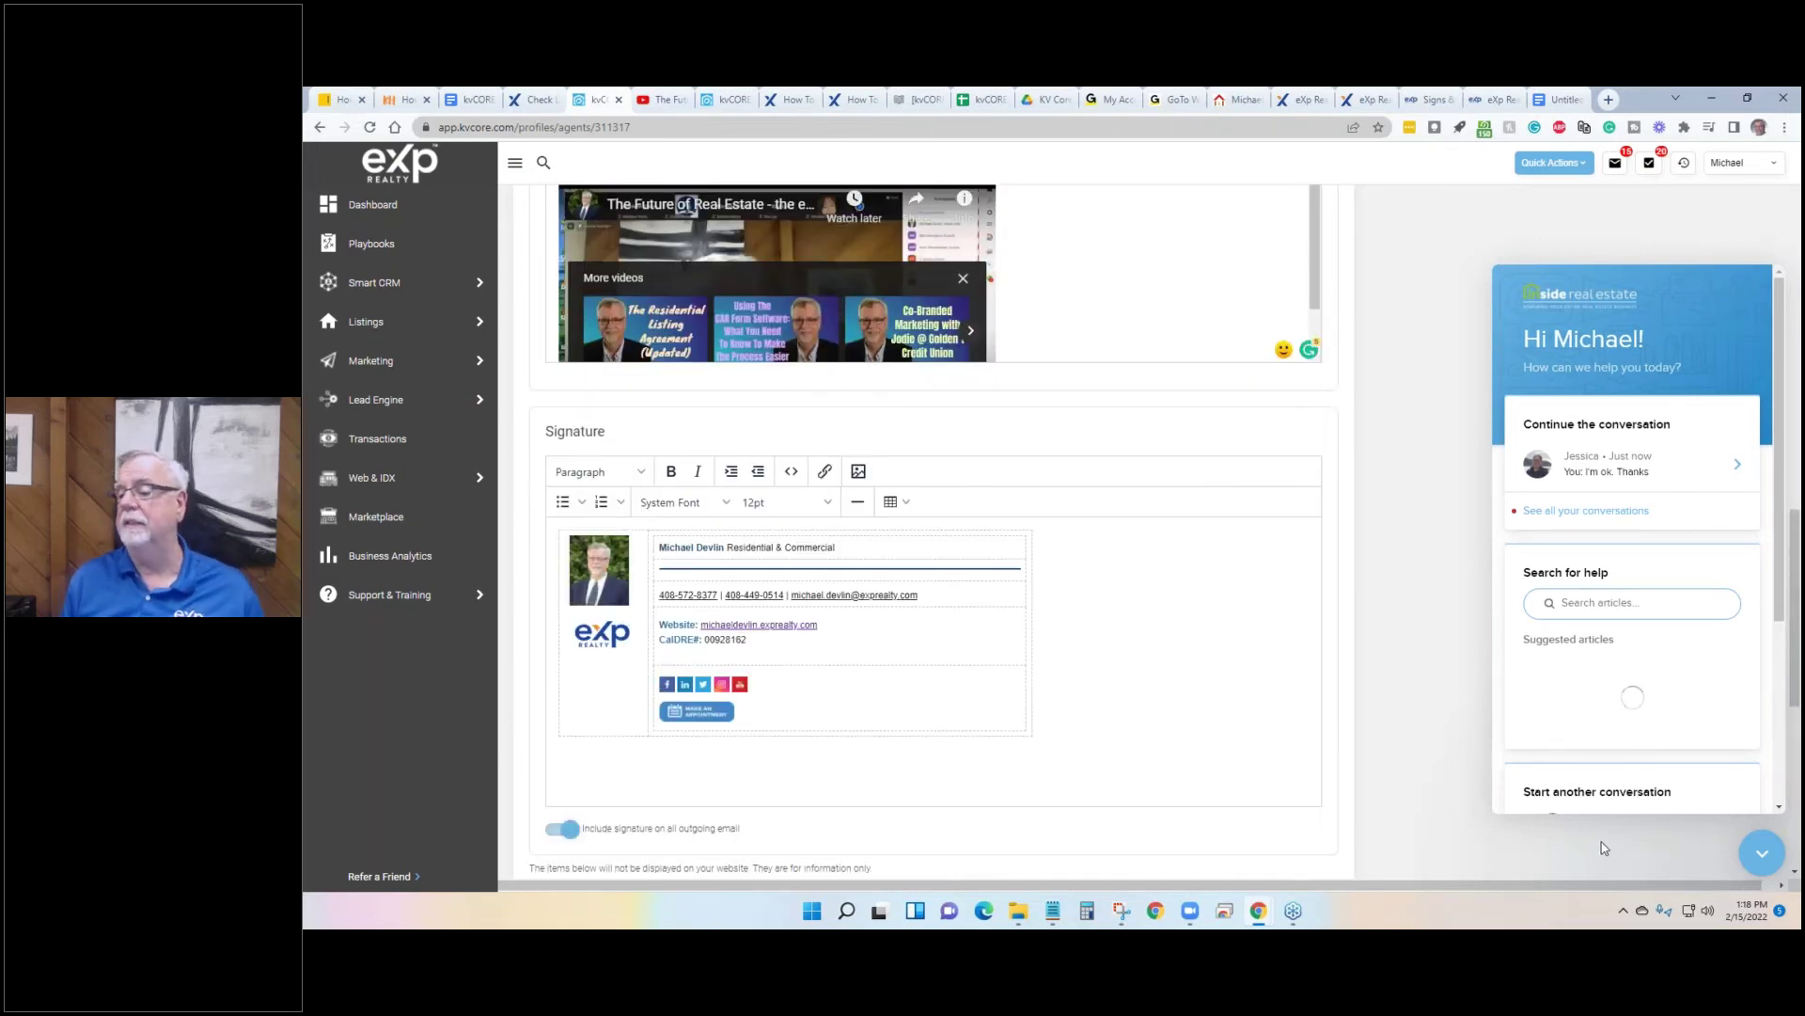
pyautogui.click(1761, 852)
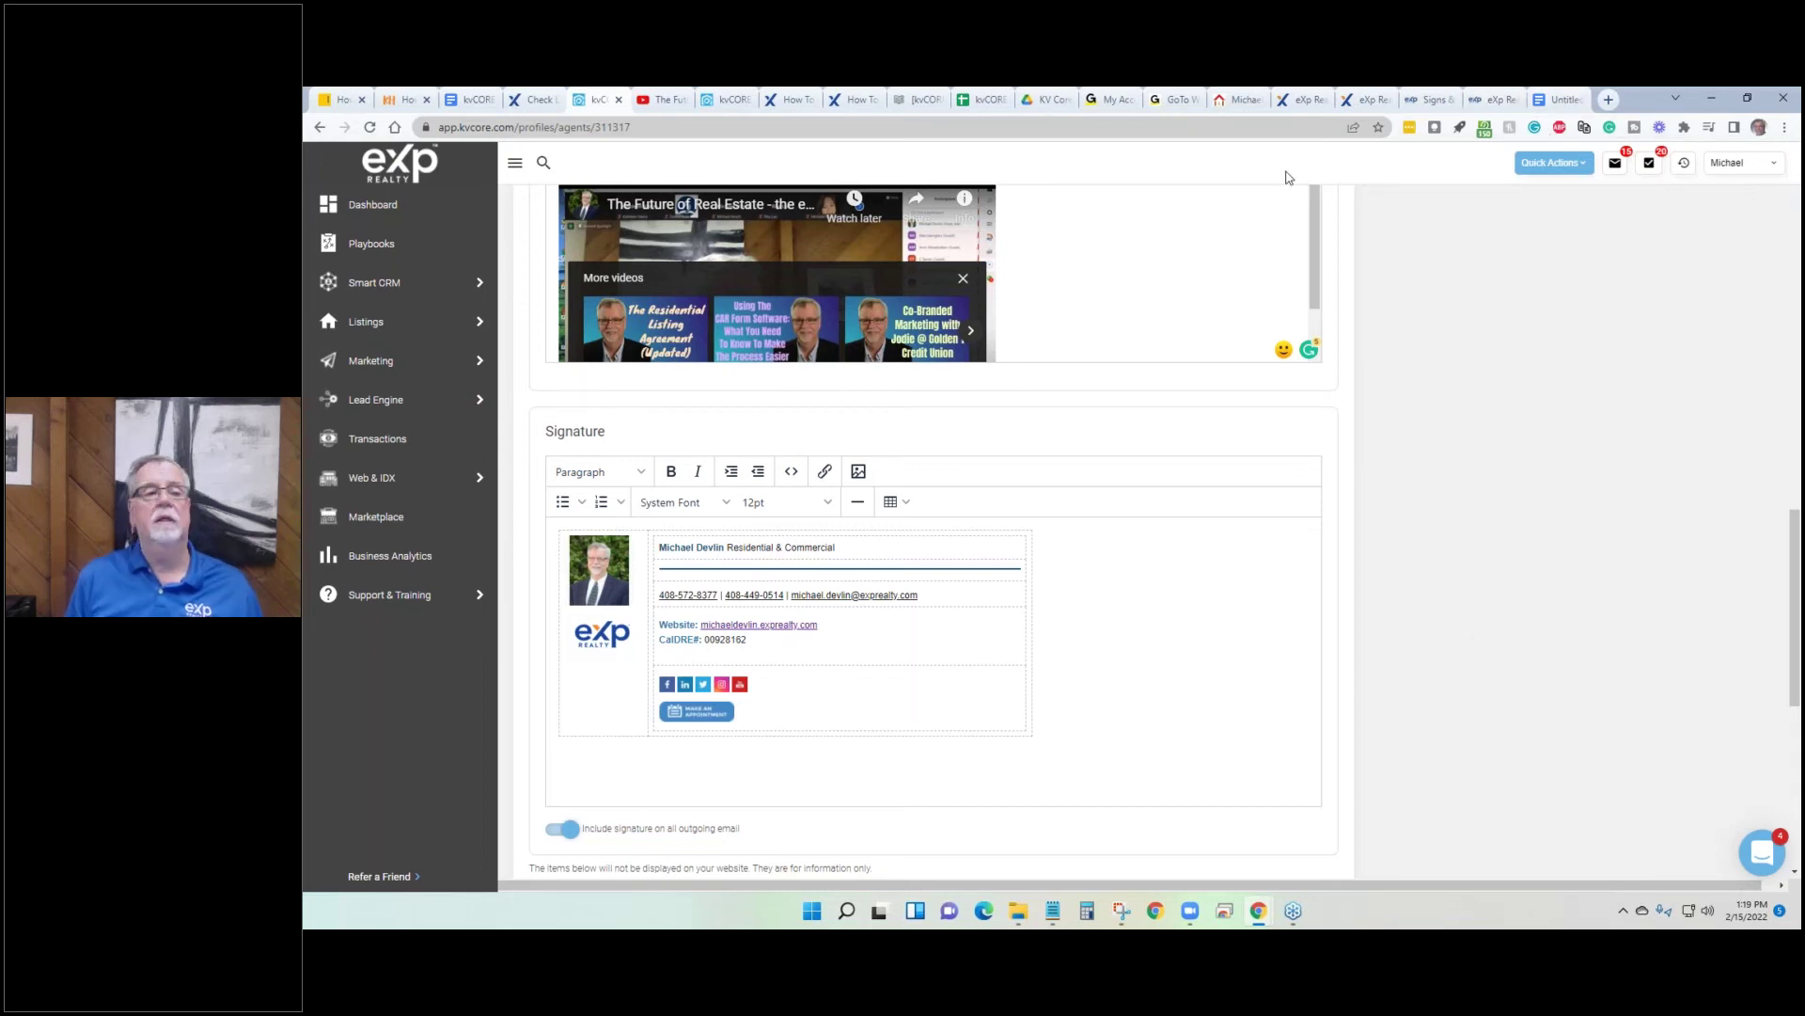
# Open Gmail in a new browser tab and go to the Signature section of its general settings.
pyautogui.scroll(3, 969, 700)
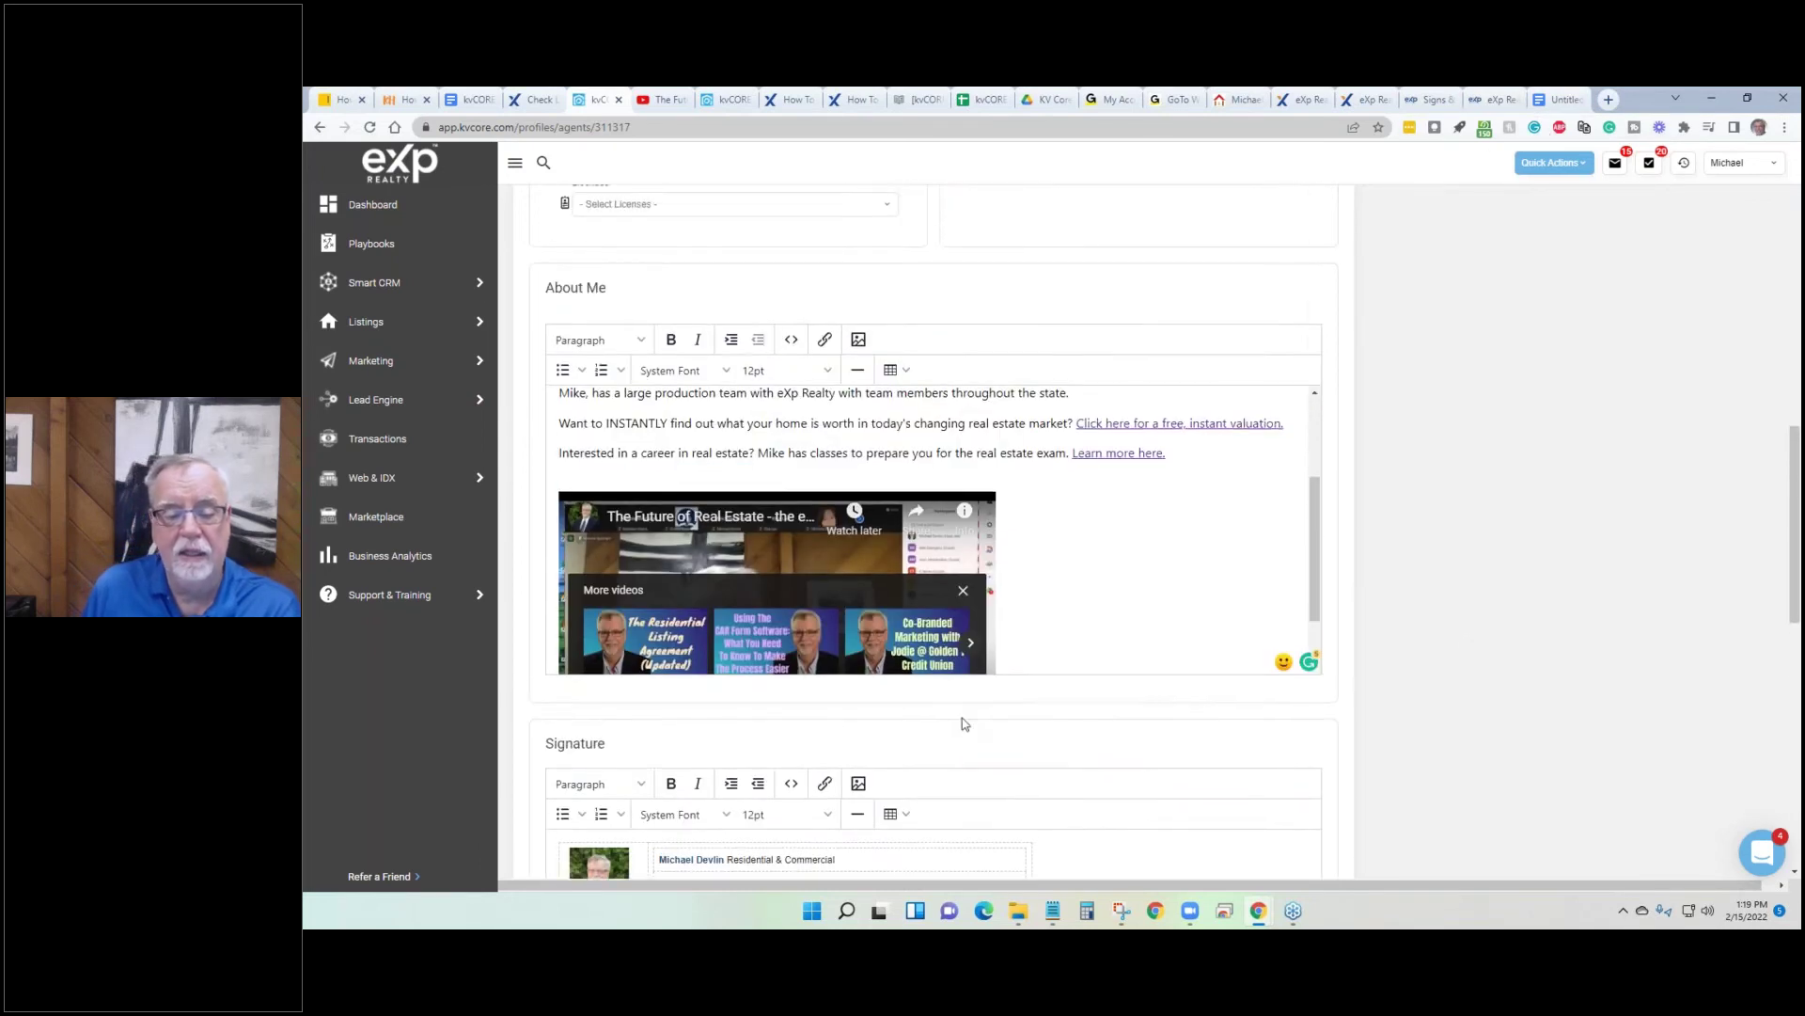
pyautogui.scroll(-2, 961, 718)
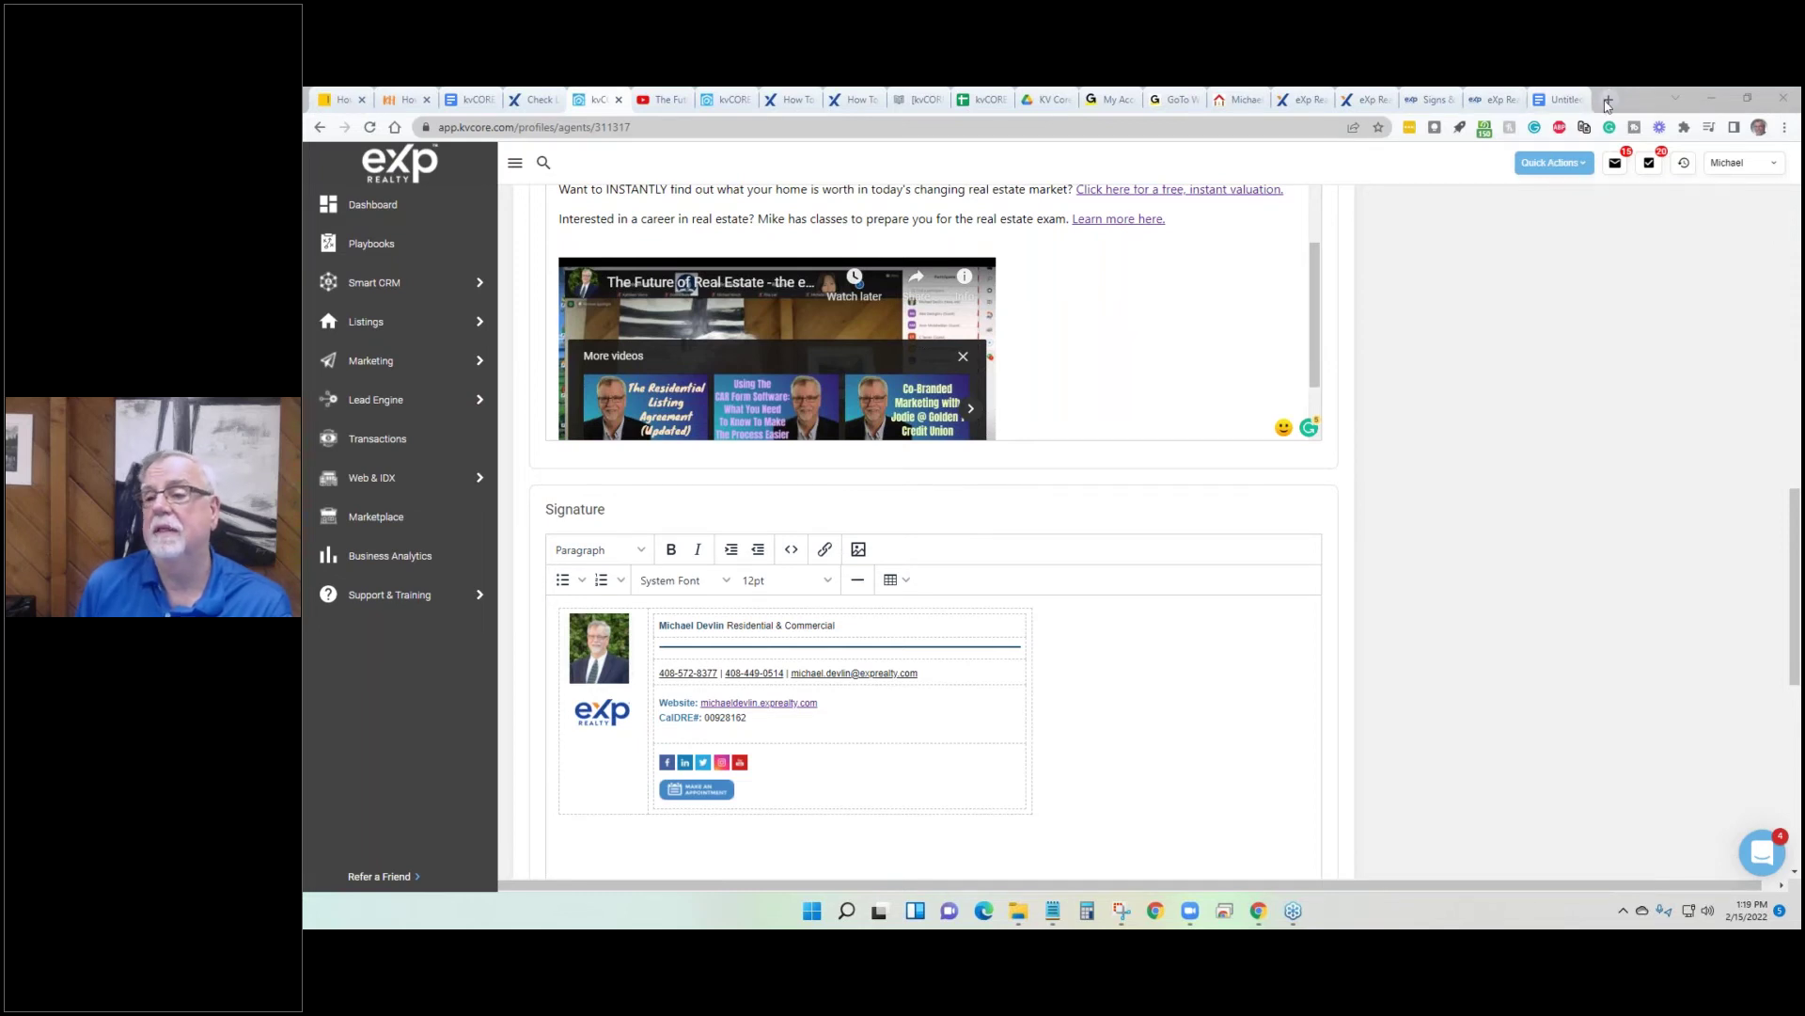
pyautogui.click(1553, 99)
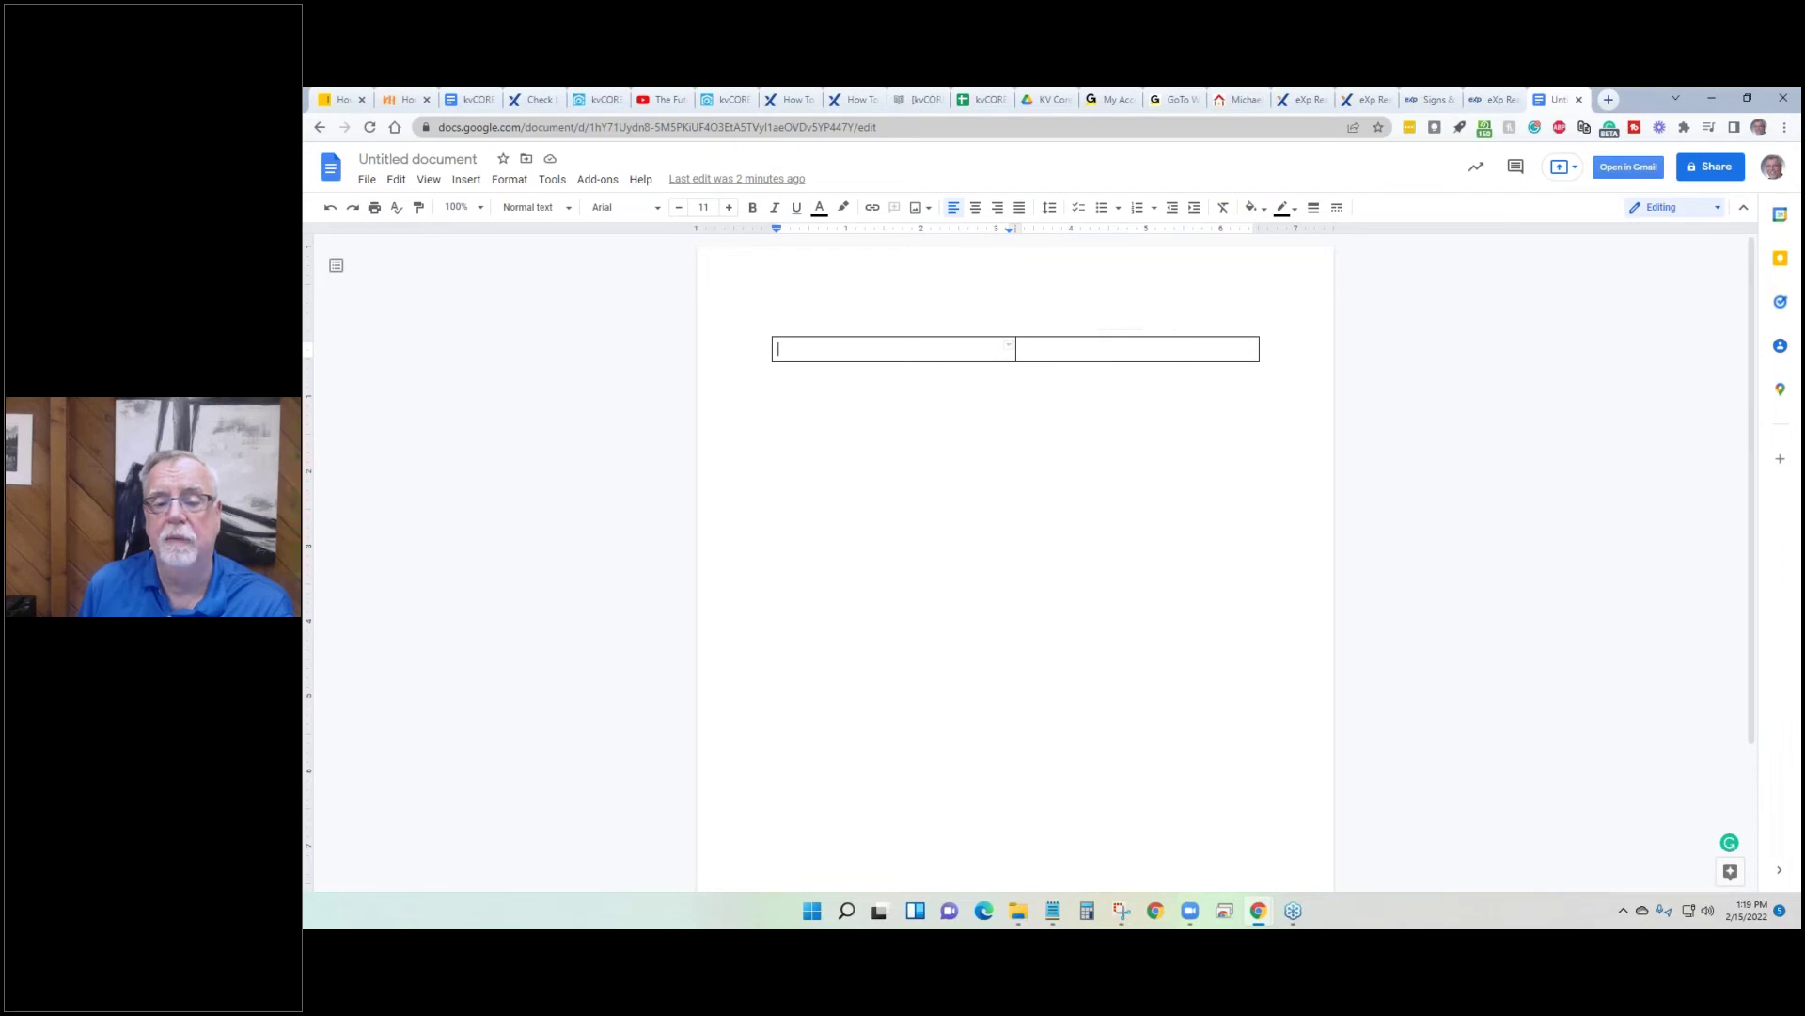
pyautogui.click(1608, 99)
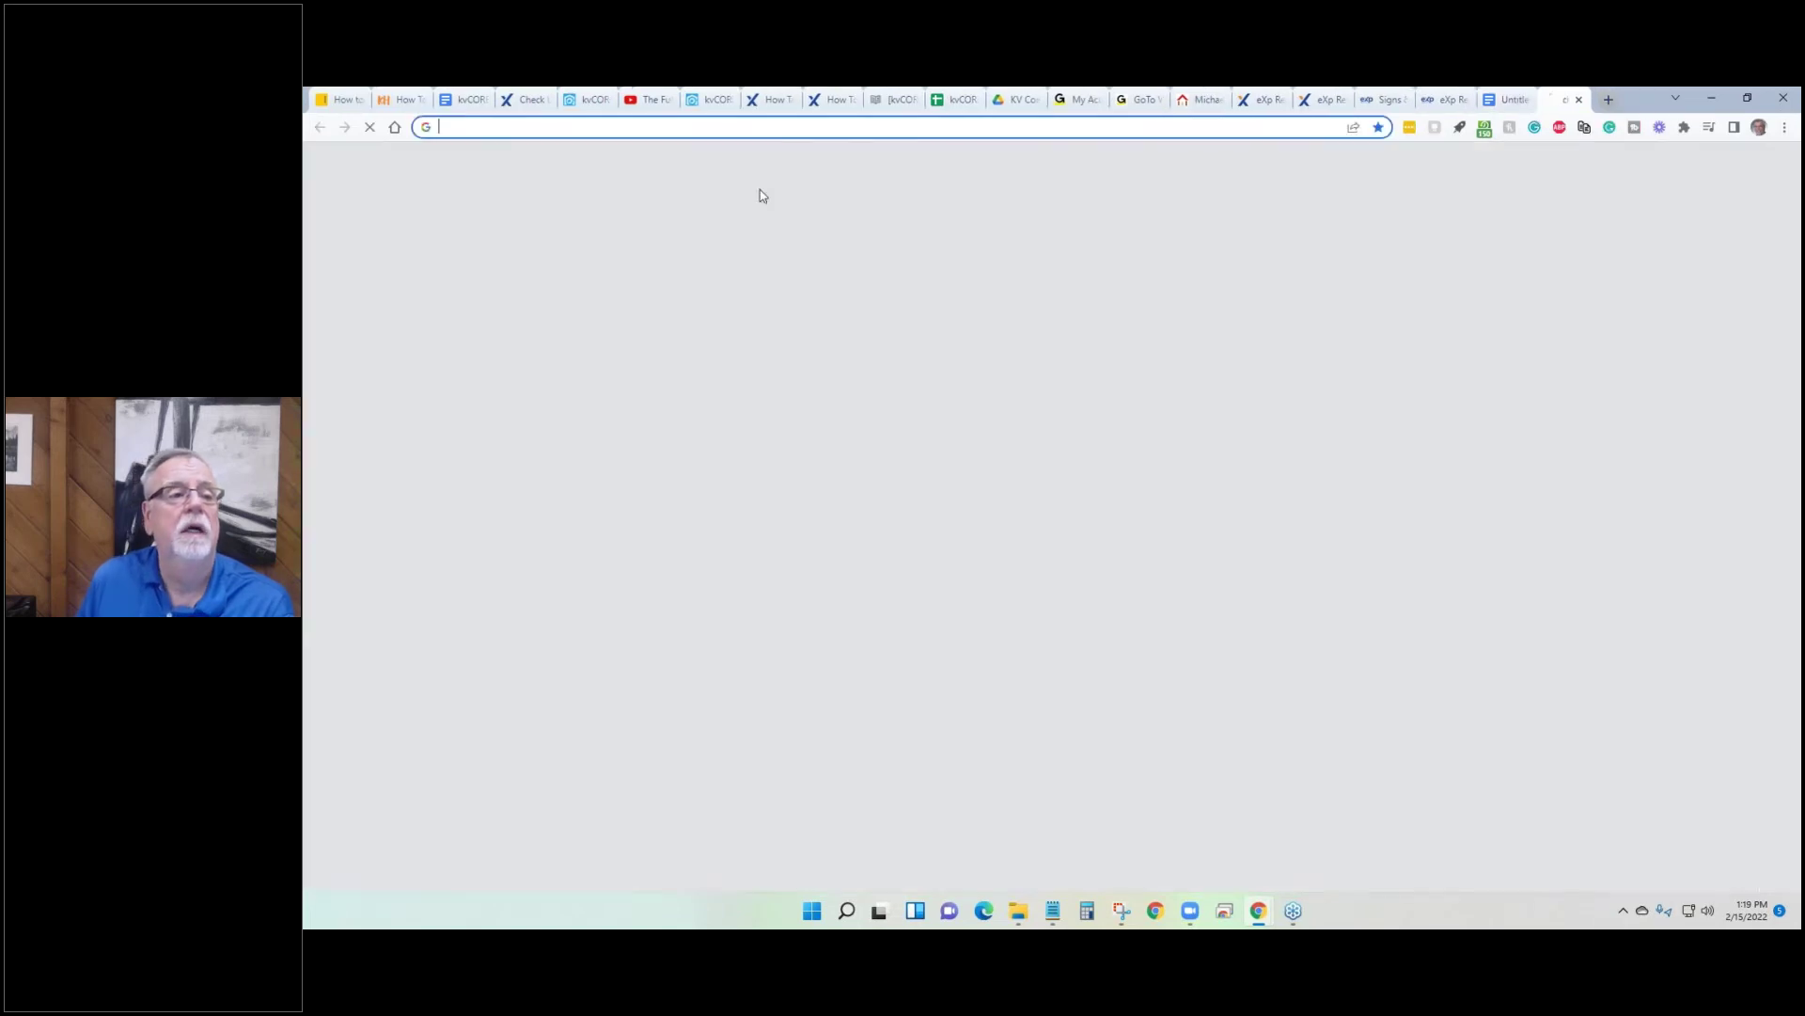
pyautogui.click(527, 282)
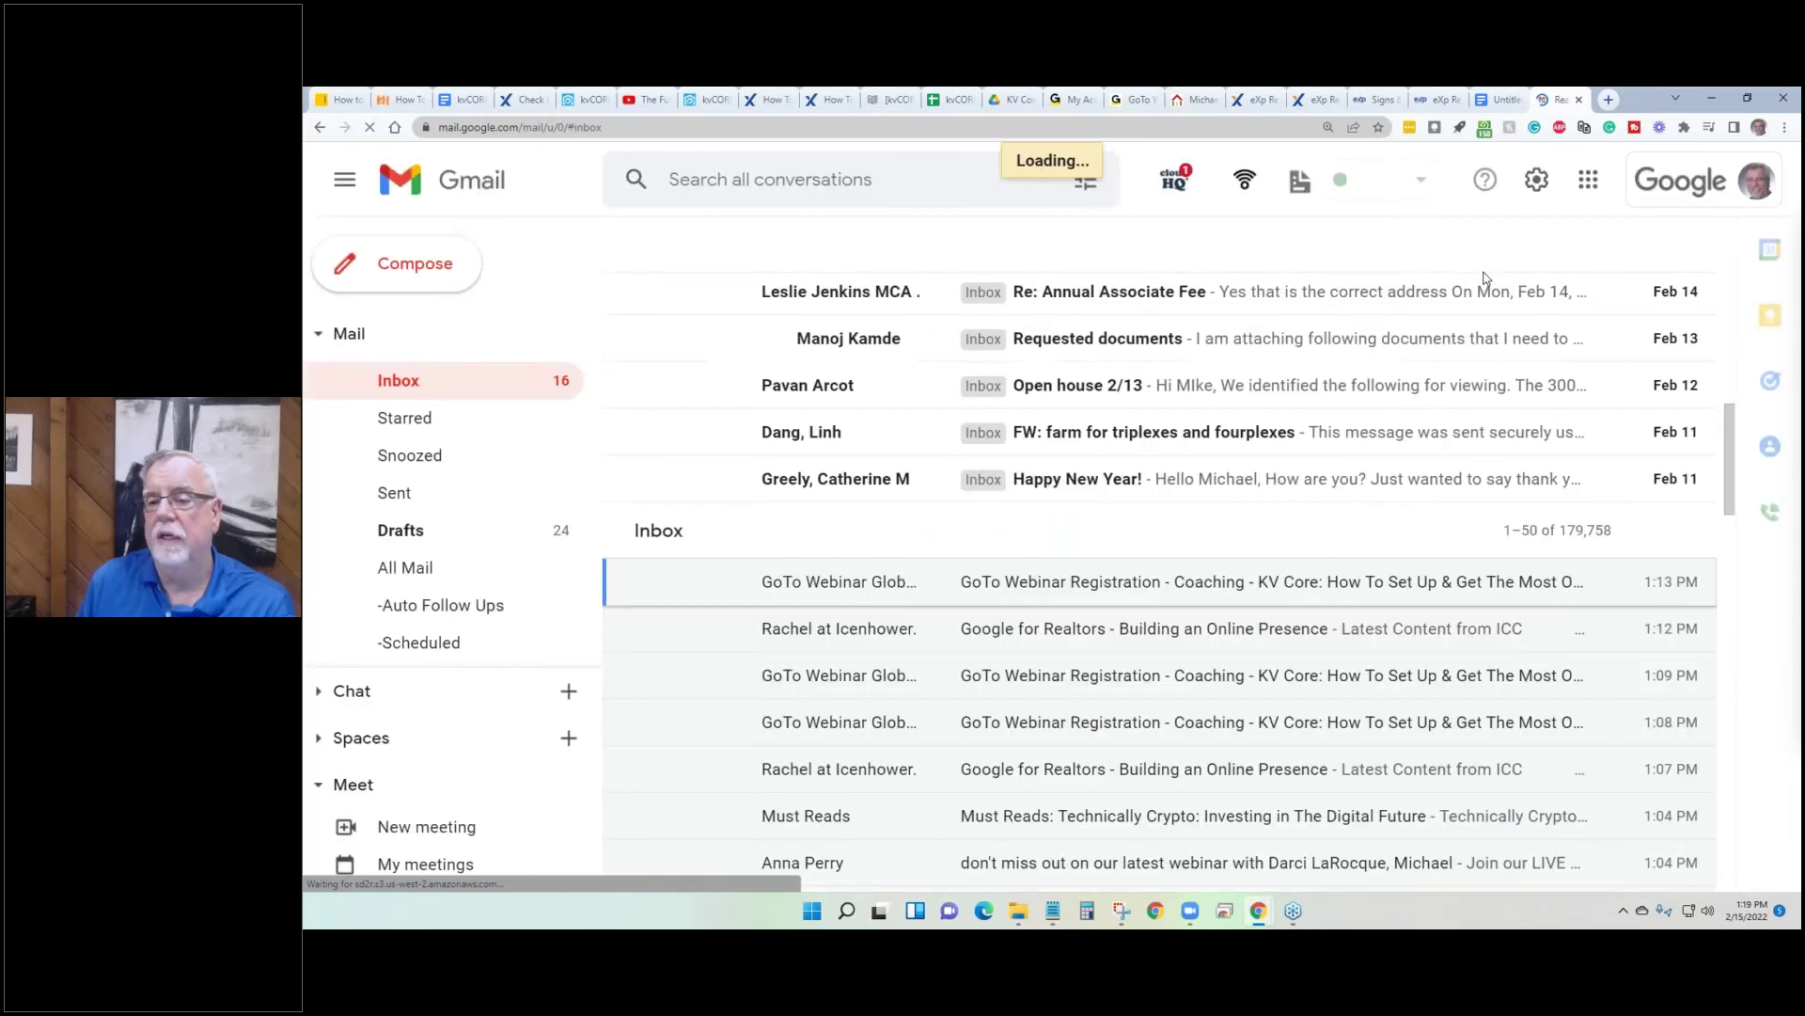
pyautogui.click(1536, 188)
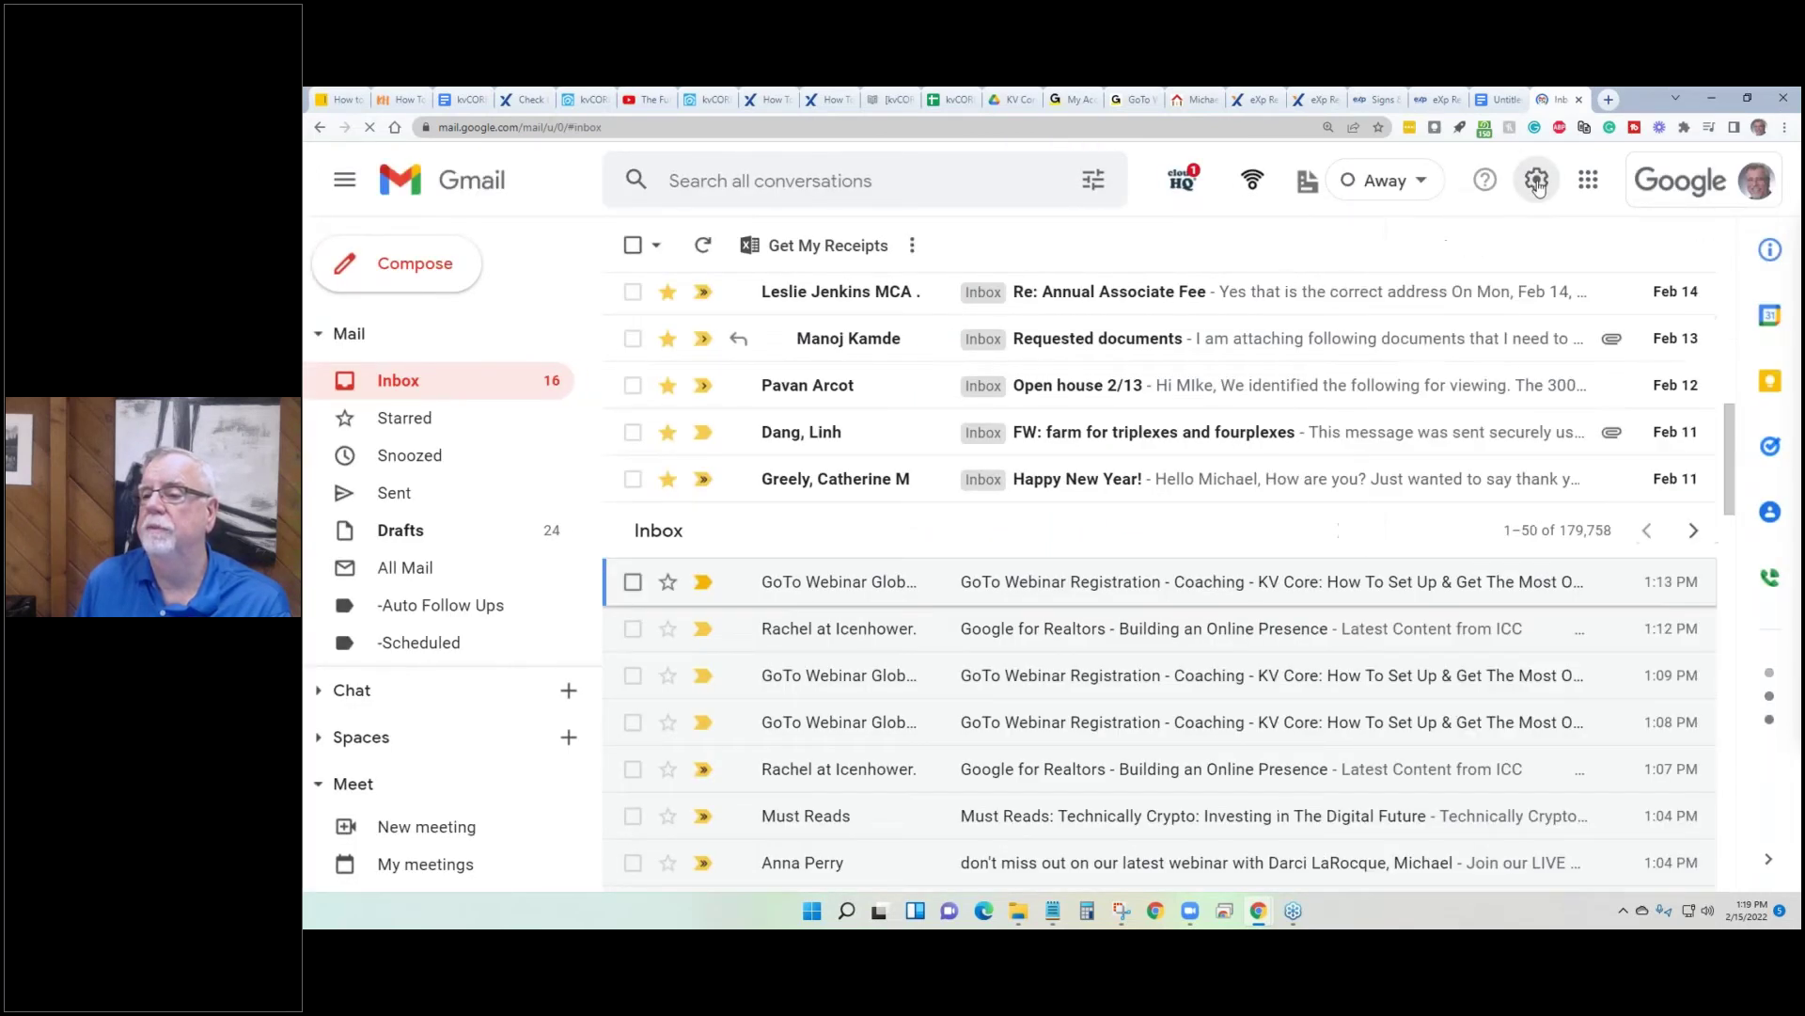
pyautogui.click(1511, 299)
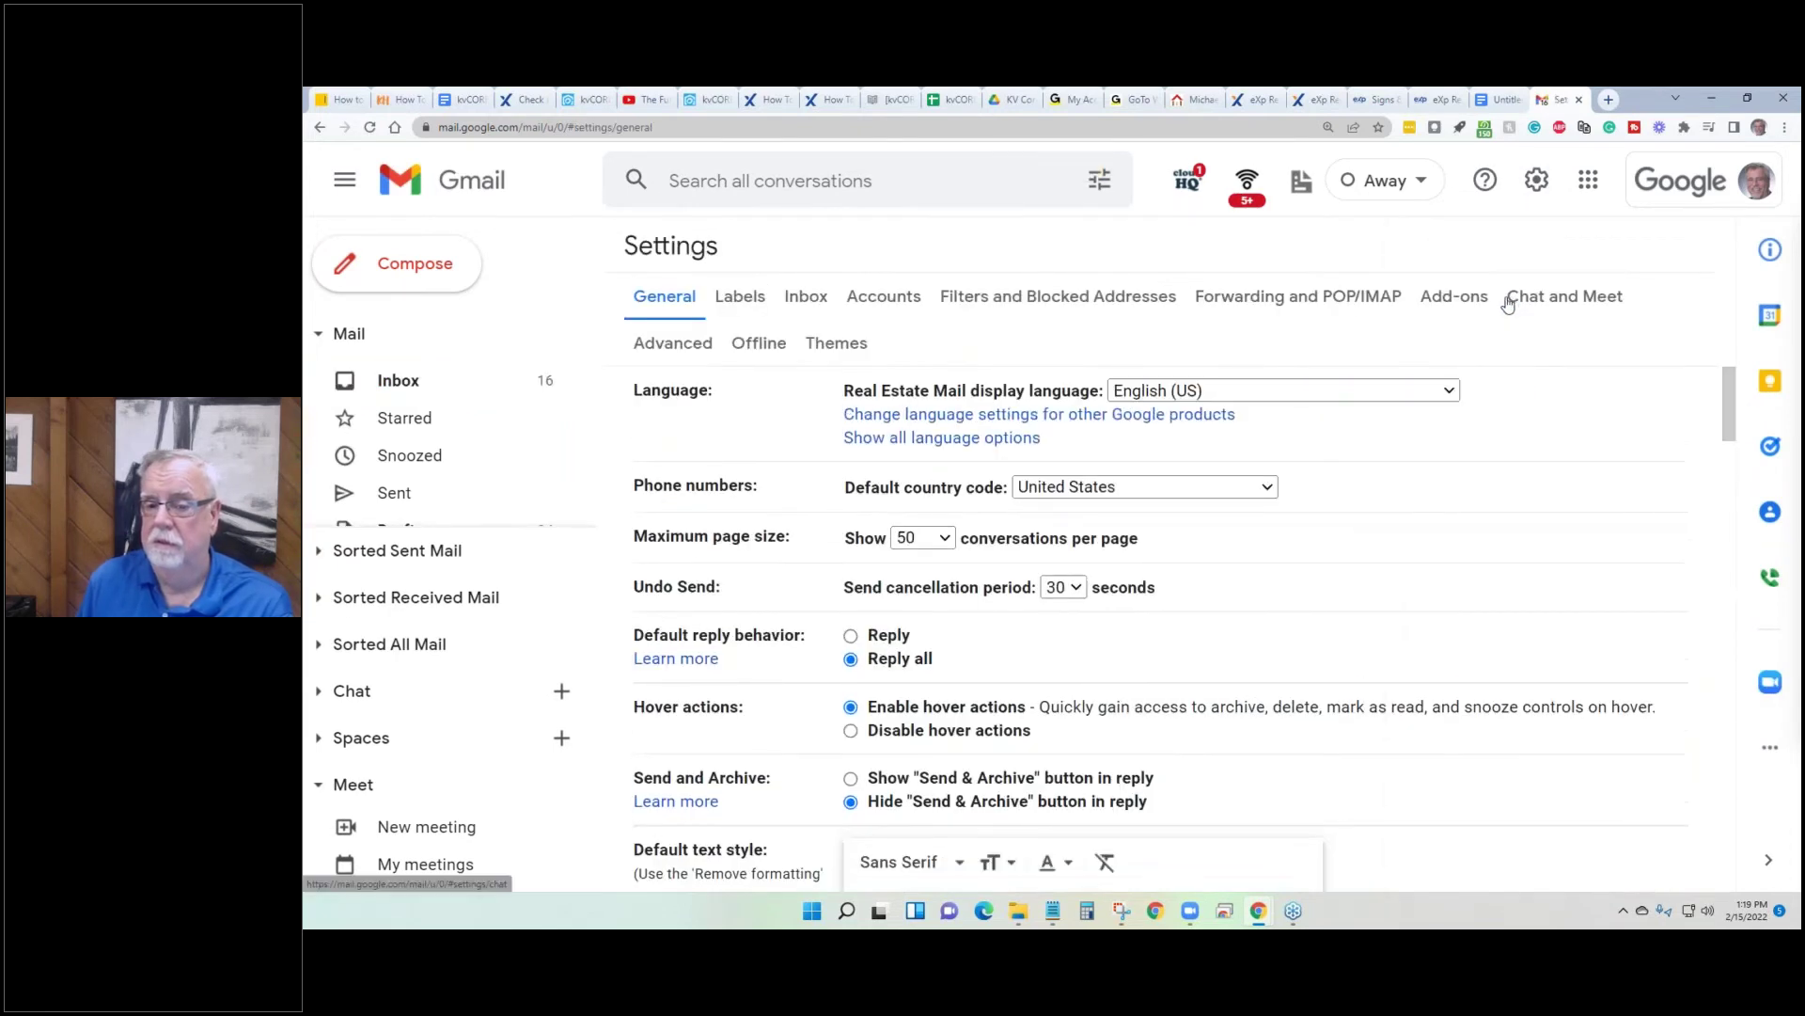
pyautogui.scroll(-15, 807, 383)
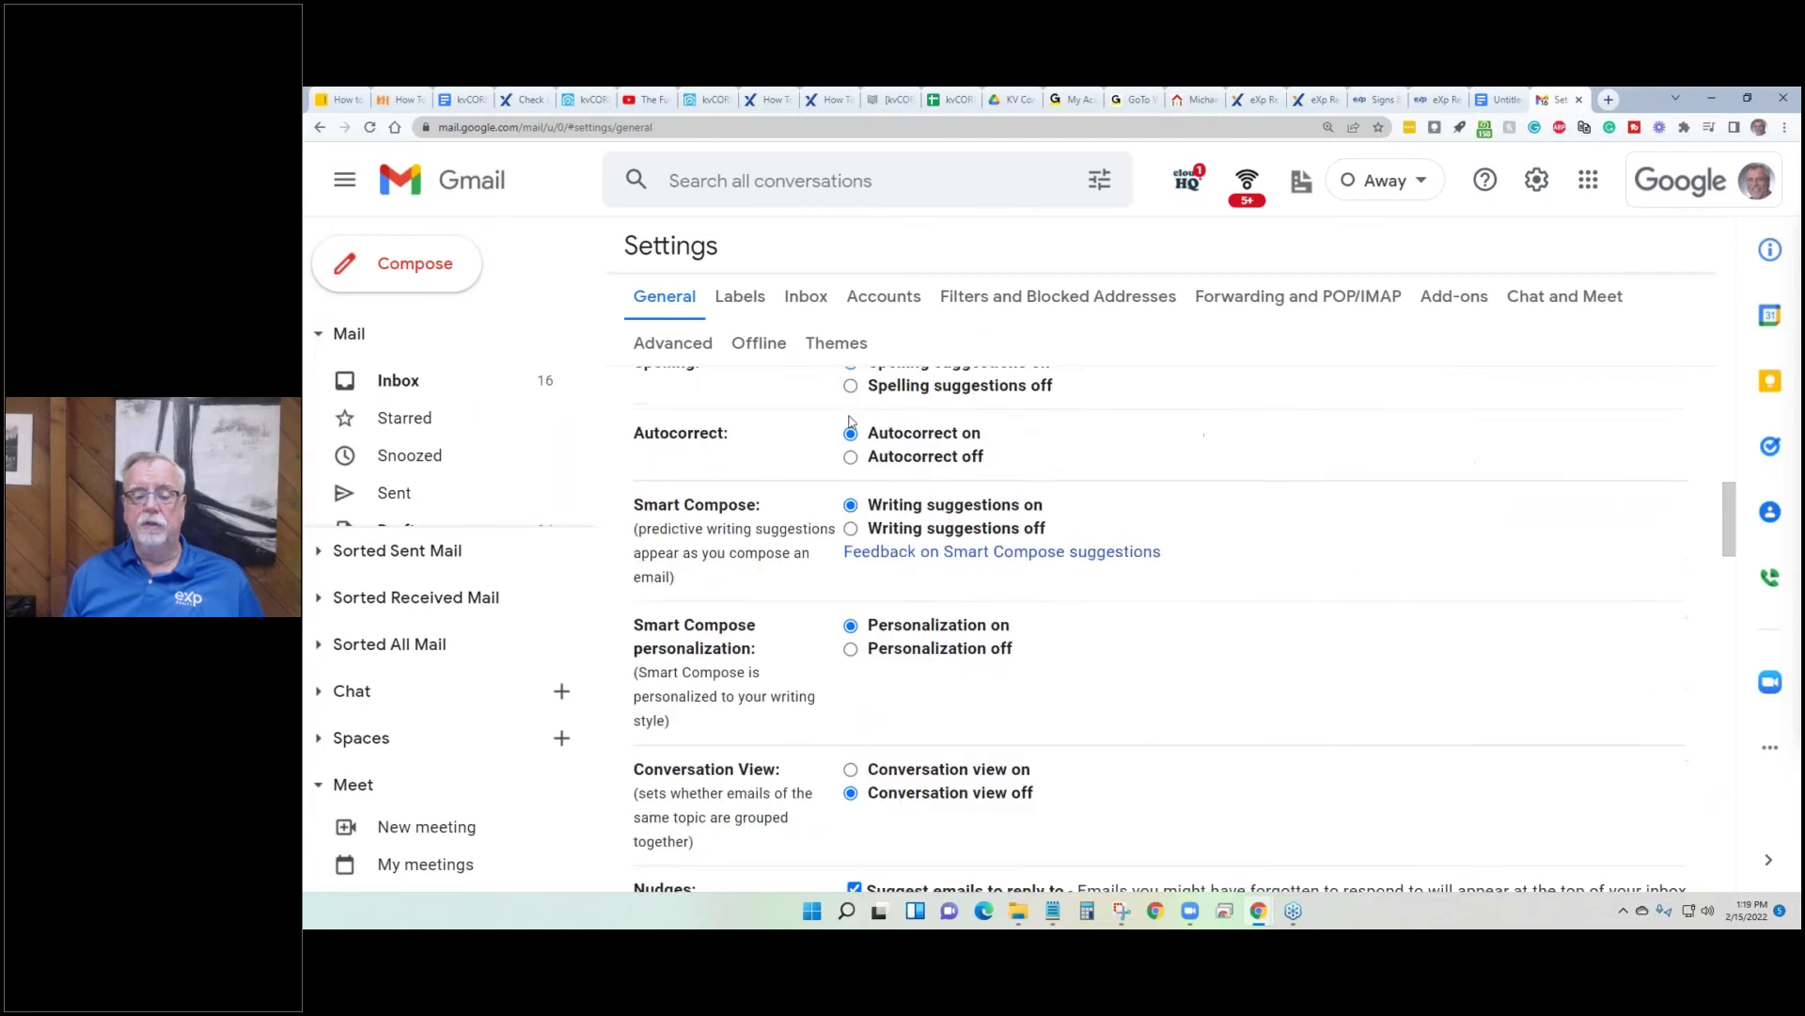
pyautogui.scroll(-12, 867, 437)
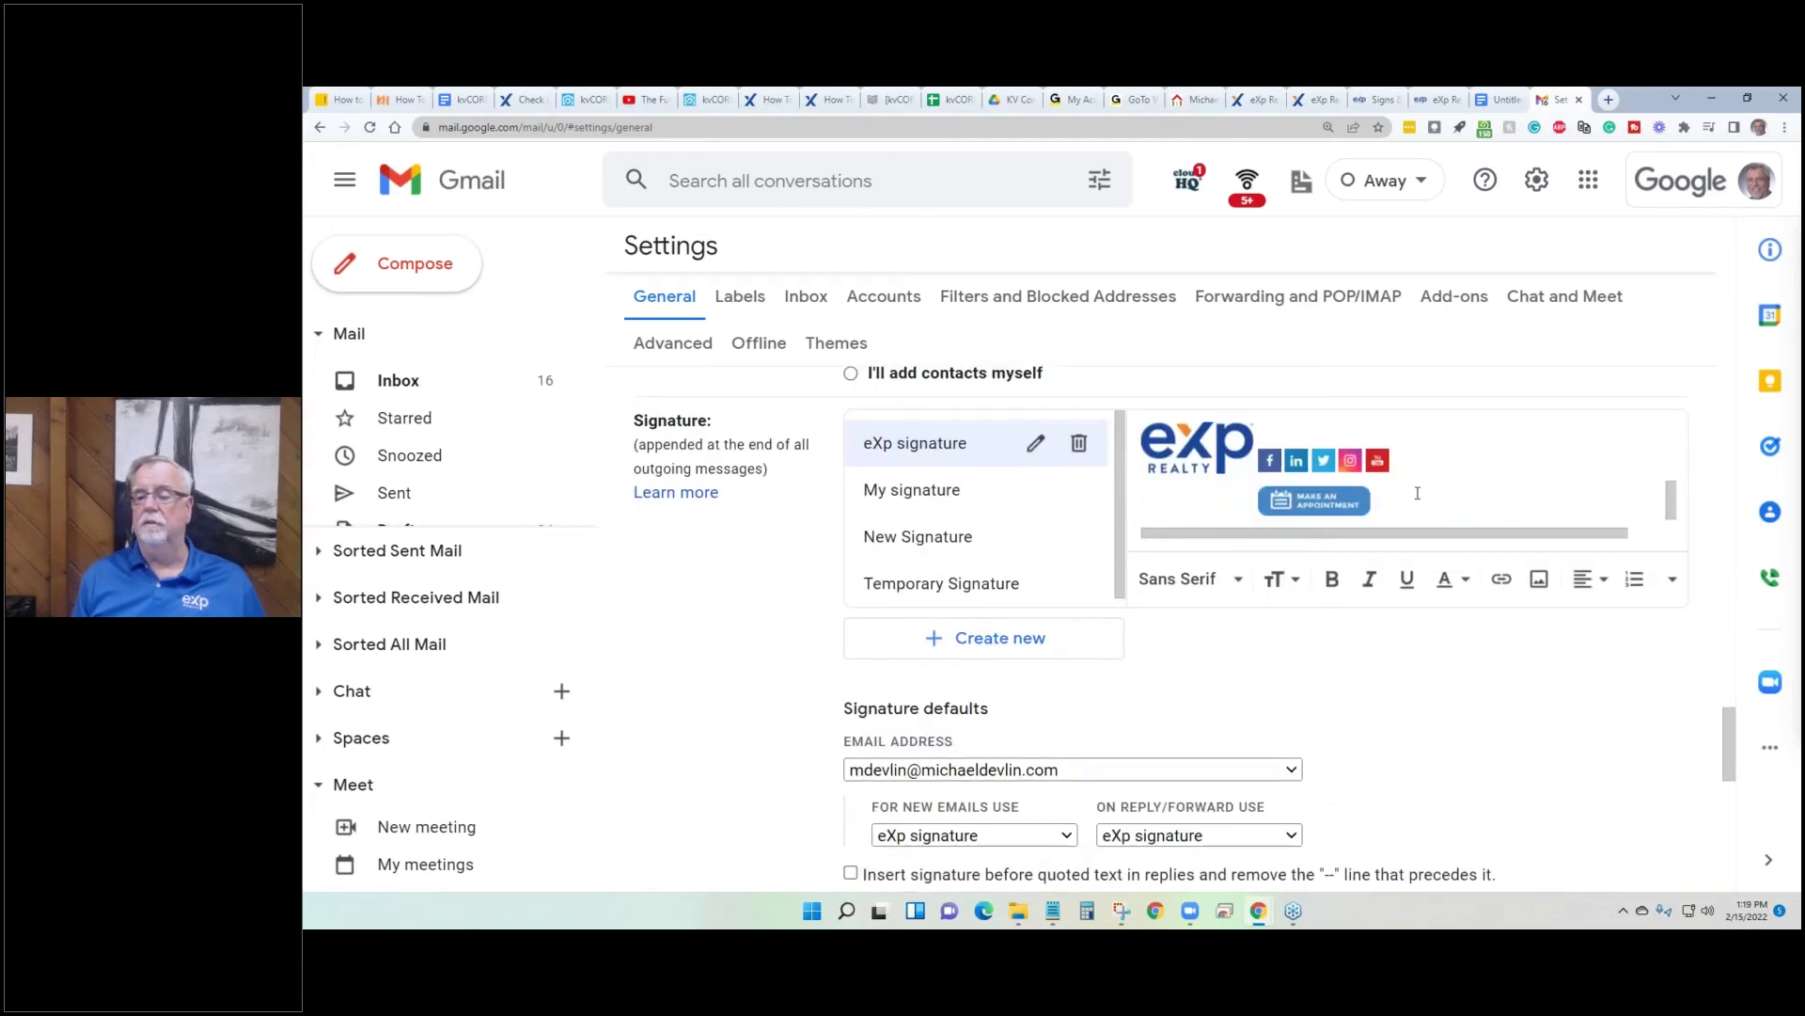
# Select the entire contents of the eXp signature in the Gmail signature editor.
pyautogui.scroll(-2, 1410, 505)
pyautogui.hotkey('ctrl', 'u')
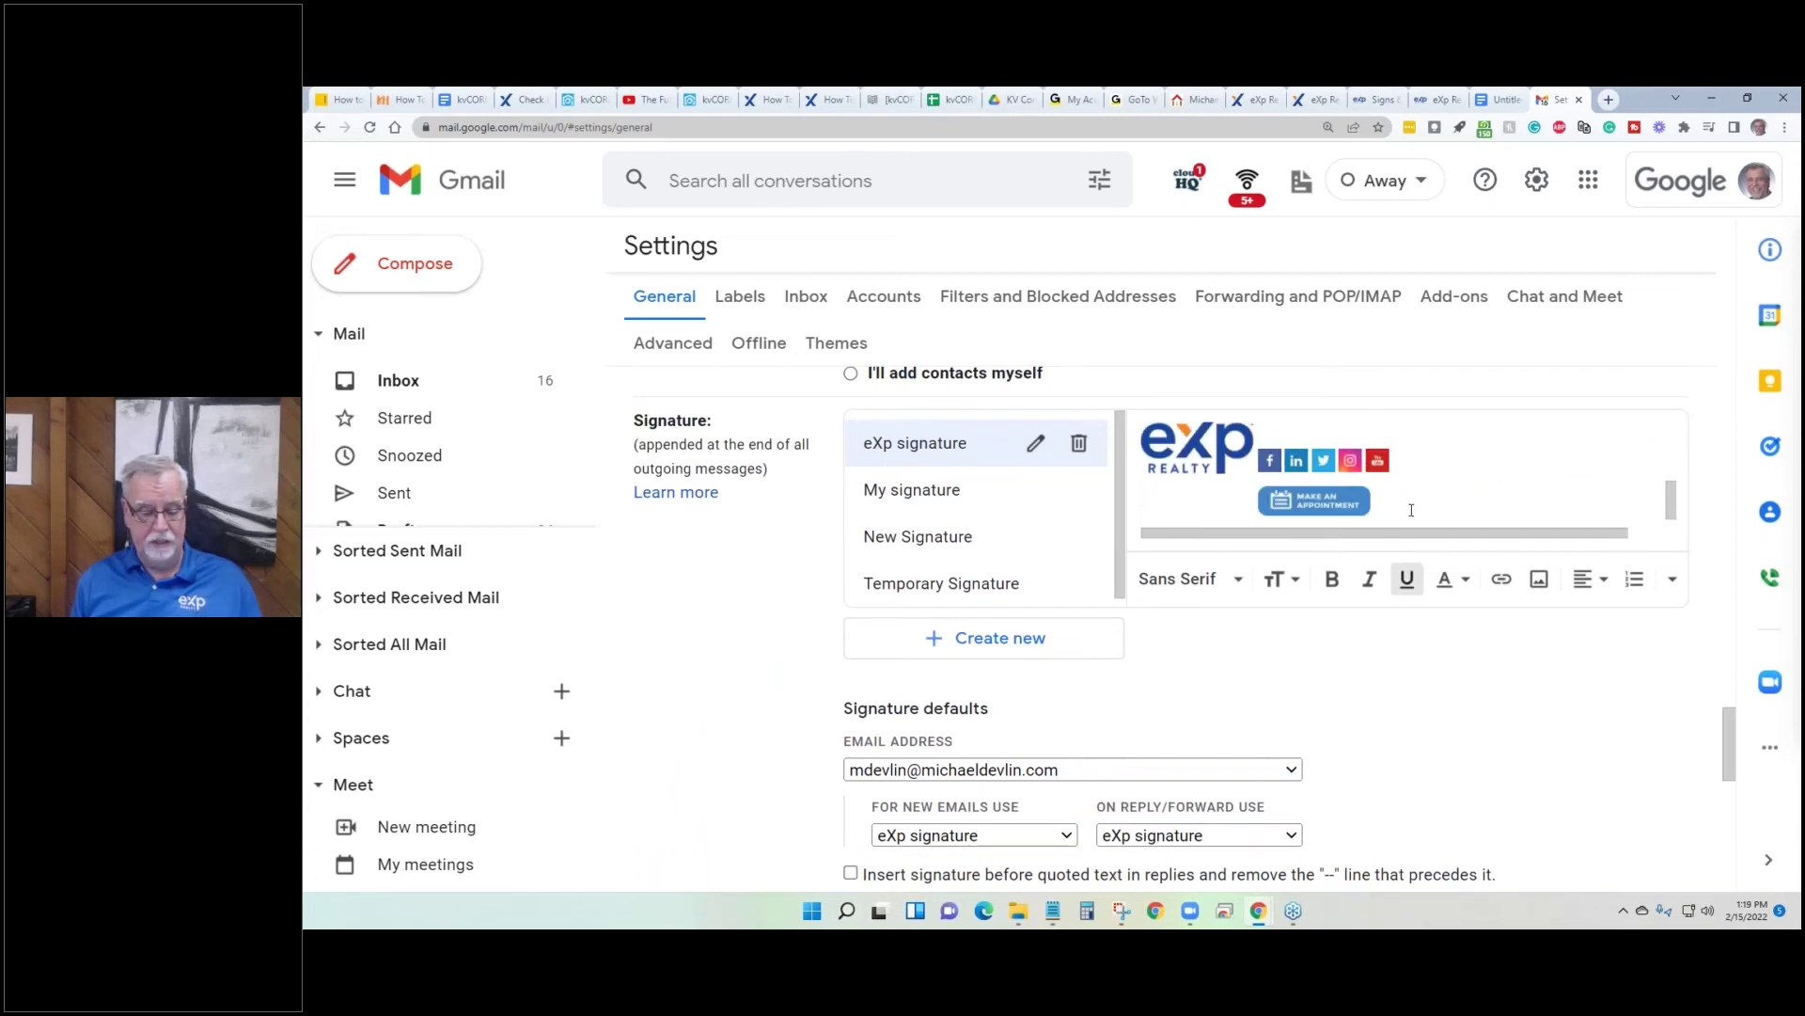
pyautogui.hotkey('ctrl', 'a')
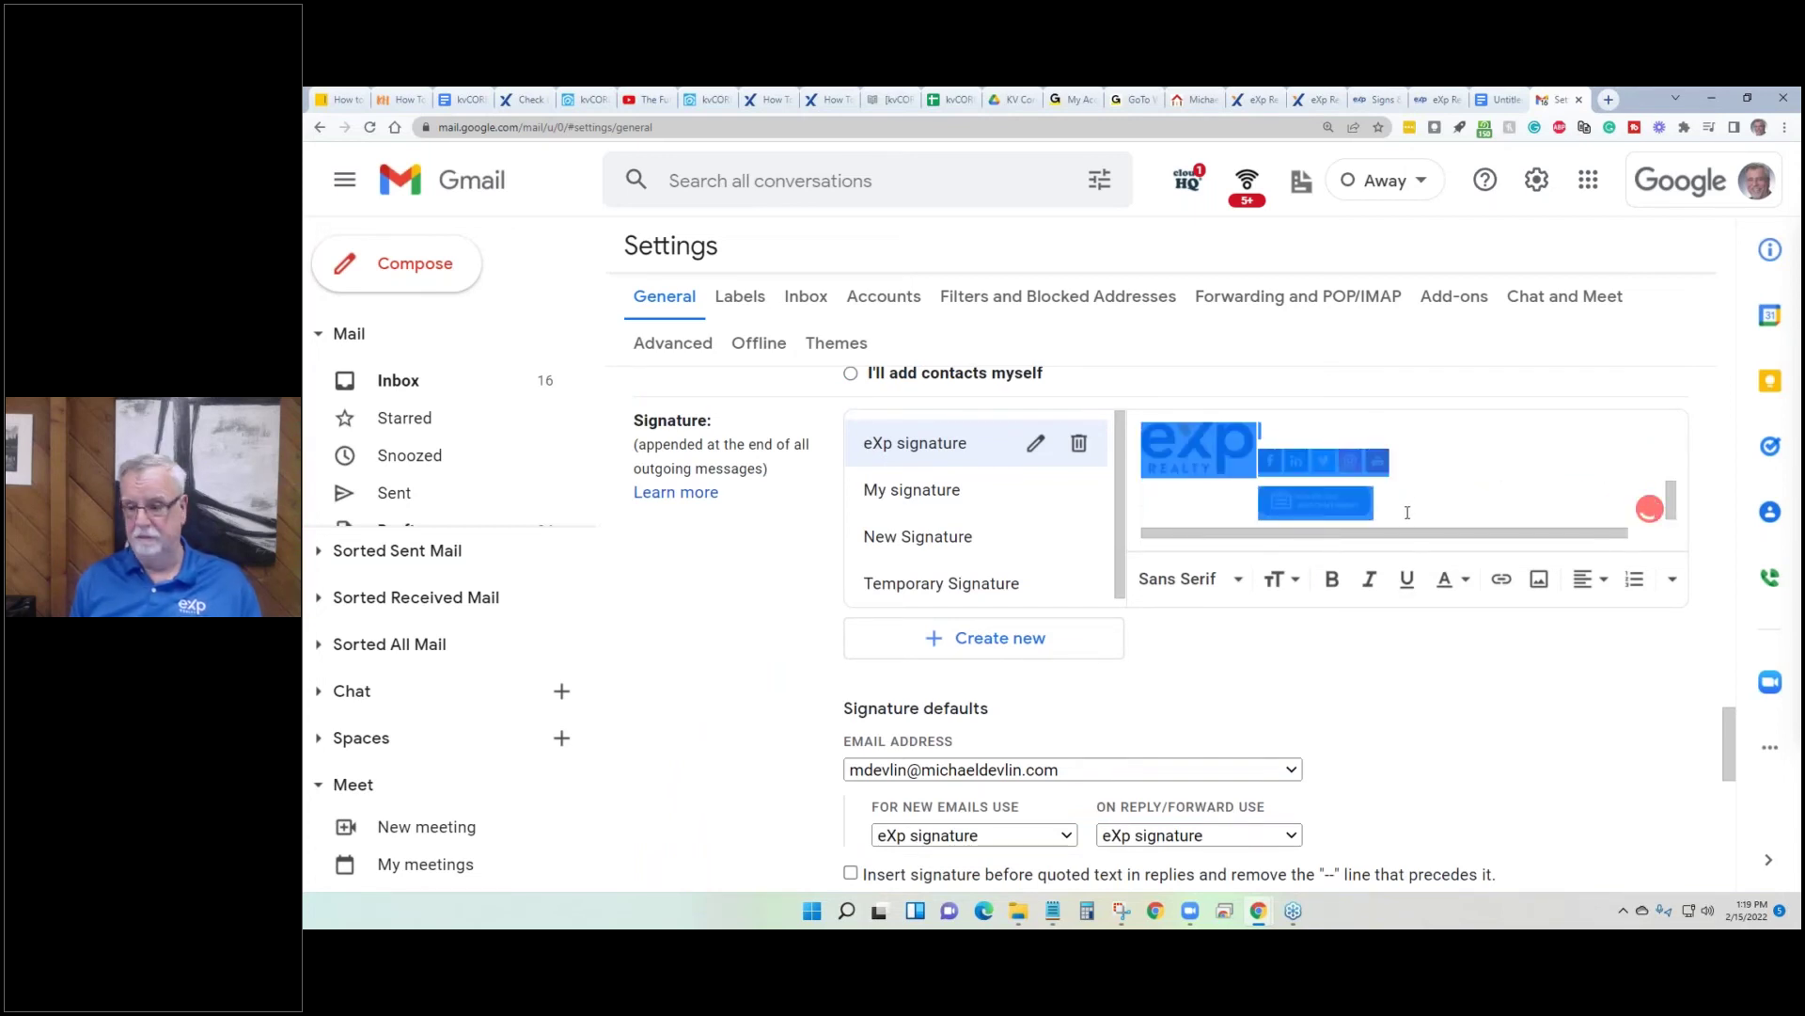
pyautogui.scroll(2, 1408, 512)
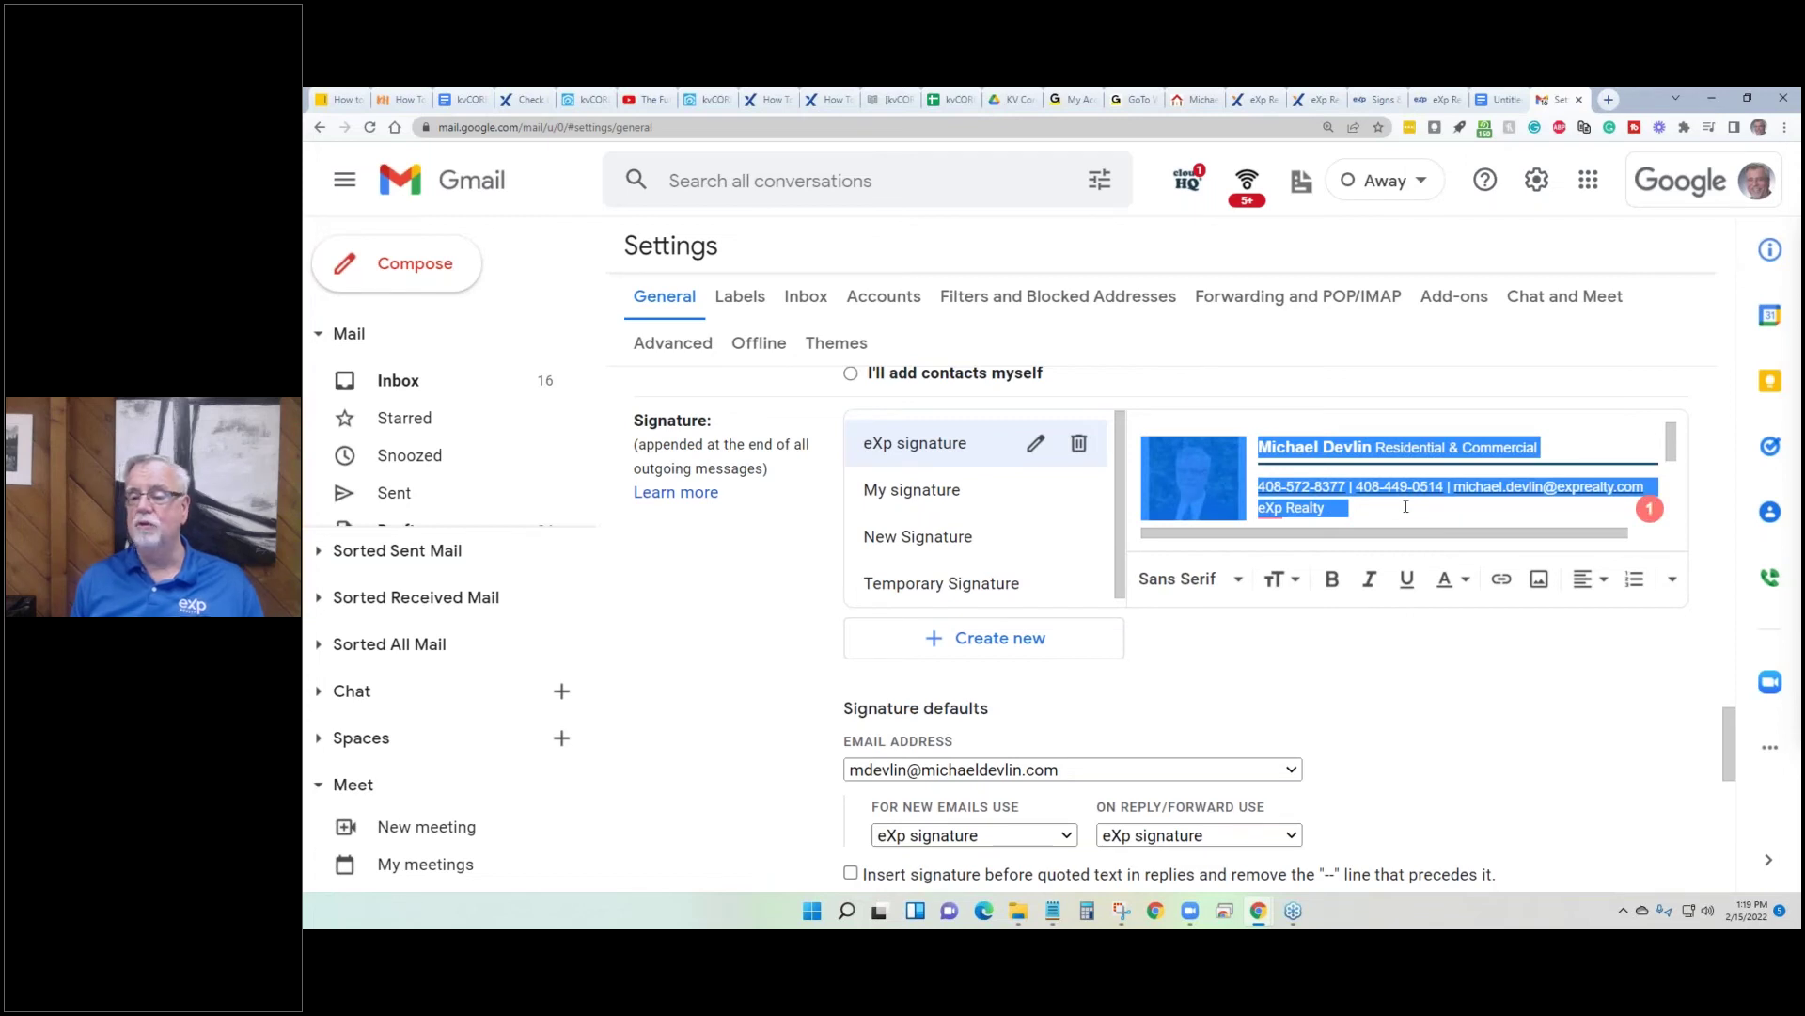
# Return to the kvCORE agent profile and review the Signature section and the Credentials and Background fields below it.
pyautogui.click(588, 99)
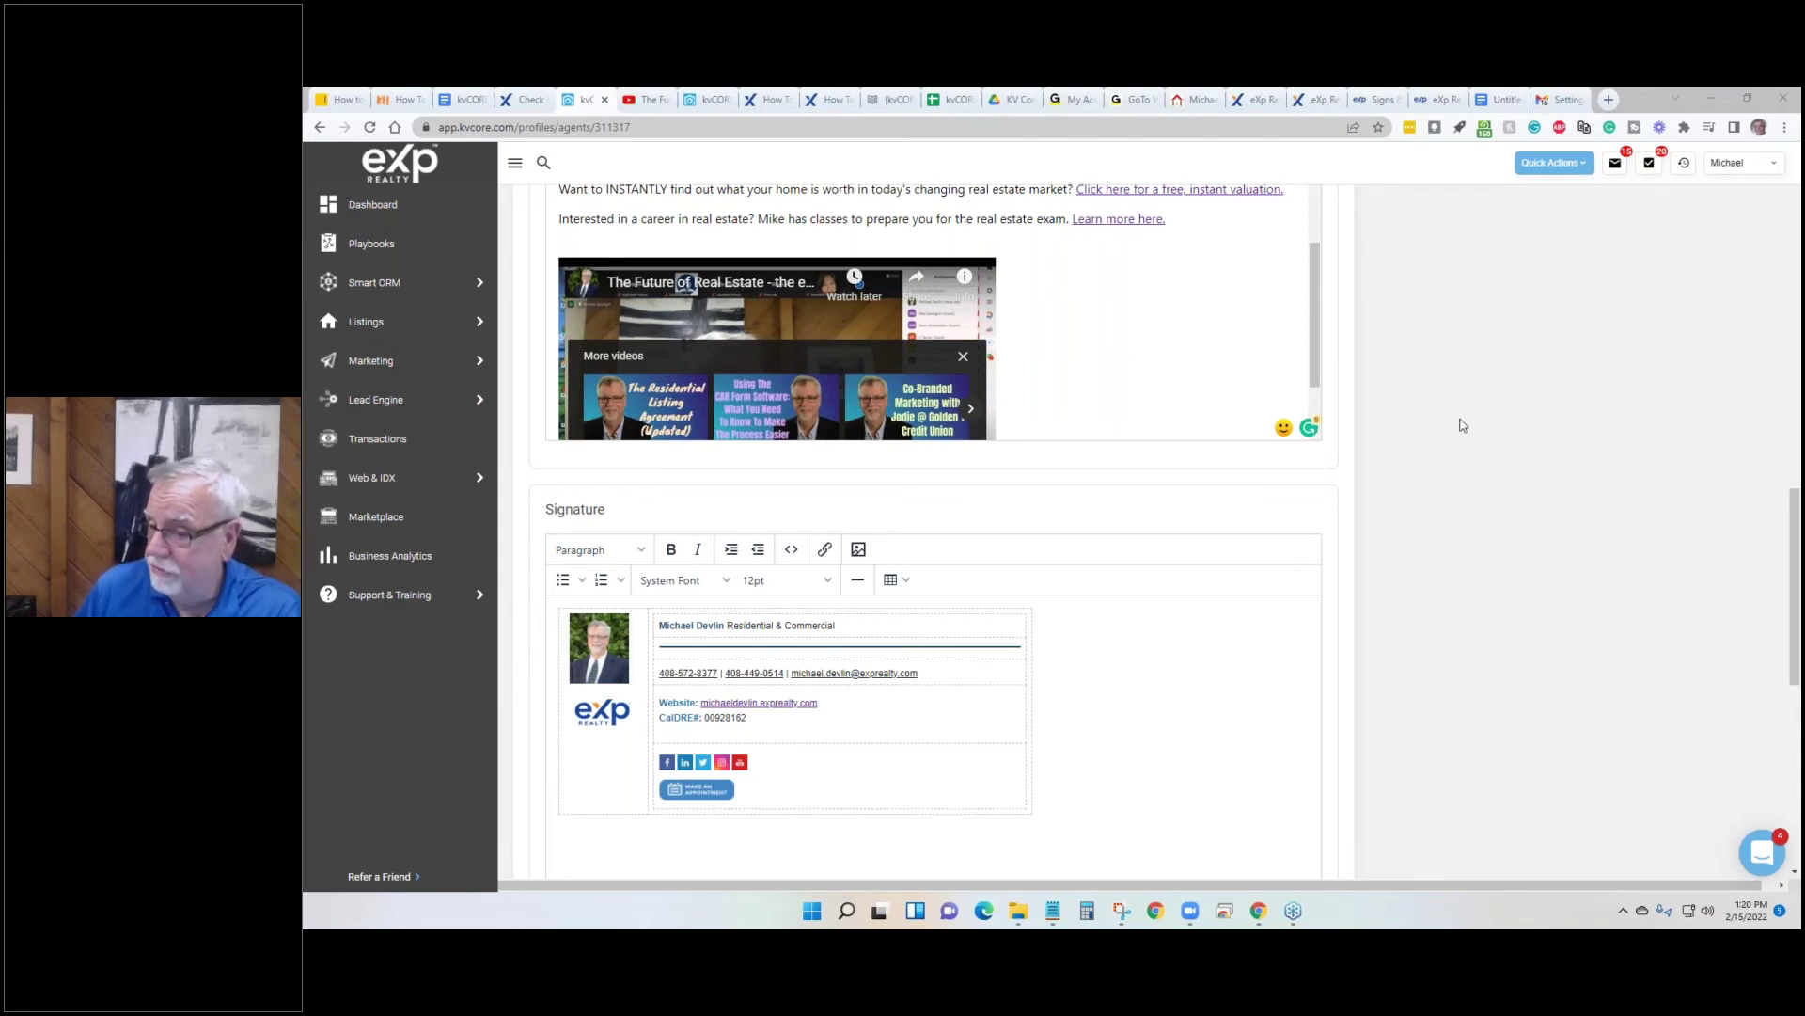
pyautogui.scroll(-3, 1462, 432)
pyautogui.scroll(3, 1460, 440)
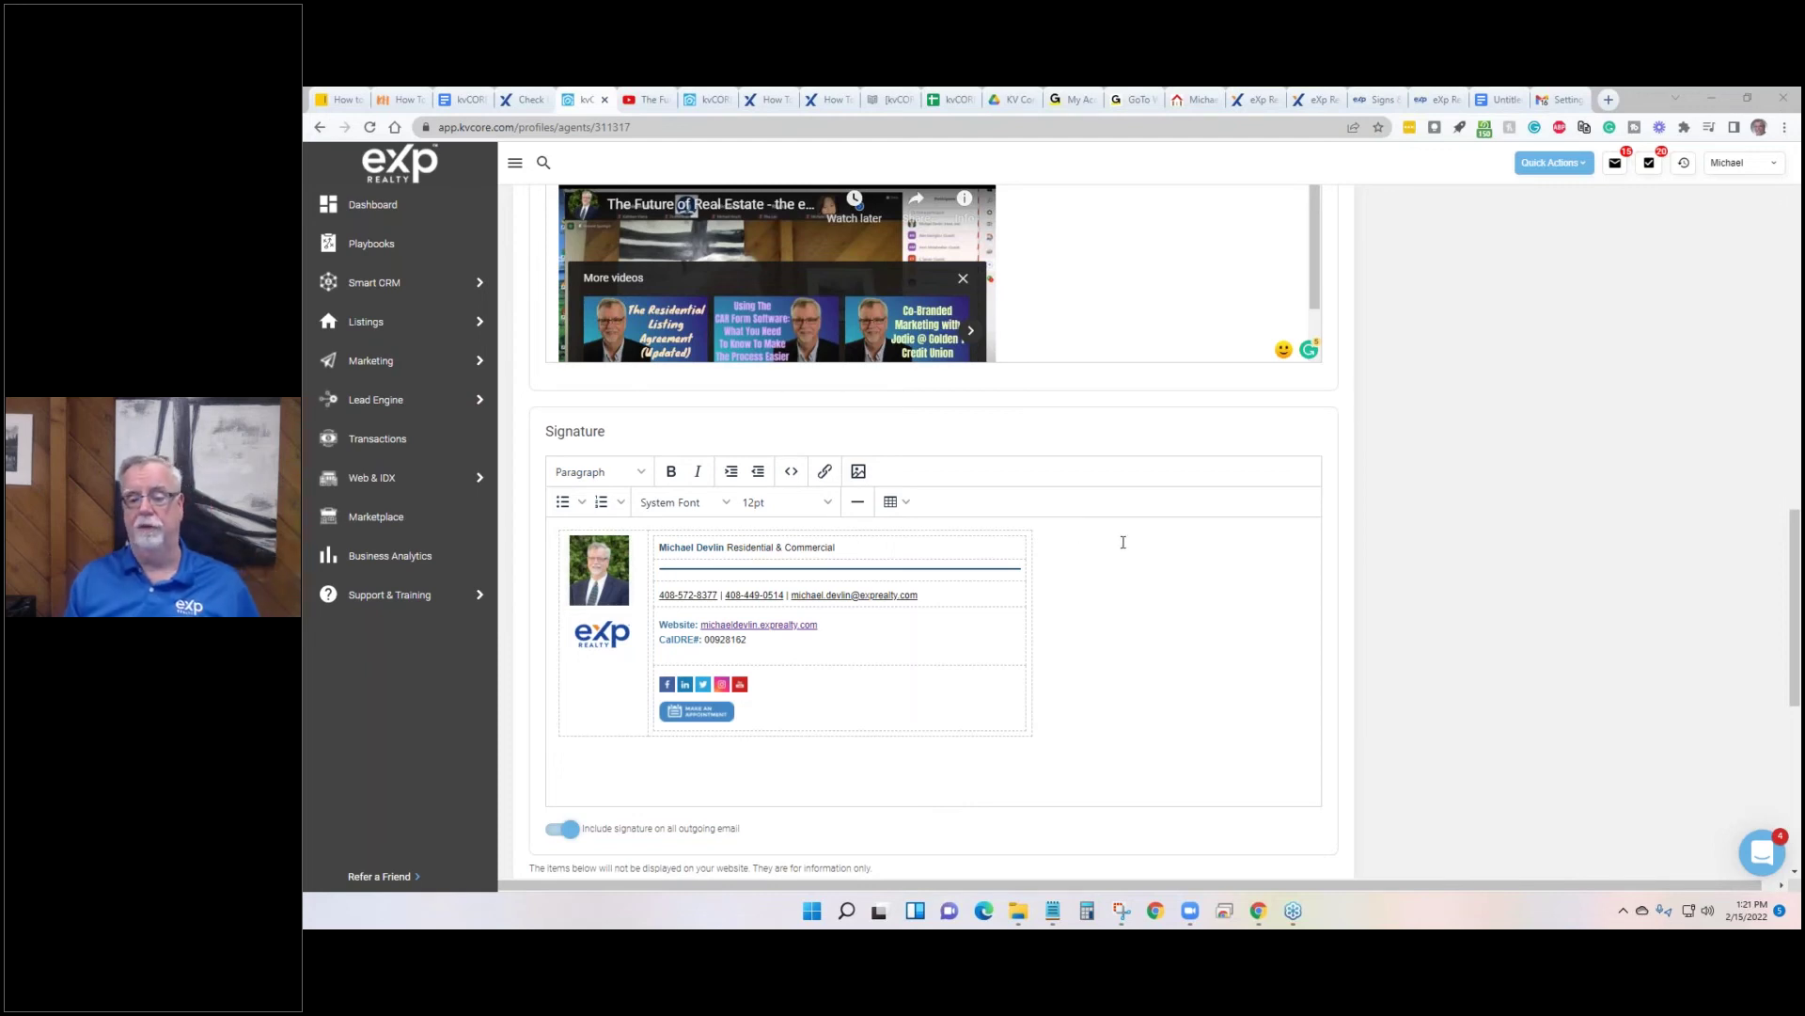
pyautogui.scroll(-3, 1073, 534)
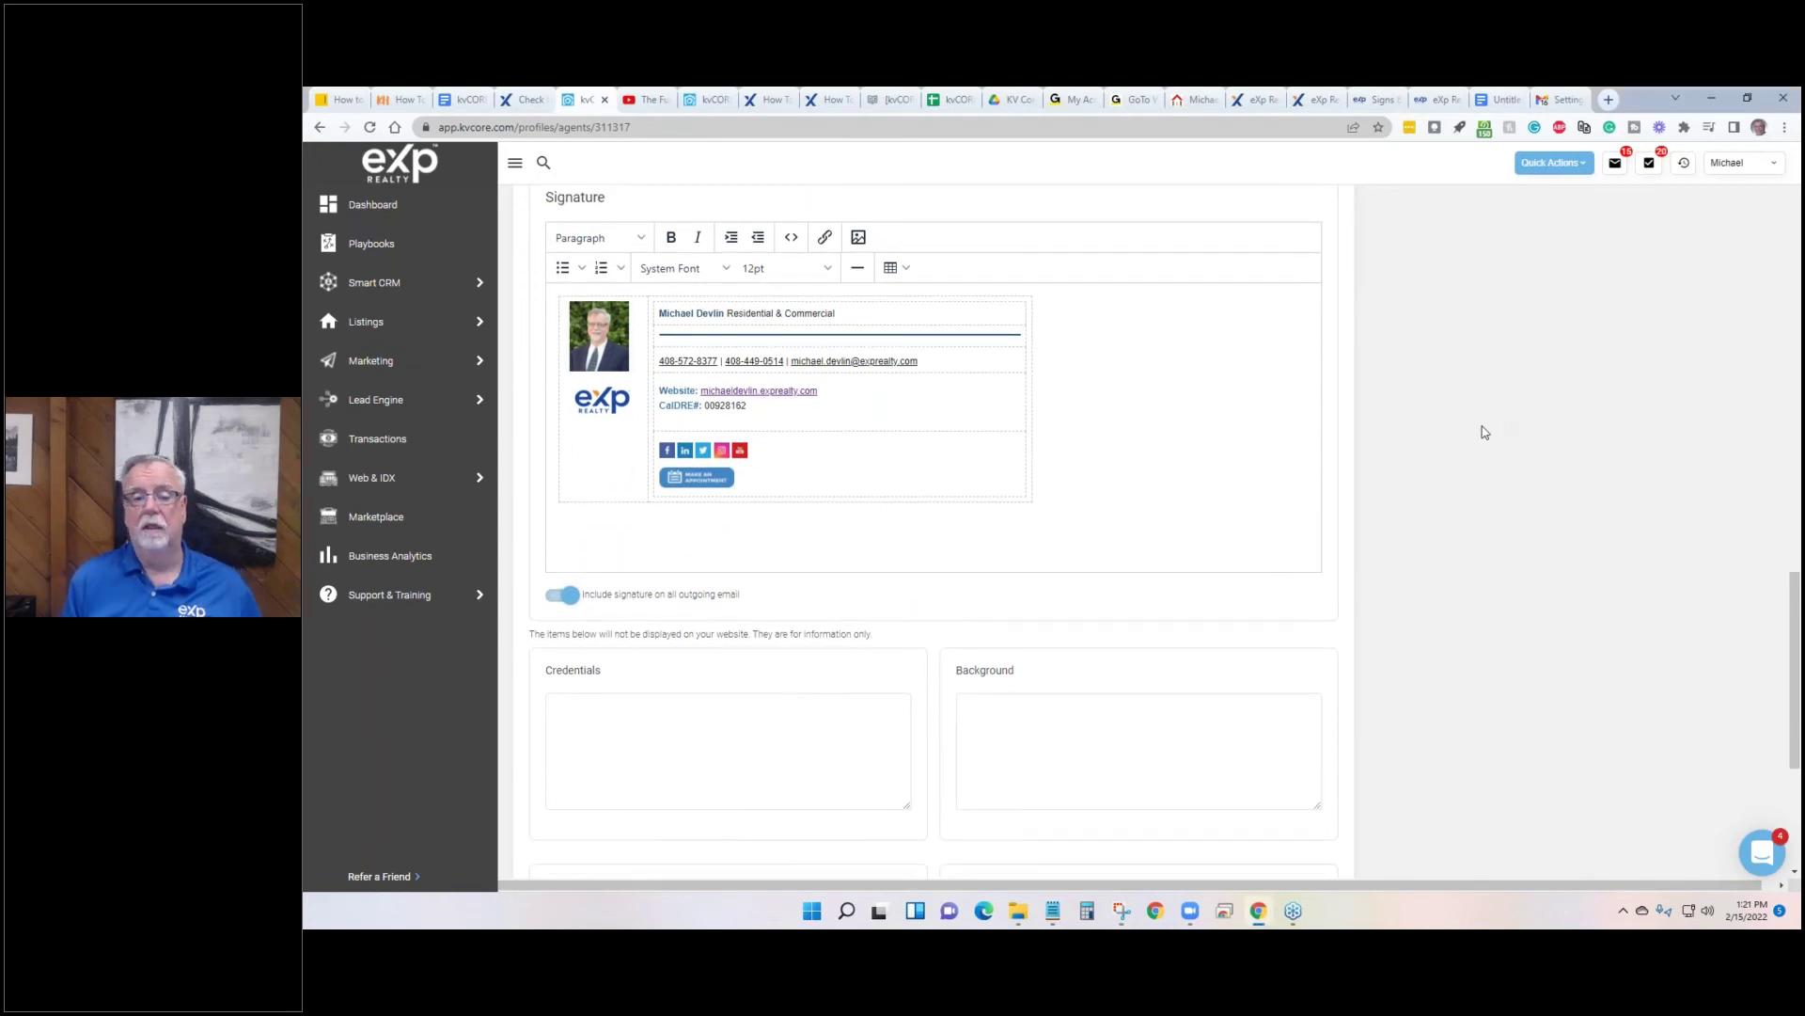
pyautogui.scroll(3, 1092, 409)
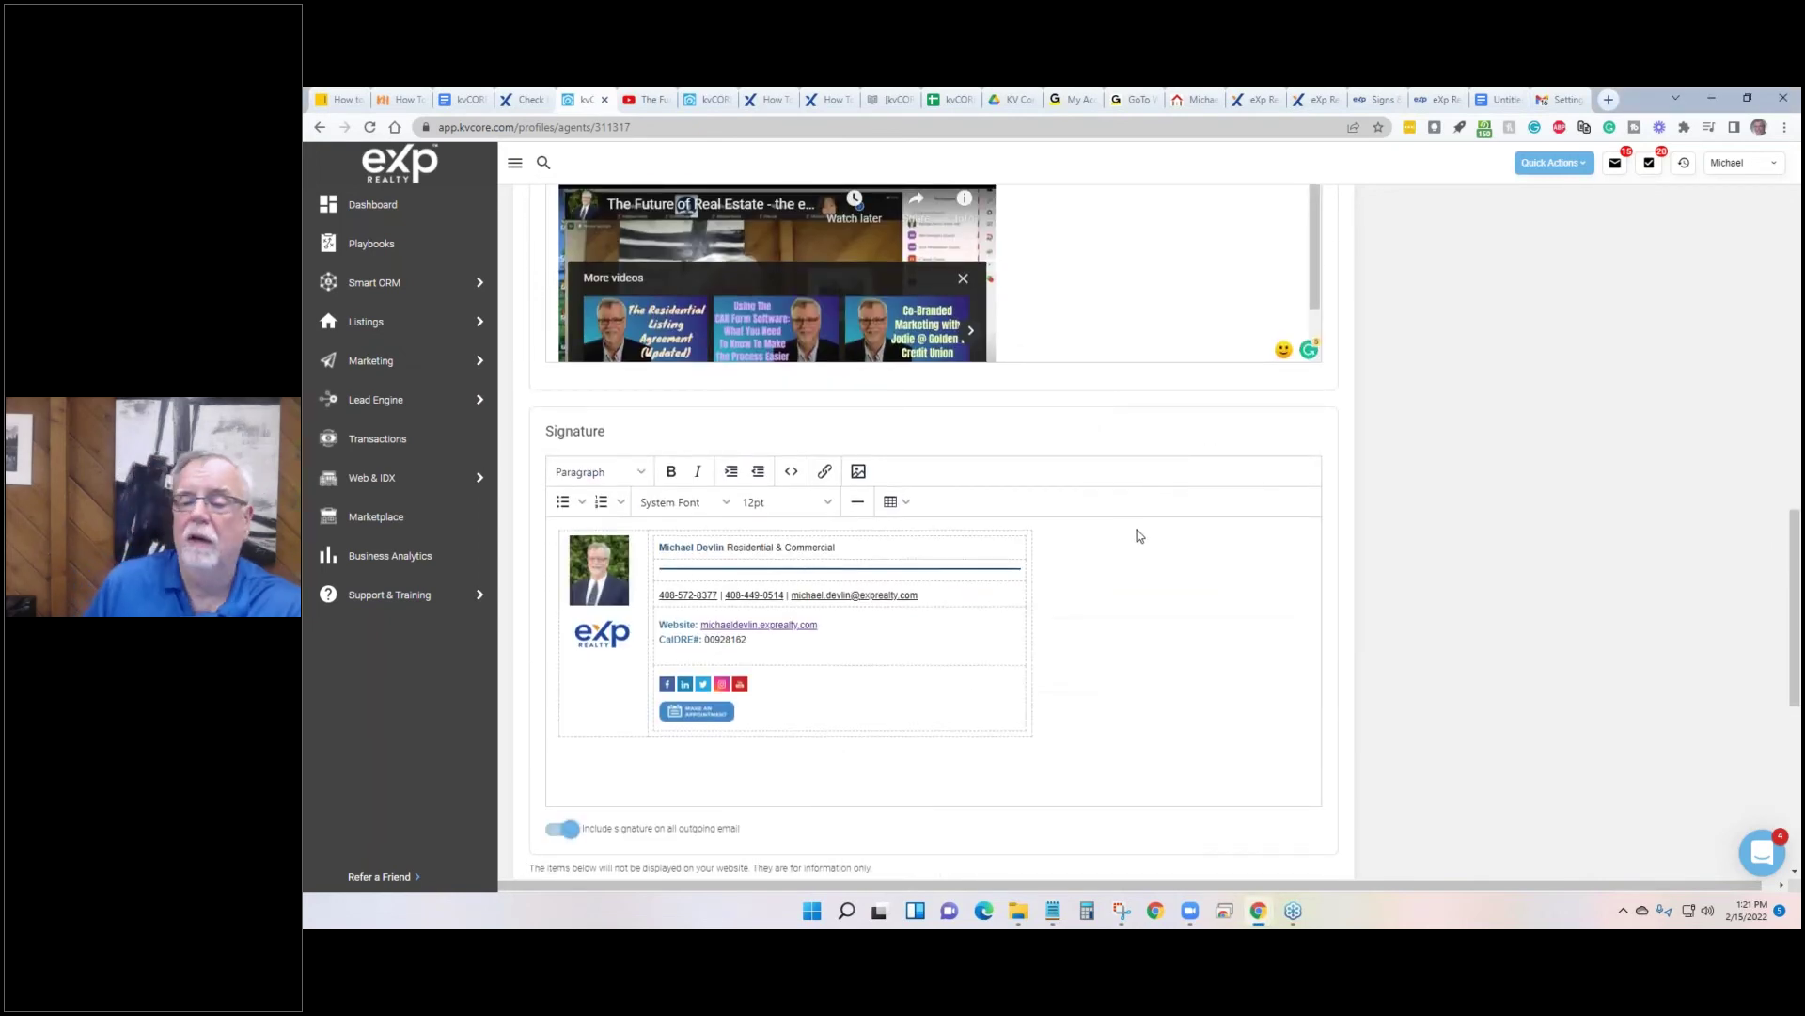
pyautogui.scroll(-2, 1149, 565)
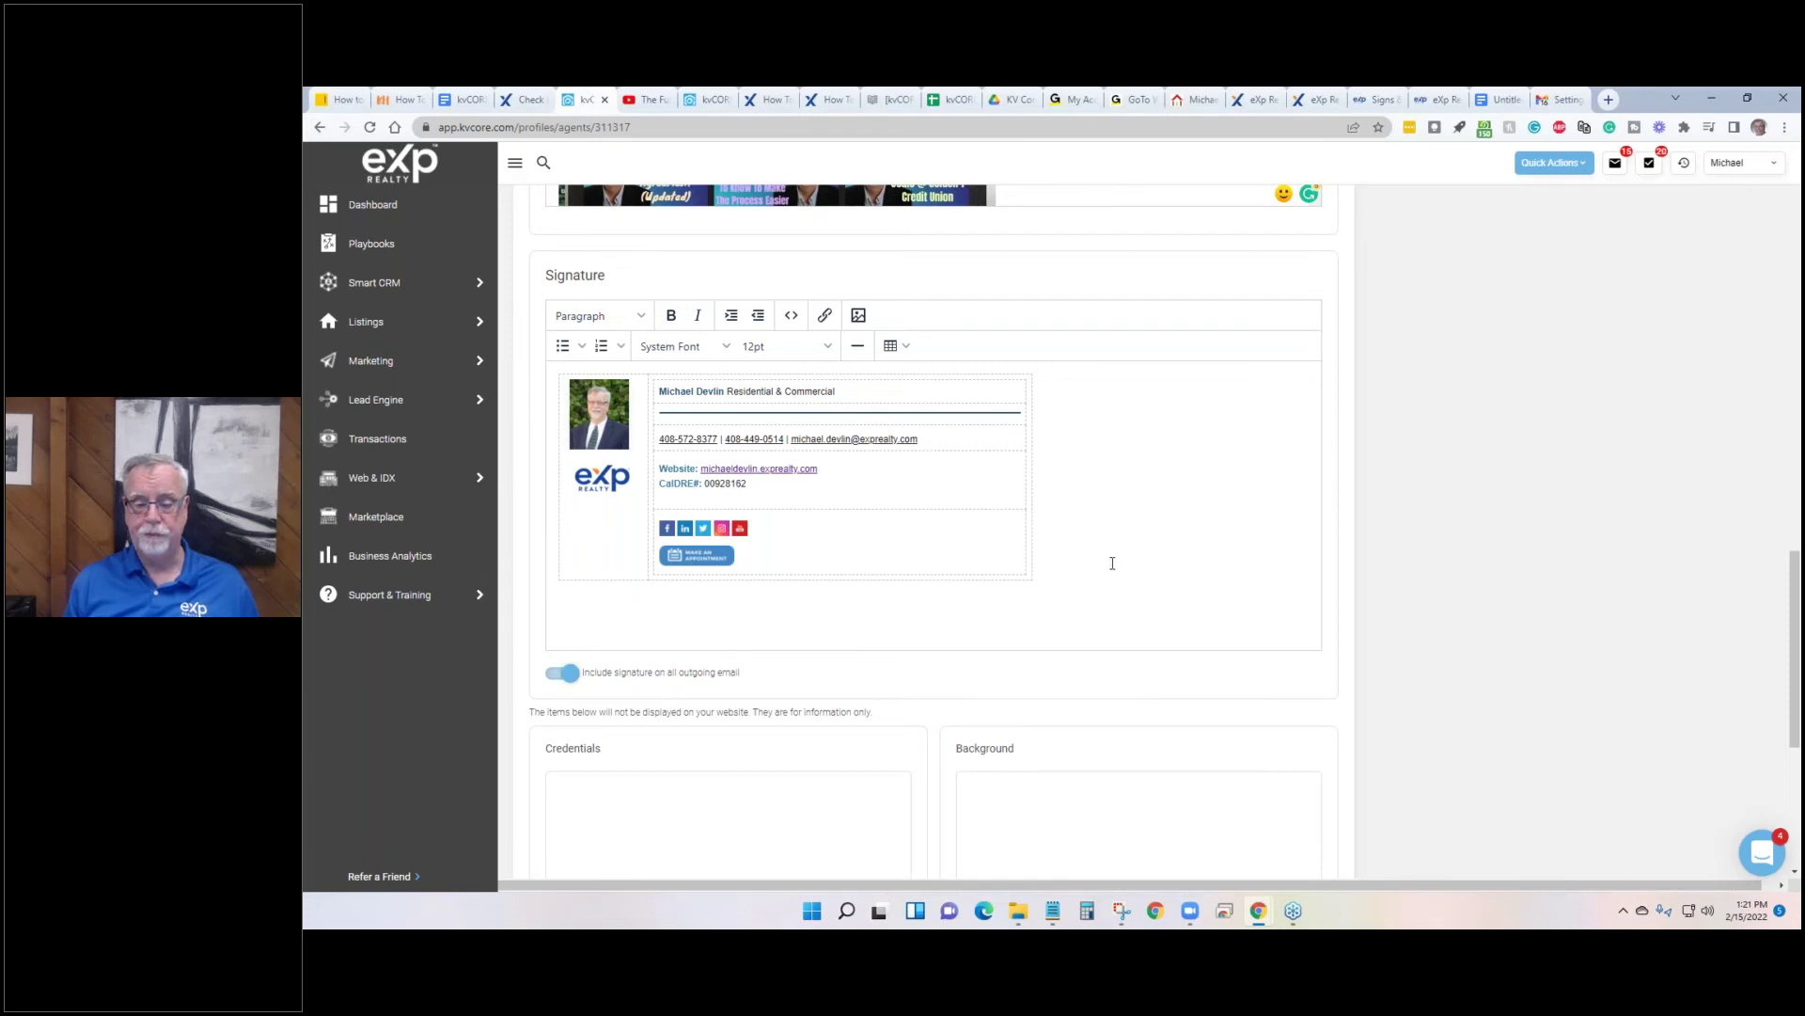
pyautogui.scroll(2, 1111, 562)
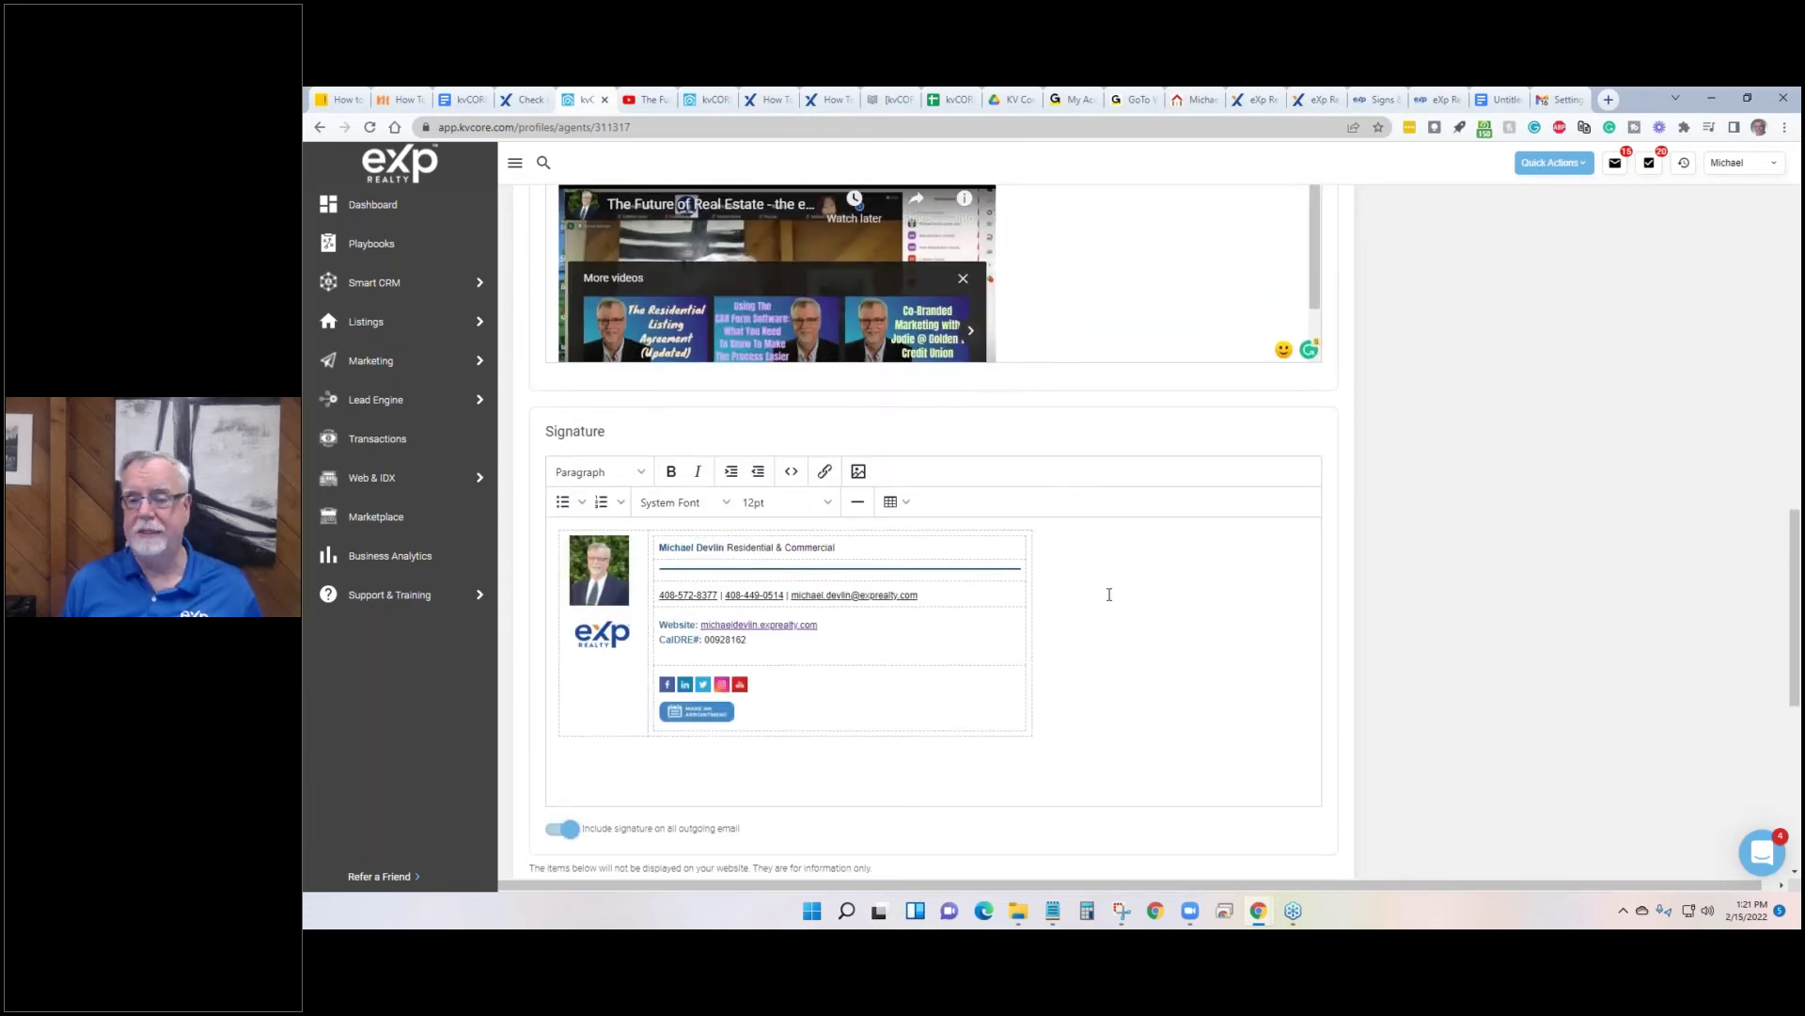
# Open WiseStamp's realtor email signature page (wisestamp.com/signature-examples/realtor-email-signature/) in a new browser tab and accept its cookies.
pyautogui.click(1609, 99)
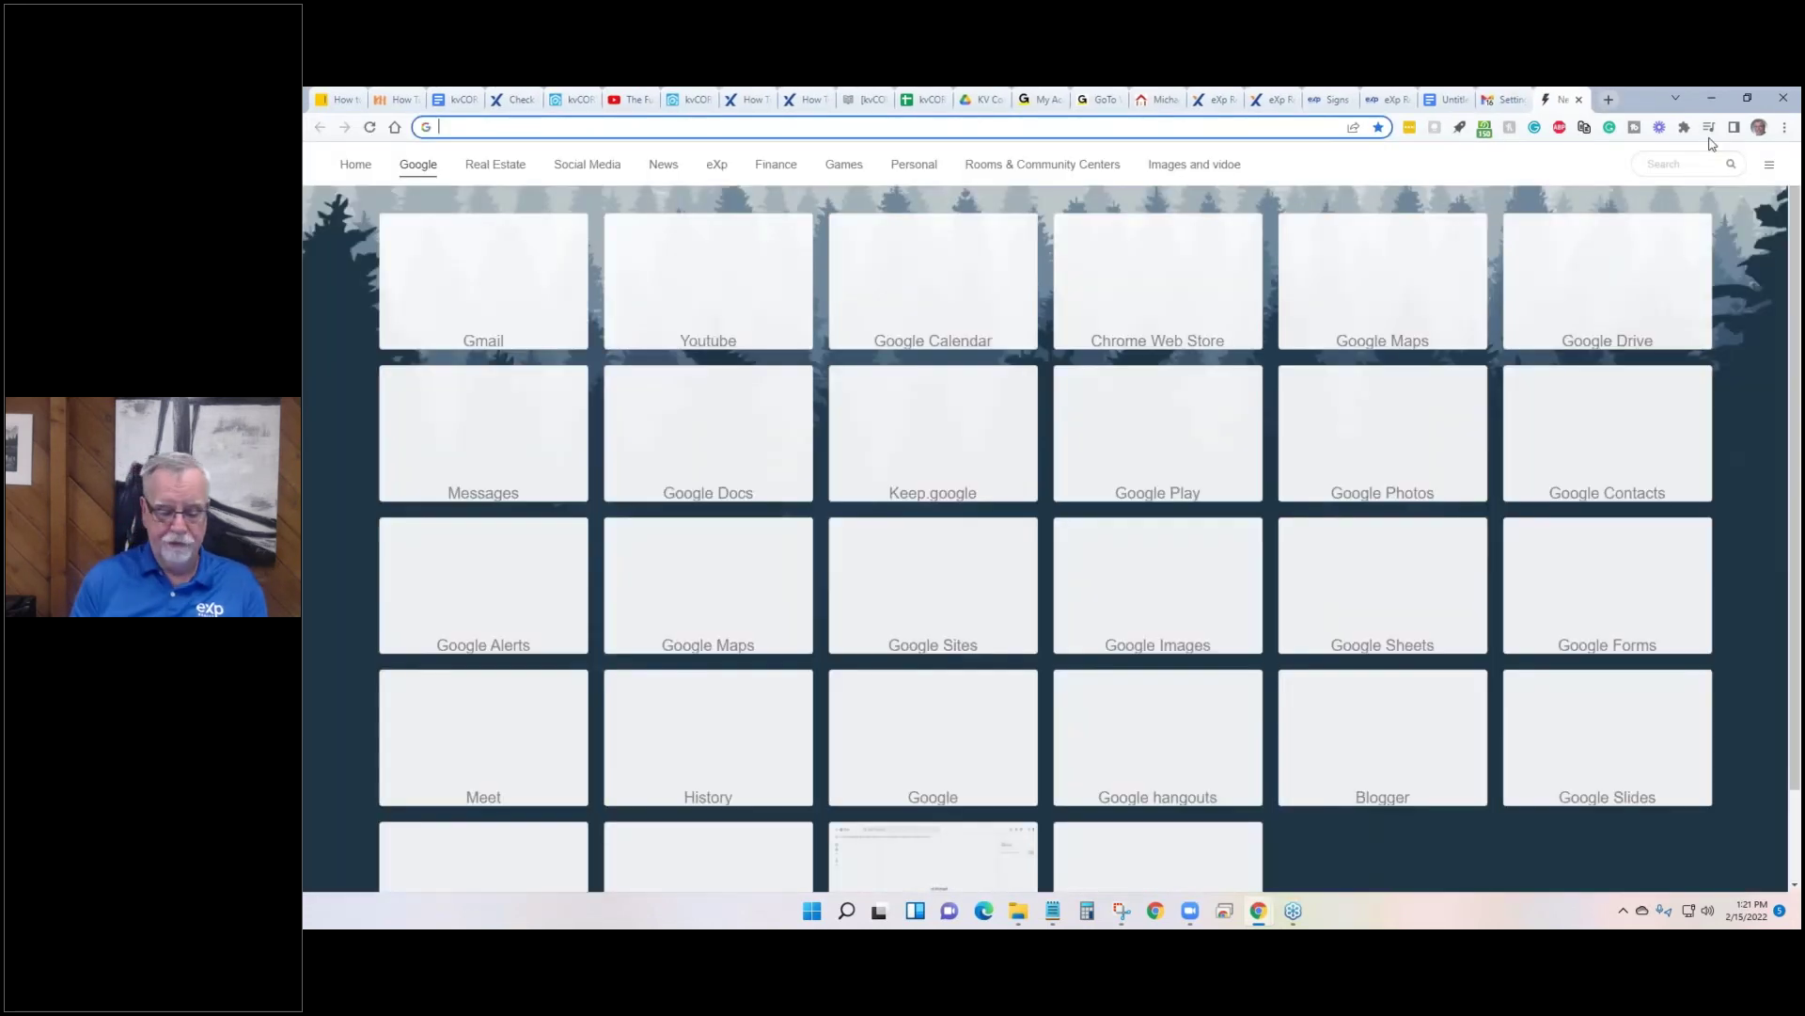
pyautogui.write('wisestamp.com/signature-examples/realtor-email-signature/')
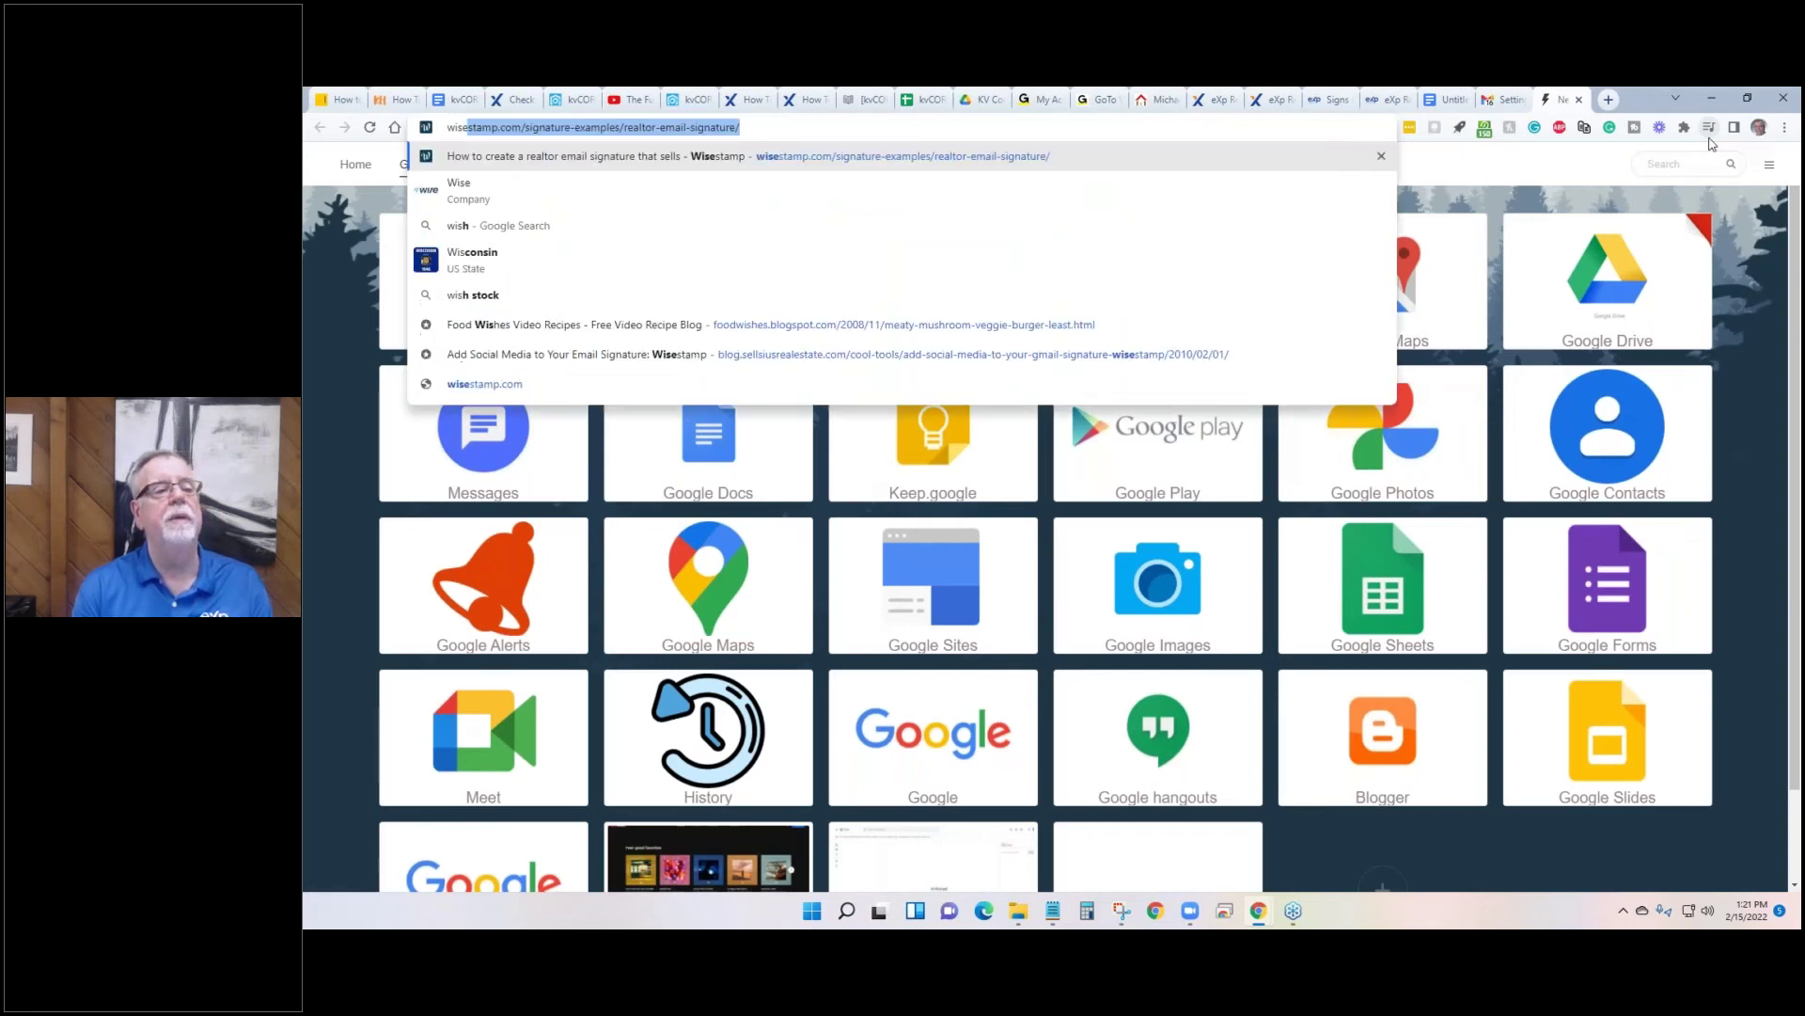
pyautogui.press('Return')
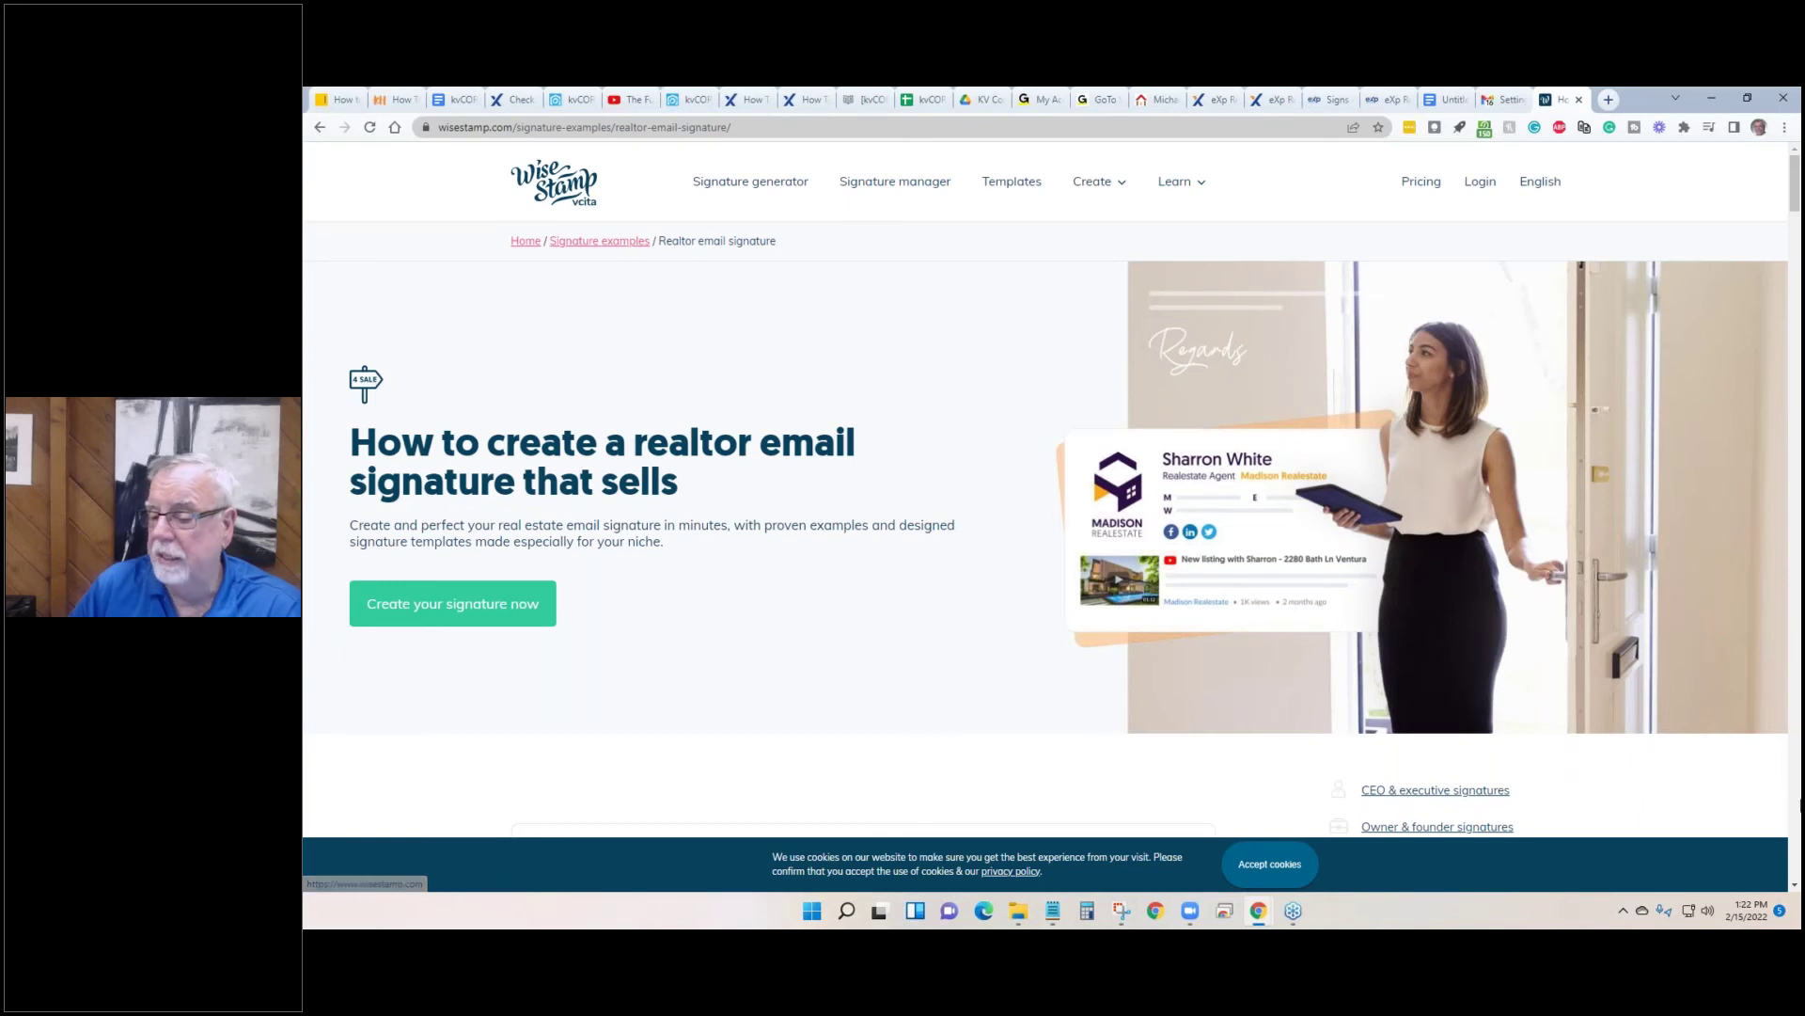
pyautogui.click(1290, 866)
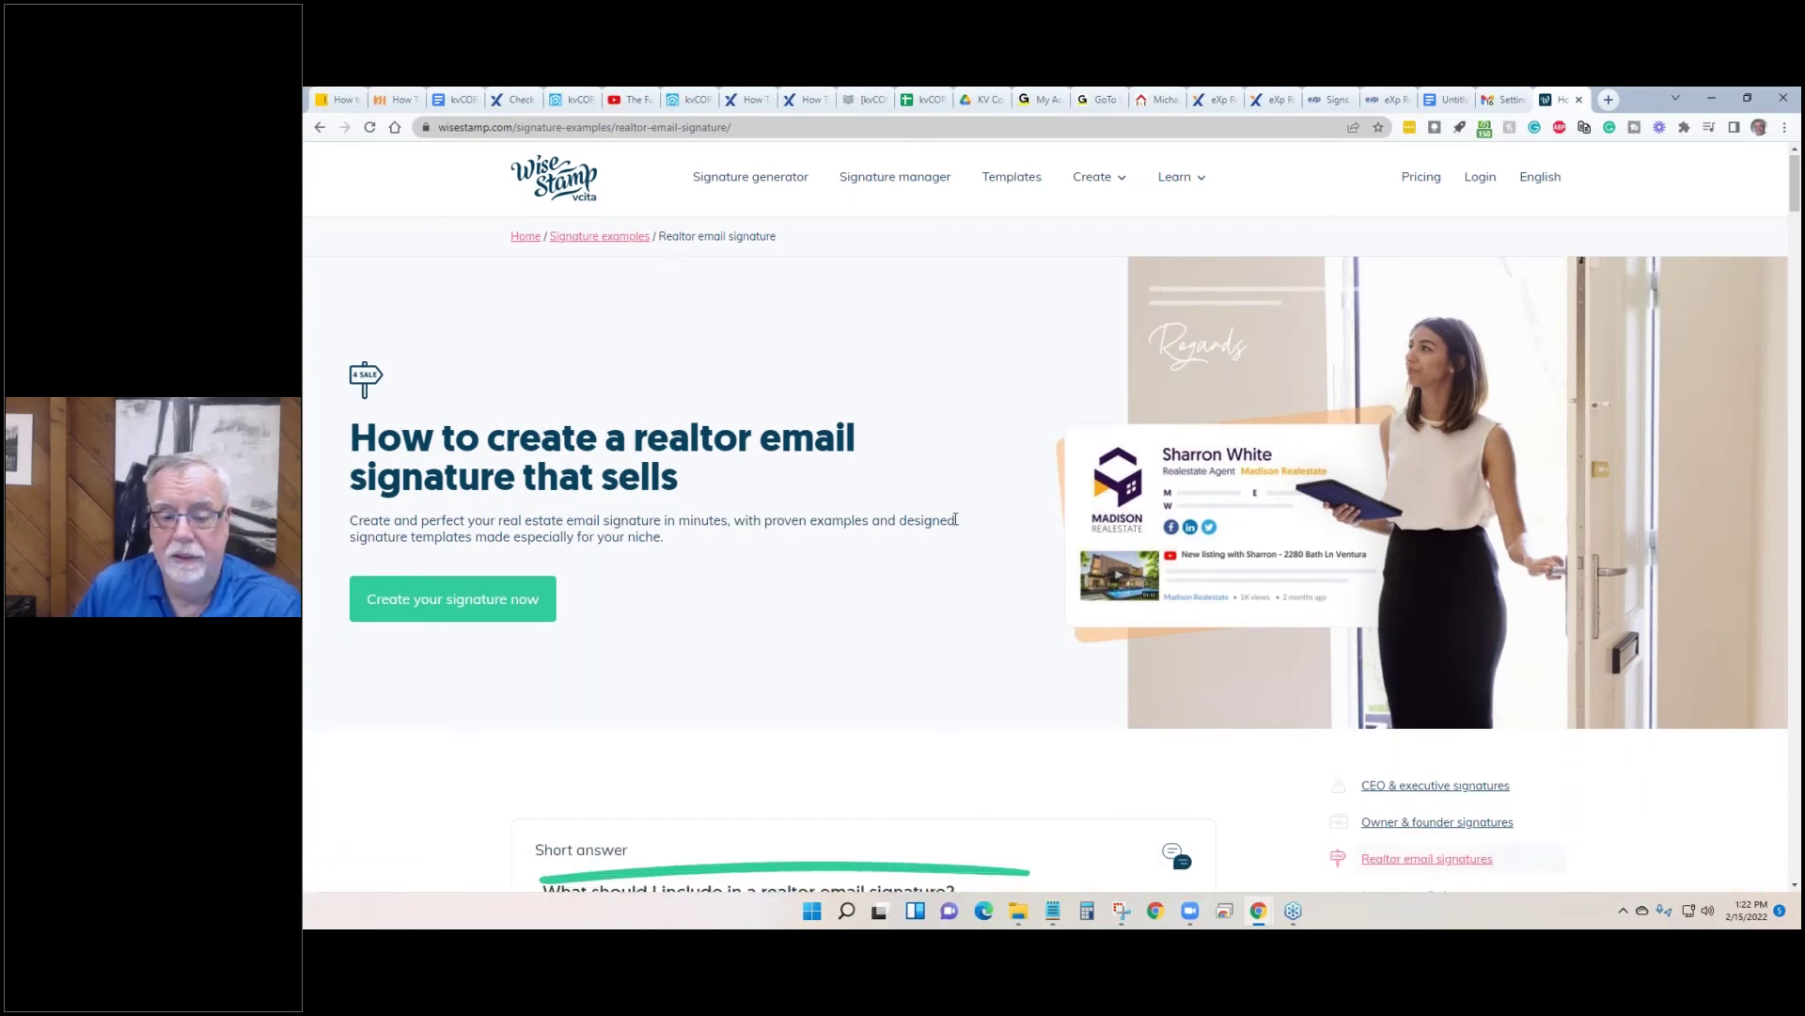
# Review the article's advice on what a realtor email signature should include, and open WiseStamp's free signature editor.
pyautogui.scroll(-3, 955, 518)
pyautogui.scroll(3, 915, 505)
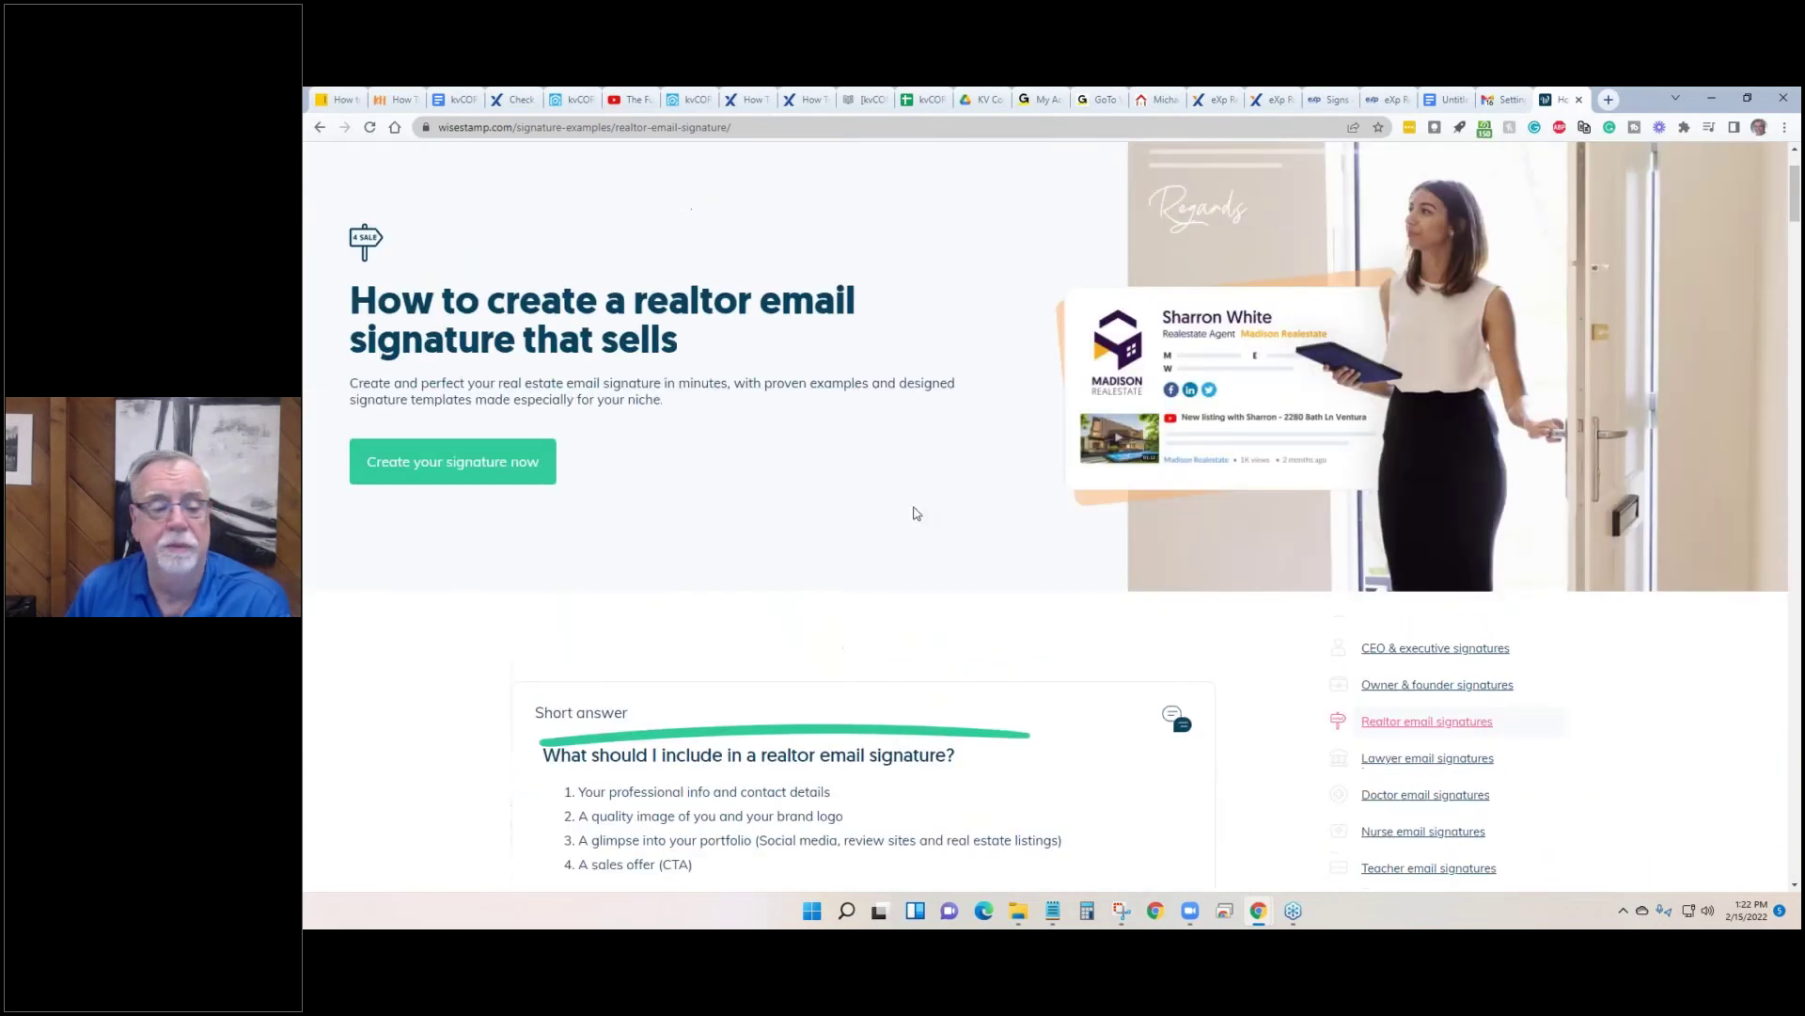
pyautogui.scroll(-4, 967, 483)
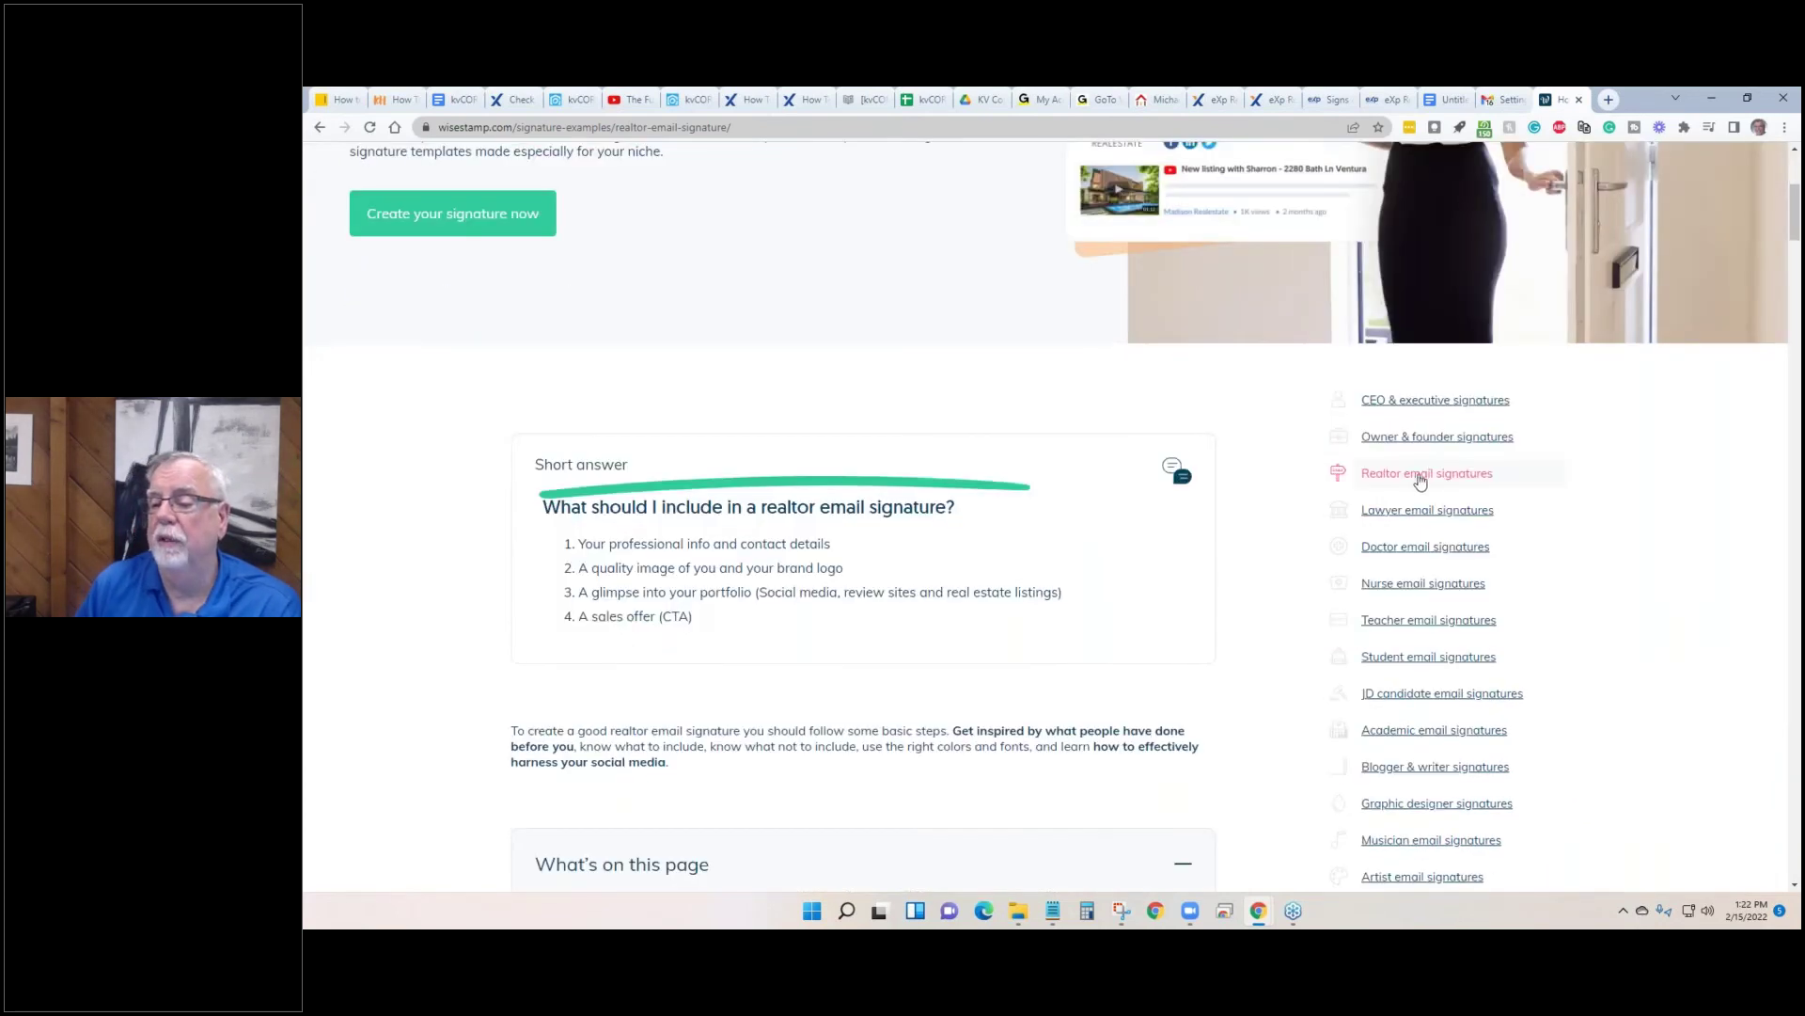
pyautogui.scroll(-6, 1420, 470)
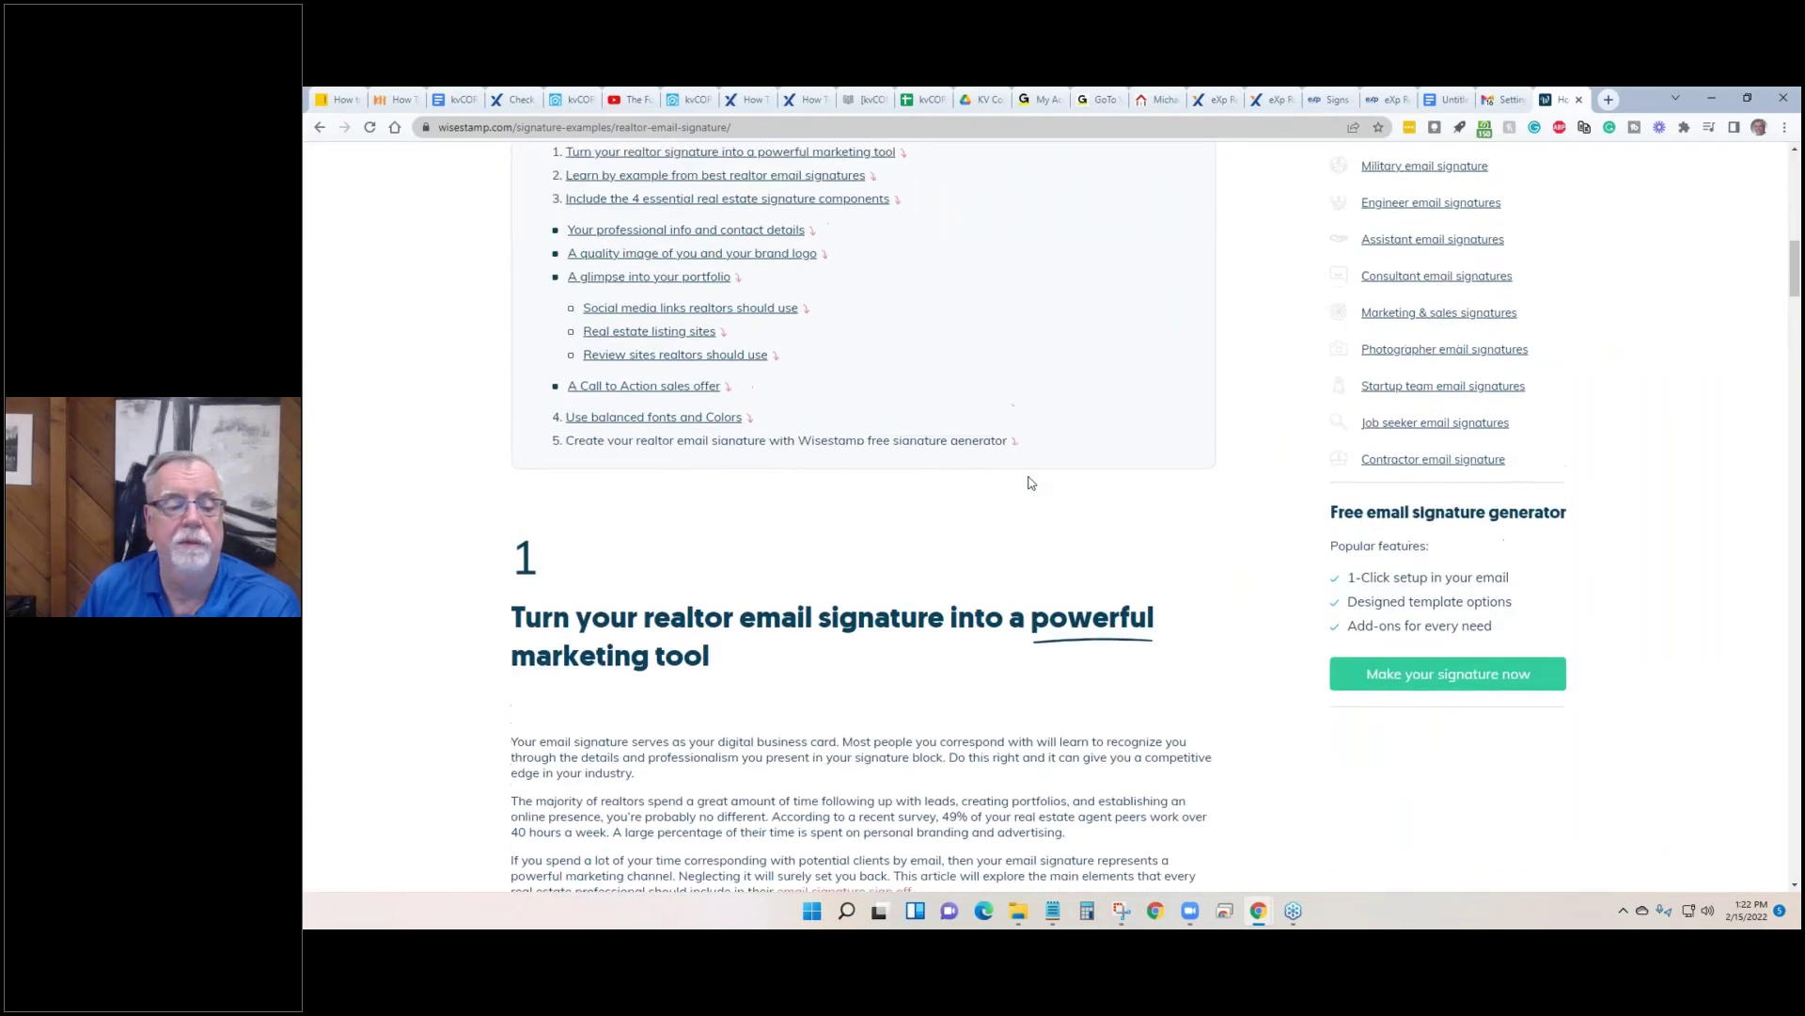
pyautogui.scroll(3, 1420, 471)
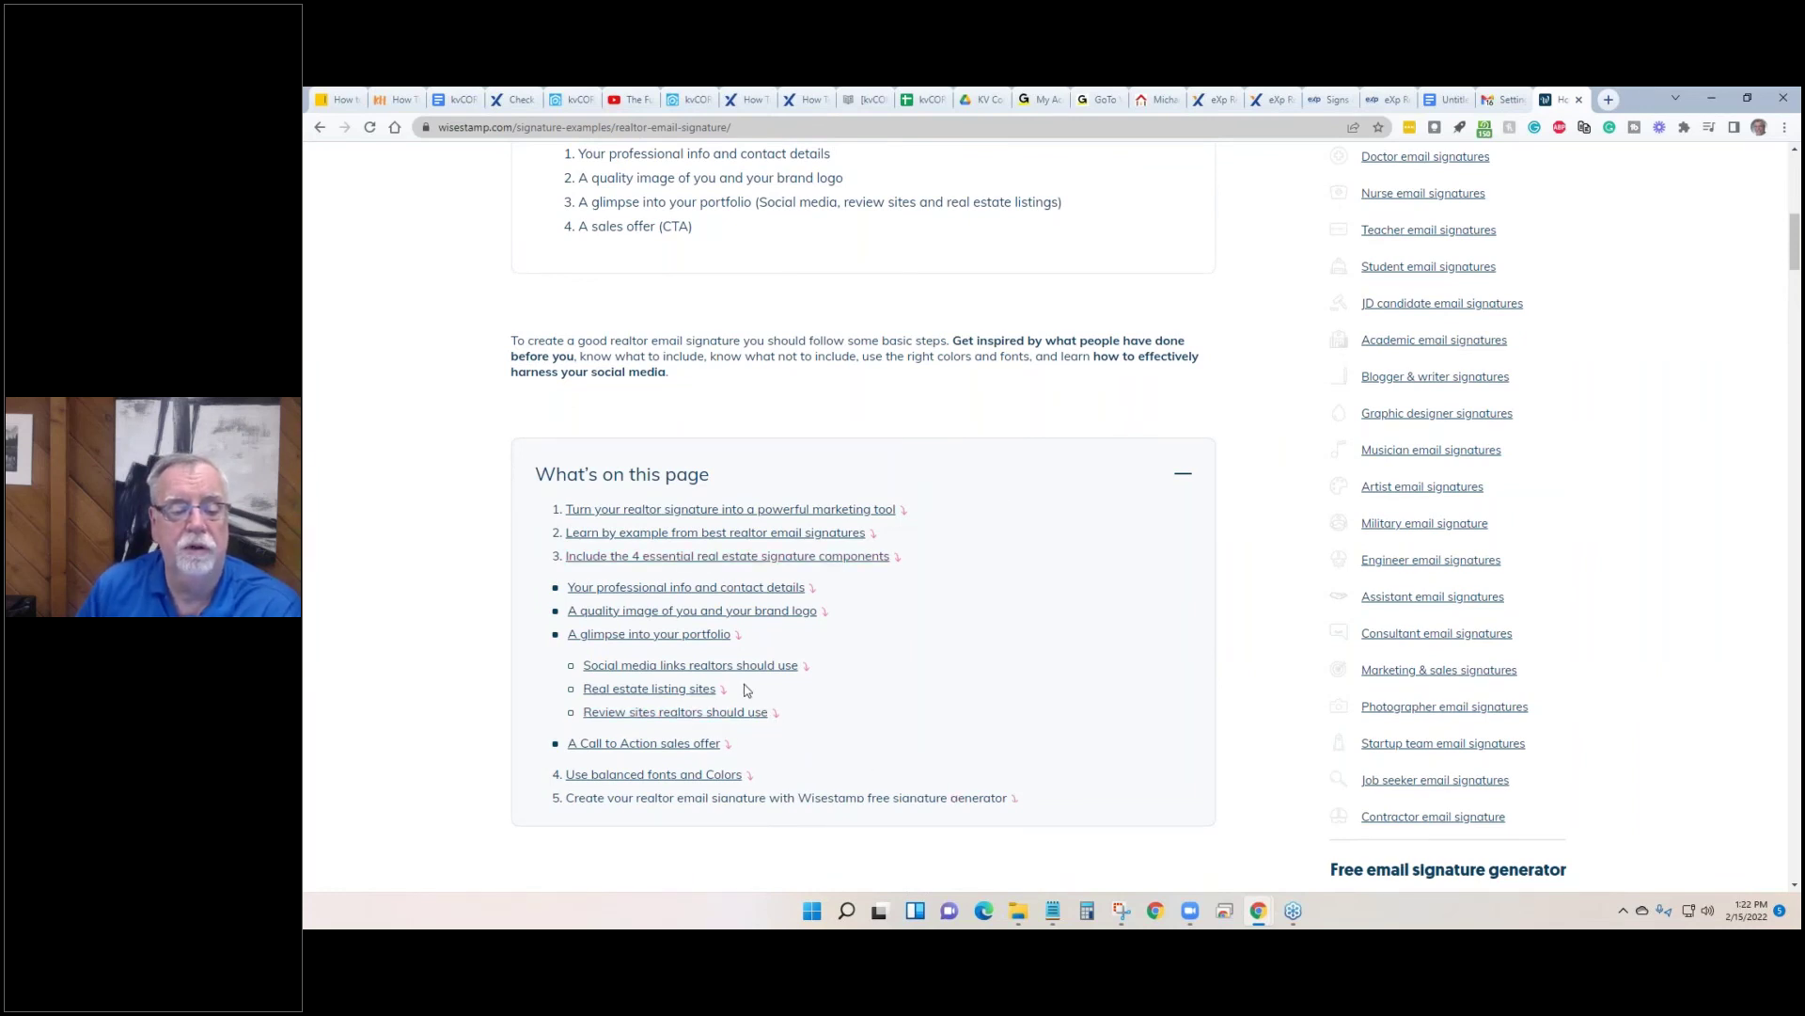
pyautogui.scroll(10, 746, 689)
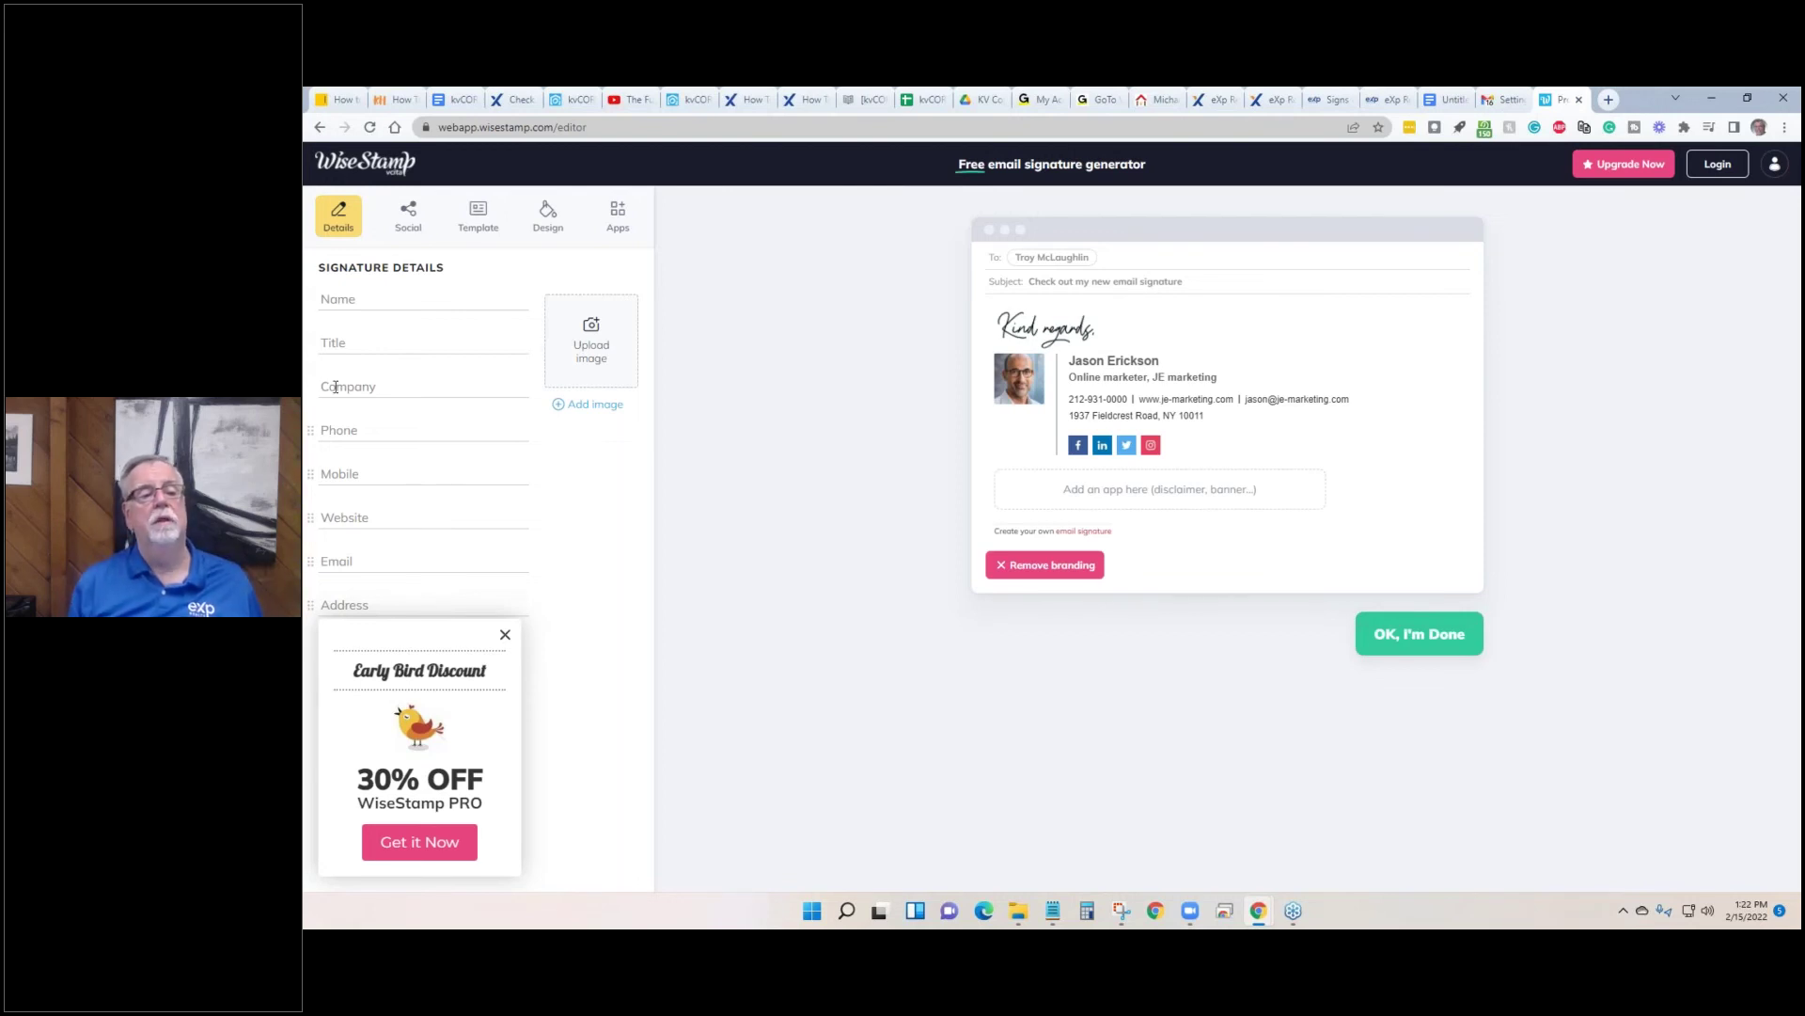
# Look through the signature editor's Social, Template, Design and Apps options.
pyautogui.click(419, 230)
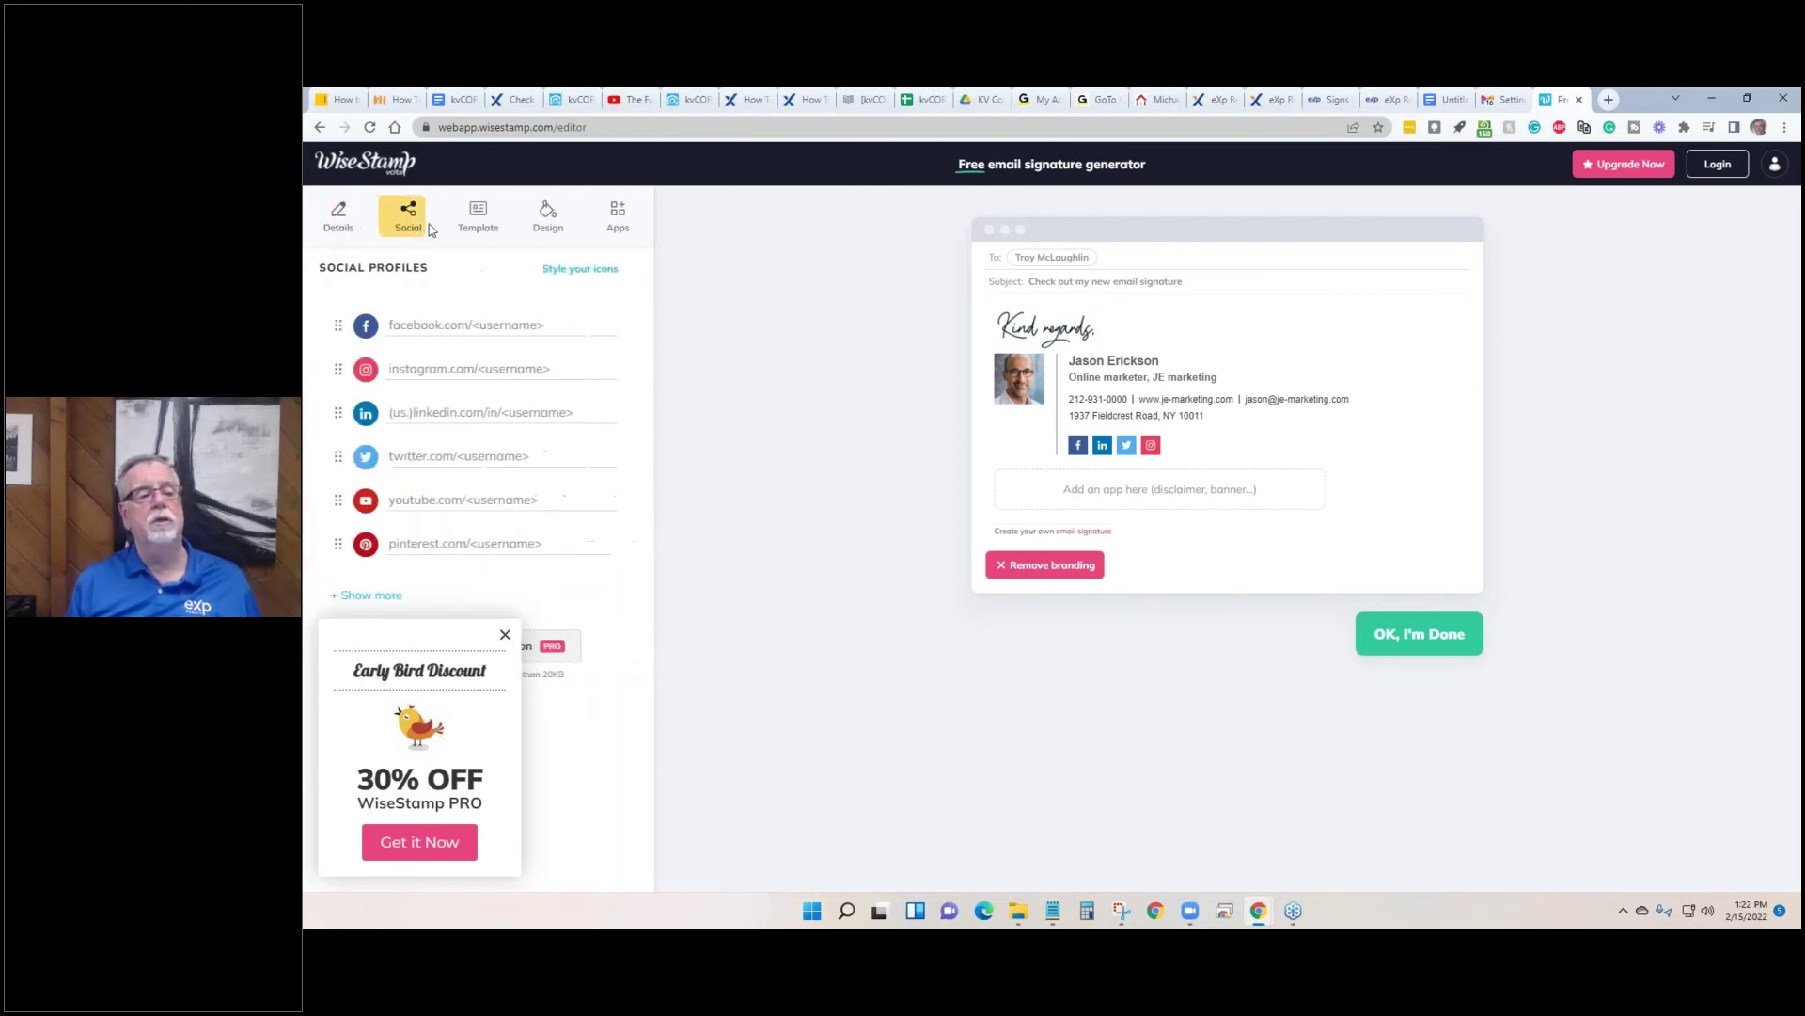
pyautogui.click(481, 221)
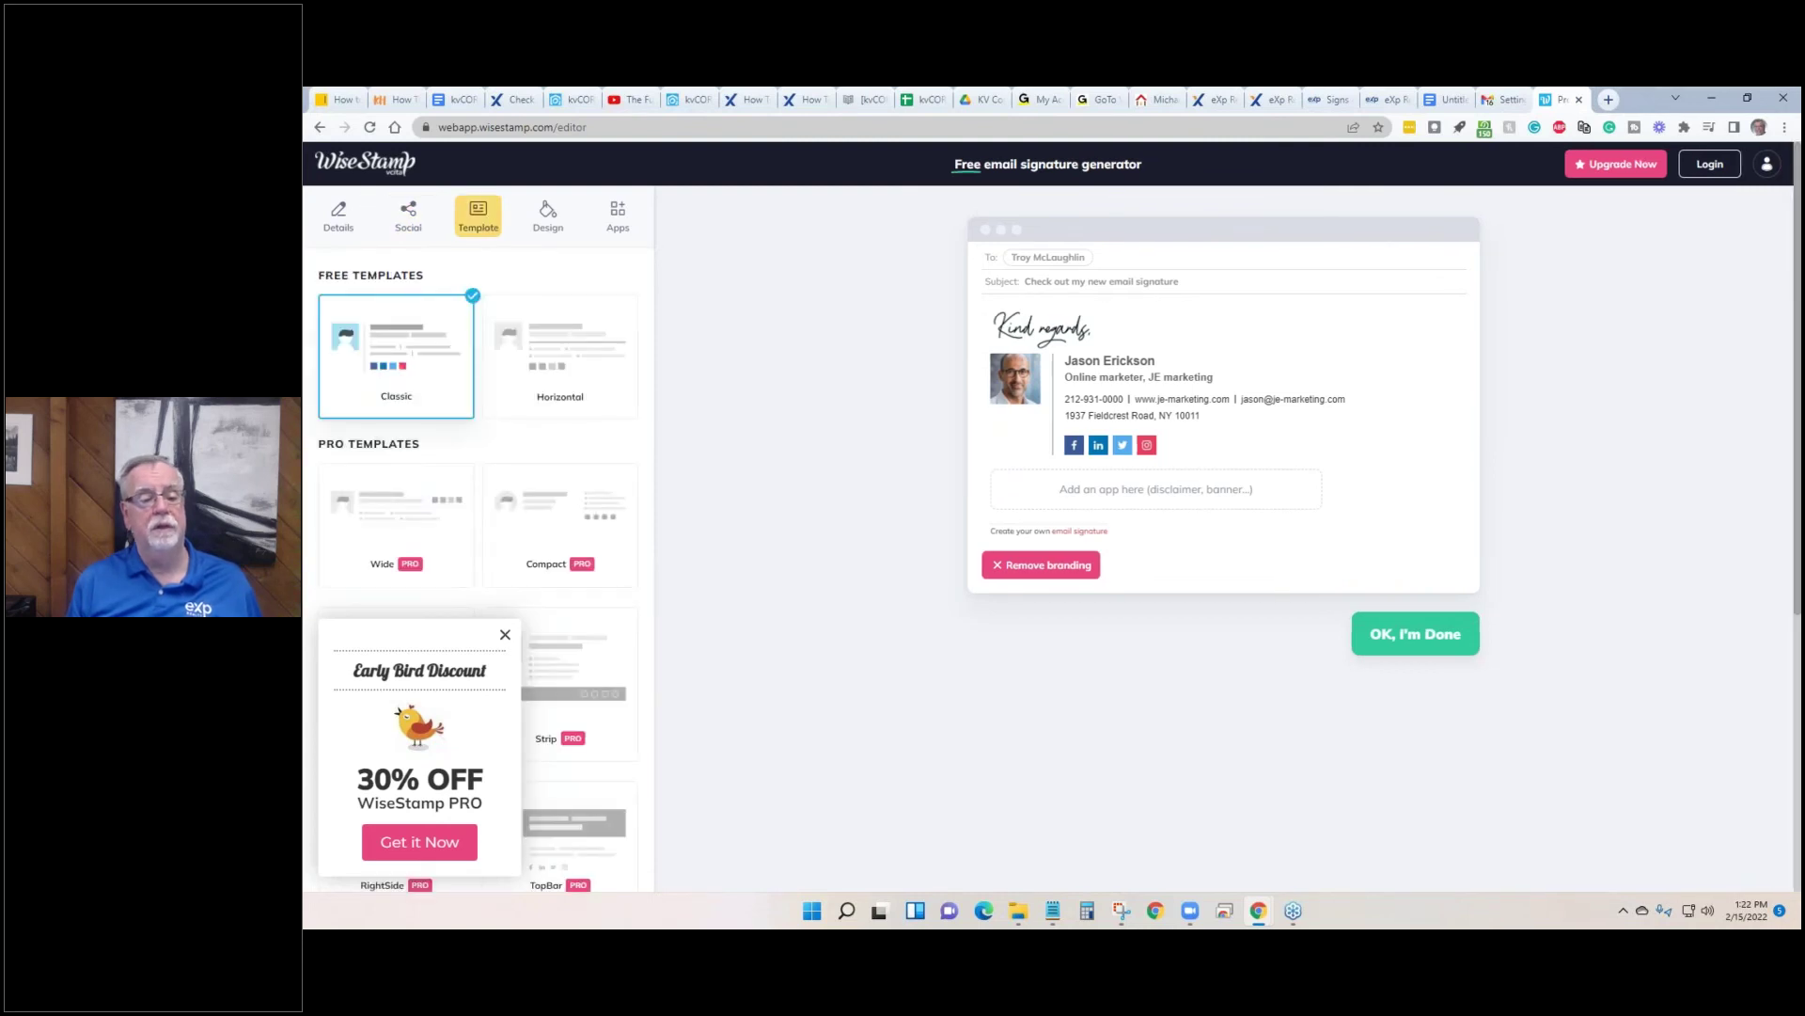
pyautogui.click(548, 225)
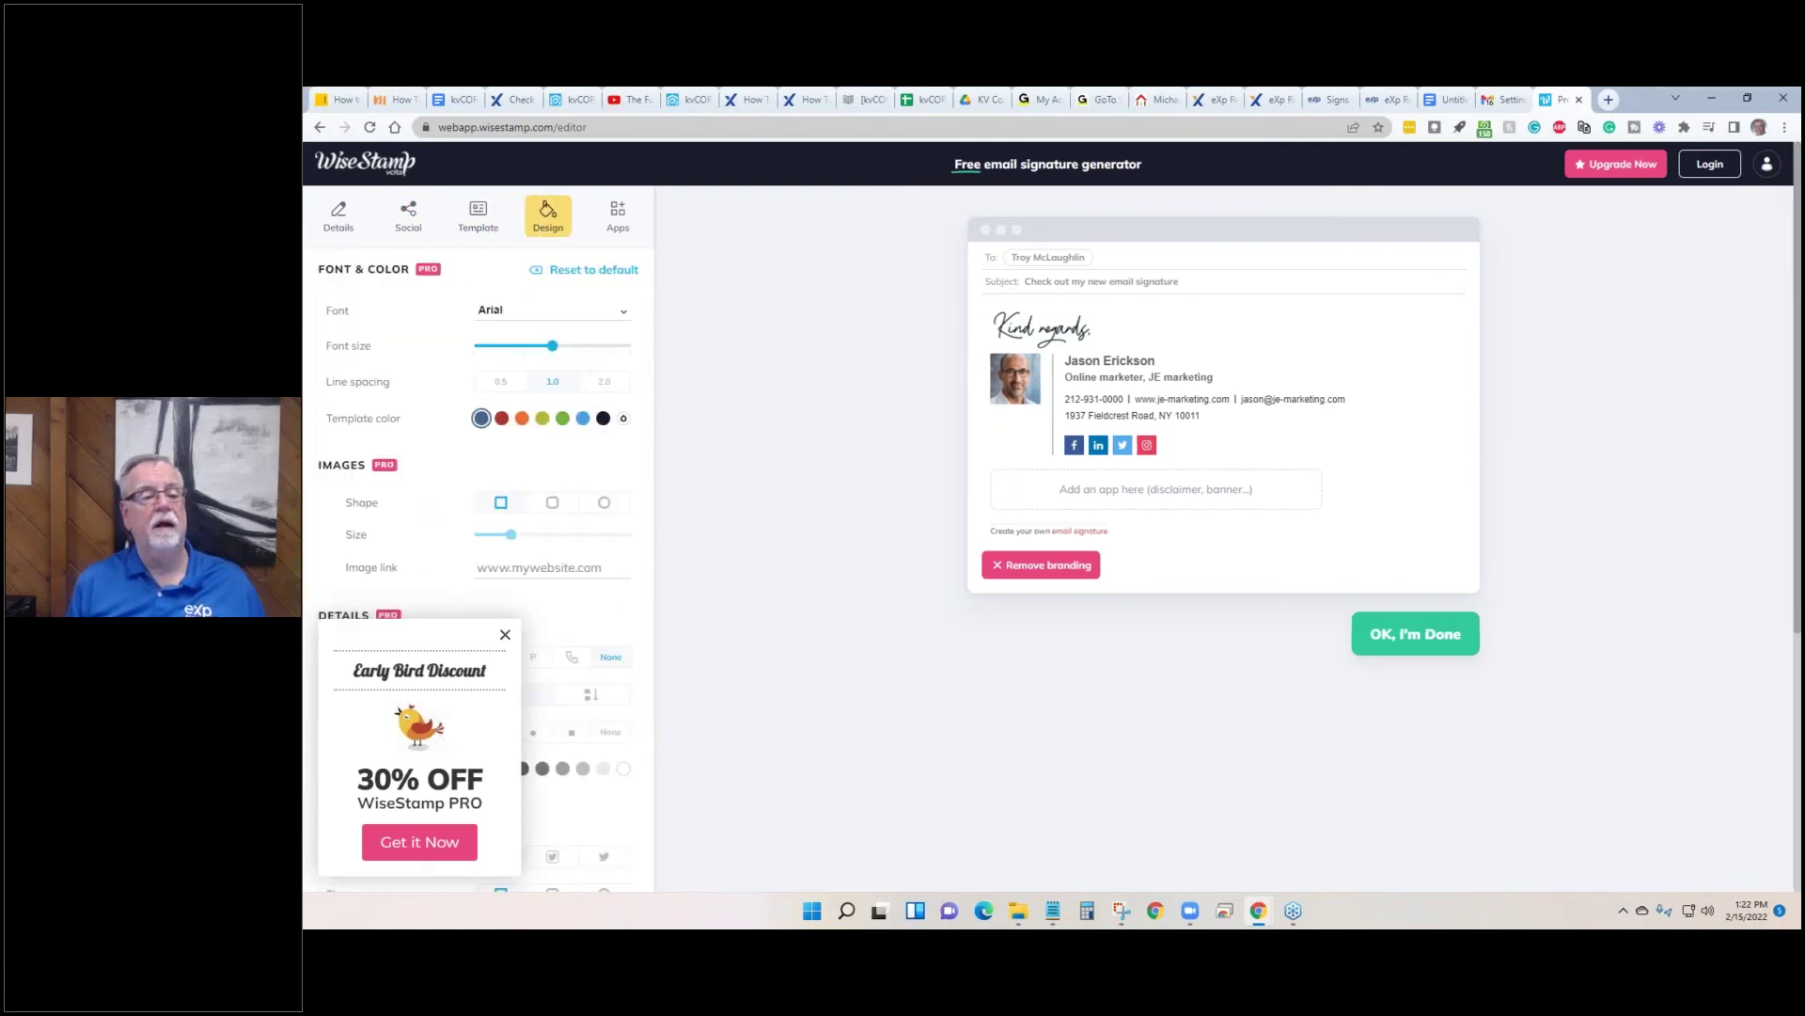
pyautogui.click(620, 228)
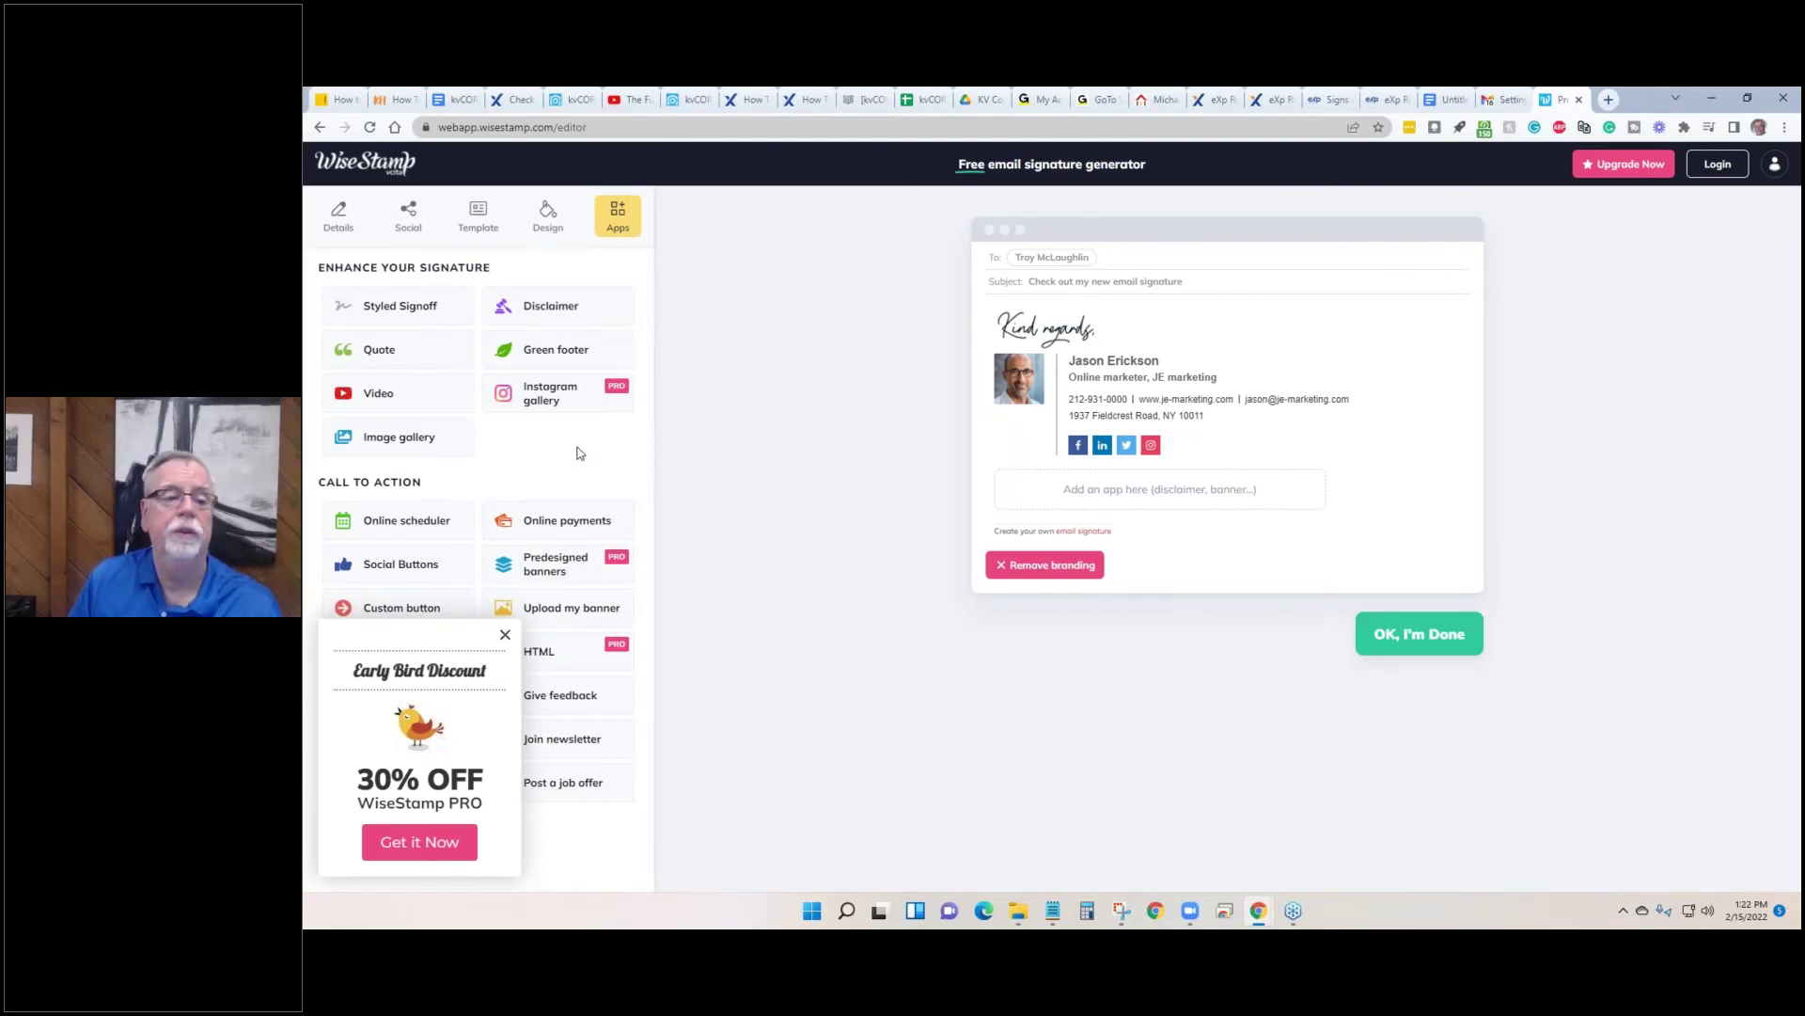
pyautogui.click(586, 361)
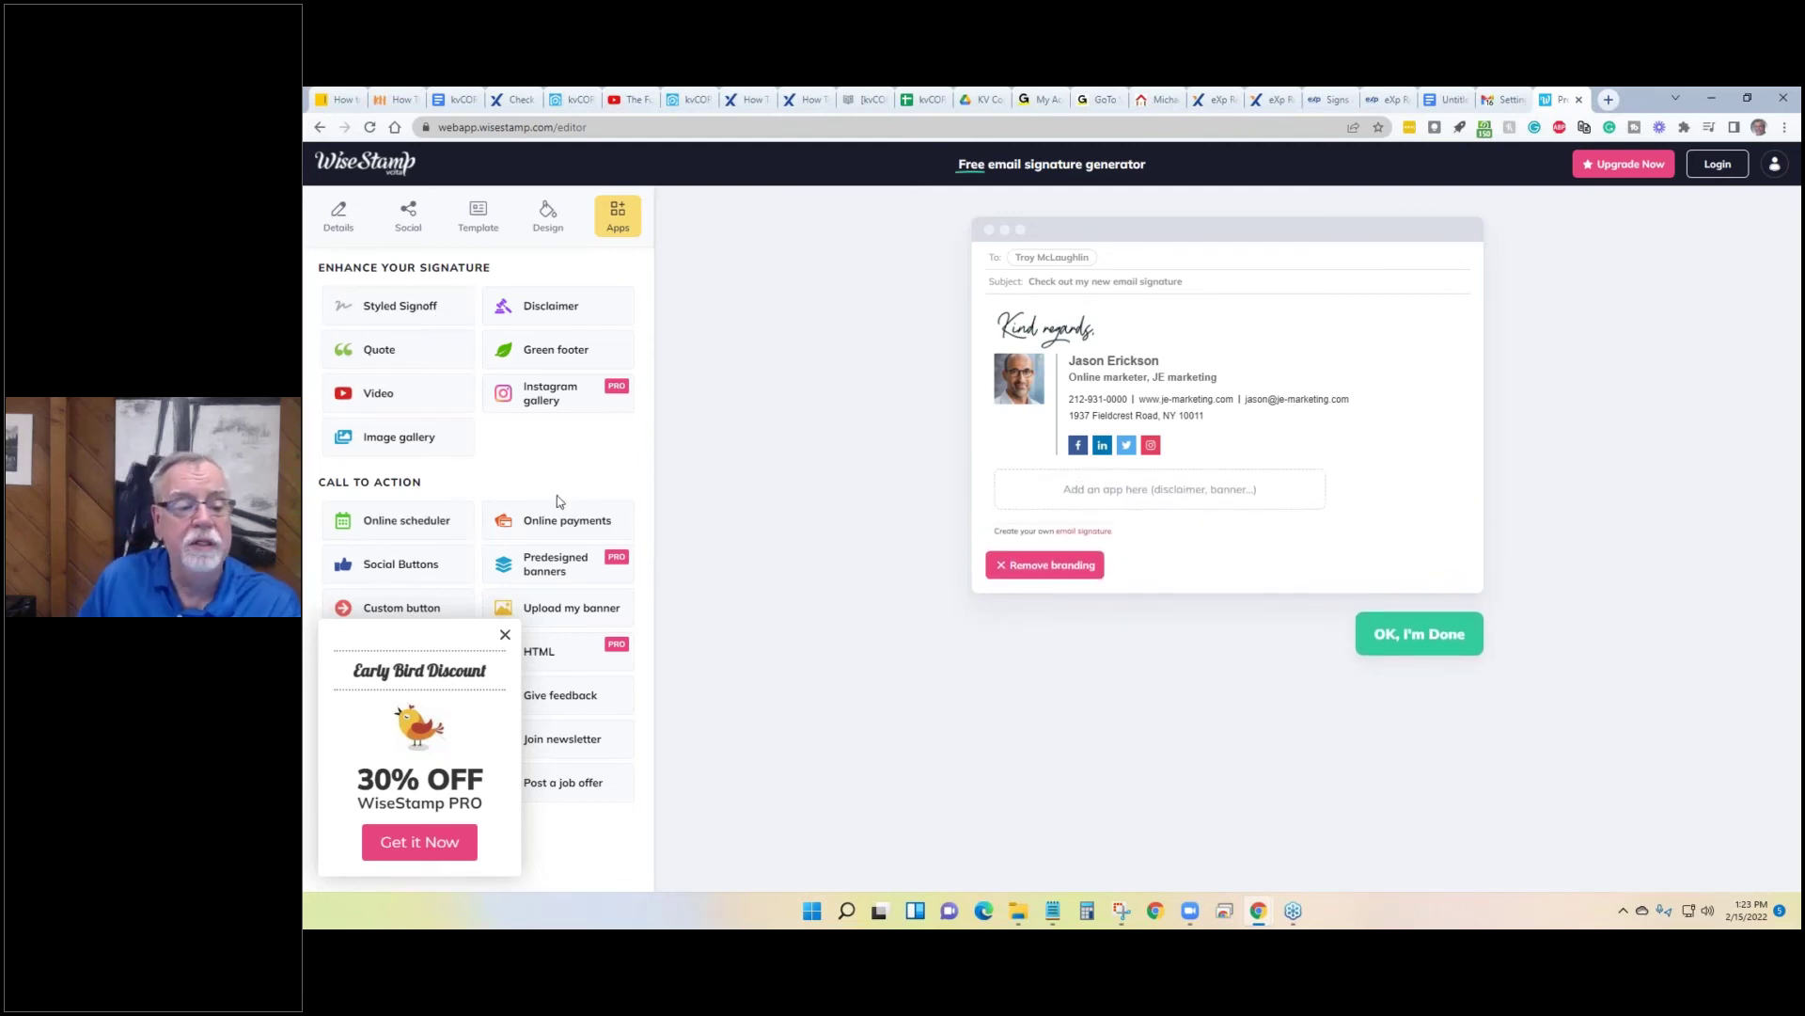
# View the WiseStamp PRO early bird offer, highlight its monthly price and close the offer.
pyautogui.click(420, 842)
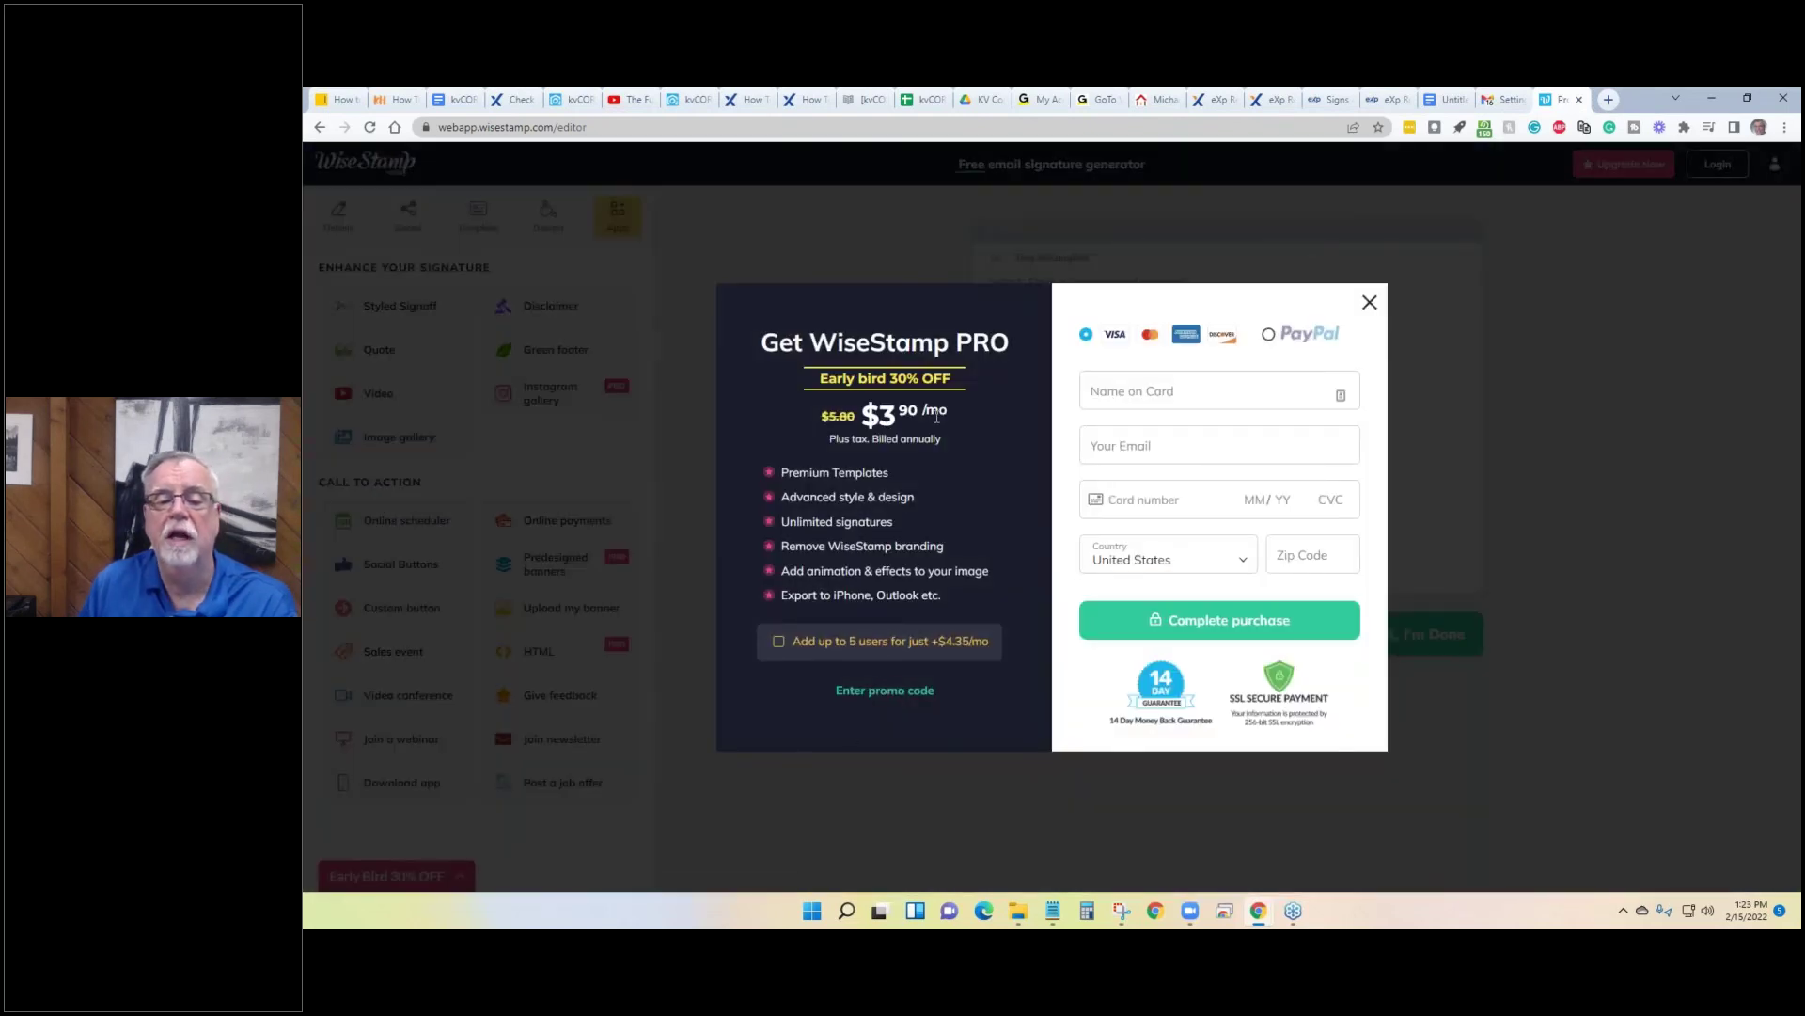
pyautogui.tripleClick(952, 408)
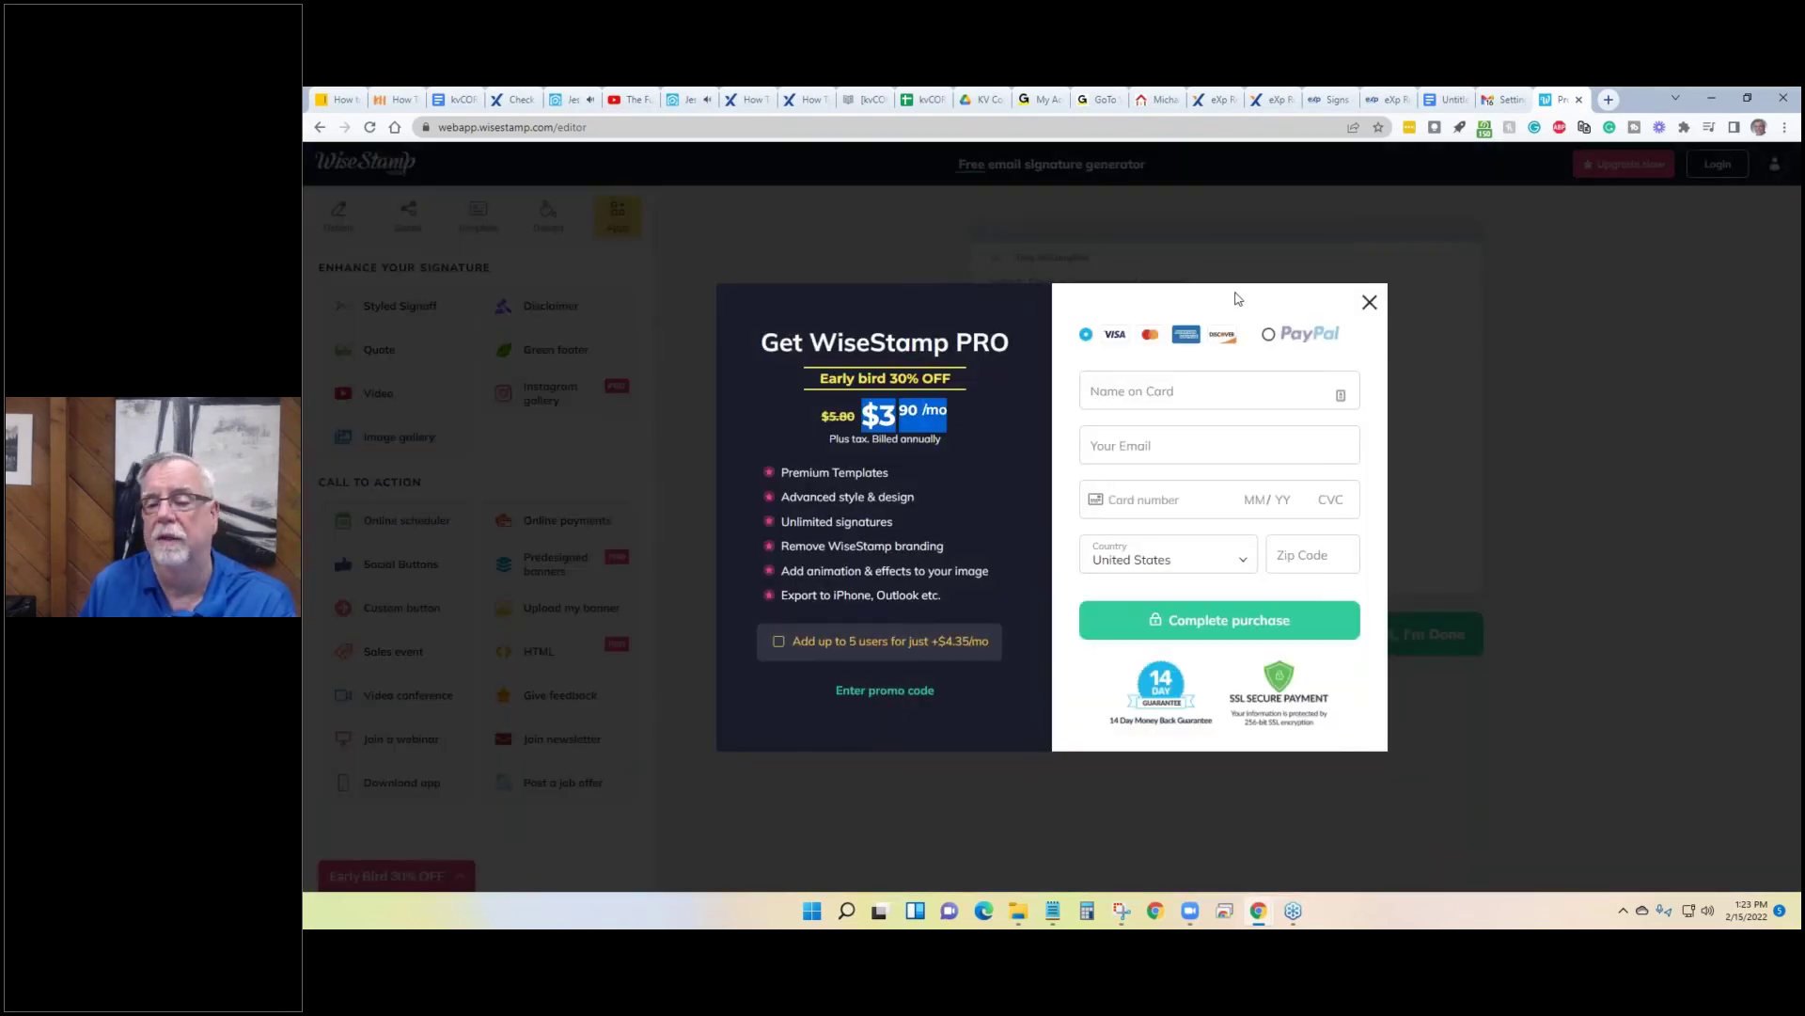
pyautogui.click(1371, 303)
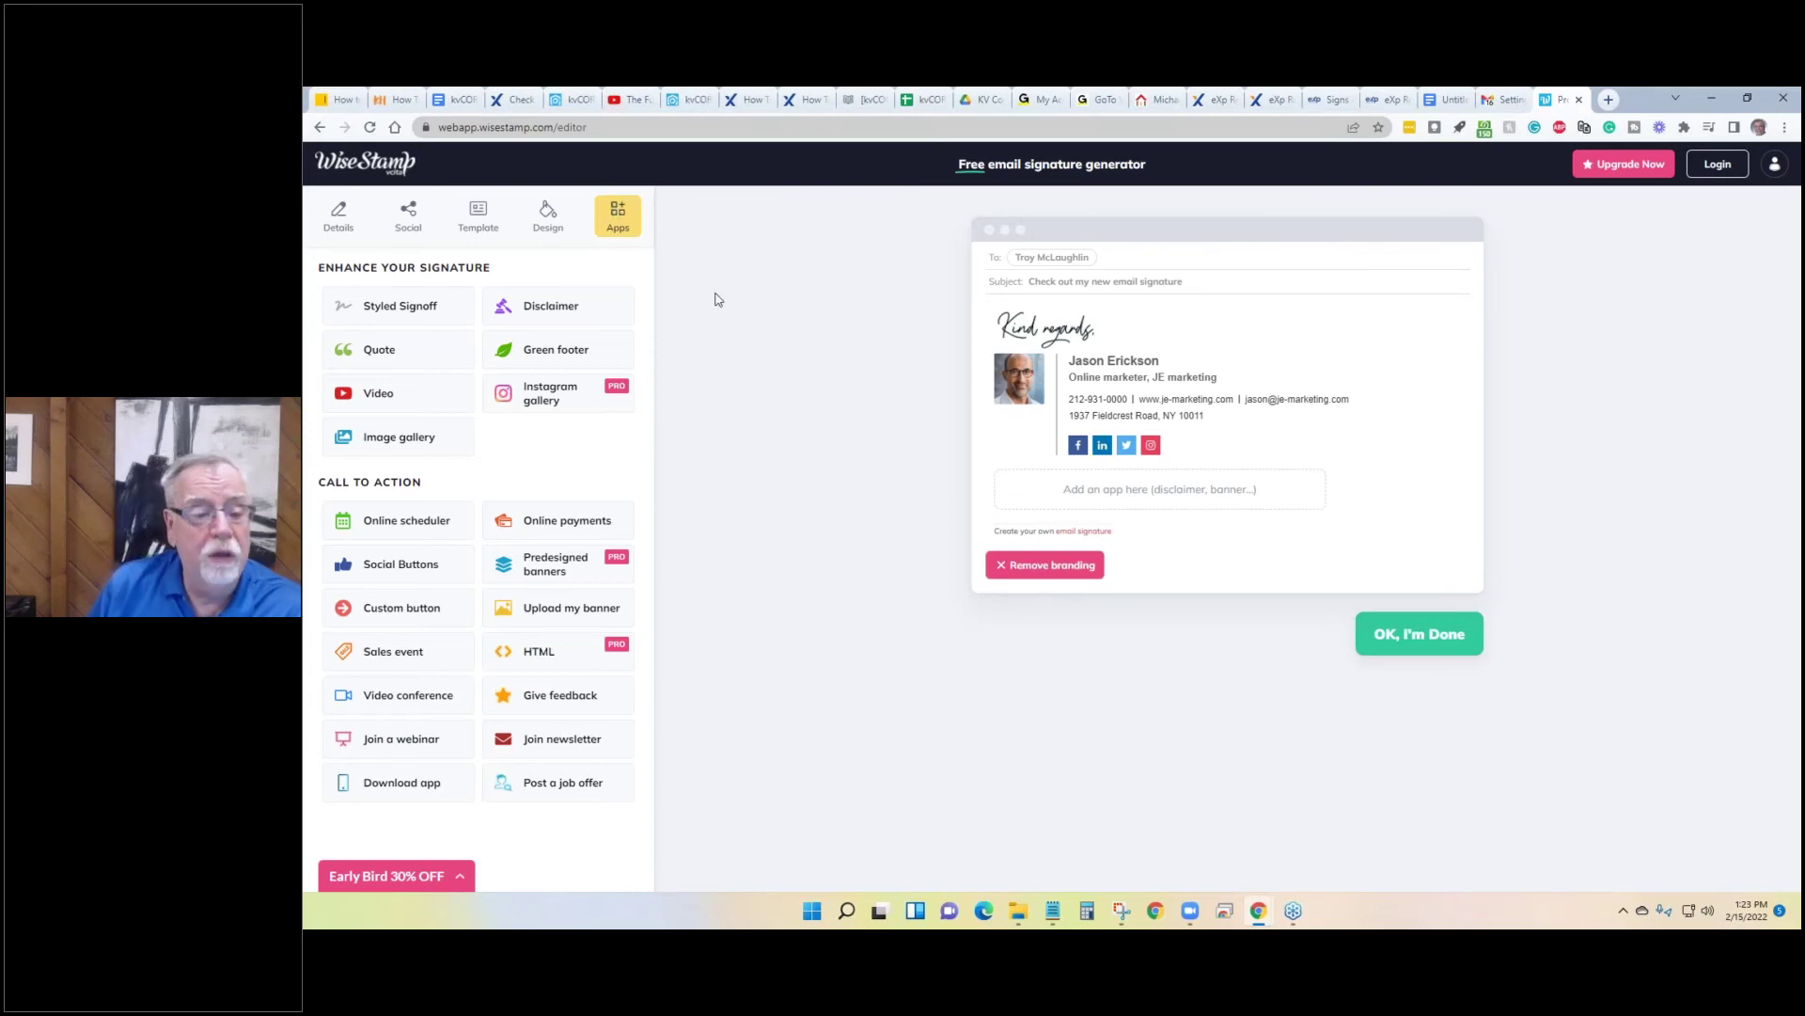
pyautogui.click(588, 406)
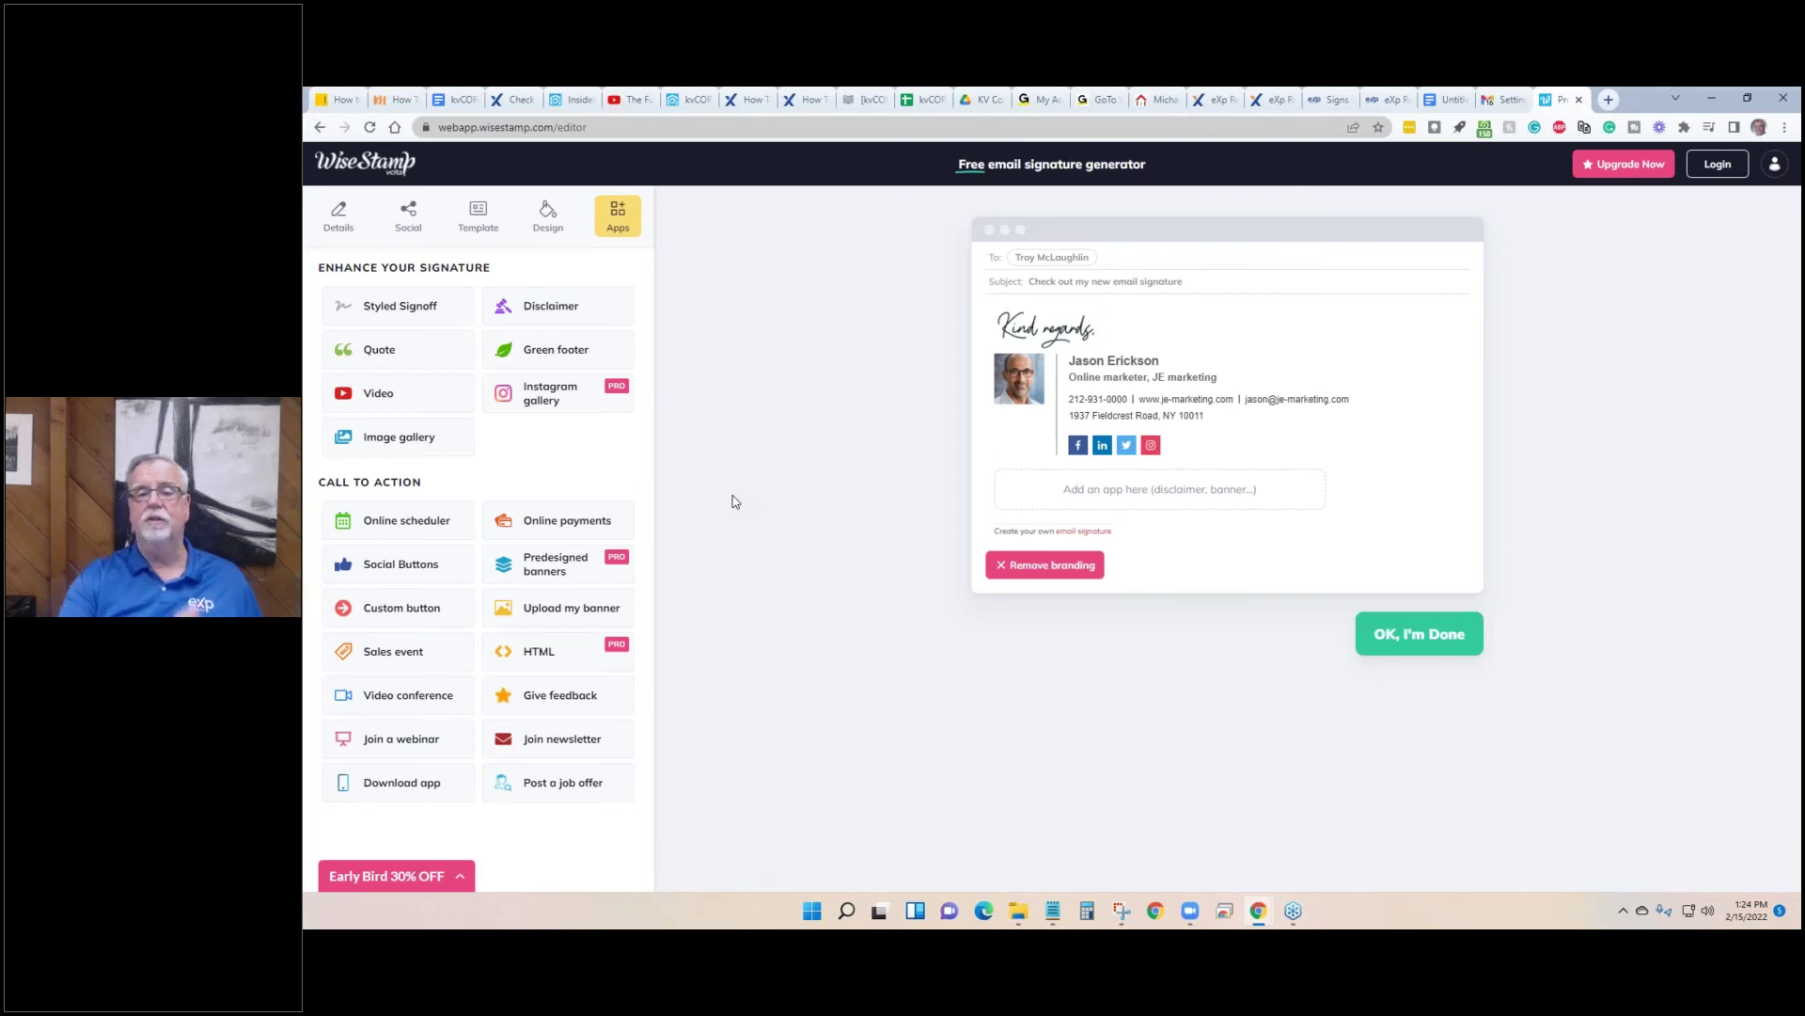
# Return to the kvCORE agent profile and review the option to include the signature on all outgoing email and the information-only fields below it.
pyautogui.click(571, 99)
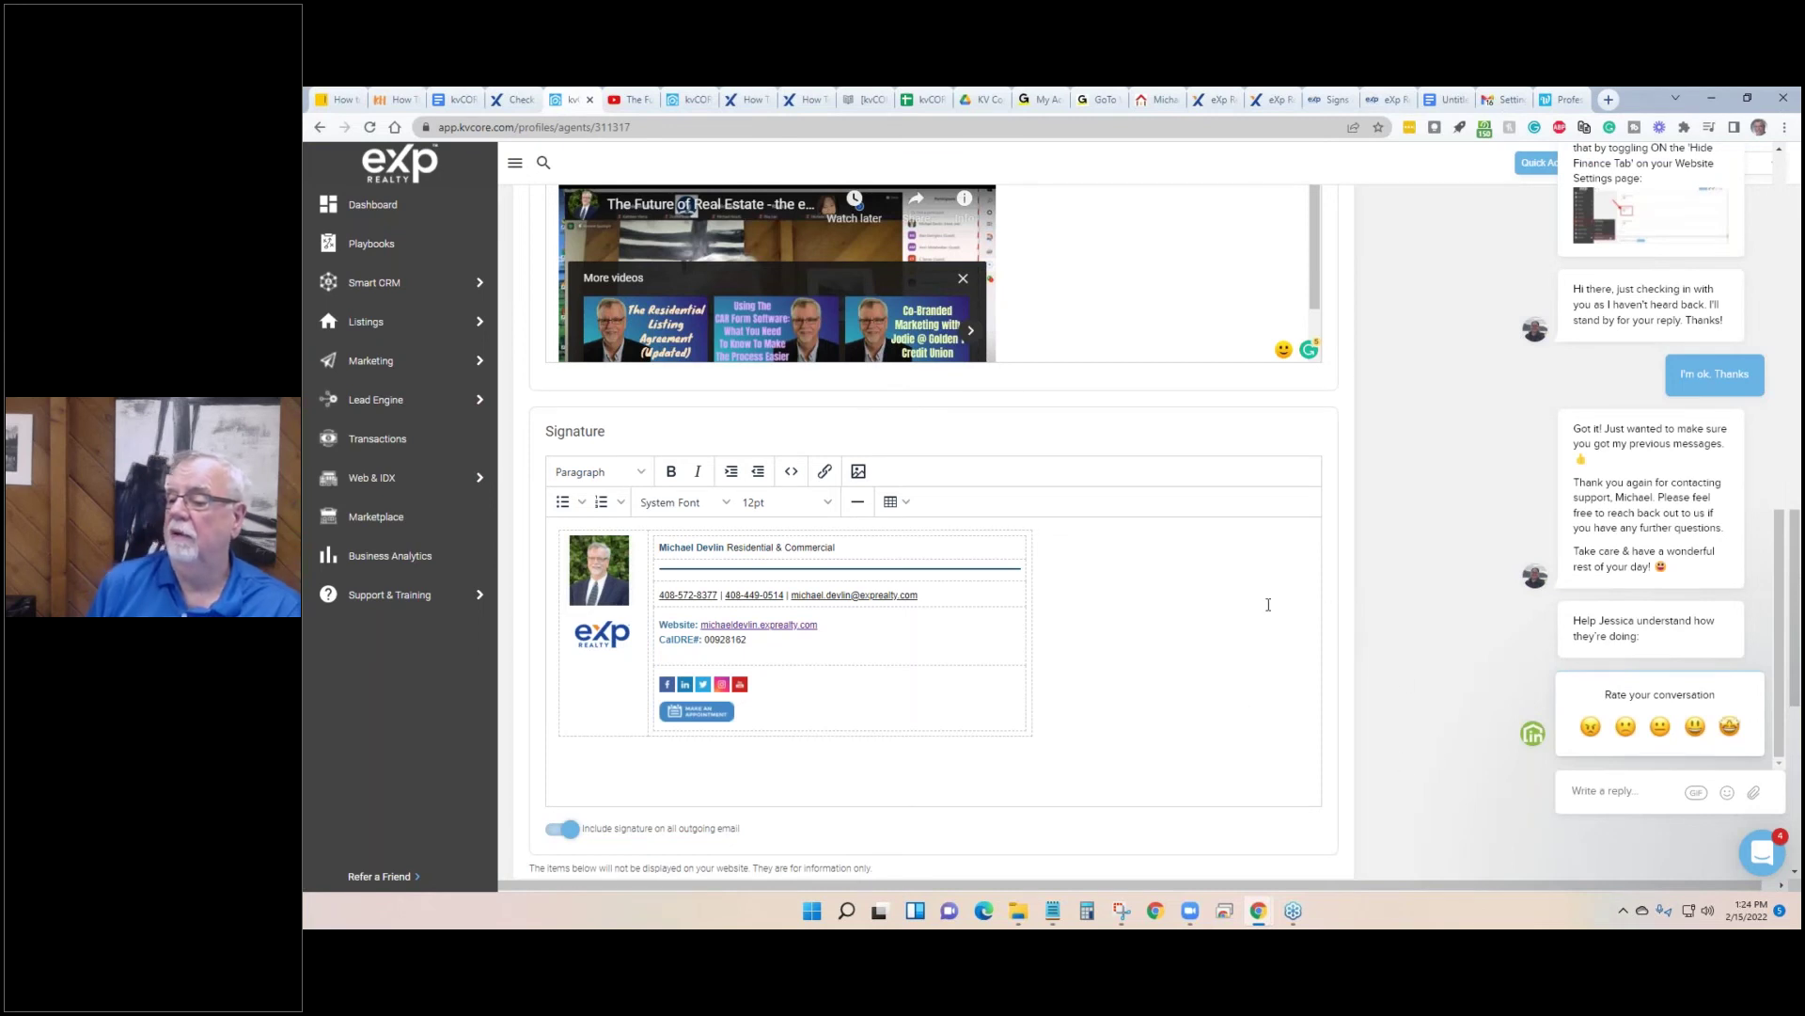
pyautogui.scroll(-3, 1247, 604)
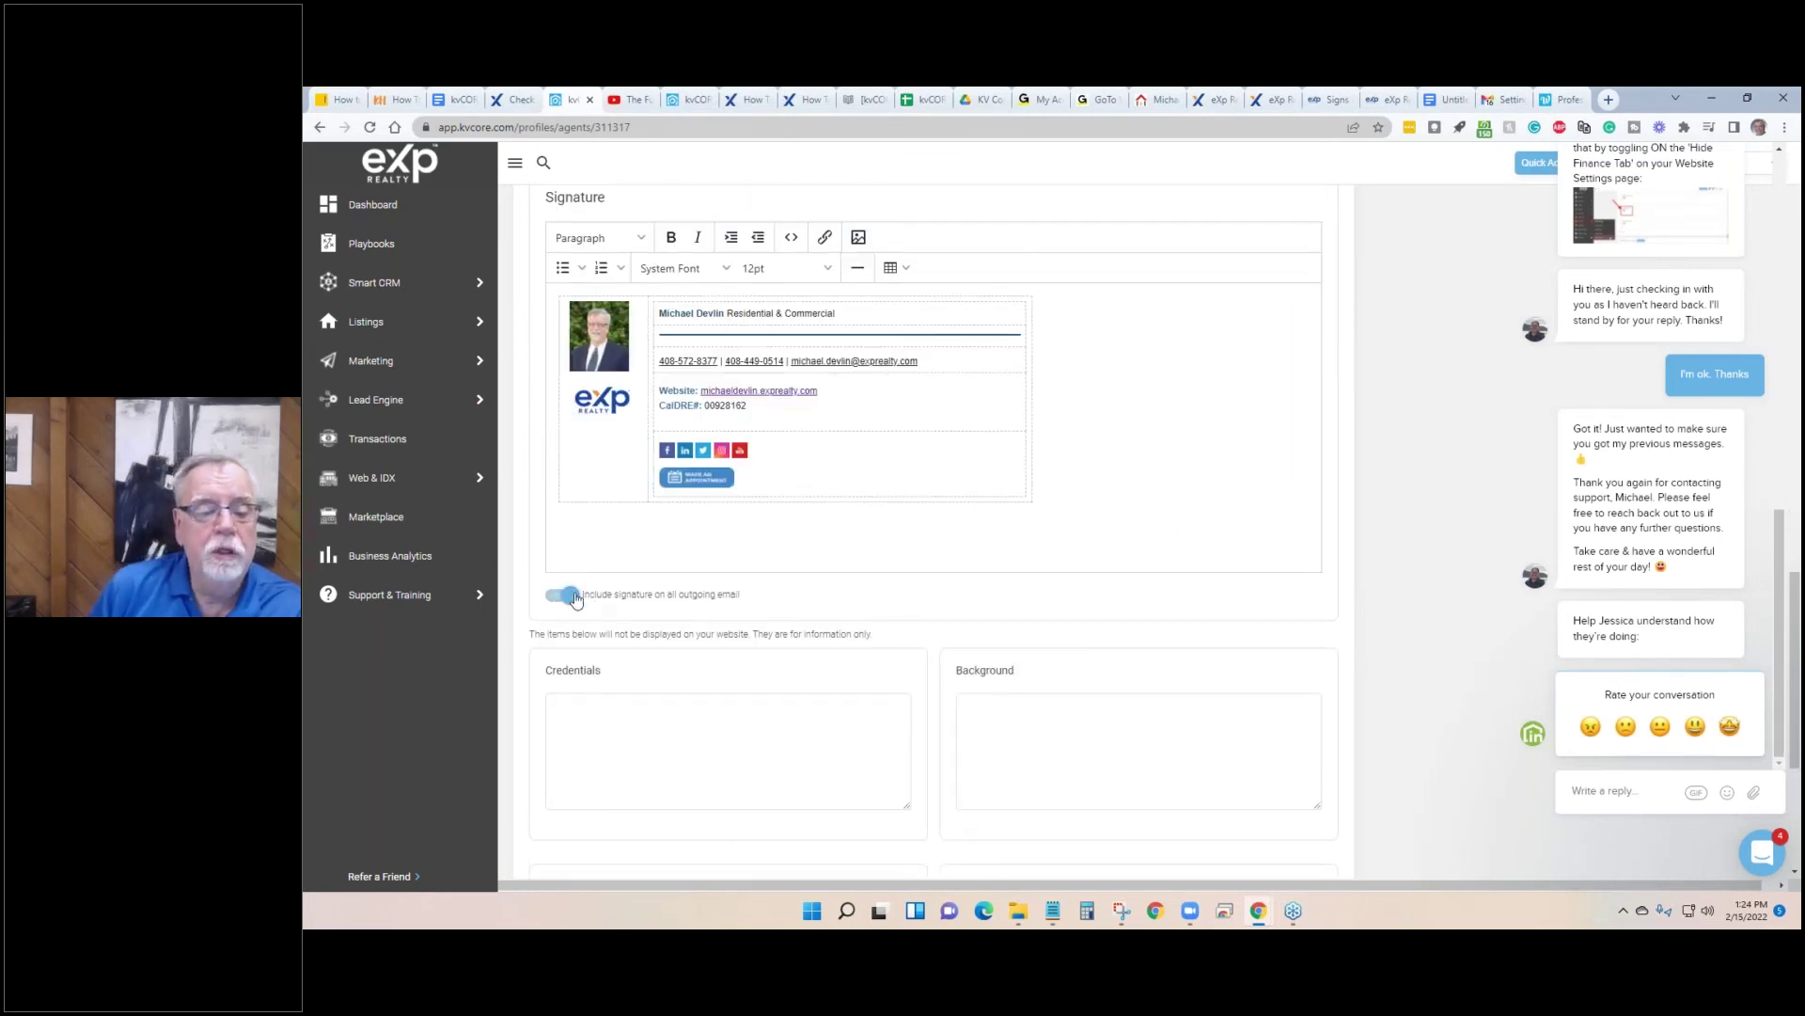
pyautogui.moveTo(744, 596); pyautogui.dragTo(583, 596)
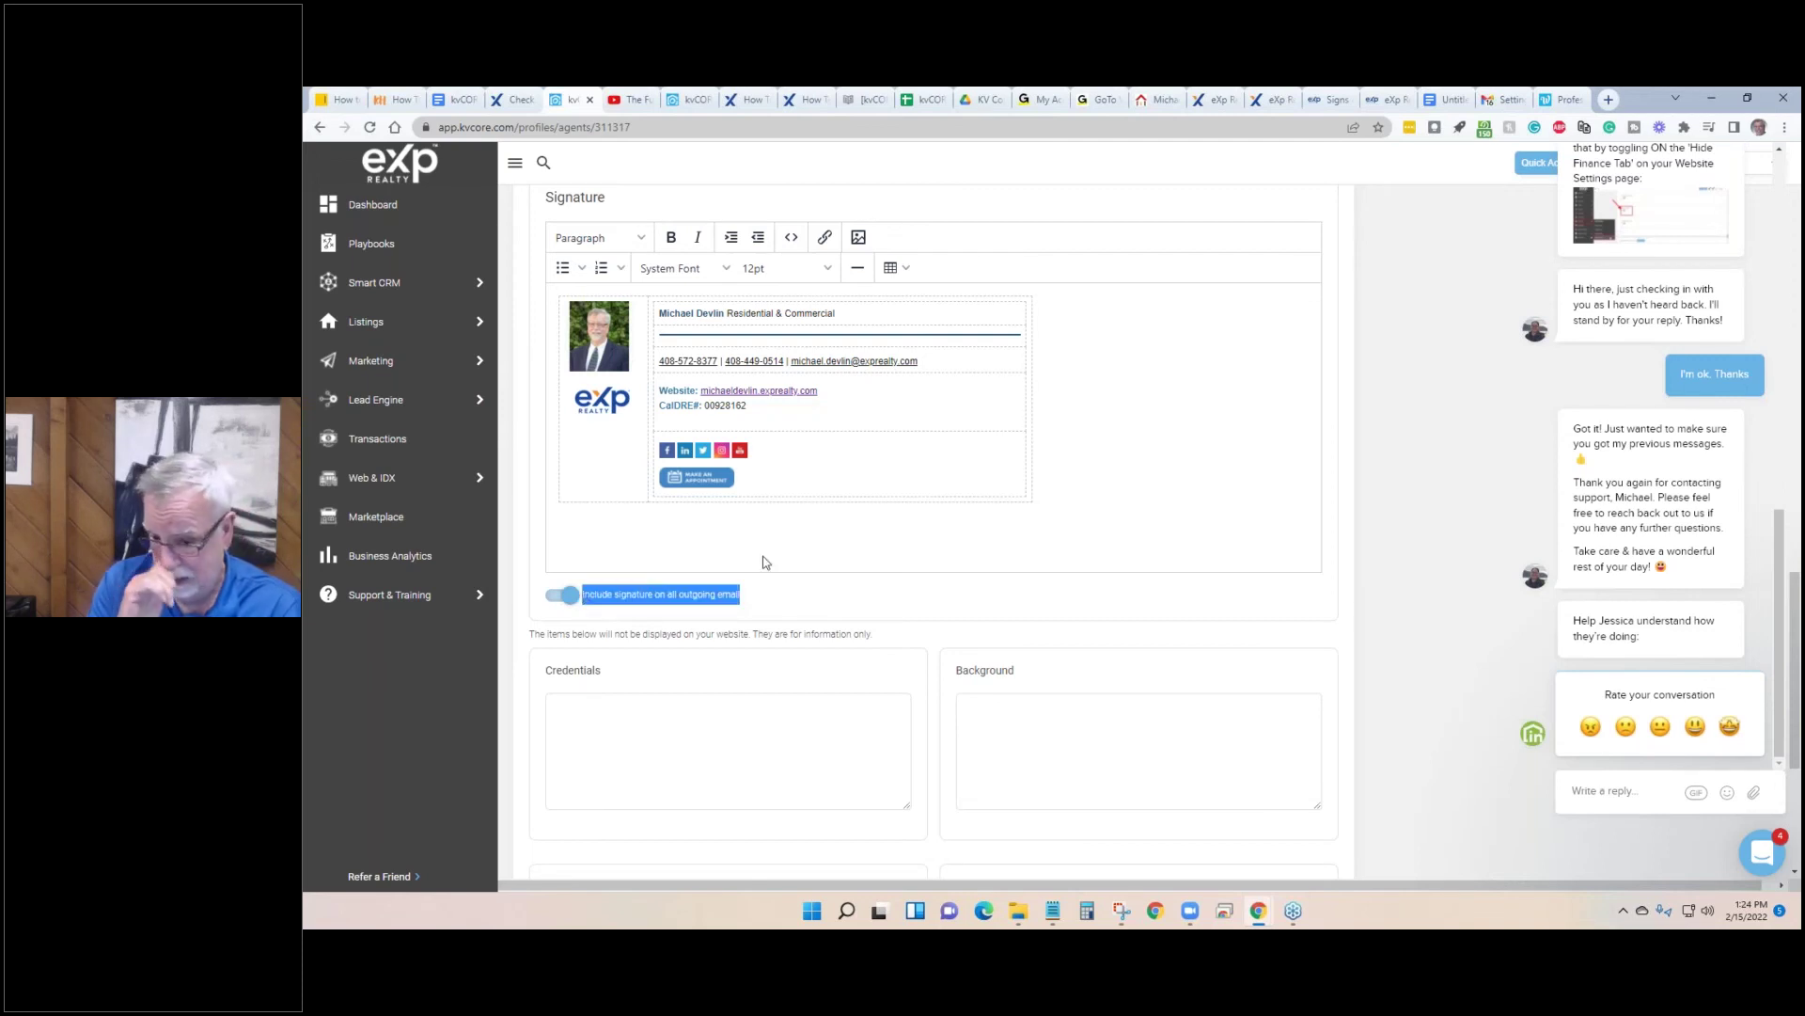
pyautogui.scroll(-2, 603, 620)
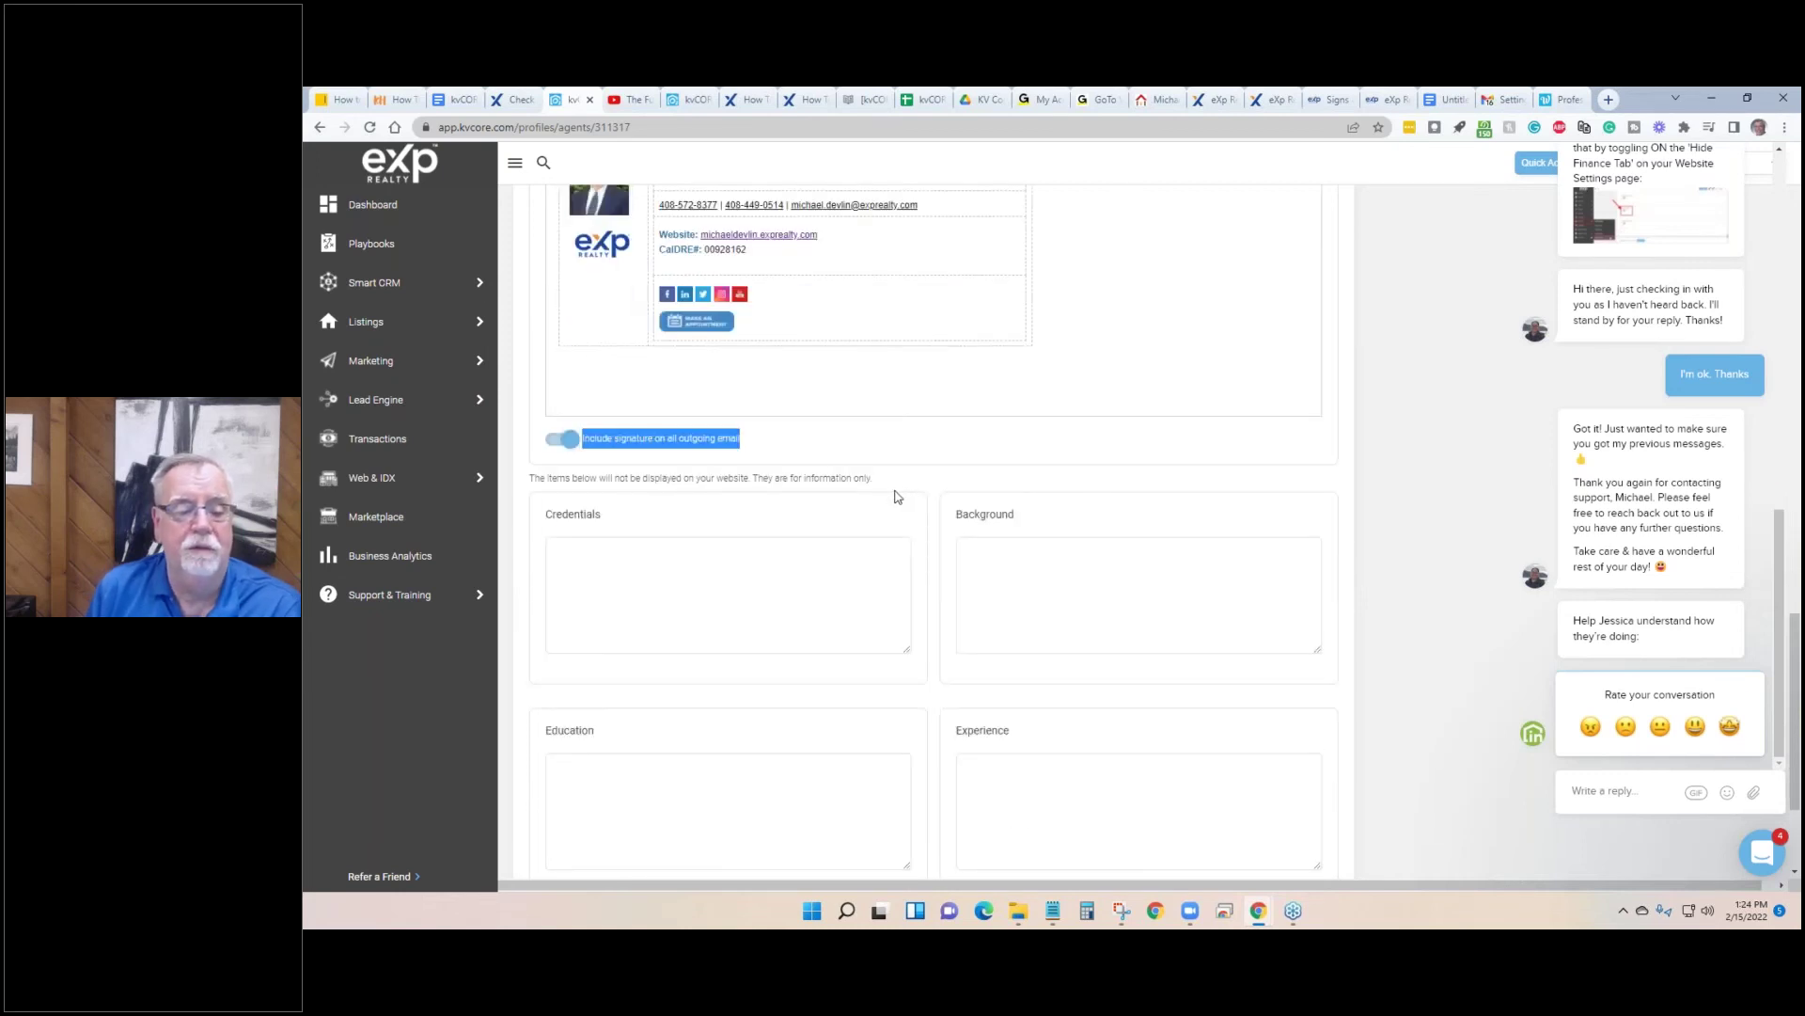
pyautogui.scroll(-2, 821, 679)
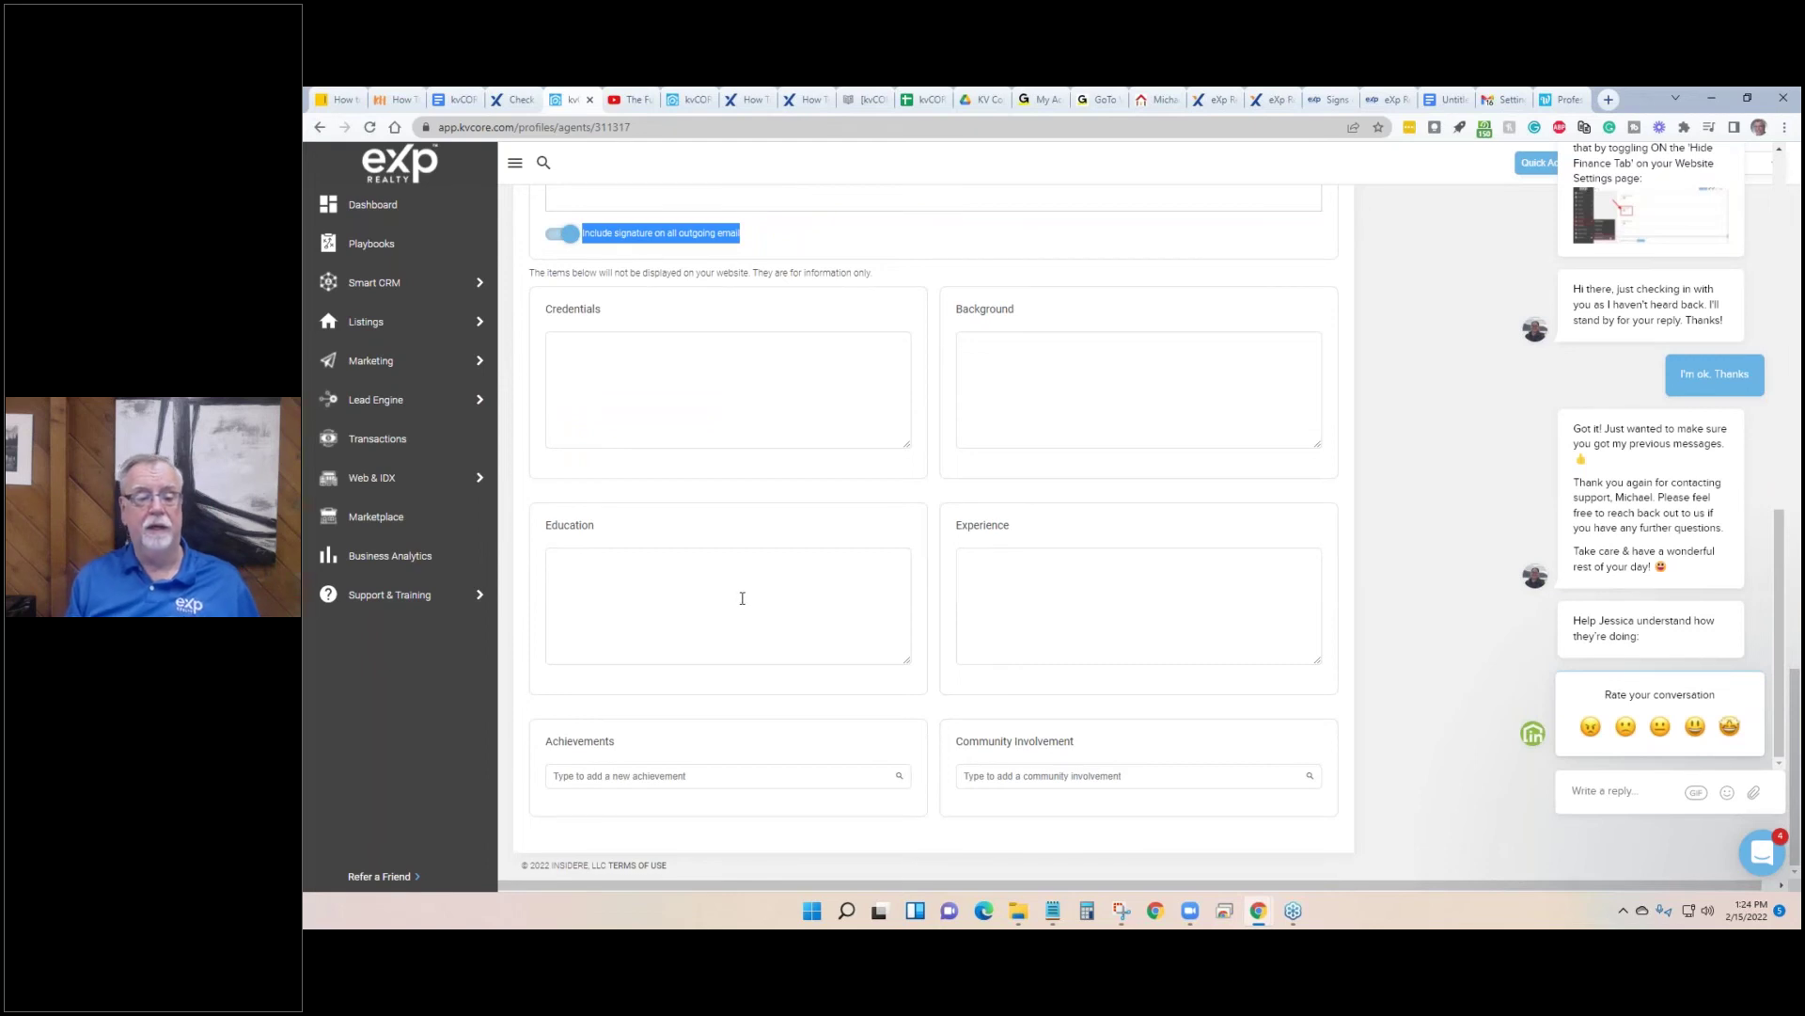
pyautogui.scroll(10, 742, 598)
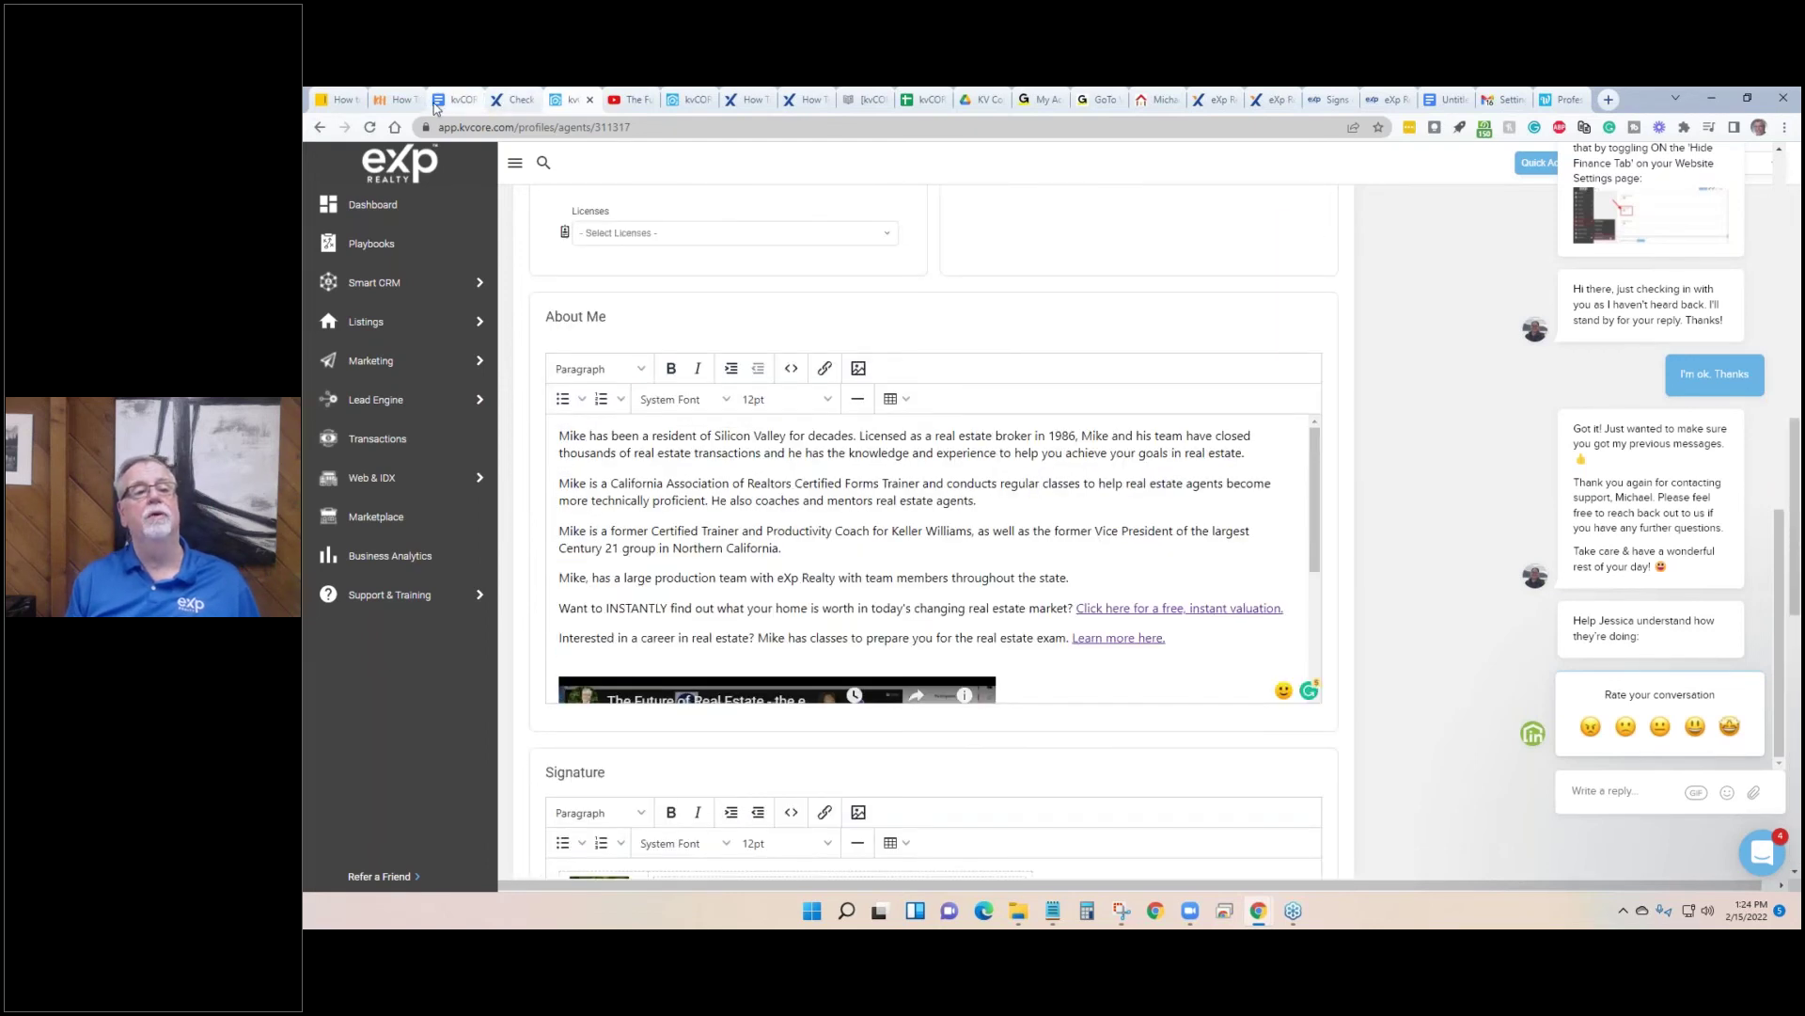
# Glance at the kvCORE Setup document, go back to the kvCORE agent profile and save its changes.
pyautogui.click(452, 101)
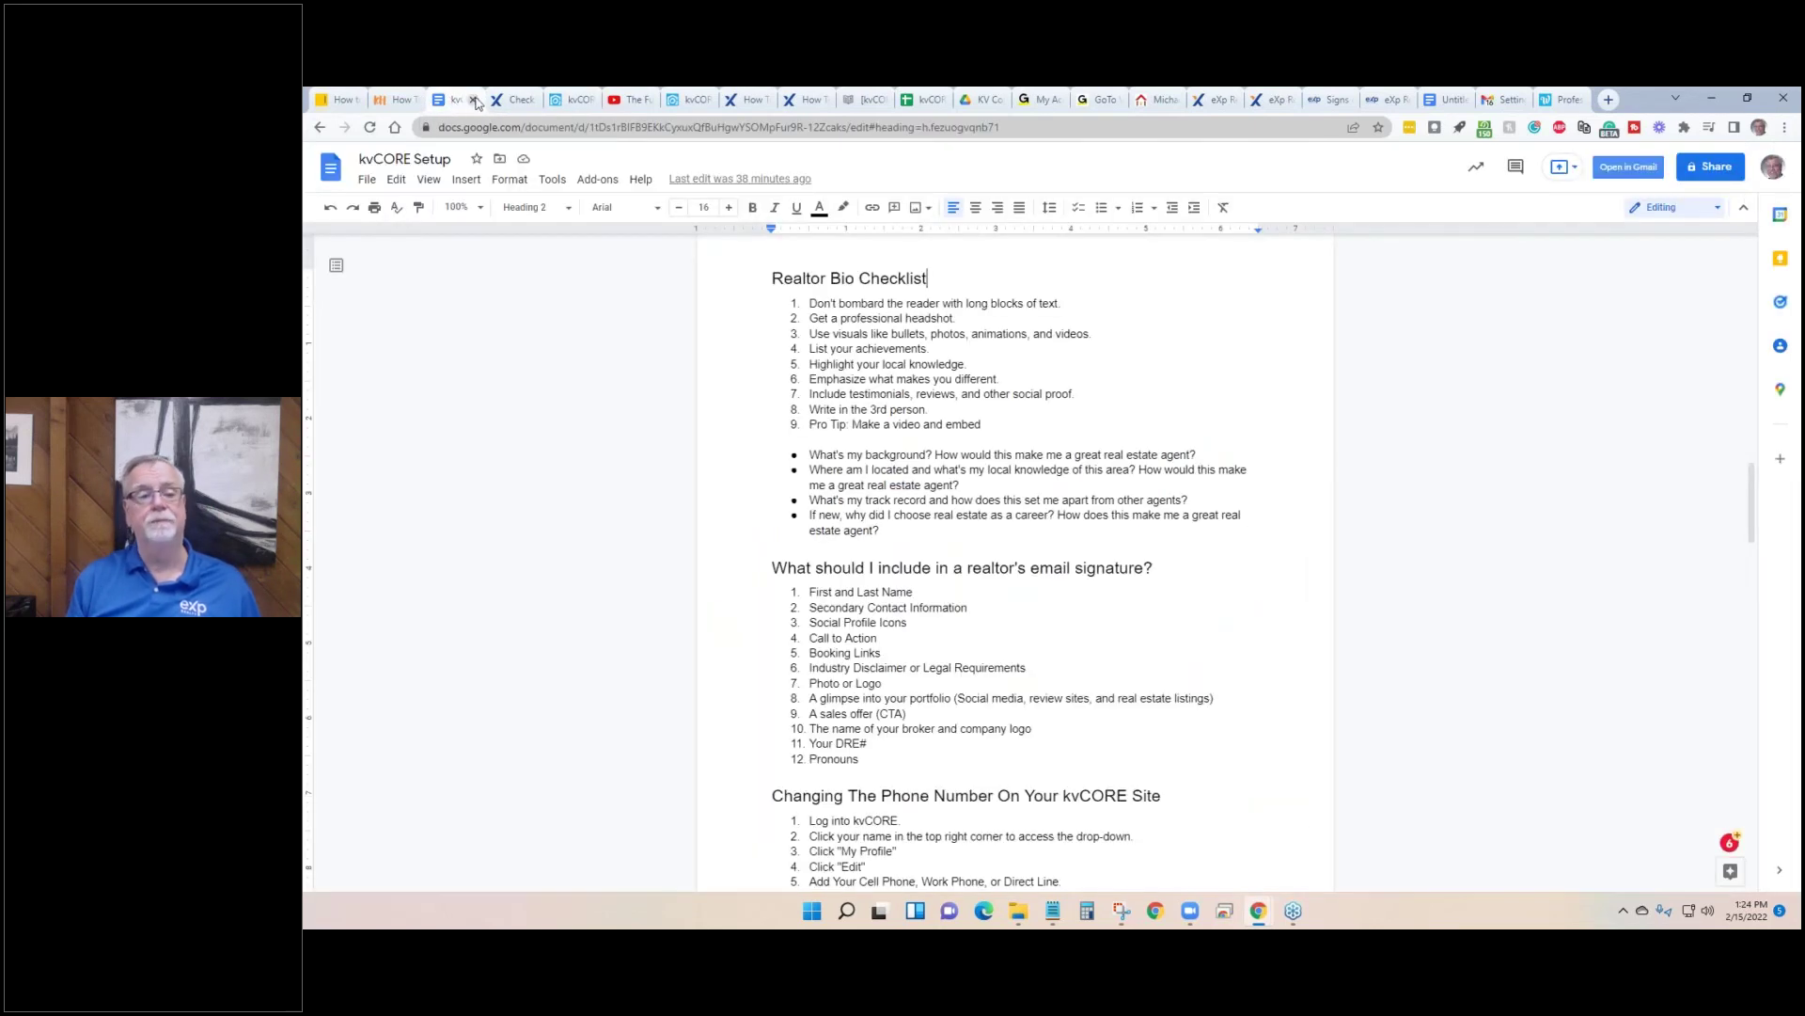
pyautogui.click(518, 99)
pyautogui.click(575, 100)
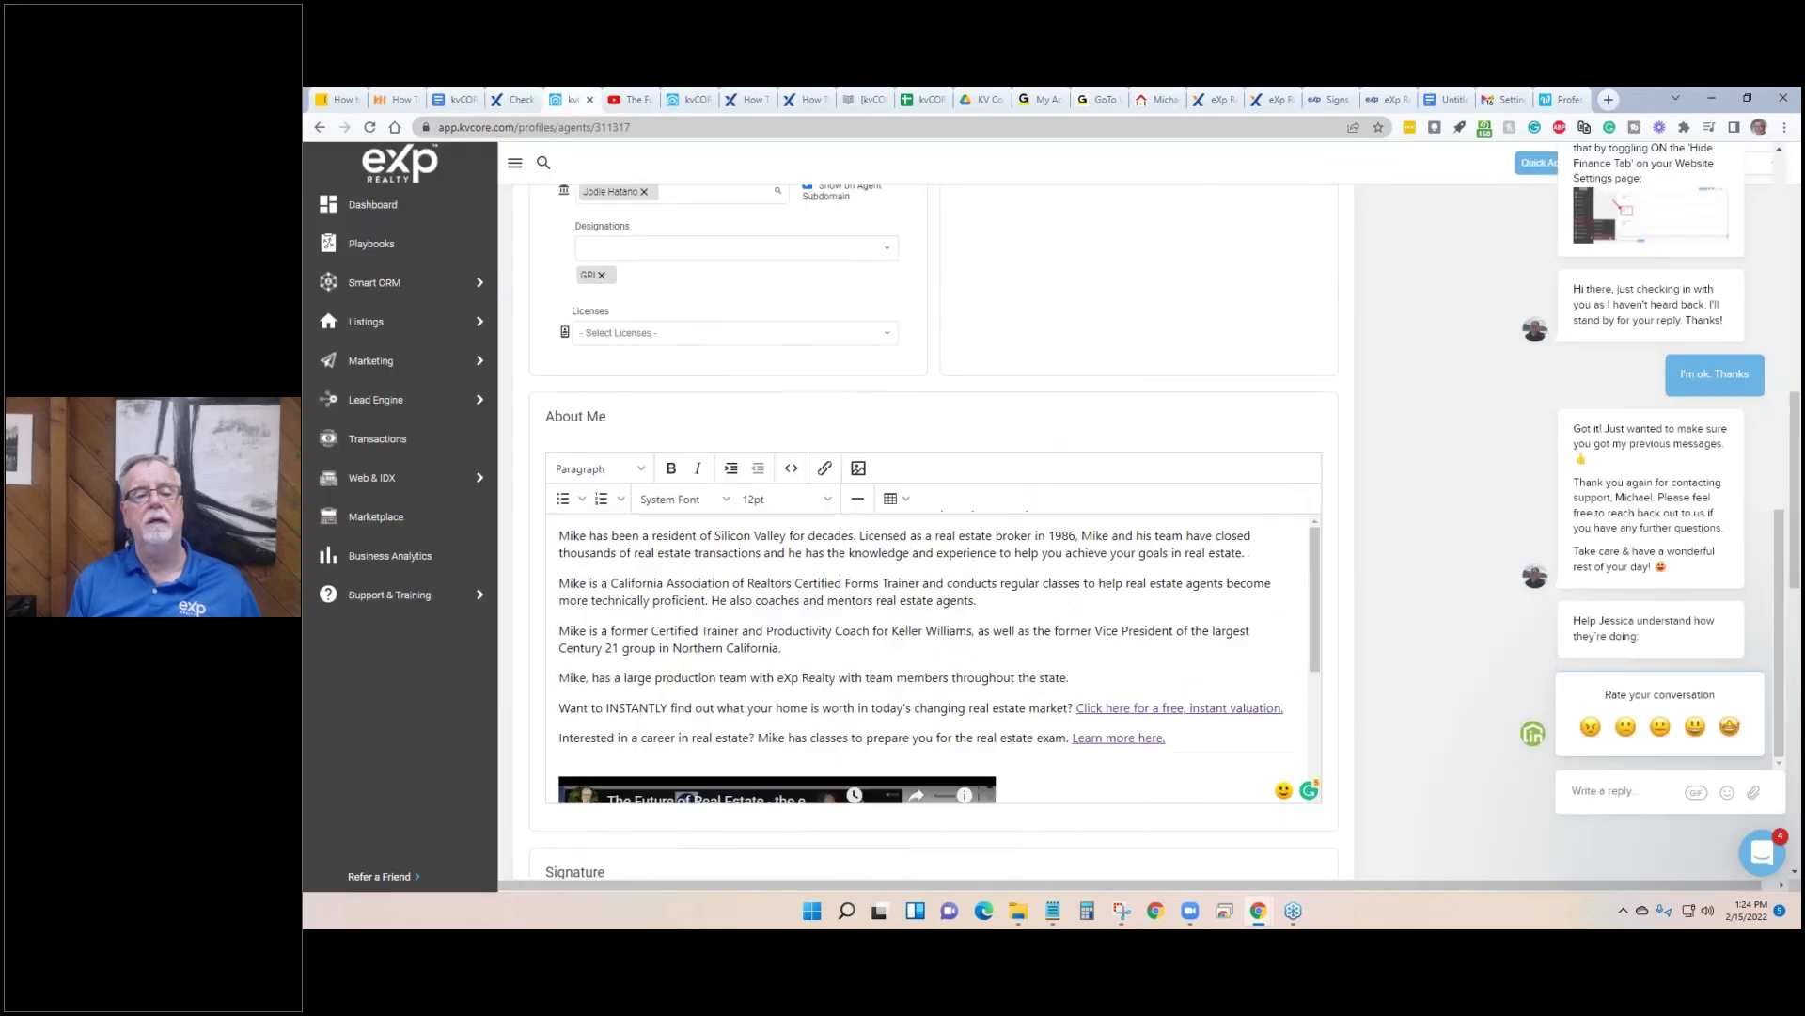
pyautogui.scroll(8, 941, 420)
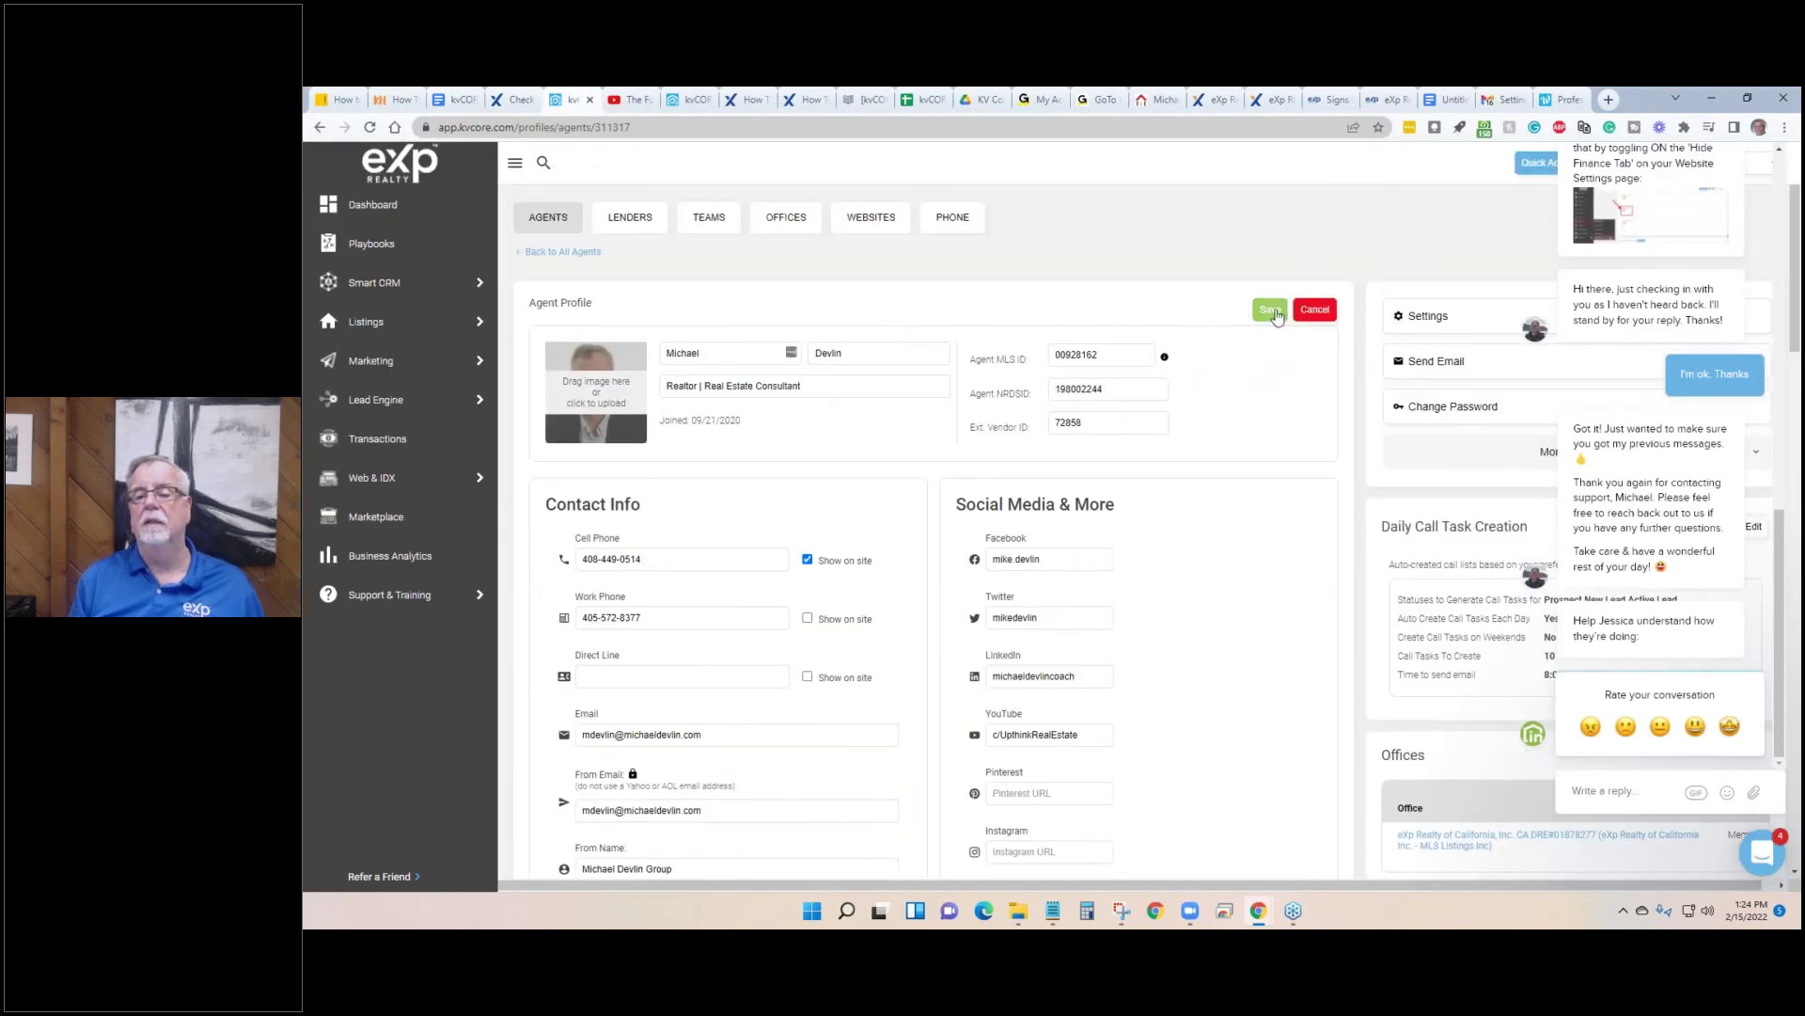
pyautogui.click(1274, 313)
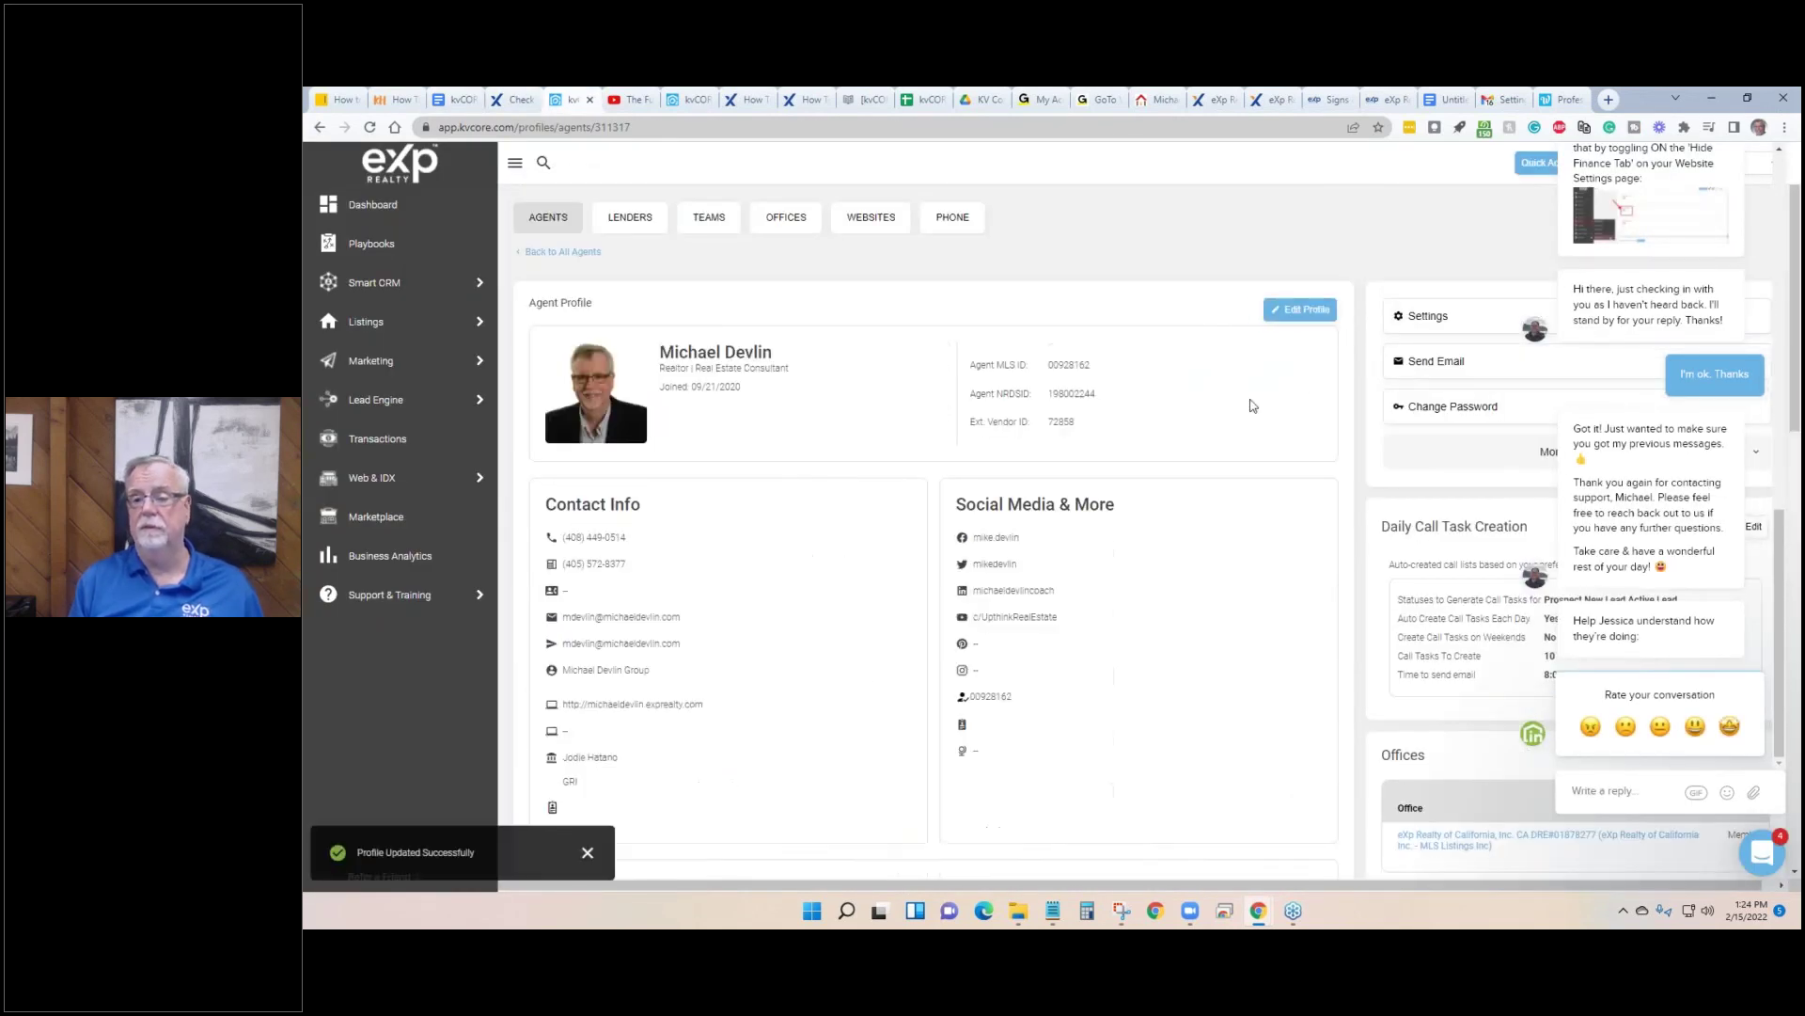
# Review the saved agent profile's contact info, social media and About Me sections.
pyautogui.scroll(-1, 1227, 430)
pyautogui.scroll(-1, 1226, 430)
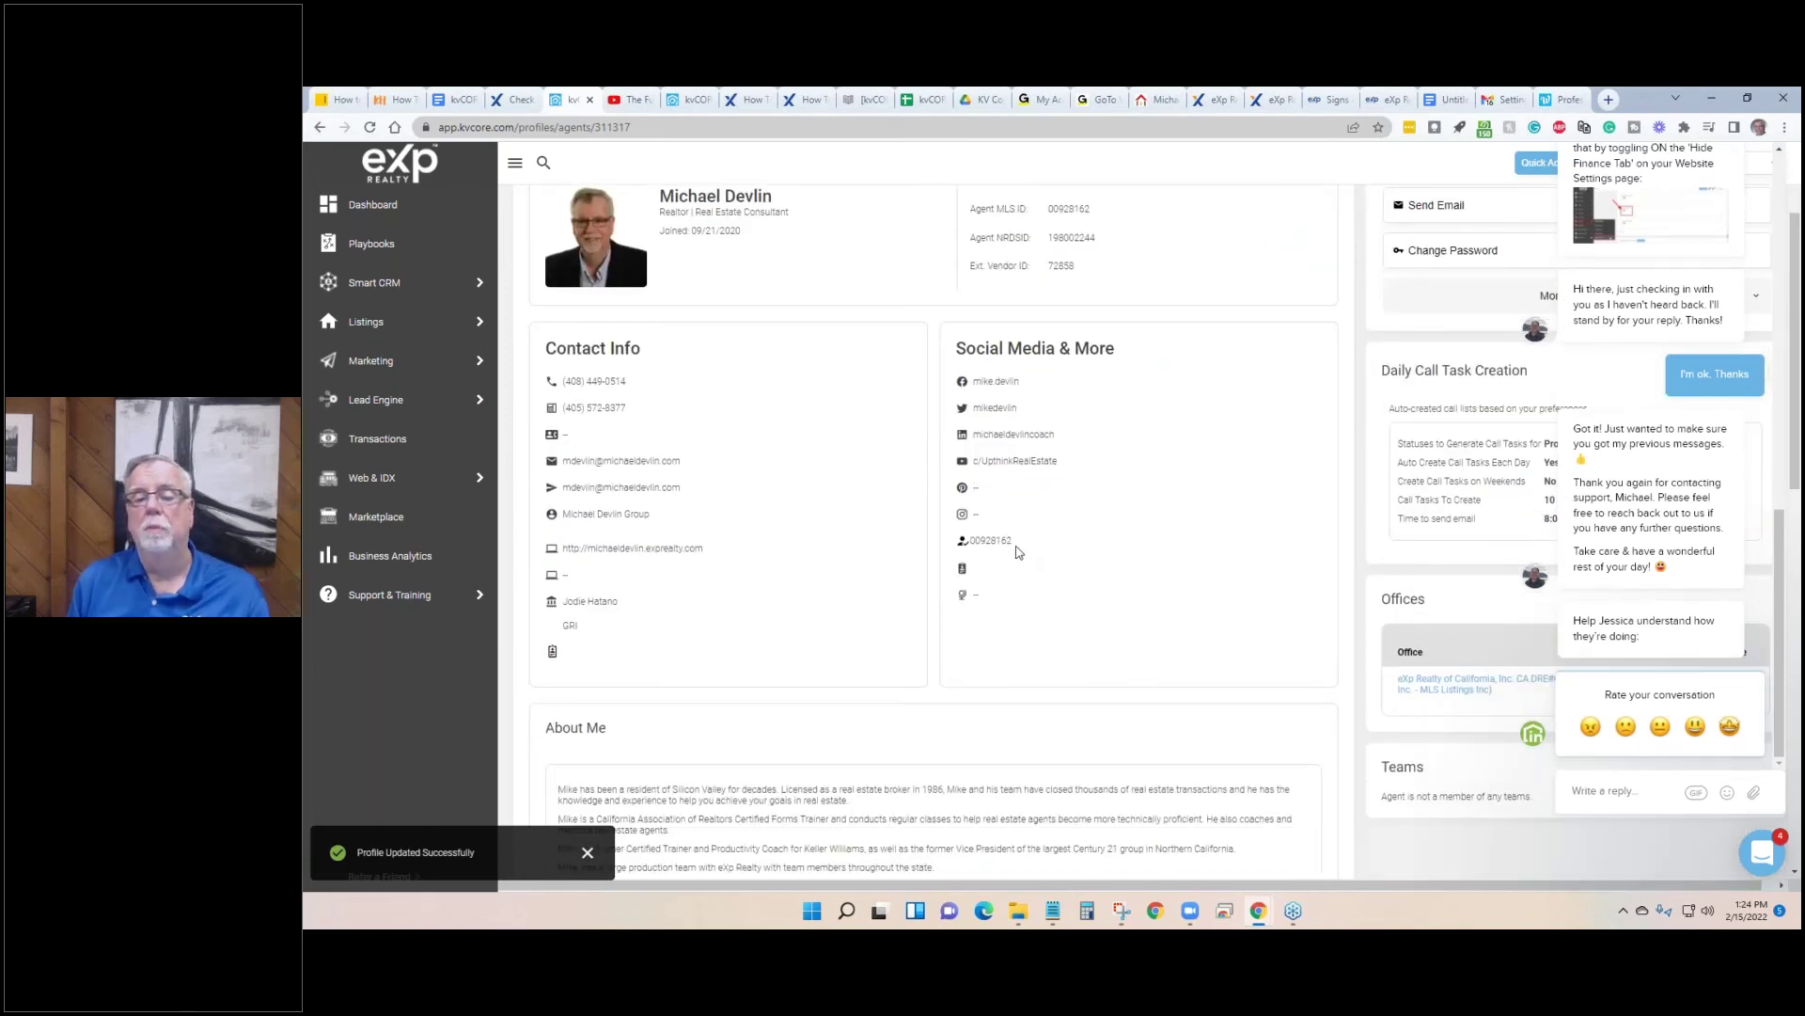
pyautogui.scroll(-3, 804, 499)
pyautogui.scroll(6, 806, 500)
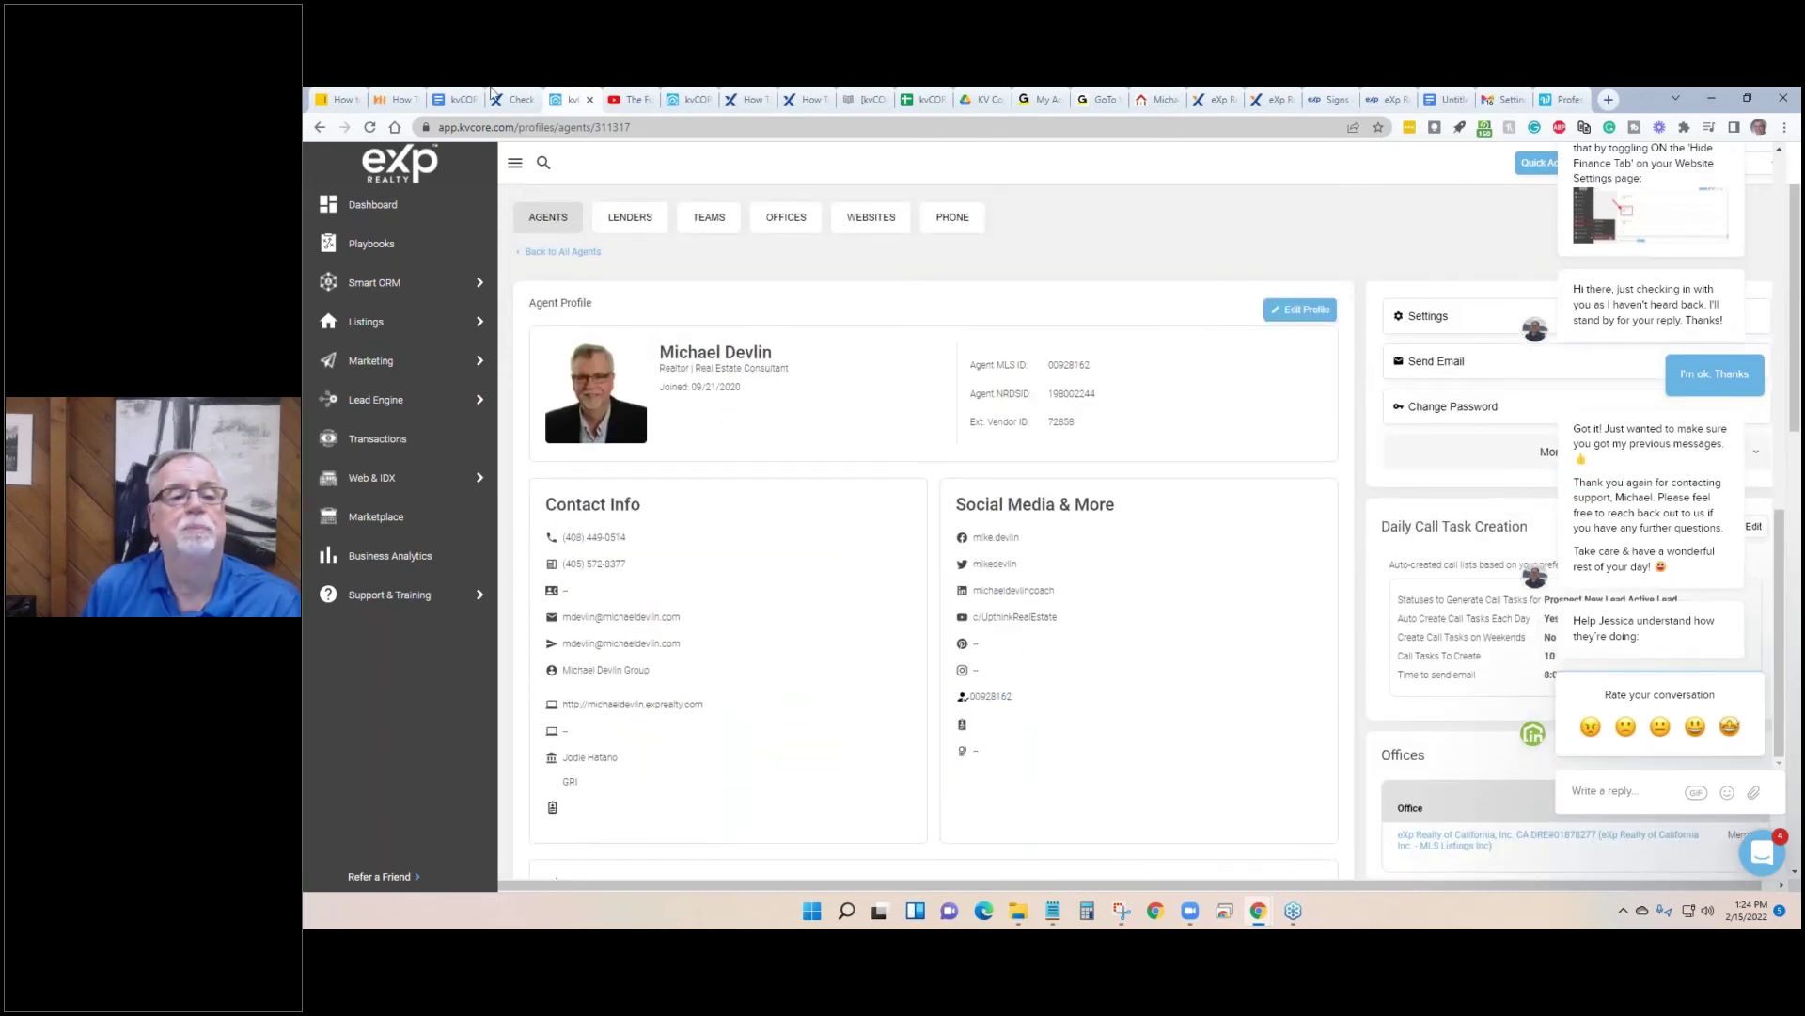
# Switch to the kvCORE Setup document and highlight the realtor email signature list, followed by "CTA" in its sales offer item.
pyautogui.click(461, 100)
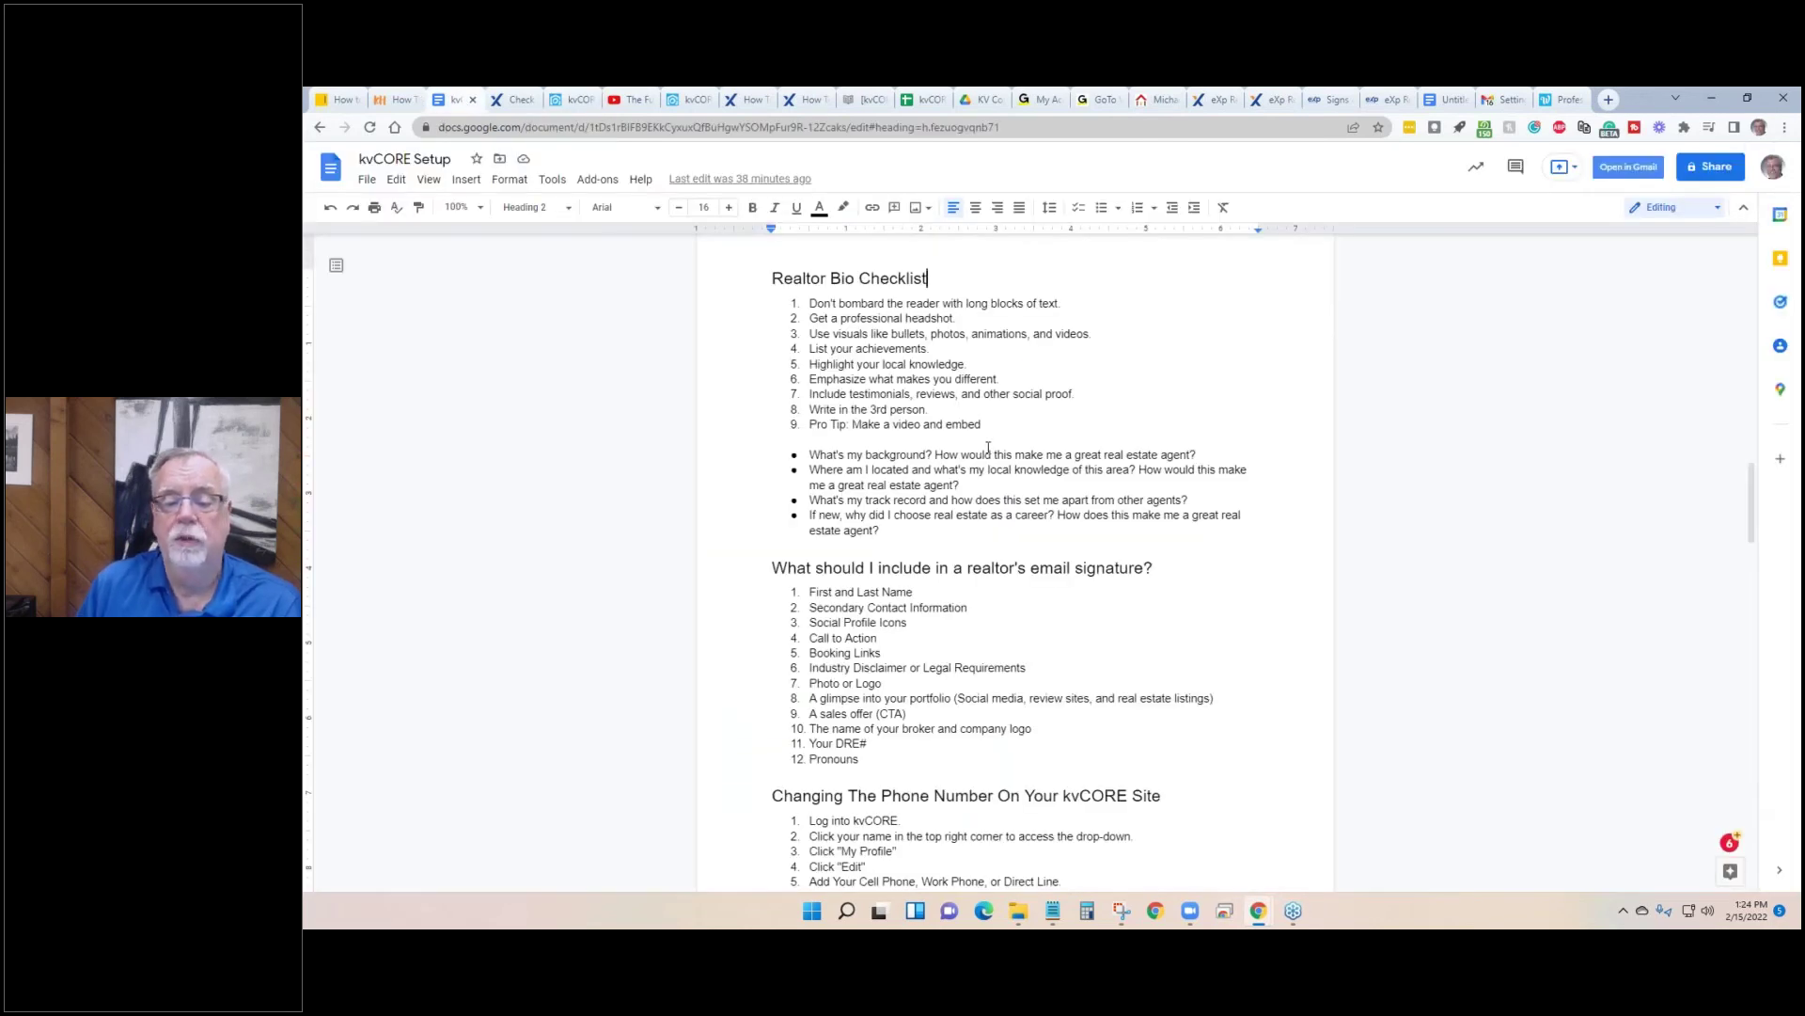
pyautogui.scroll(-2, 941, 564)
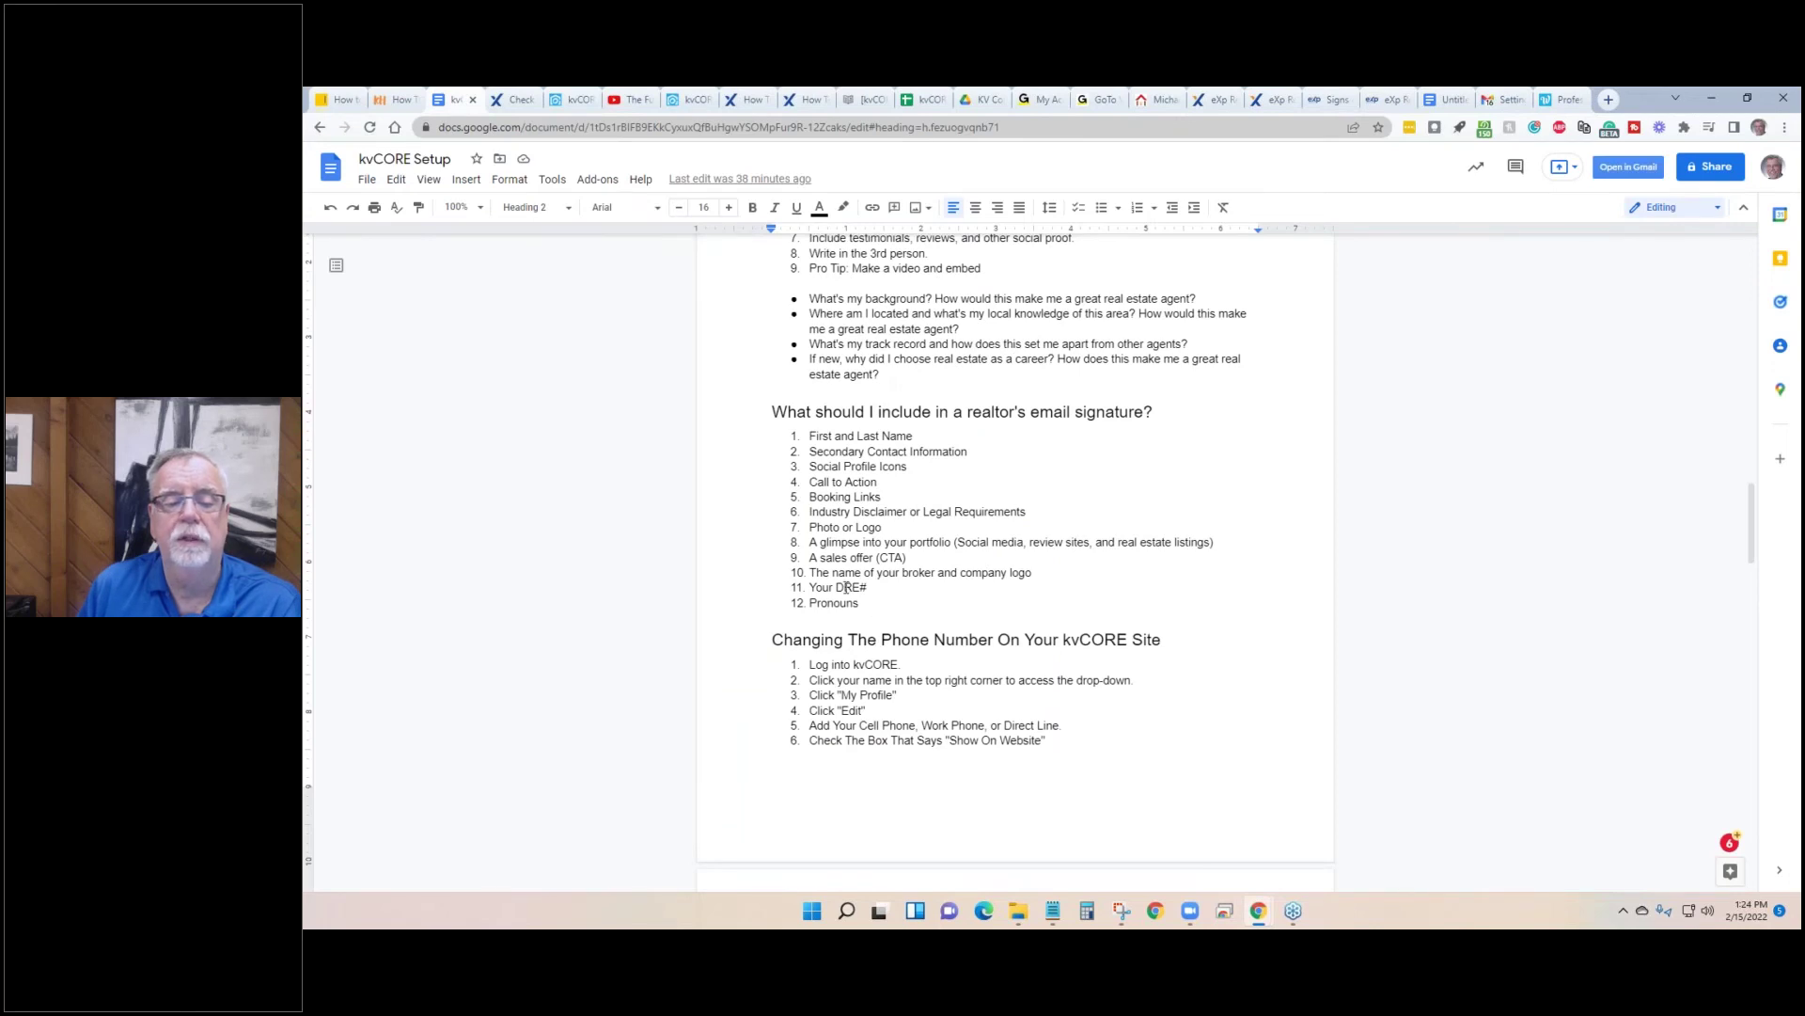
pyautogui.moveTo(863, 603); pyautogui.dragTo(759, 414)
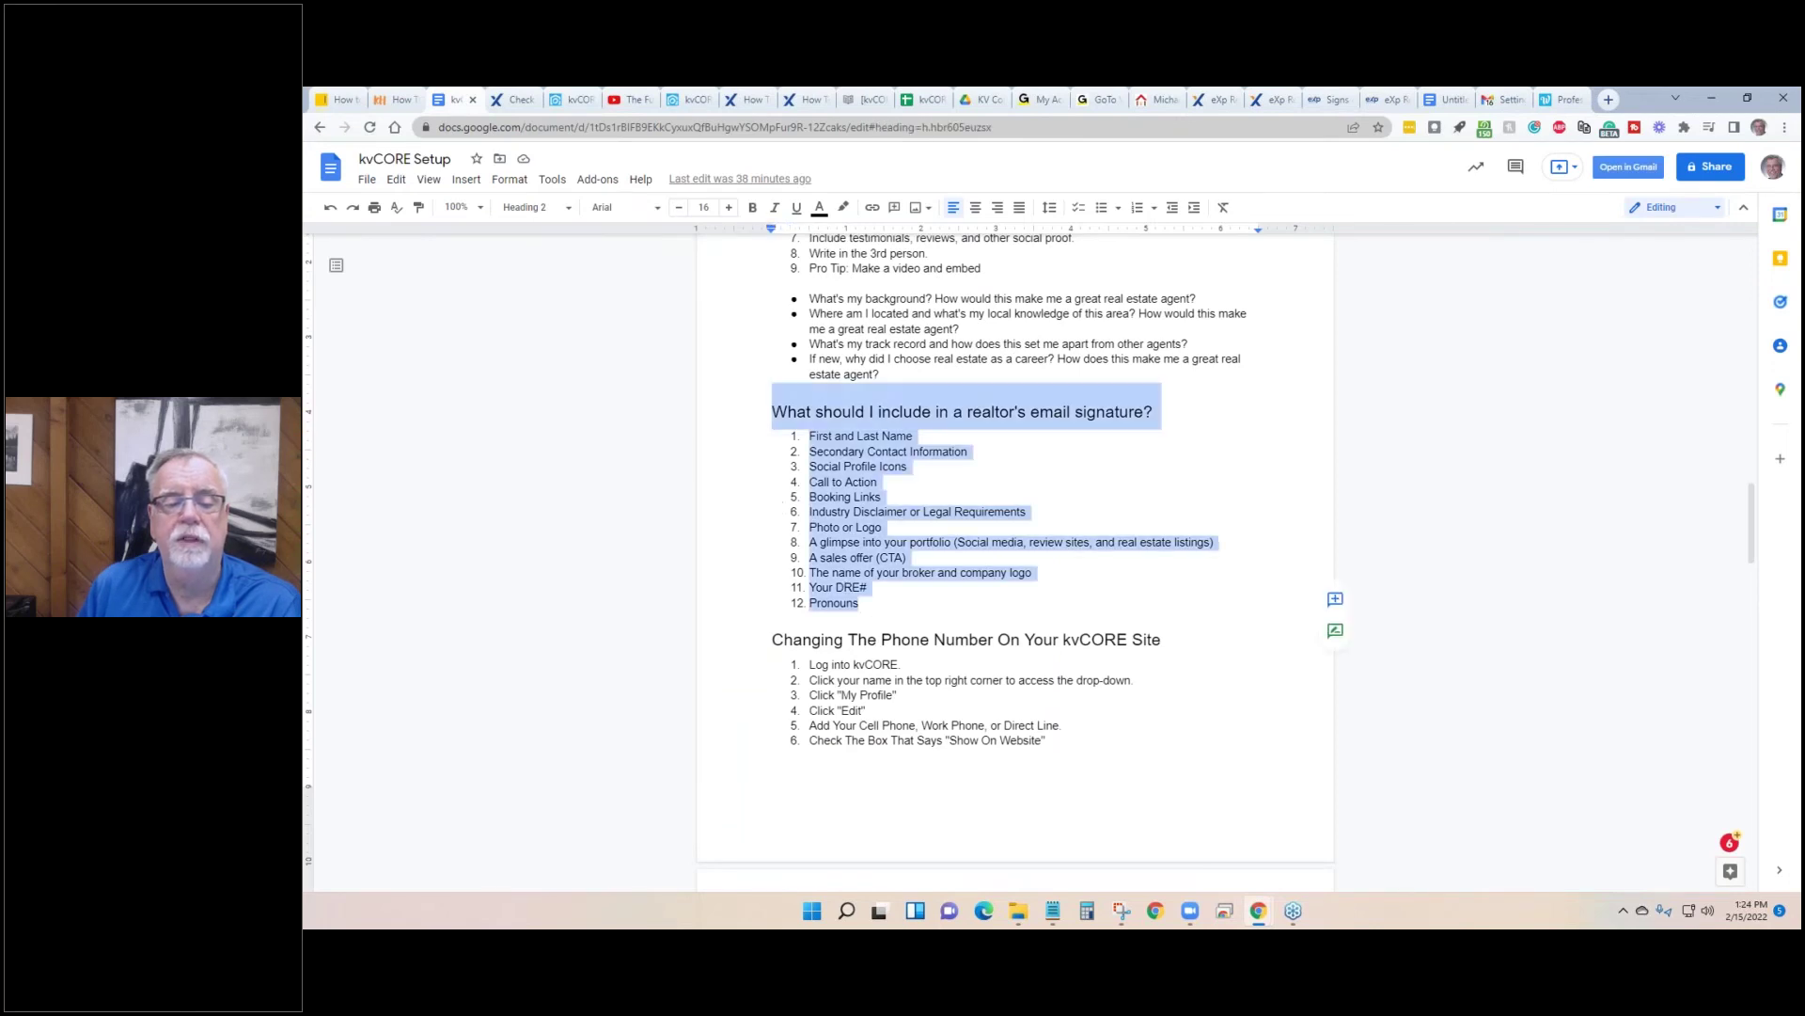
pyautogui.click(881, 618)
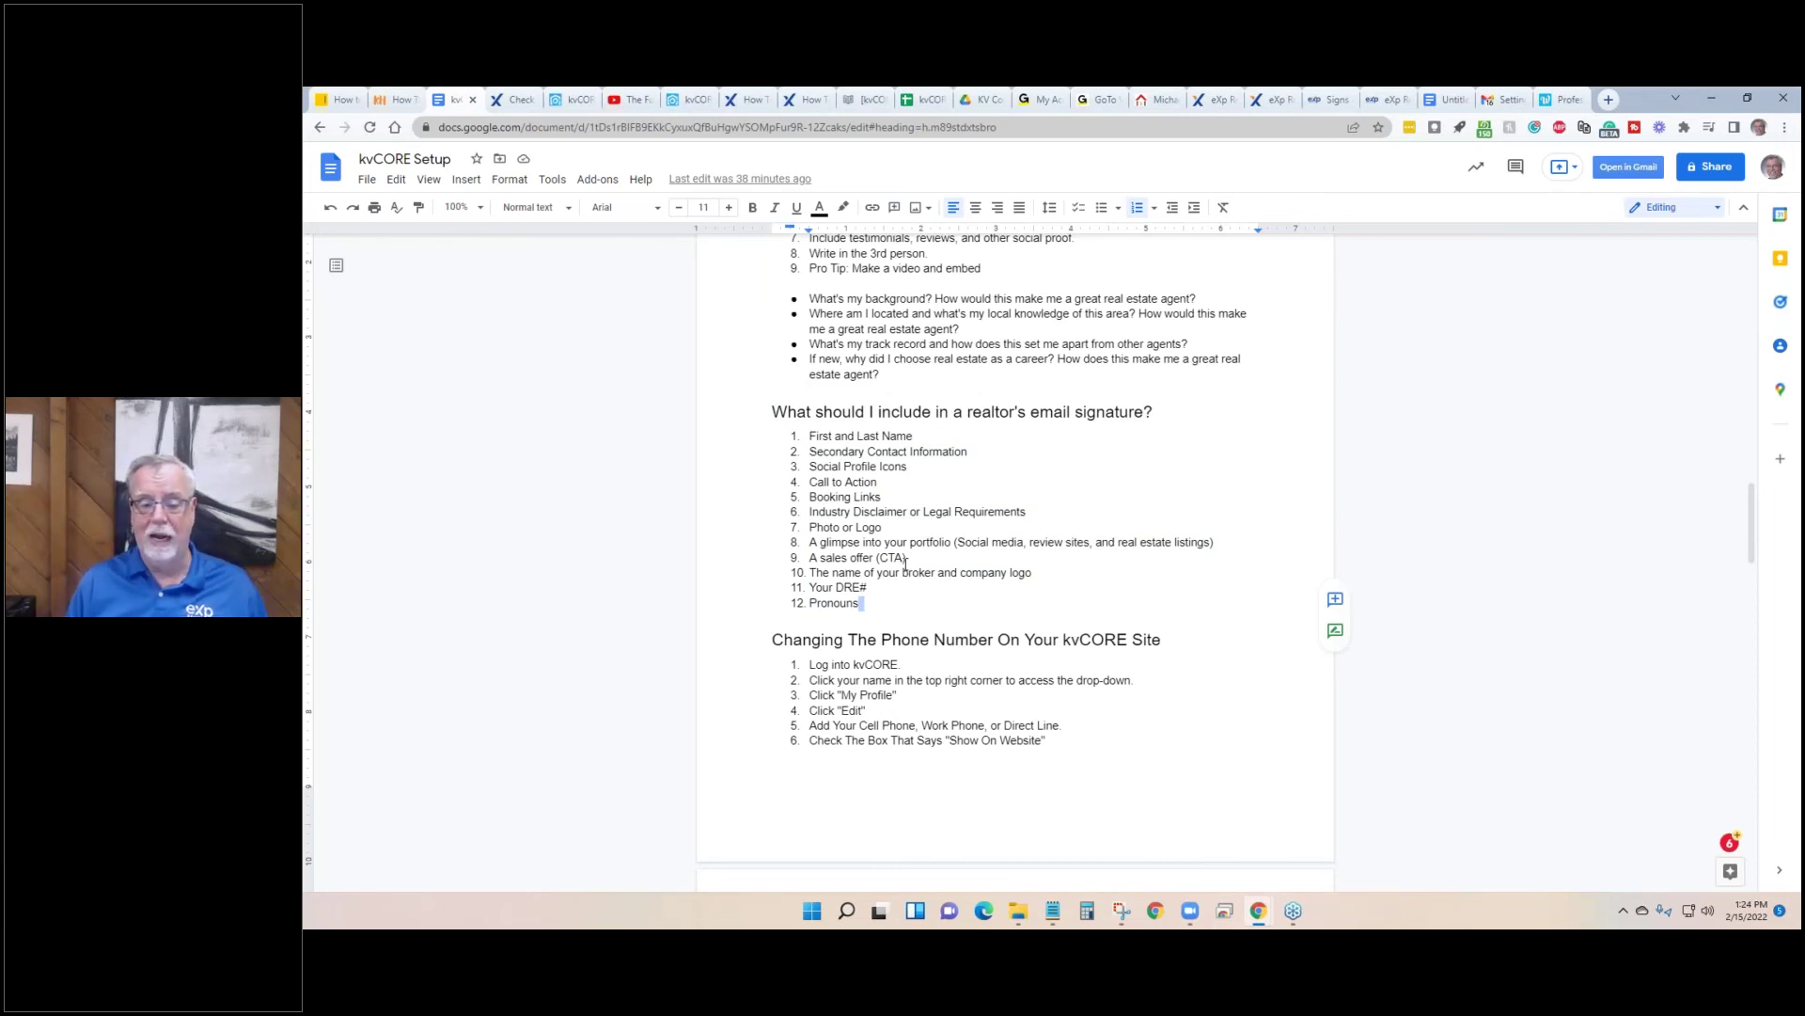
pyautogui.moveTo(902, 561); pyautogui.dragTo(884, 560)
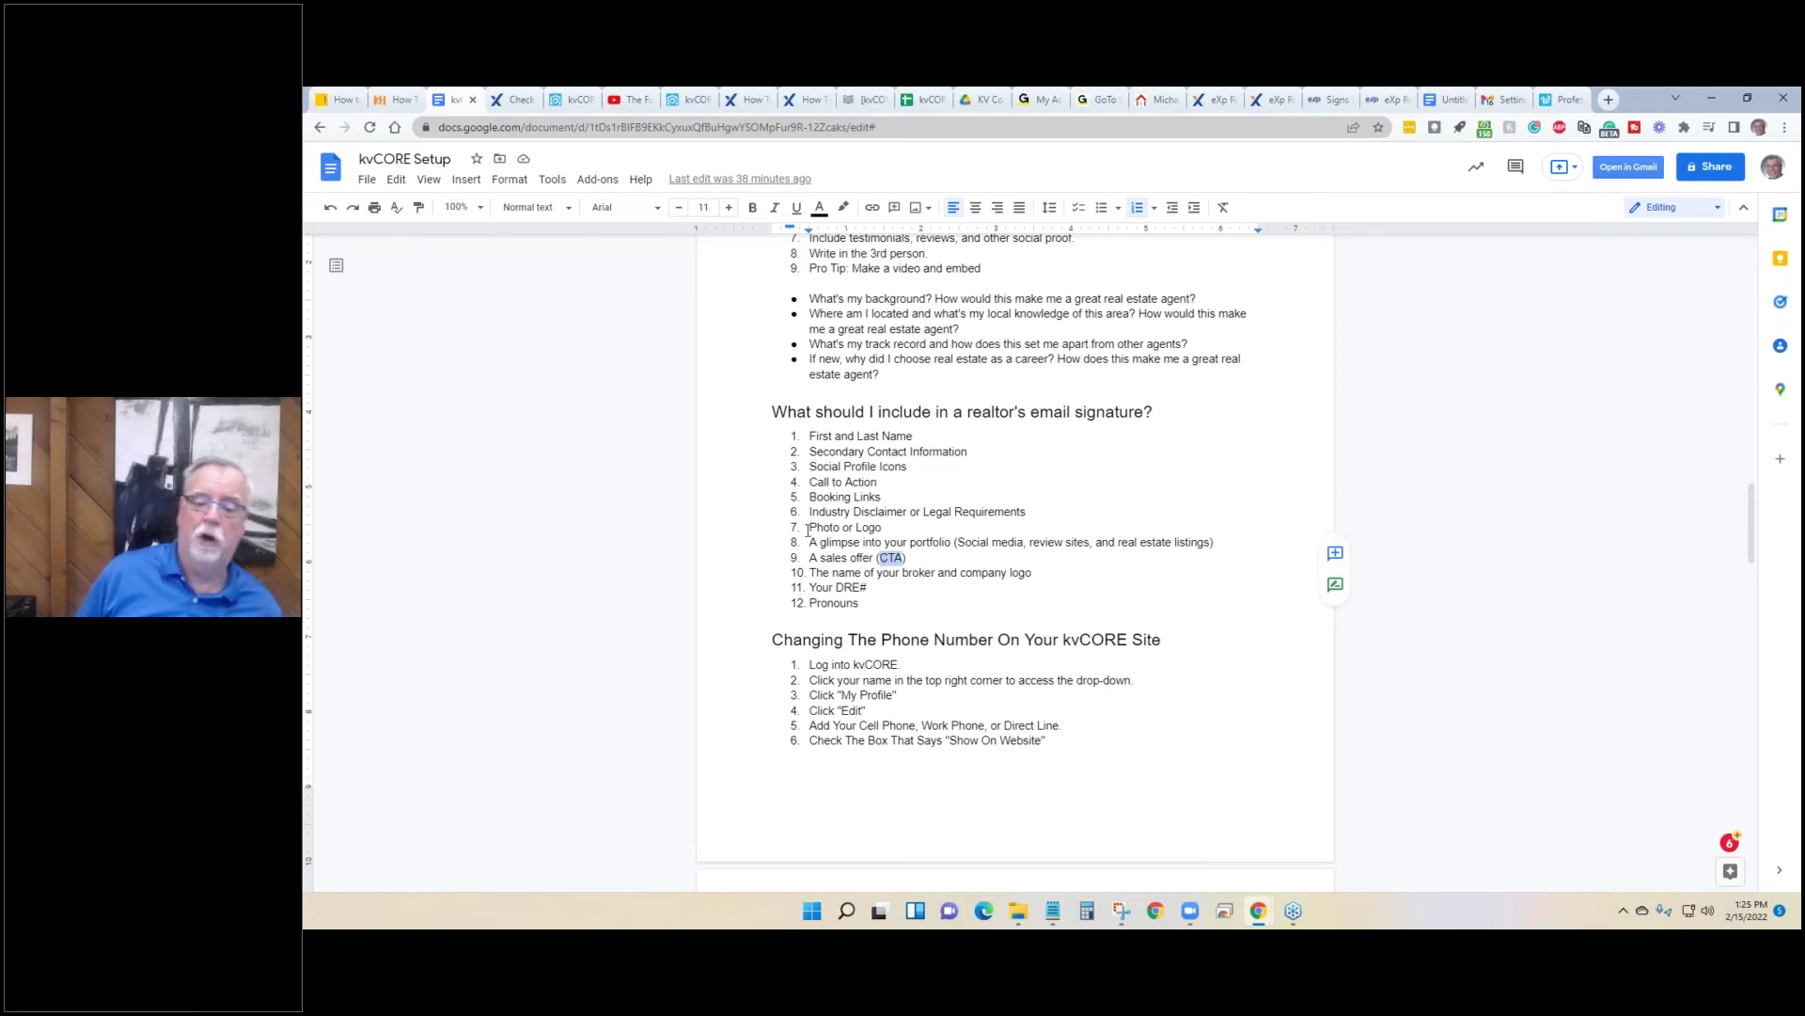
# Review the kvCORE Setup sections on changing the site's phone number and downloading the mobile application.
pyautogui.scroll(-3, 929, 493)
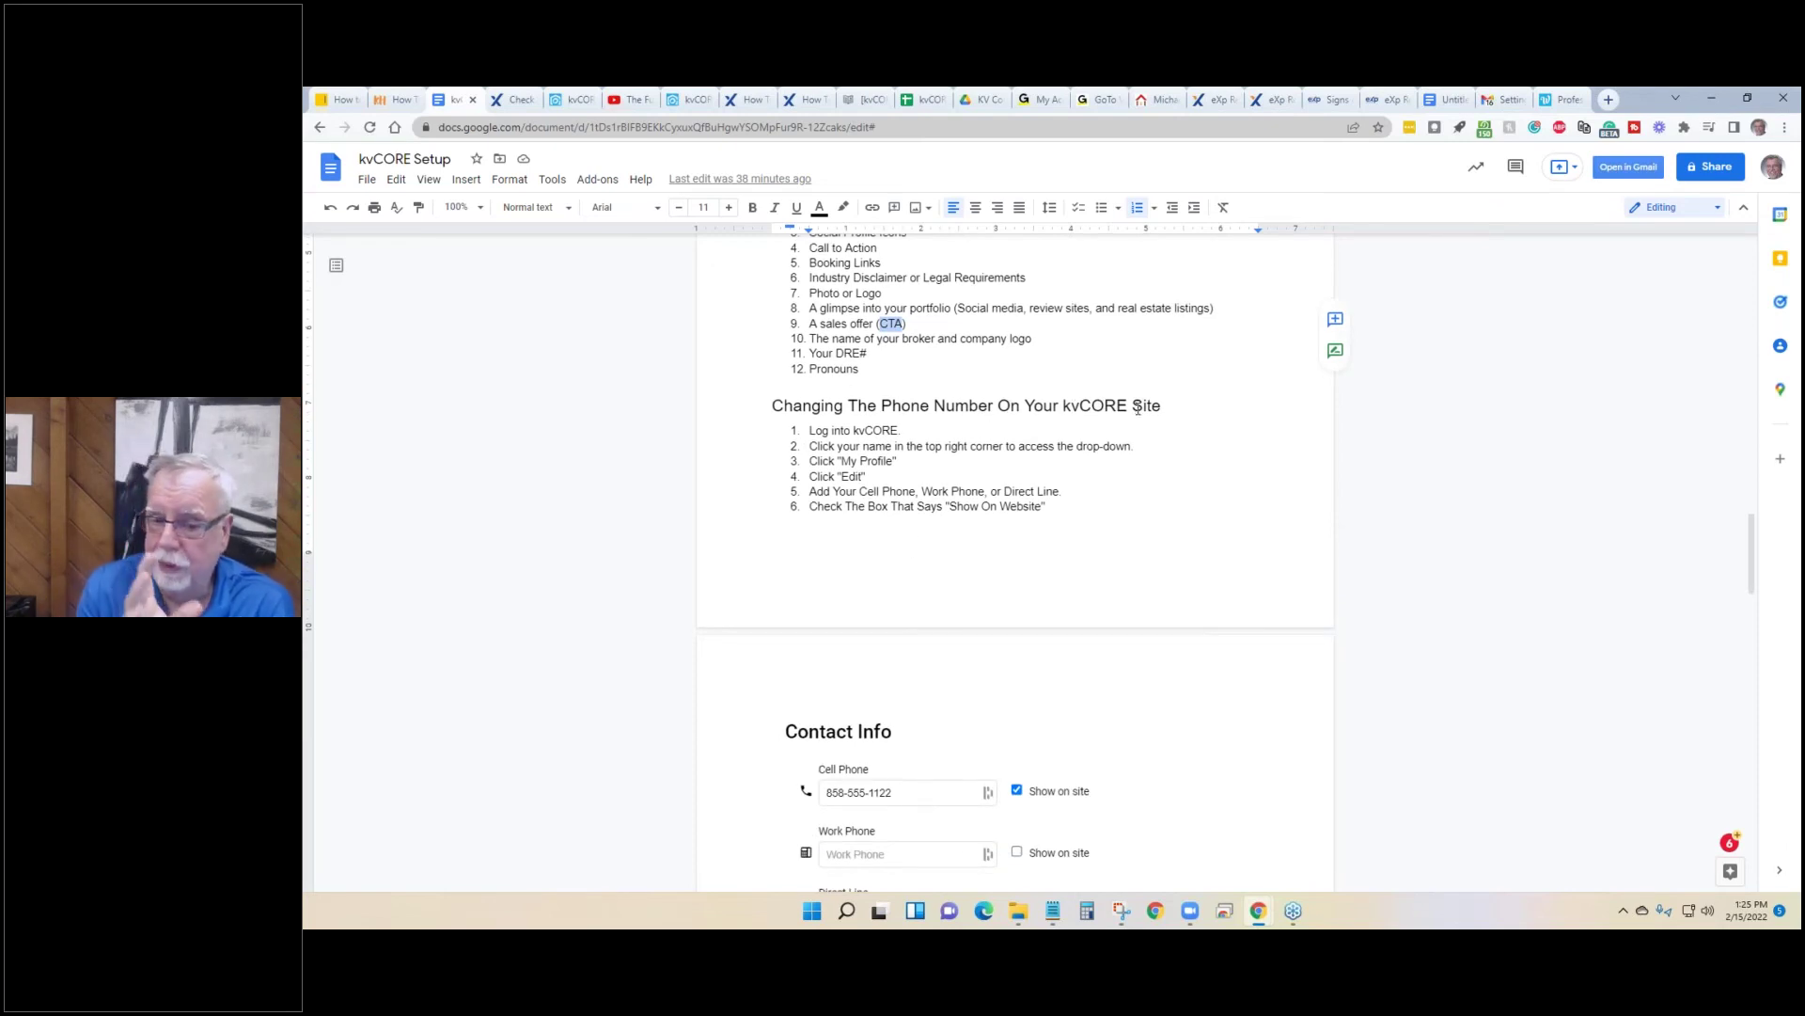
pyautogui.scroll(-2, 1101, 470)
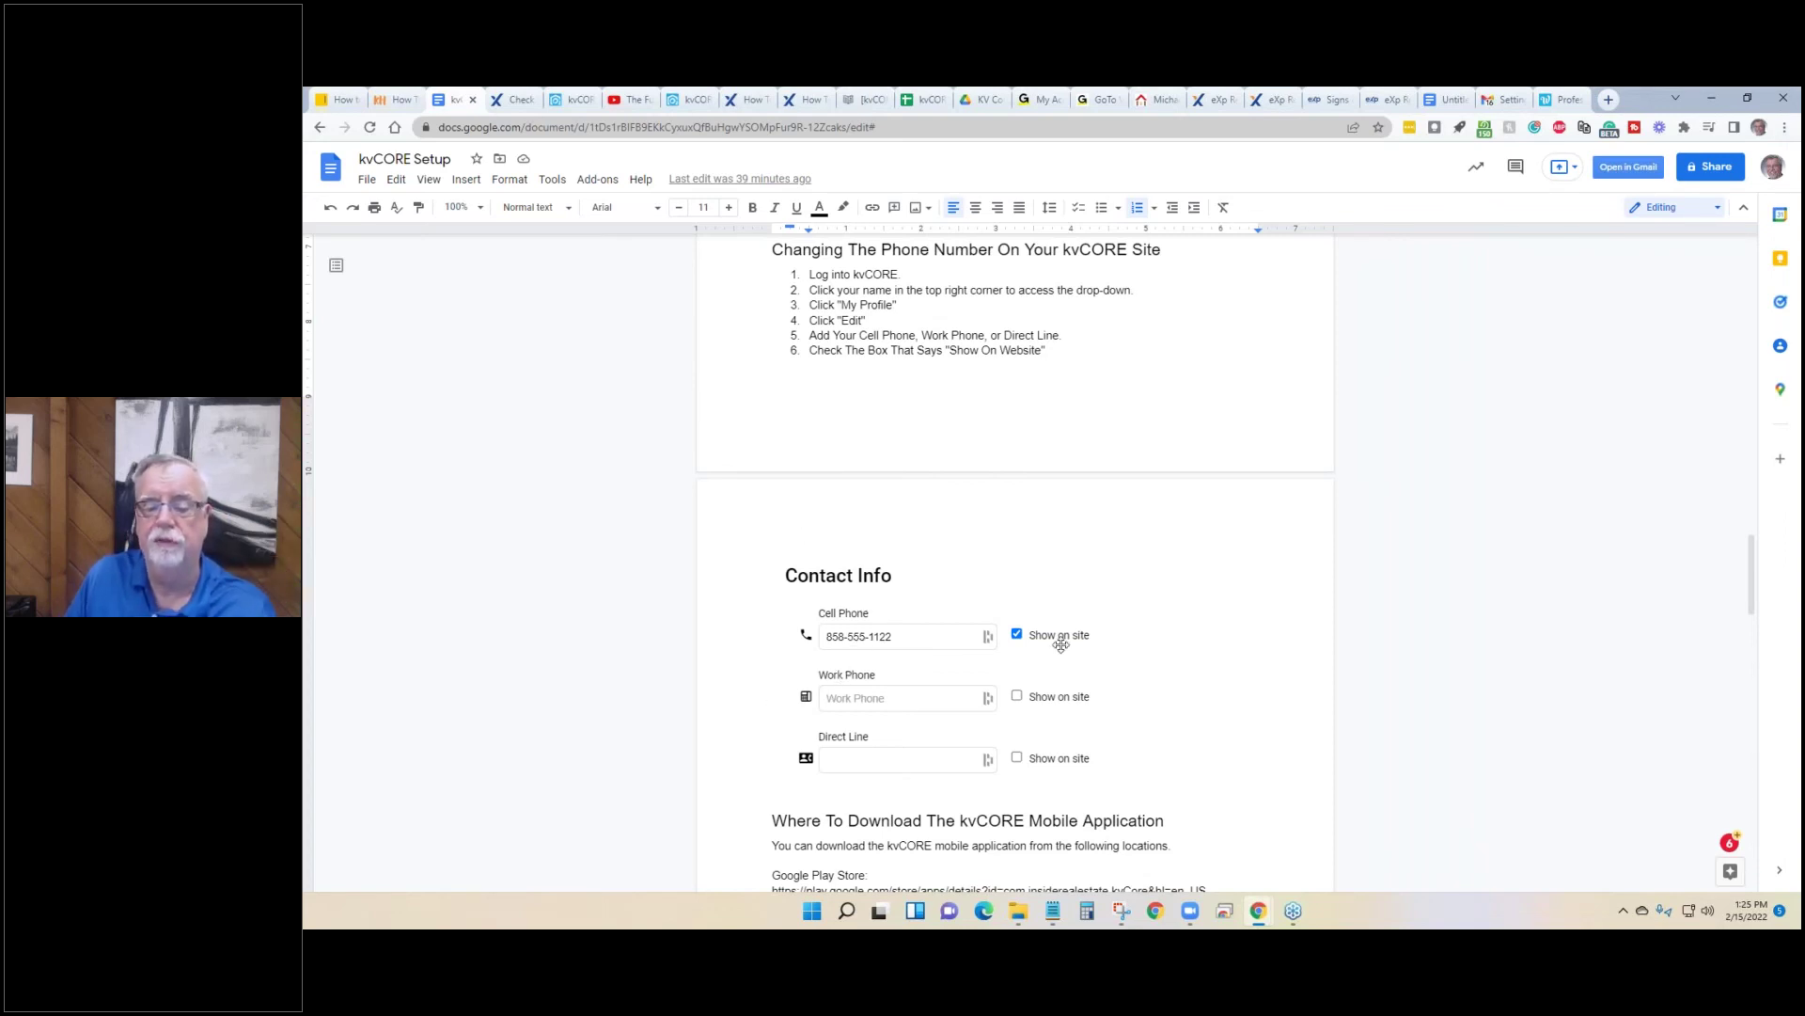
pyautogui.scroll(-3, 1061, 639)
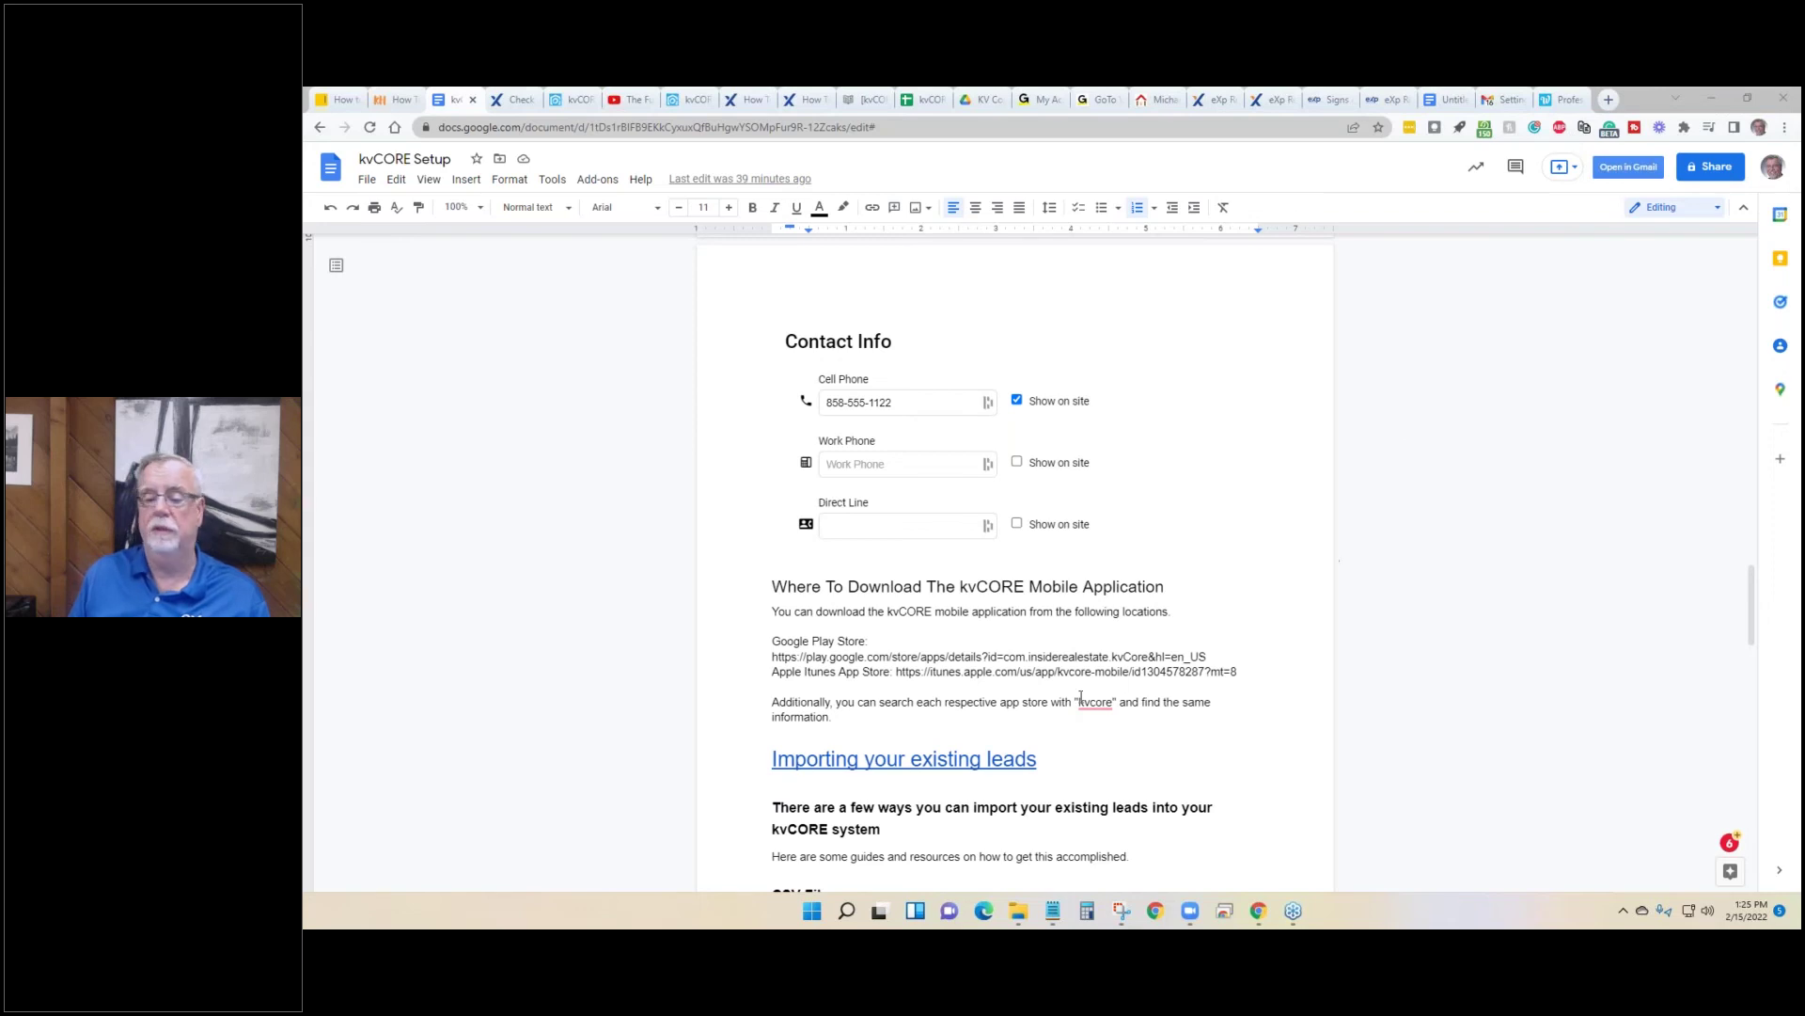
pyautogui.scroll(-3, 1080, 697)
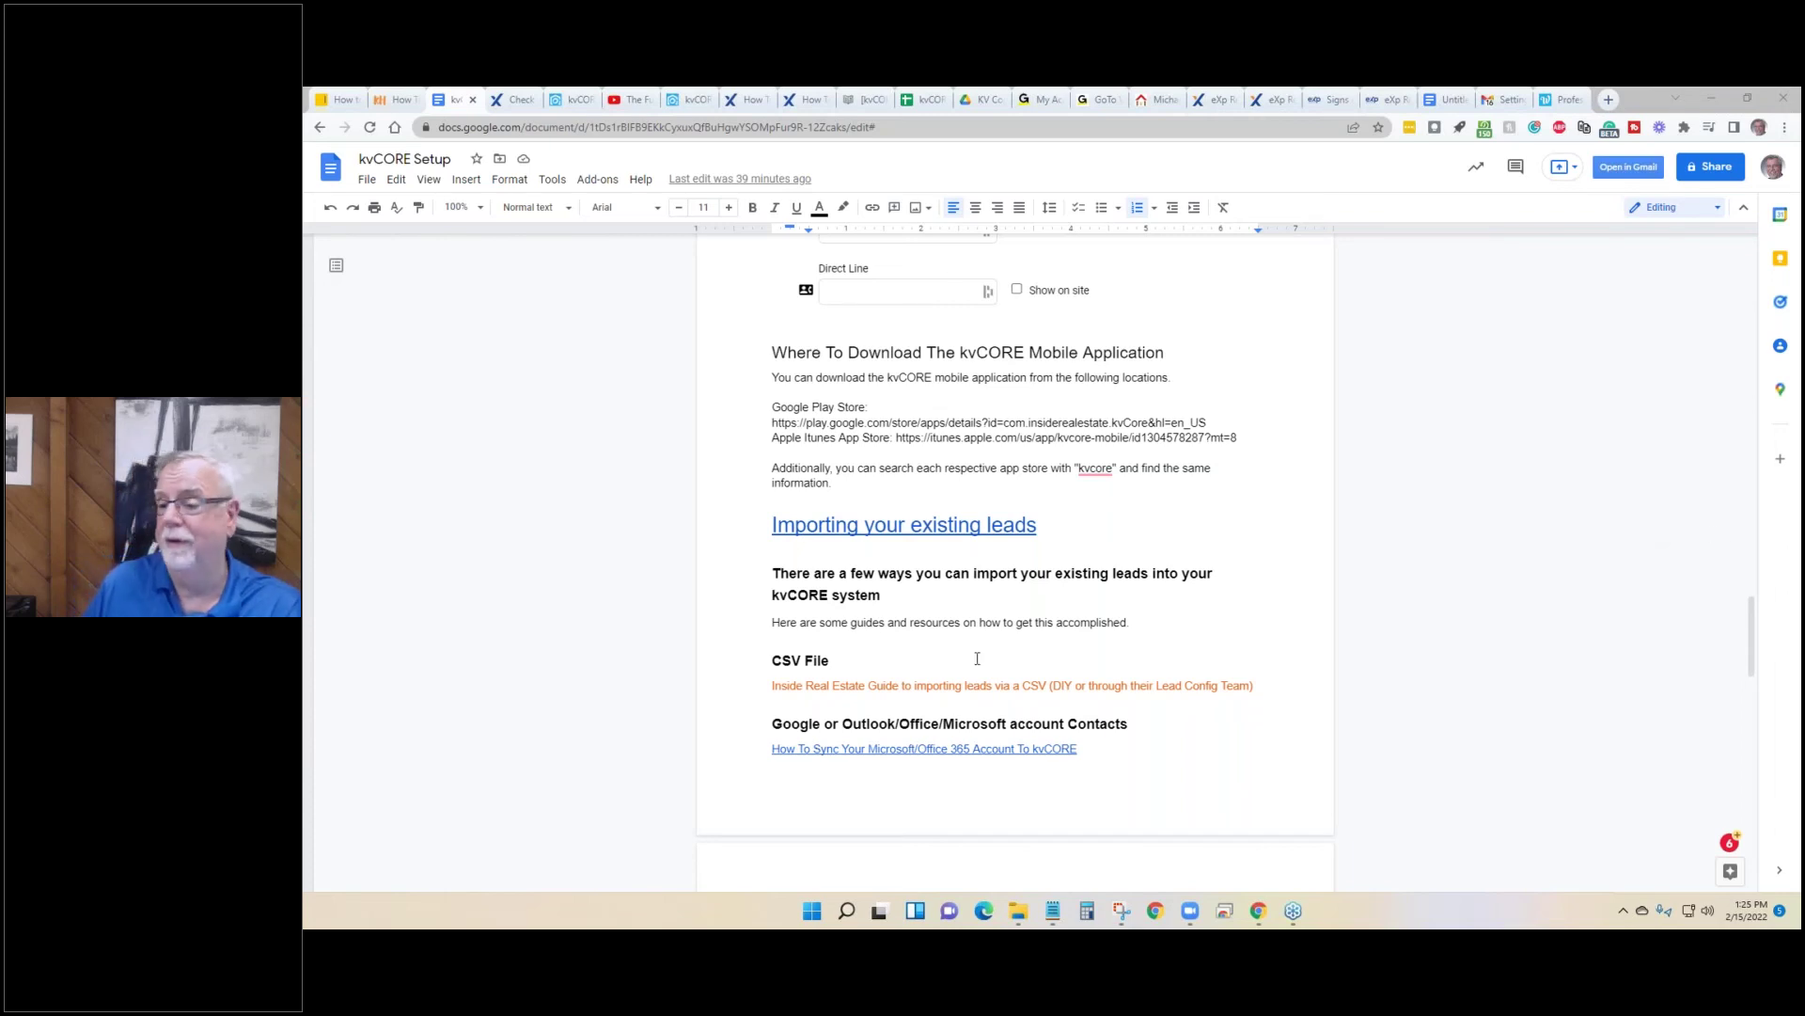
# Look through the sections on importing existing leads, adding a DRE# to the website and the education resource guide.
pyautogui.scroll(1, 965, 664)
pyautogui.click(948, 603)
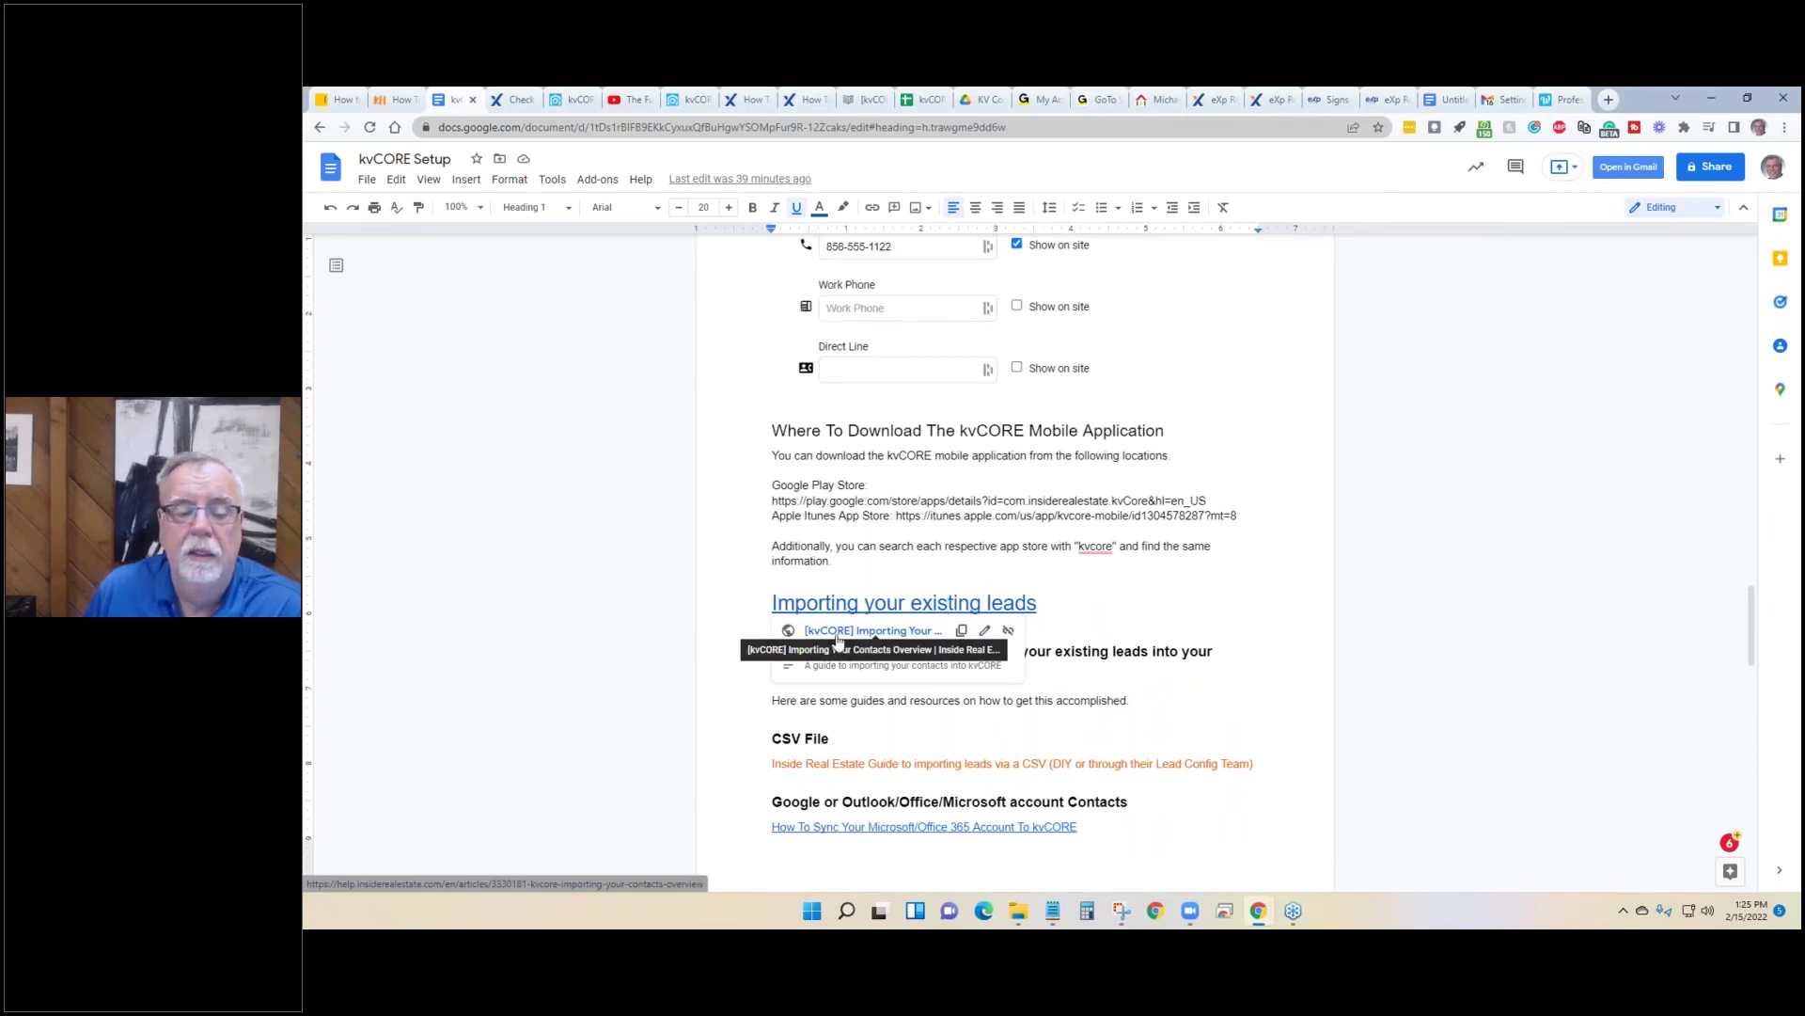
pyautogui.click(745, 644)
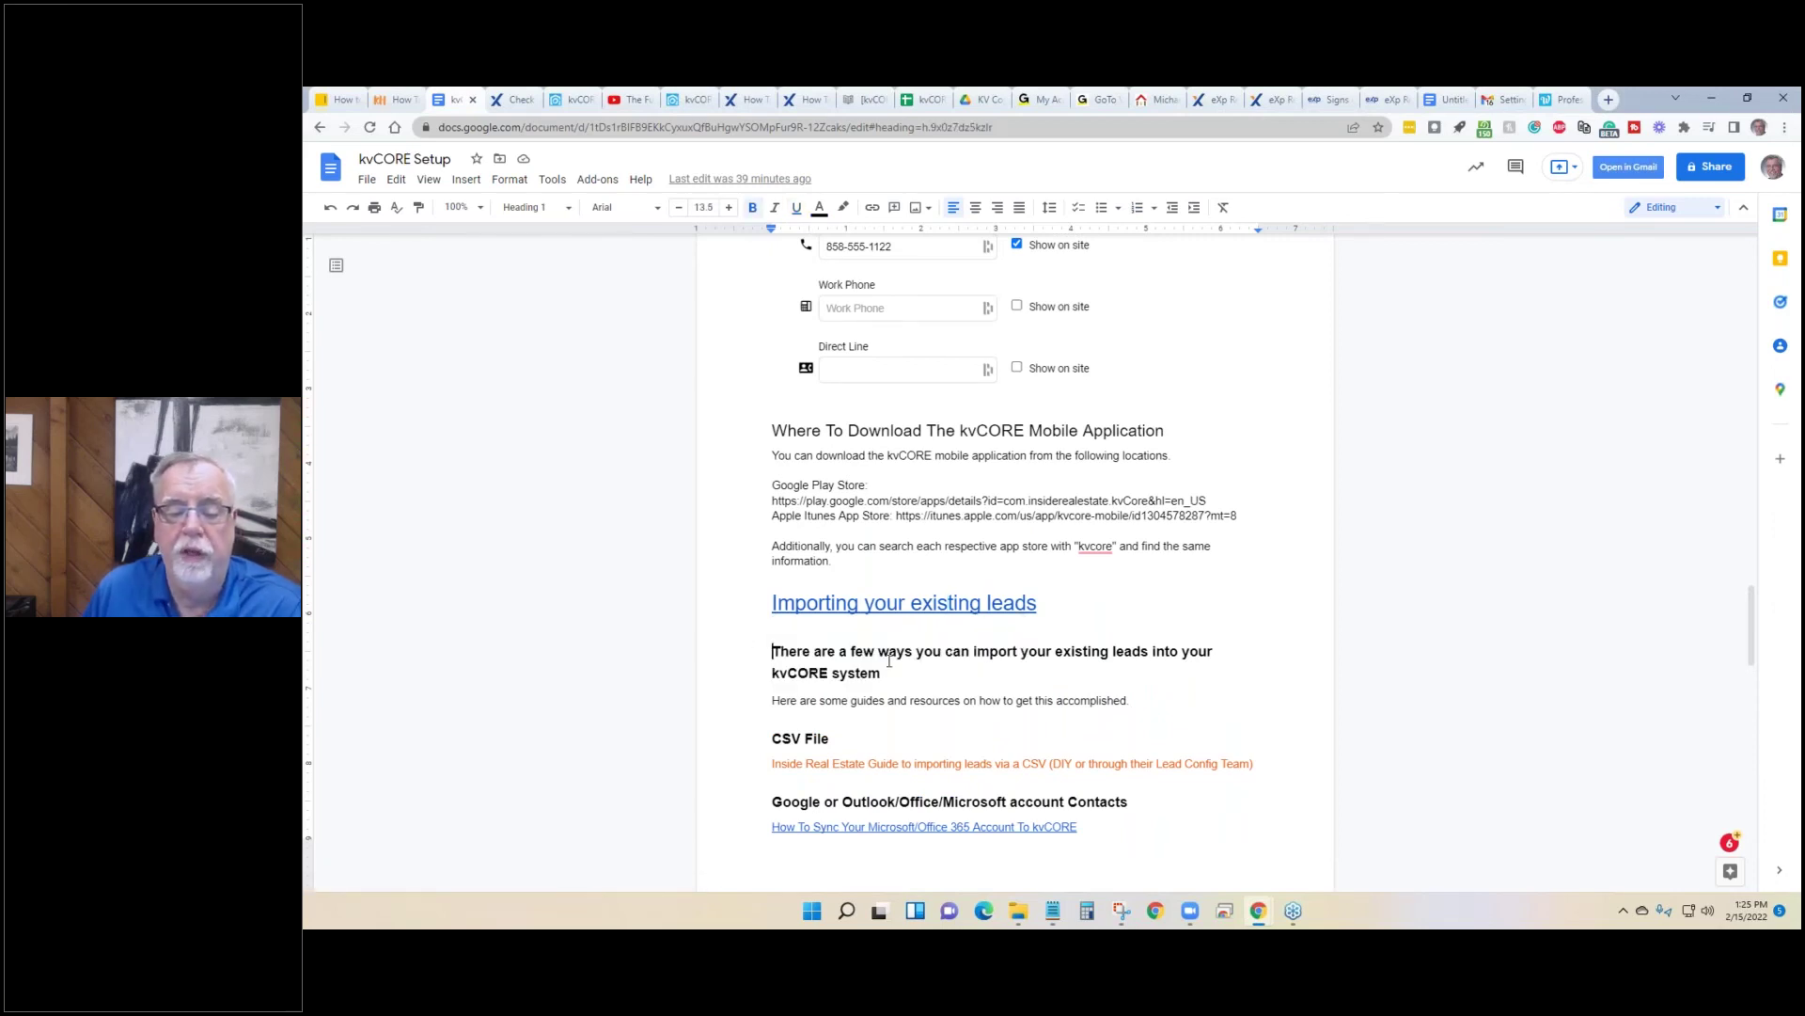
pyautogui.scroll(-8, 889, 675)
pyautogui.scroll(-6, 889, 676)
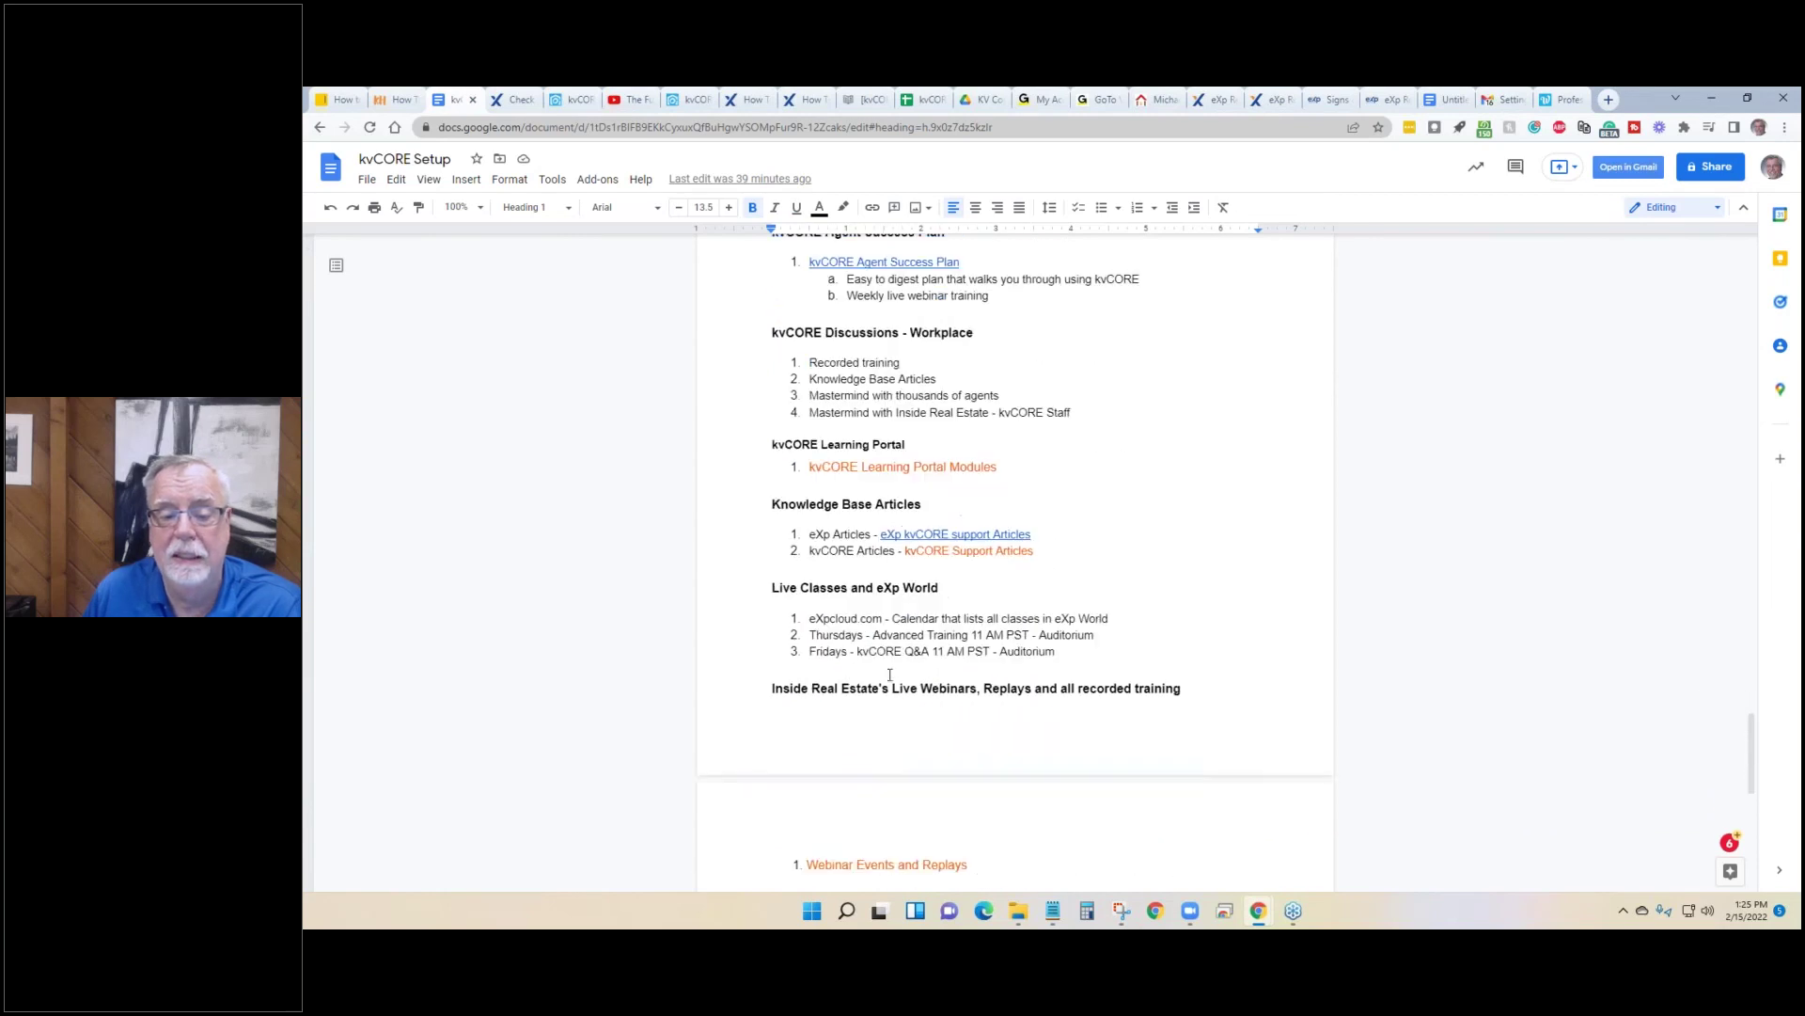
pyautogui.scroll(3, 894, 685)
pyautogui.scroll(9, 833, 572)
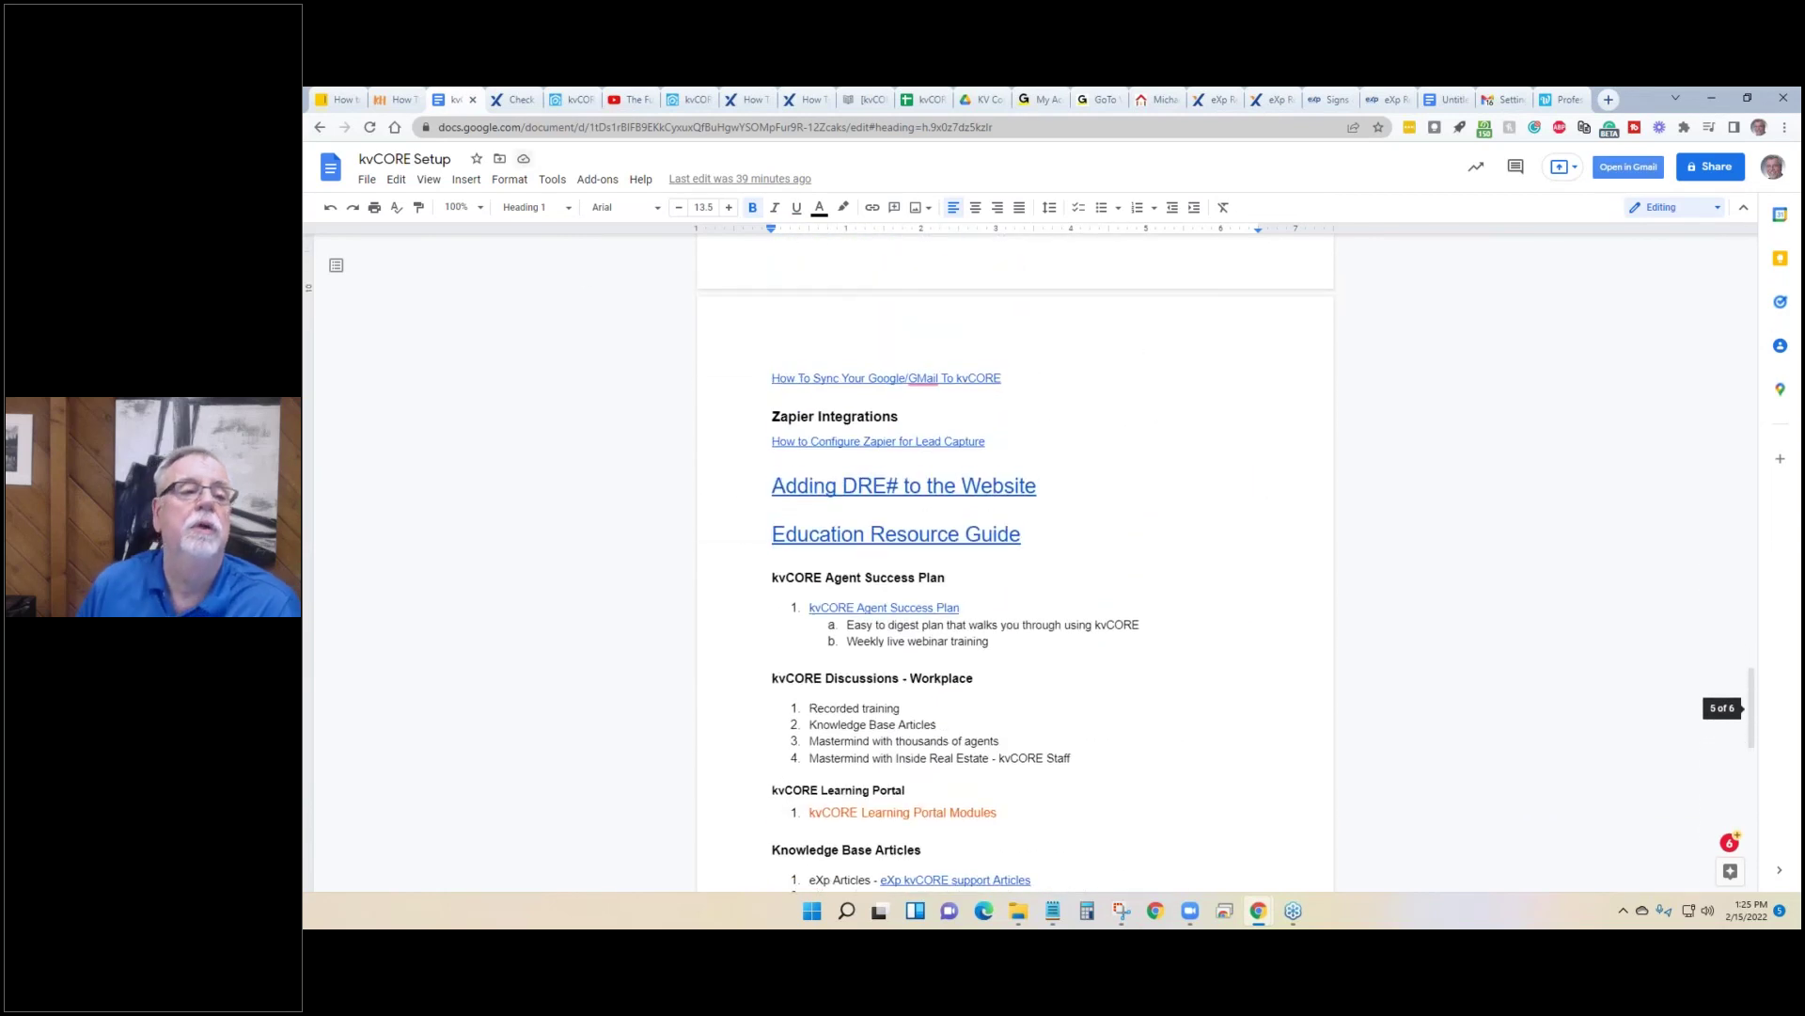
pyautogui.scroll(4, 789, 451)
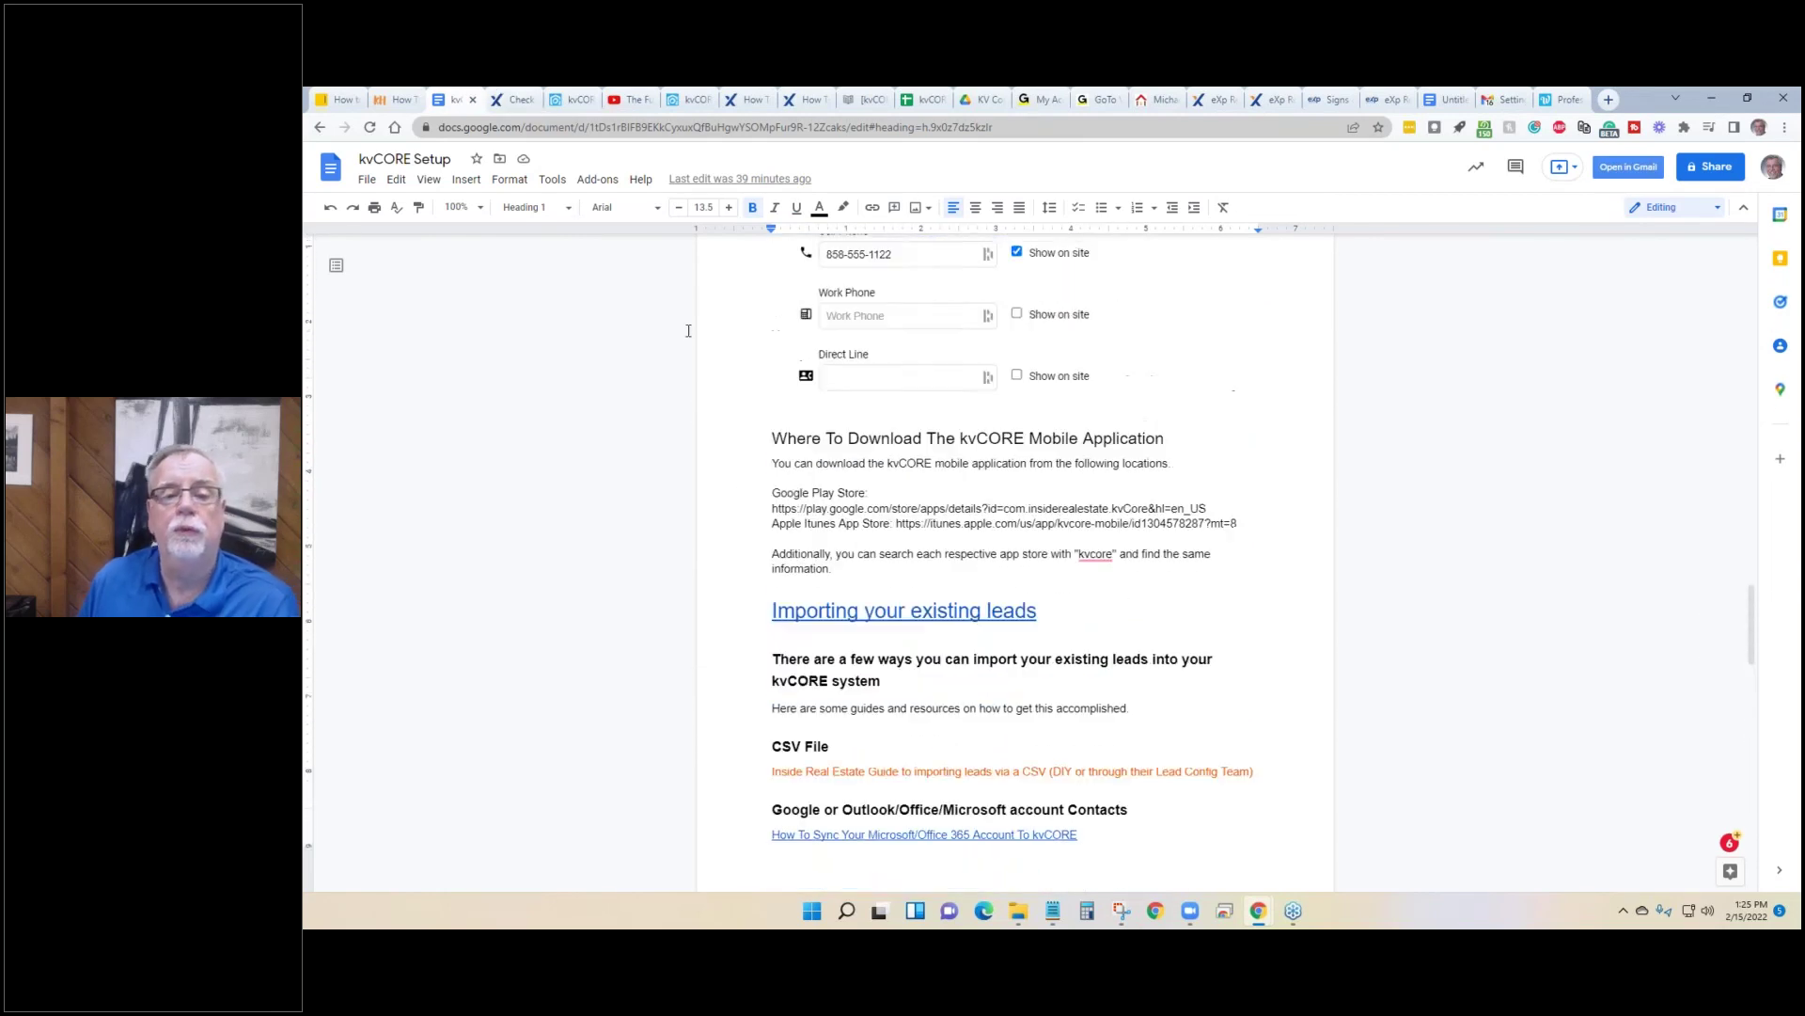
# Switch to kvCORE and go to its dashboard.
pyautogui.click(572, 103)
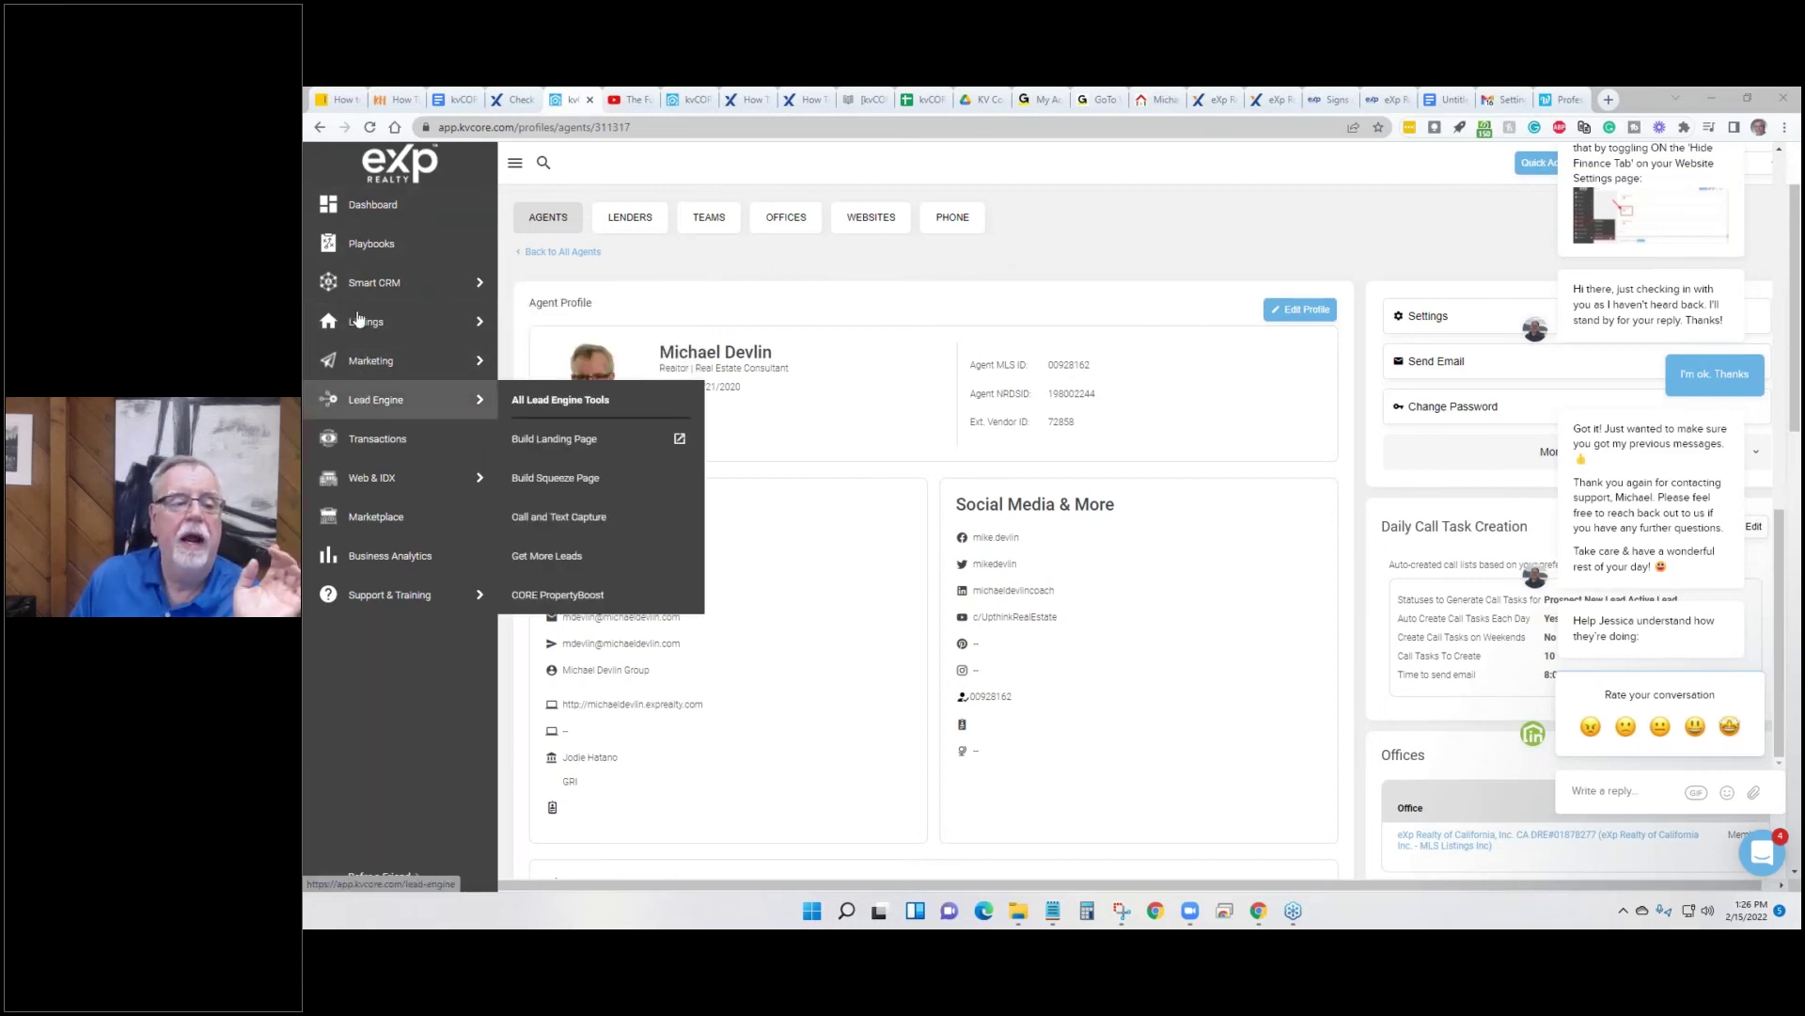
pyautogui.moveTo(357, 287)
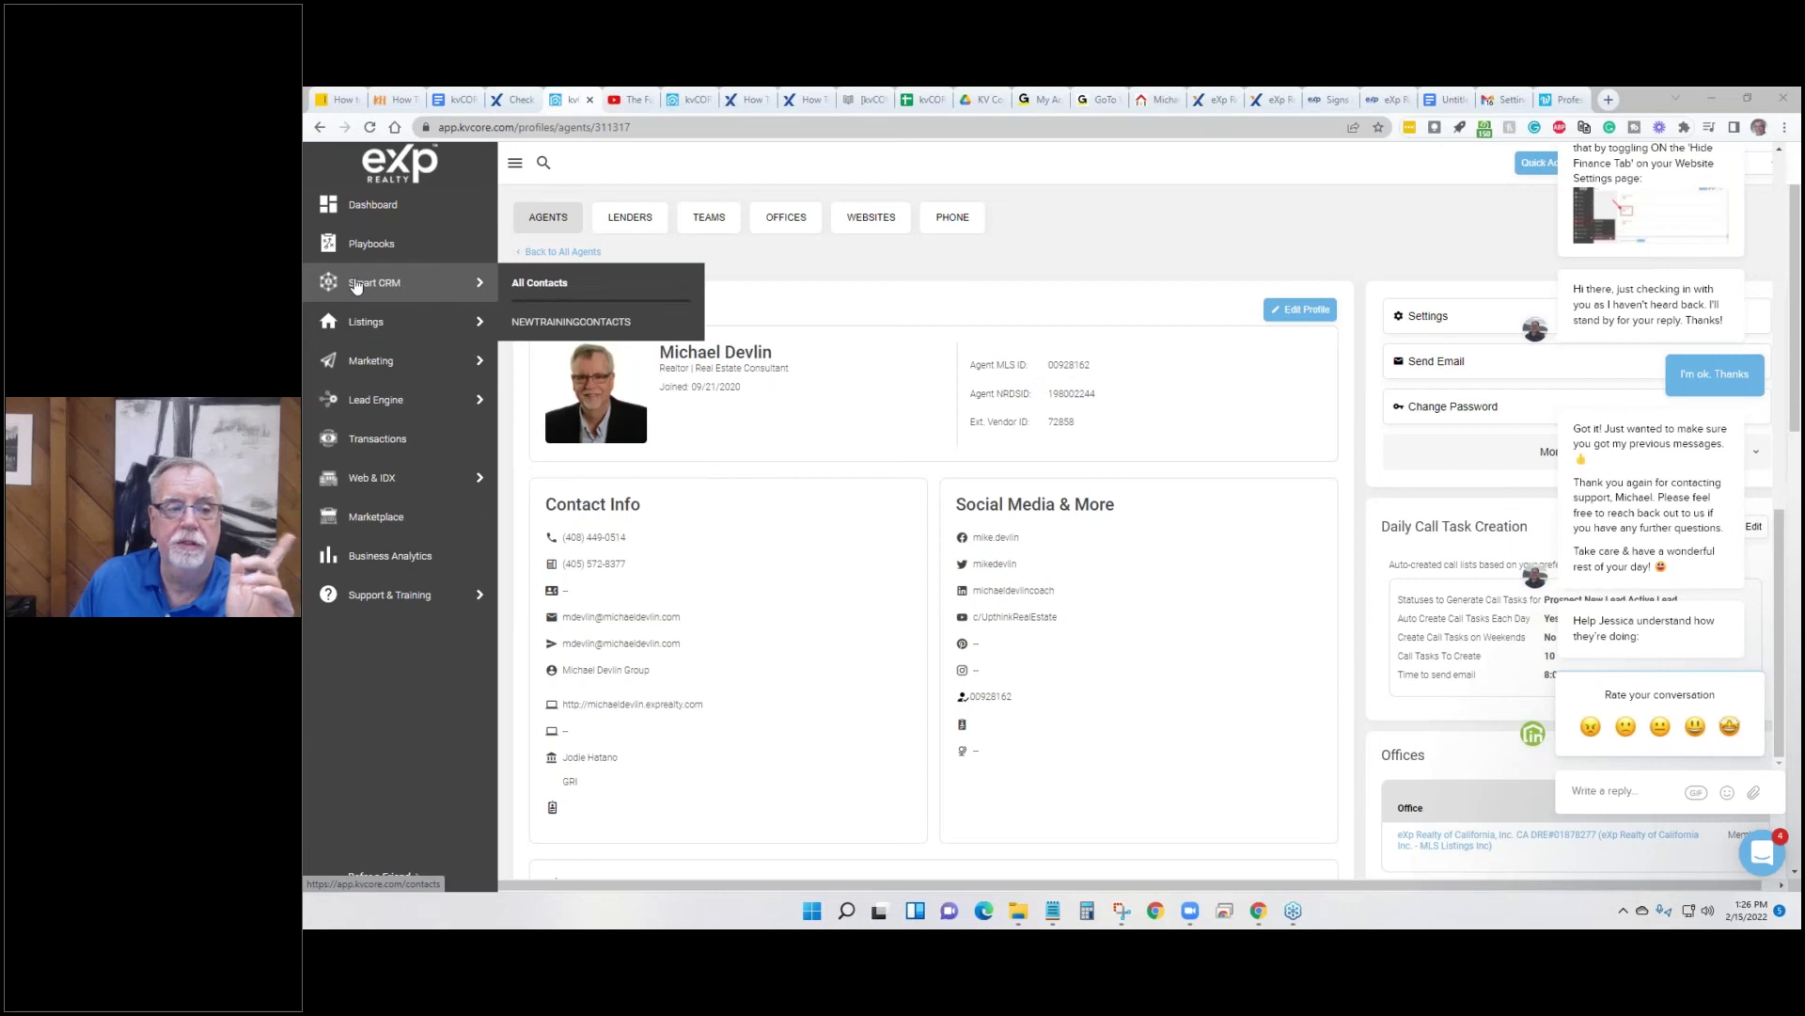
pyautogui.click(388, 207)
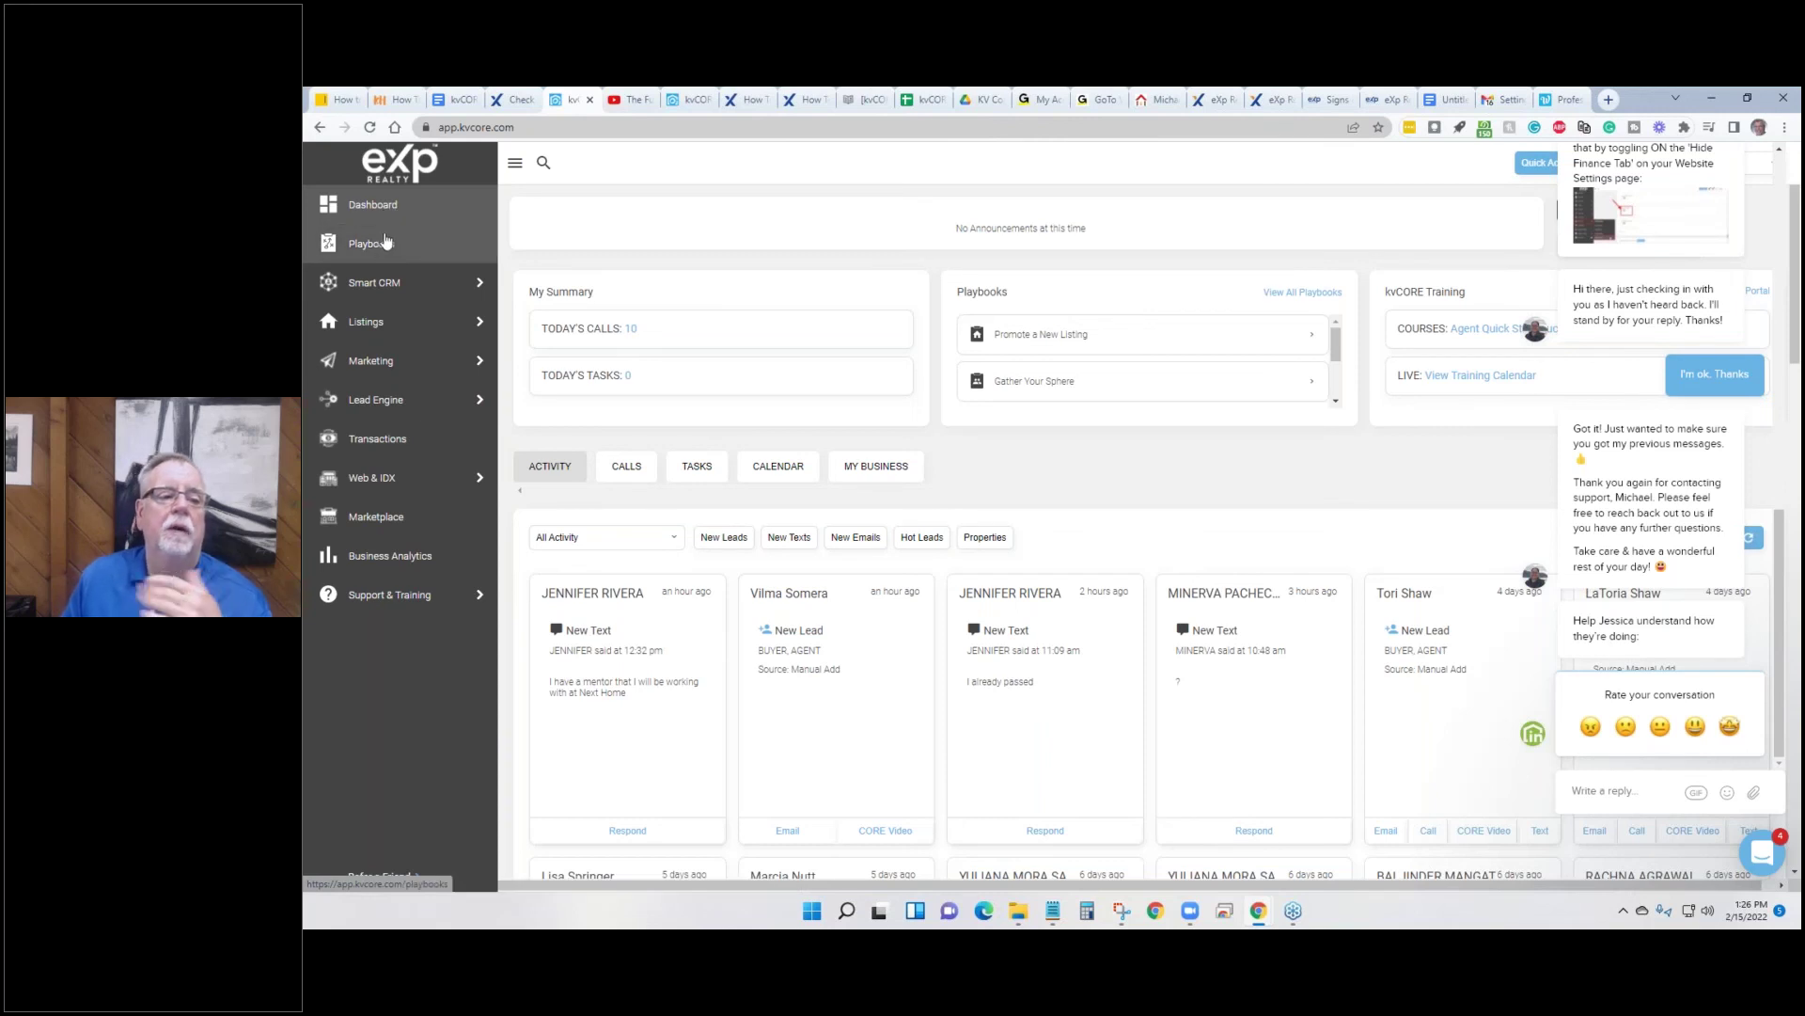
# Show all contacts in the Smart CRM and dismiss the support chat covering the page.
pyautogui.moveTo(385, 283)
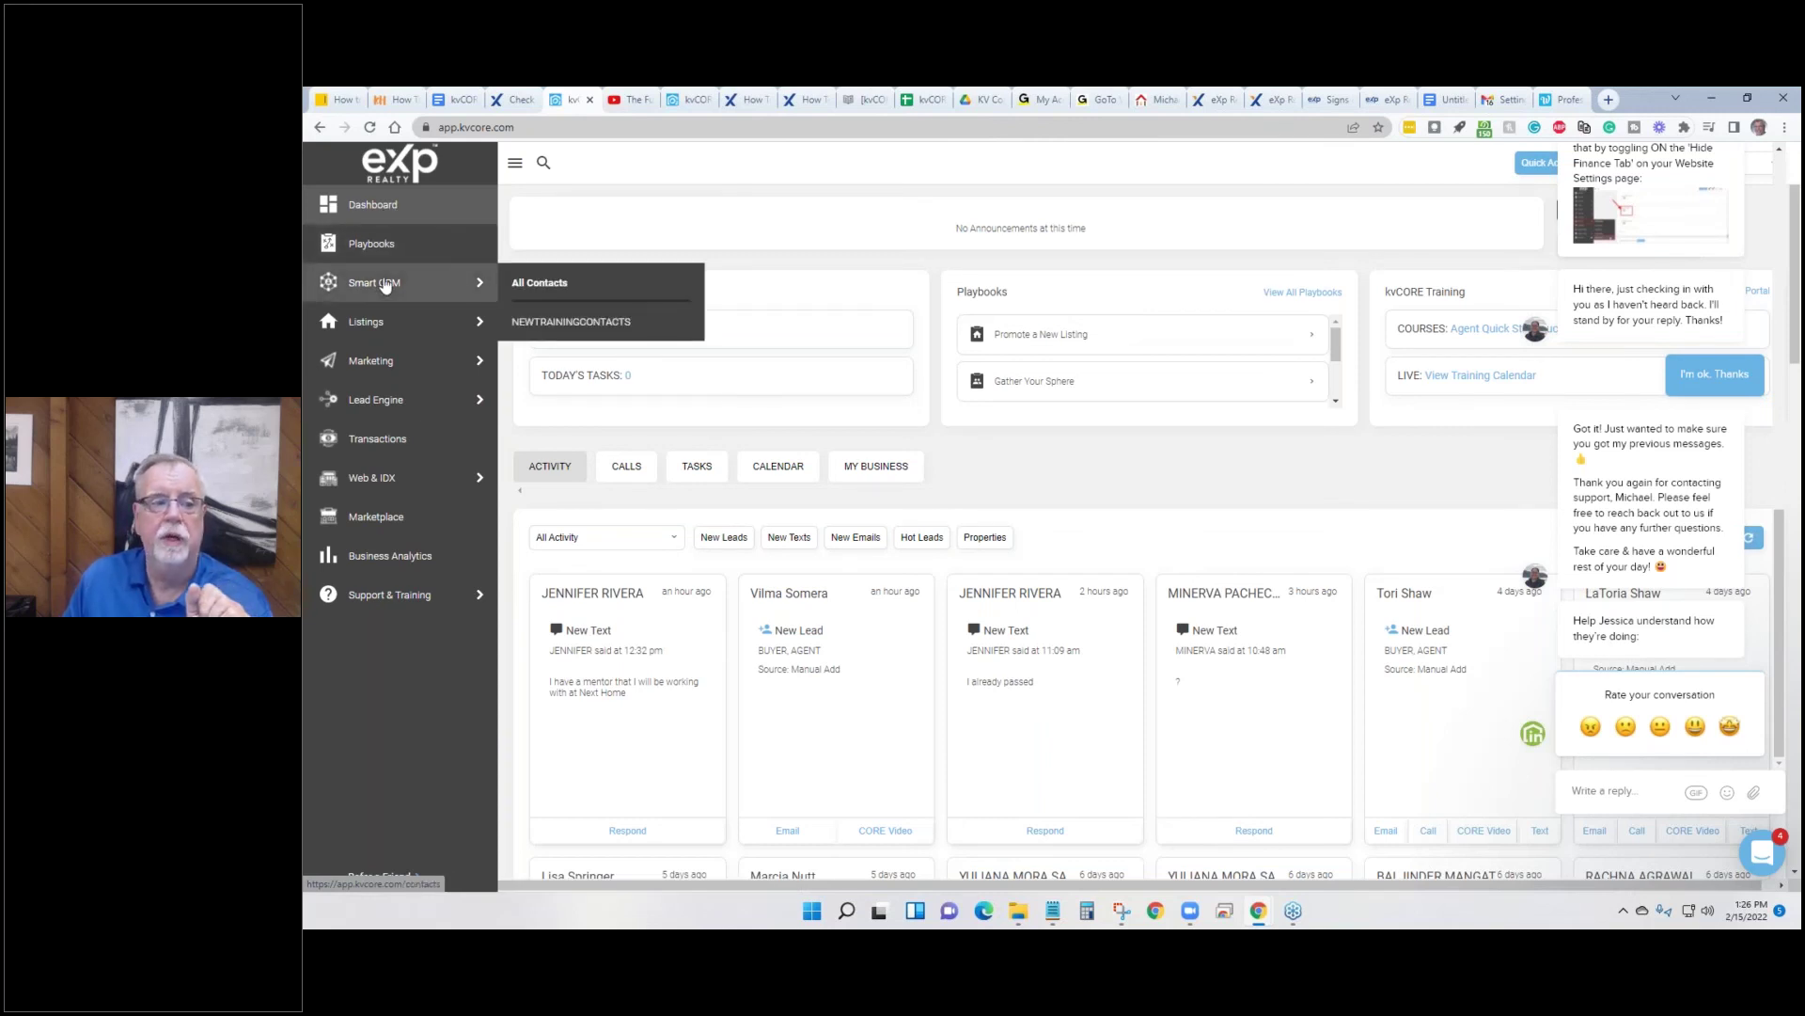
pyautogui.click(560, 288)
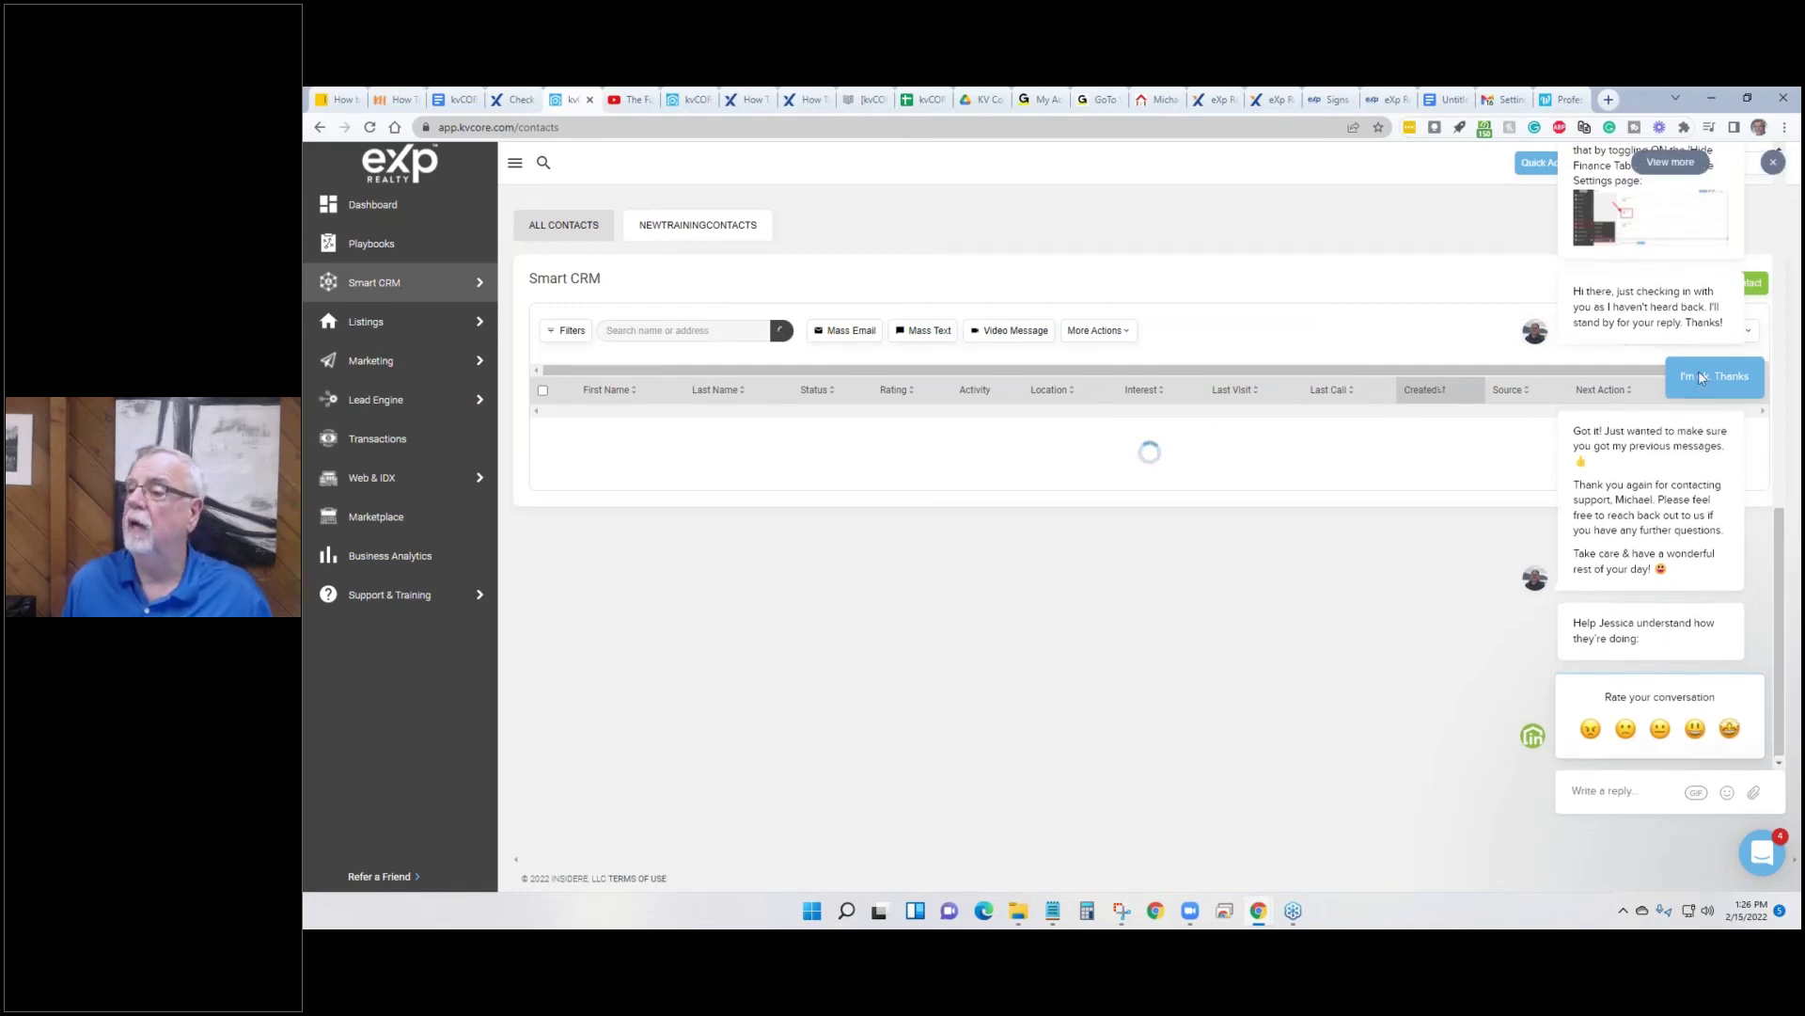
pyautogui.scroll(10, 1660, 564)
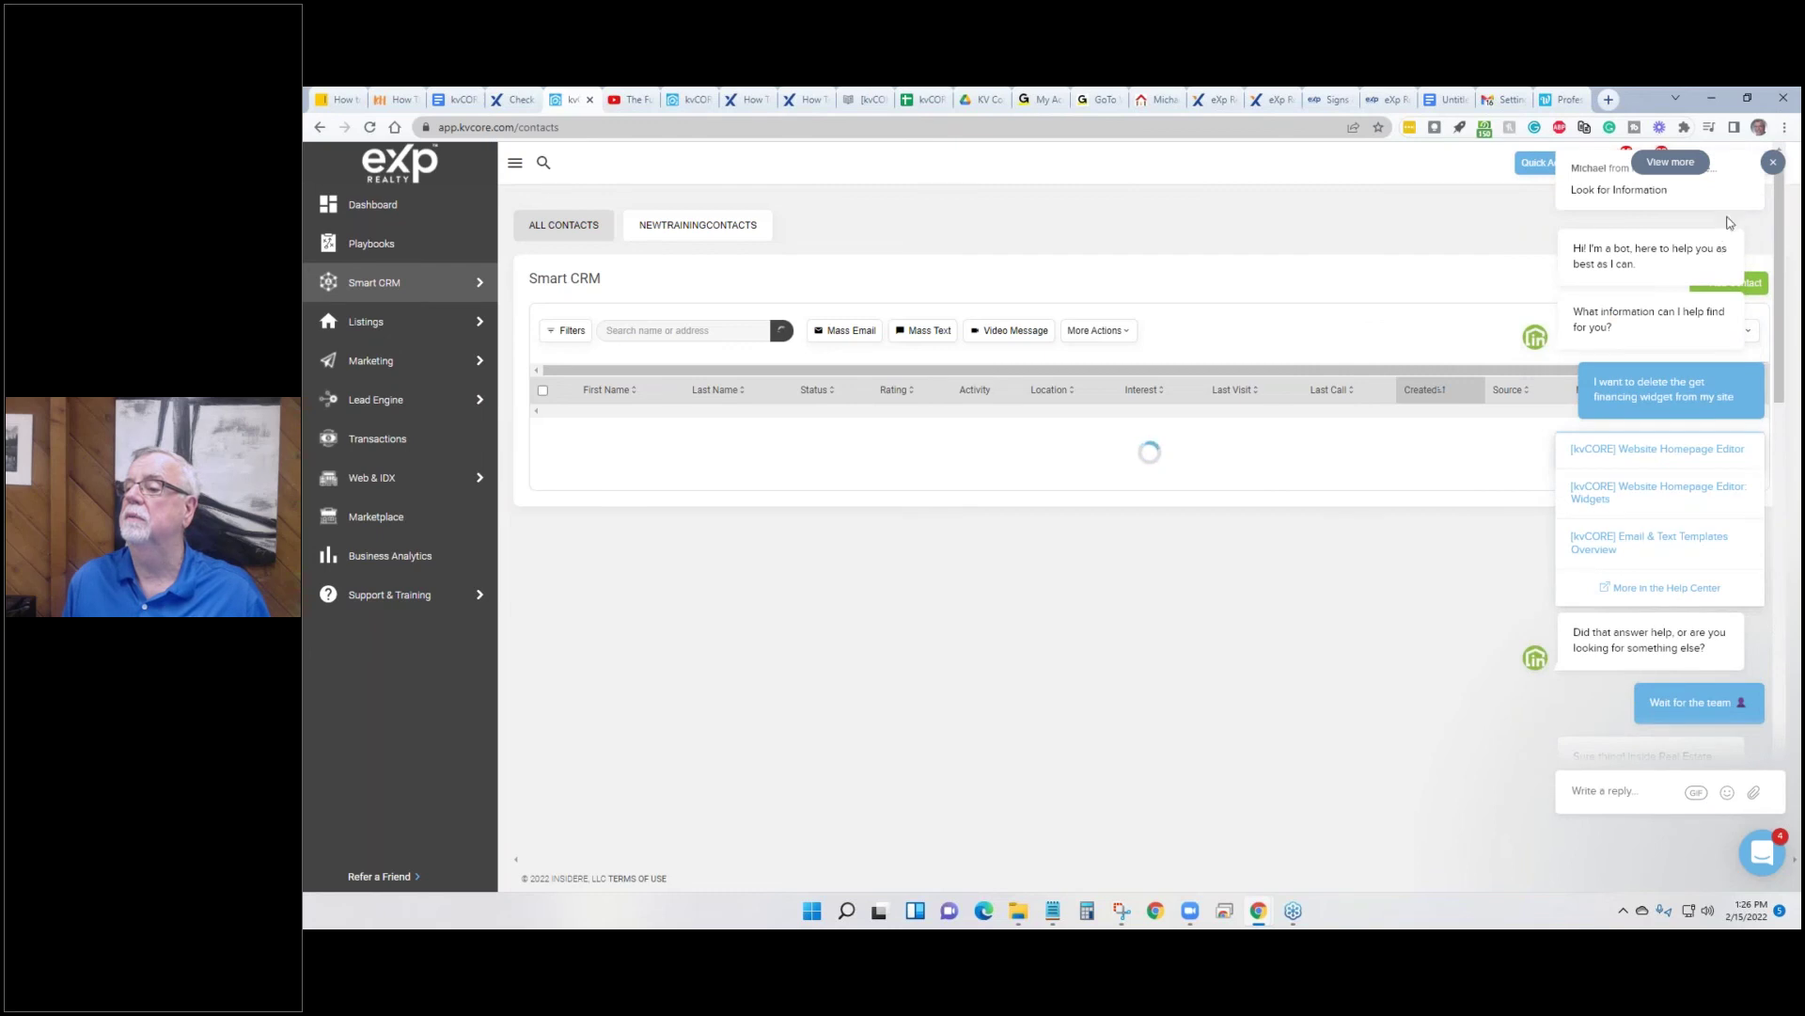
pyautogui.click(1772, 162)
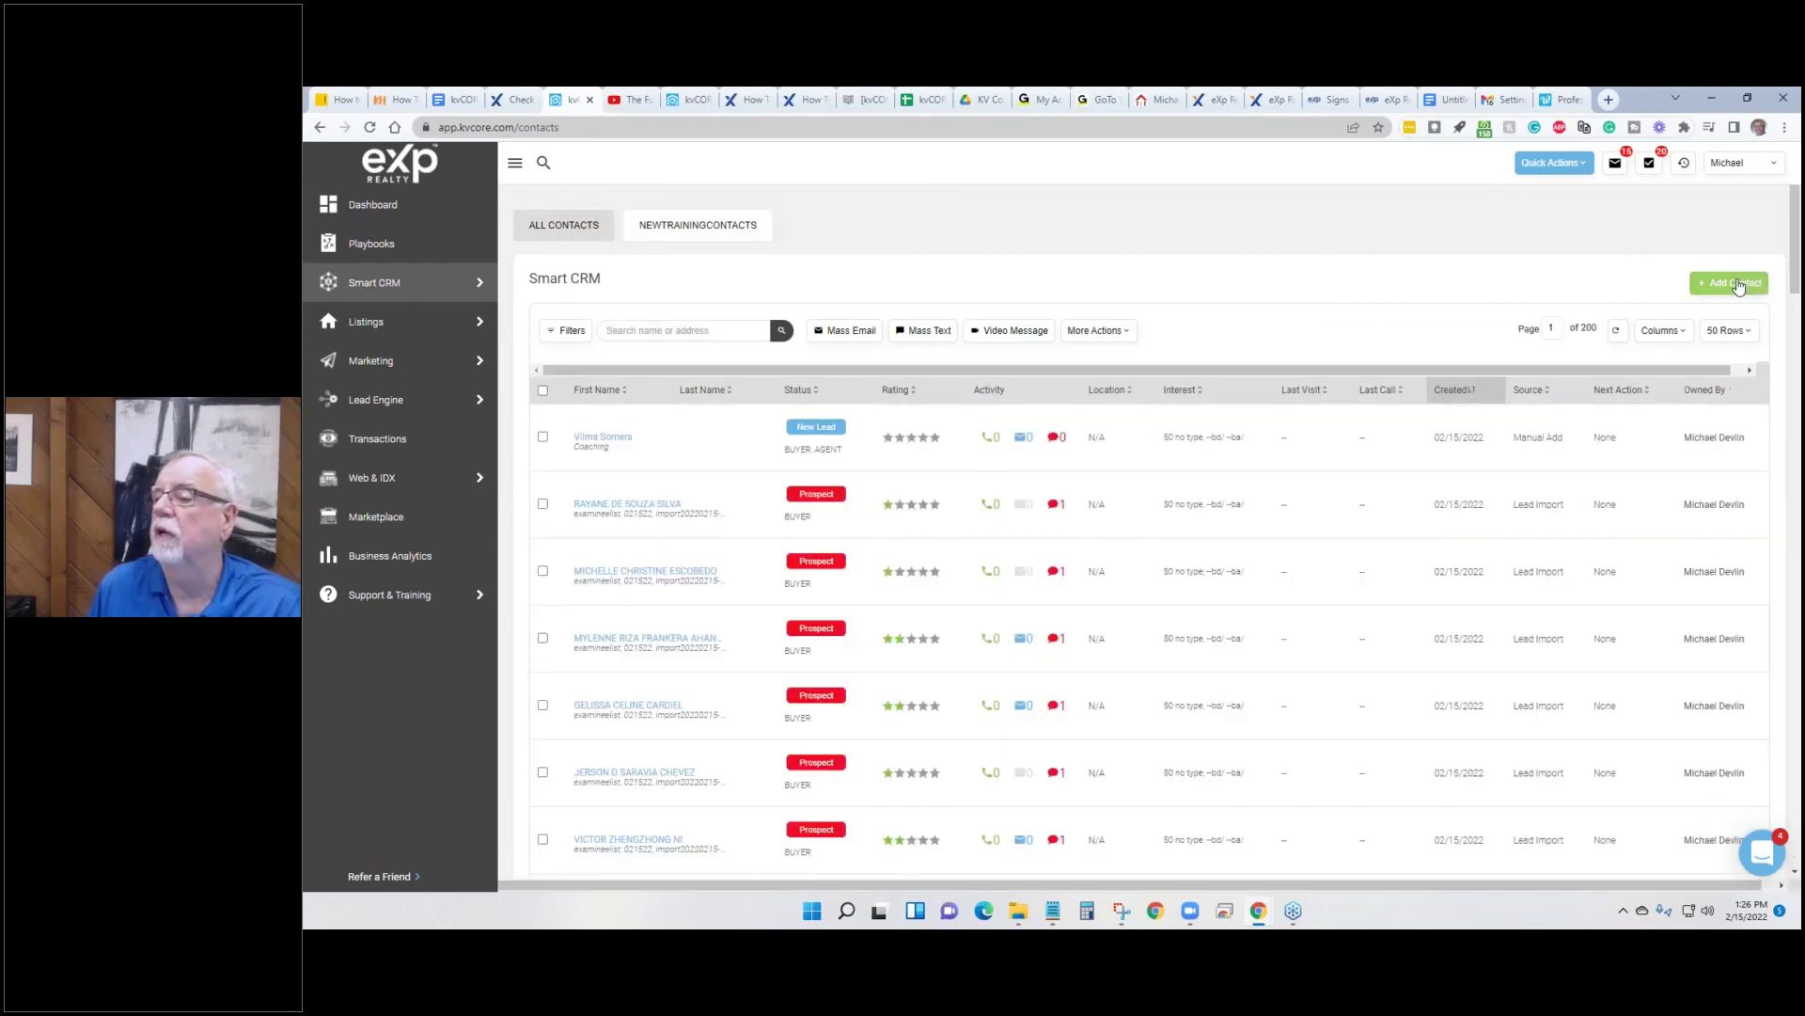
# Look at the blank form for adding a contact, close it without saving and return to the dashboard.
pyautogui.click(1739, 286)
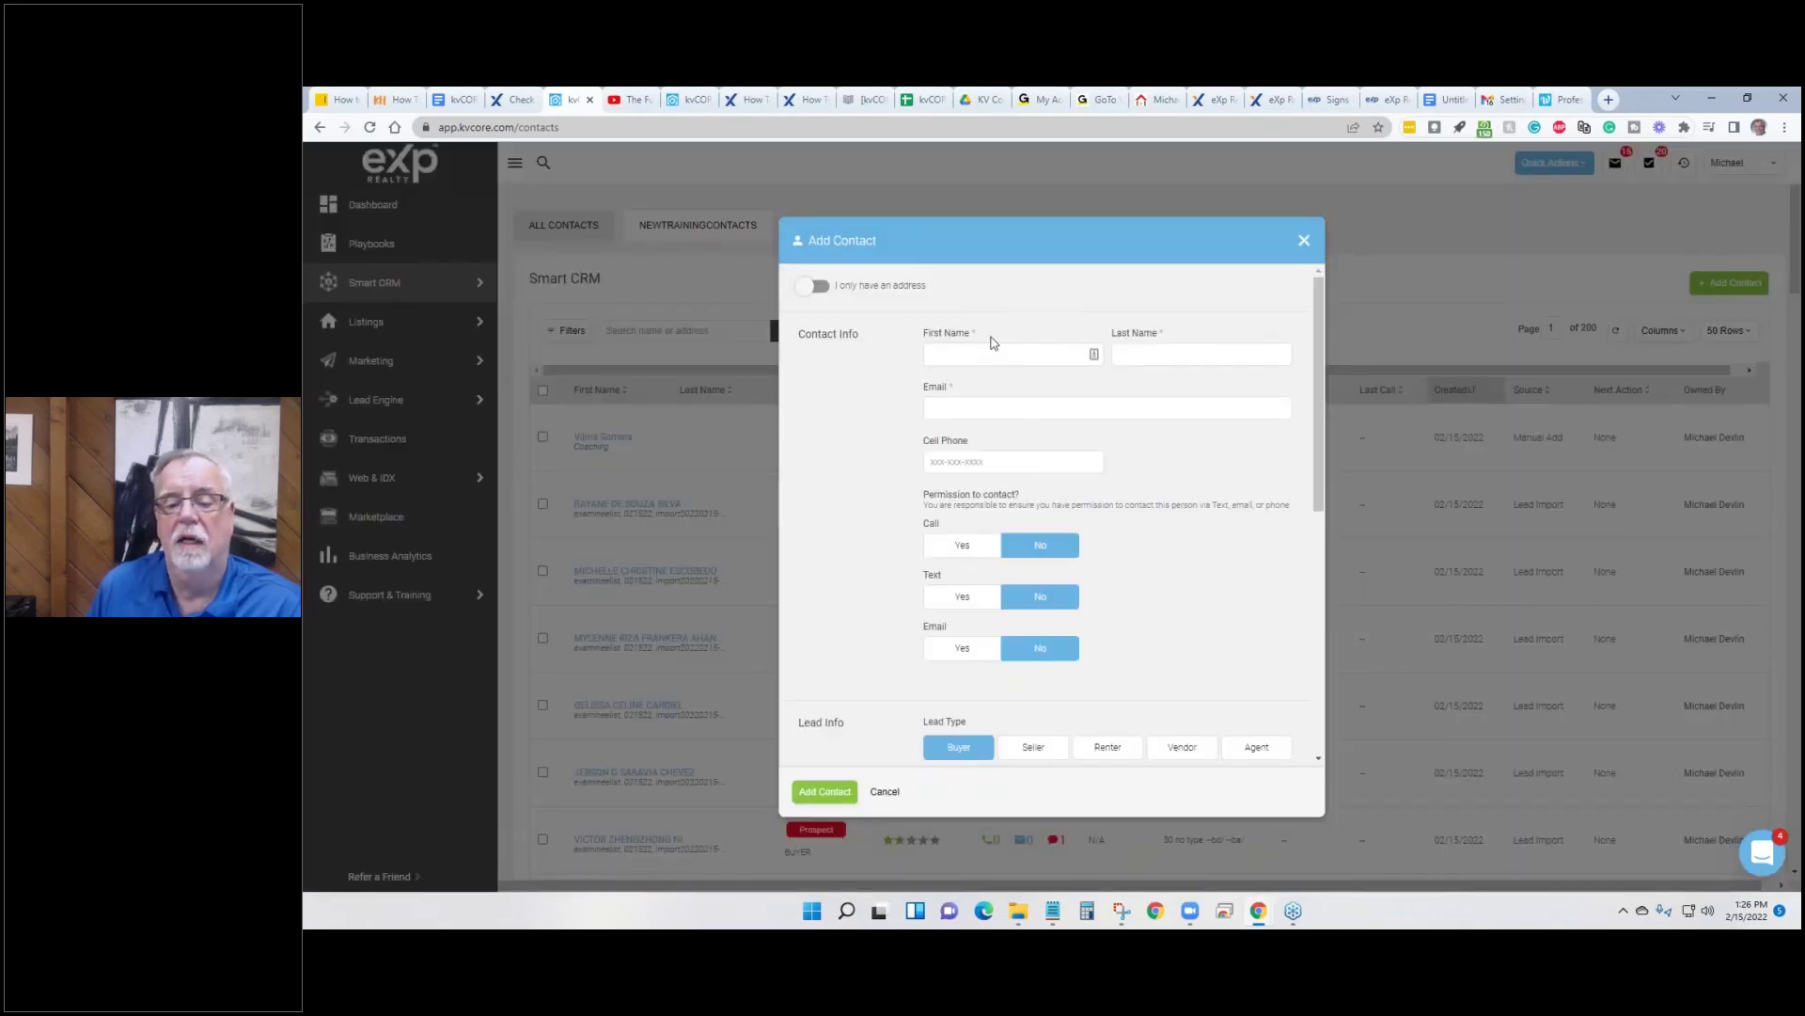
pyautogui.click(1305, 242)
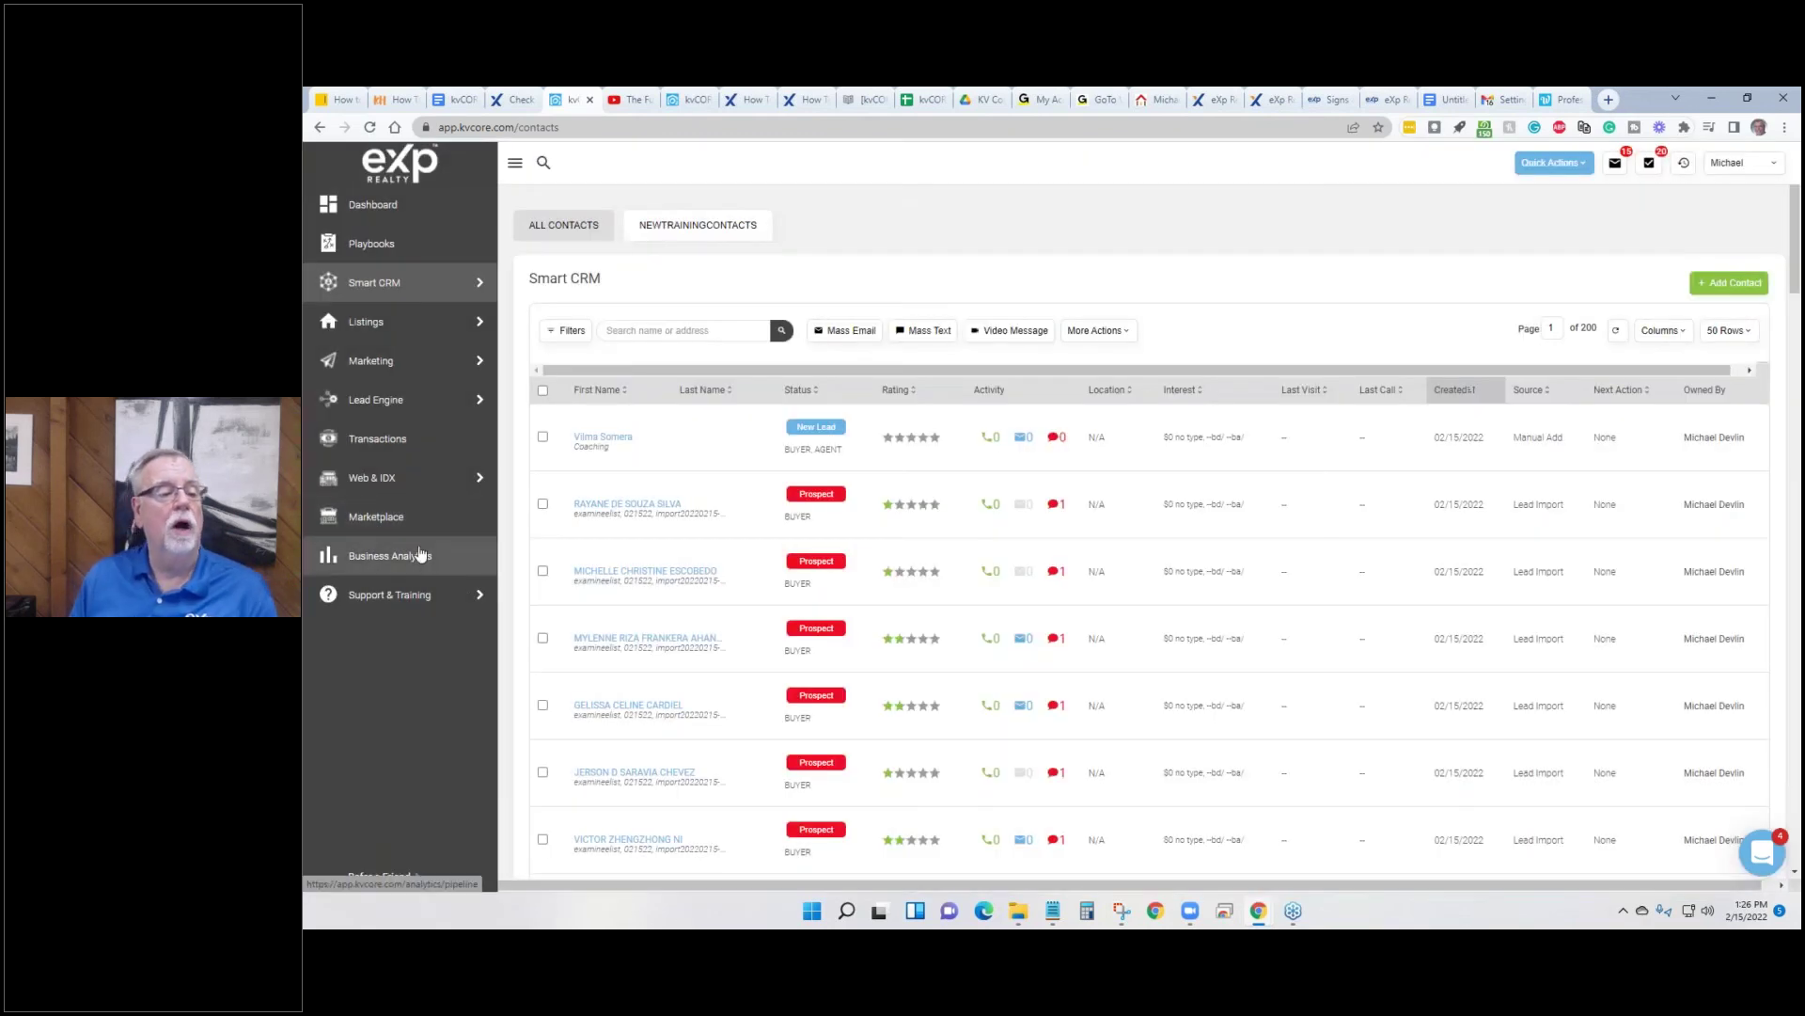
pyautogui.moveTo(403, 406)
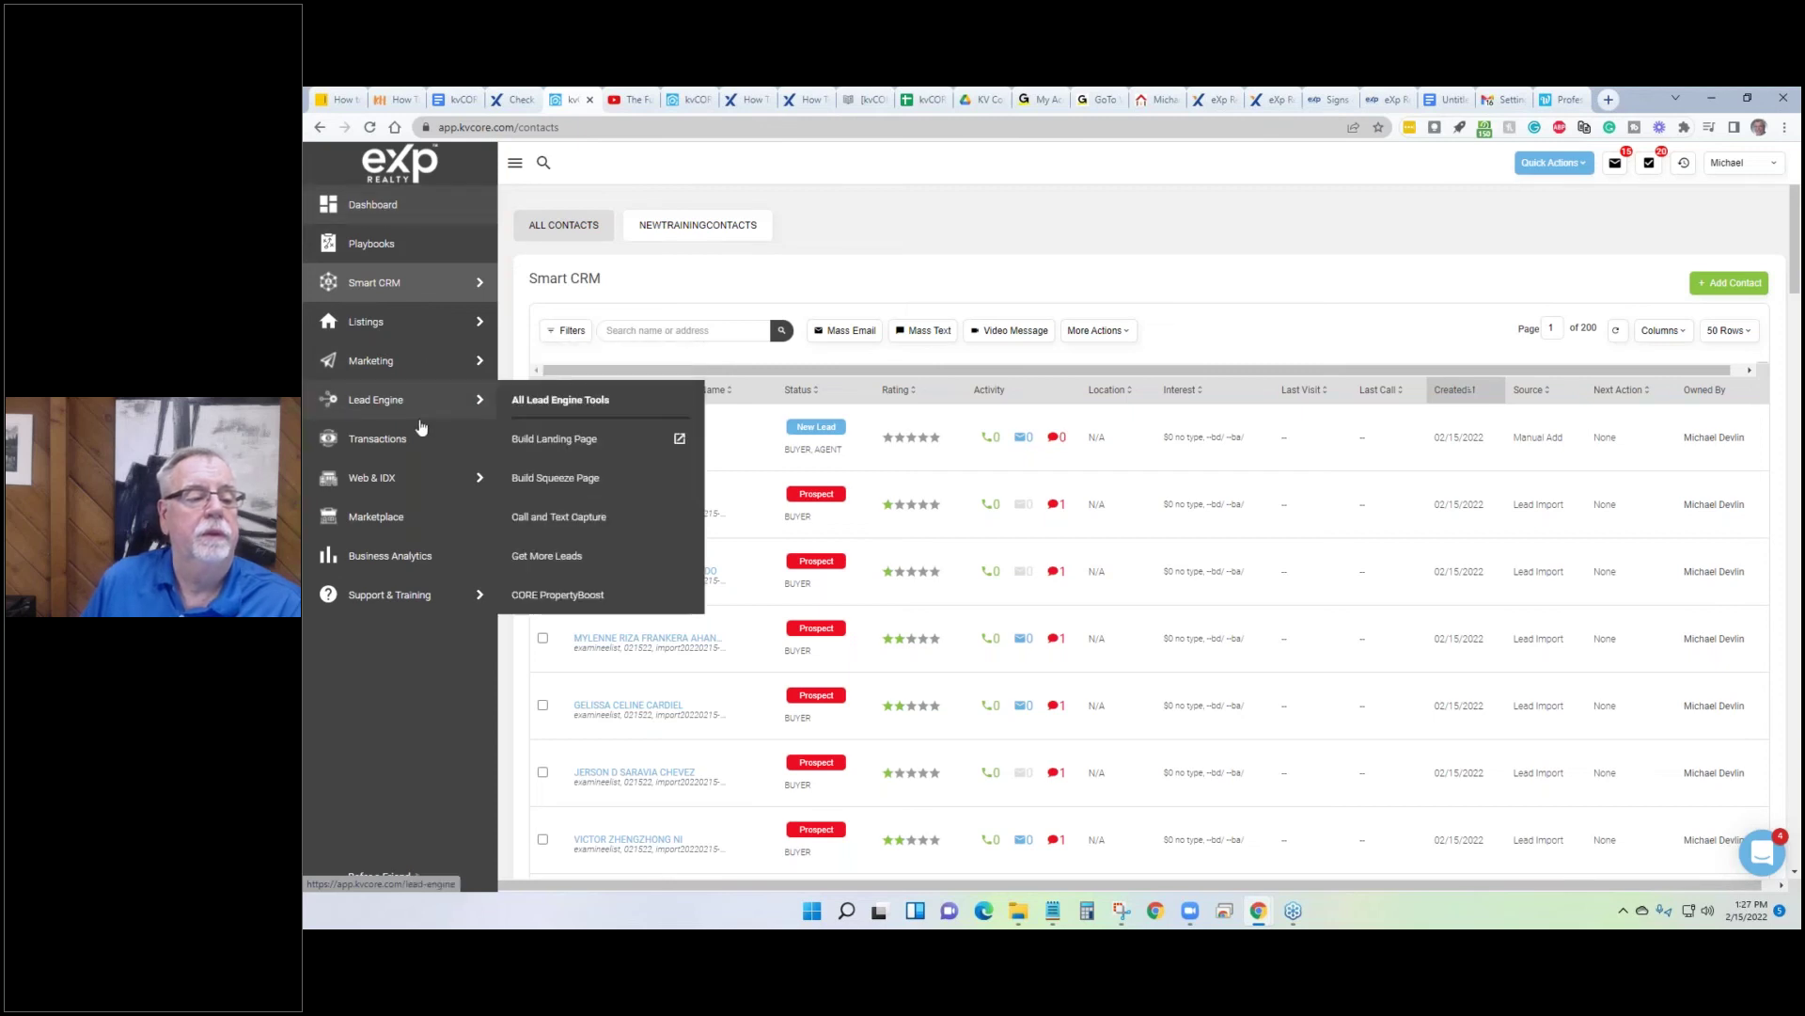
pyautogui.moveTo(390, 477)
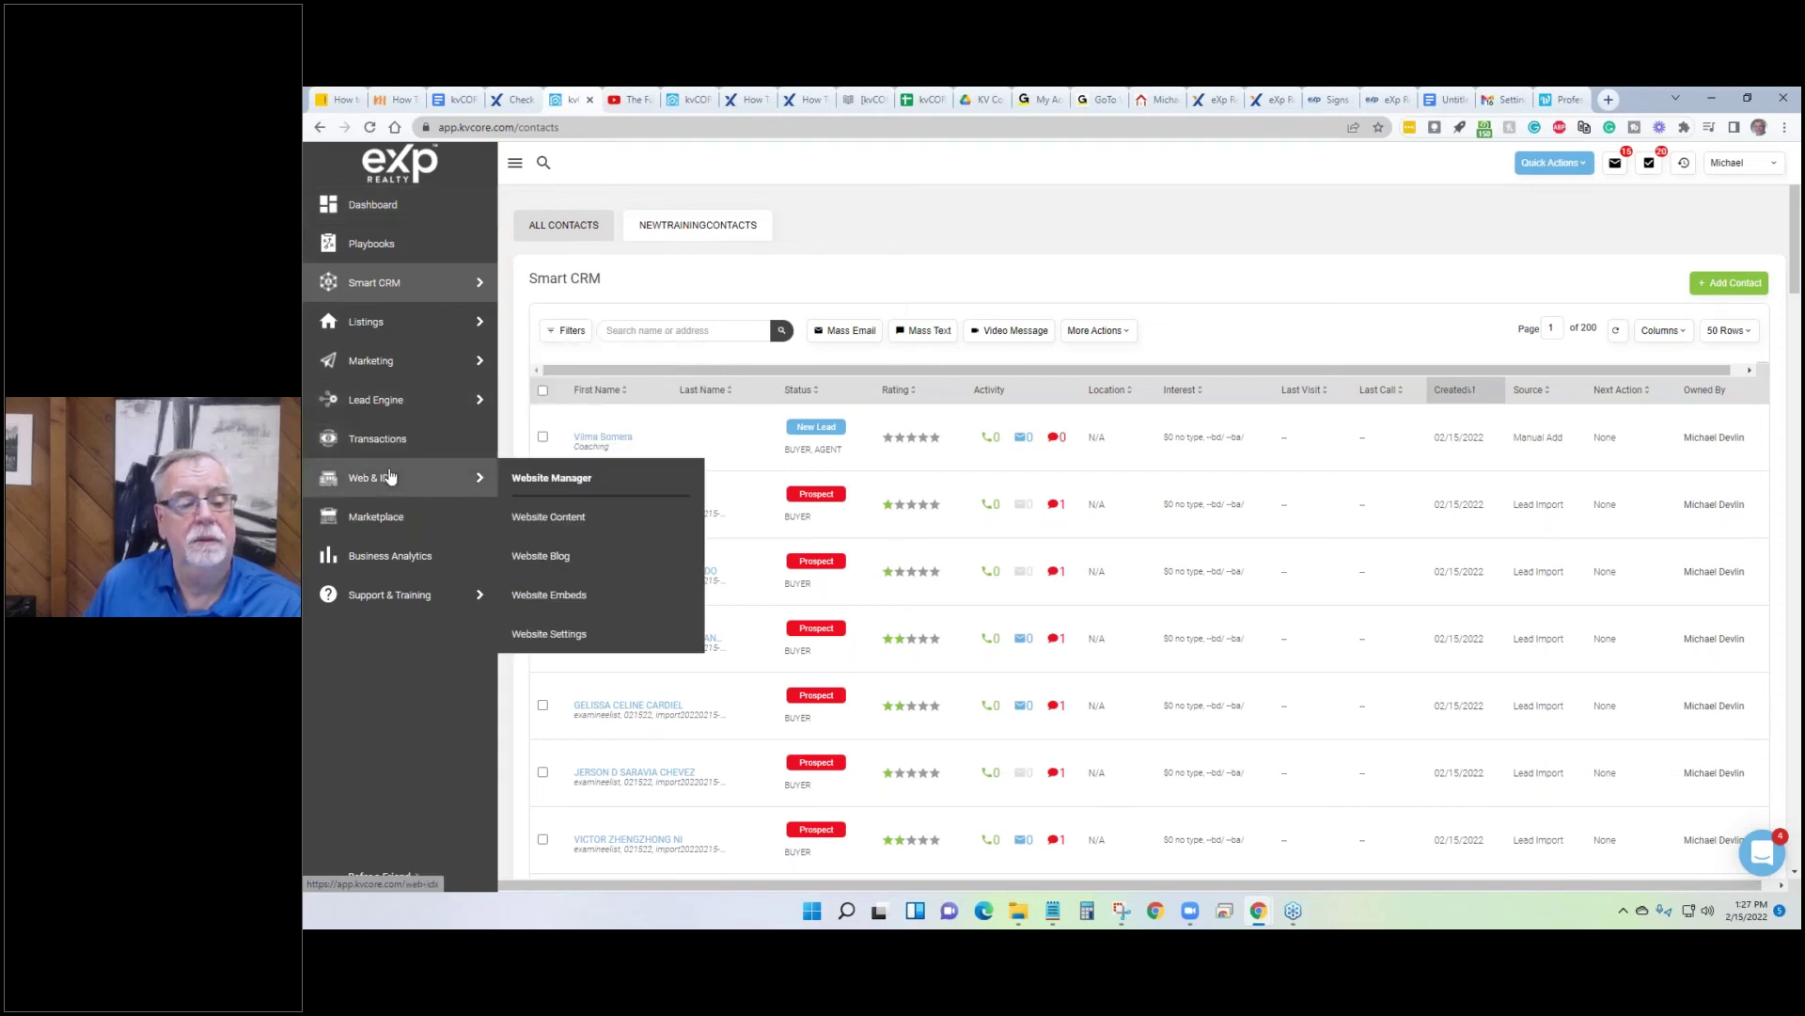
pyautogui.click(379, 214)
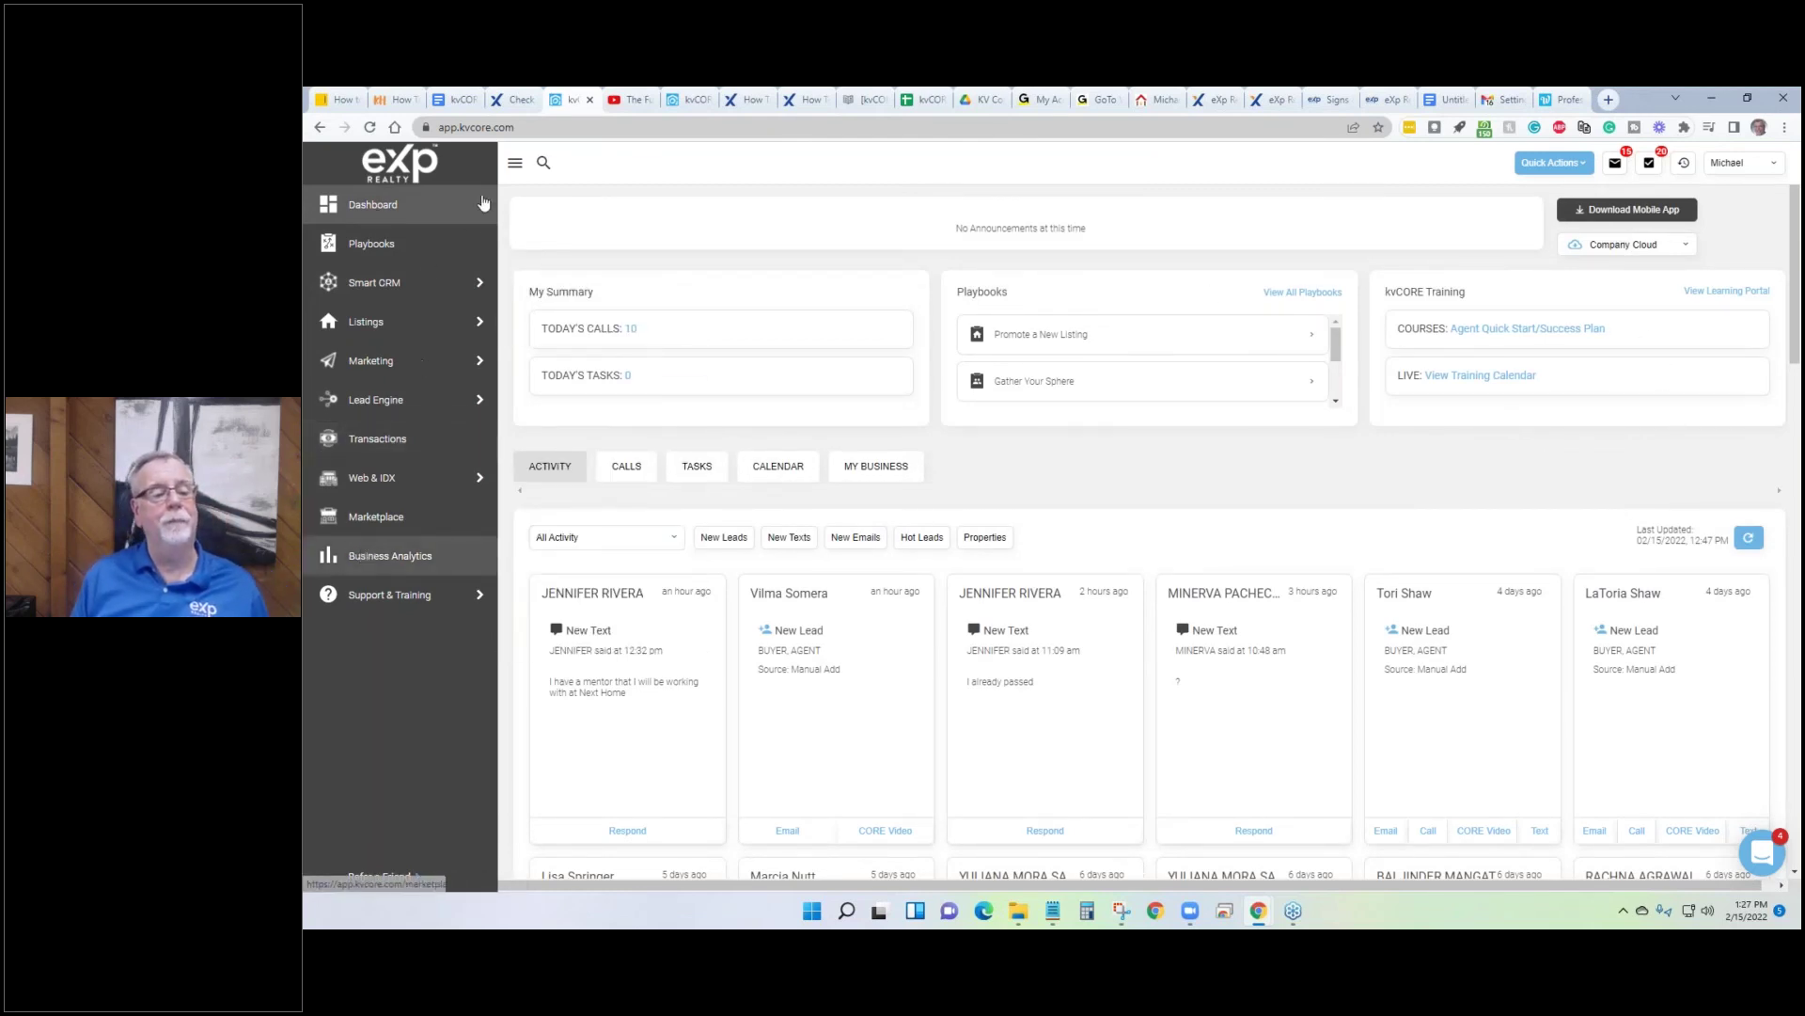
# Switch to the kvCORE Setup document and review its lead import guides for CSV files, Microsoft, Google and Zapier.
pyautogui.click(456, 98)
pyautogui.scroll(-3, 790, 517)
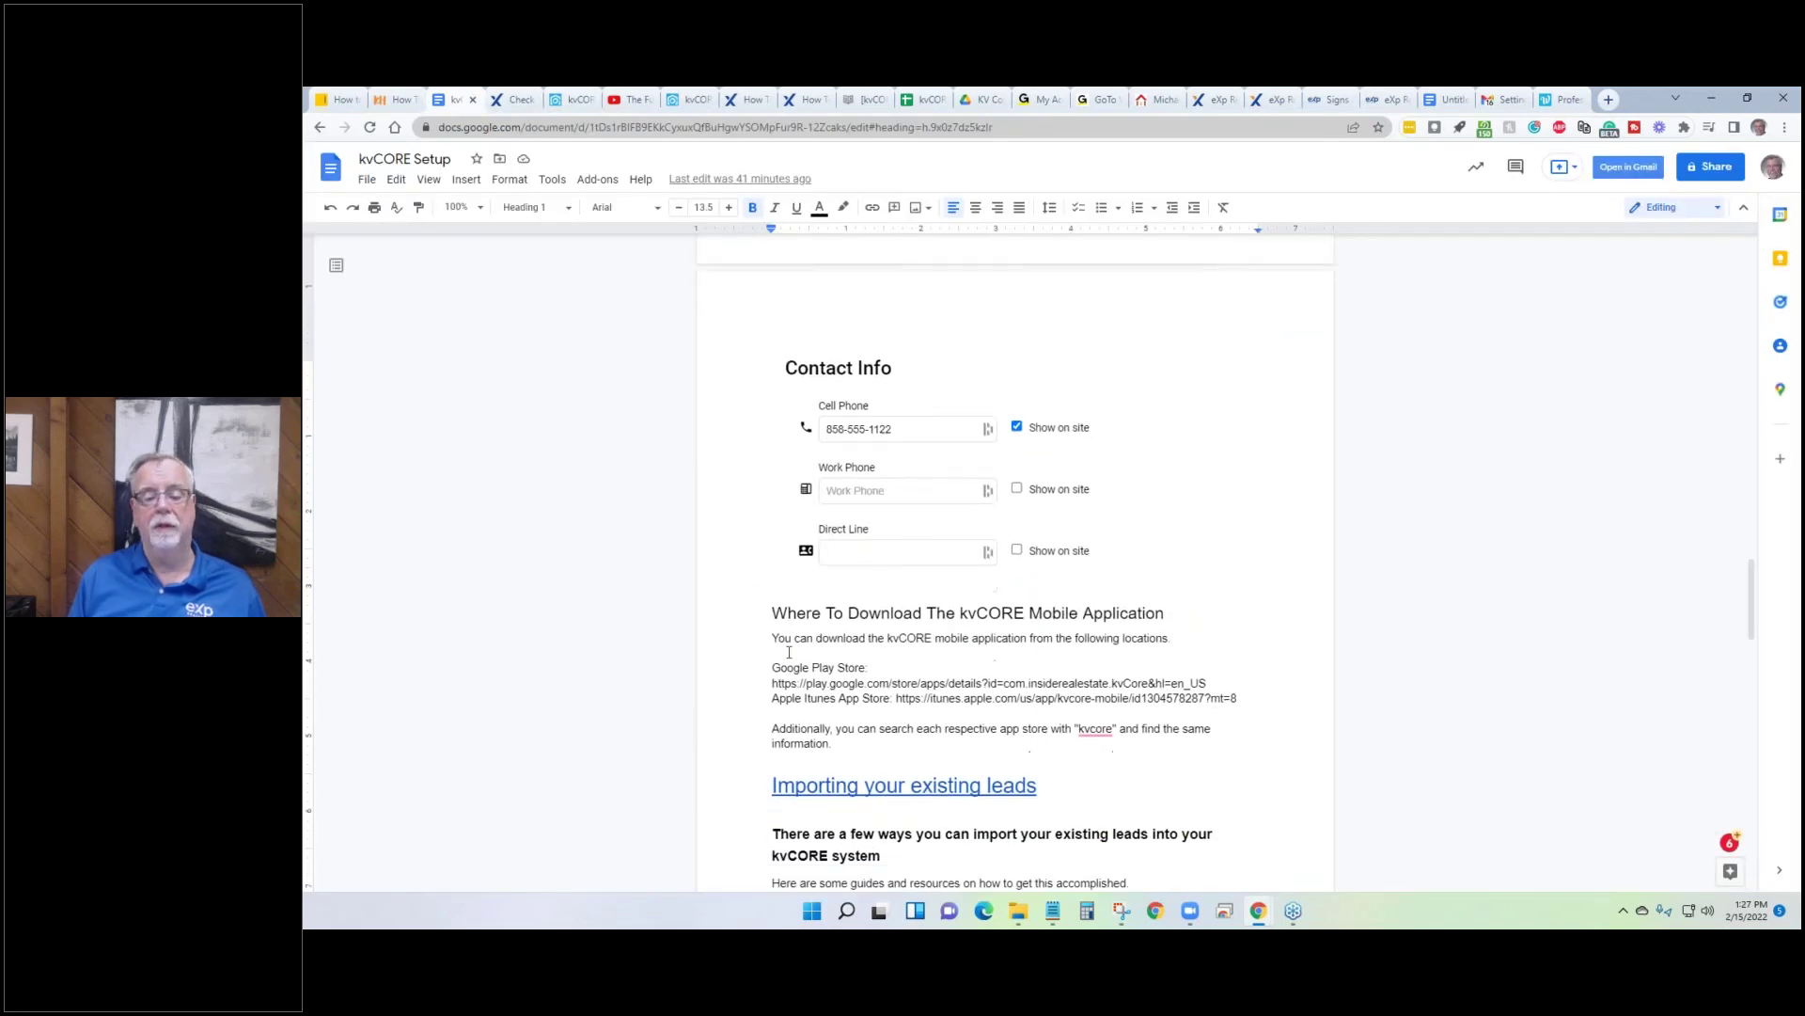
pyautogui.click(872, 520)
pyautogui.click(714, 632)
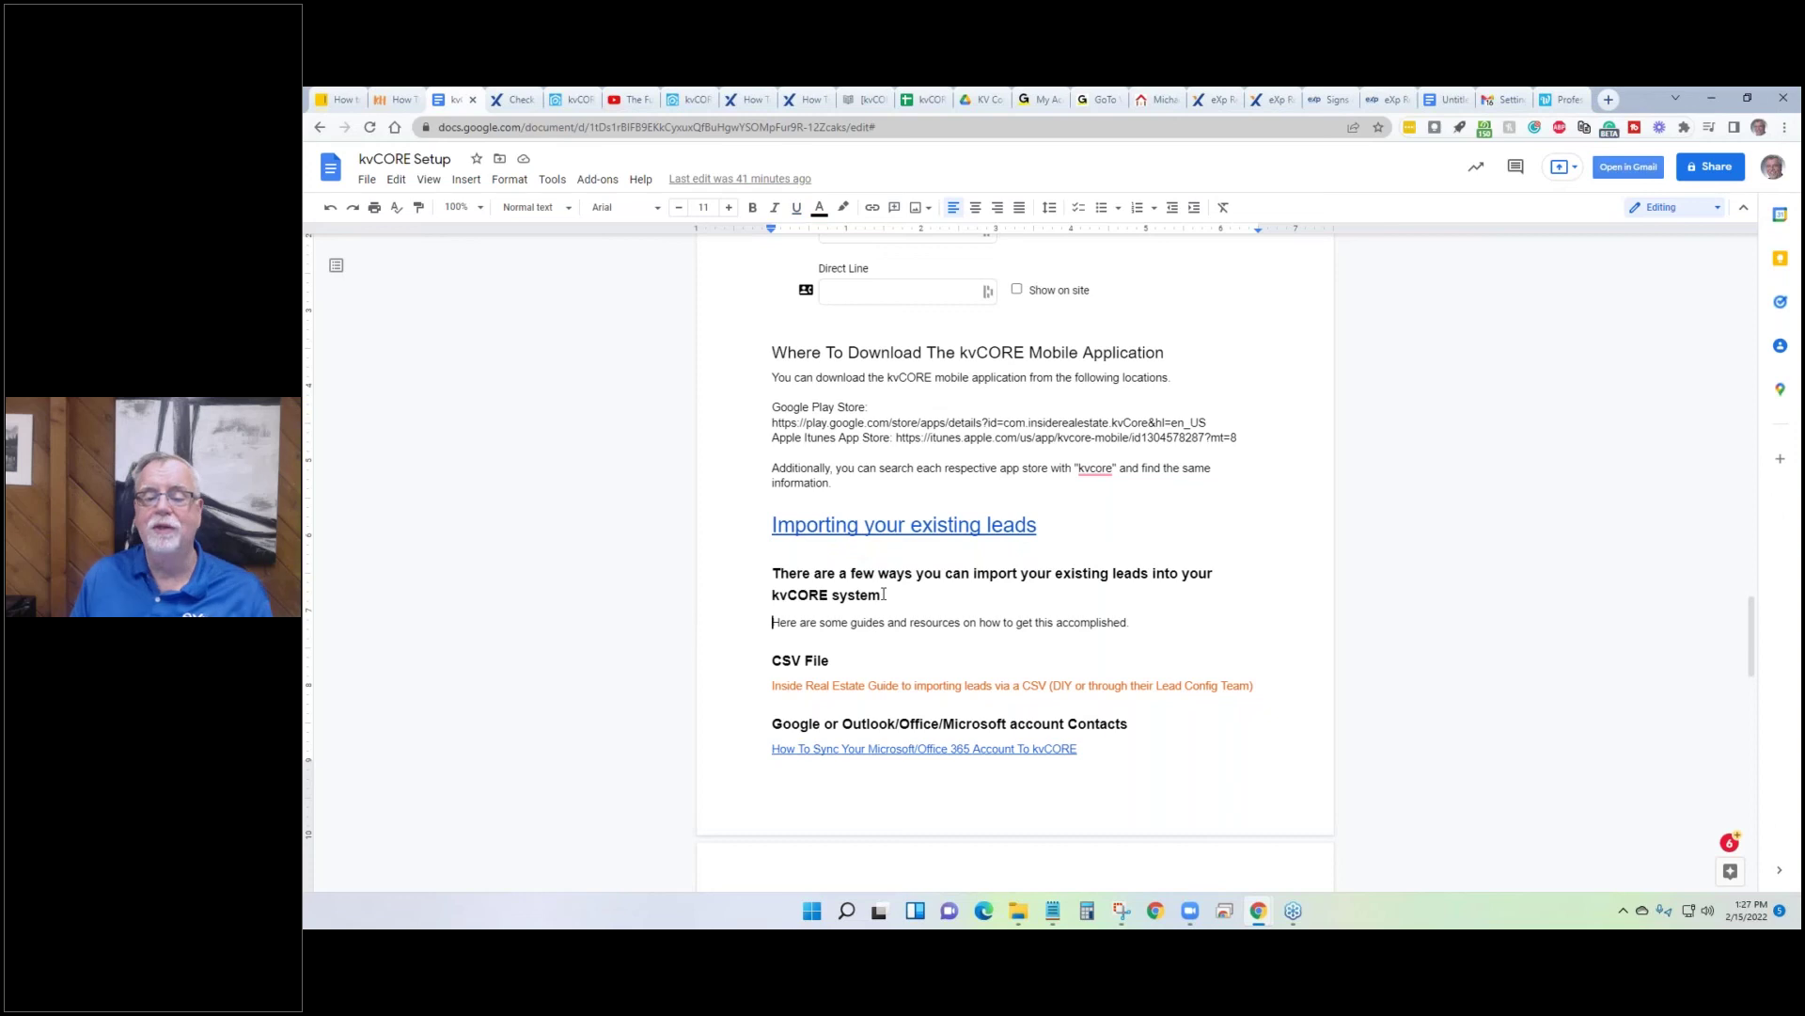
pyautogui.scroll(-2, 884, 564)
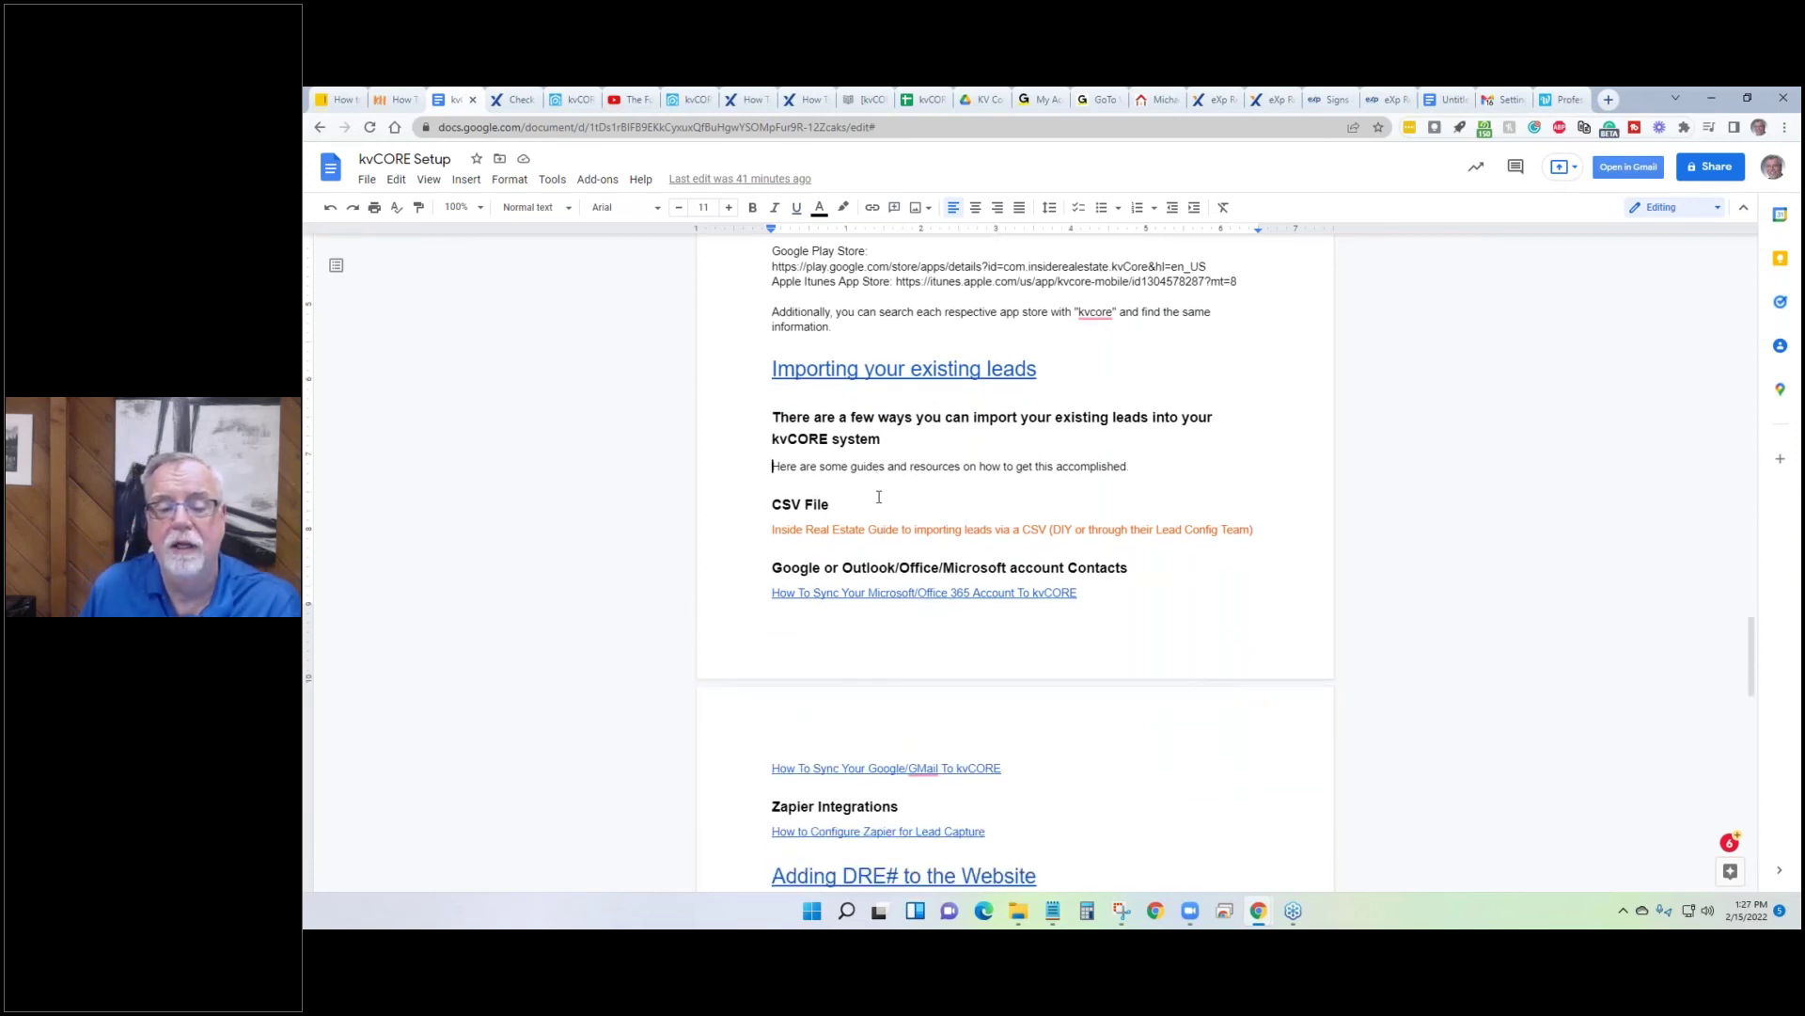
pyautogui.scroll(-2, 879, 496)
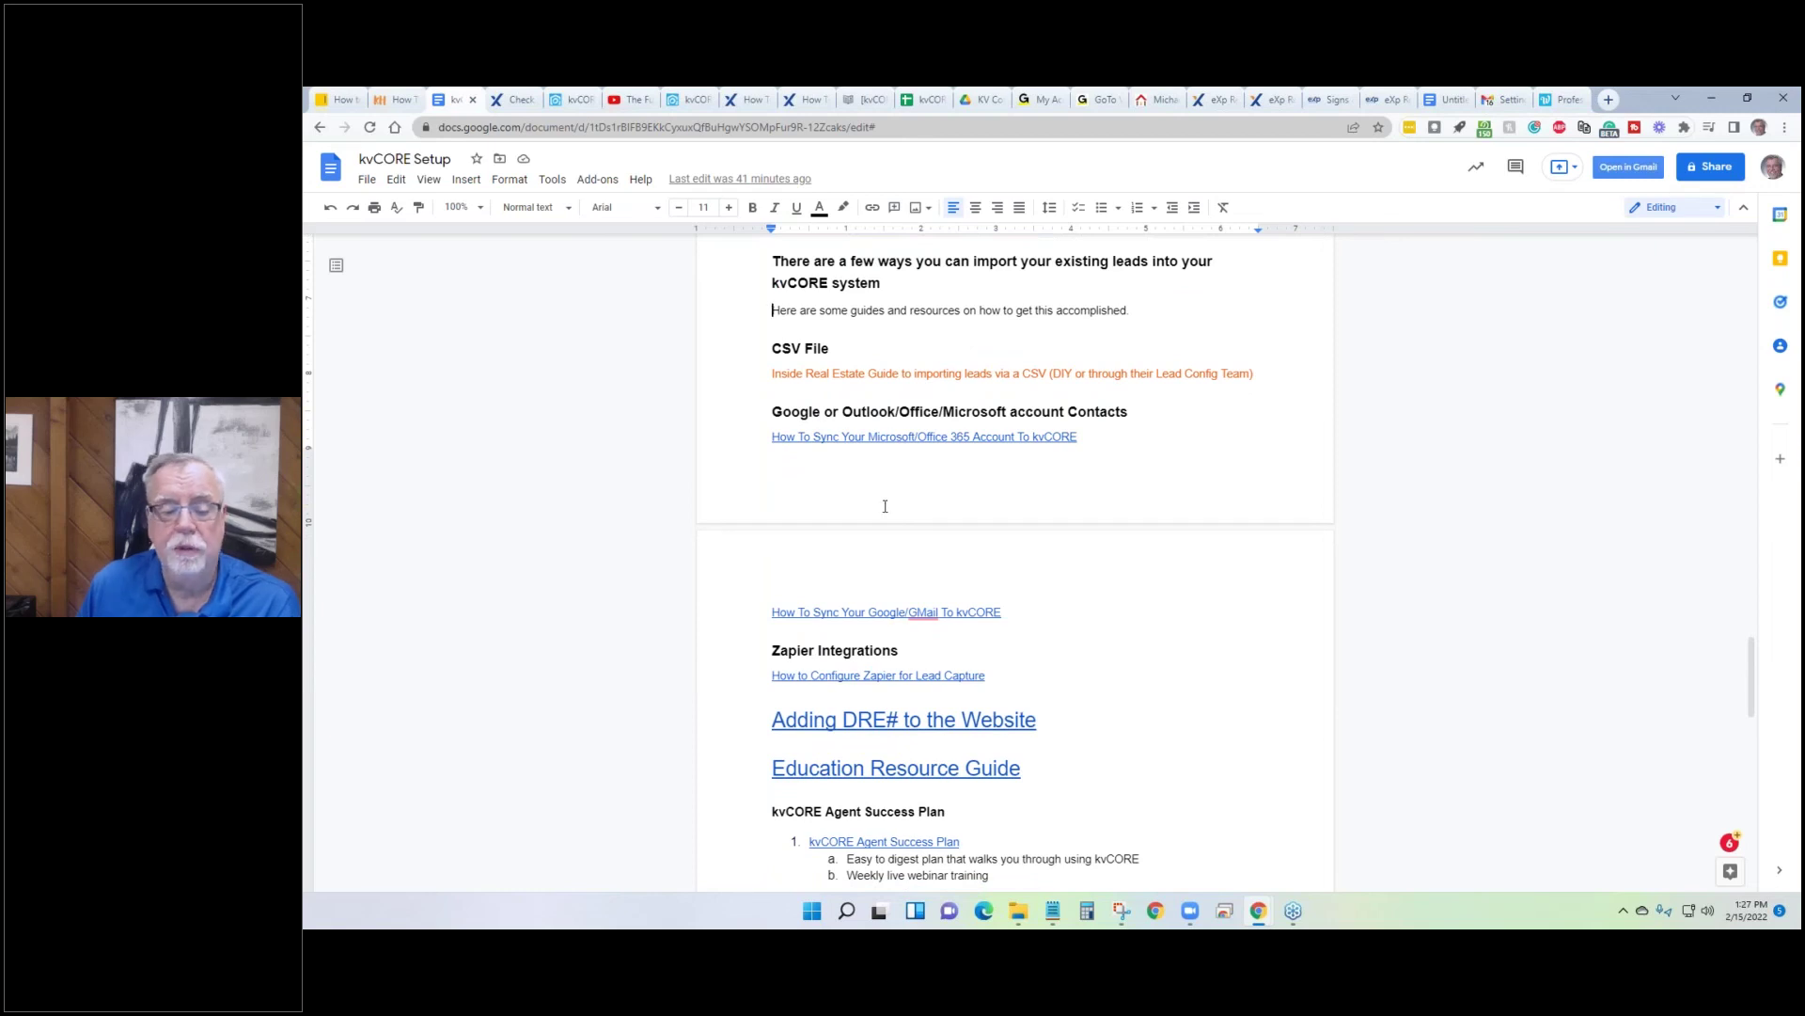
# Open the help article linked from the "Importing your existing leads" heading.
pyautogui.scroll(4, 885, 506)
pyautogui.click(866, 524)
pyautogui.click(871, 553)
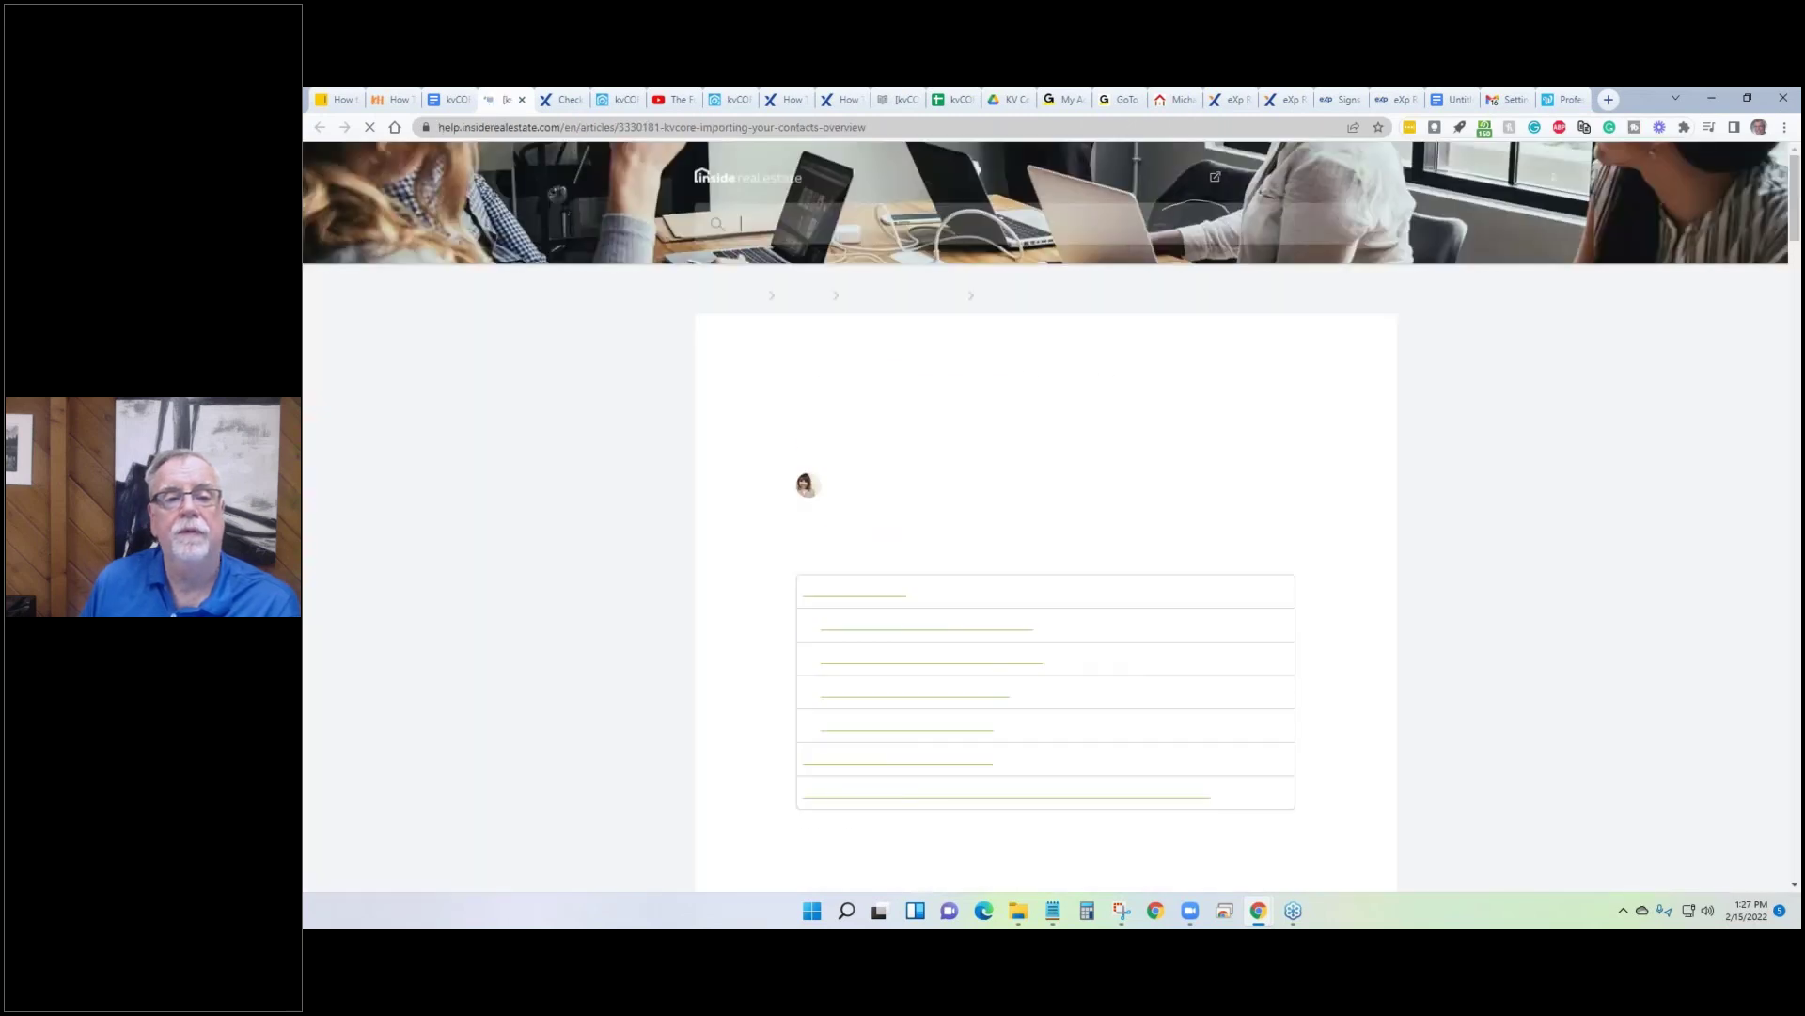
# Examine the article's US lead import template section and the "Let Us Handle It" and "Do It Yourself" import options.
pyautogui.scroll(-2, 767, 539)
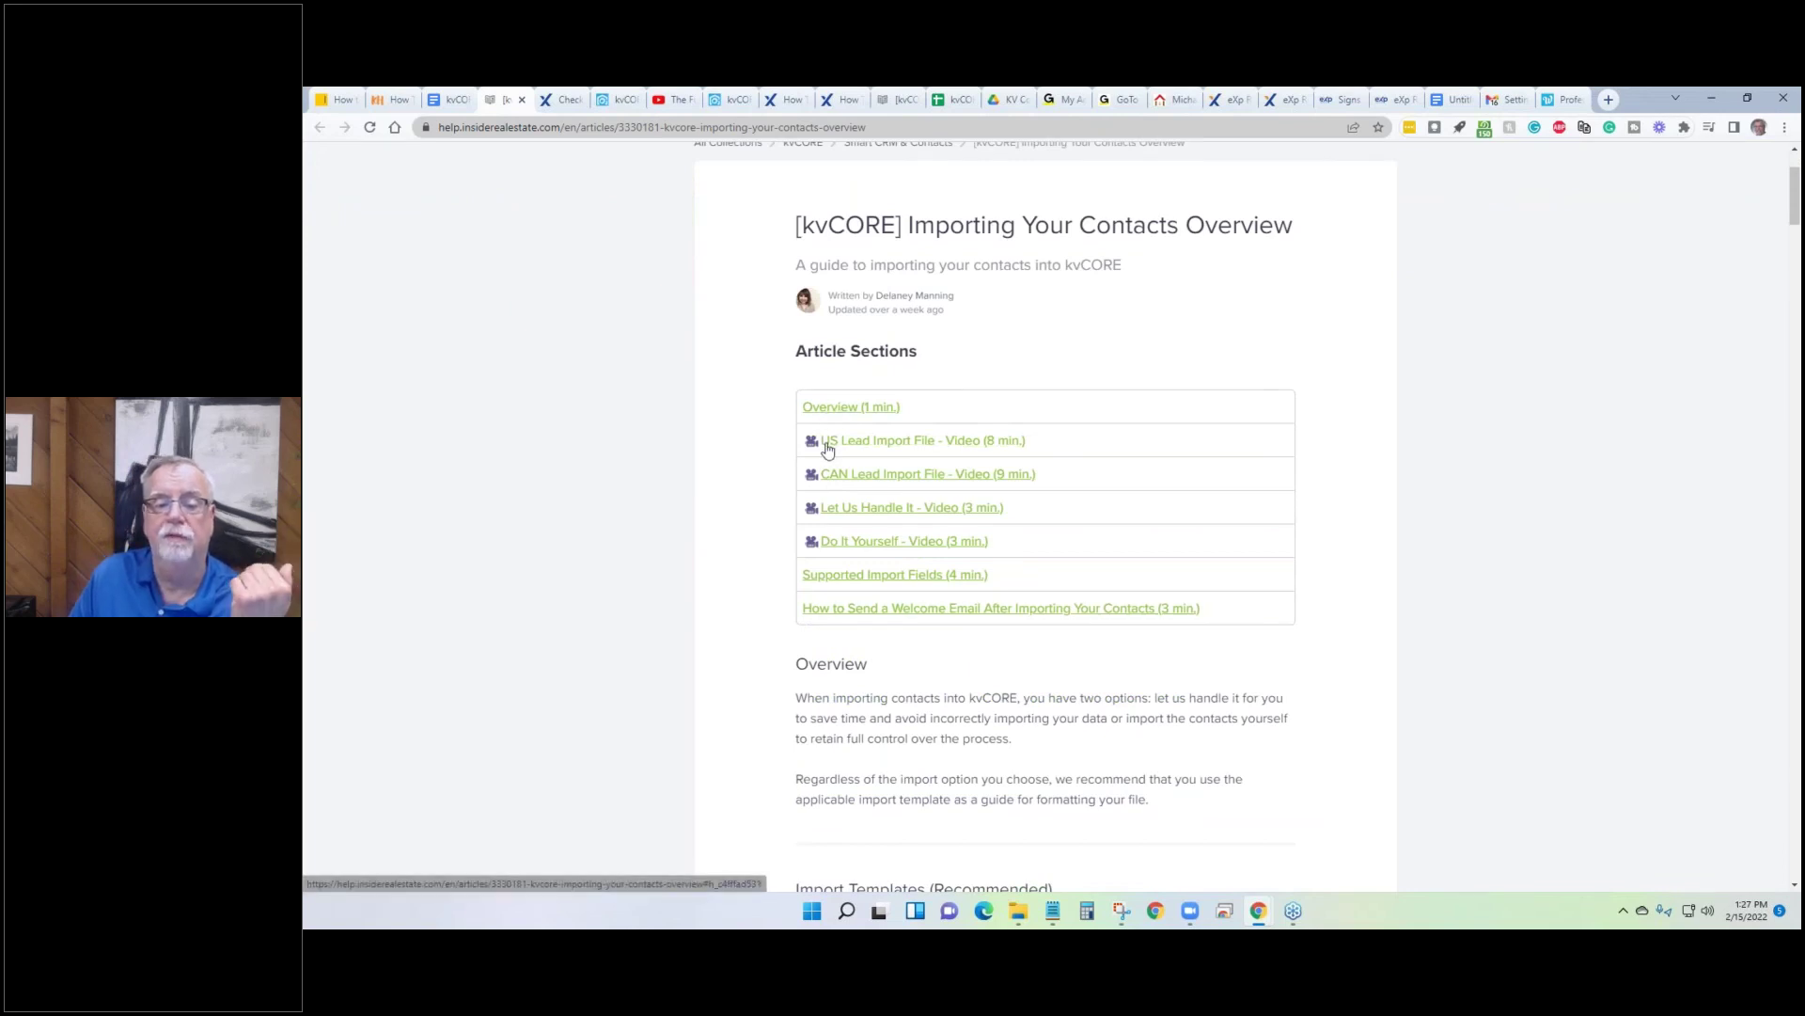
pyautogui.click(893, 442)
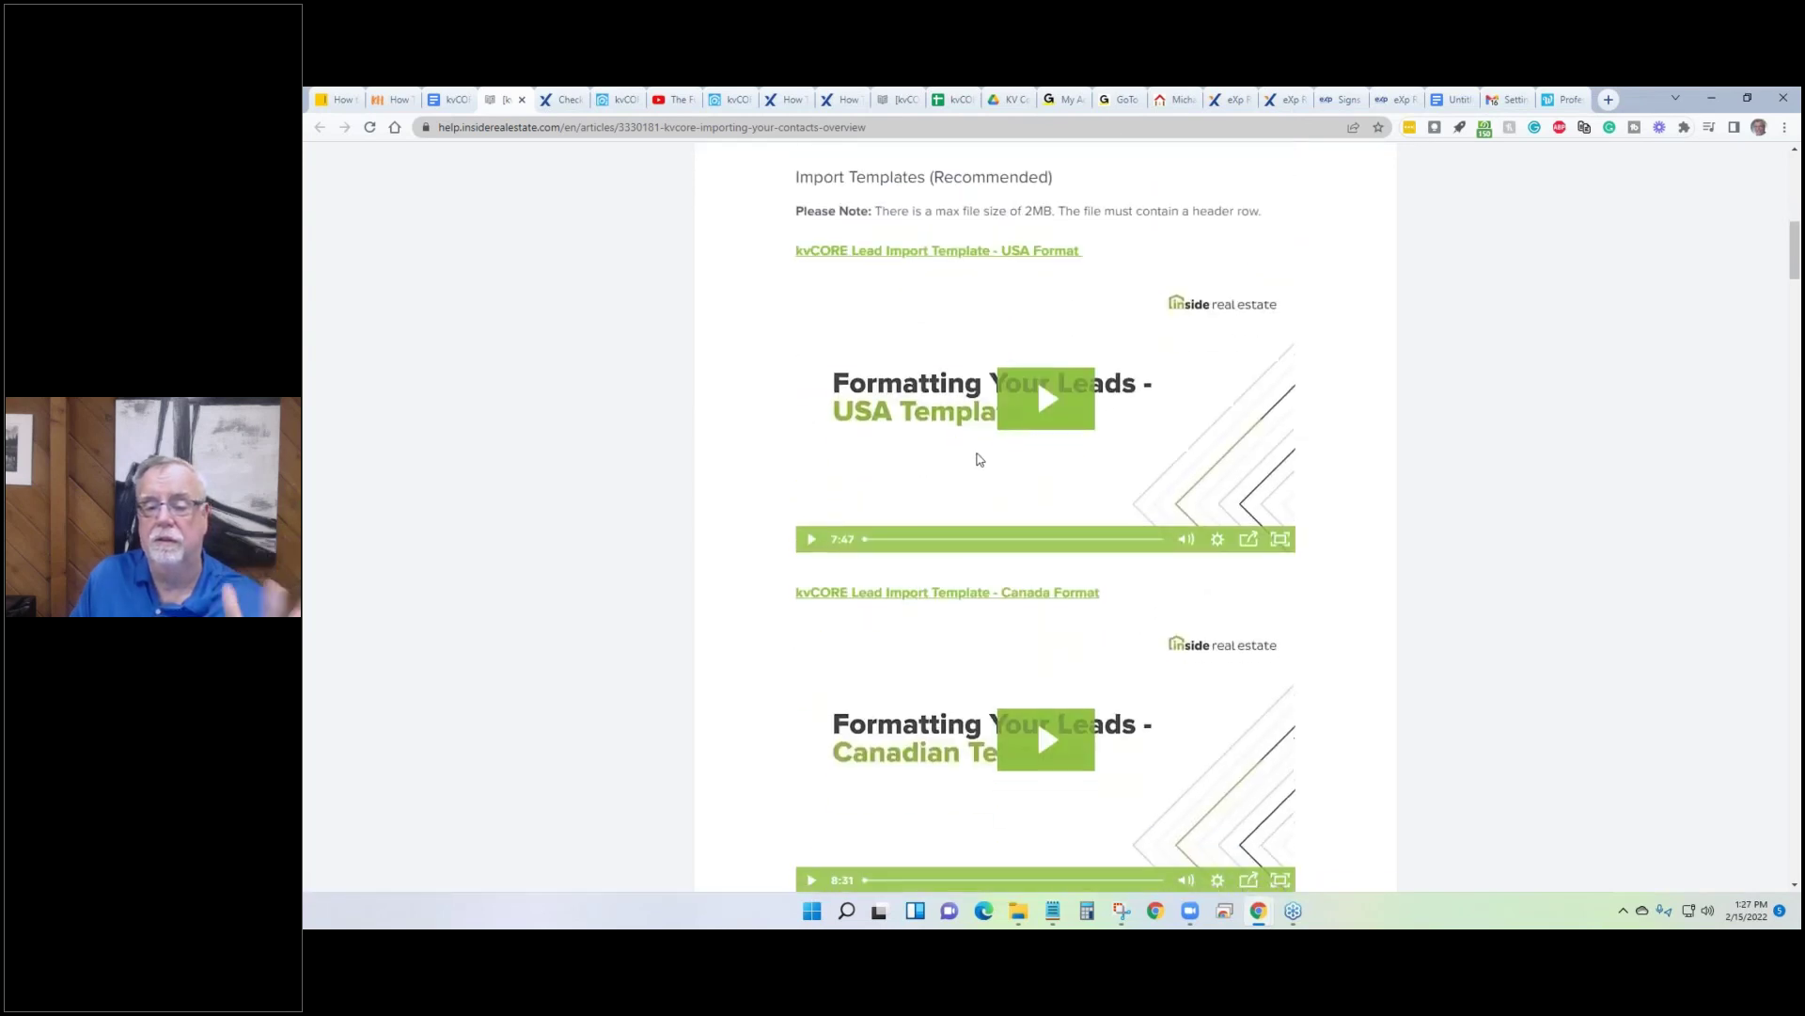
pyautogui.scroll(-4, 978, 459)
pyautogui.scroll(-2, 985, 466)
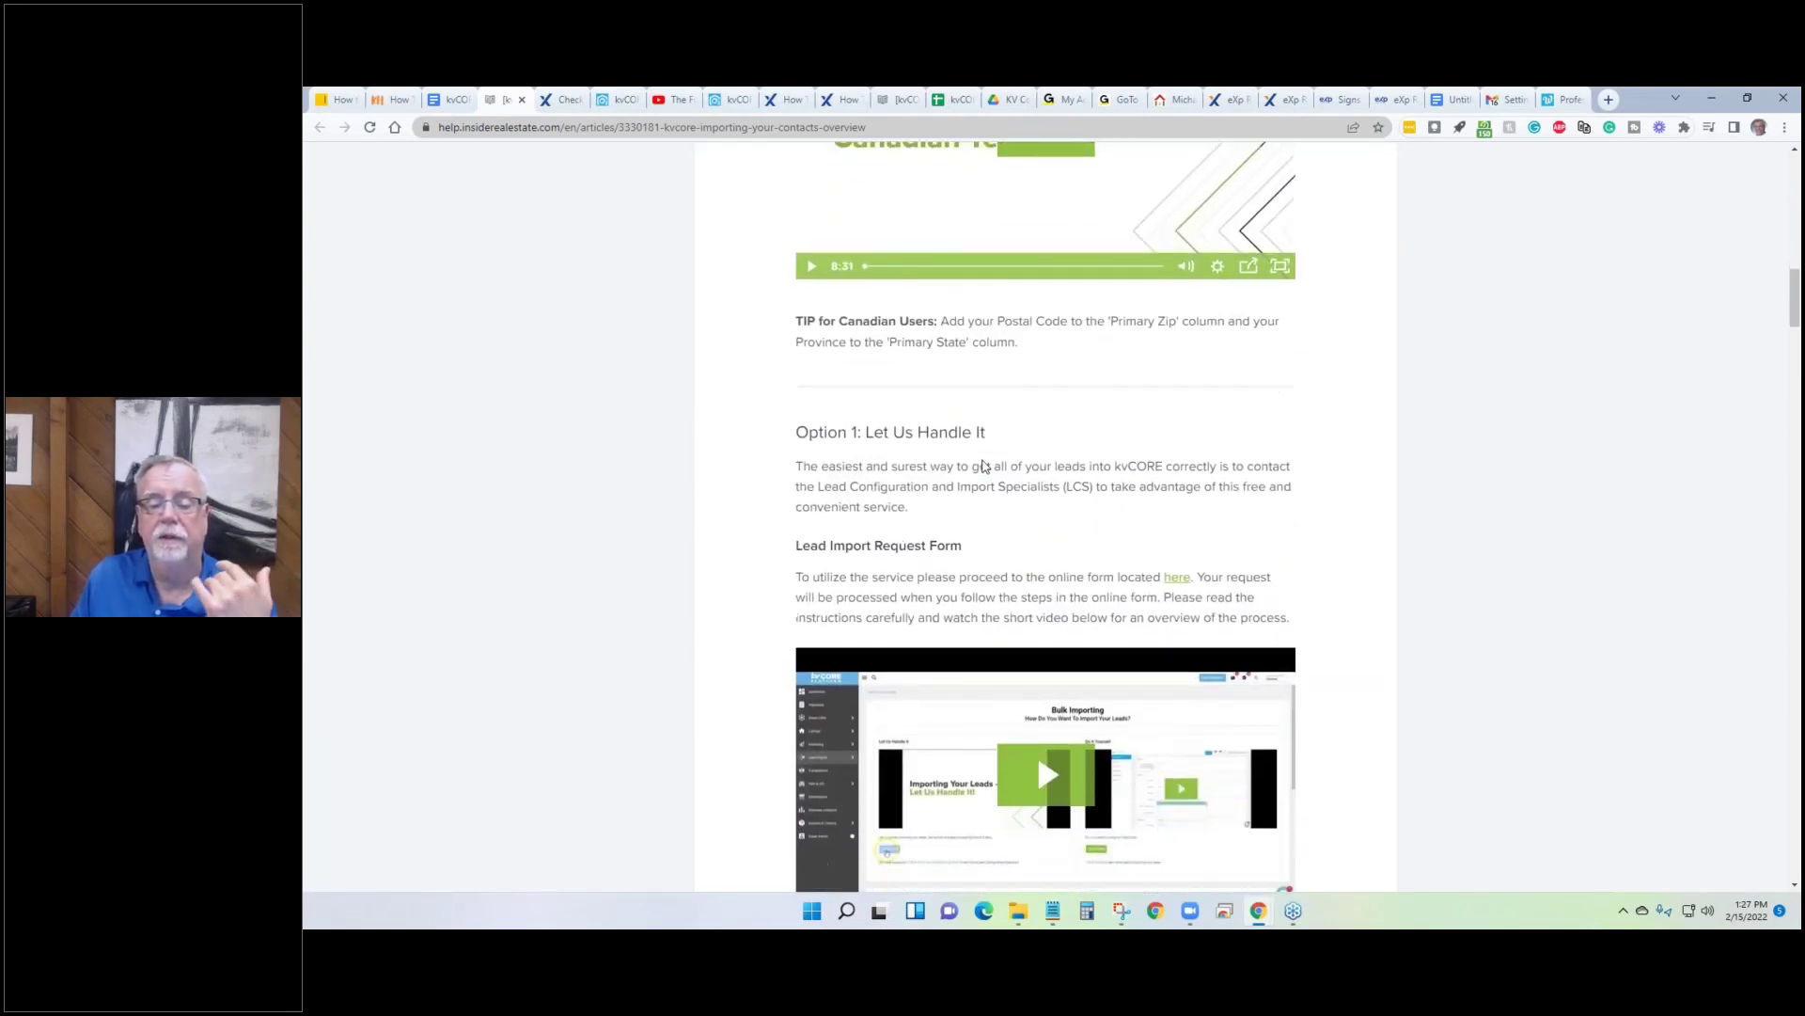
pyautogui.scroll(-6, 810, 491)
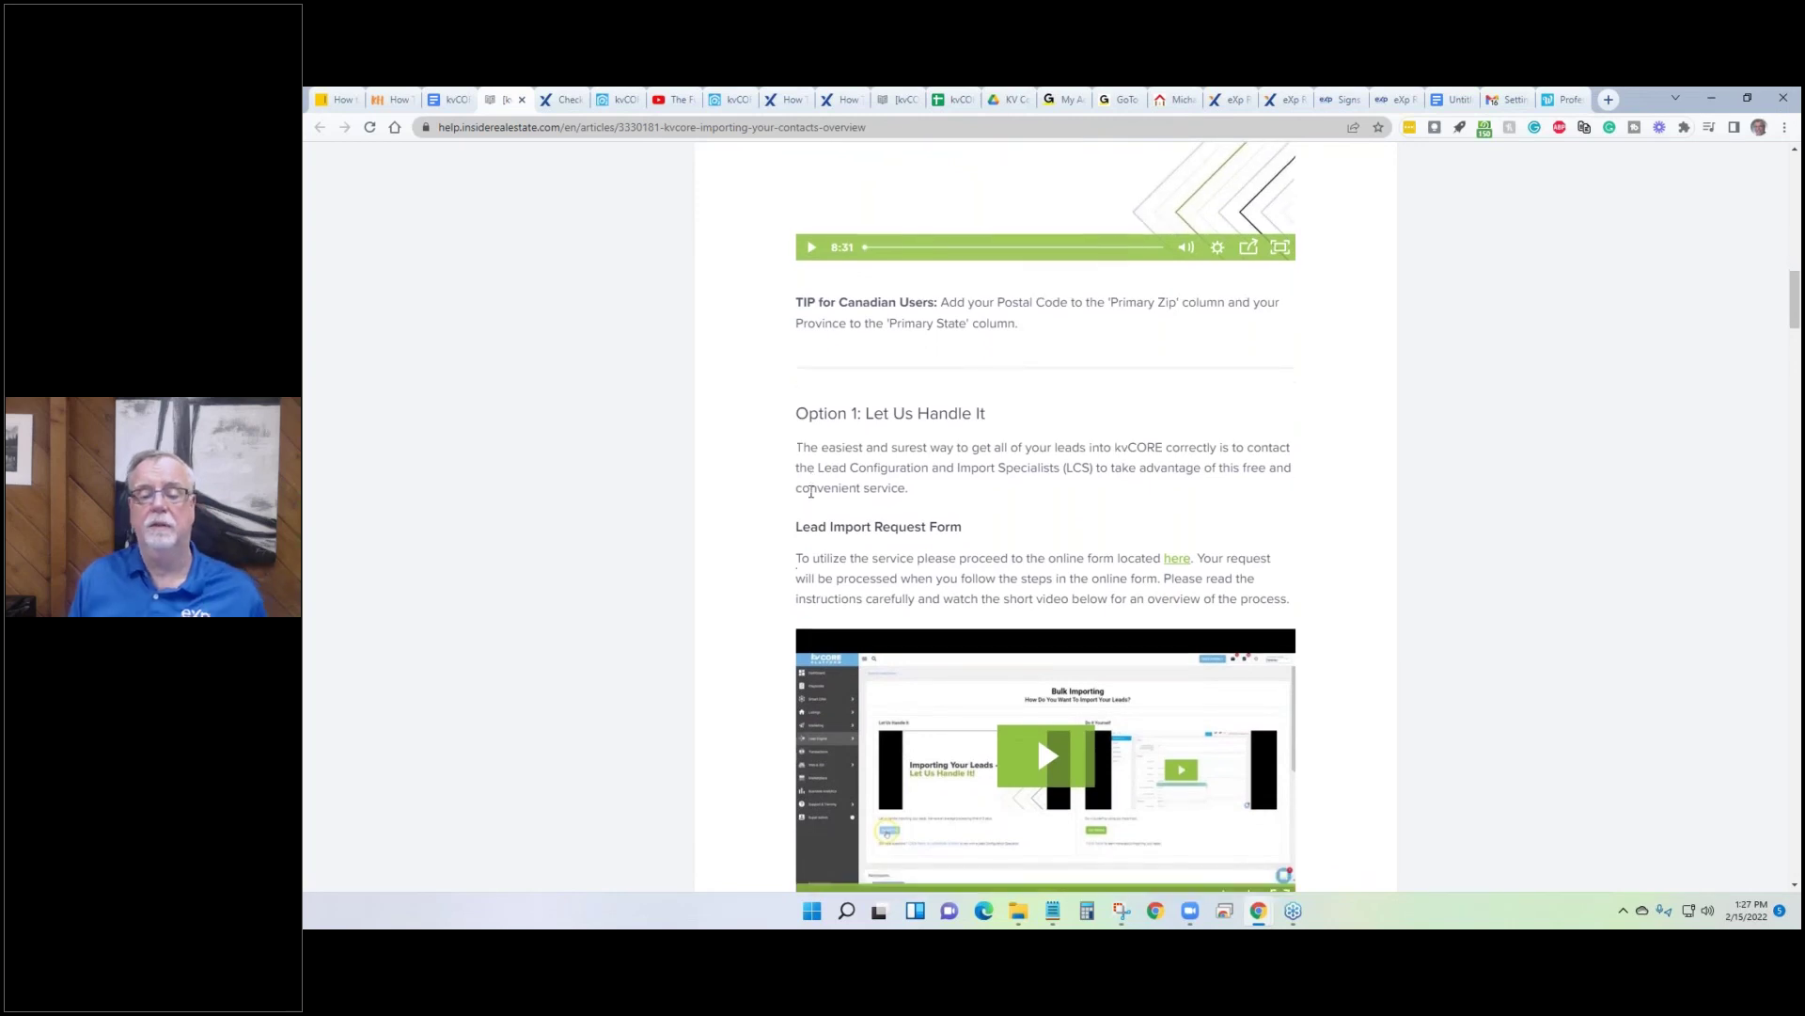
pyautogui.scroll(-4, 838, 572)
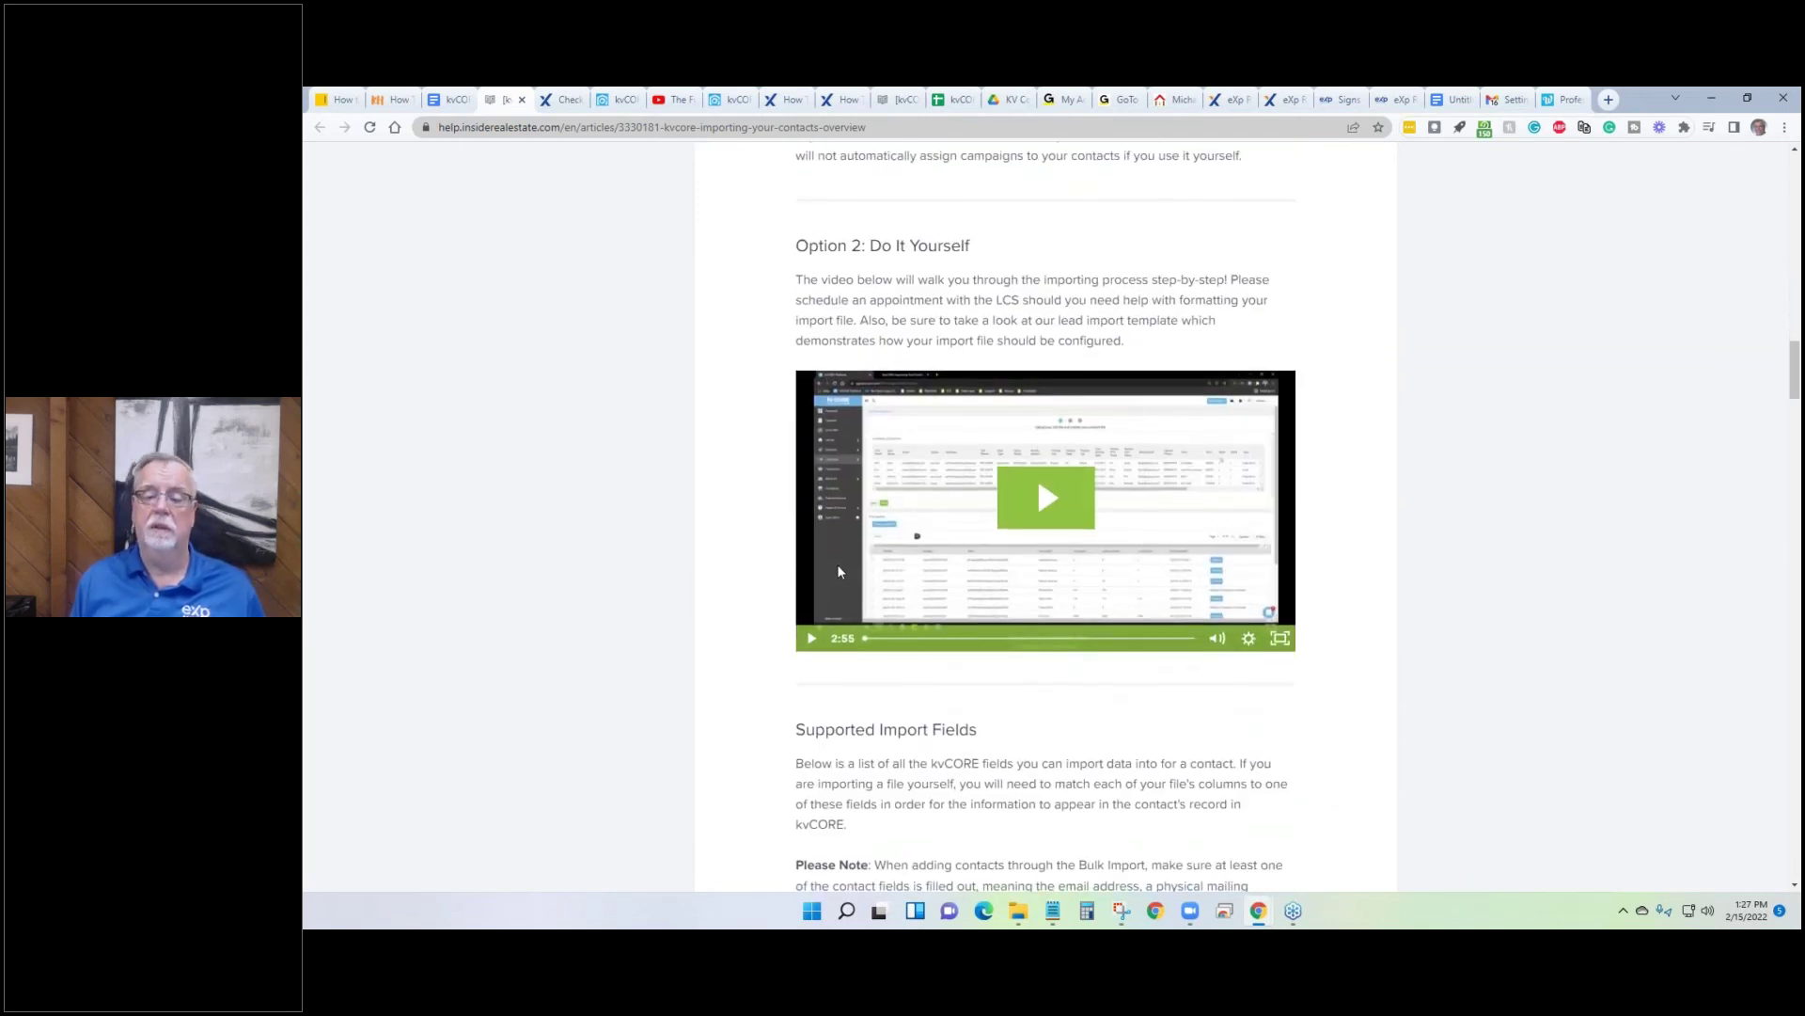
pyautogui.scroll(-2, 838, 568)
pyautogui.scroll(3, 816, 512)
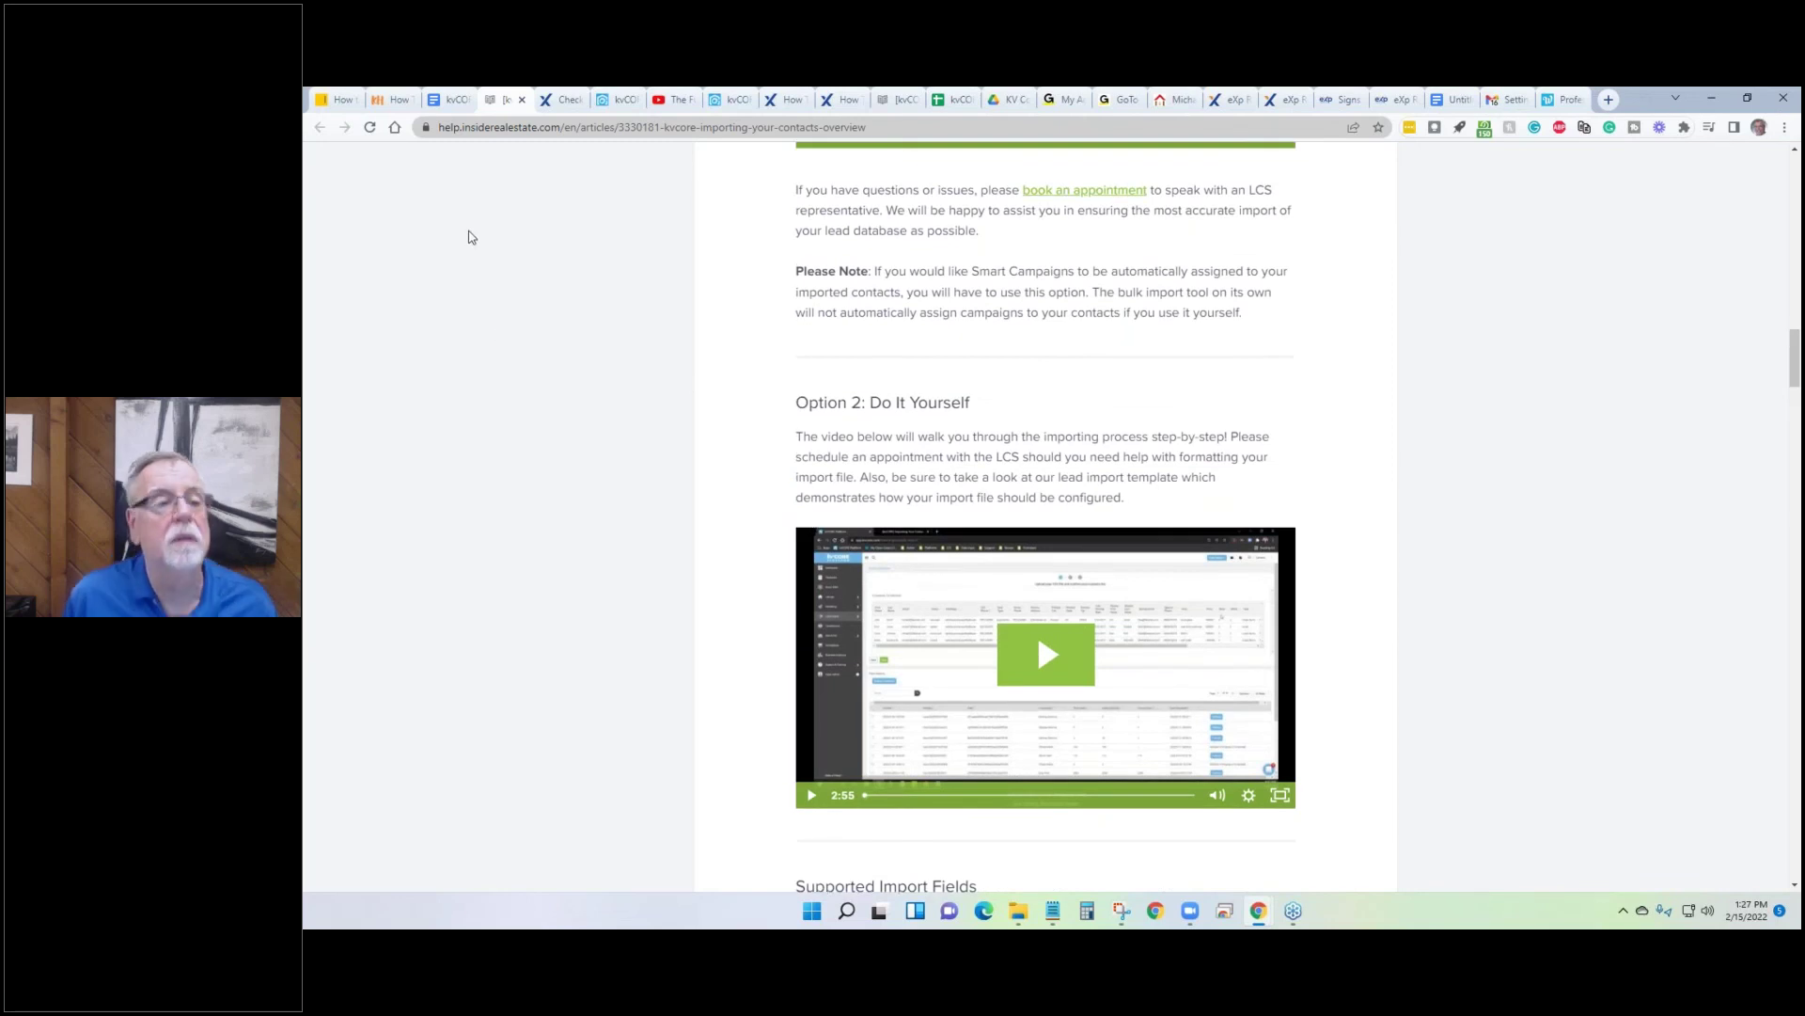
# Switch to the kvCORE dashboard and open the list of all contacts in the Smart CRM.
pyautogui.click(616, 99)
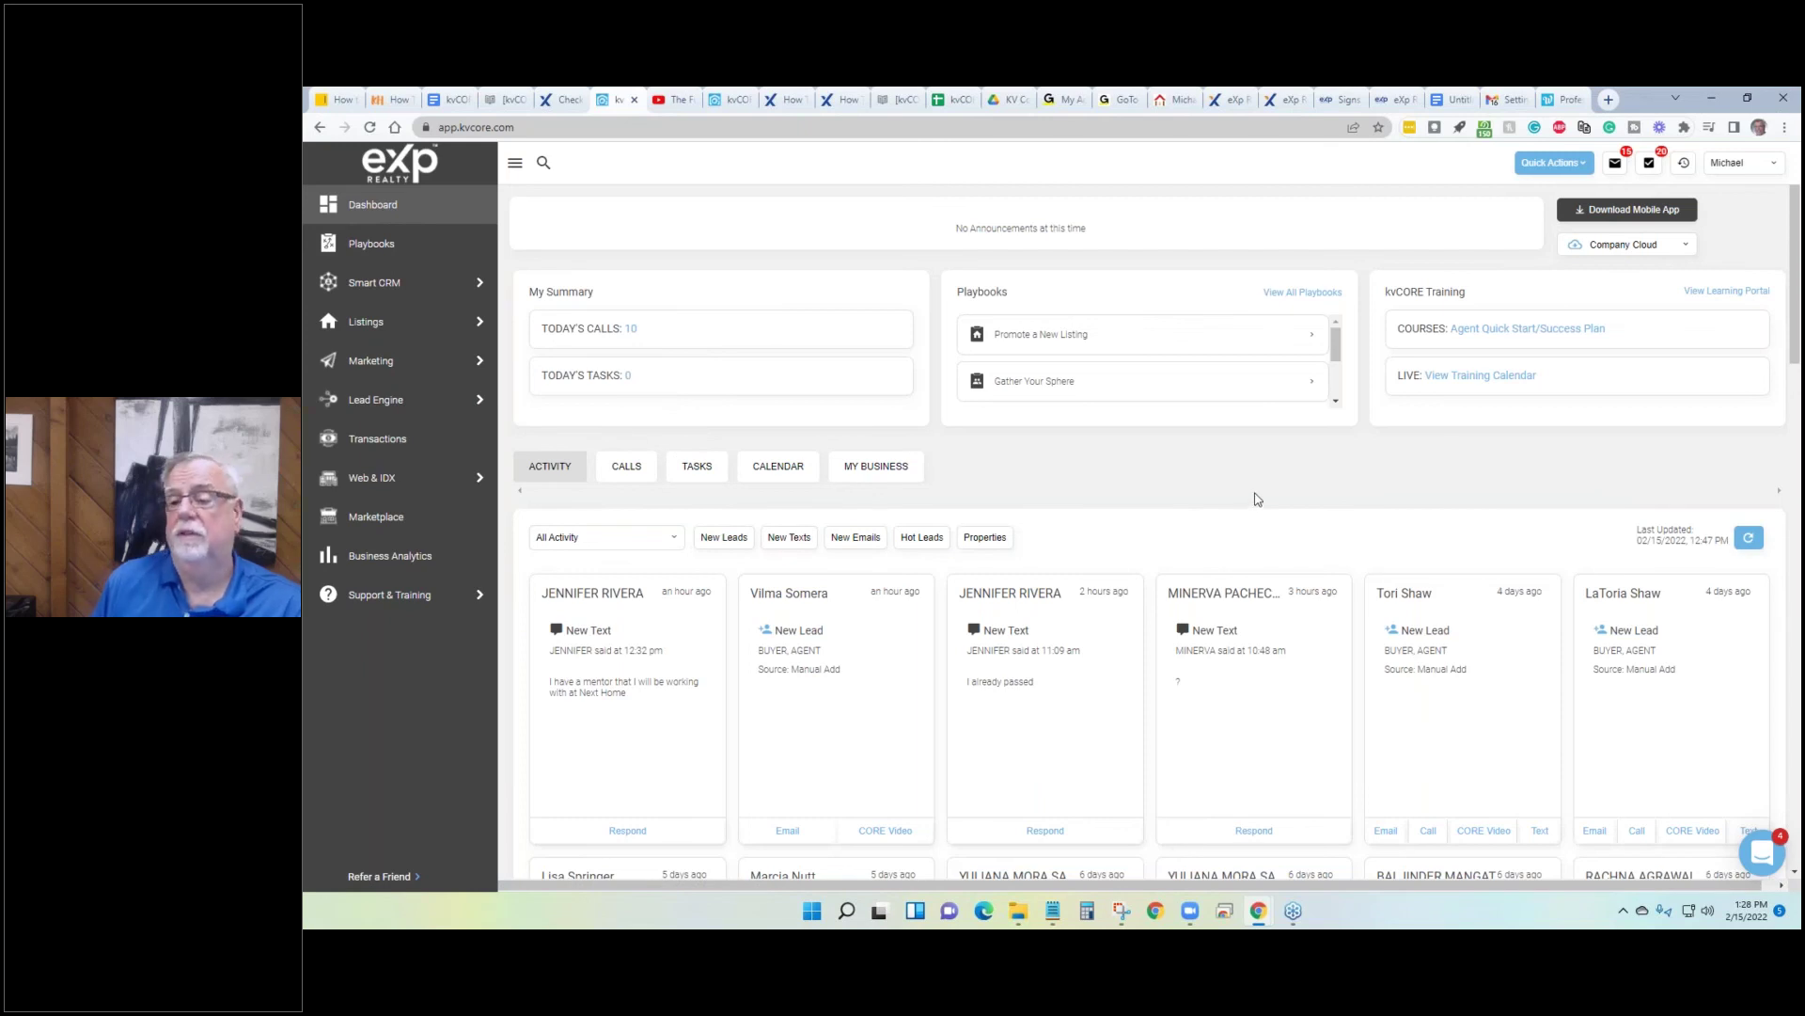
pyautogui.scroll(-6, 1258, 499)
pyautogui.scroll(4, 517, 395)
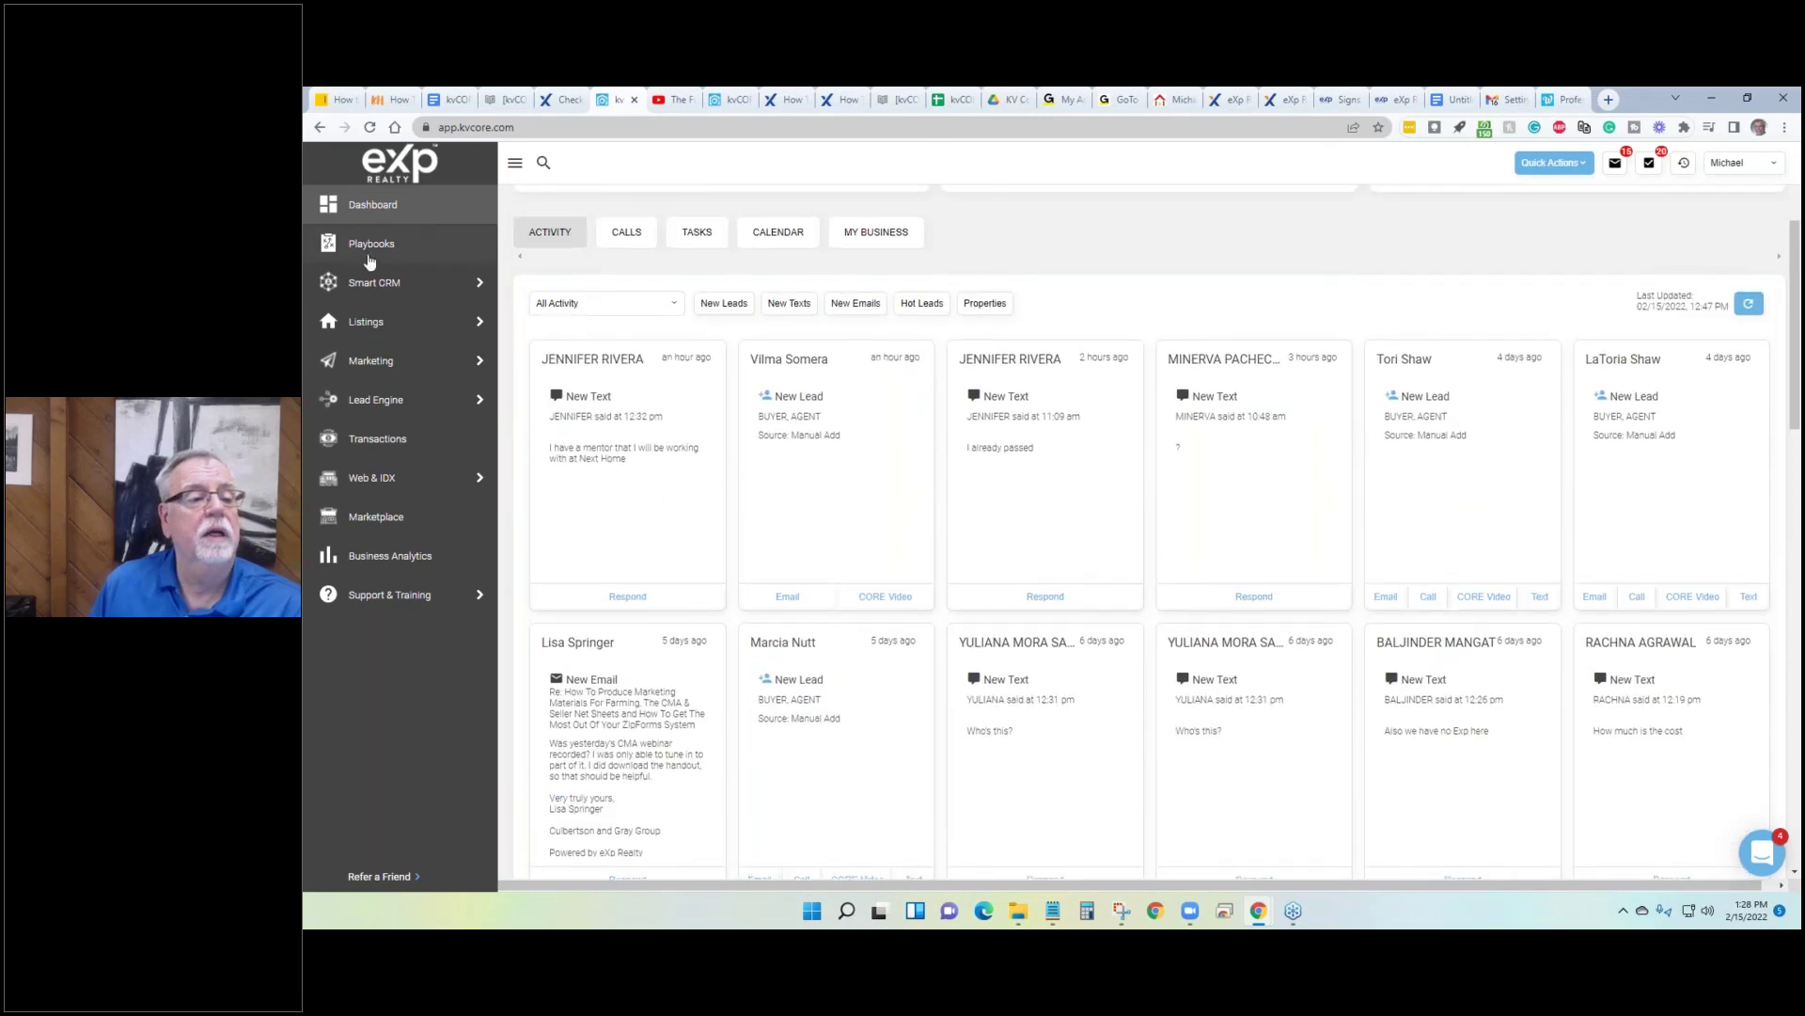
pyautogui.moveTo(364, 282)
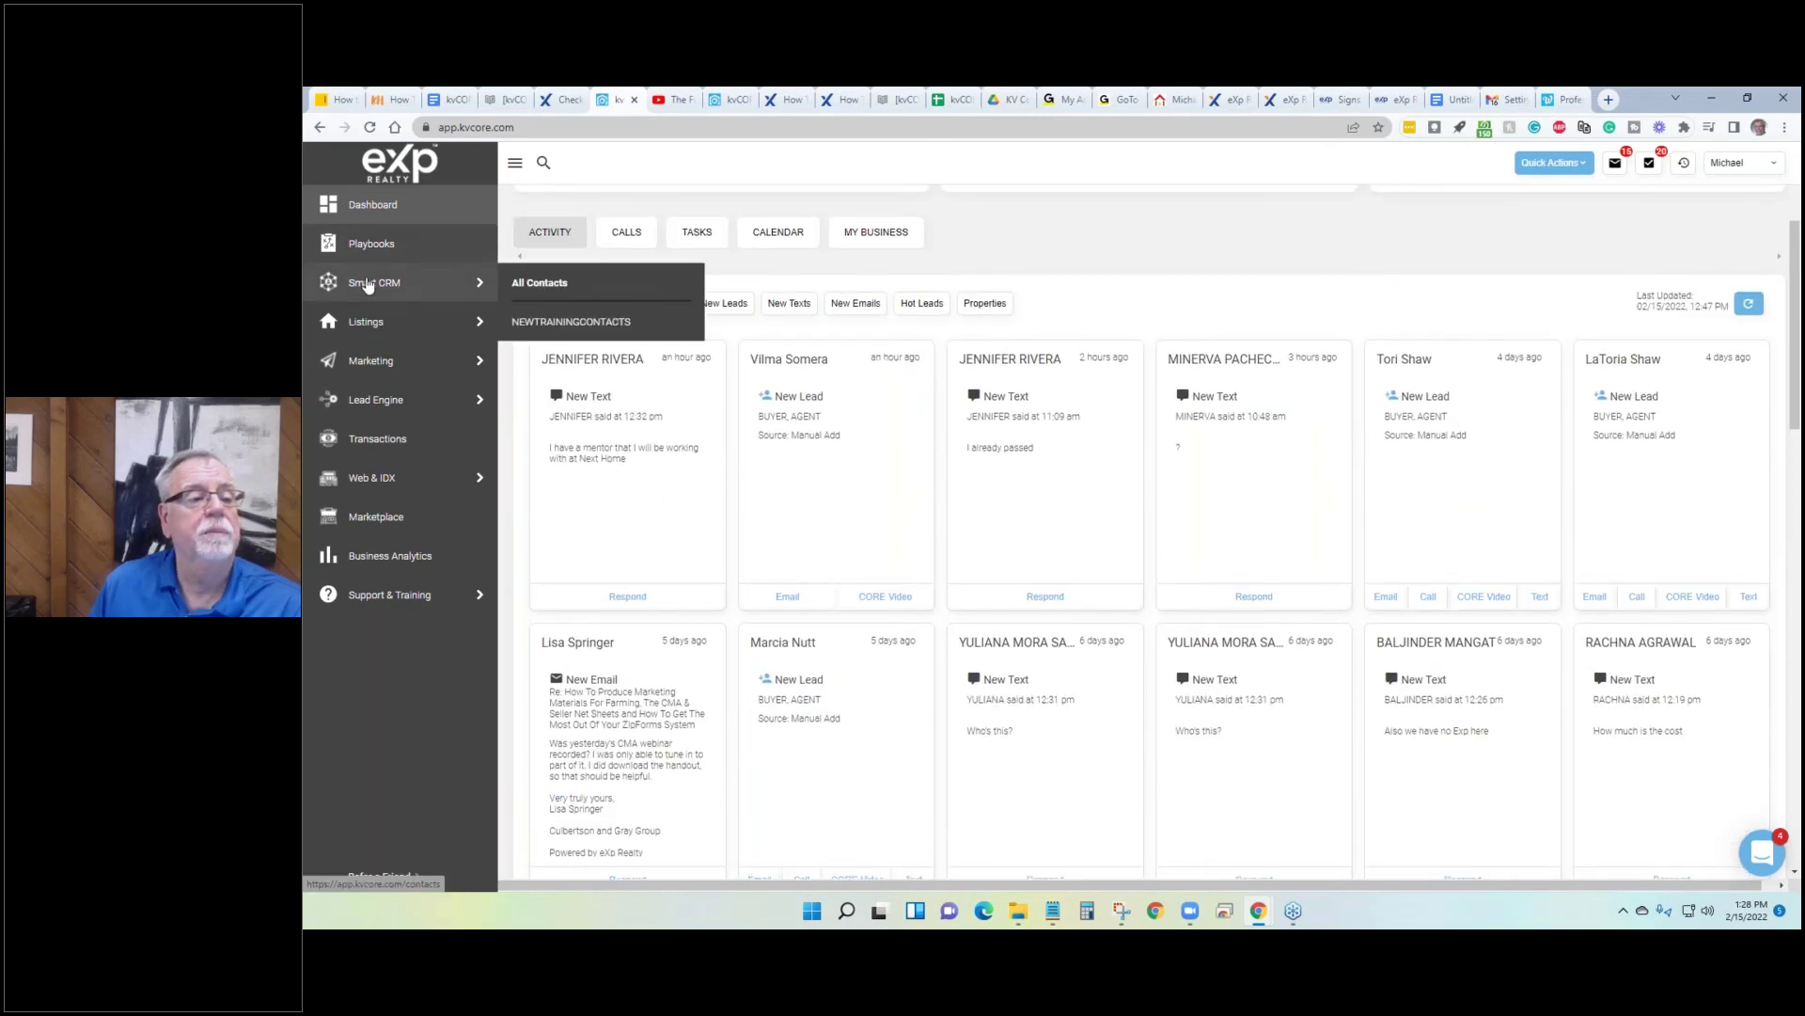
pyautogui.click(540, 284)
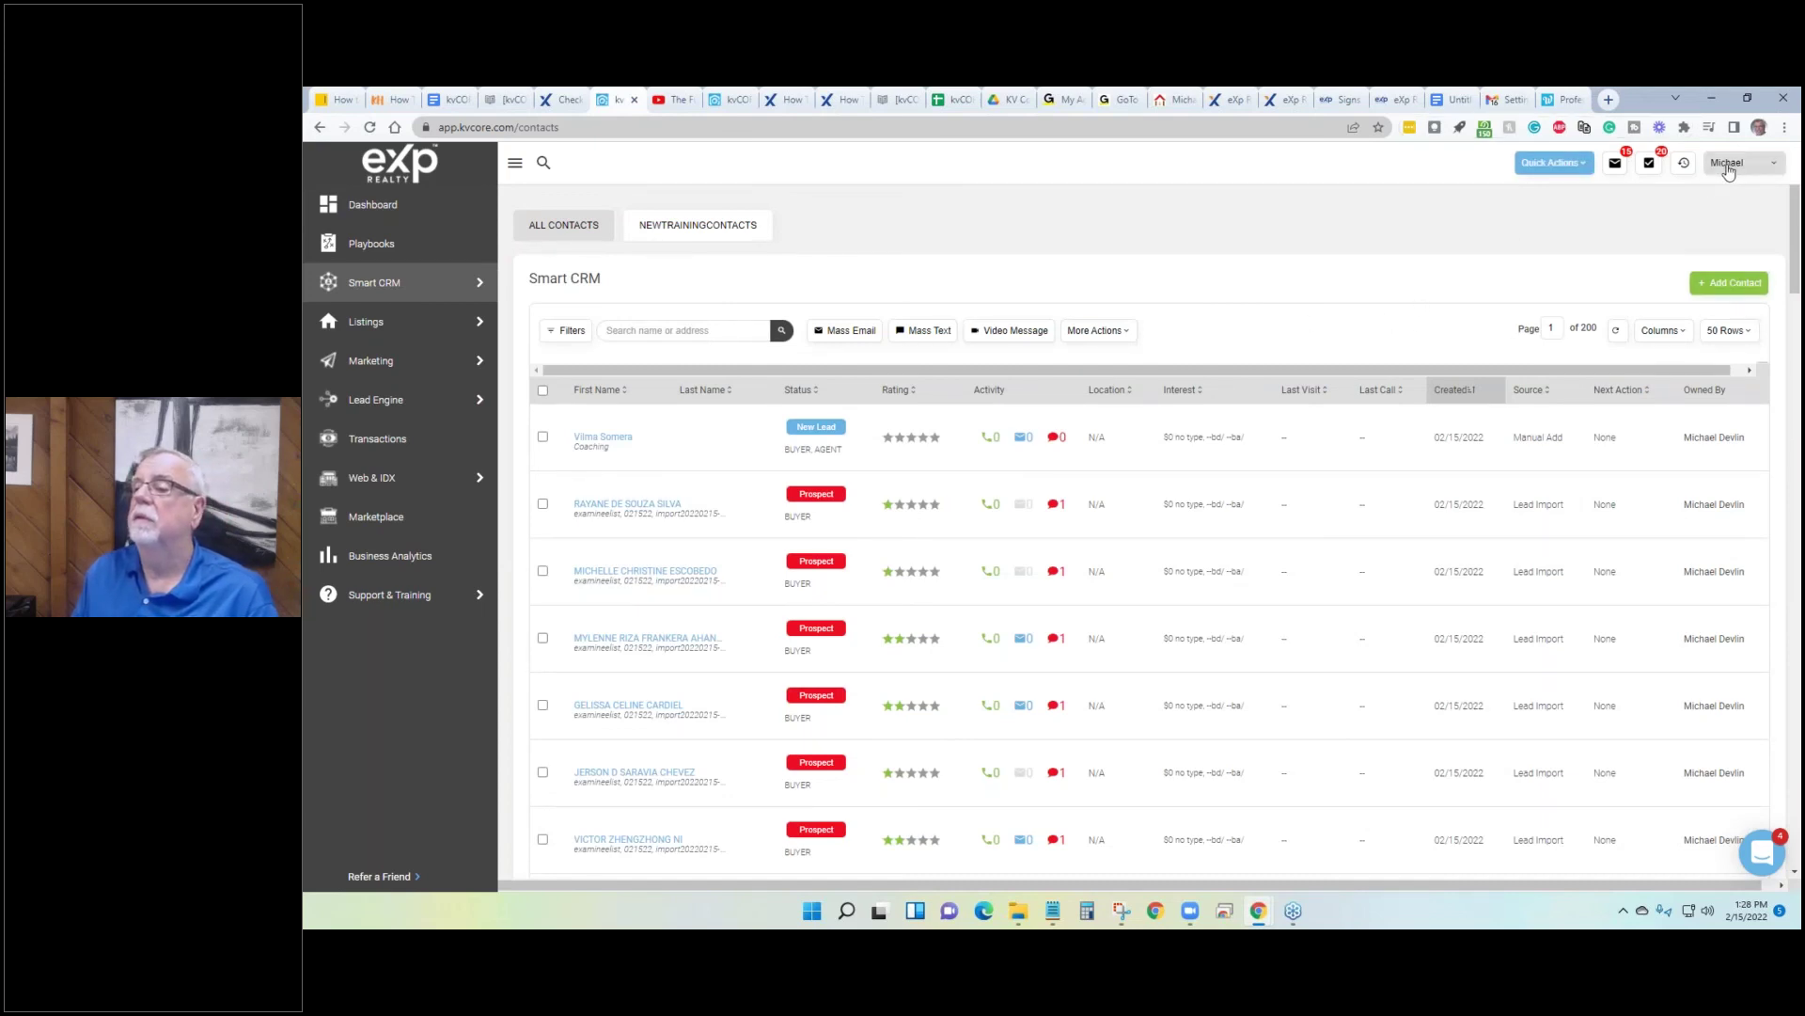
# Look through the account options, quick actions and main kvCORE sections for a lead import tool, ending on the all-contacts list.
pyautogui.click(1761, 165)
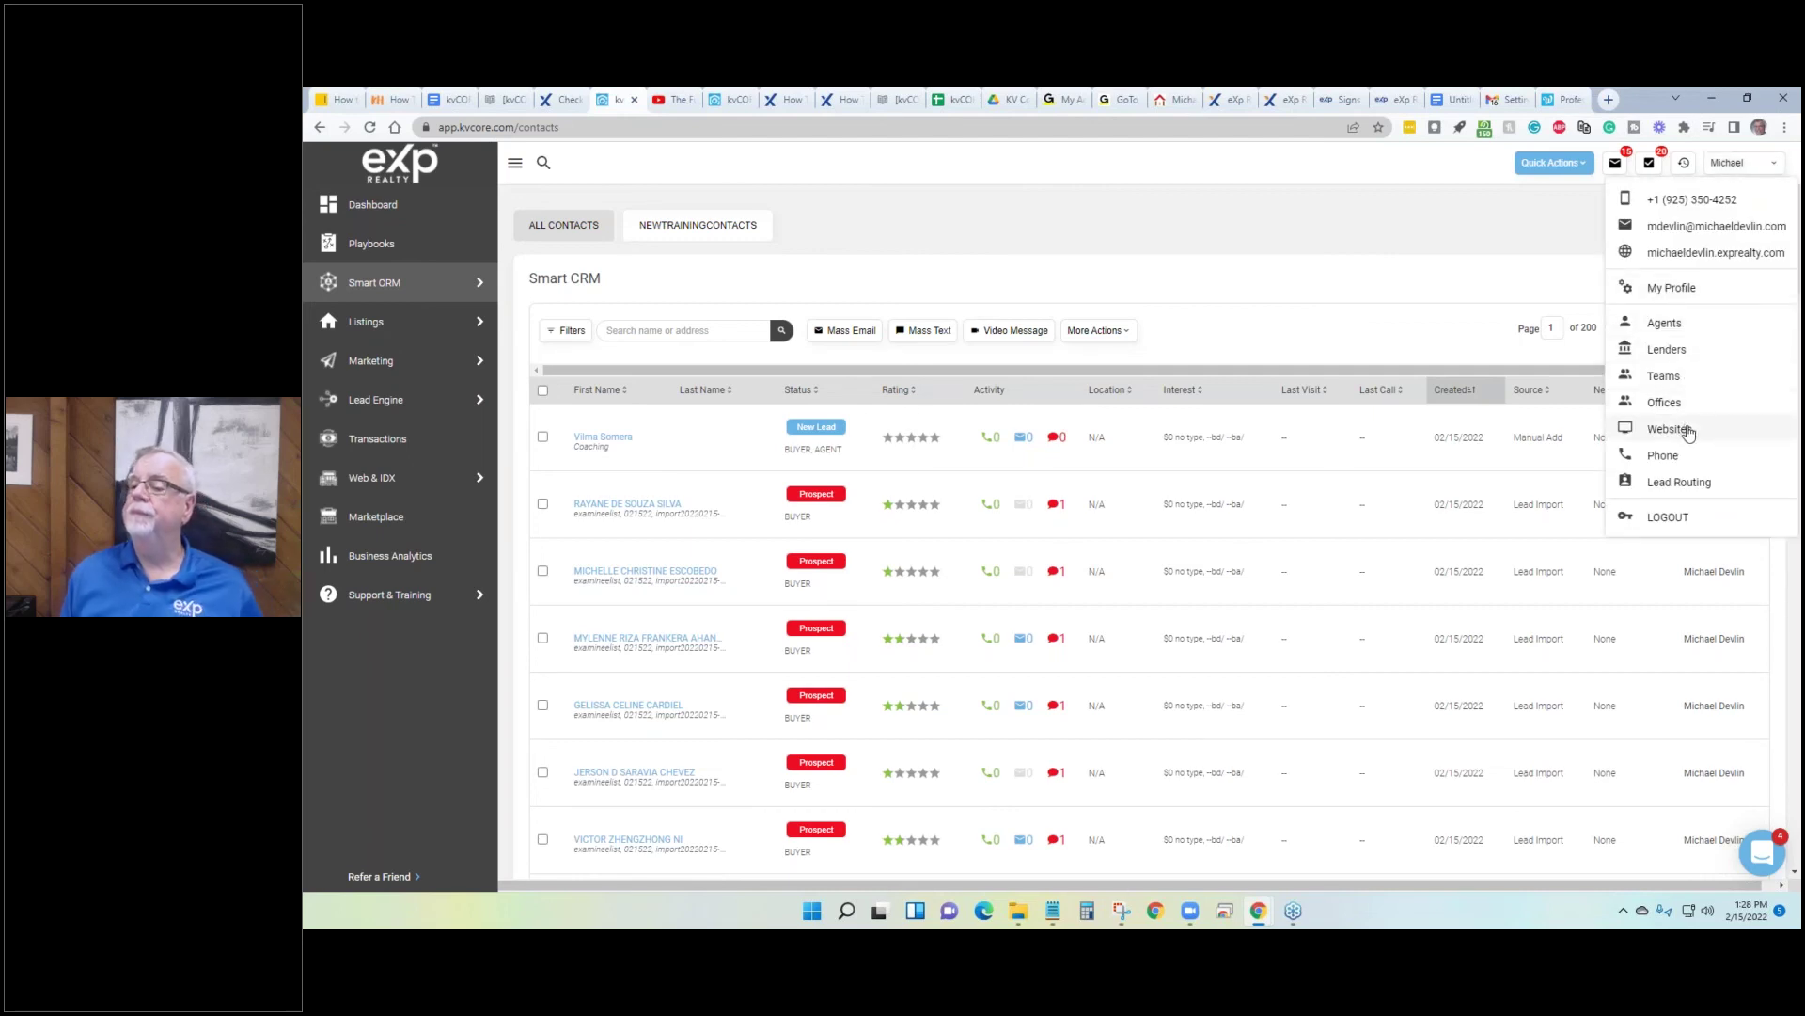
pyautogui.click(1554, 168)
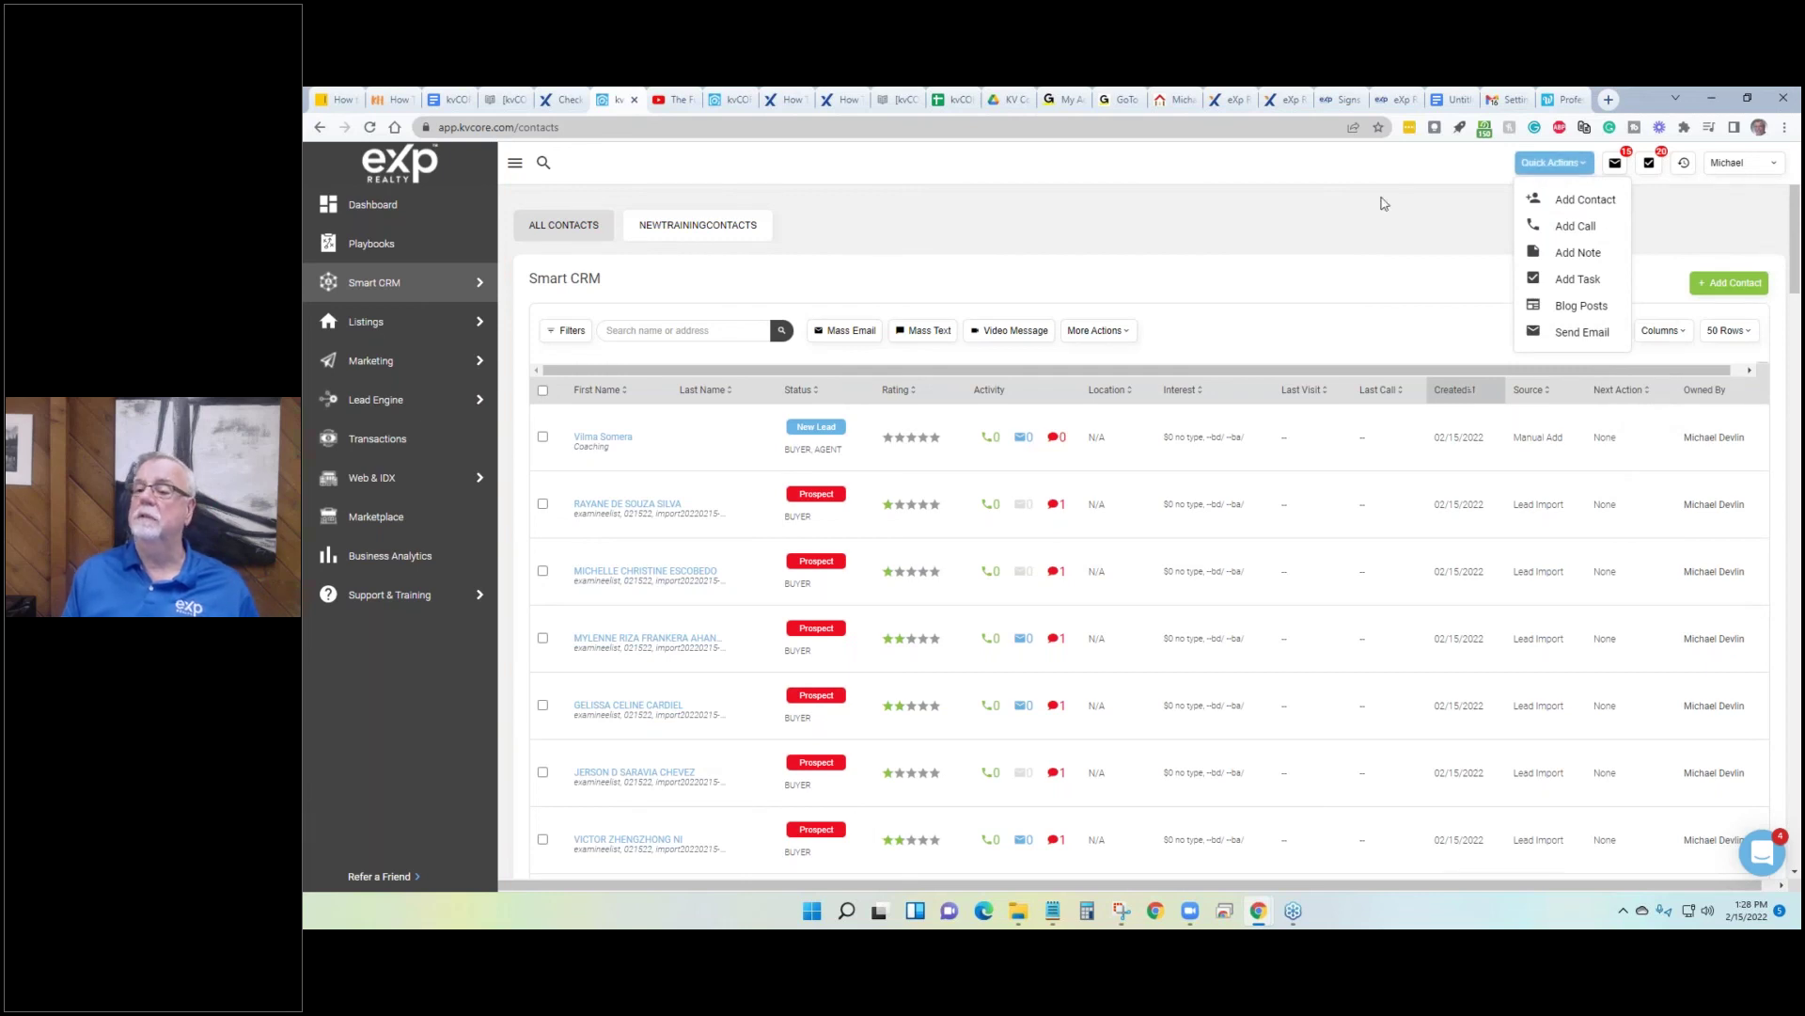
pyautogui.moveTo(381, 411)
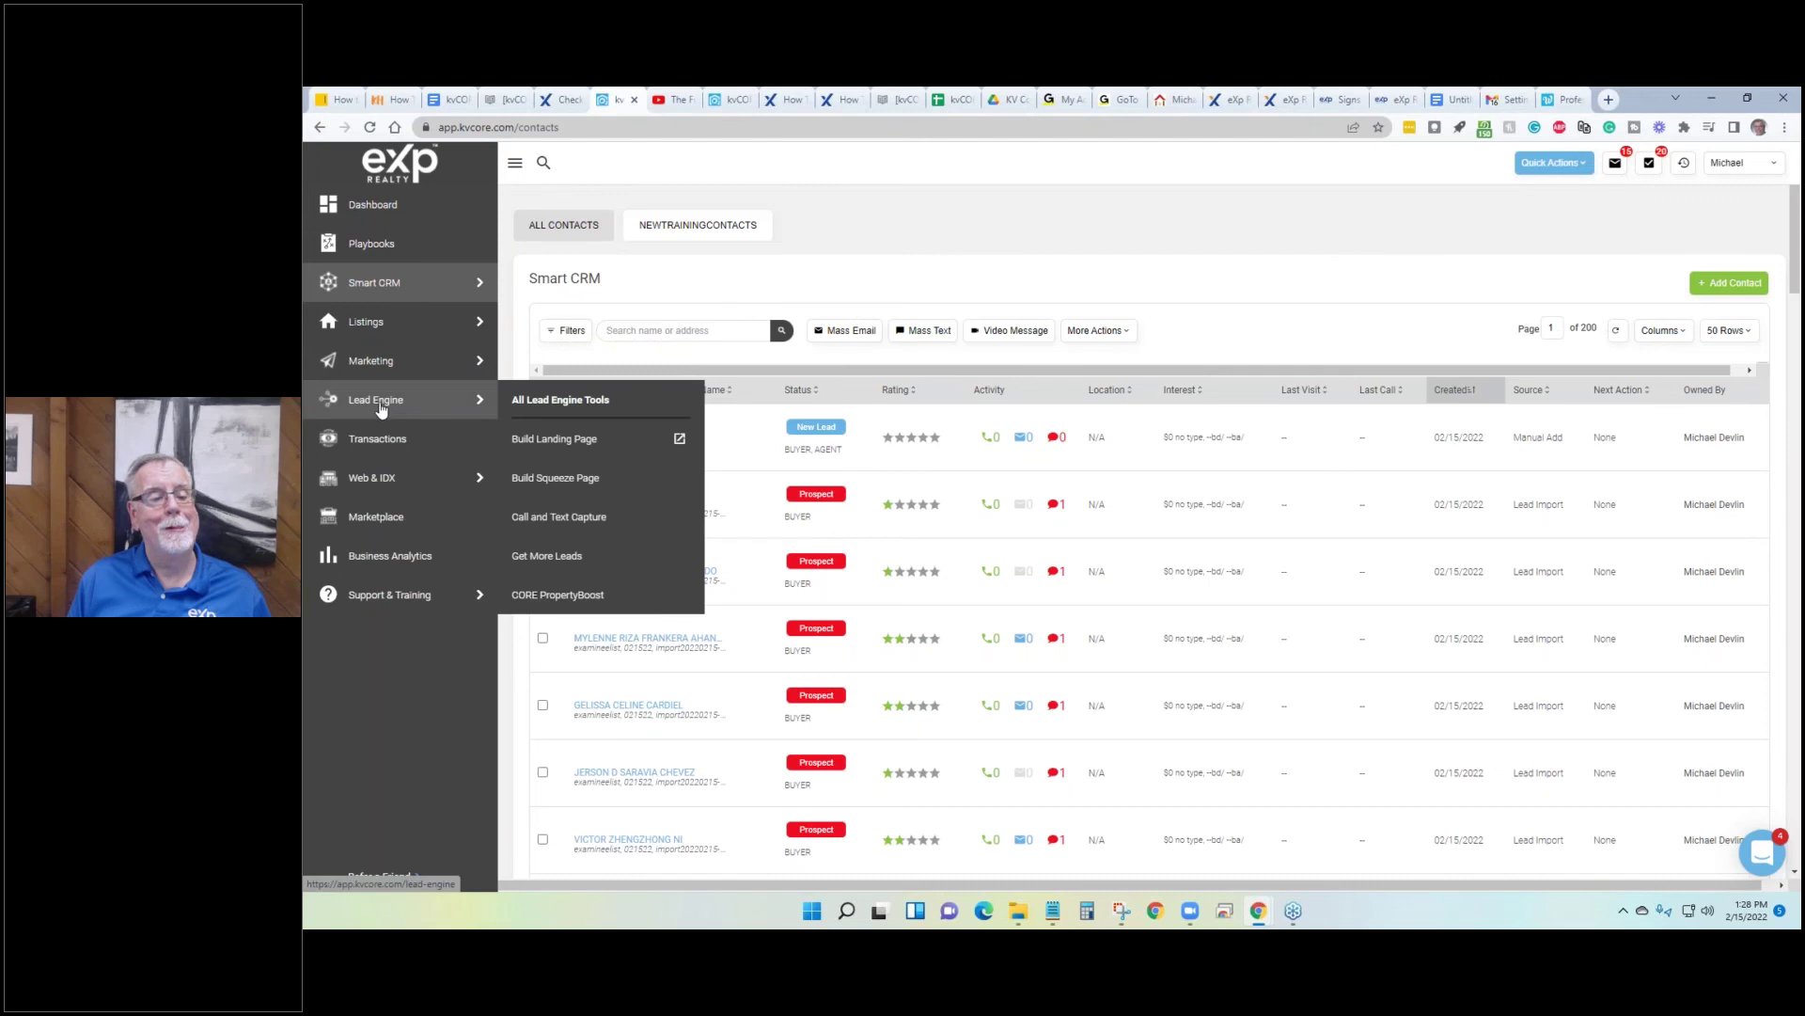
pyautogui.moveTo(379, 360)
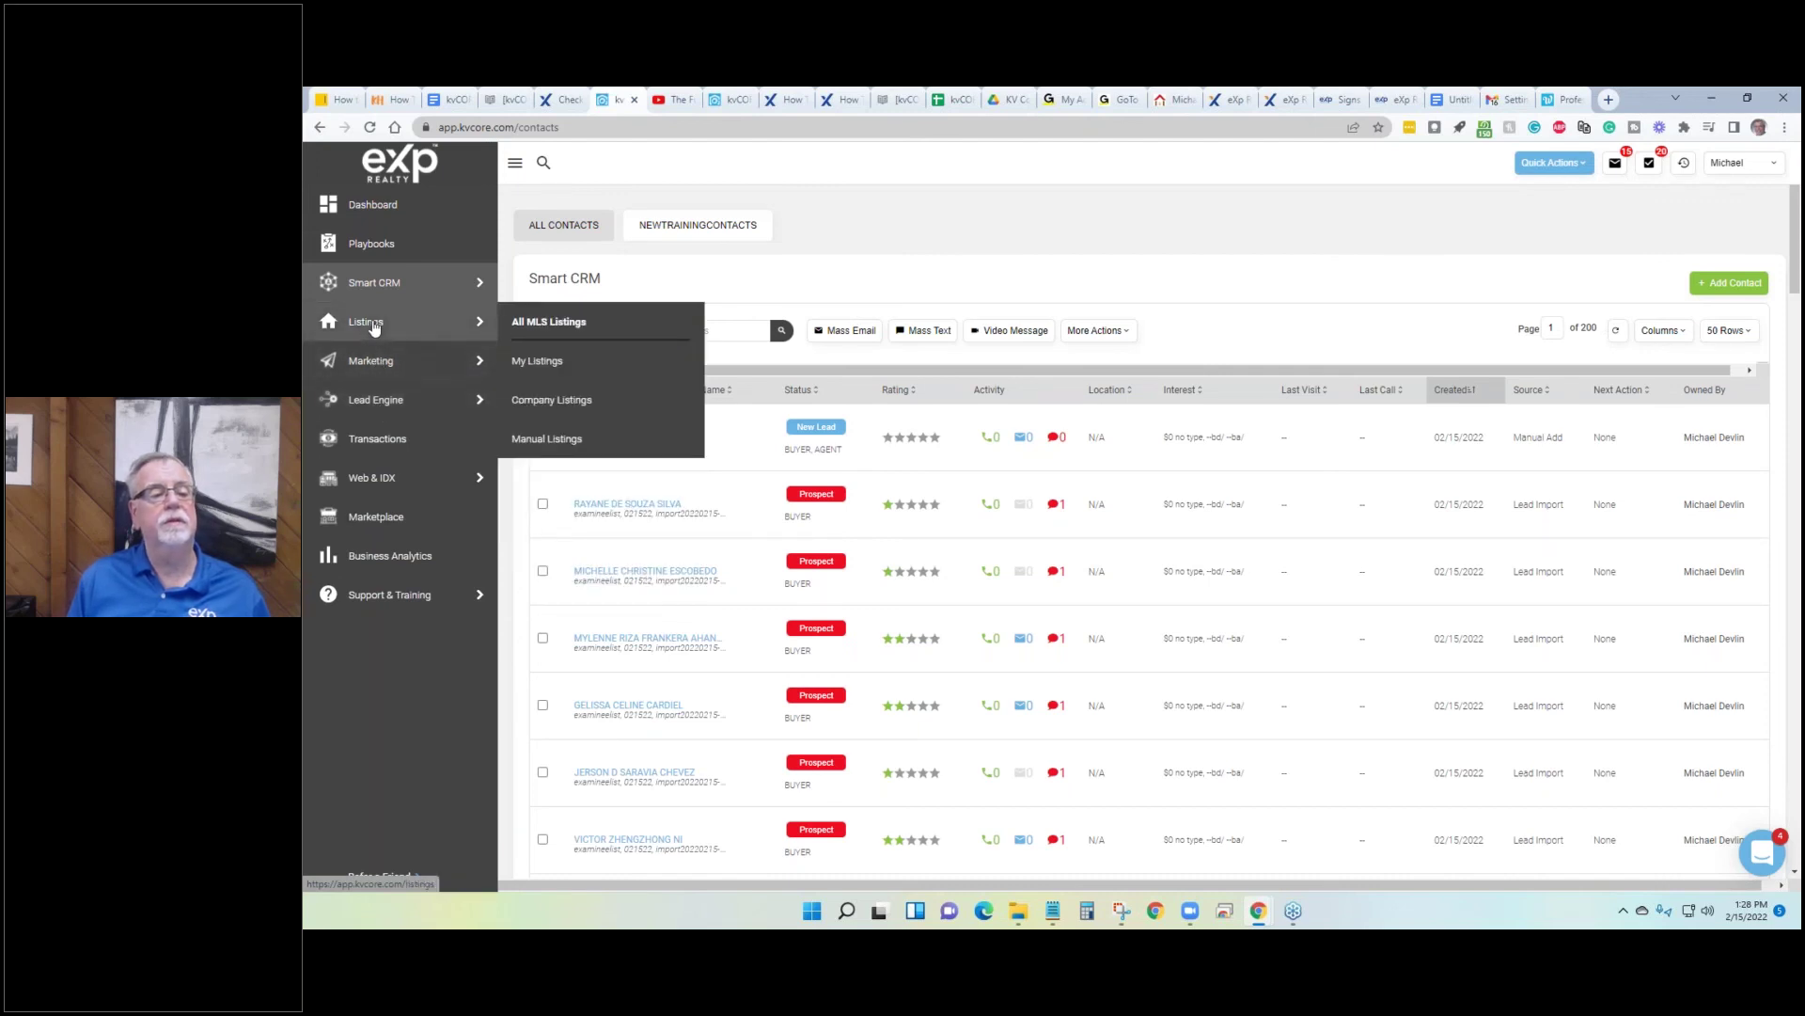
pyautogui.moveTo(392, 292)
pyautogui.click(572, 284)
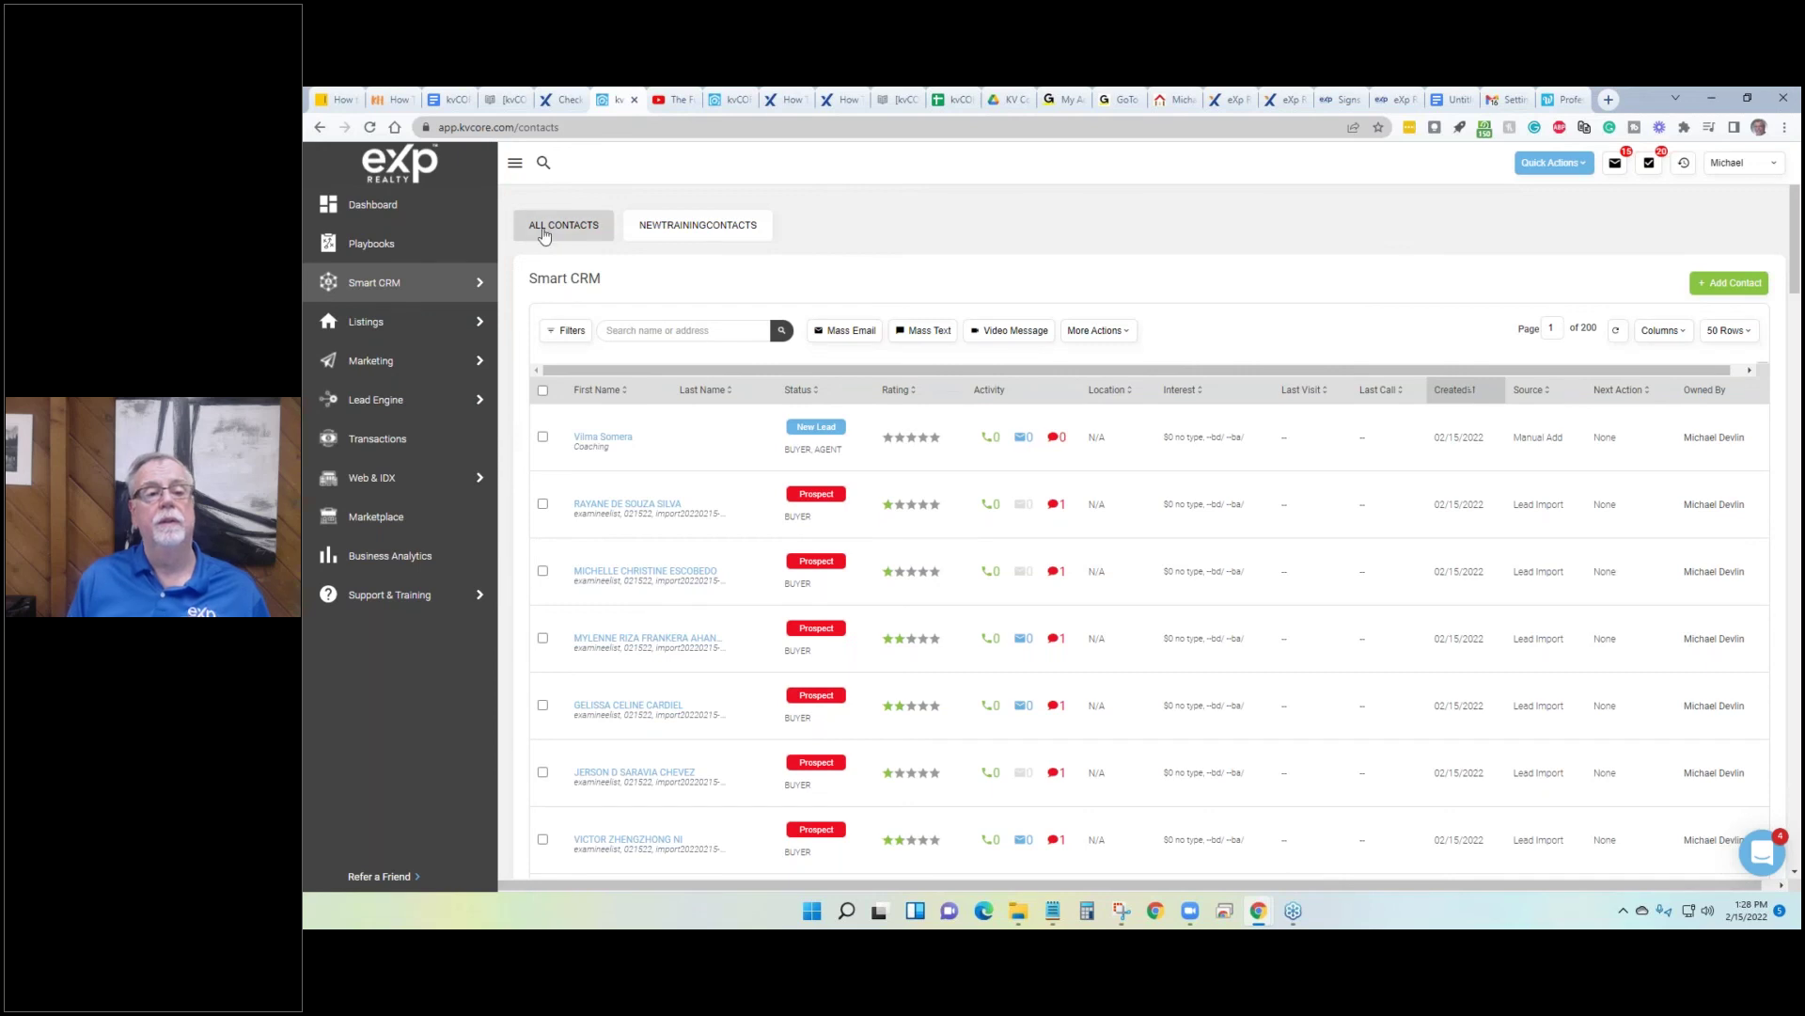
# Check the Marketplace for an import tool, and return to the dashboard to look over its activity feed.
pyautogui.moveTo(421, 598)
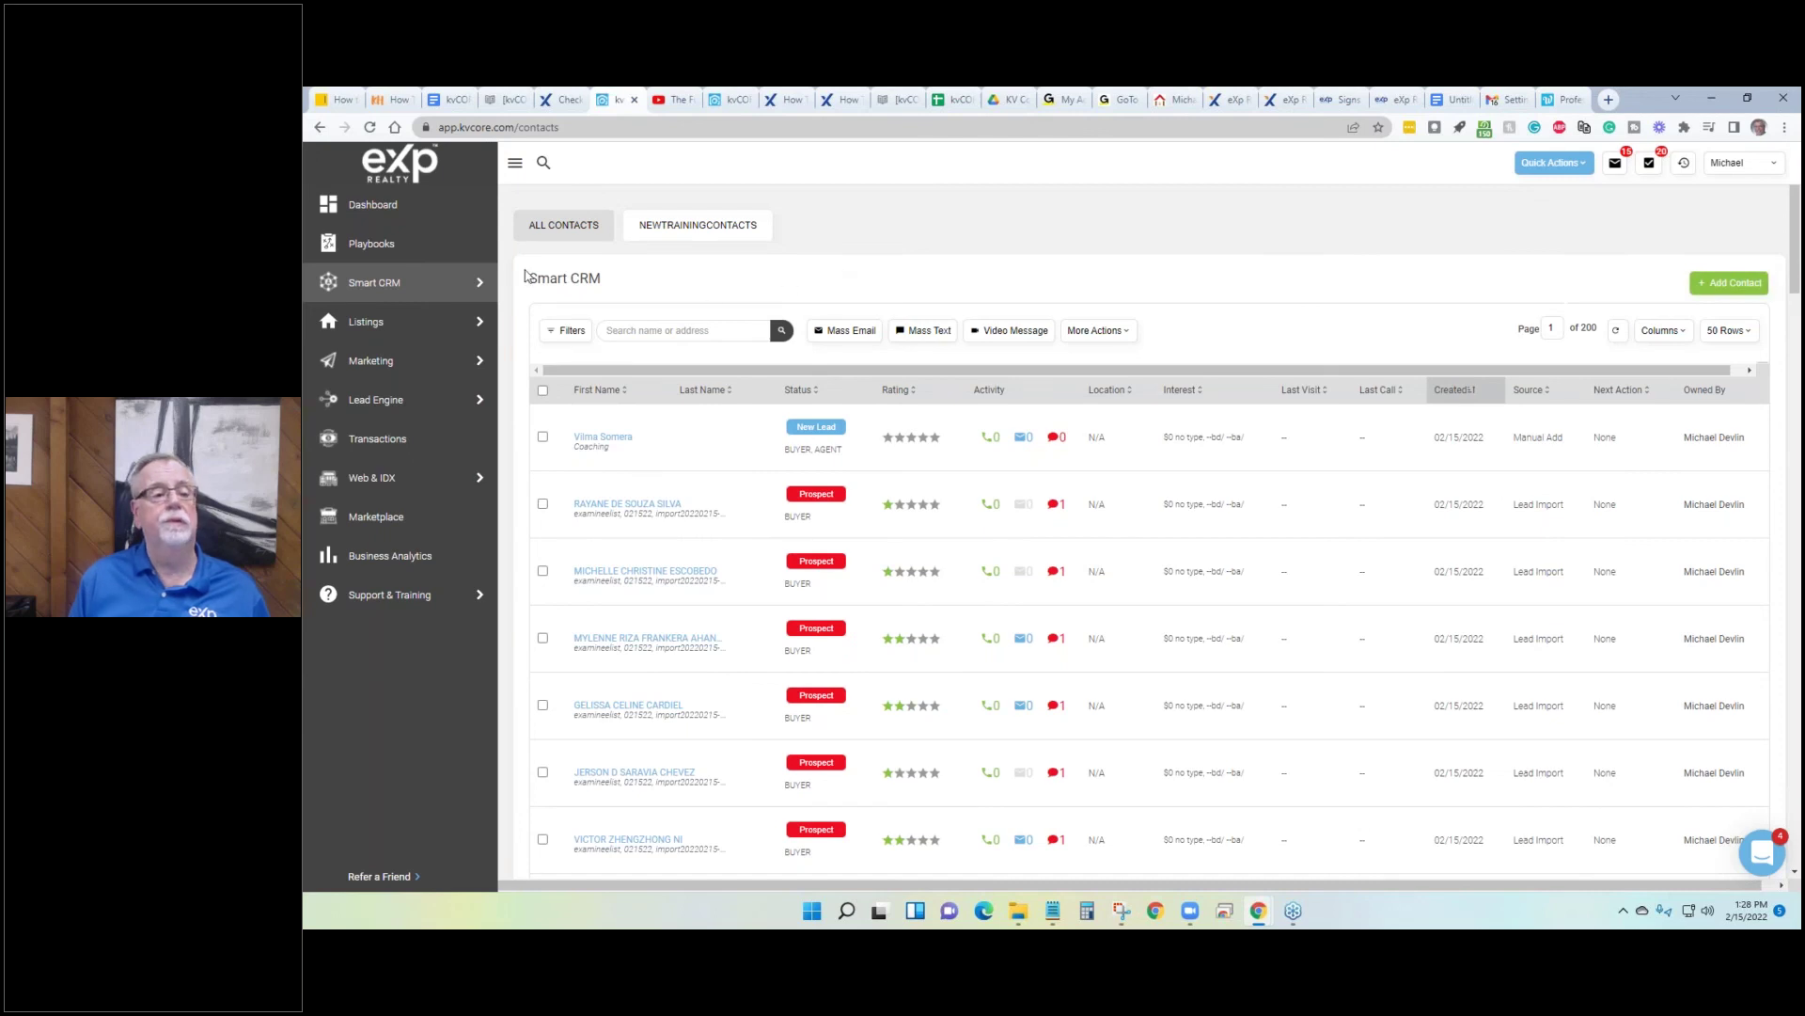
pyautogui.moveTo(372, 484)
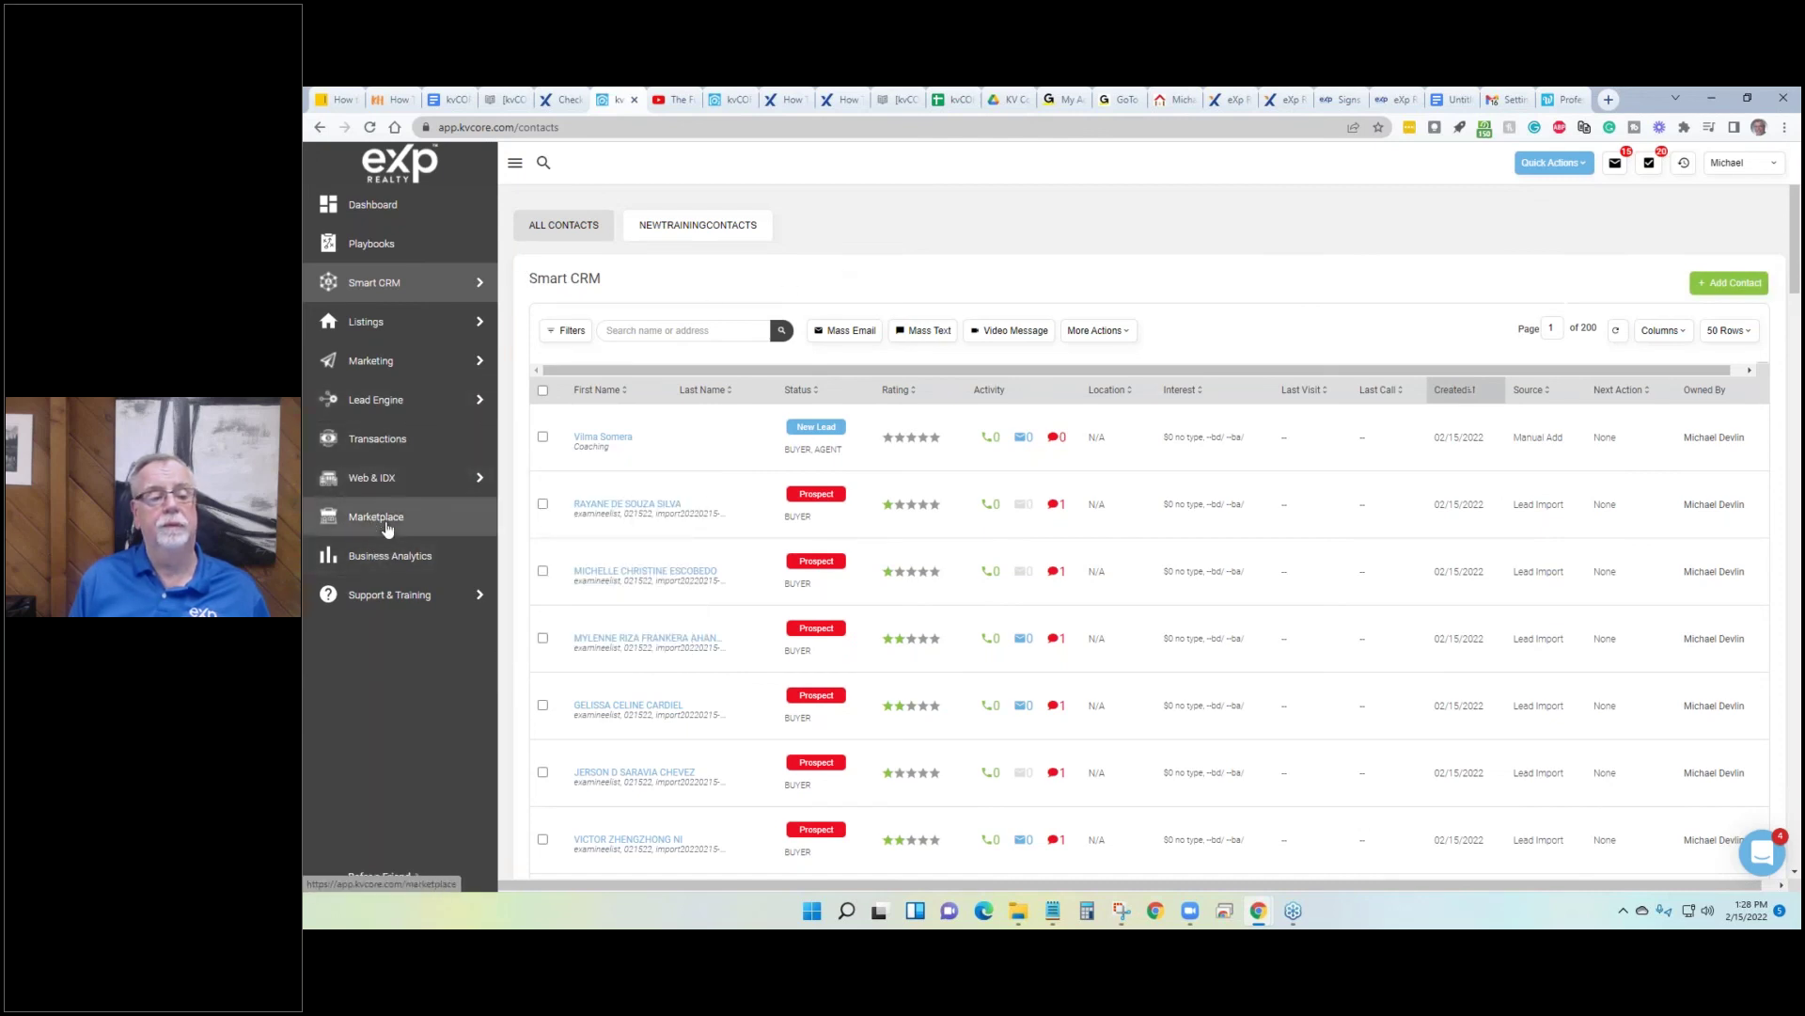
pyautogui.click(386, 528)
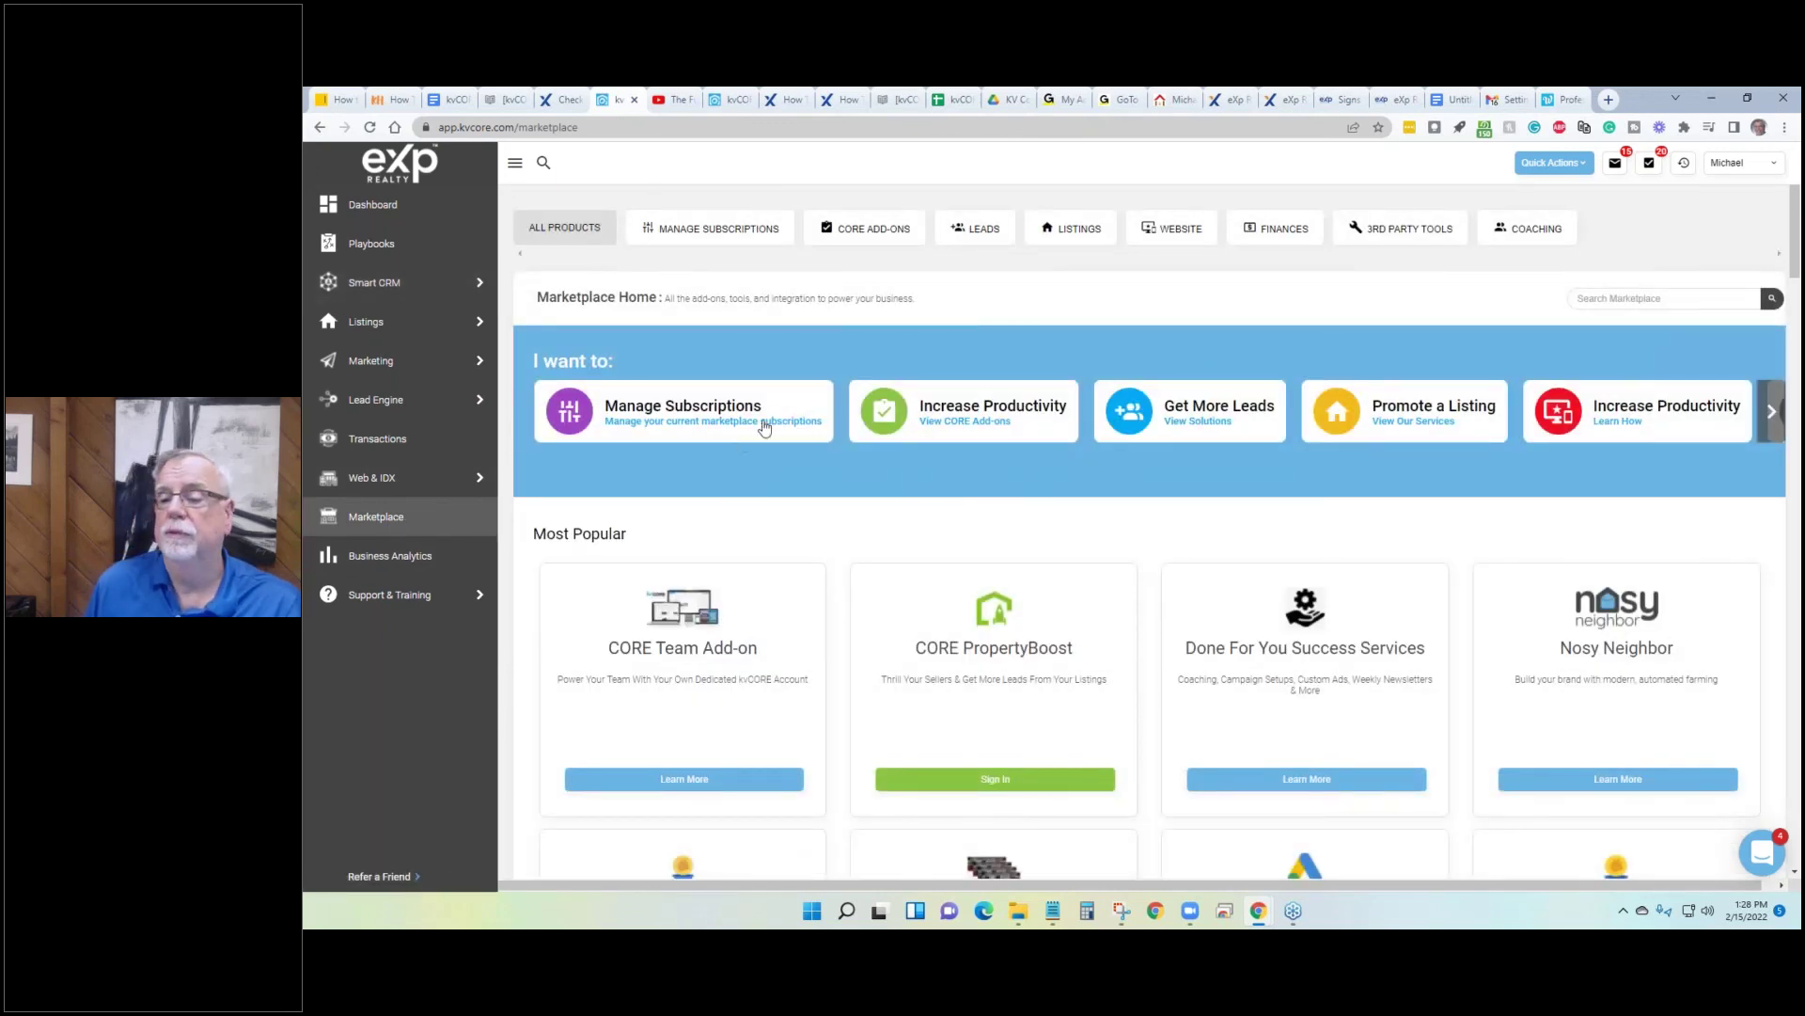
pyautogui.click(355, 209)
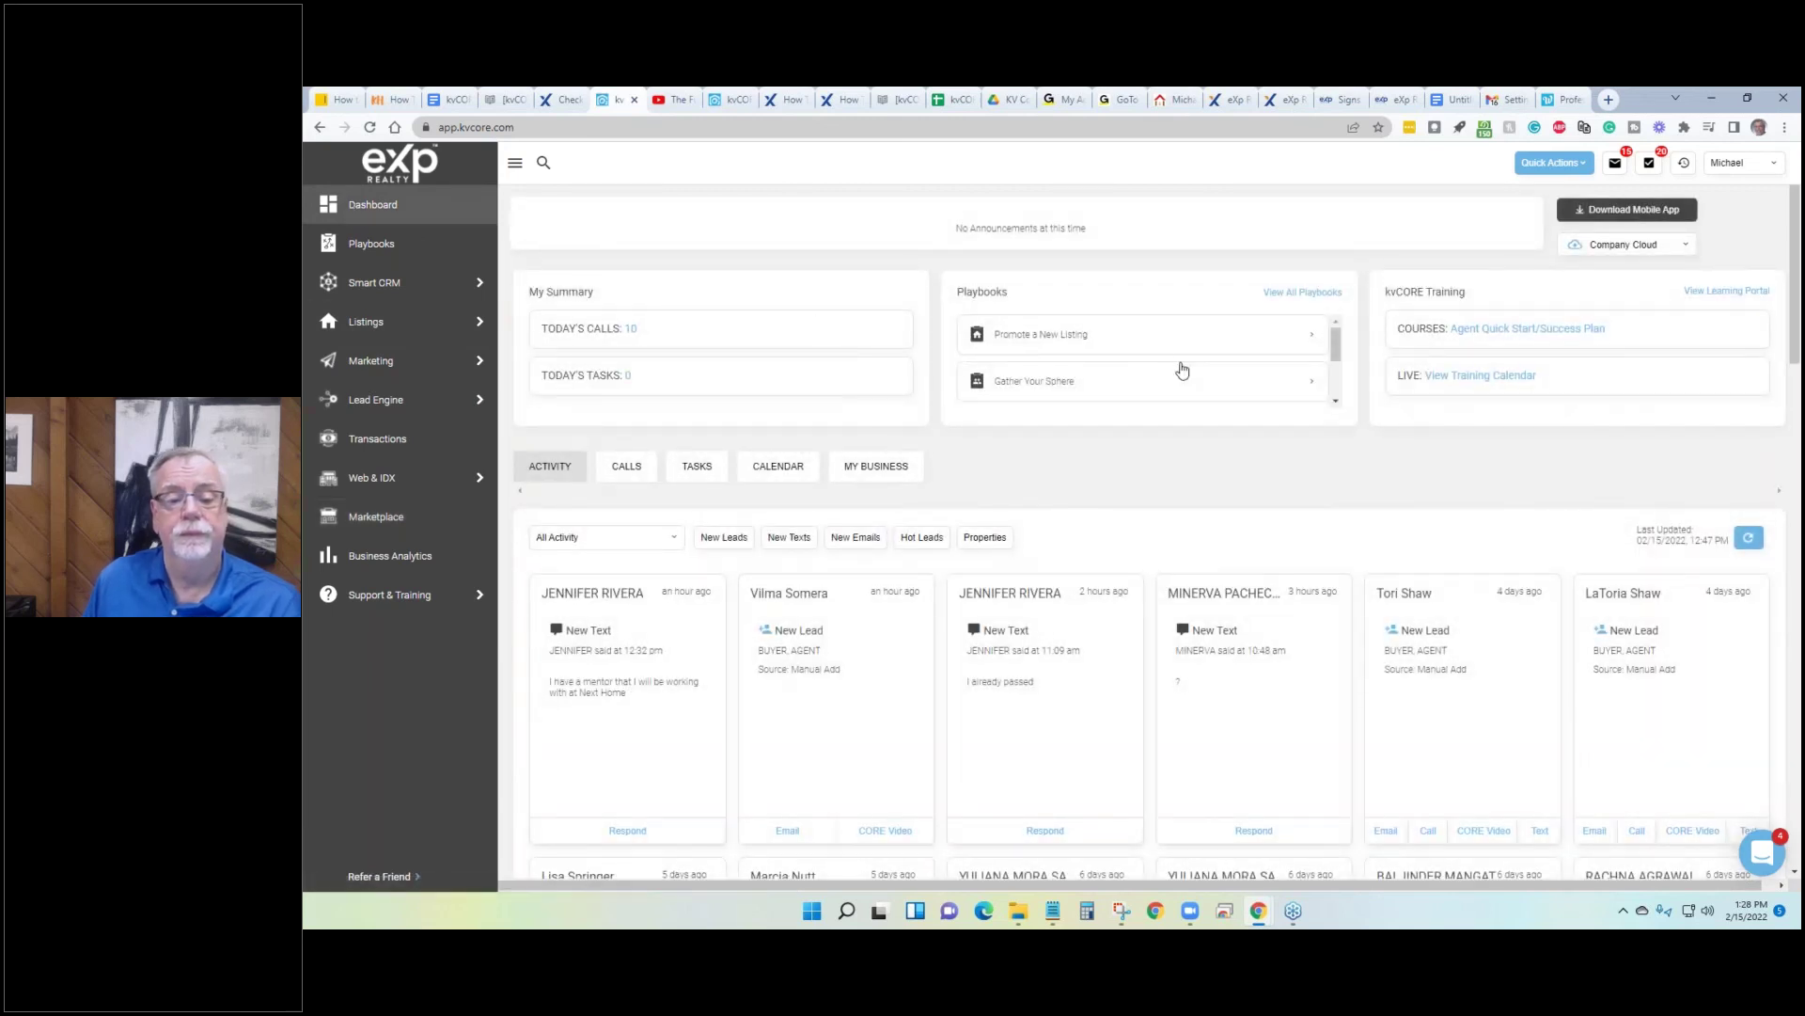
pyautogui.scroll(-1, 914, 273)
pyautogui.scroll(-4, 844, 278)
pyautogui.scroll(5, 844, 277)
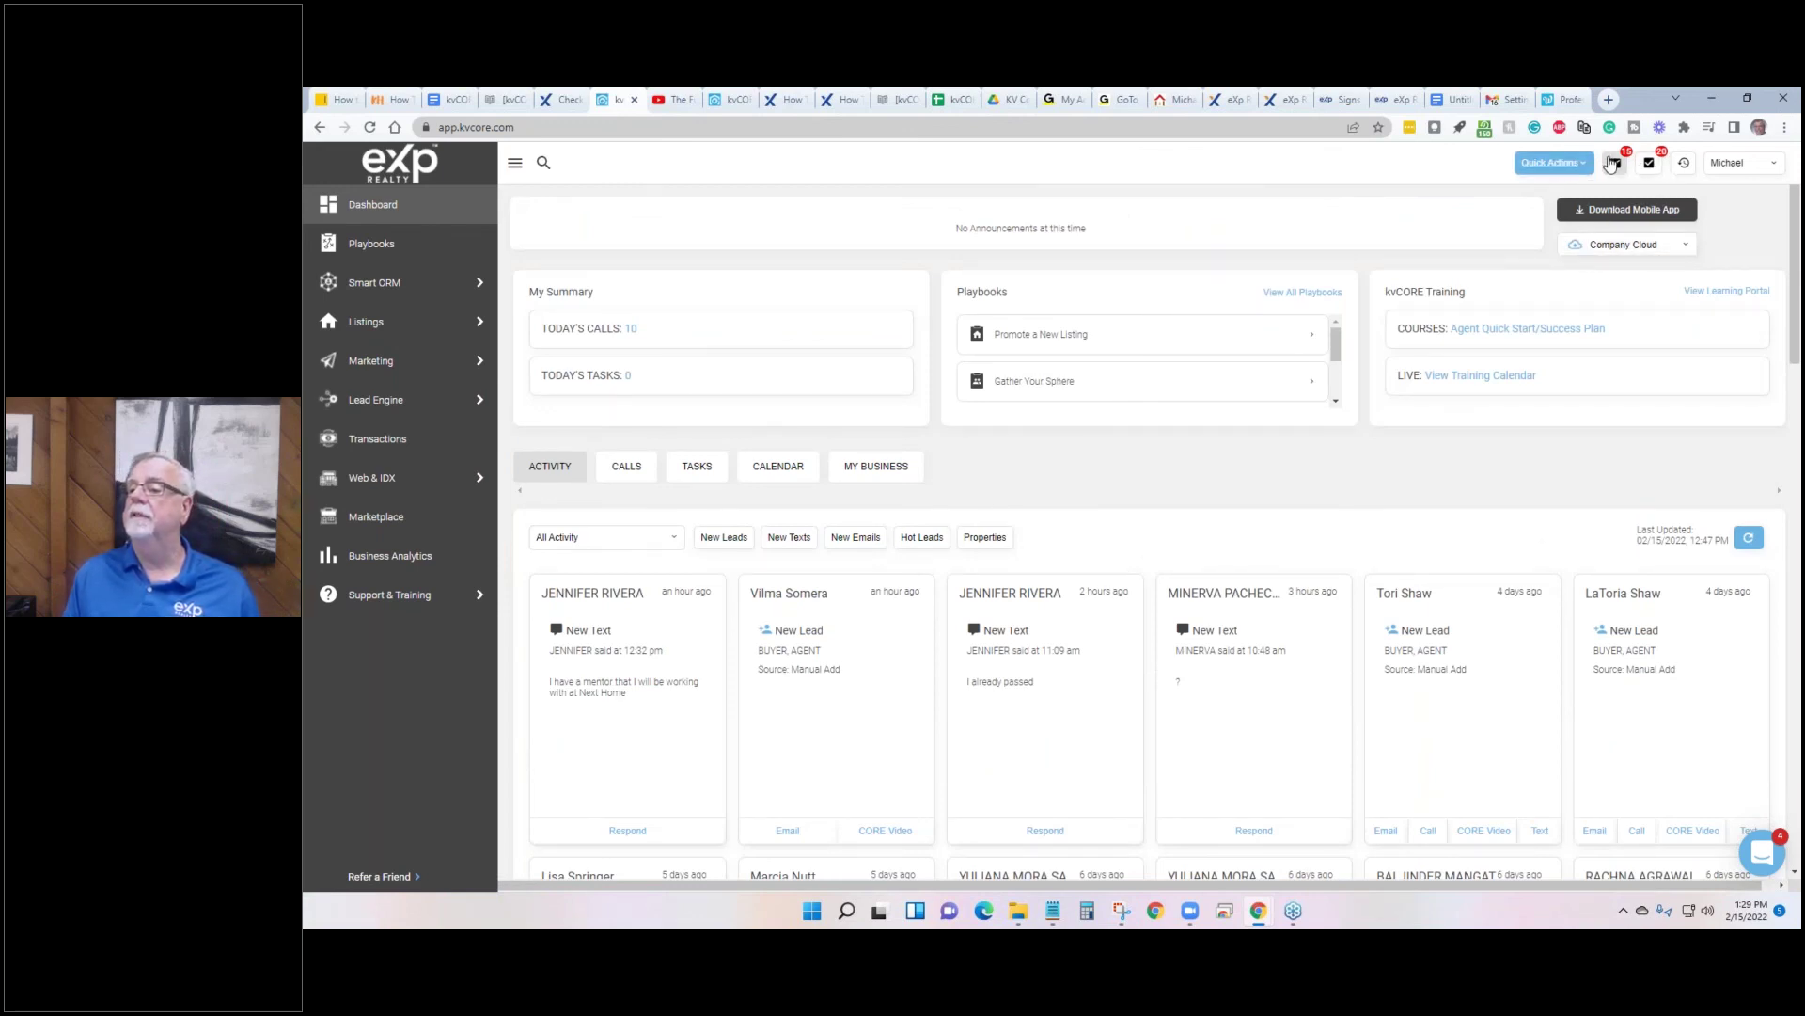
# Recheck the account options, the additional actions for Smart CRM contacts and the support resources for a bulk import option.
pyautogui.click(1737, 166)
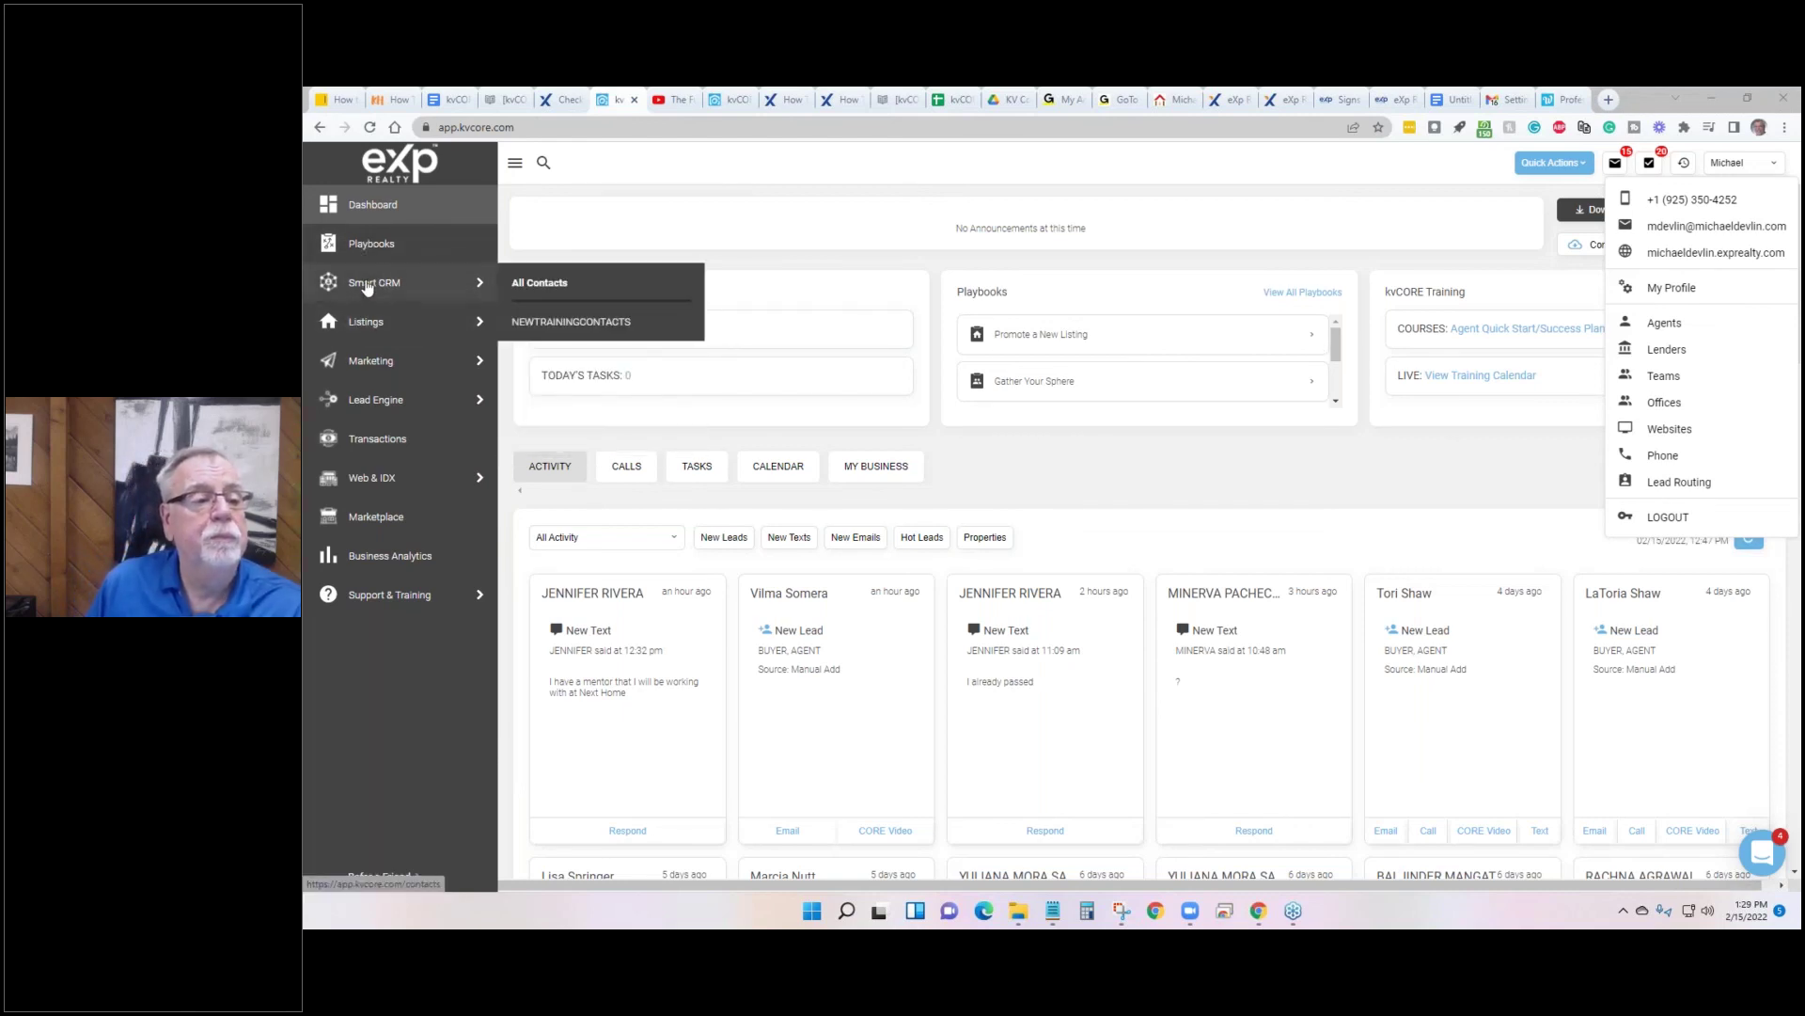
pyautogui.click(435, 274)
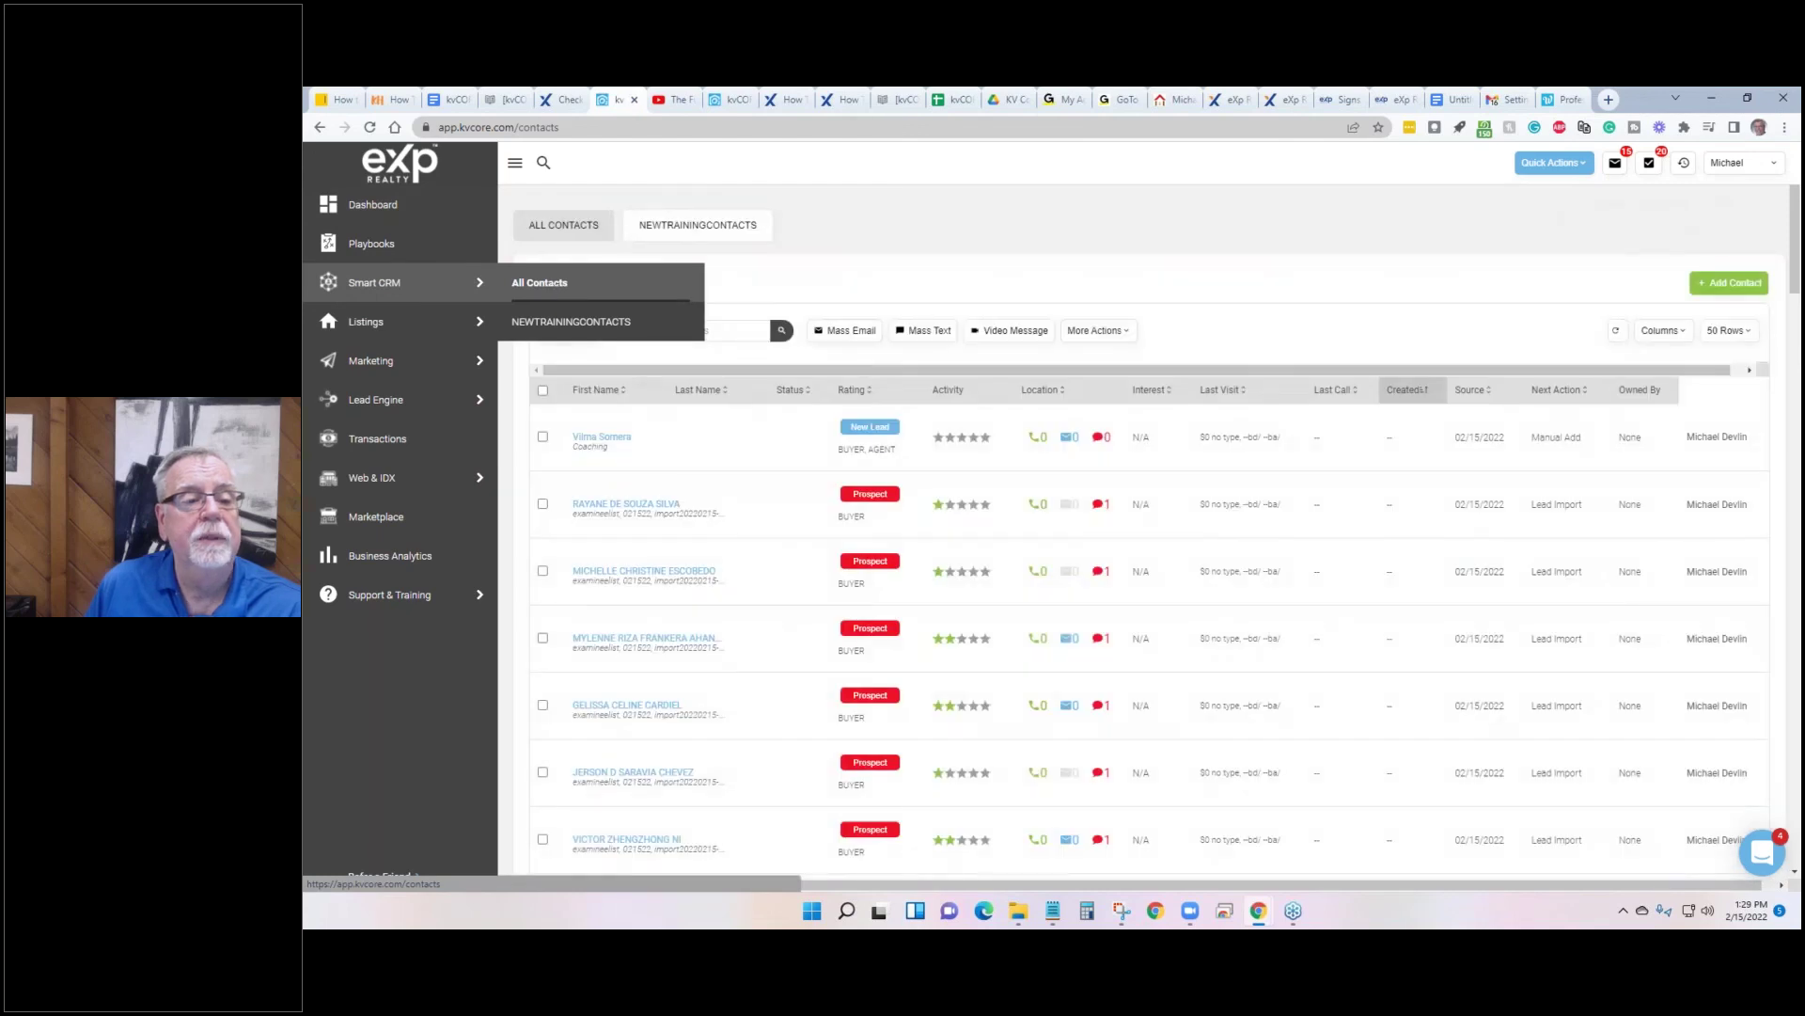
pyautogui.click(550, 282)
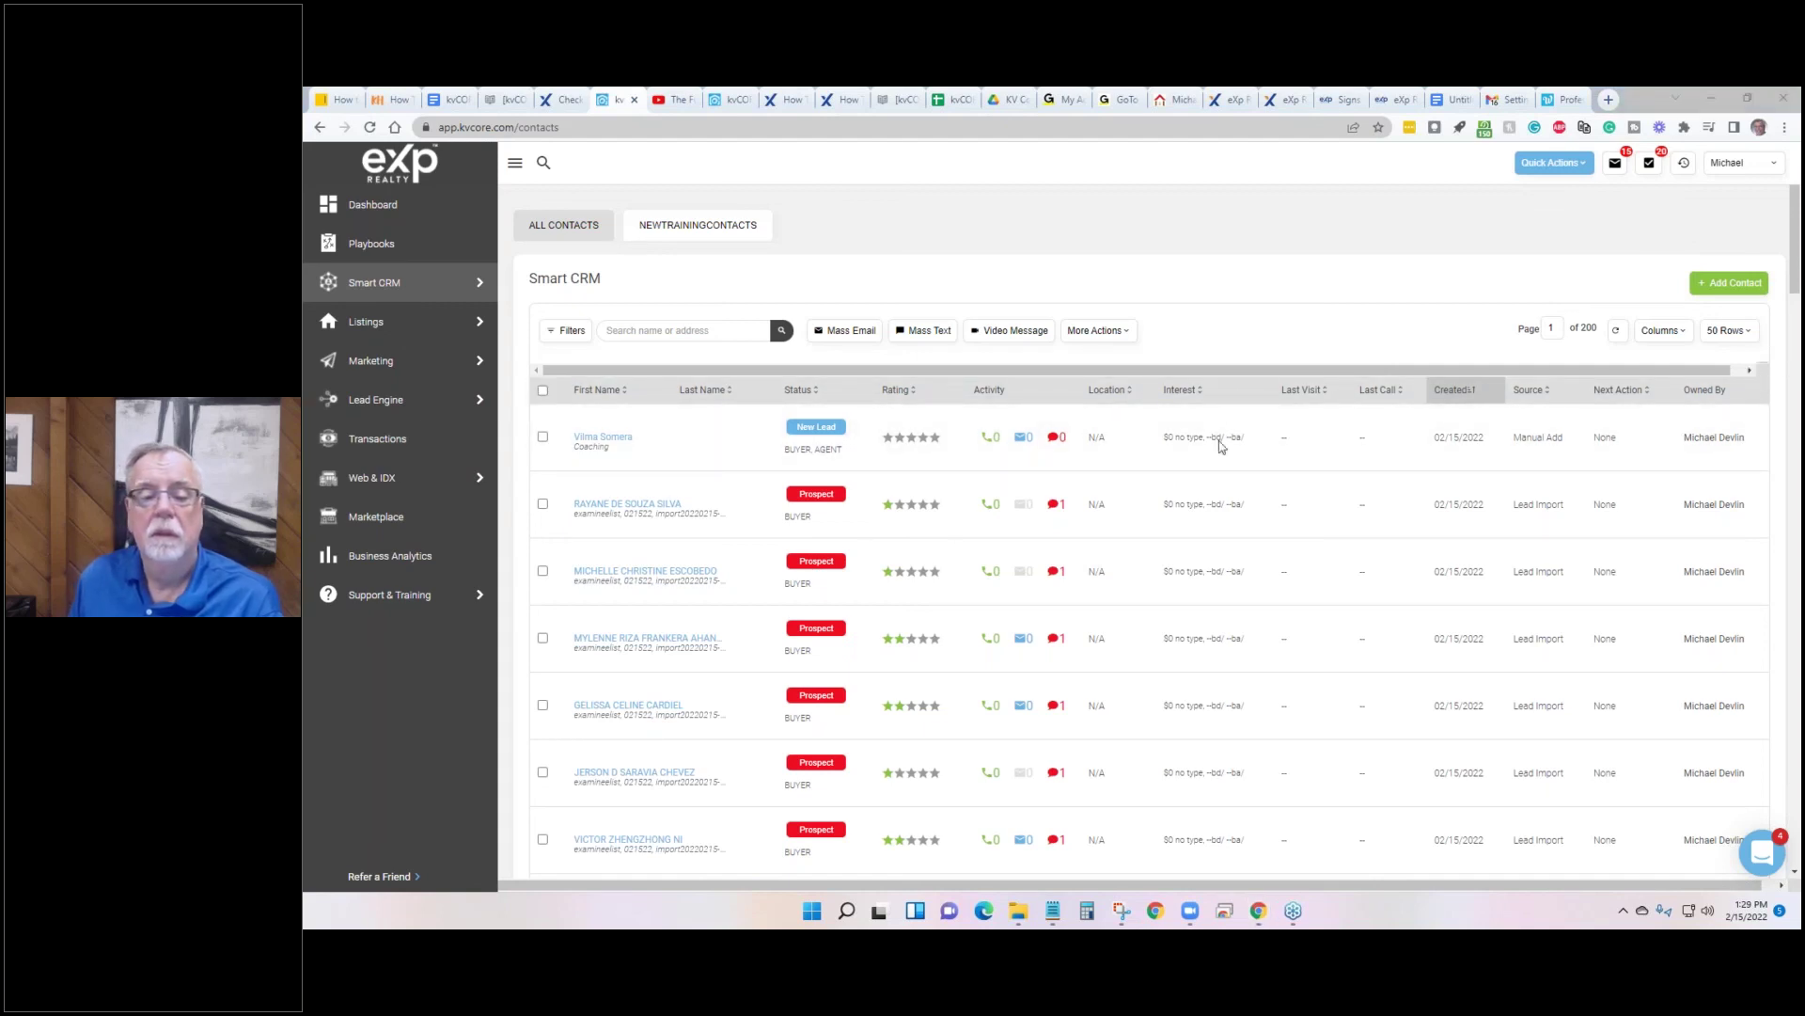
pyautogui.click(1098, 337)
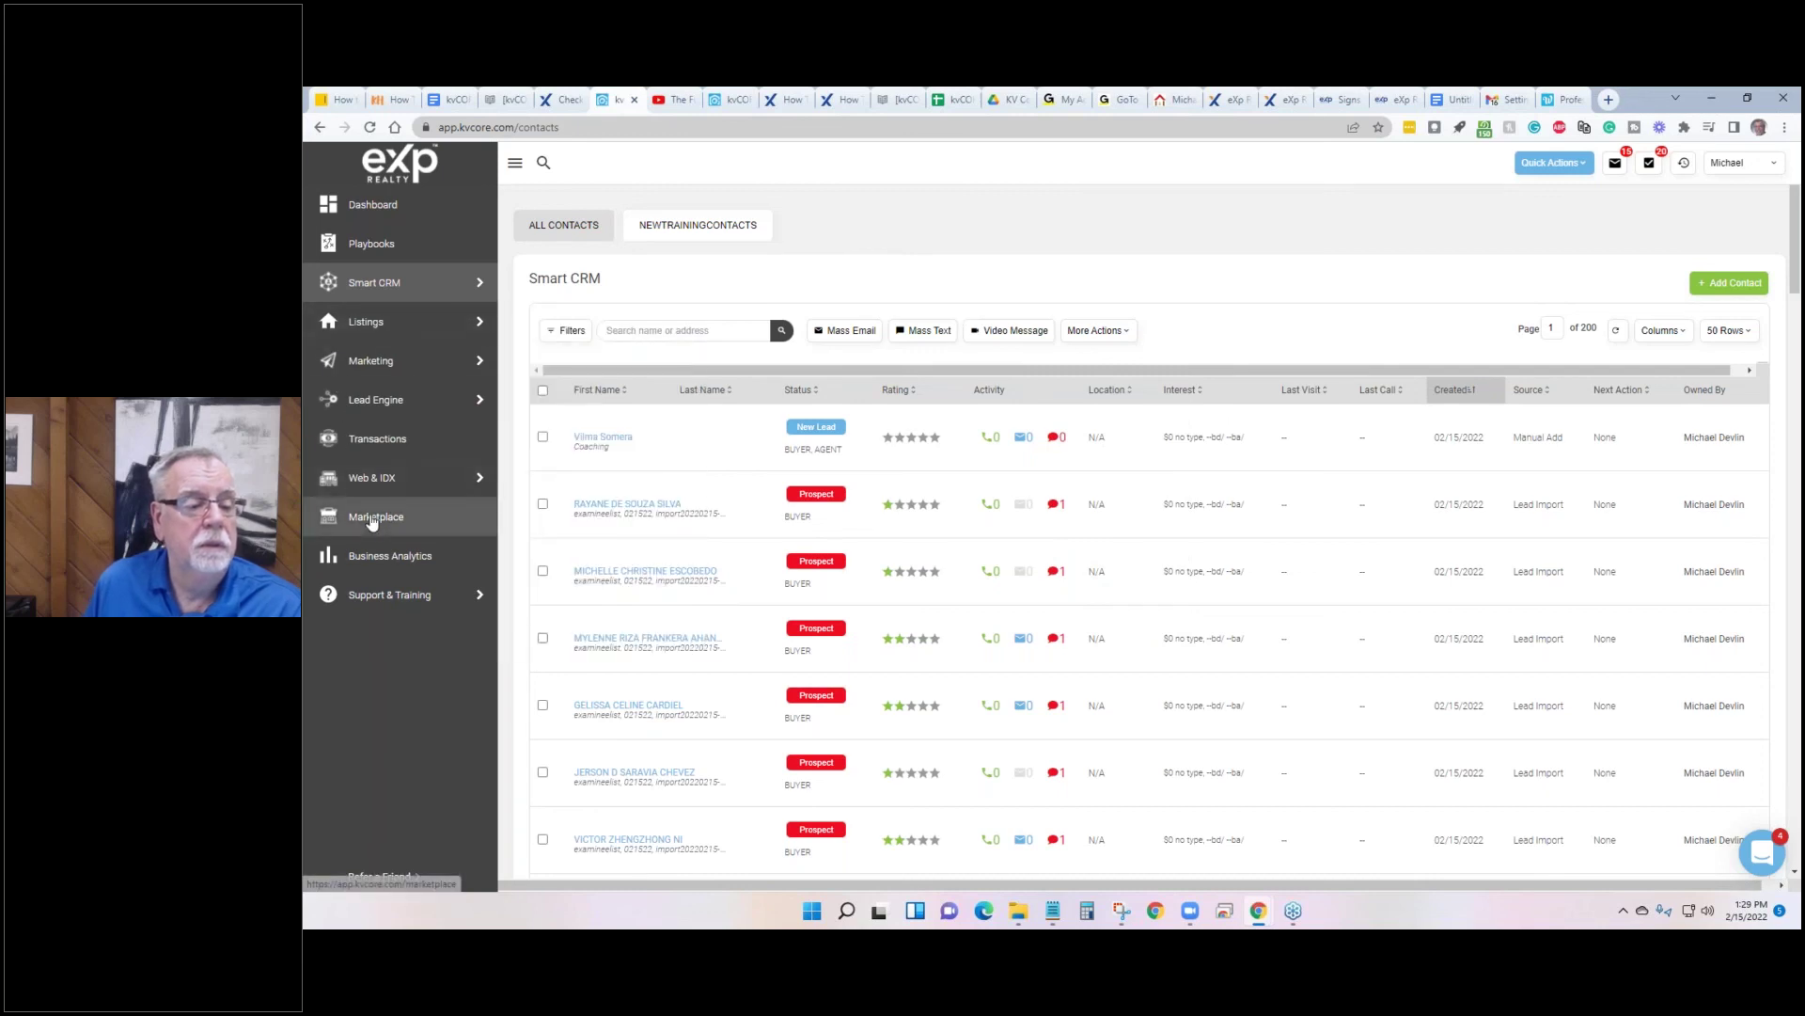
pyautogui.moveTo(382, 605)
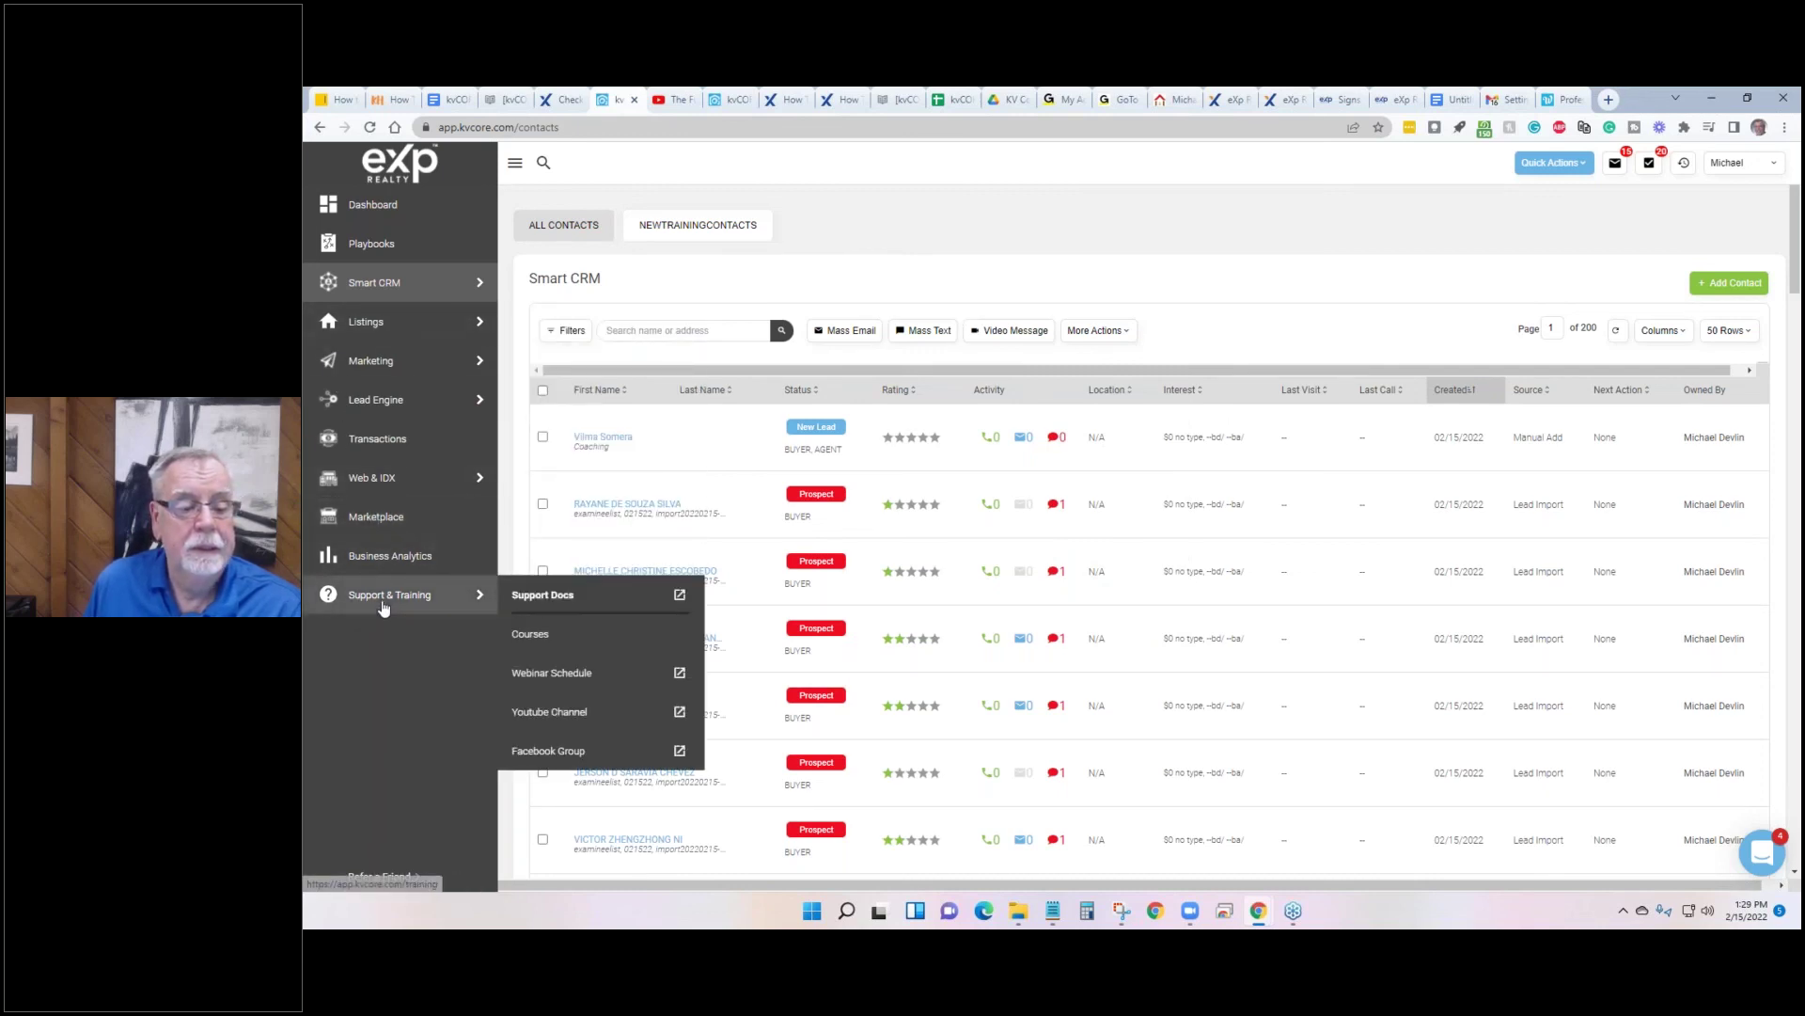
# Close the kvCORE contacts page and the YouTube video page, and return to the help article on importing contacts.
pyautogui.click(634, 100)
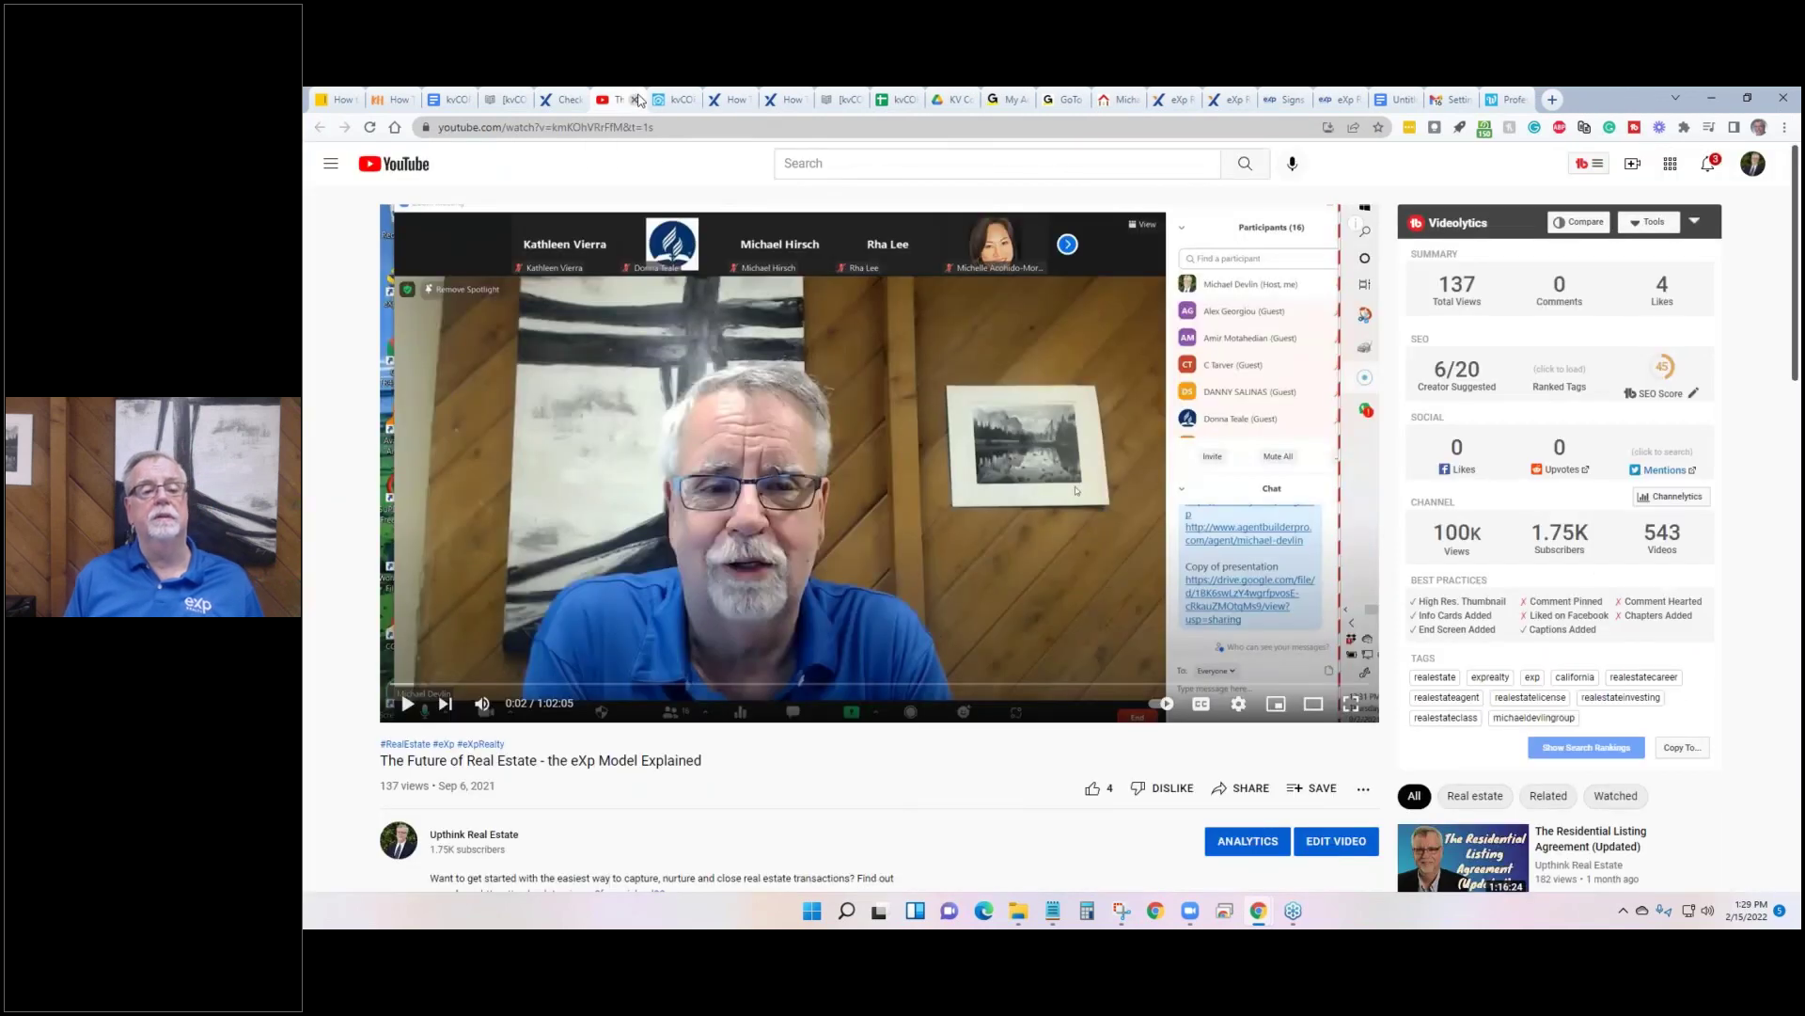
pyautogui.click(636, 99)
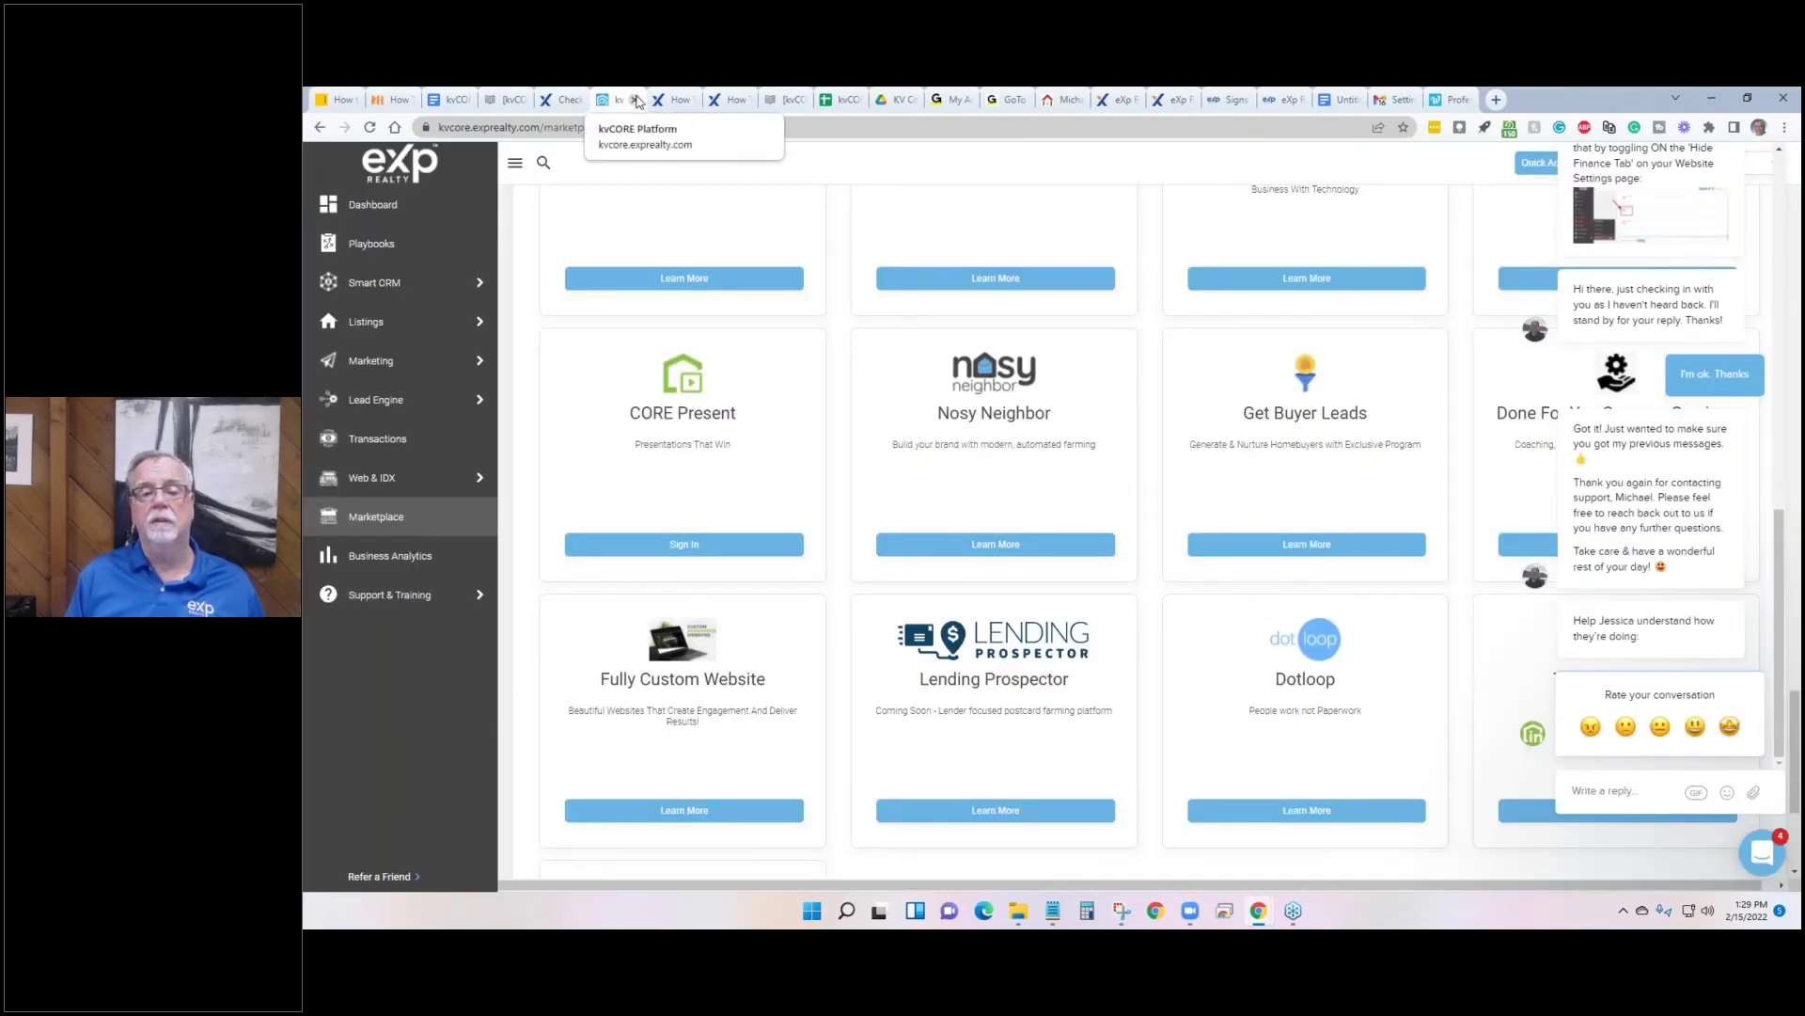
pyautogui.click(507, 100)
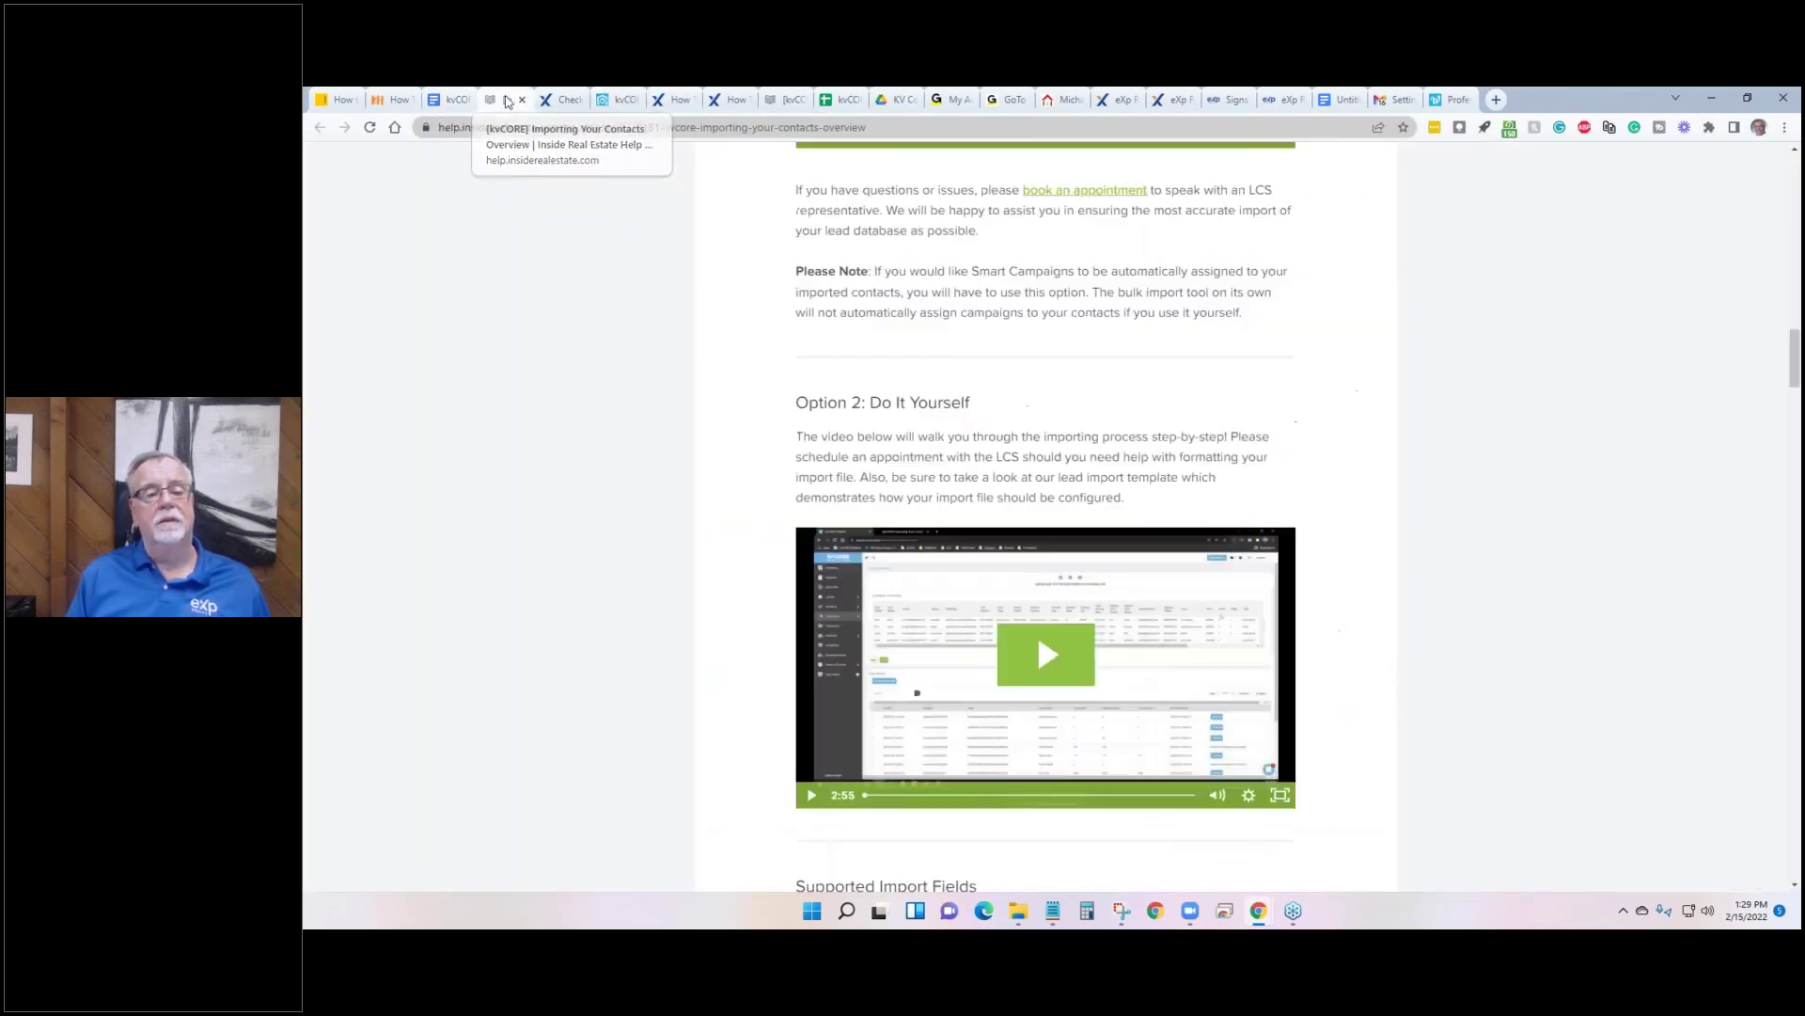
# Open the "kvCORE Lead Import Template - USA Format" linked in the article's Import Templates section.
pyautogui.scroll(3, 874, 329)
pyautogui.scroll(2, 1035, 749)
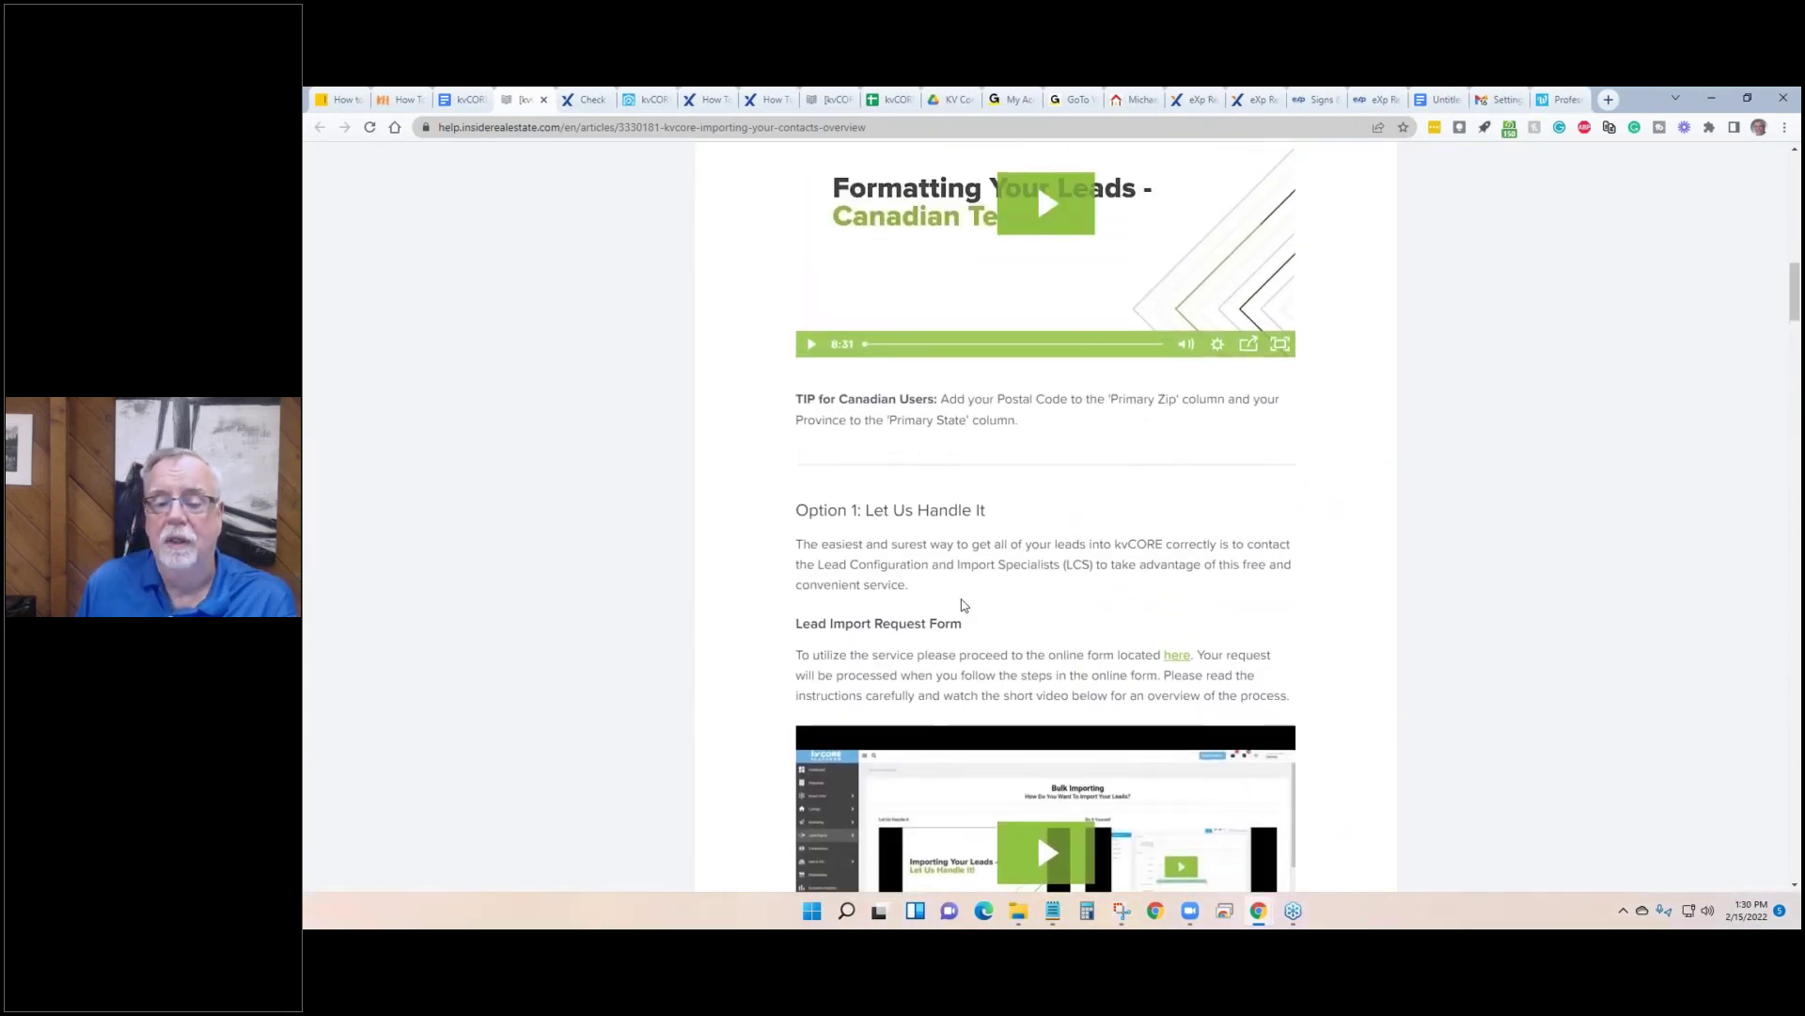
pyautogui.scroll(8, 963, 605)
pyautogui.scroll(5, 963, 605)
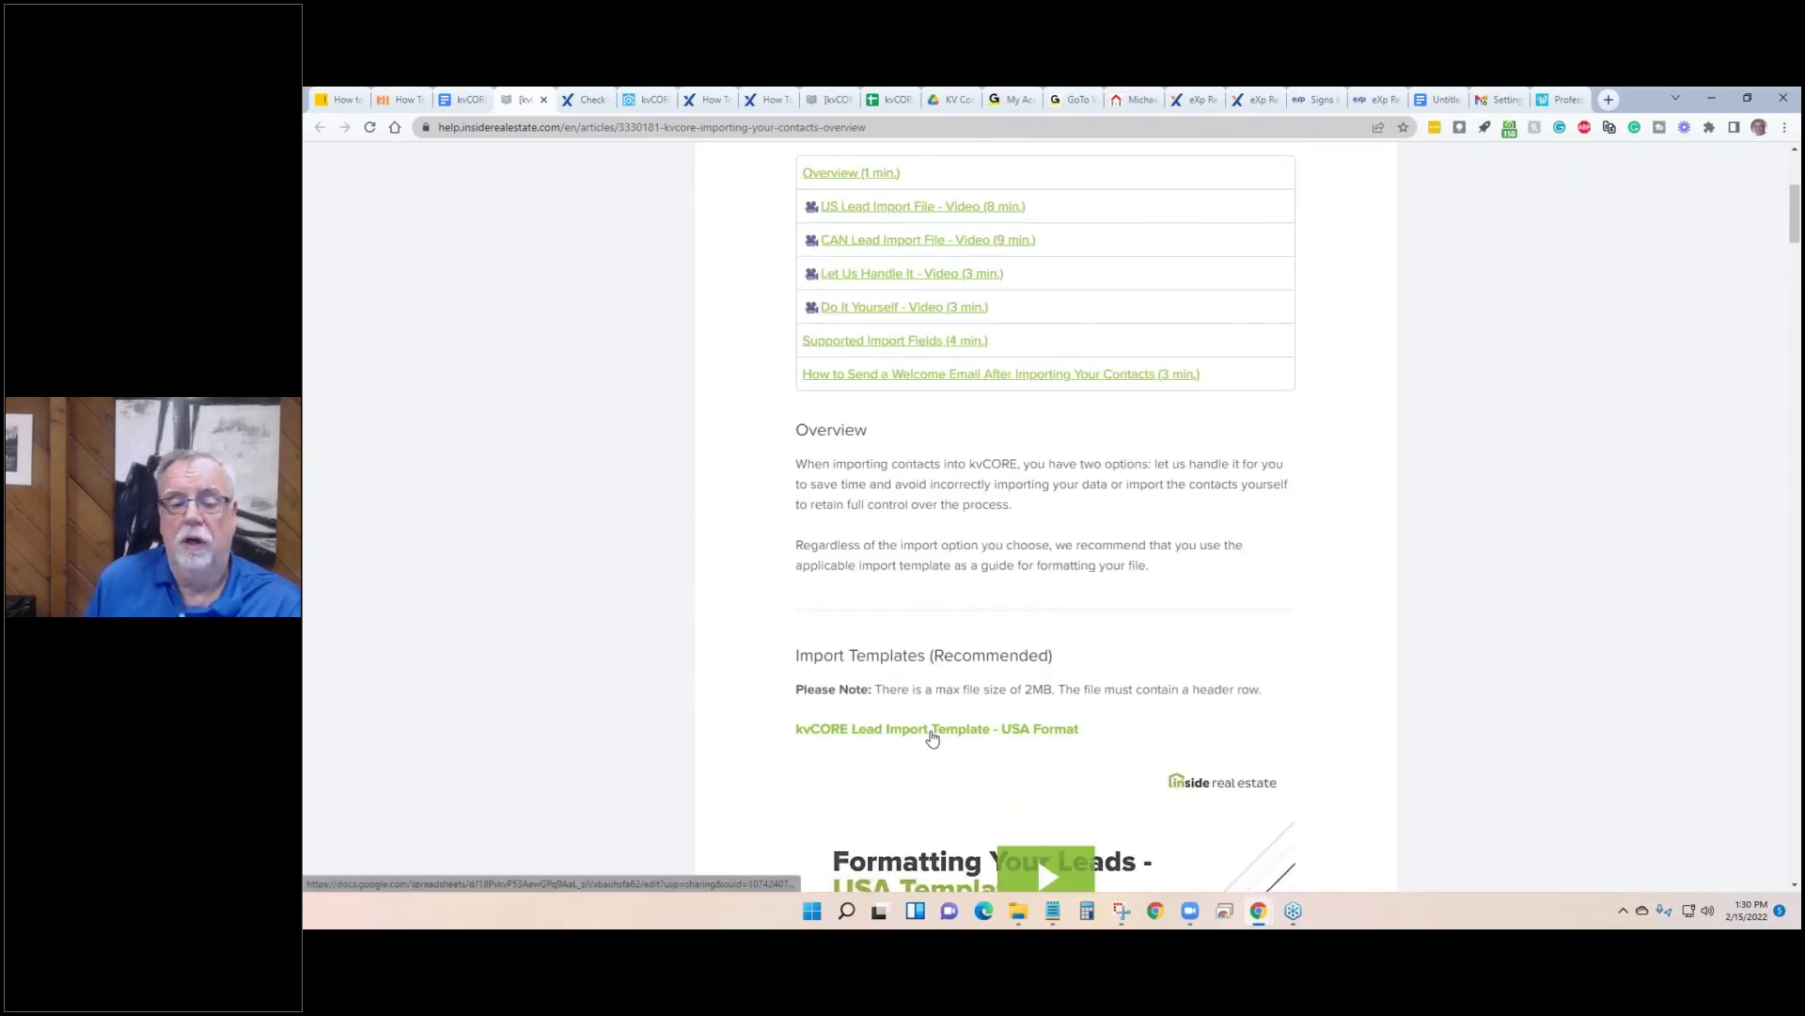
pyautogui.click(931, 731)
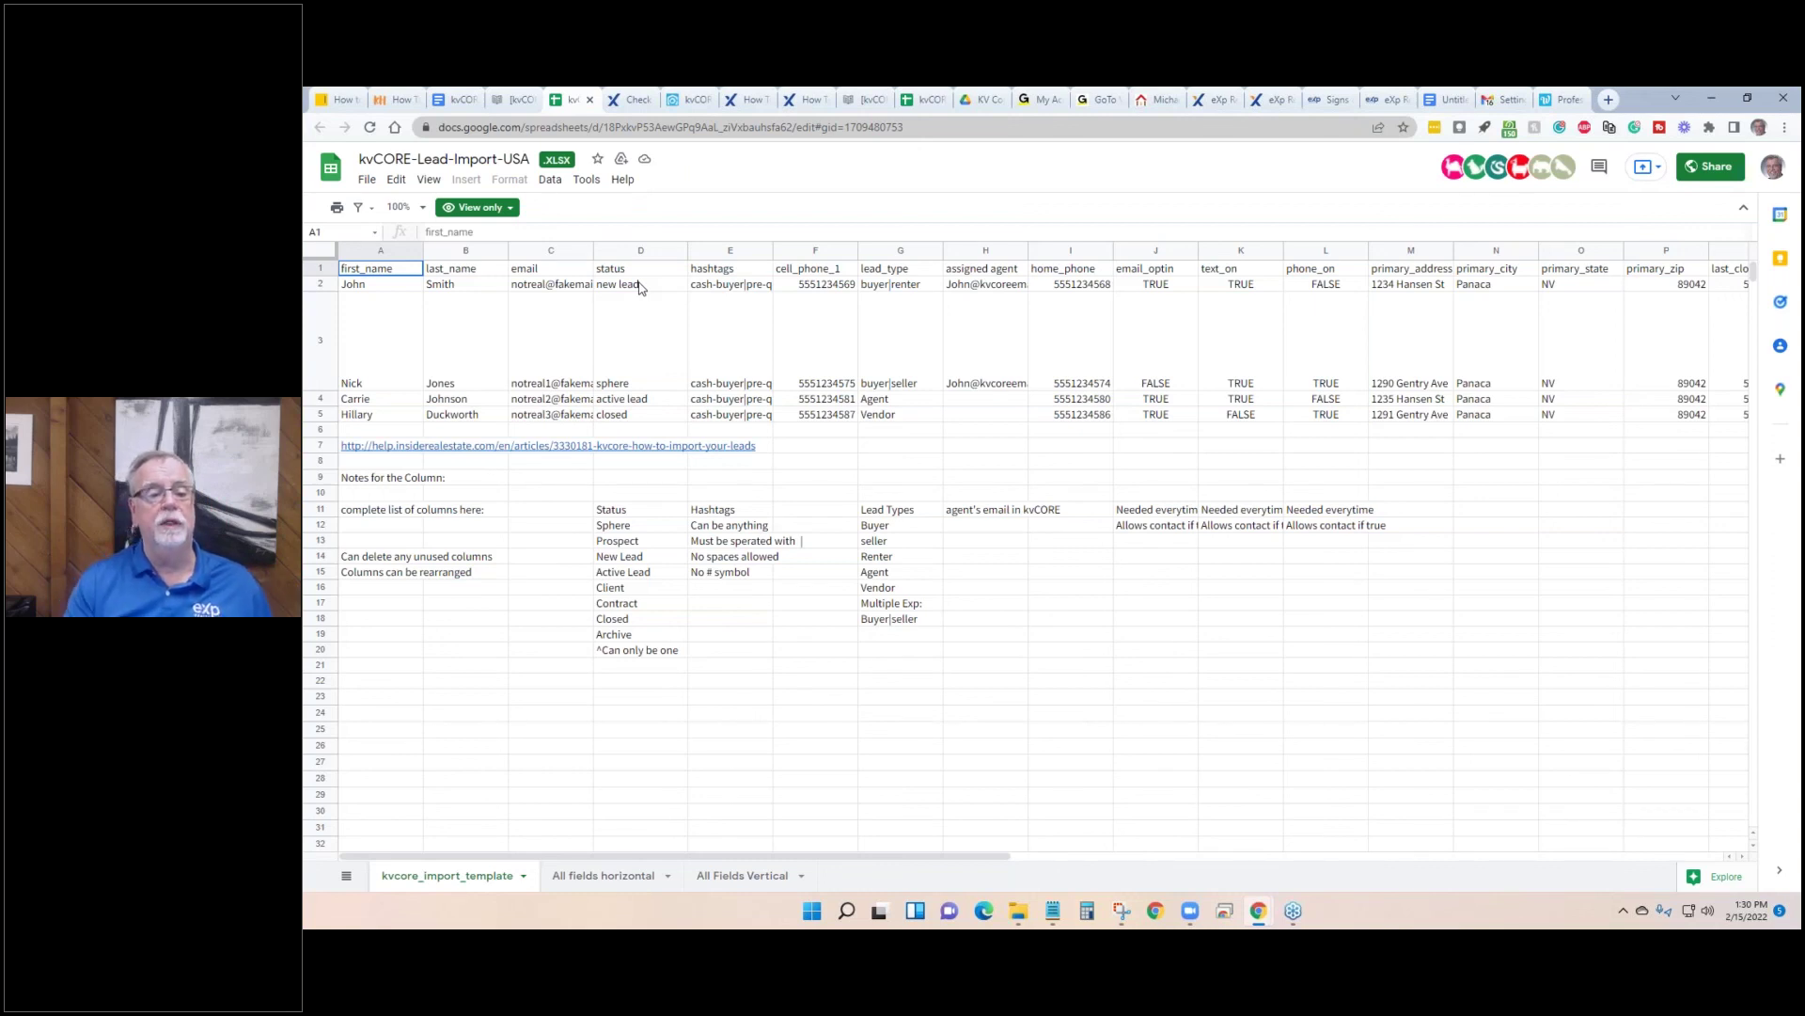
# Open the help article linked in cell A7 of the lead import template.
pyautogui.click(582, 450)
pyautogui.click(398, 450)
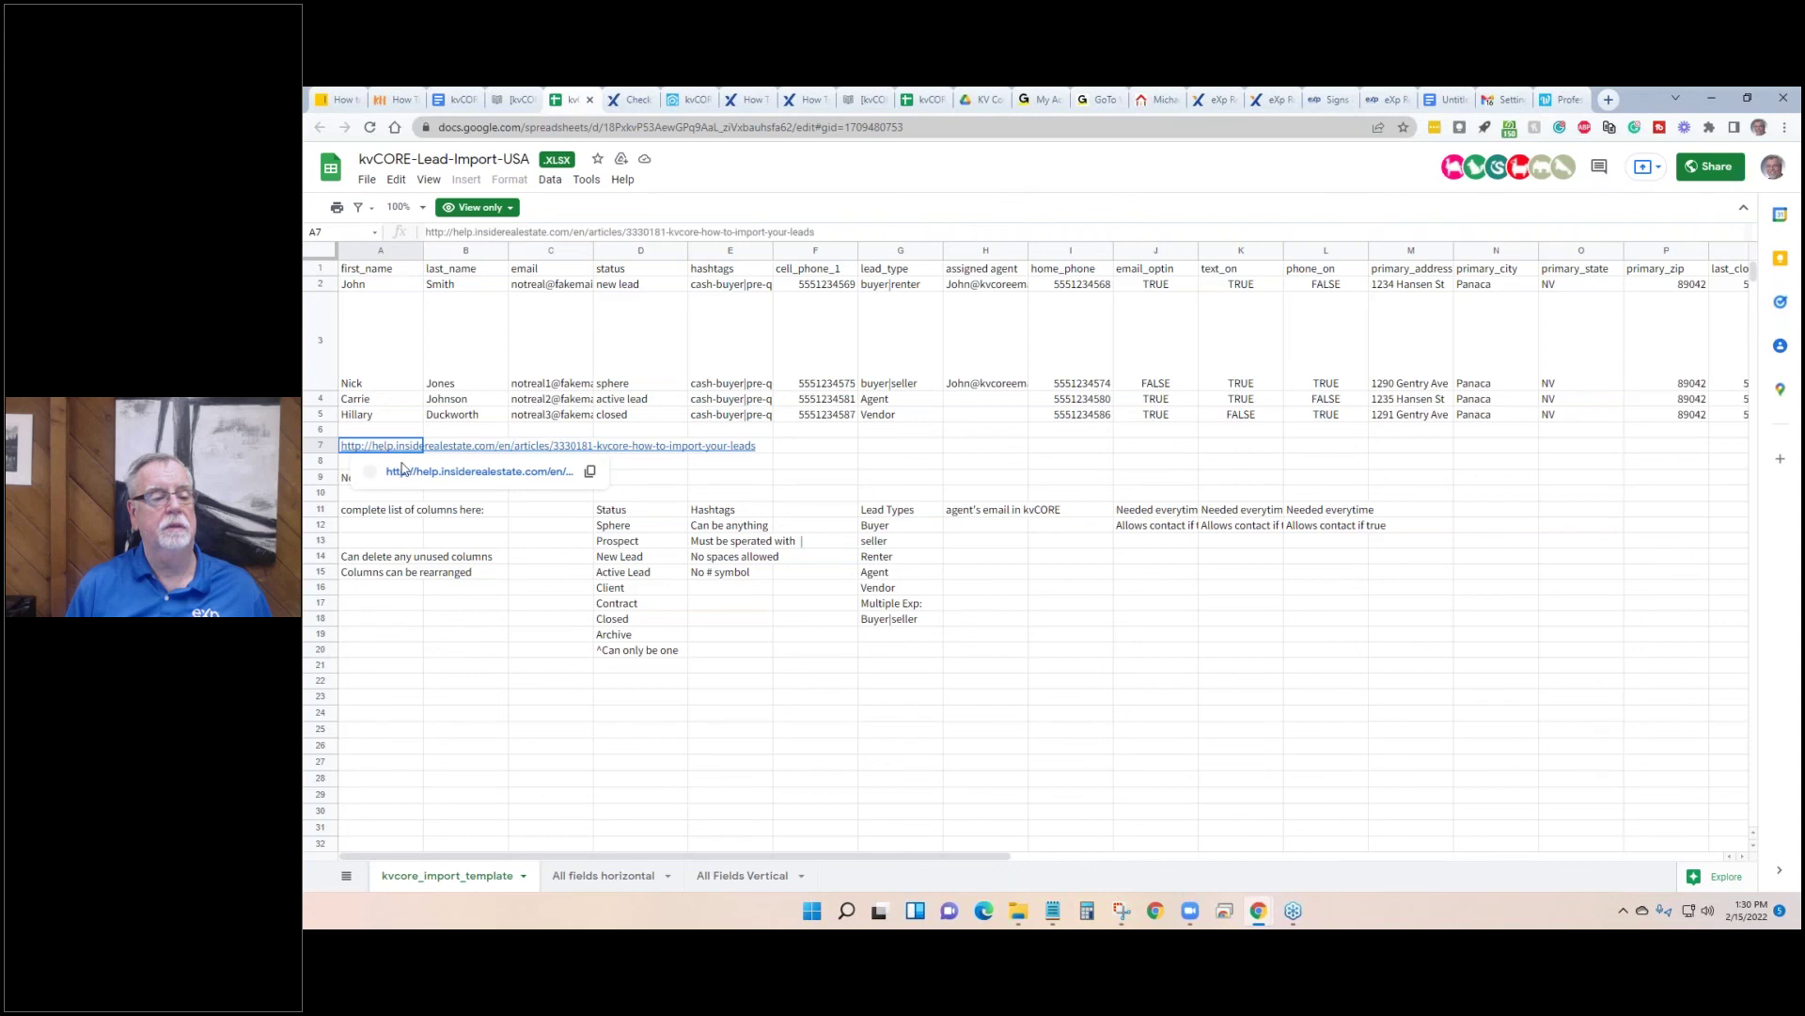
pyautogui.click(404, 471)
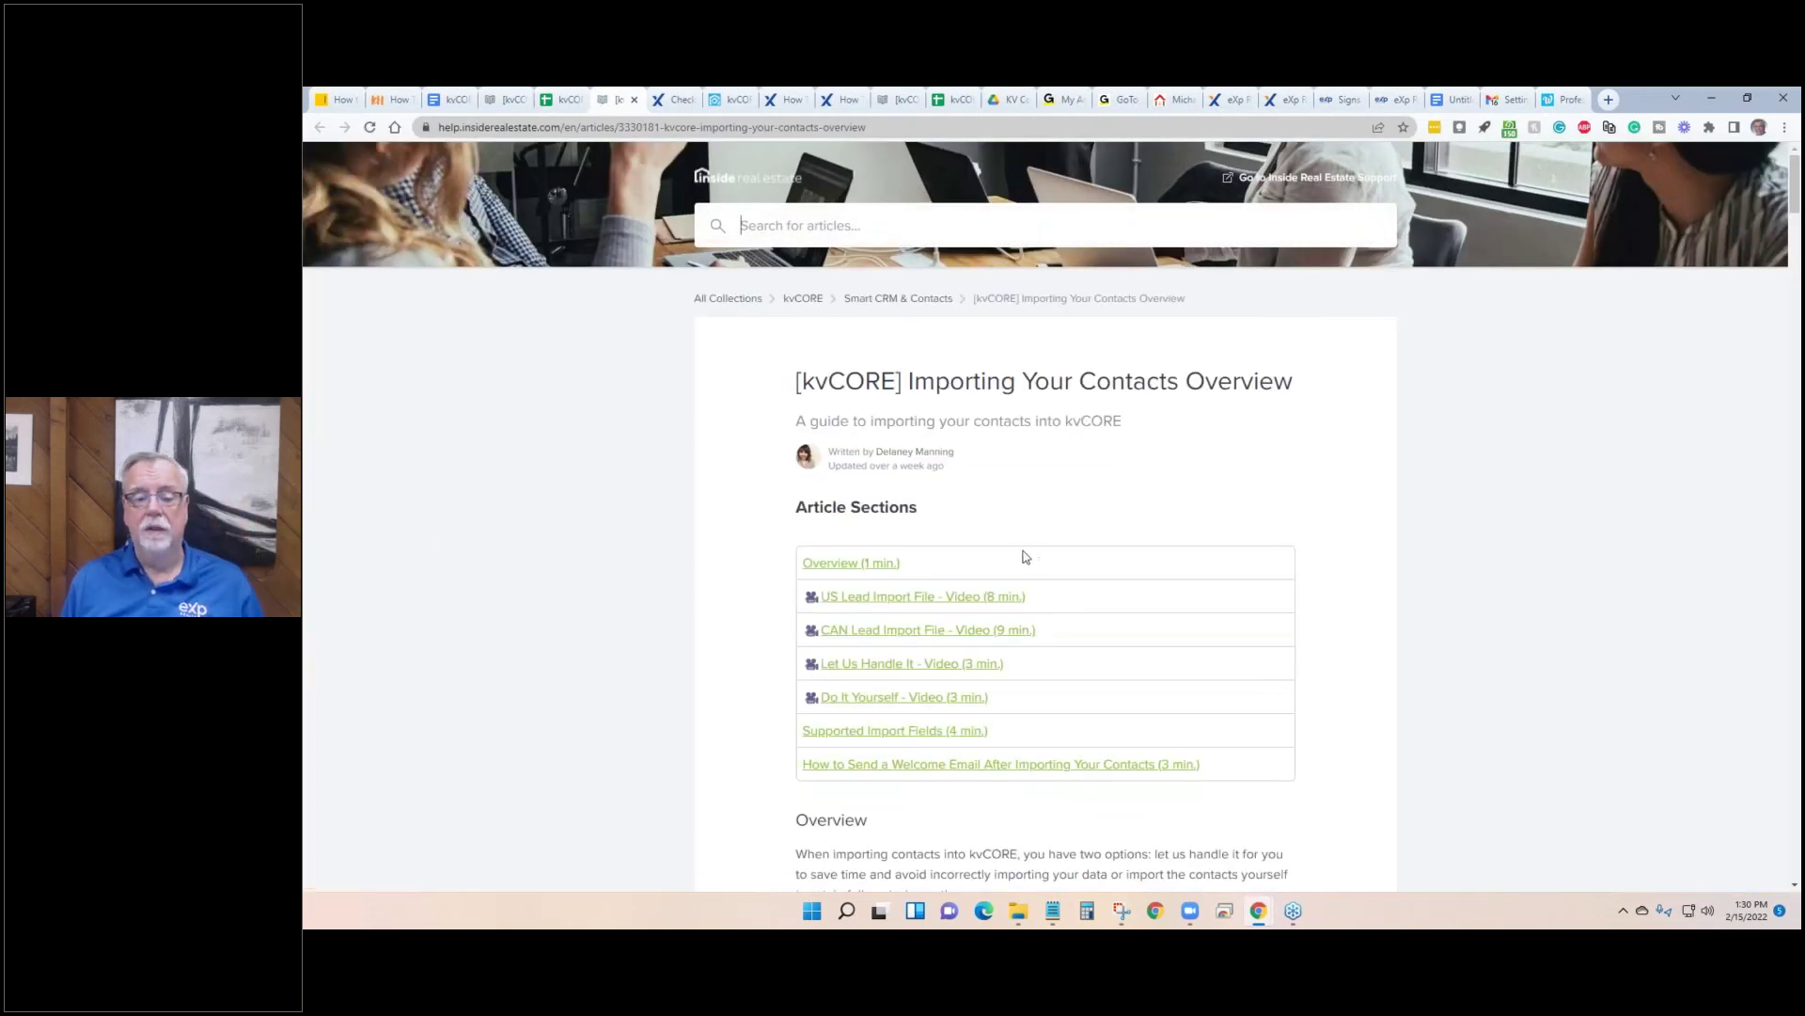
# Open the USA-format lead import template again from the linked article and switch to its spreadsheet.
pyautogui.scroll(-4, 1015, 562)
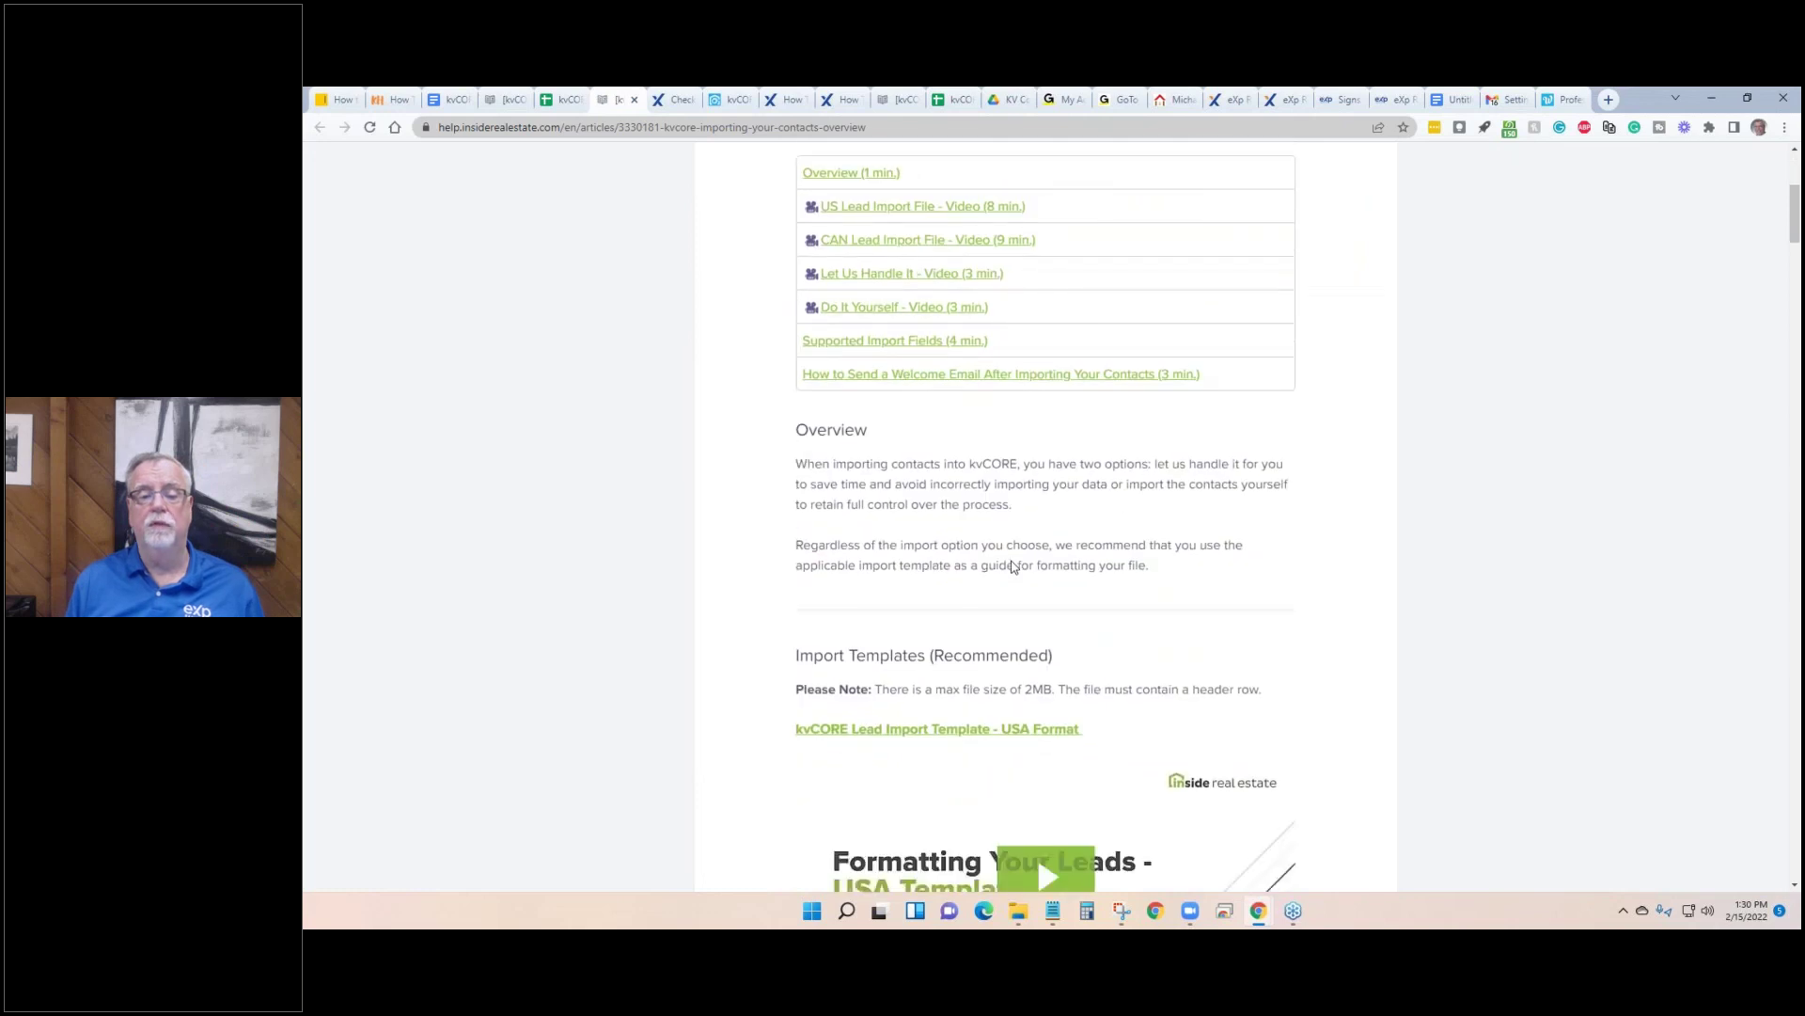
pyautogui.scroll(-2, 1014, 565)
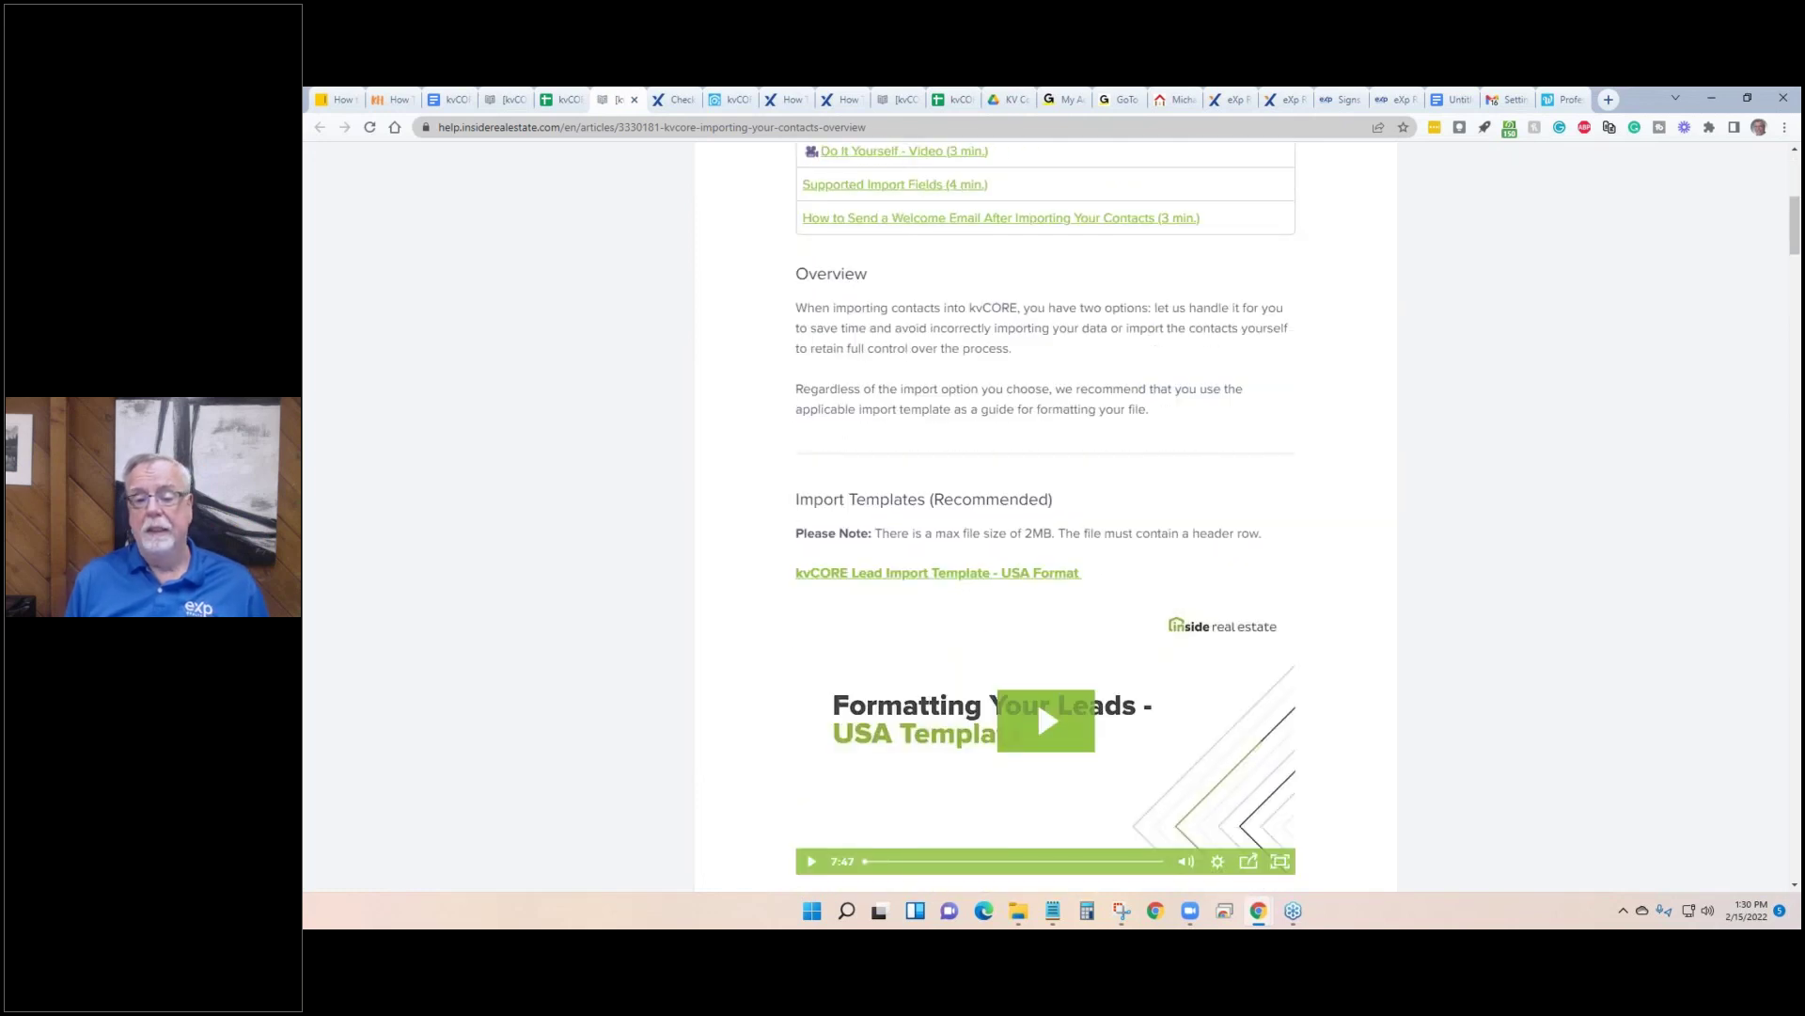
pyautogui.click(978, 581)
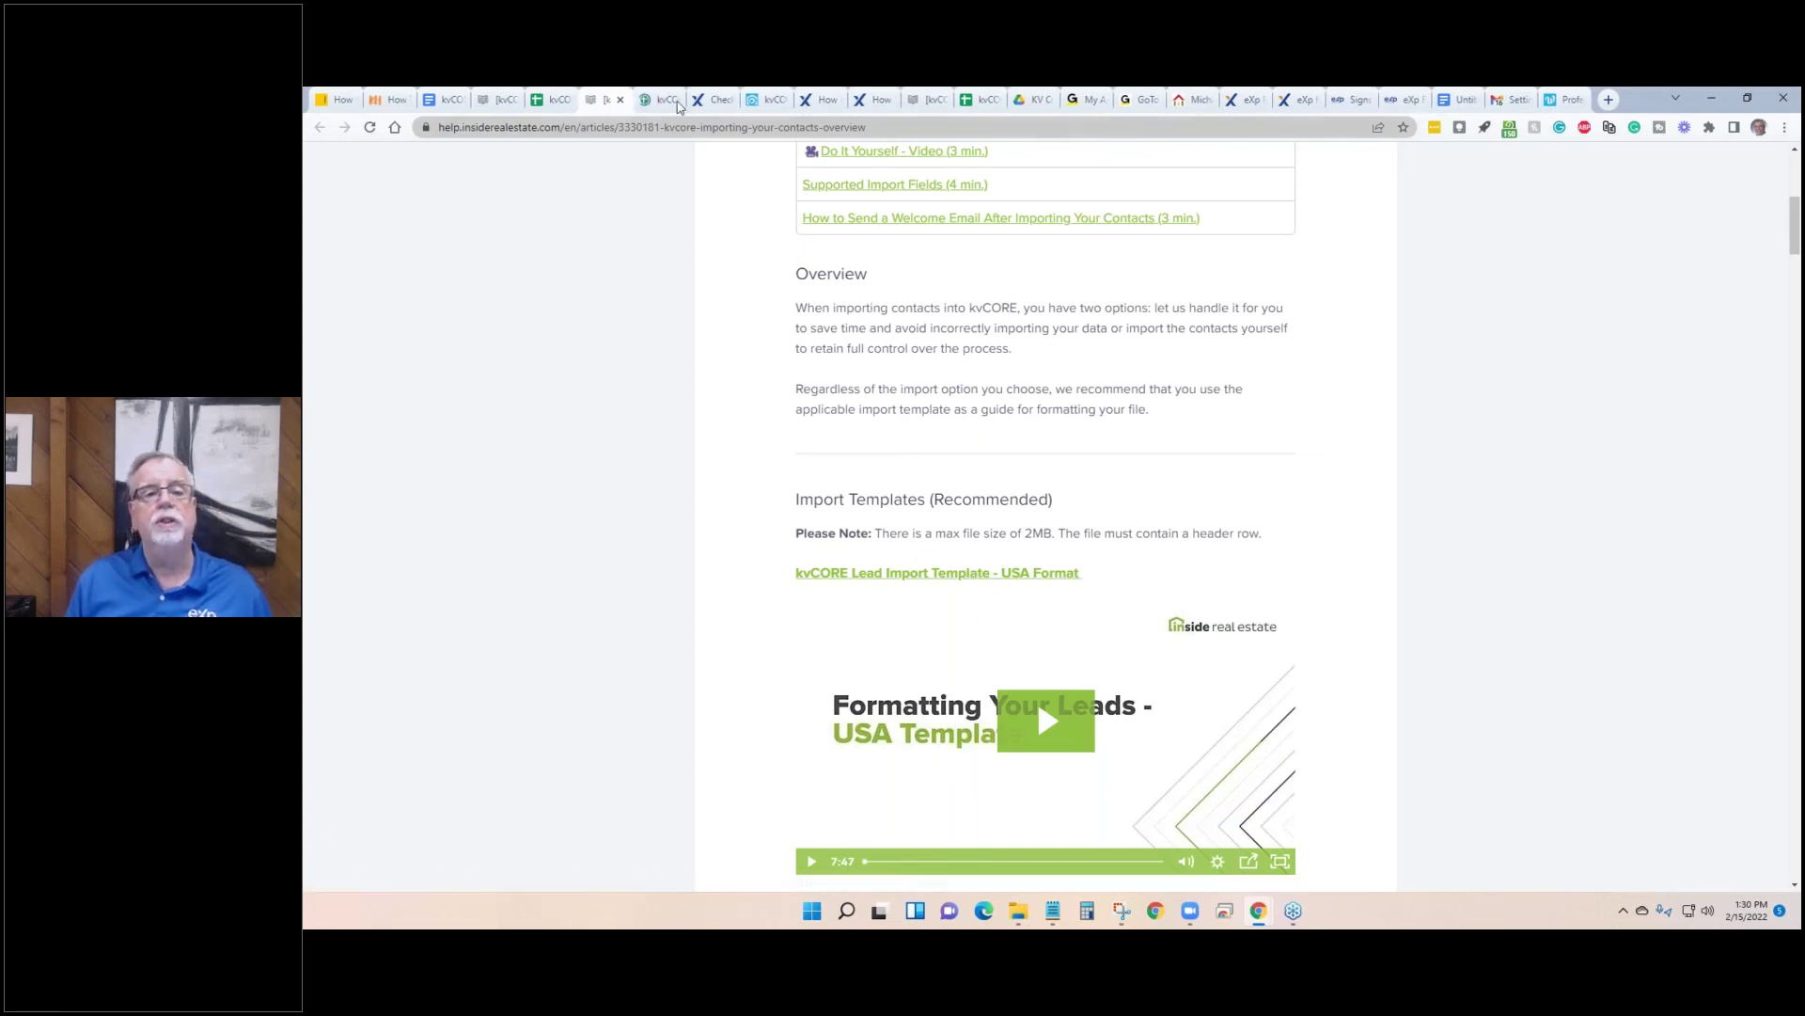
pyautogui.click(667, 101)
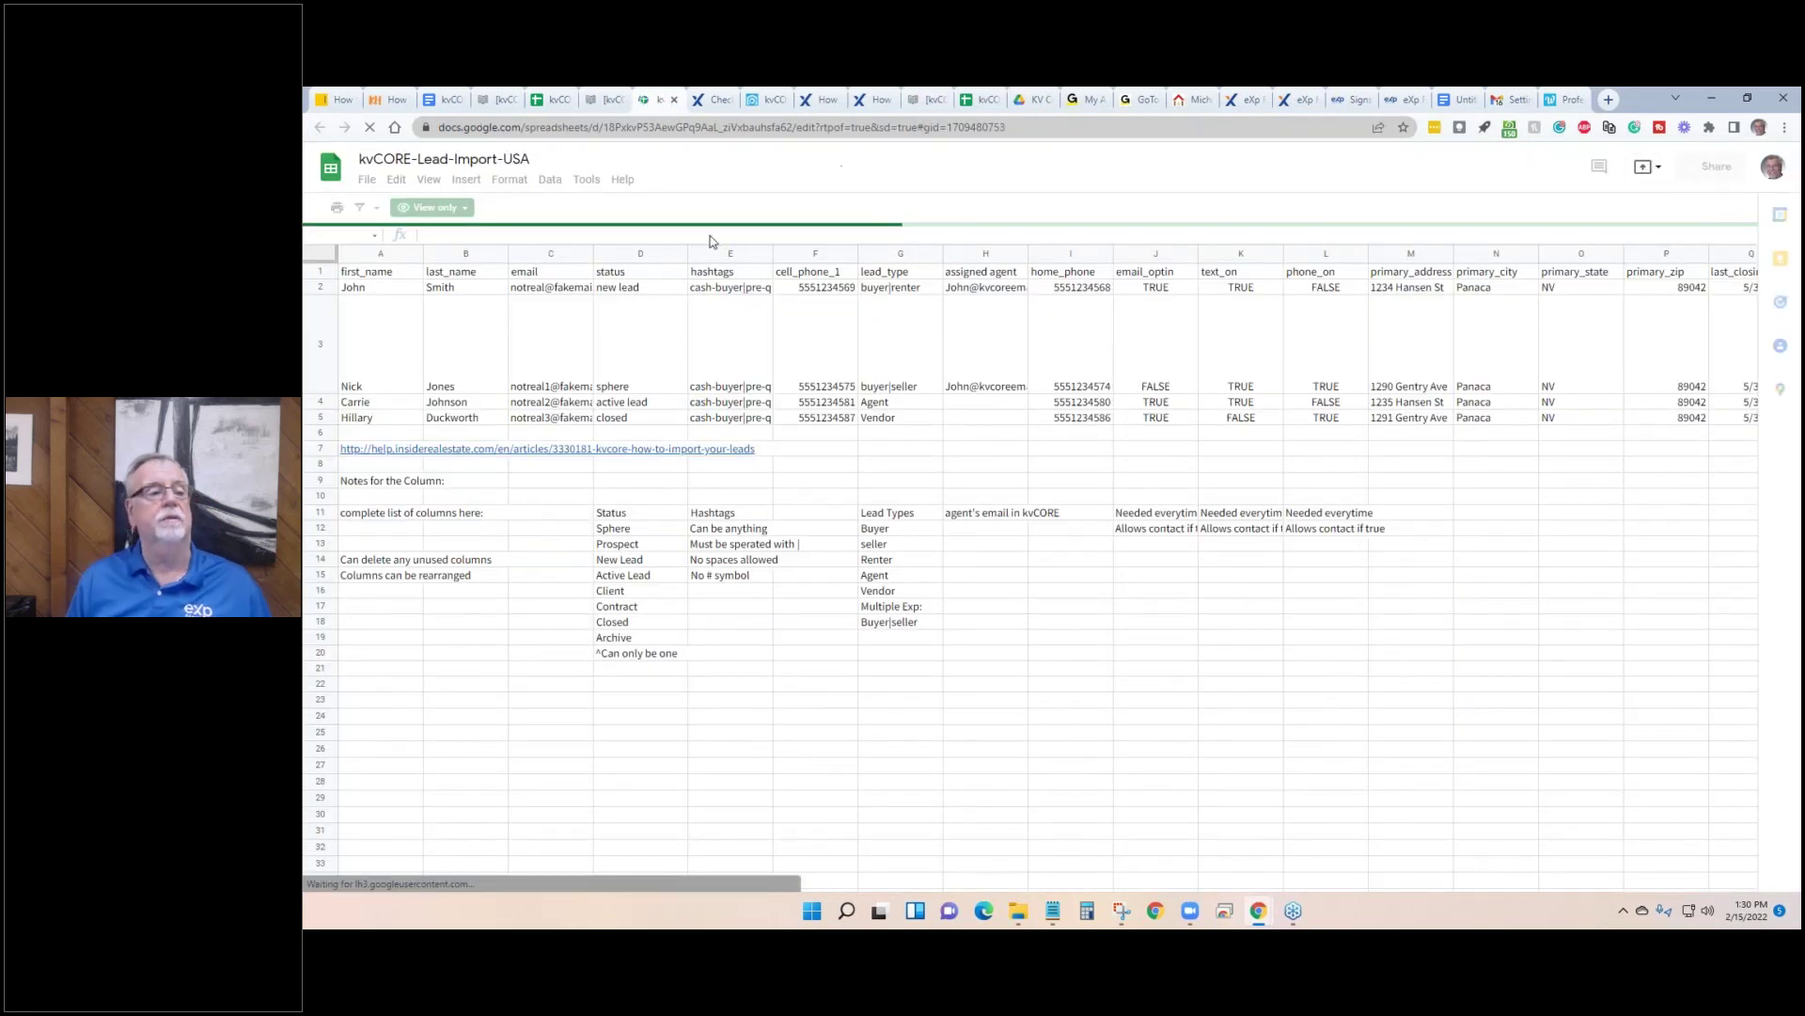
# Examine the import template's header row and the first sample lead's name, email, status and hashtags fields.
pyautogui.click(317, 270)
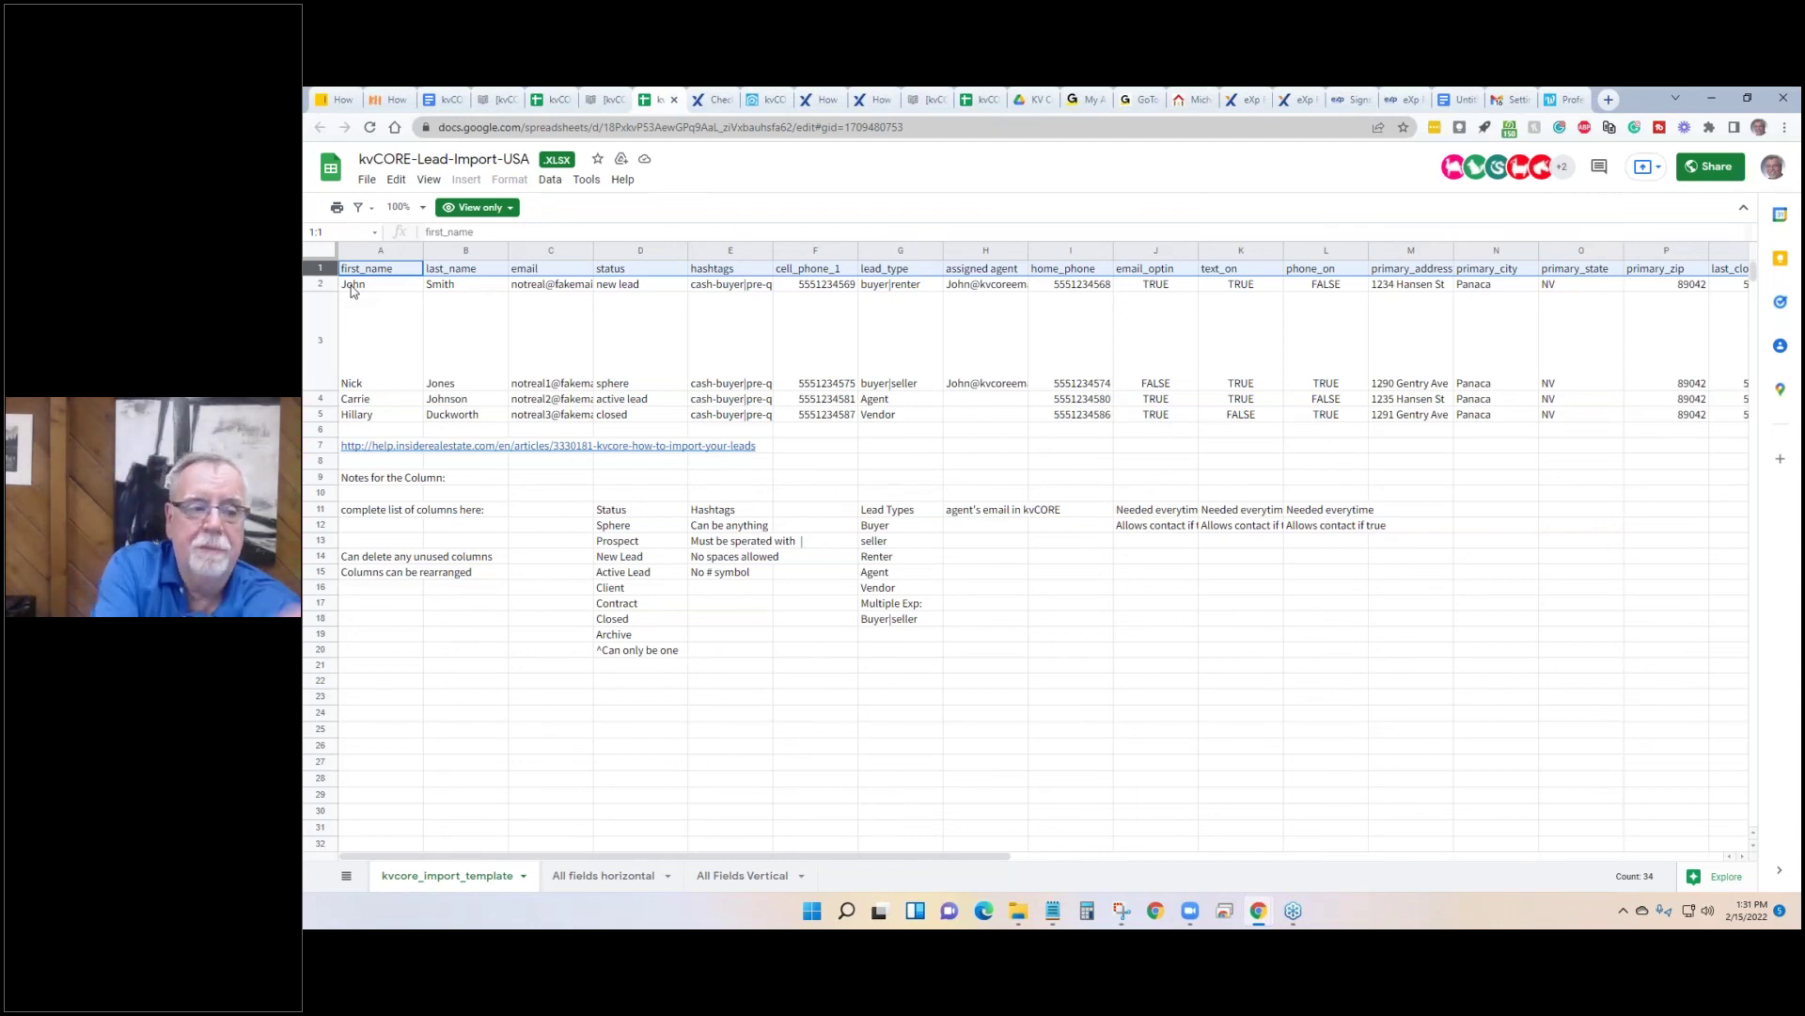
pyautogui.click(373, 287)
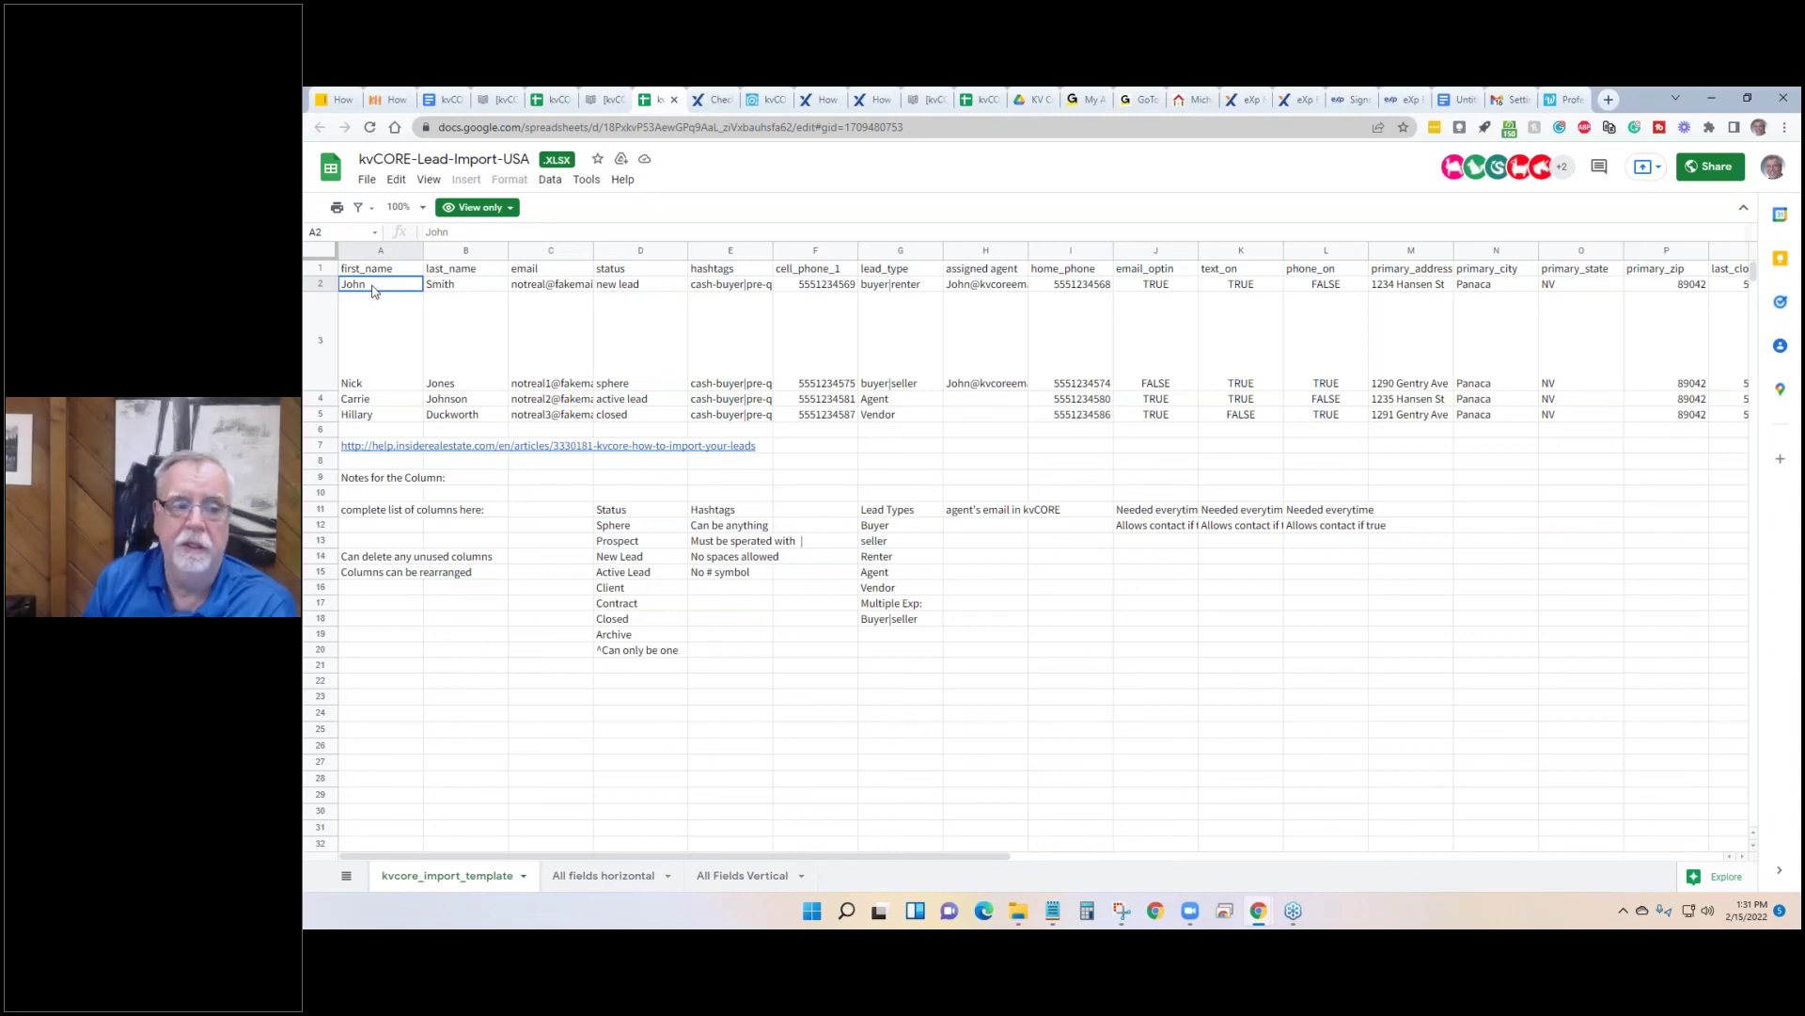
pyautogui.click(435, 287)
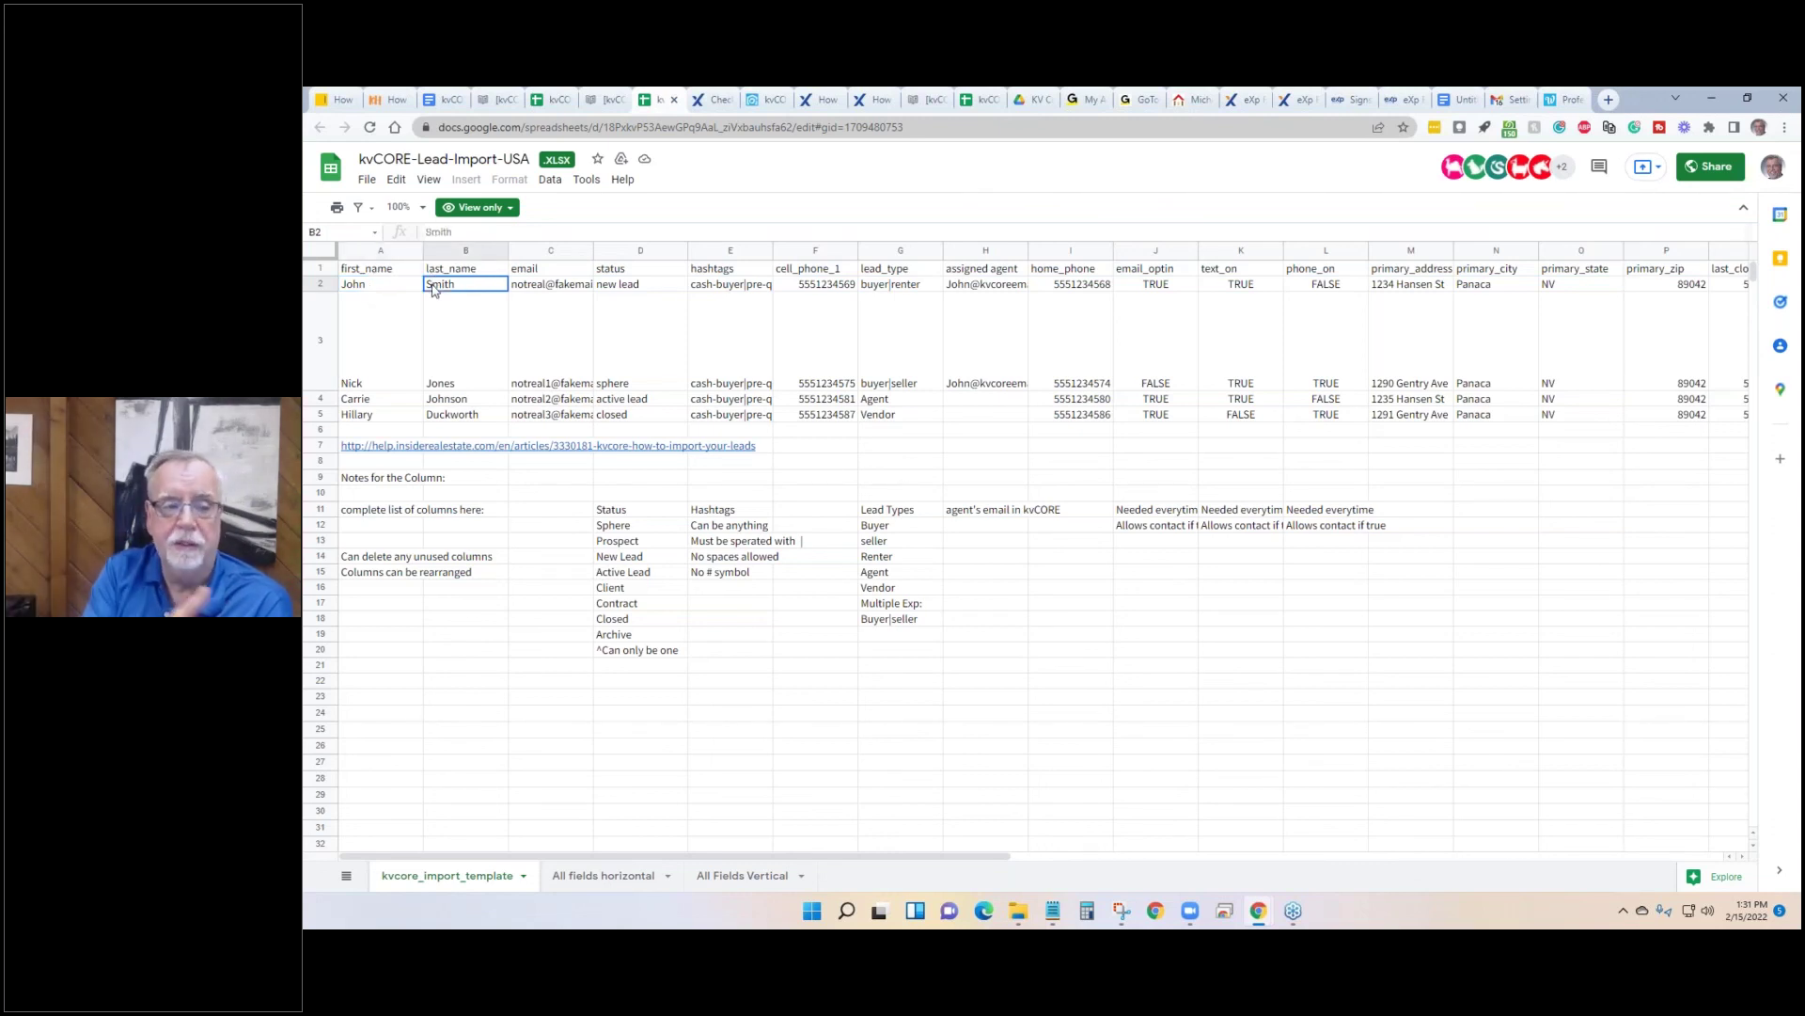
pyautogui.click(546, 293)
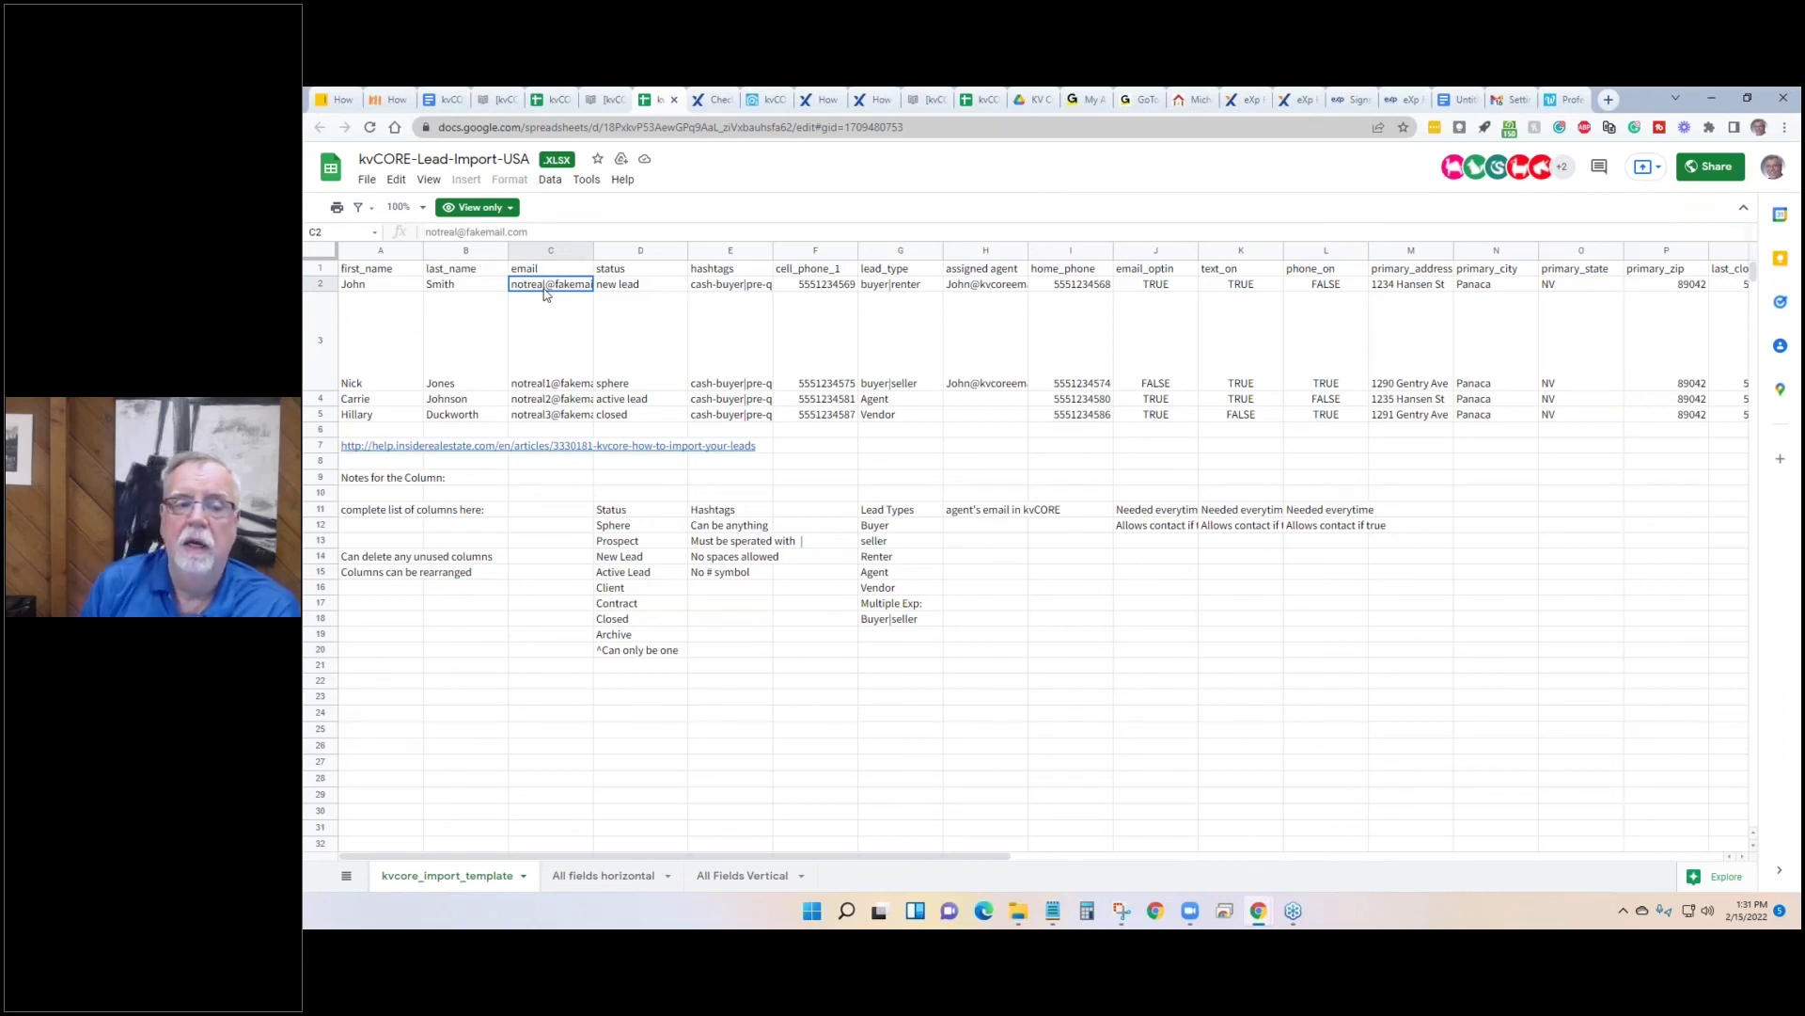
pyautogui.click(627, 294)
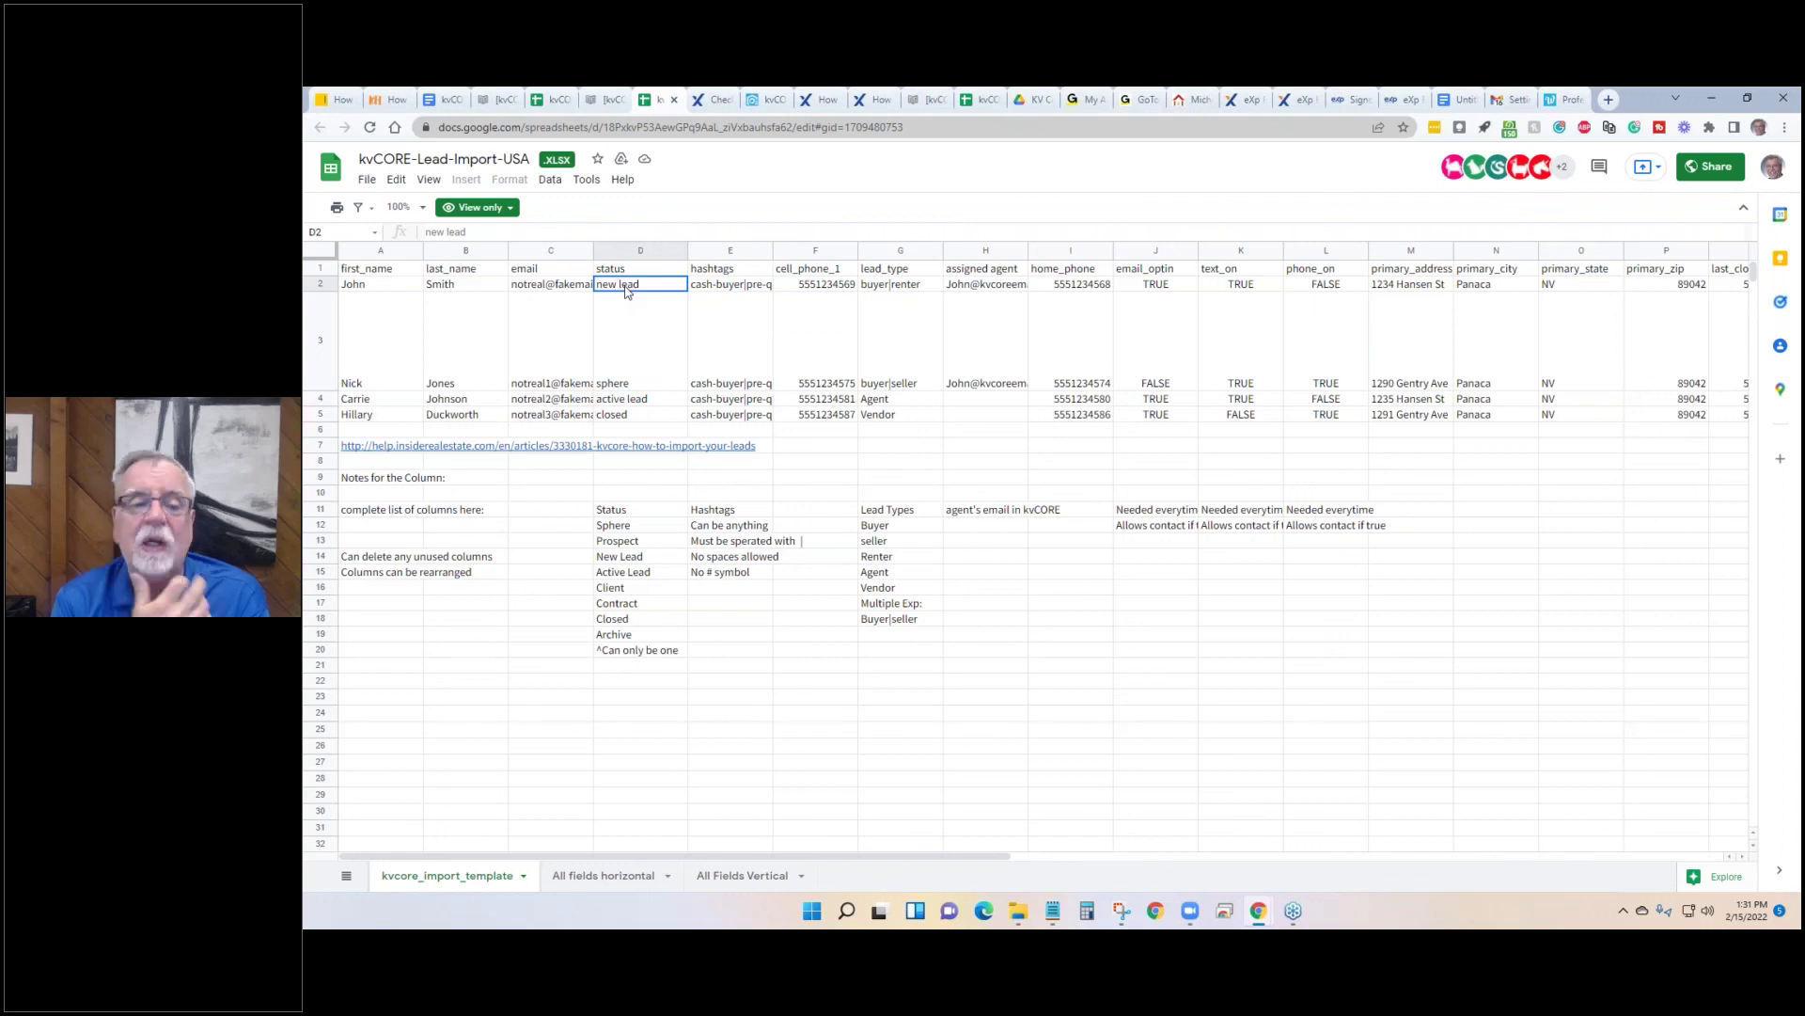
pyautogui.click(730, 287)
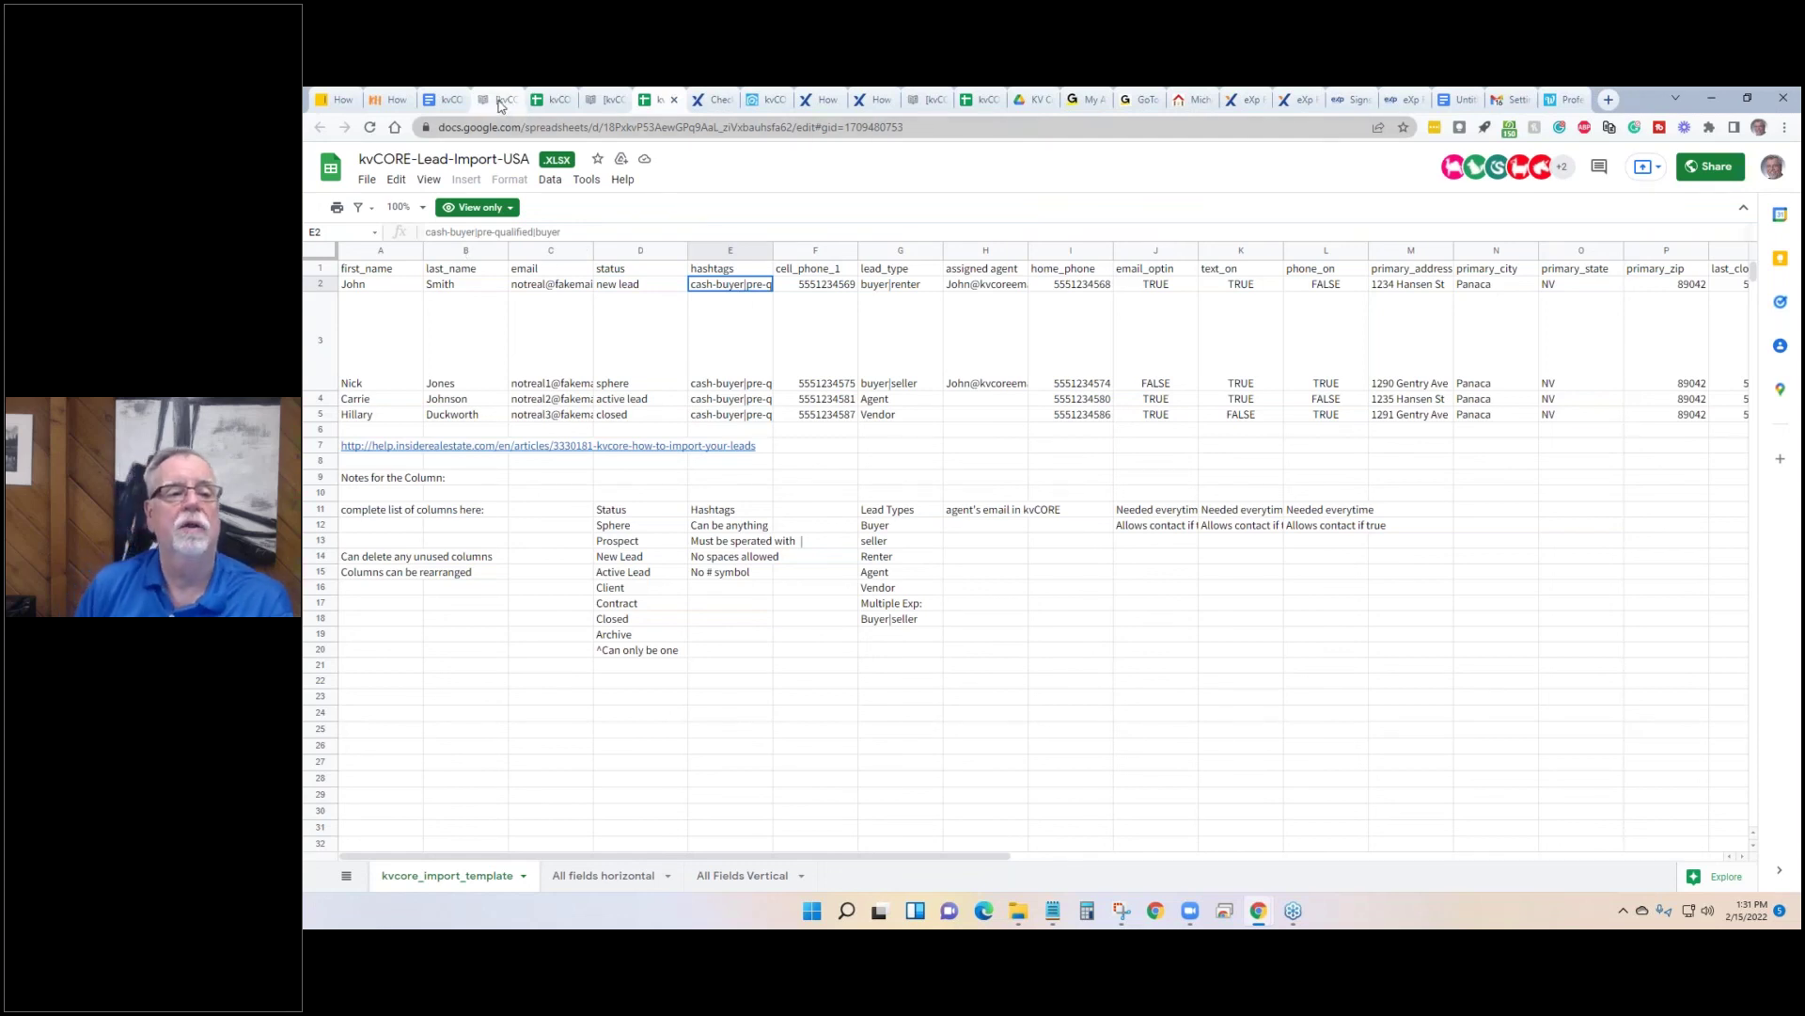
# Switch to kvCORE and start a bulk import from the Lead Engine tools.
pyautogui.moveTo(561, 331)
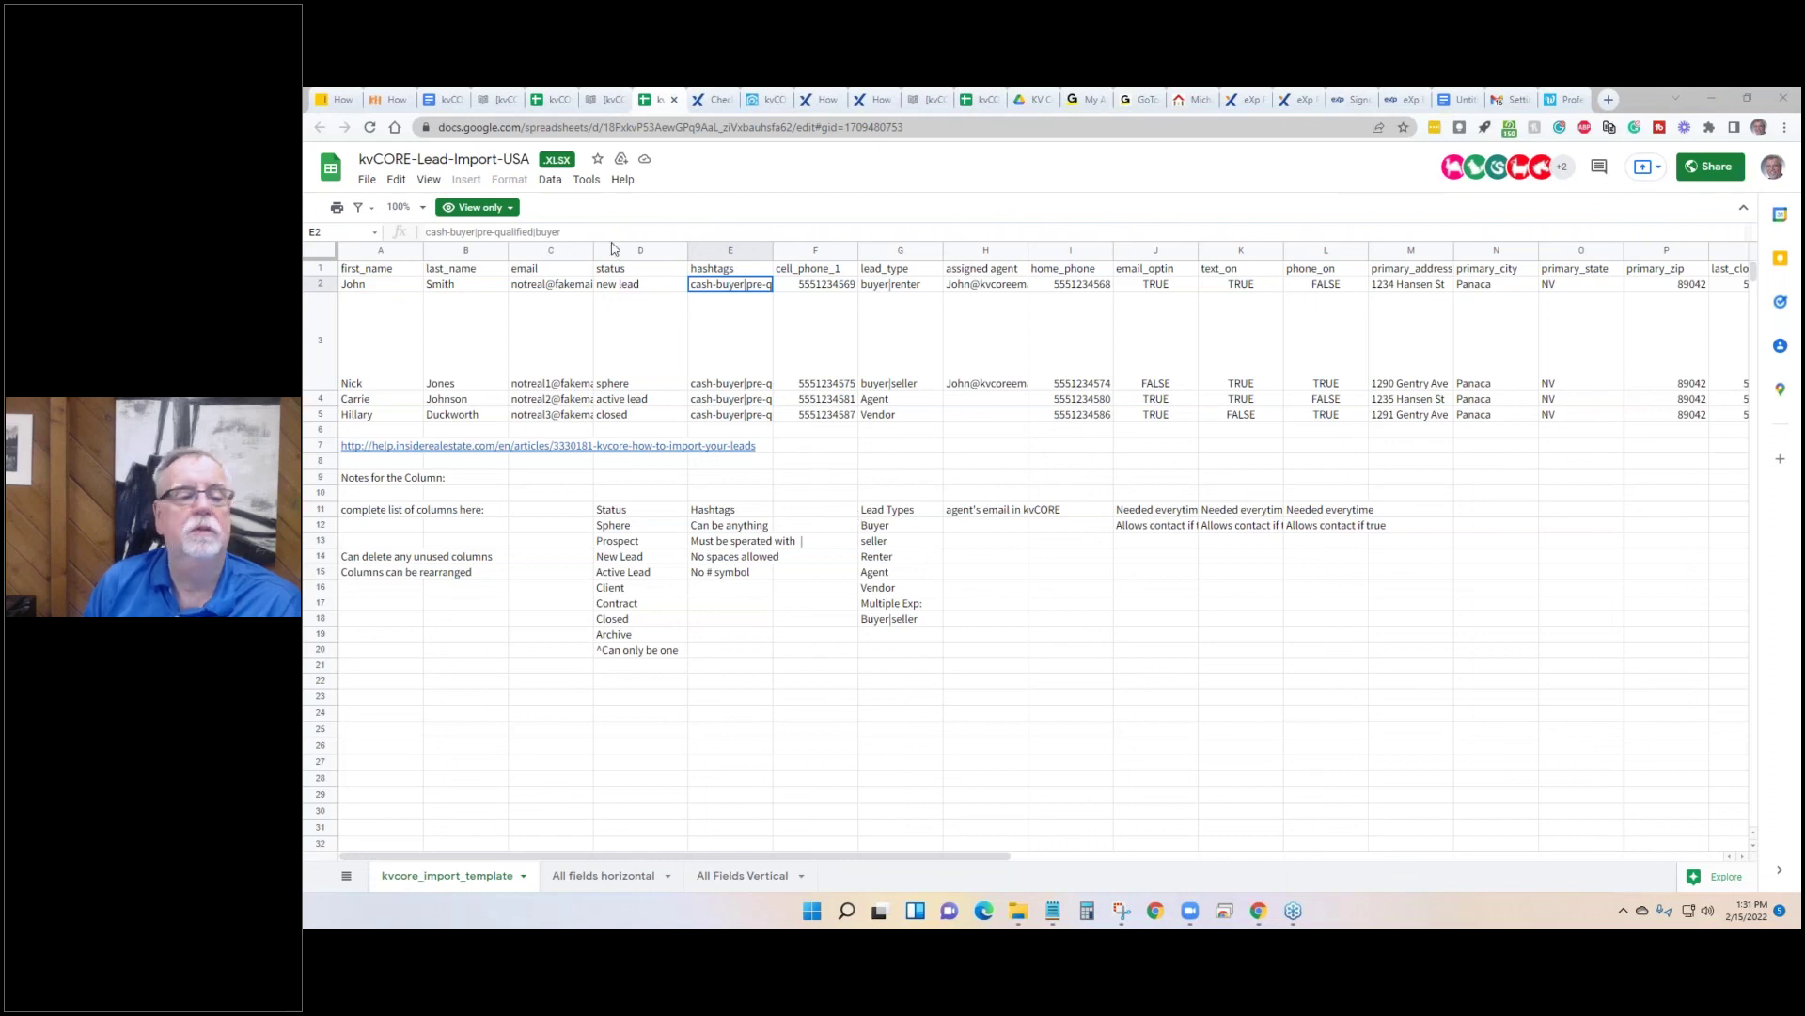
pyautogui.click(498, 100)
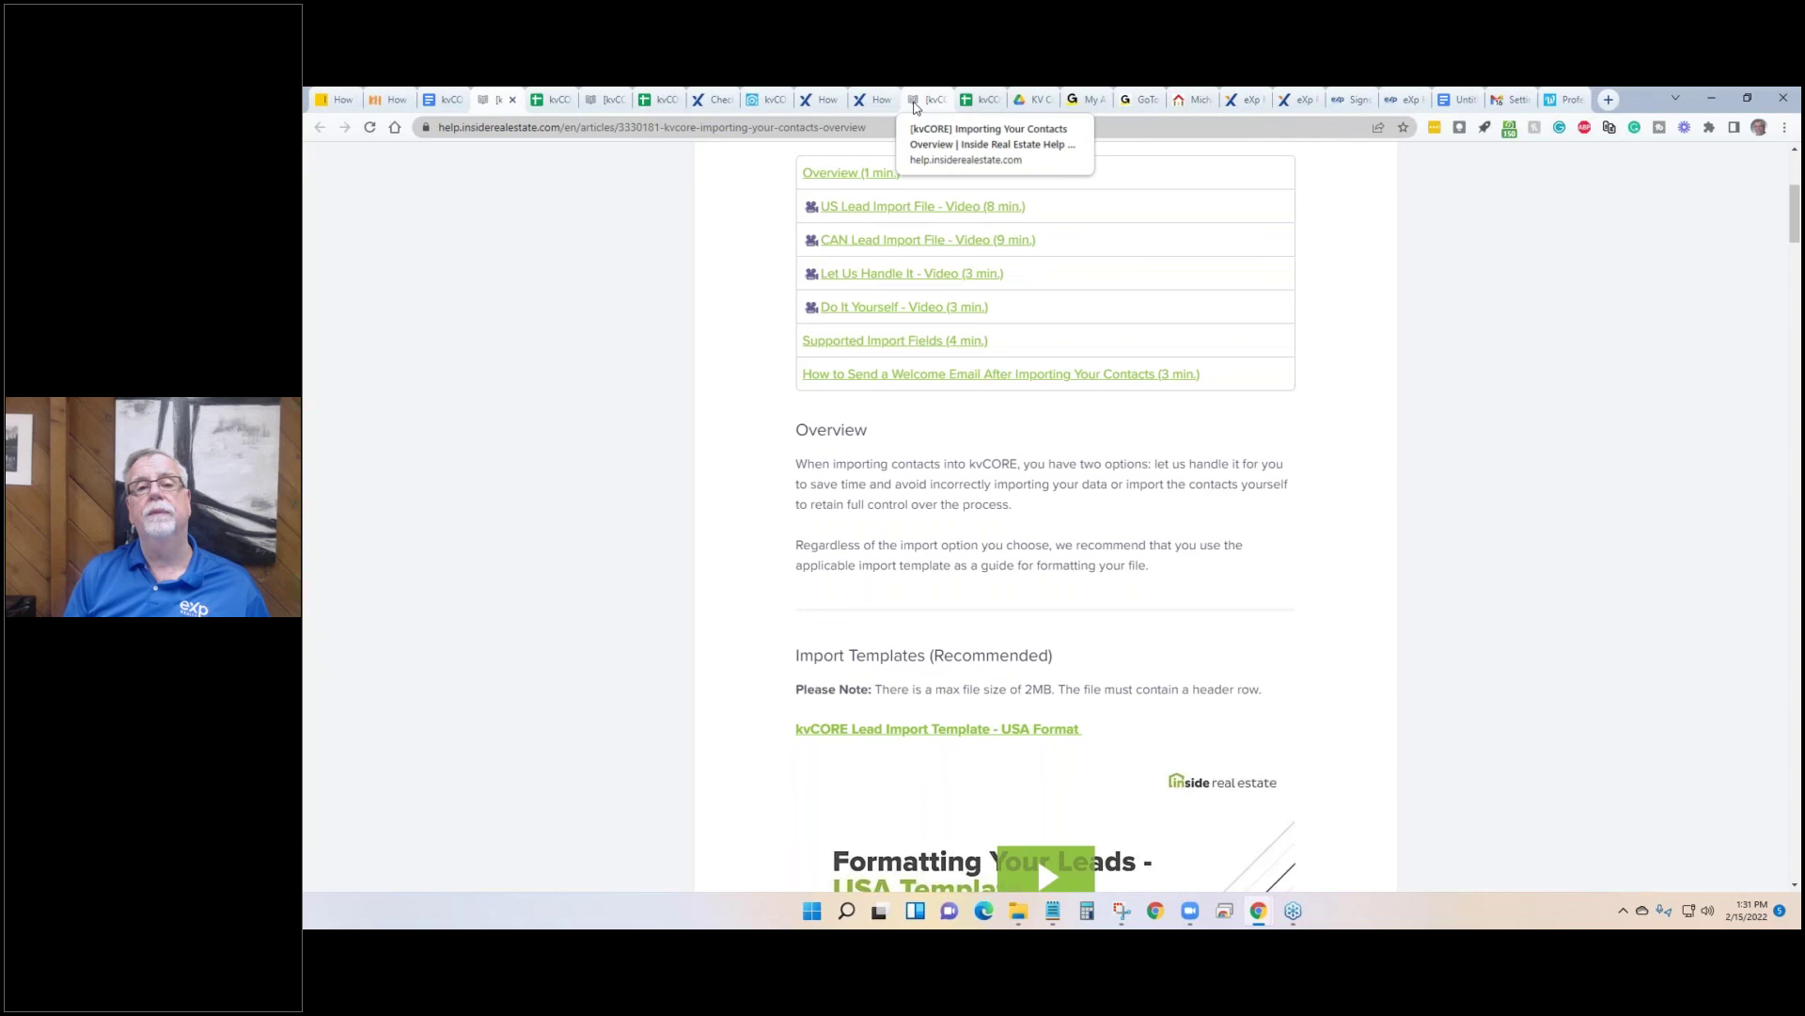
pyautogui.click(771, 109)
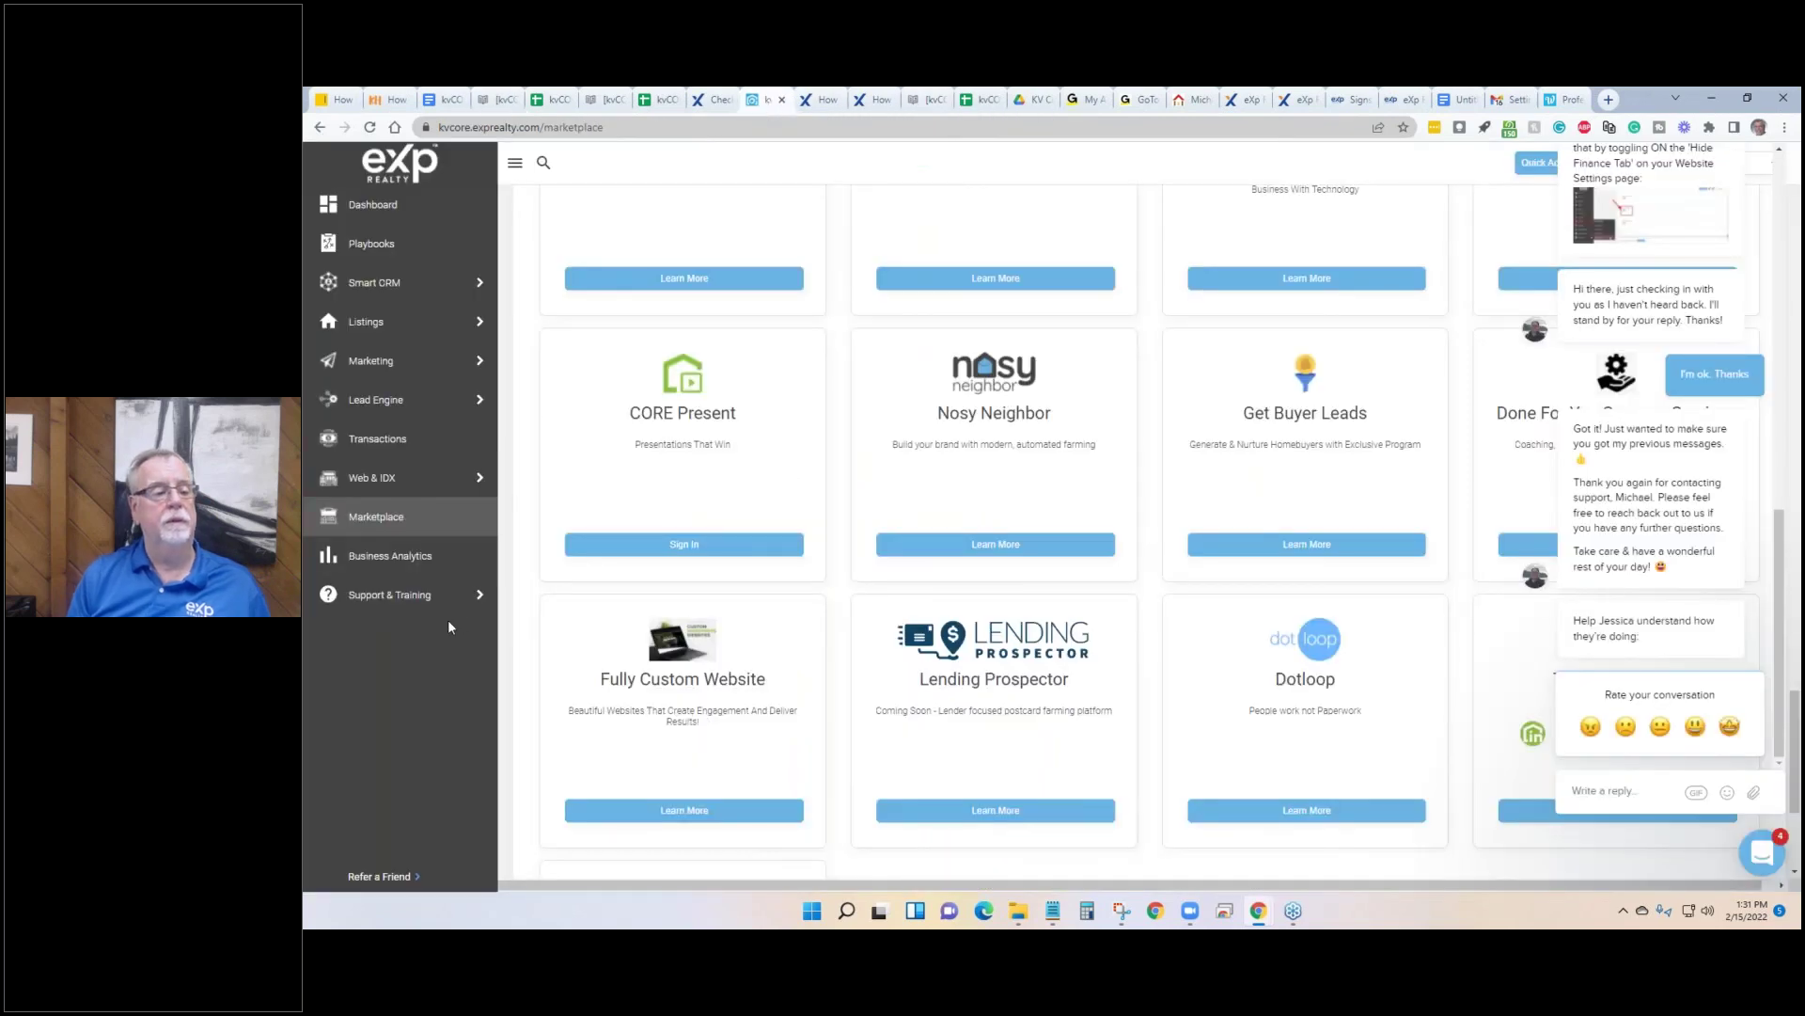
pyautogui.moveTo(373, 417)
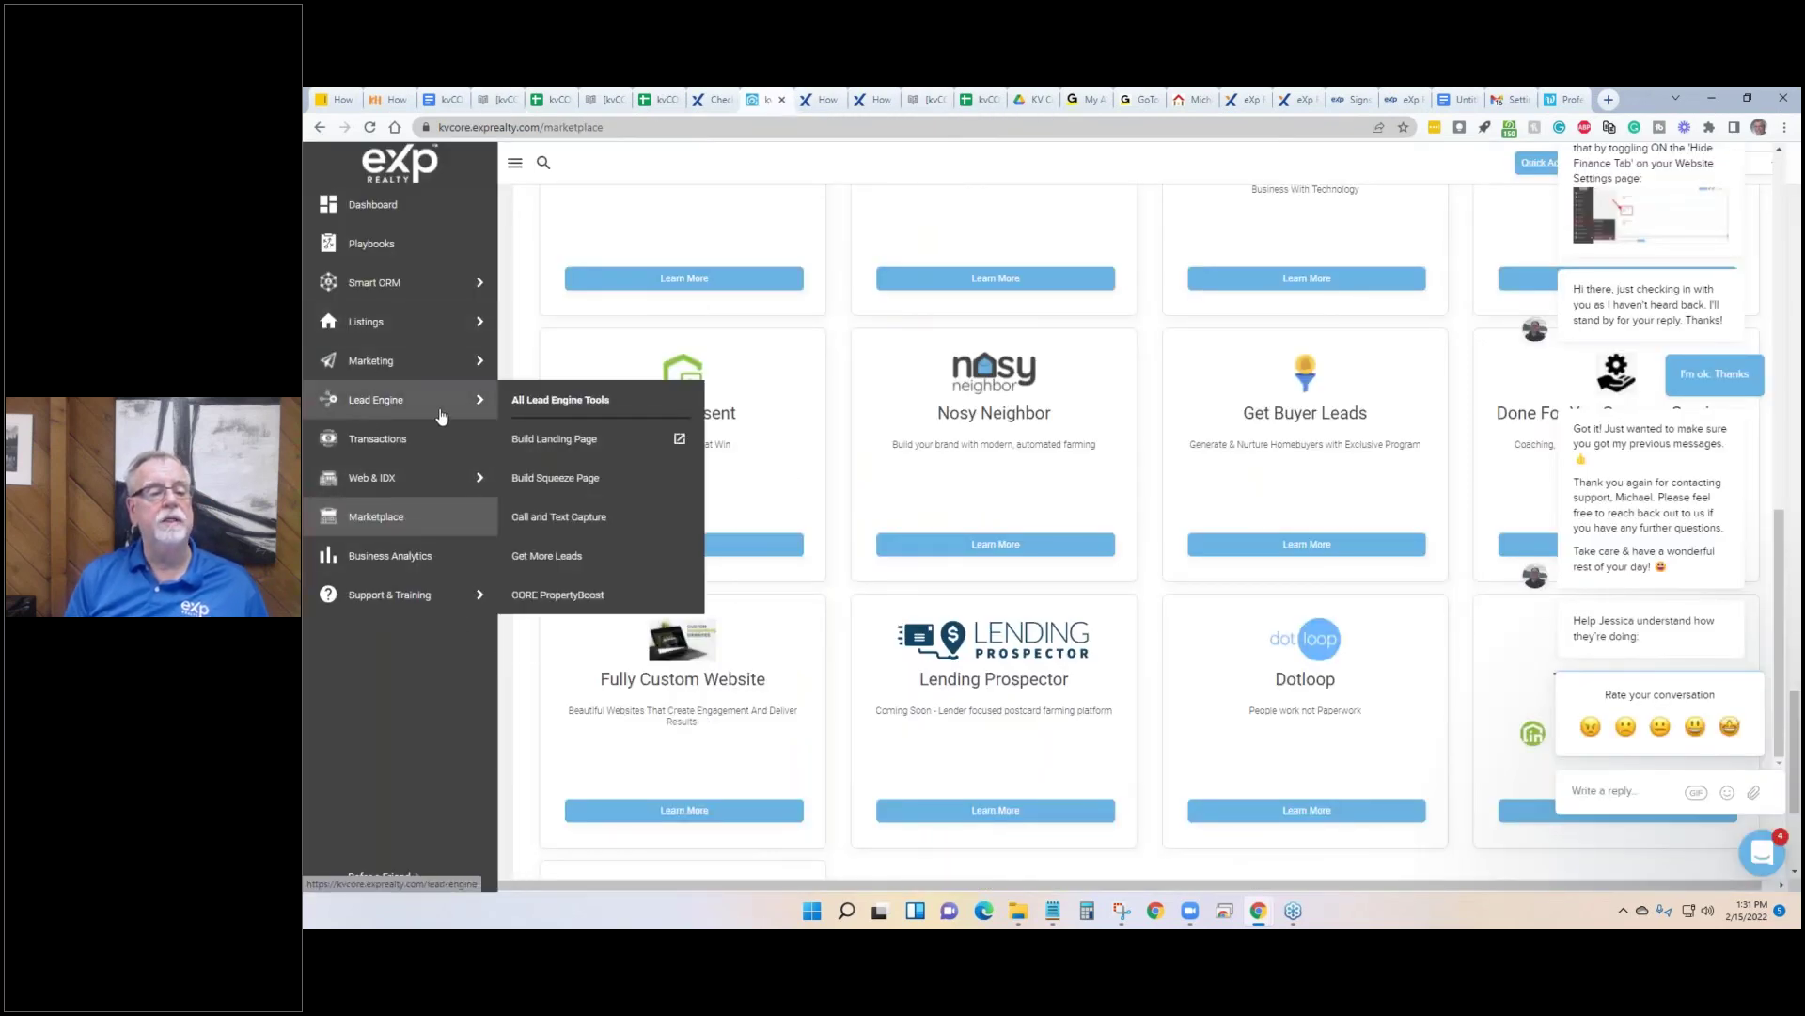
pyautogui.click(570, 404)
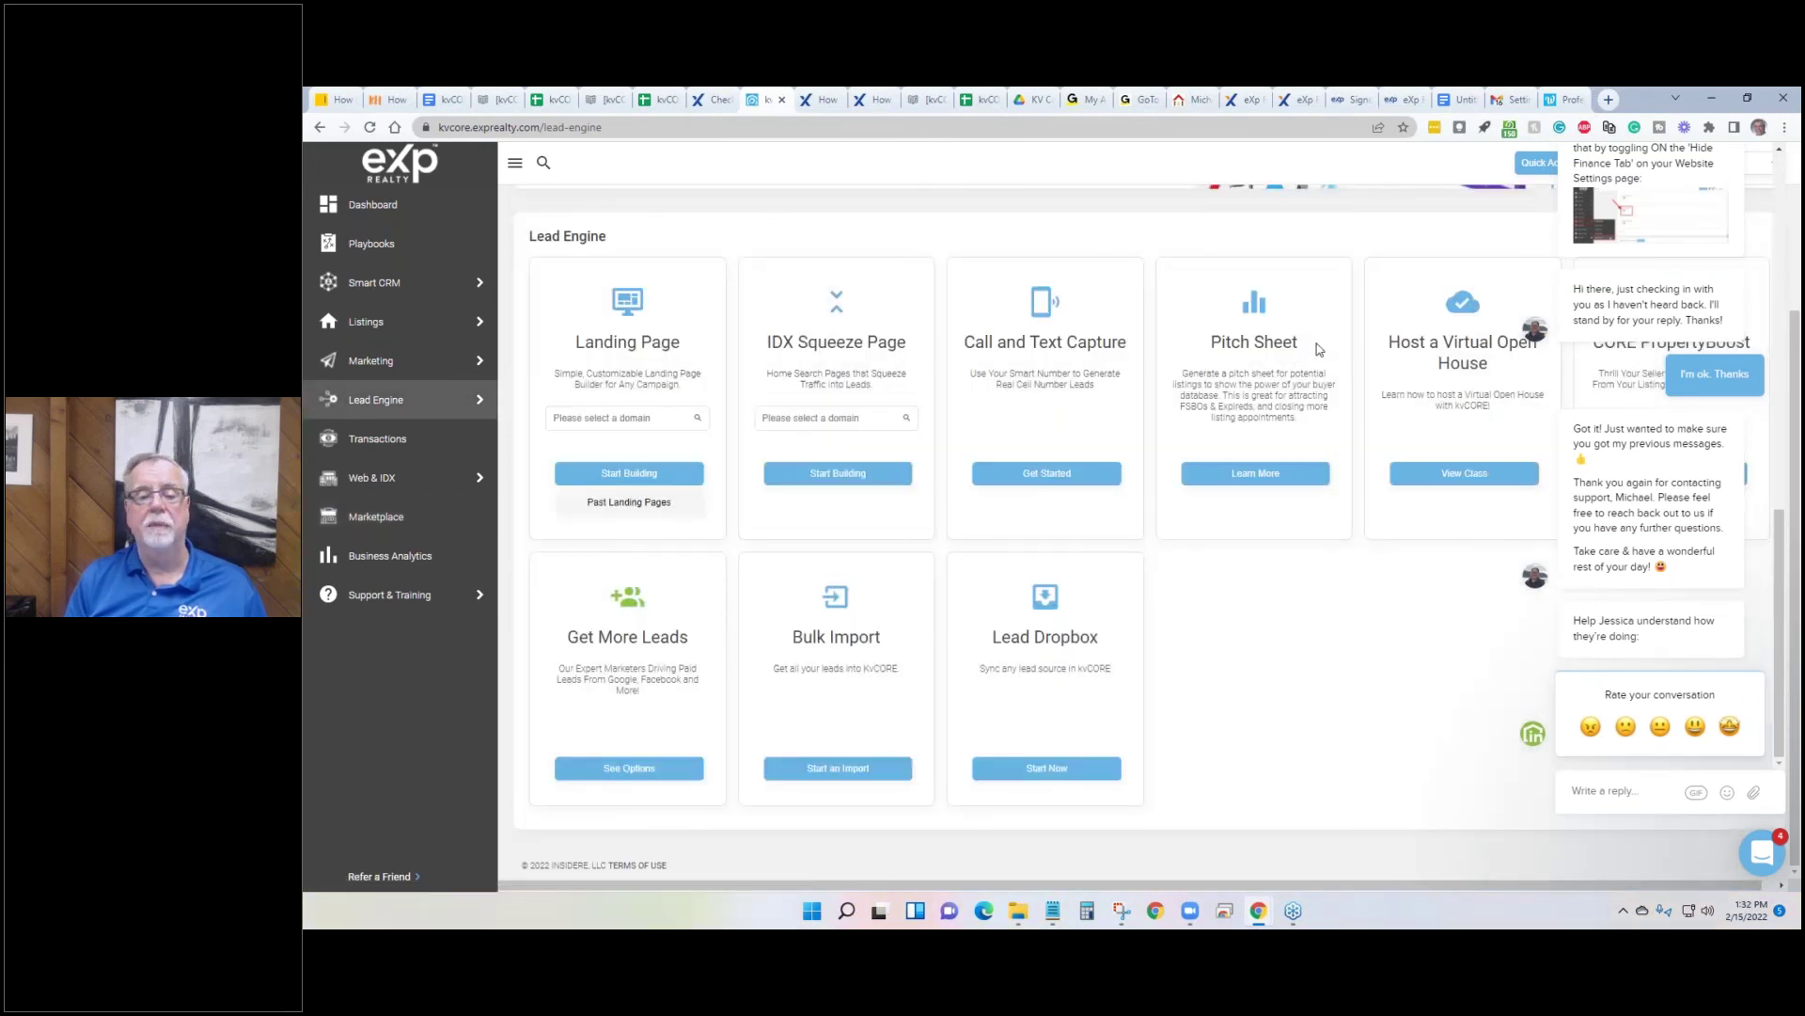
pyautogui.scroll(1, 1282, 746)
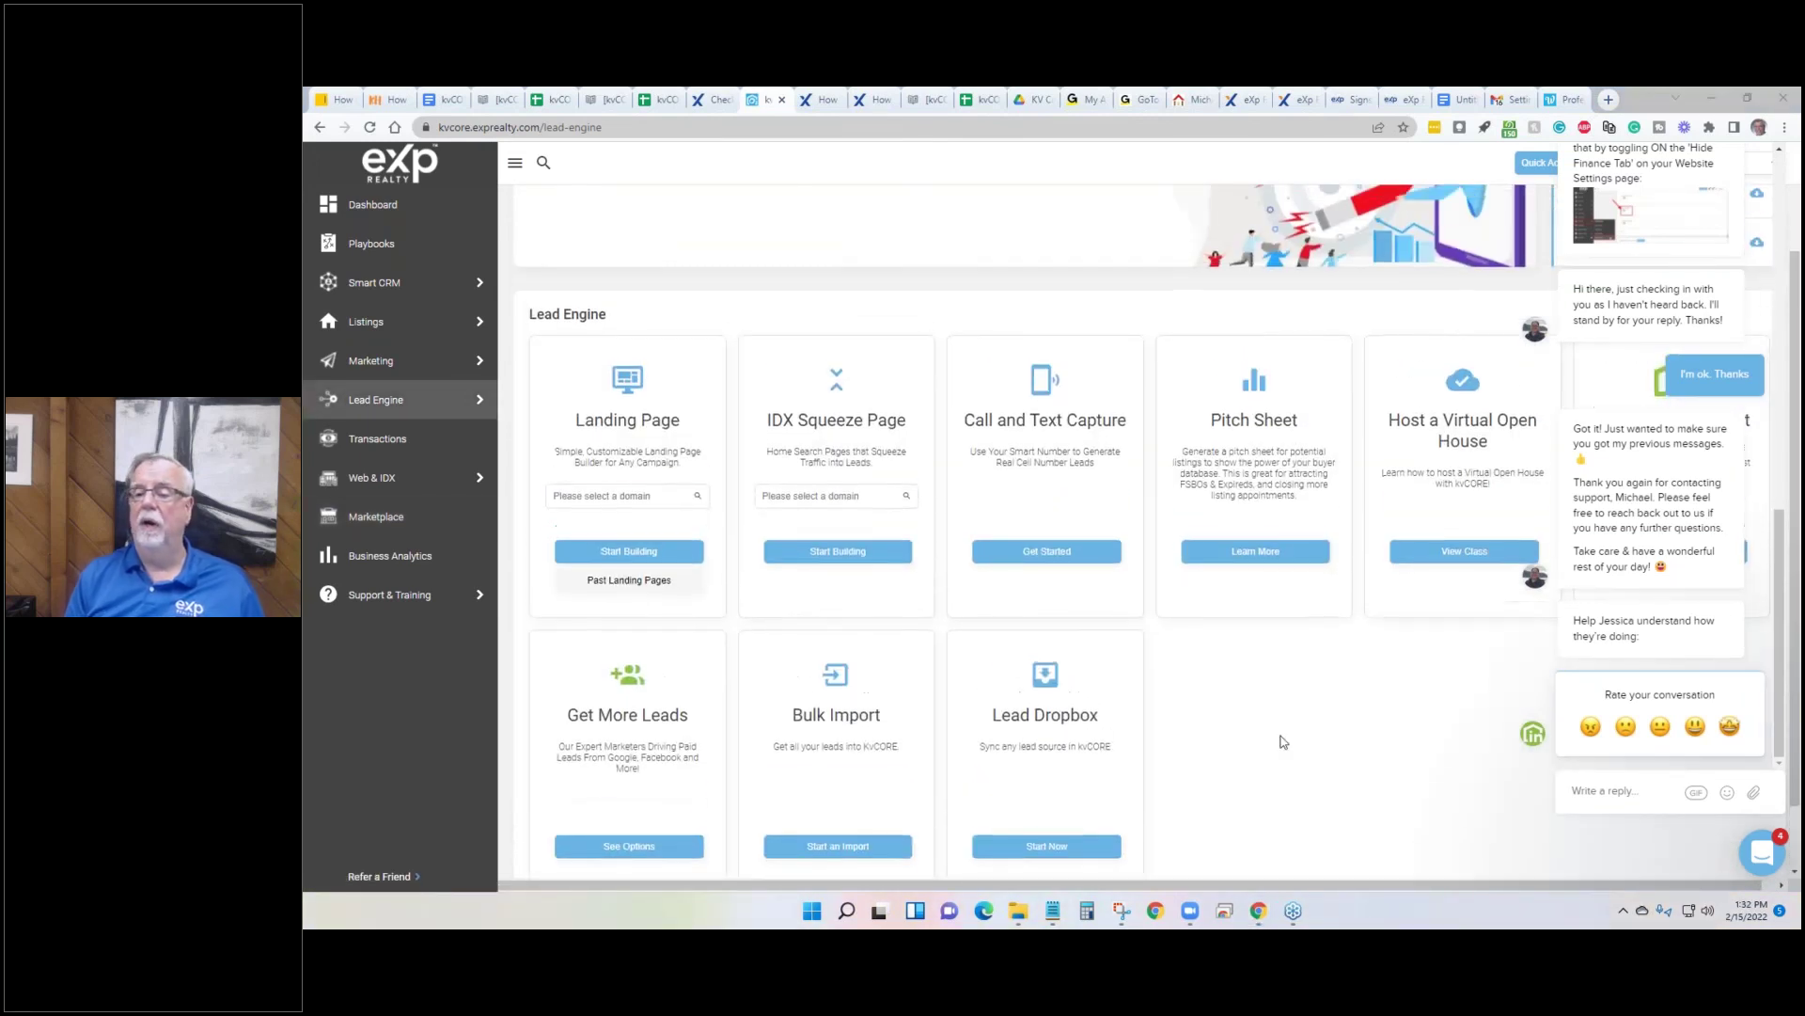
pyautogui.scroll(-1, 1282, 745)
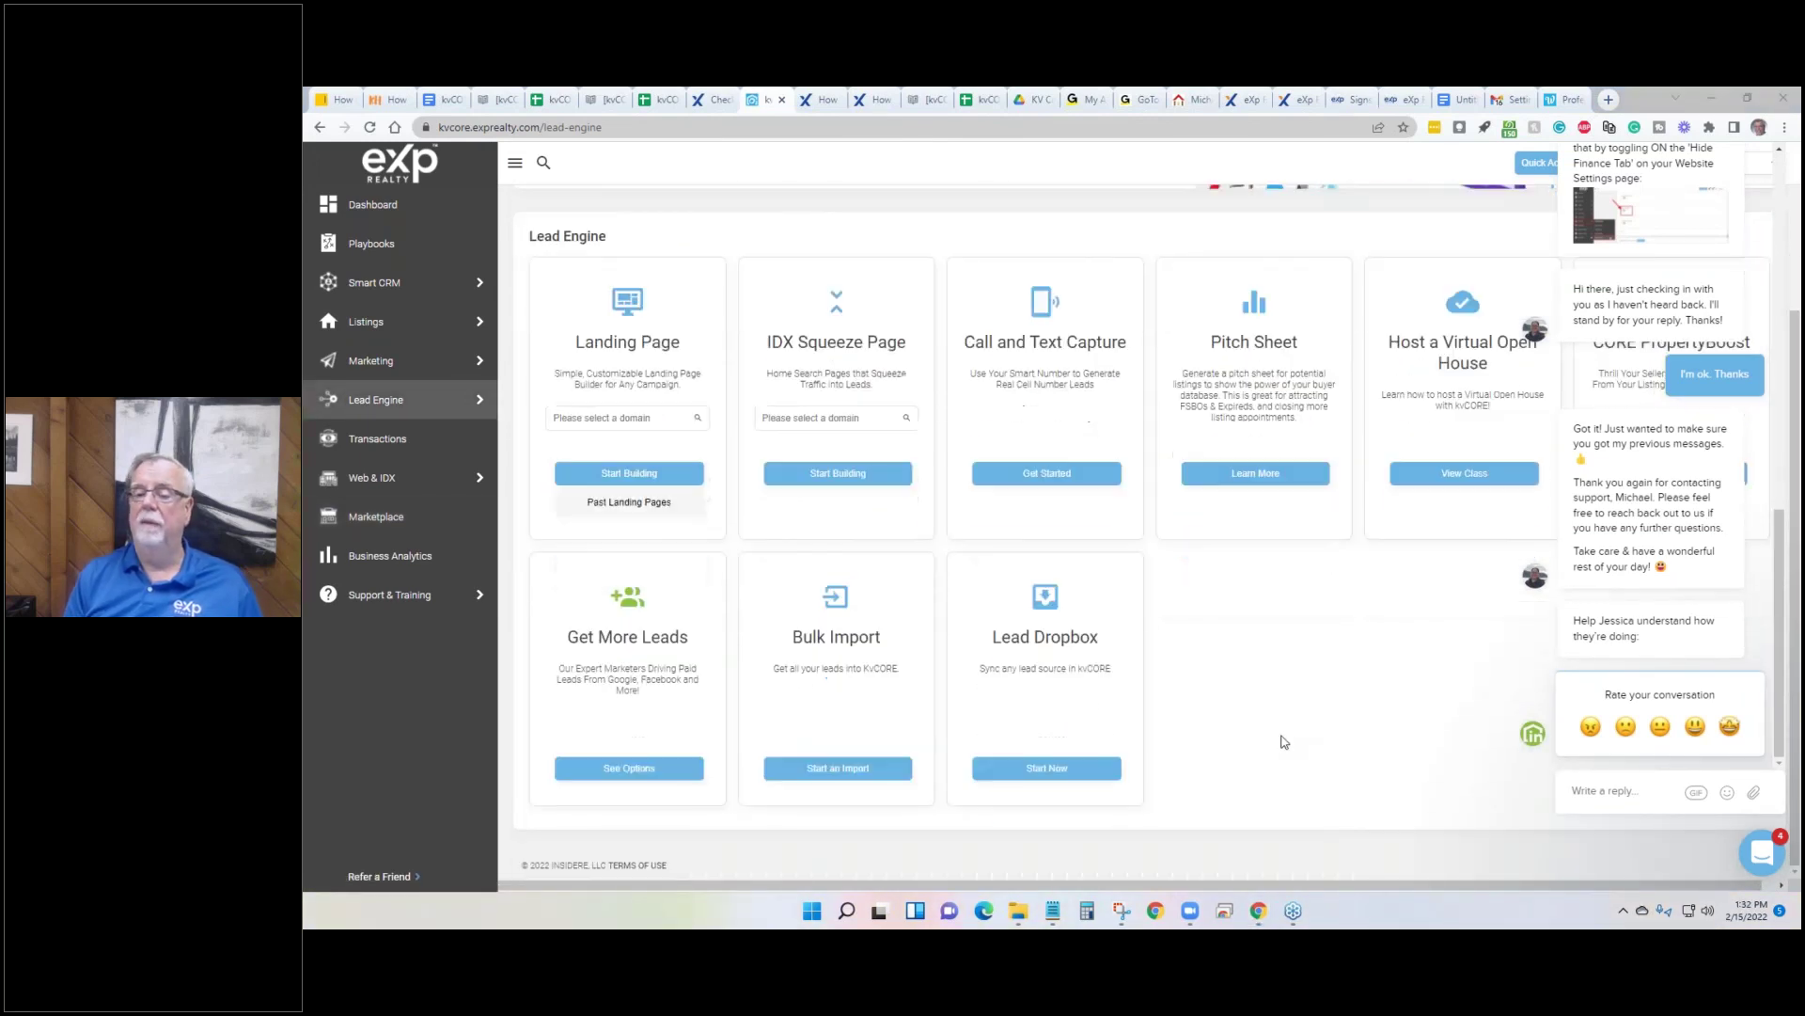
pyautogui.click(859, 774)
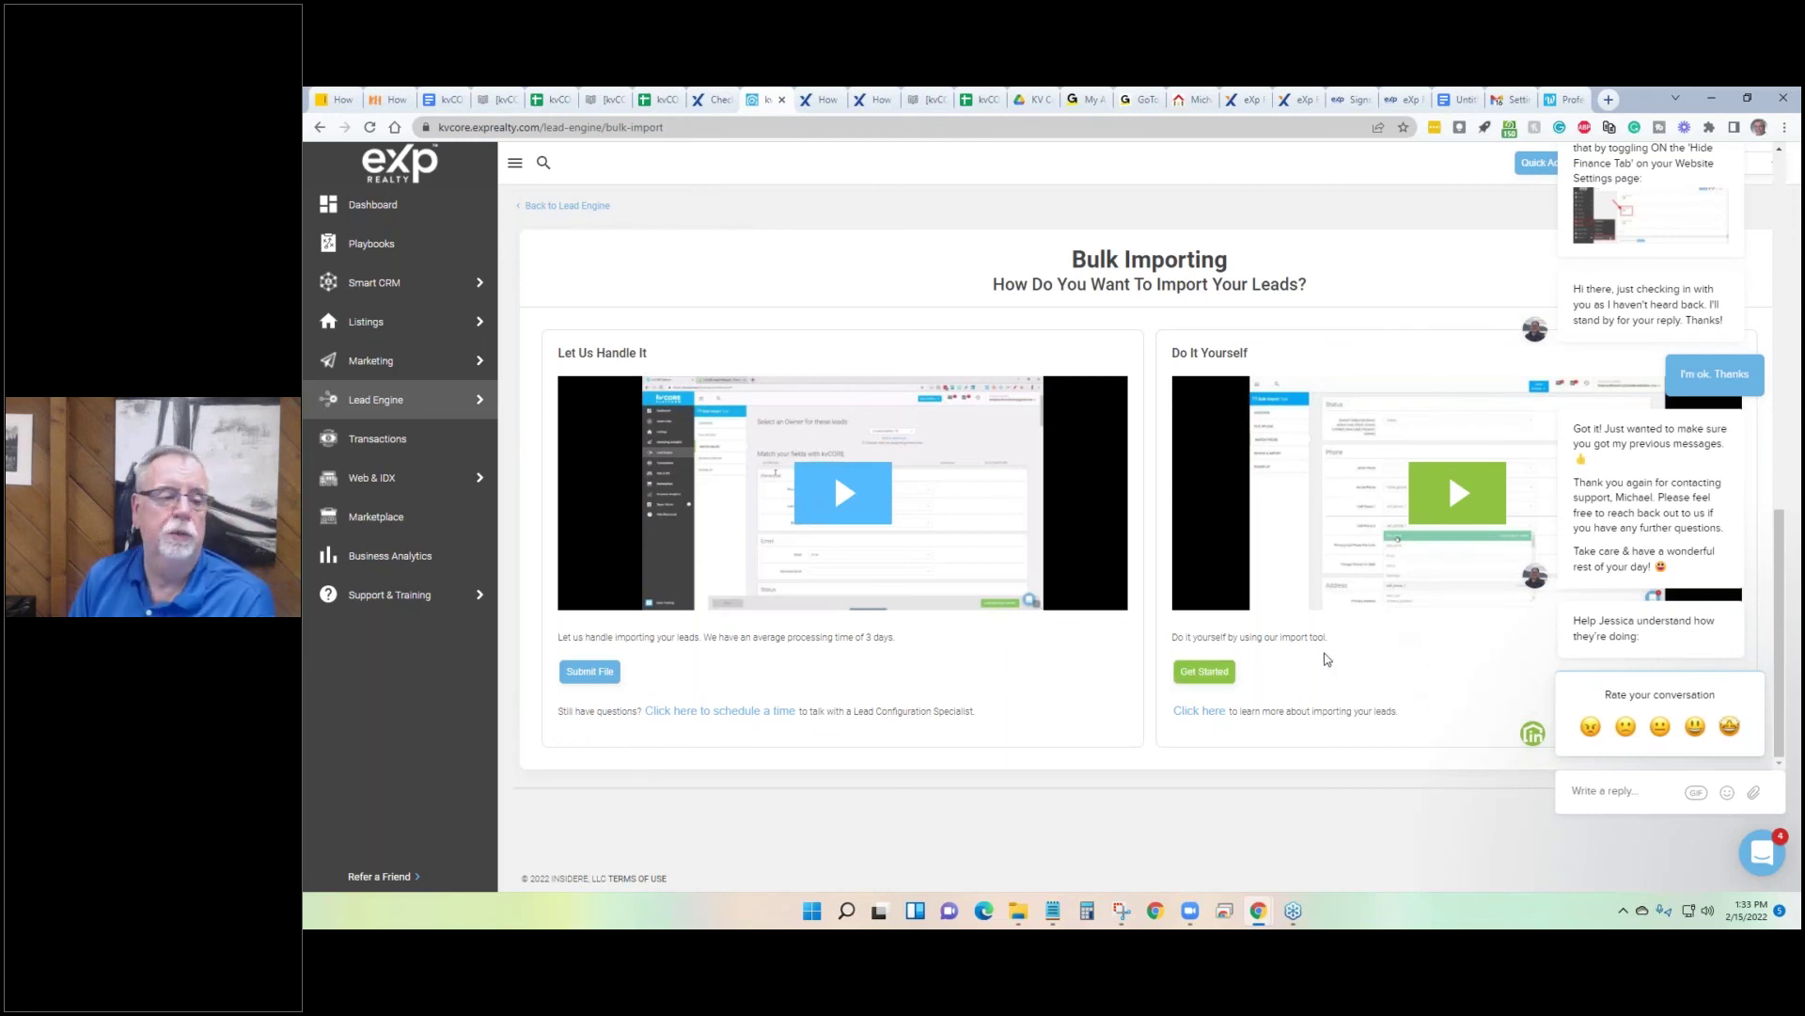
# Return to the kvCORE Setup document and show the link preview for the "Adding DRE# to the Website" heading.
pyautogui.click(447, 99)
pyautogui.scroll(-6, 905, 492)
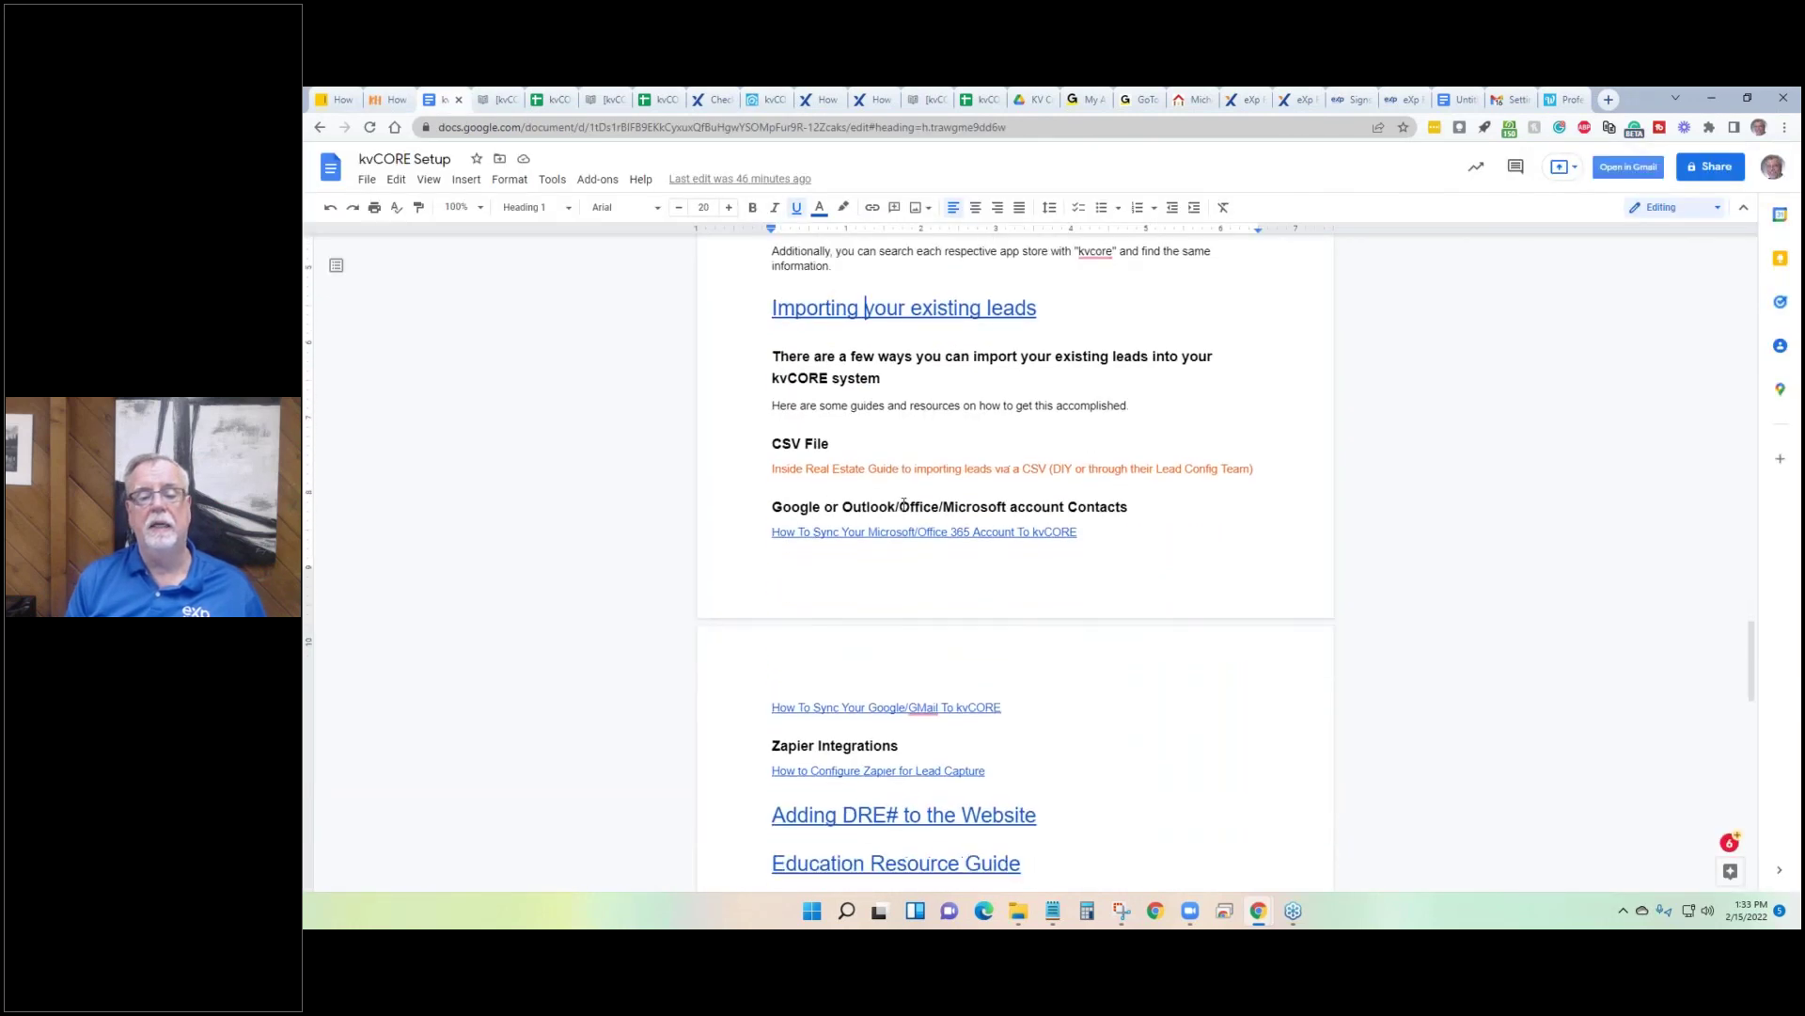
pyautogui.click(900, 410)
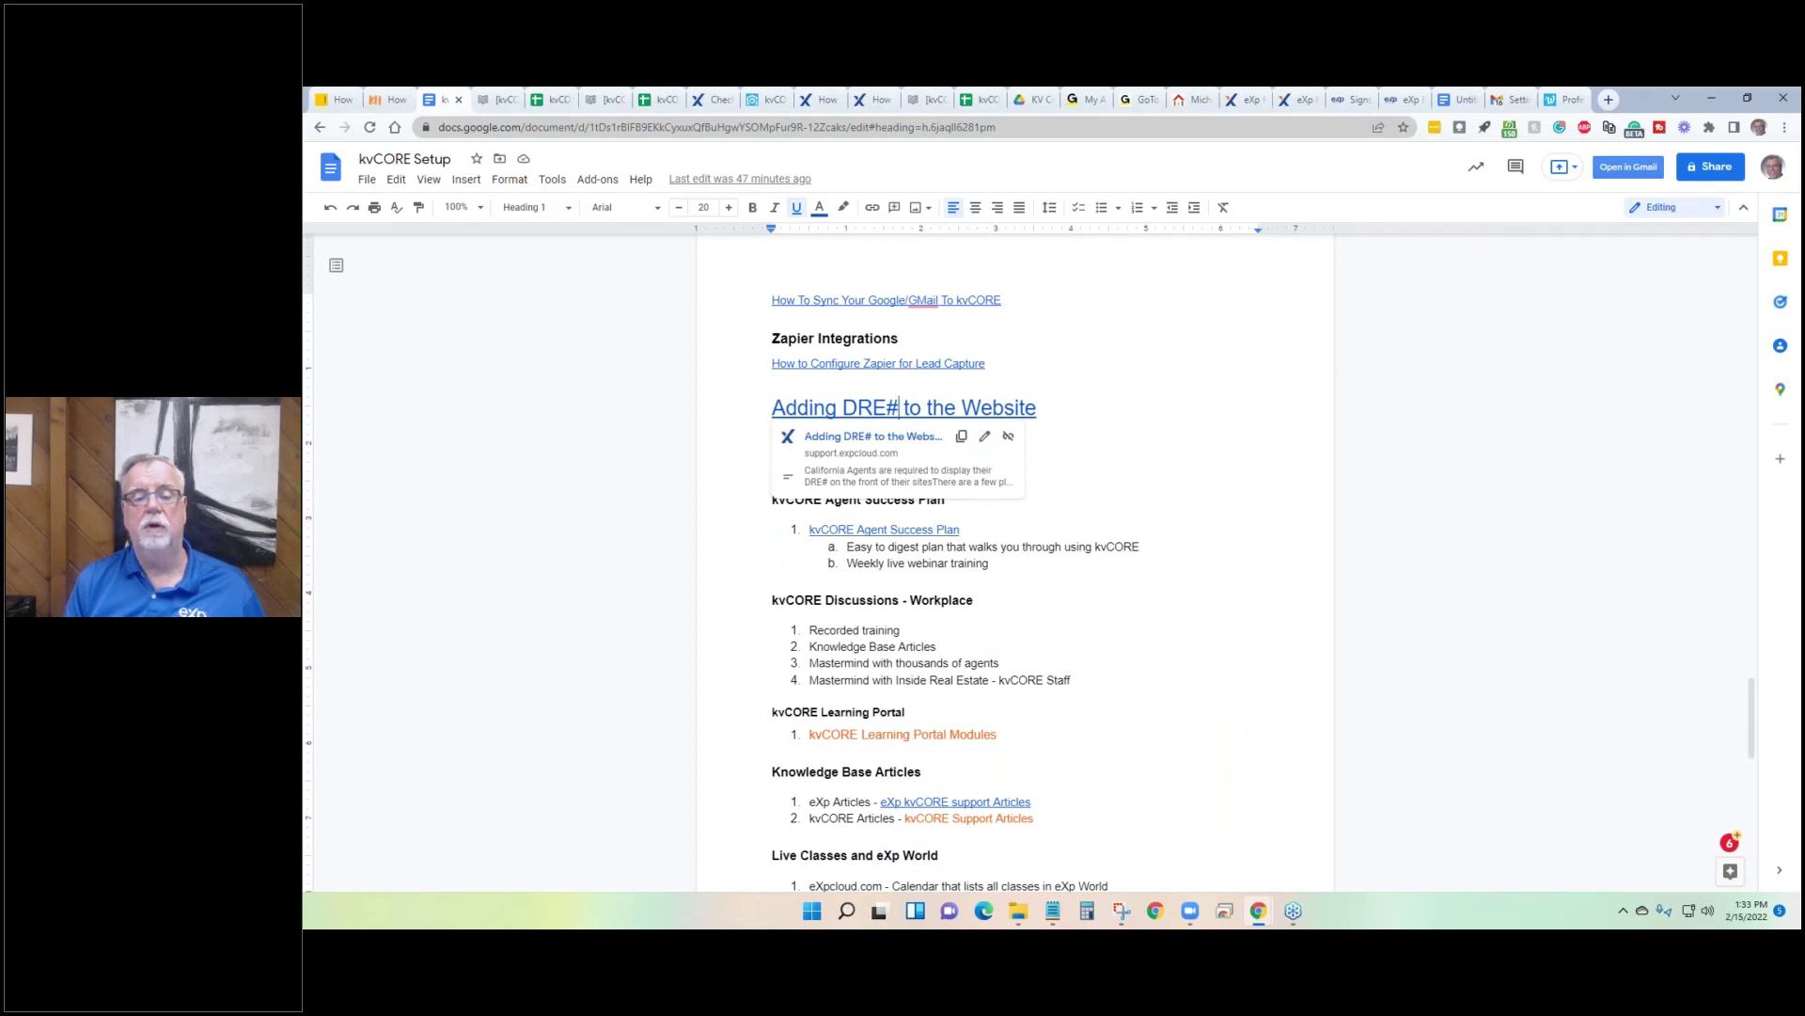
# Open the Agent Success Plan course linked in the document's Education Resource Guide section.
pyautogui.press('Down')
pyautogui.press('Down')
pyautogui.press('Down')
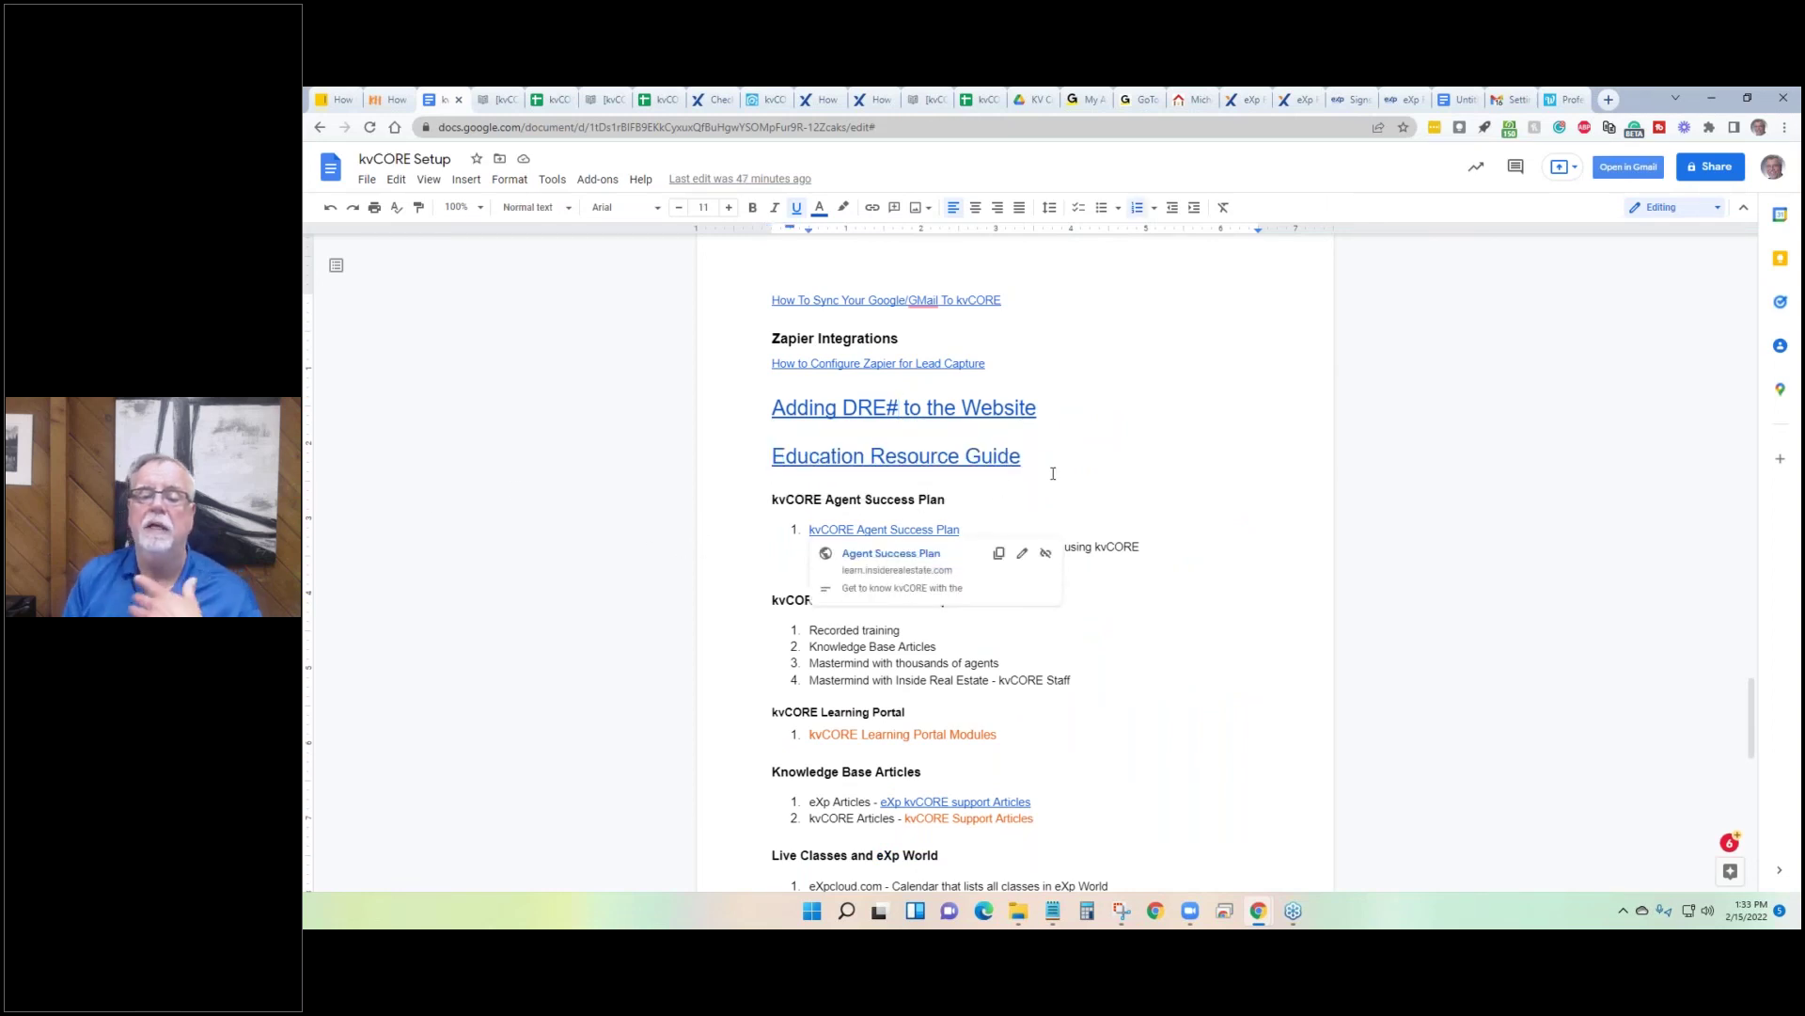
pyautogui.scroll(-3, 1051, 479)
pyautogui.scroll(-3, 1057, 489)
pyautogui.scroll(5, 1057, 489)
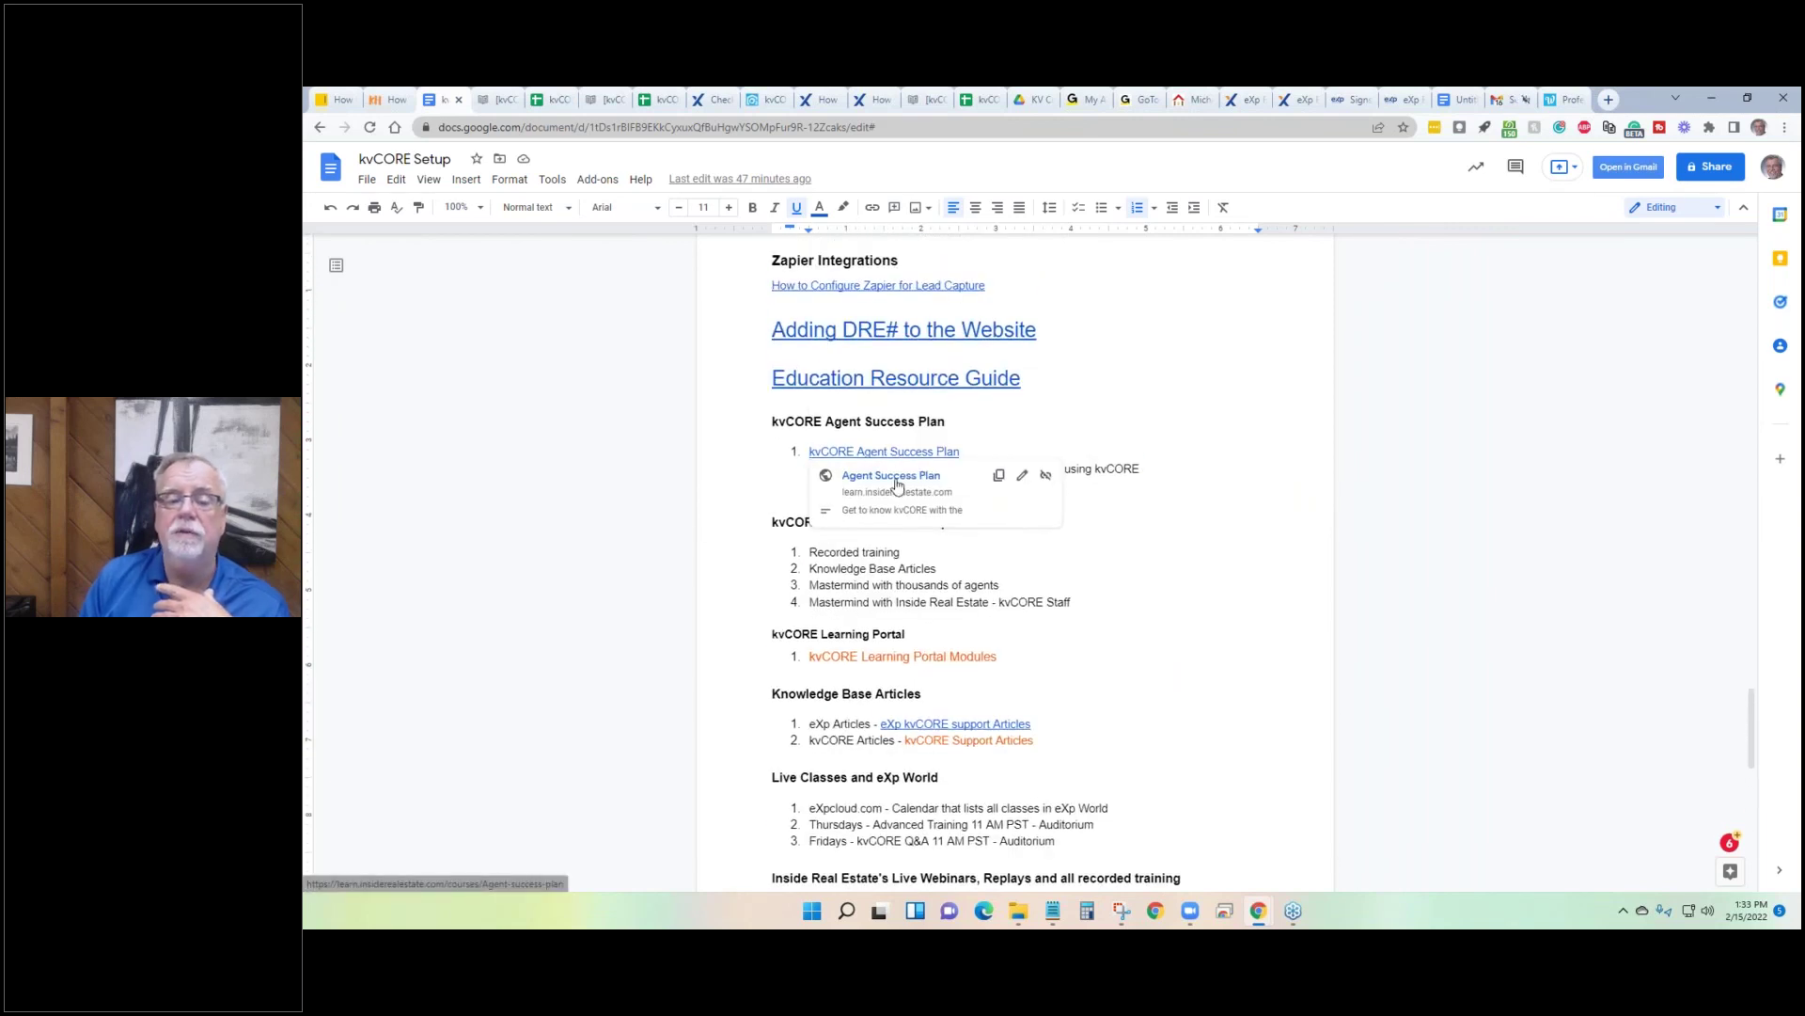
pyautogui.click(894, 476)
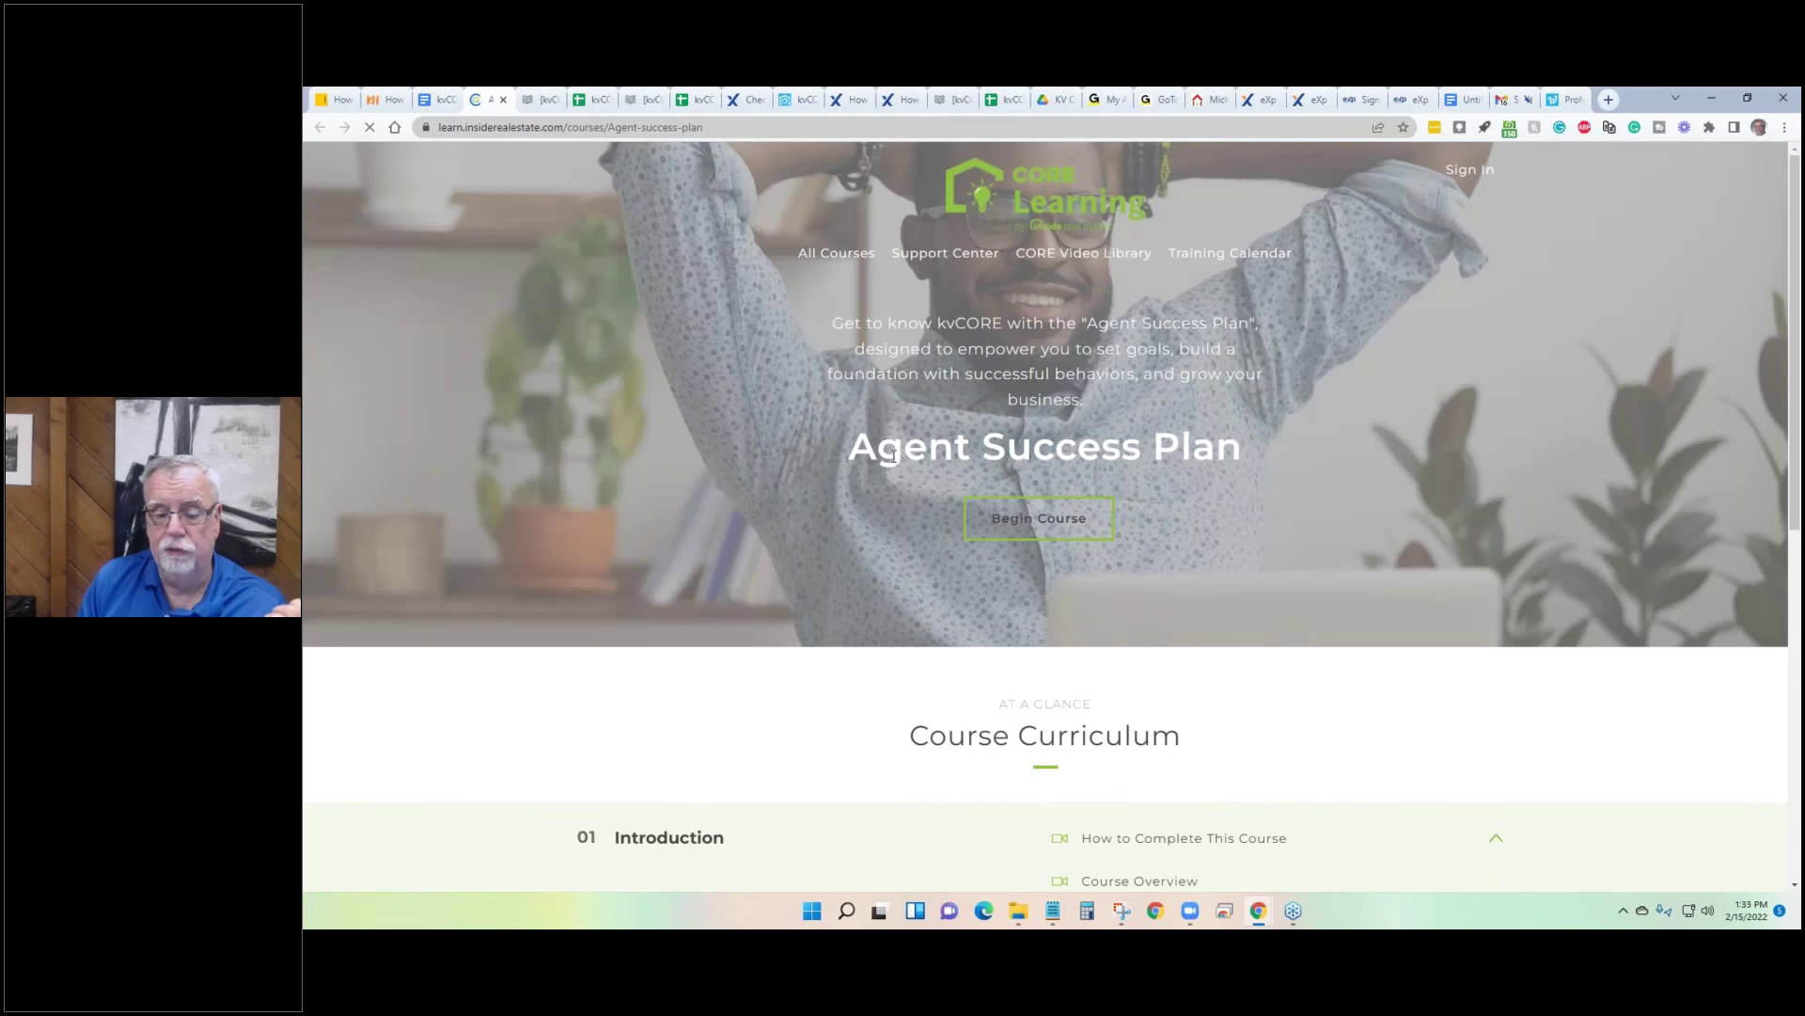
# Look over the Agent Success Plan course page and return to the help article on importing contacts.
pyautogui.scroll(-3, 892, 456)
pyautogui.scroll(-2, 940, 444)
pyautogui.scroll(5, 848, 417)
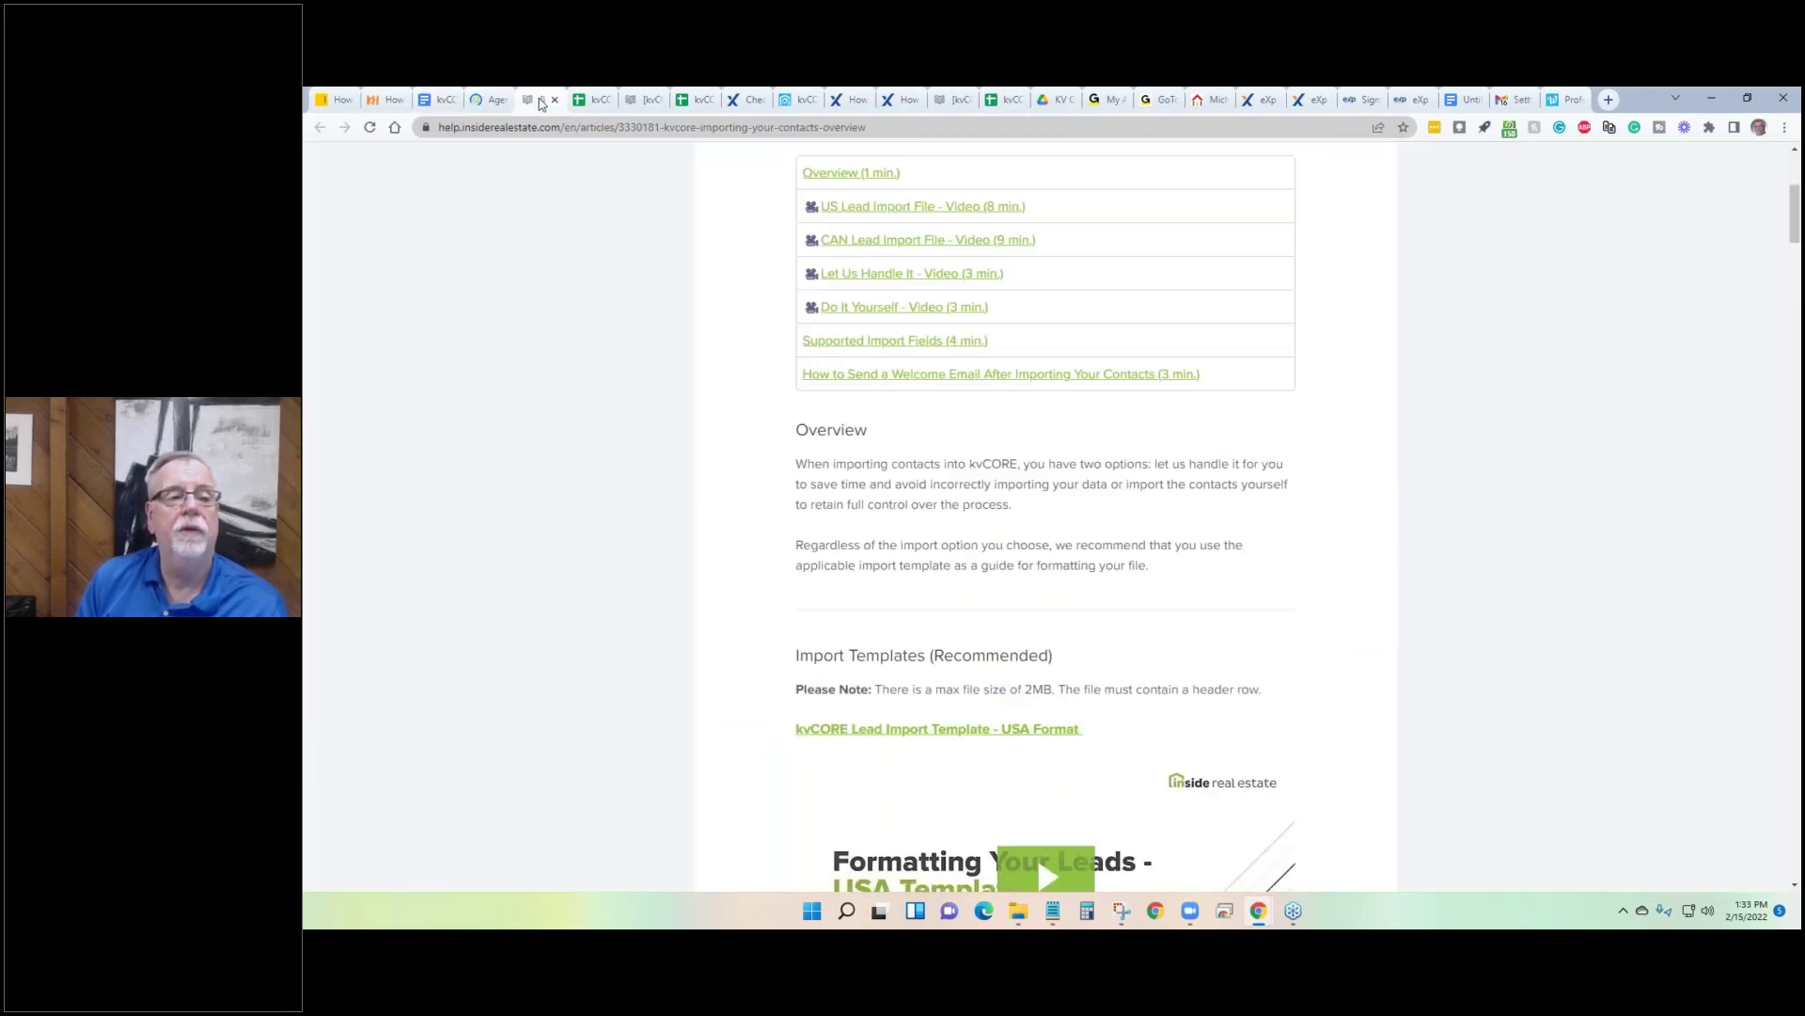
pyautogui.click(528, 99)
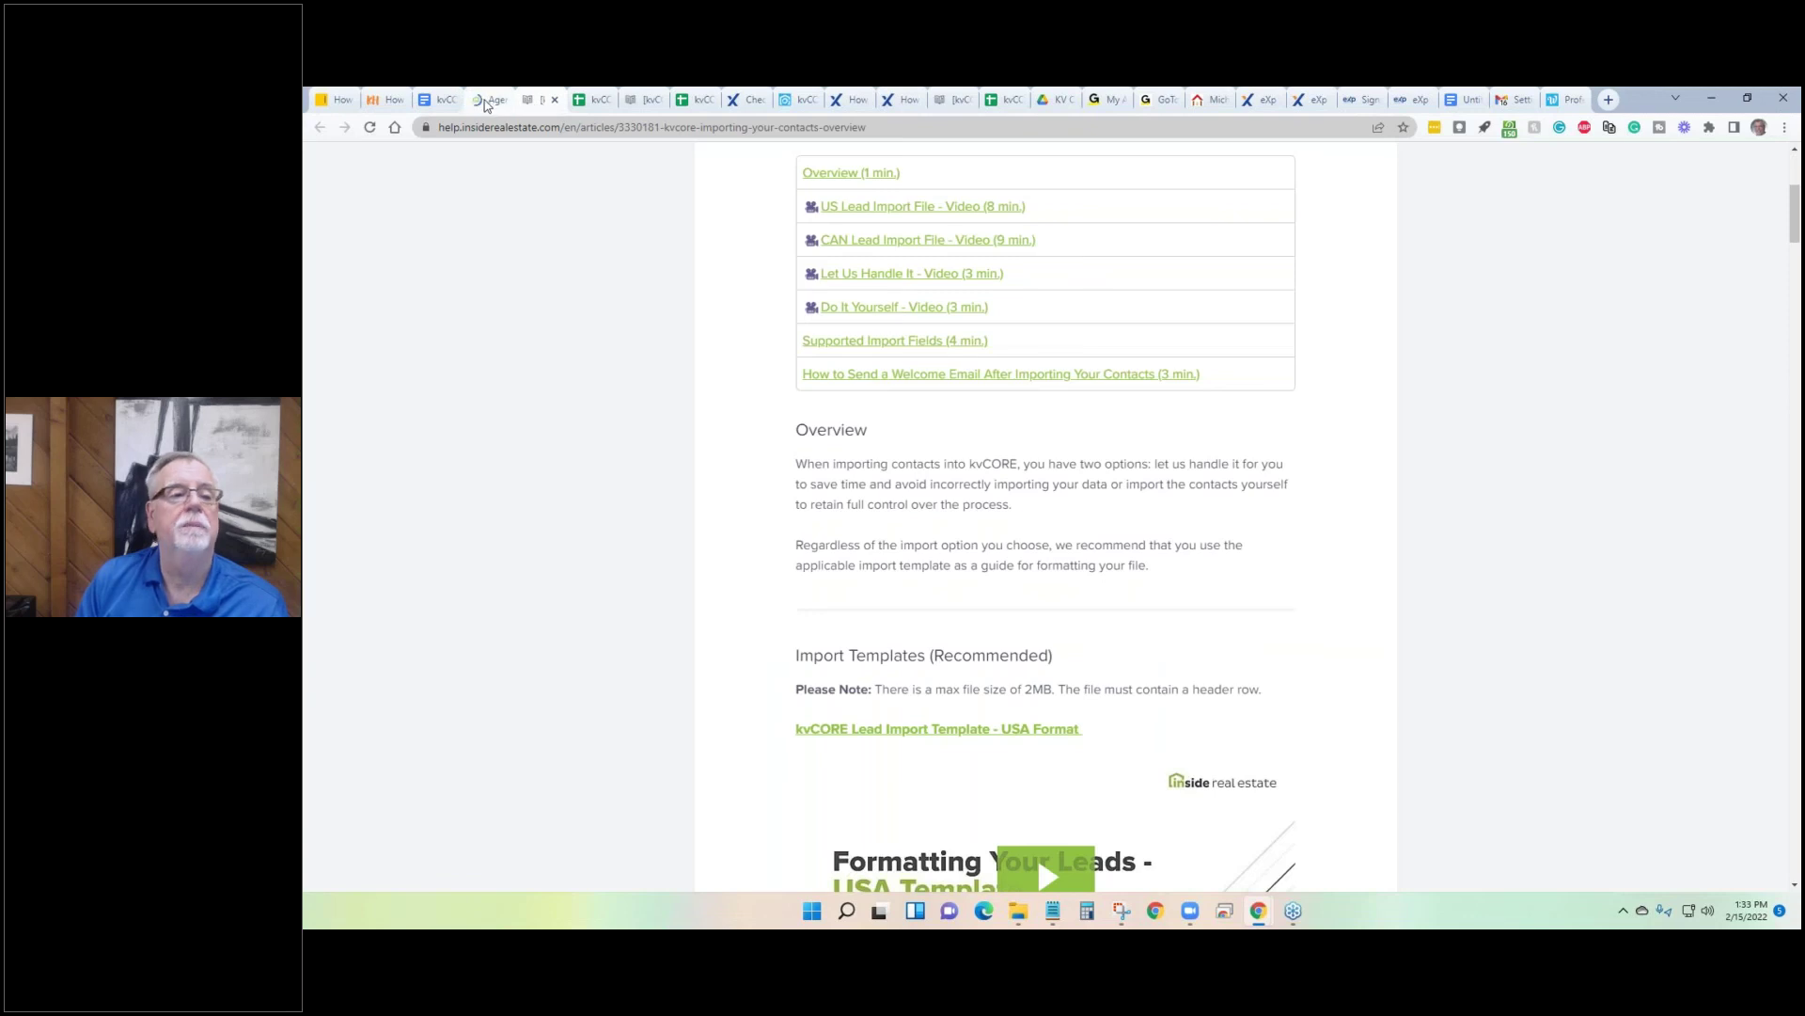
pyautogui.click(500, 99)
pyautogui.click(535, 100)
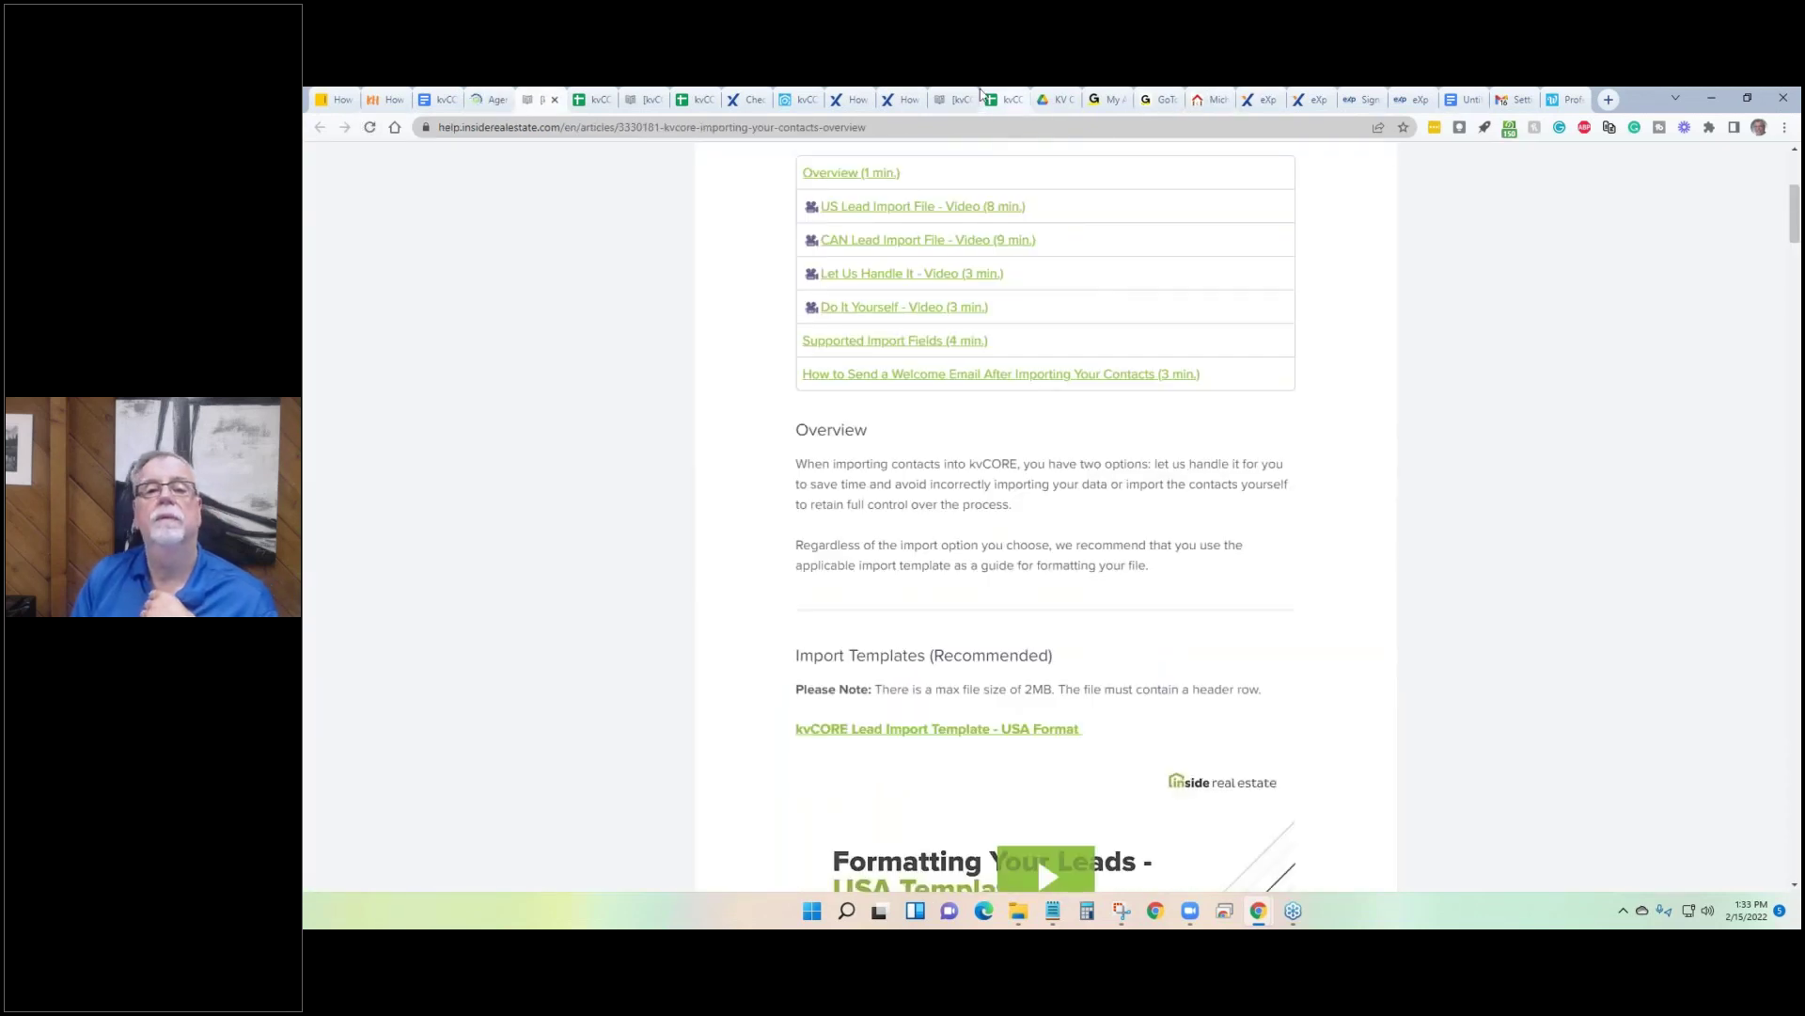
# Open the Courses page in kvCORE's Support & Training section and look through the offered courses.
pyautogui.click(800, 102)
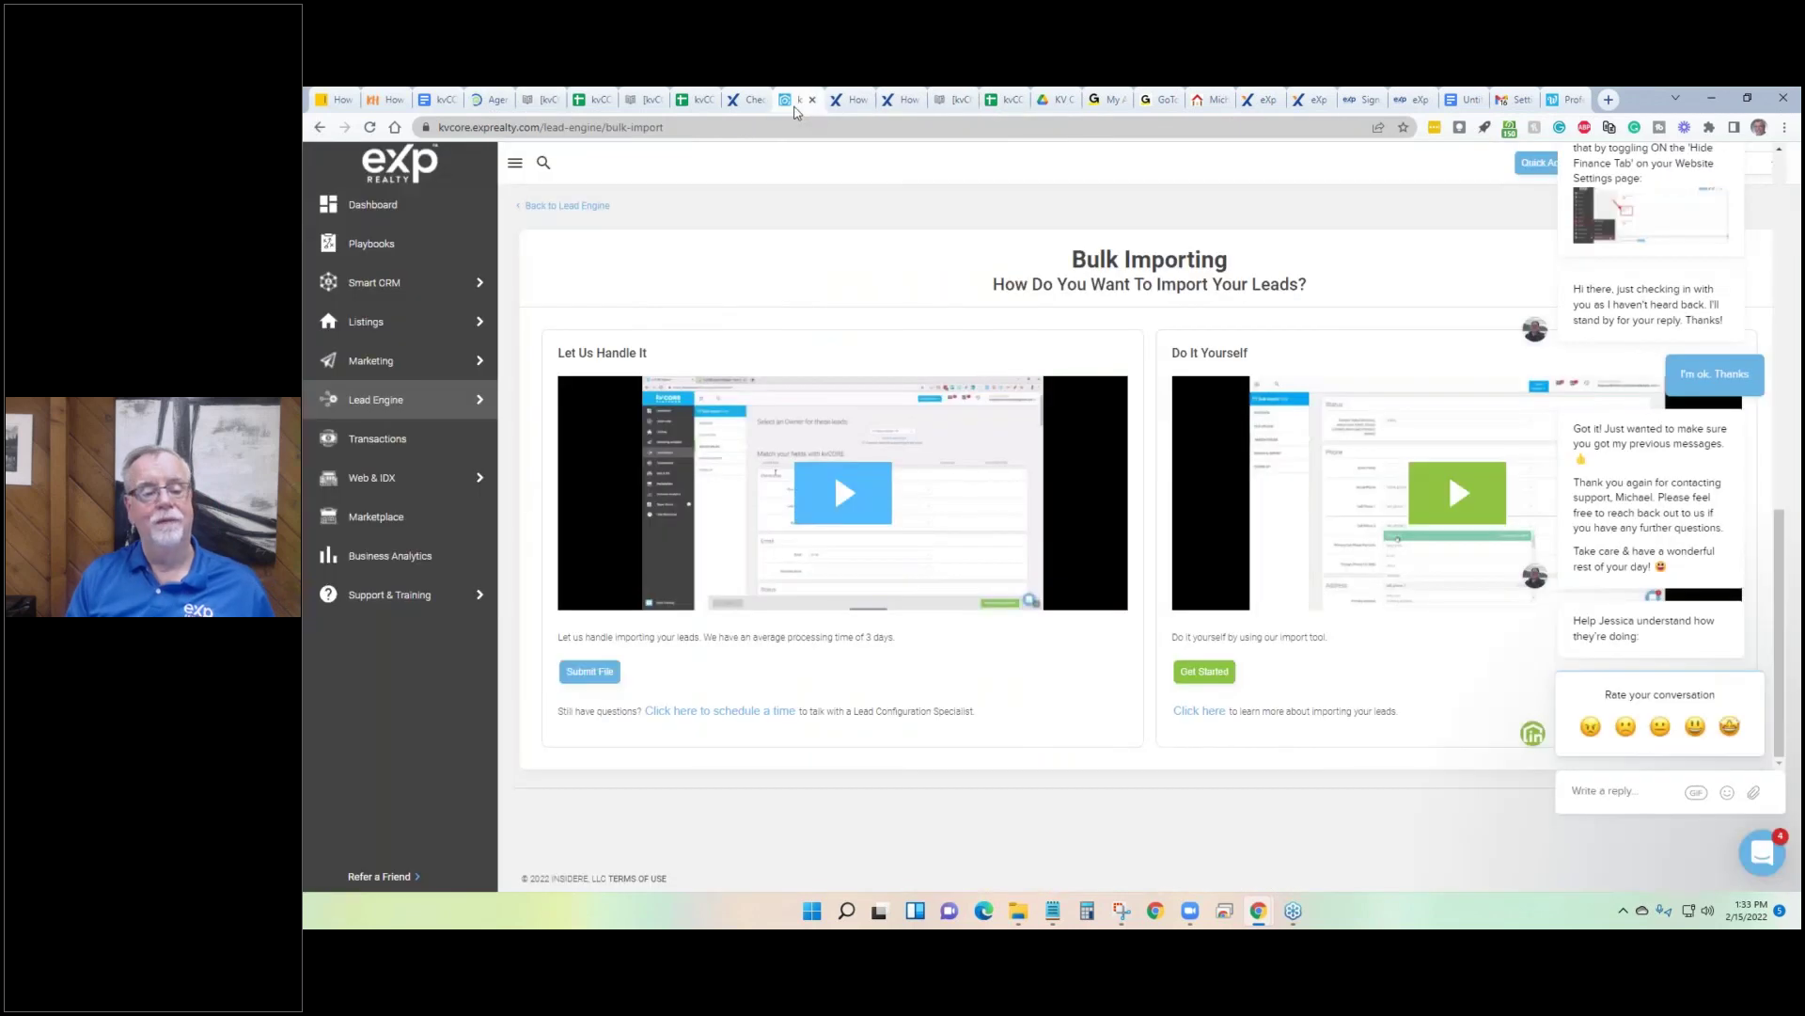
pyautogui.moveTo(406, 599)
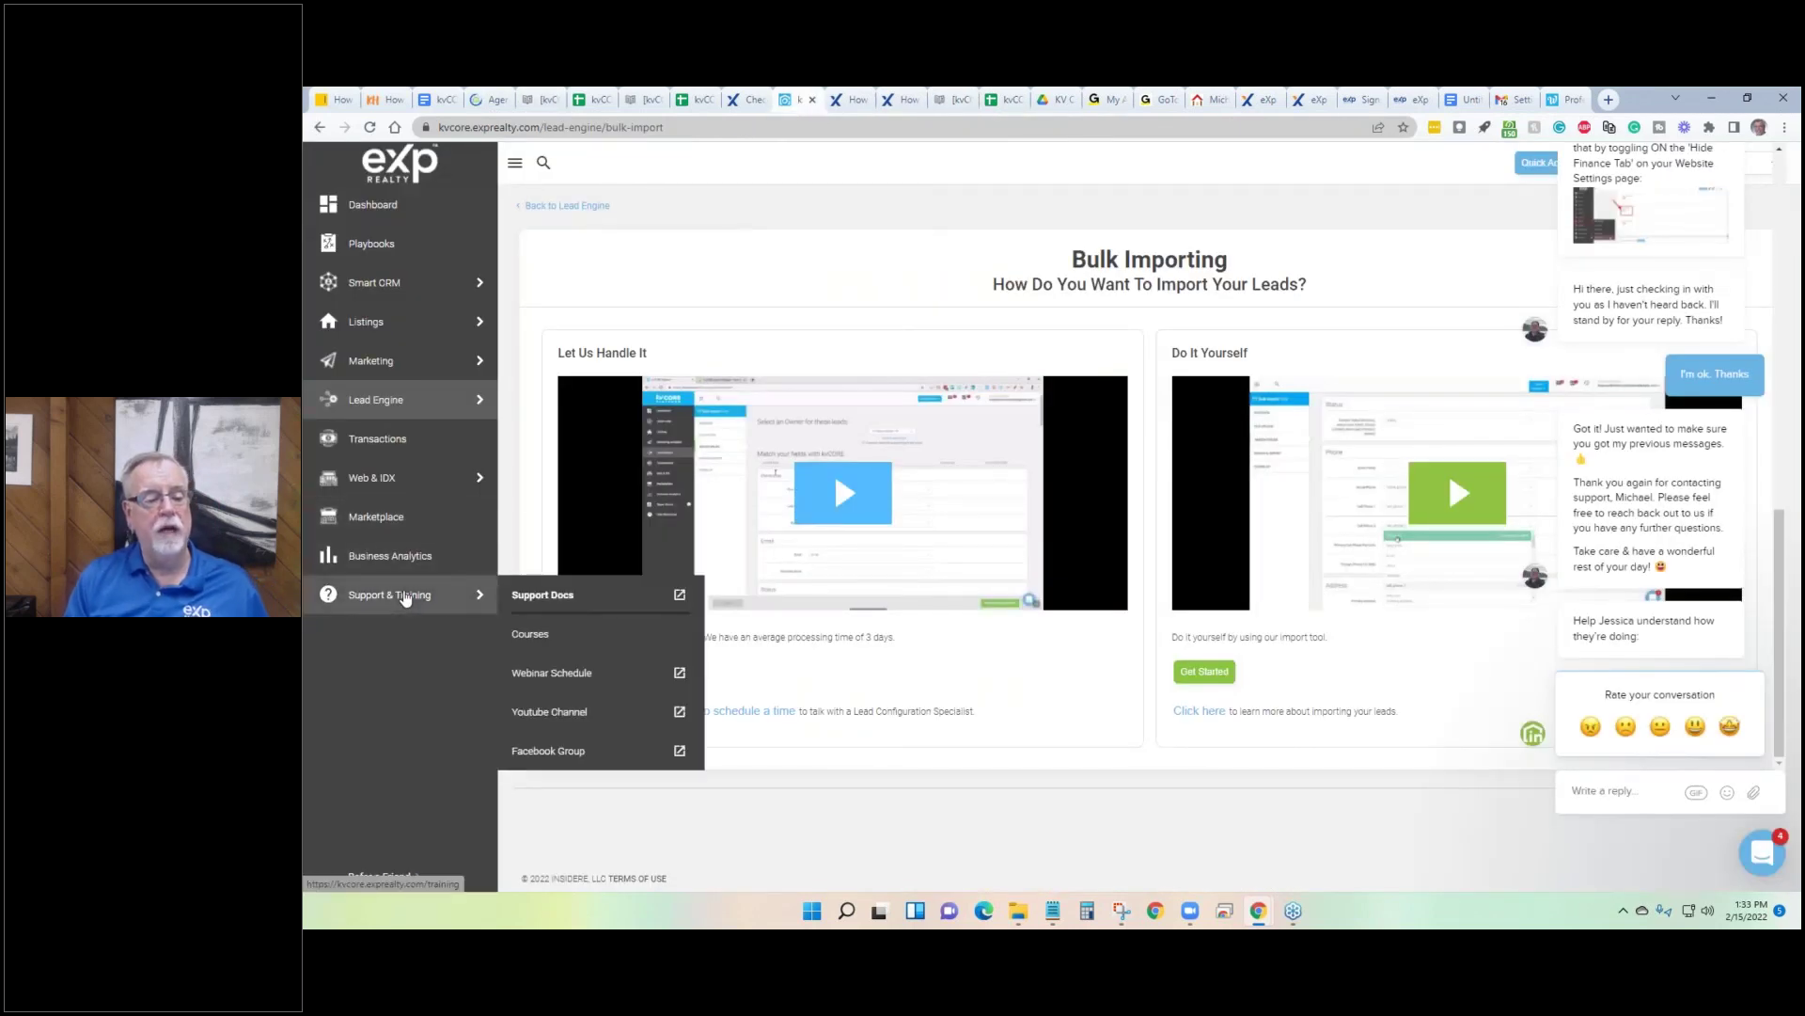
pyautogui.click(518, 638)
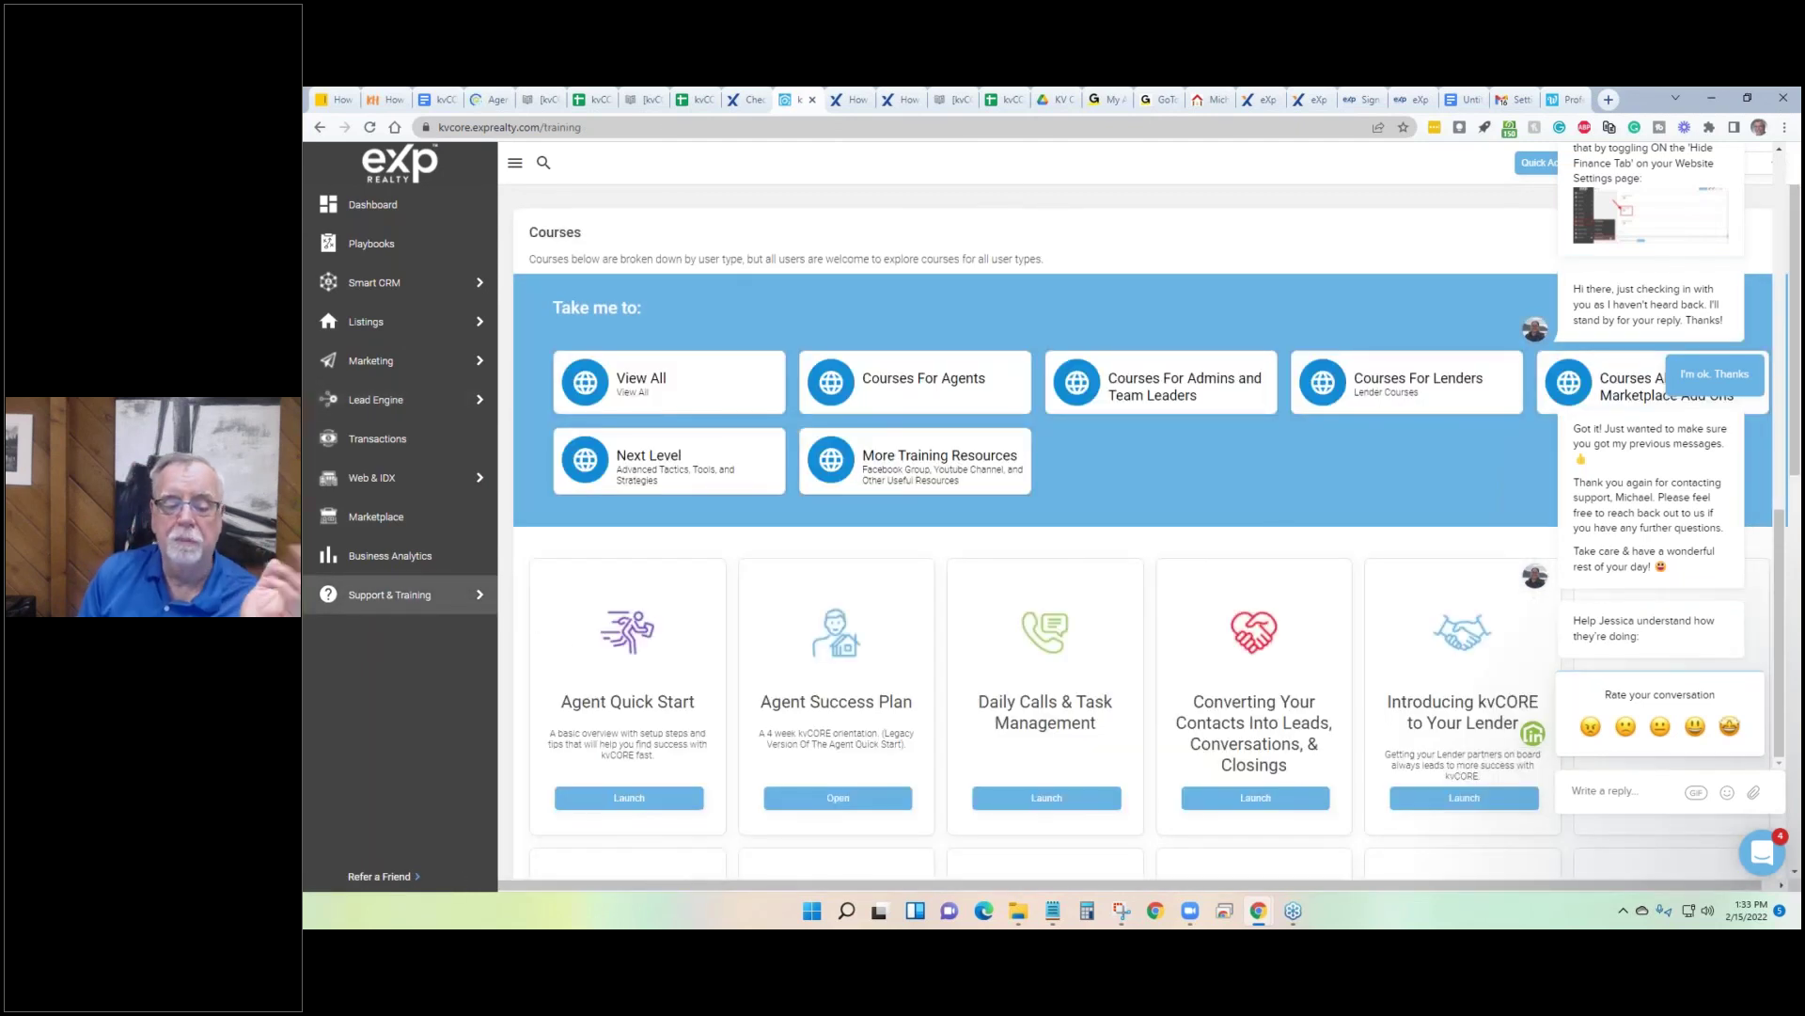
pyautogui.scroll(-2, 788, 426)
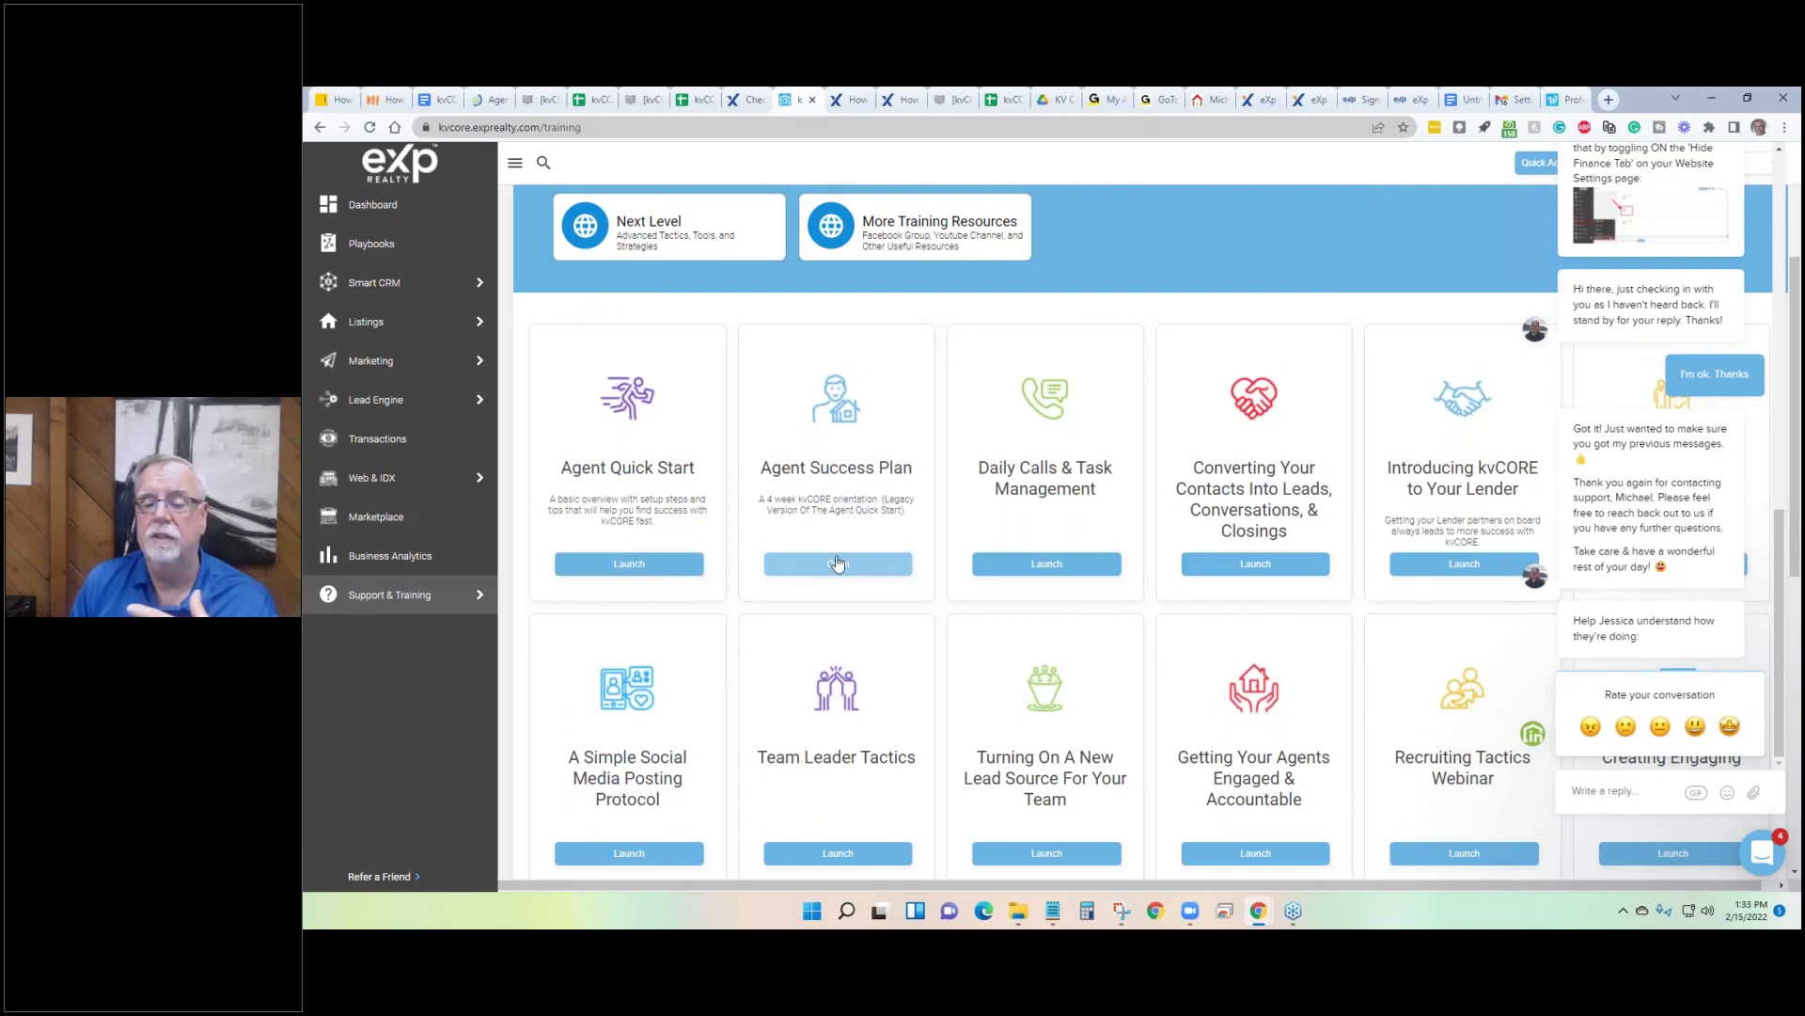
pyautogui.scroll(1, 859, 585)
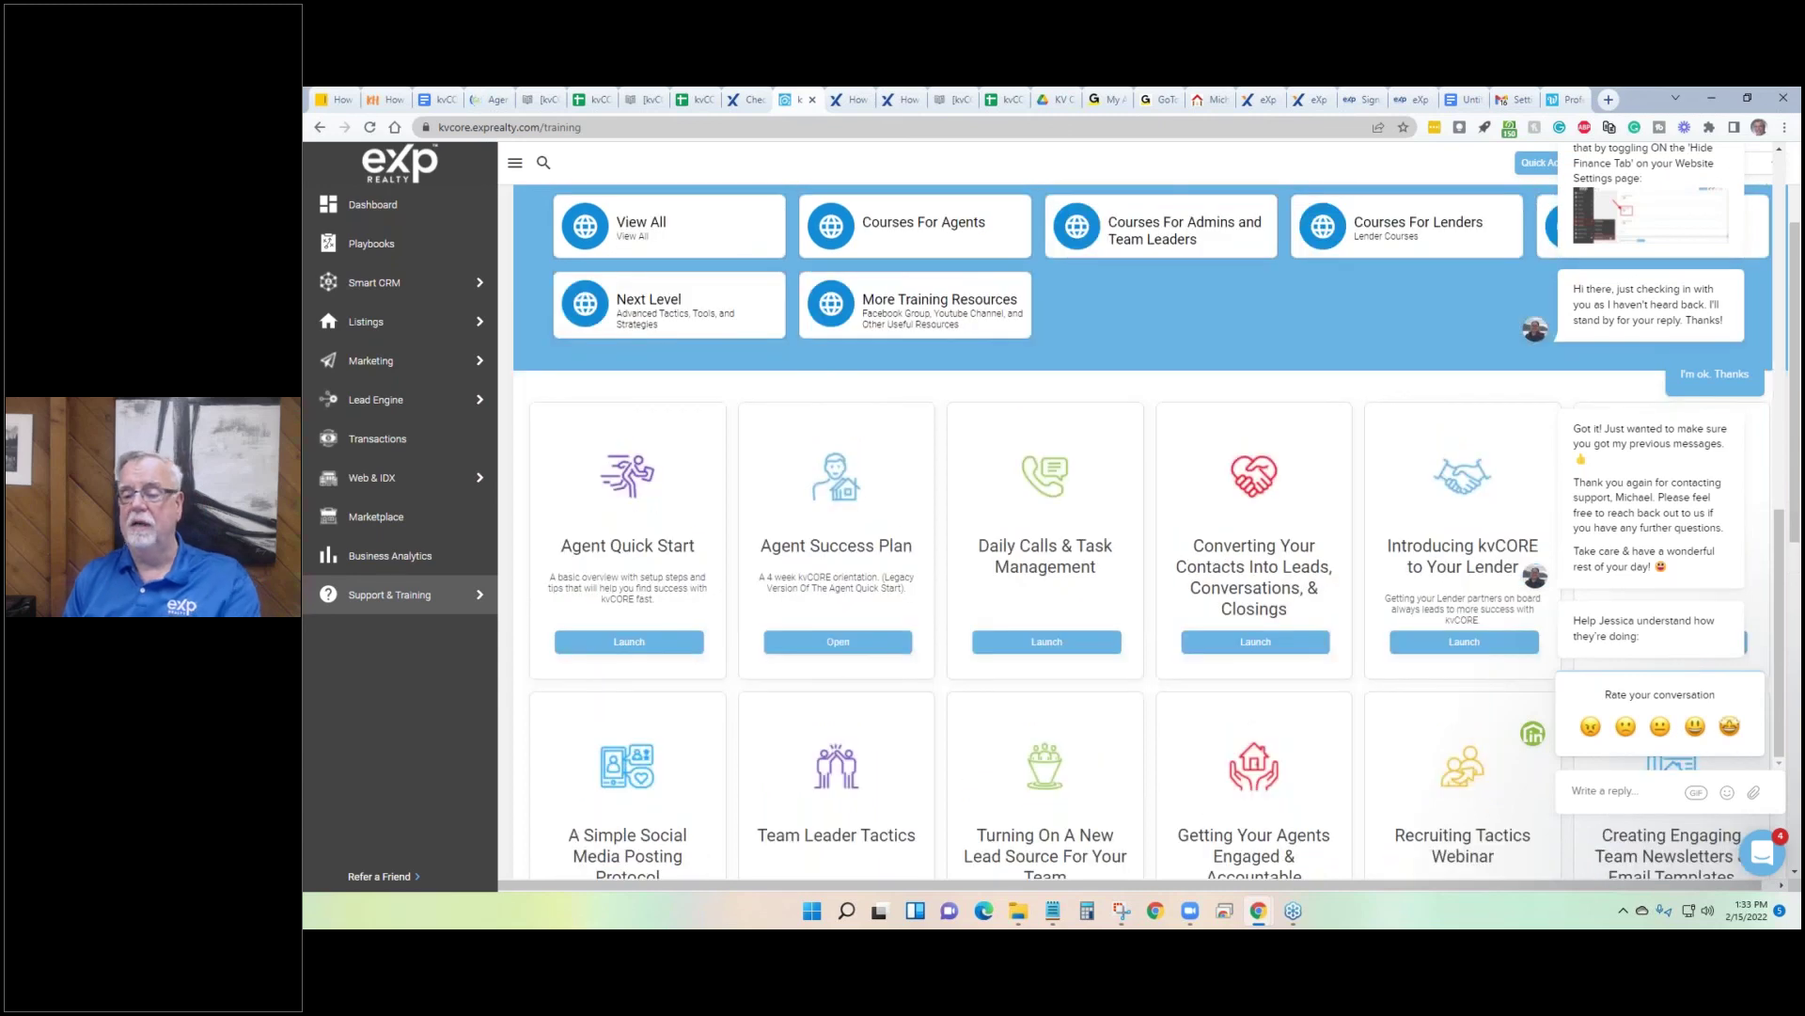
pyautogui.scroll(-2, 891, 599)
pyautogui.scroll(3, 890, 599)
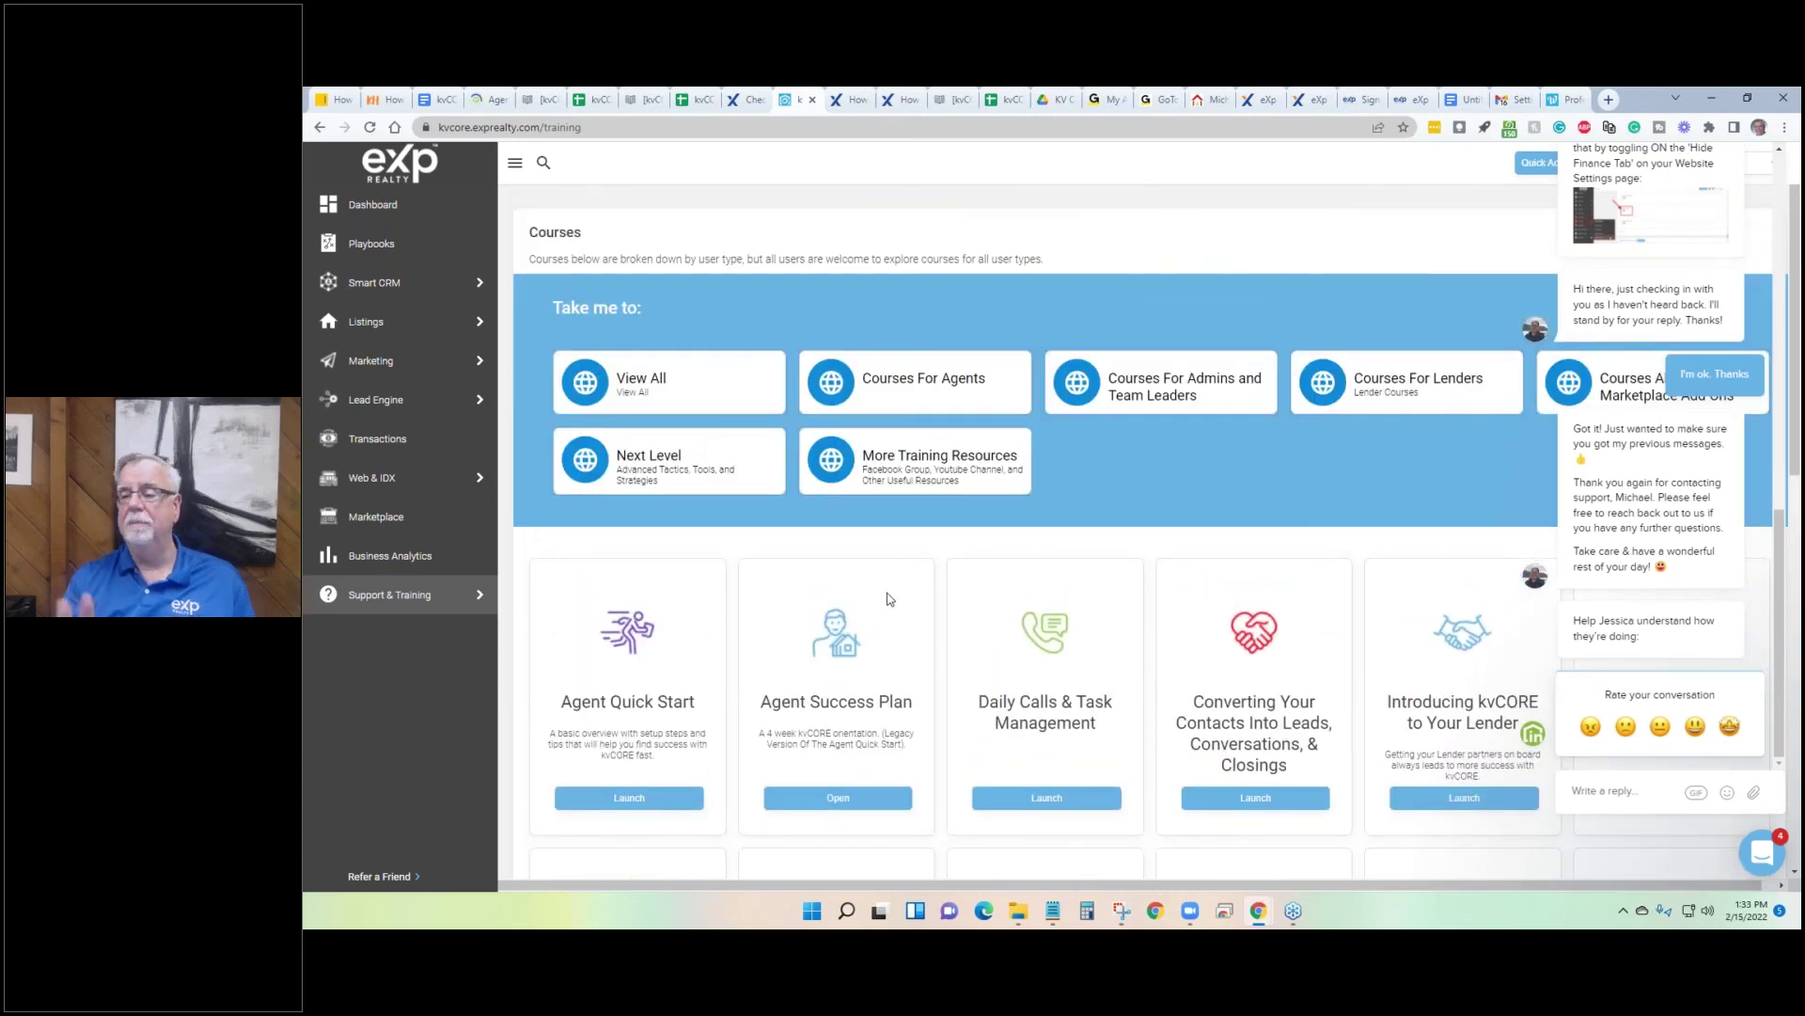